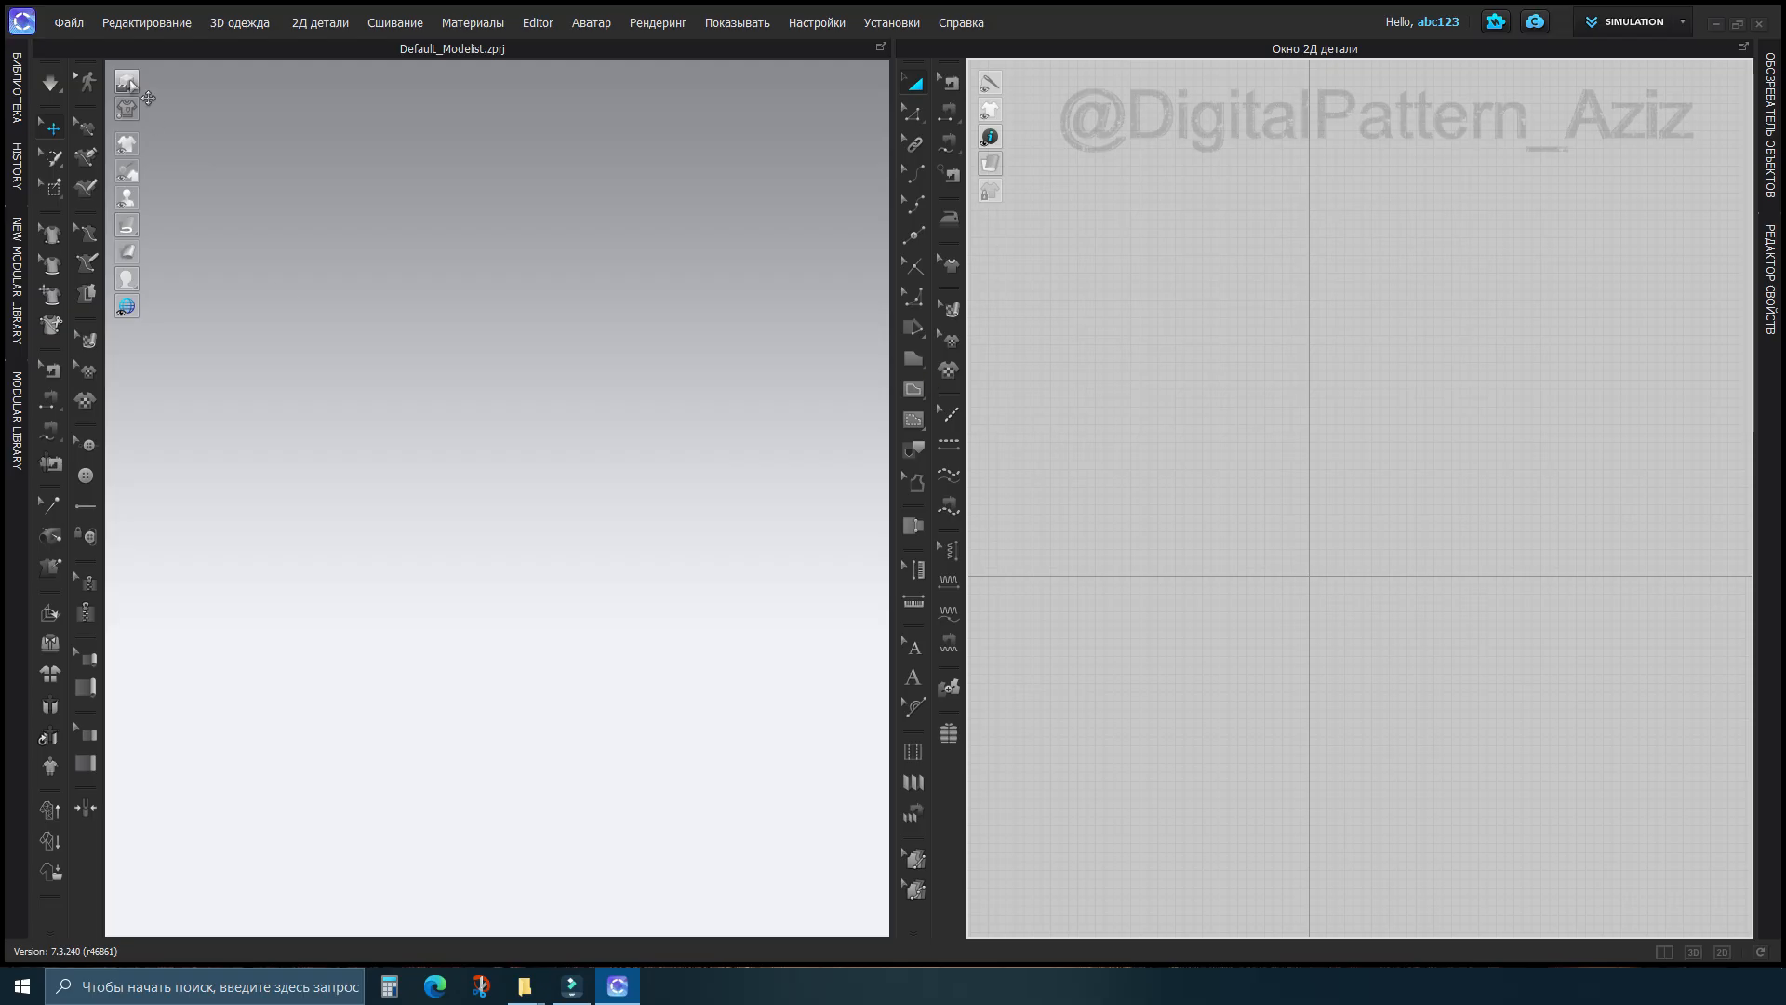
# Load the MV2.1_Luka avatar from the Male_V2 library folder and display it in plain white
pyautogui.click(19, 93)
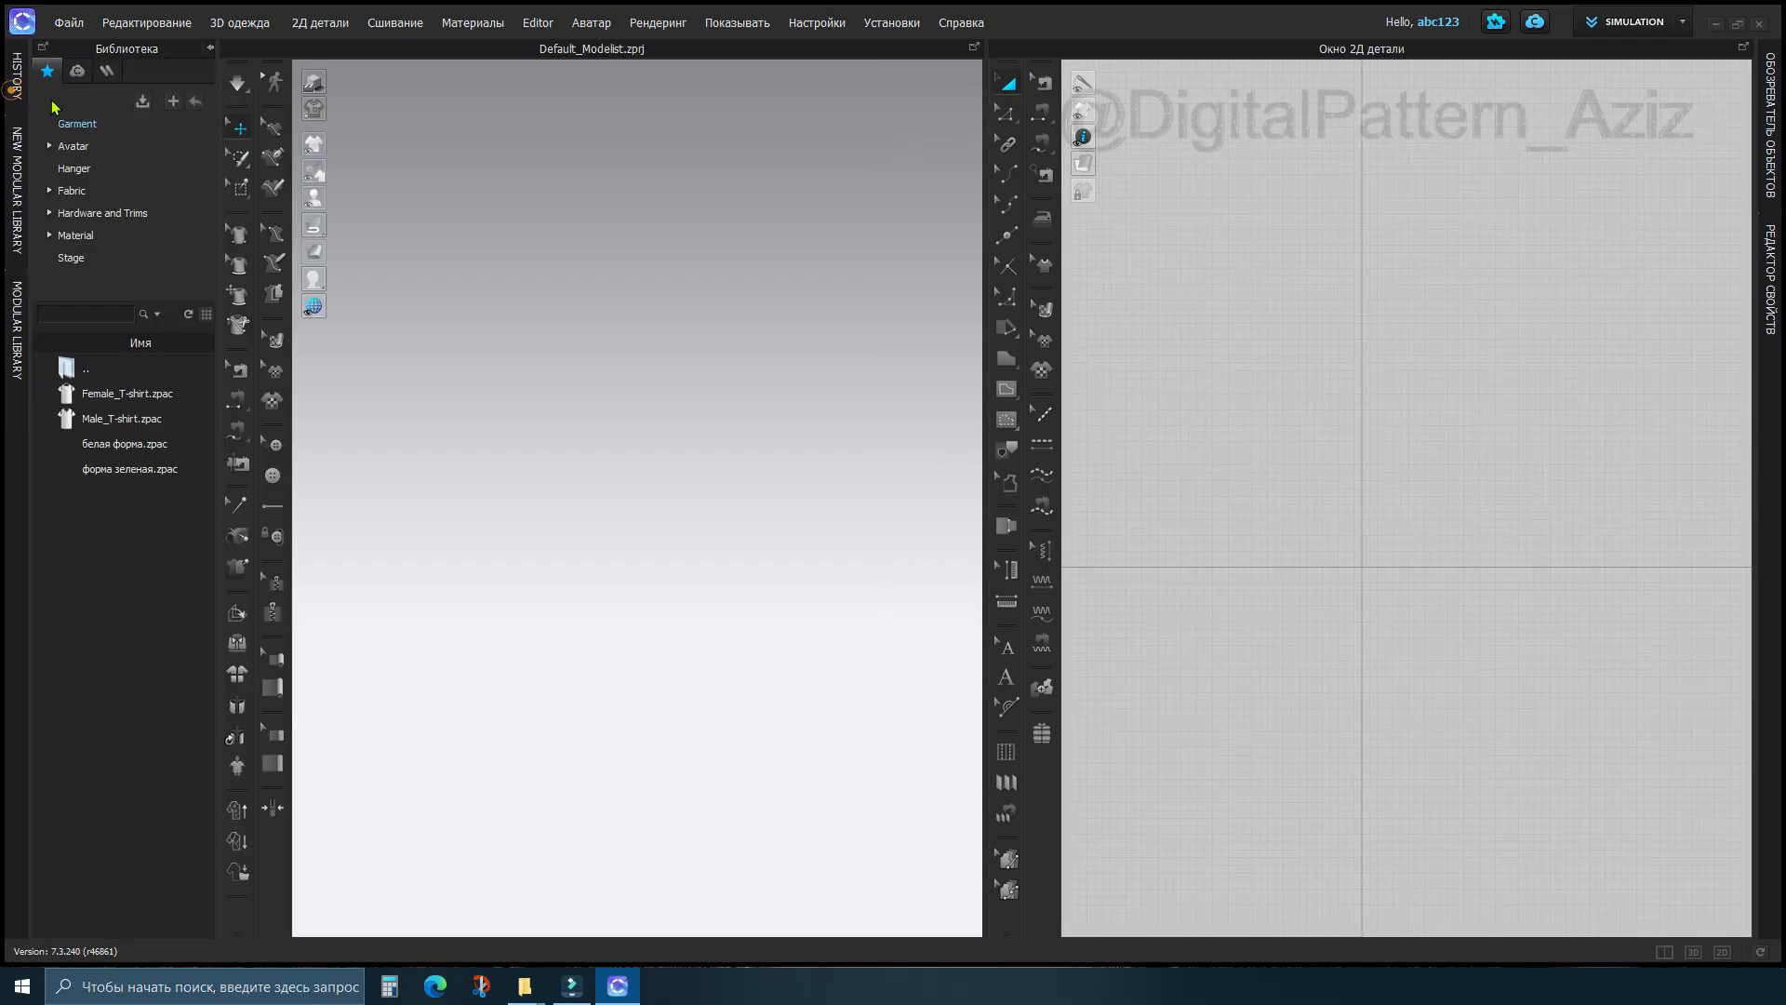
pyautogui.click(74, 146)
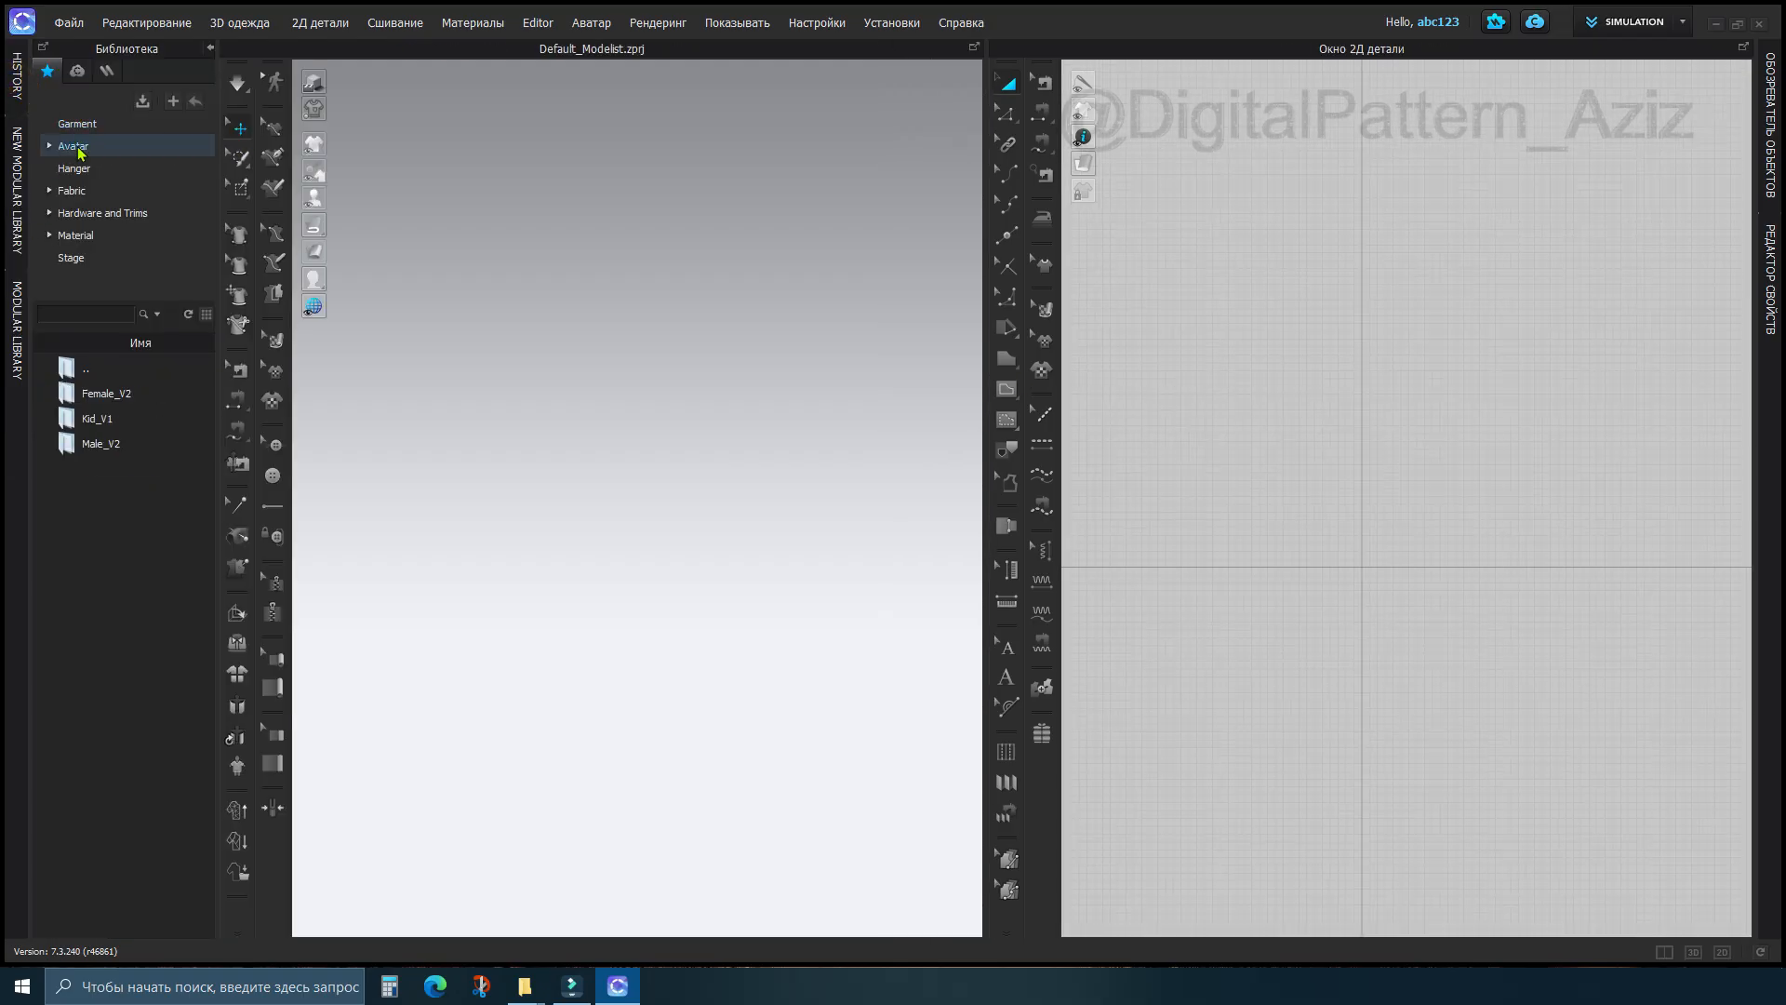
pyautogui.doubleClick(95, 450)
pyautogui.moveTo(89, 657)
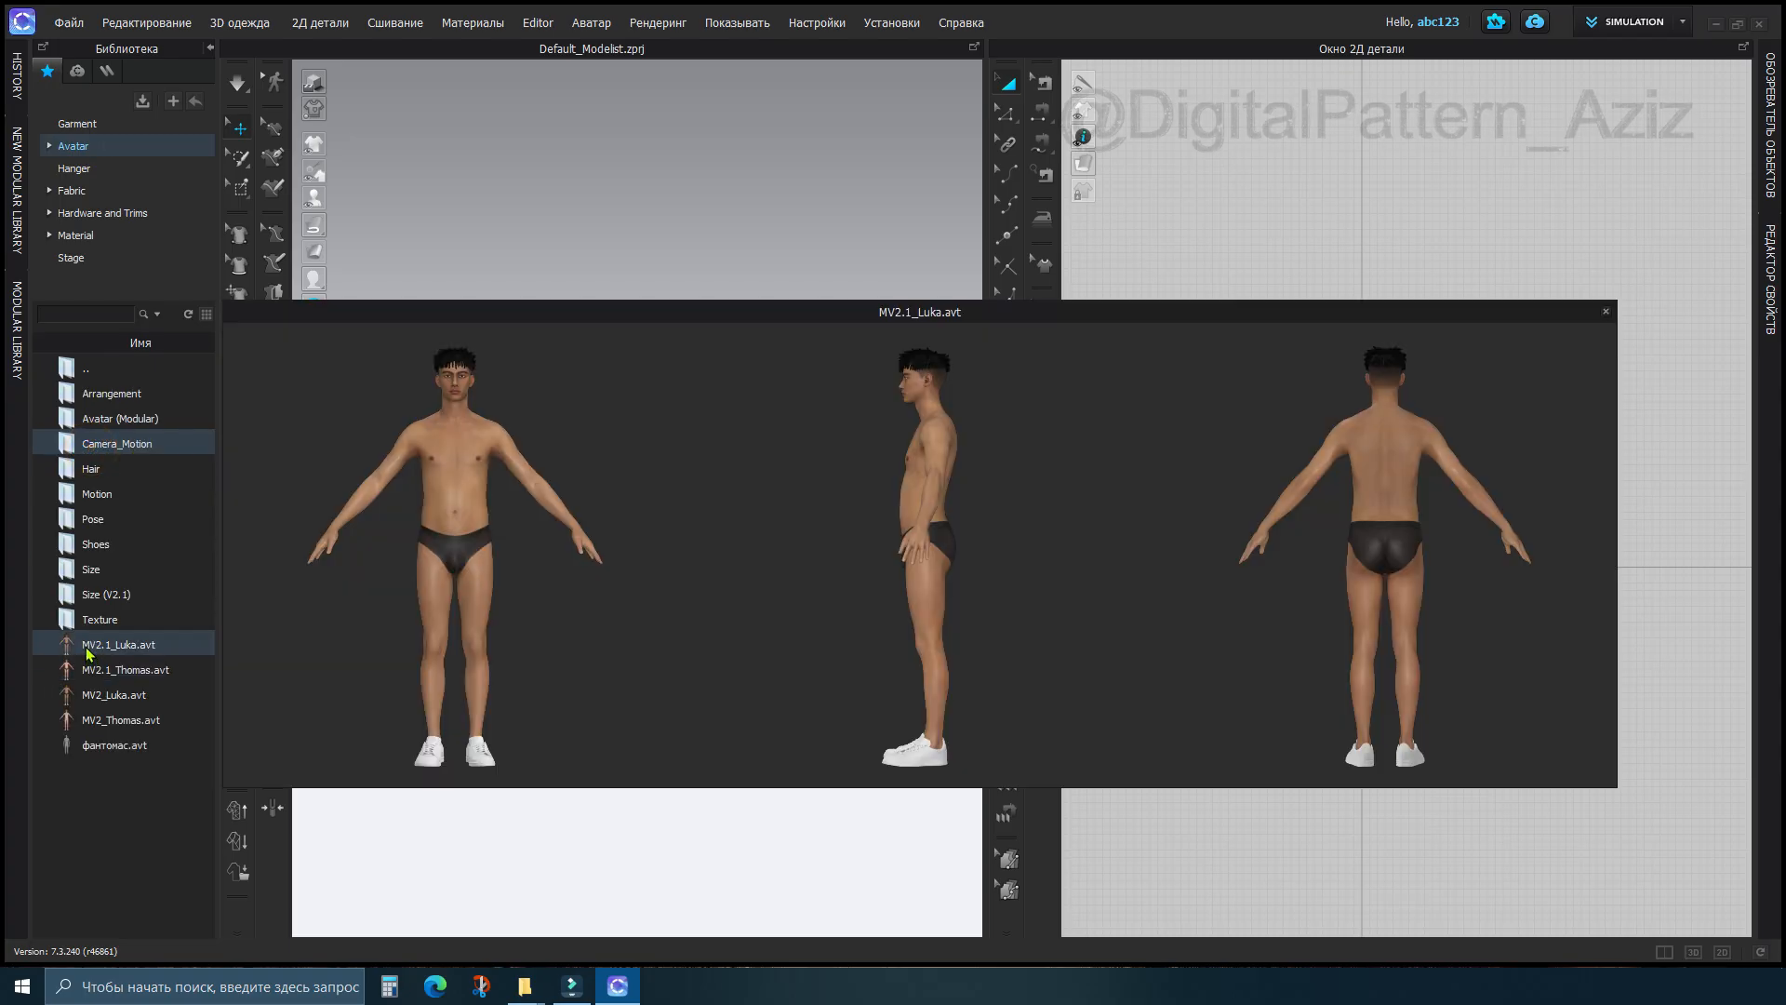
pyautogui.doubleClick(89, 654)
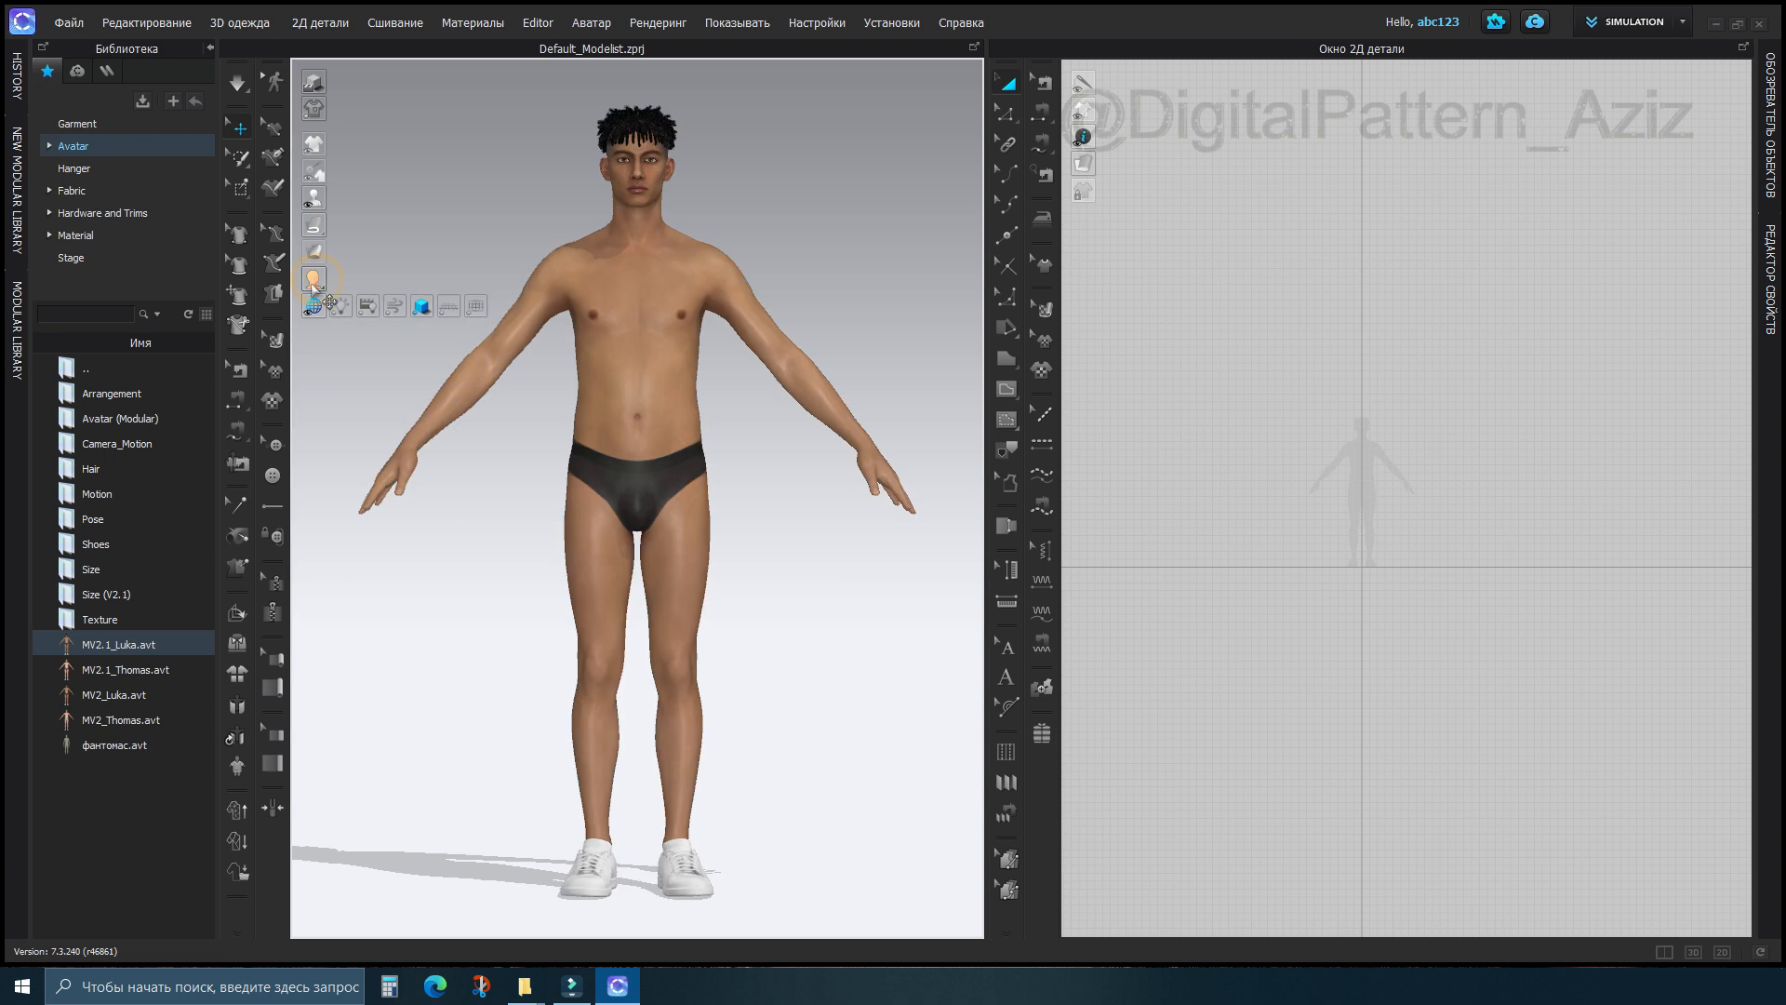
pyautogui.click(340, 284)
pyautogui.scroll(2, 1304, 518)
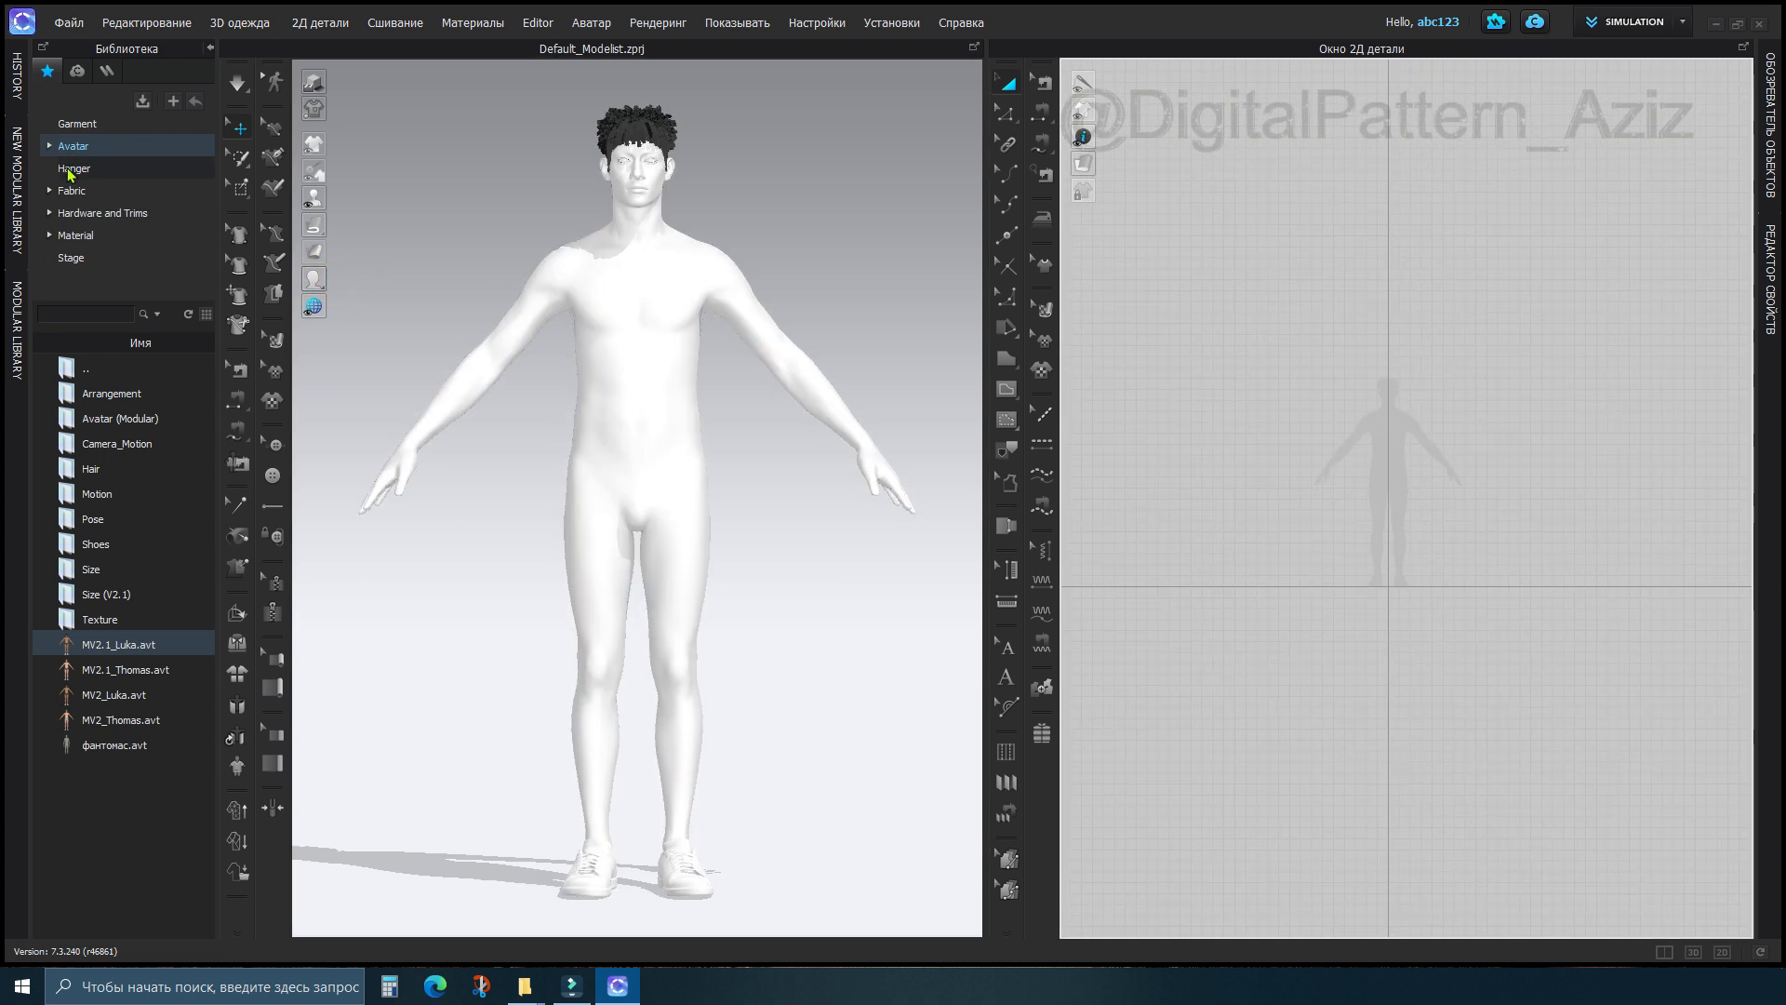
# Start a Short shirt from the Man > Shirts modular blocks and give it a stand collar
pyautogui.click(18, 314)
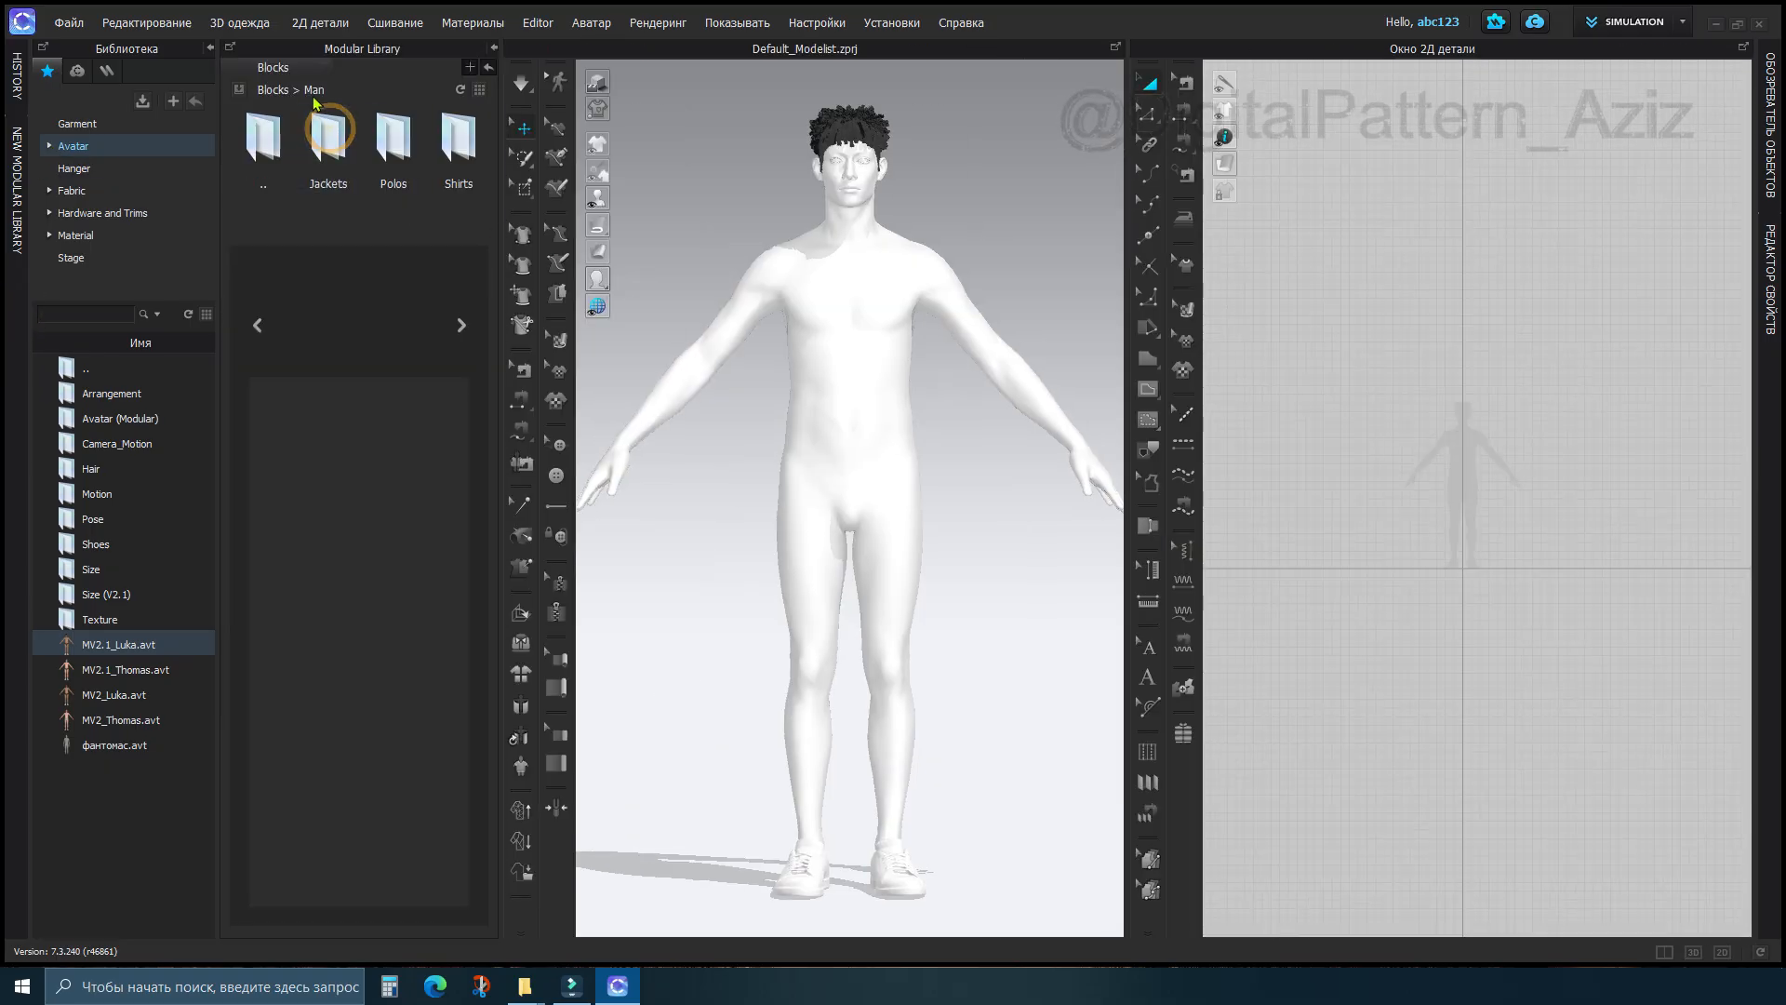
pyautogui.doubleClick(458, 139)
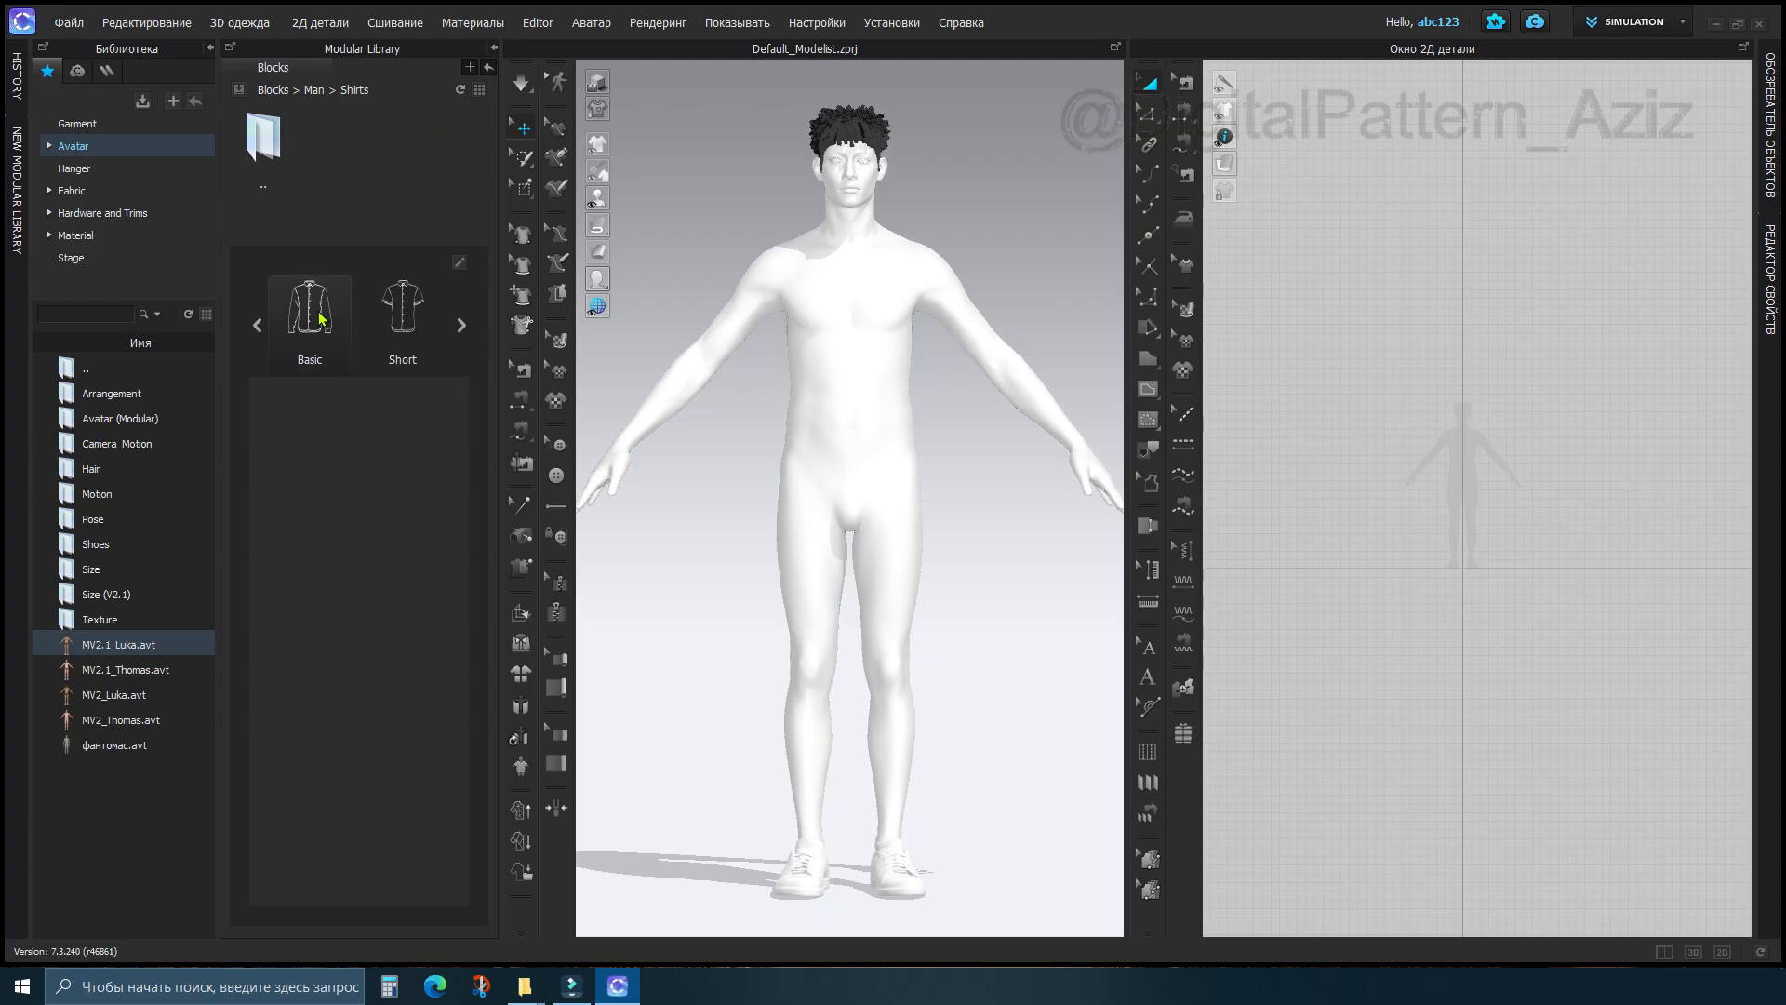
pyautogui.click(403, 313)
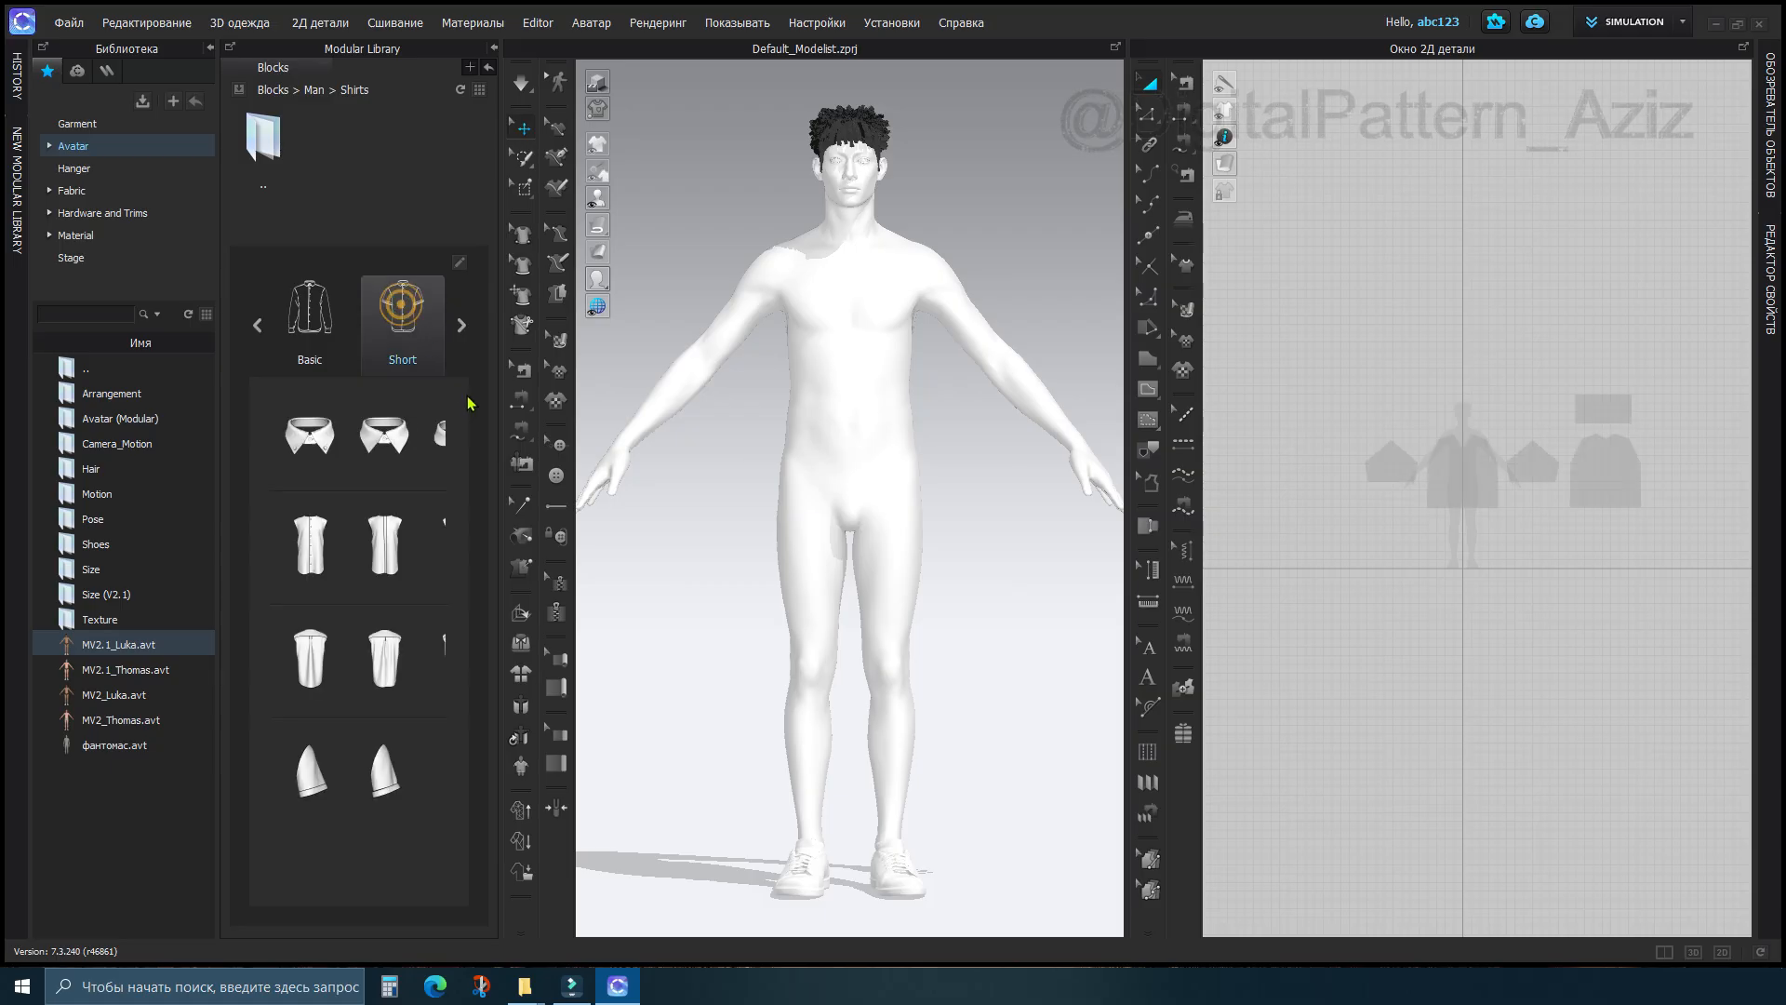
pyautogui.moveTo(296, 426)
pyautogui.moveTo(315, 485); pyautogui.dragTo(383, 494)
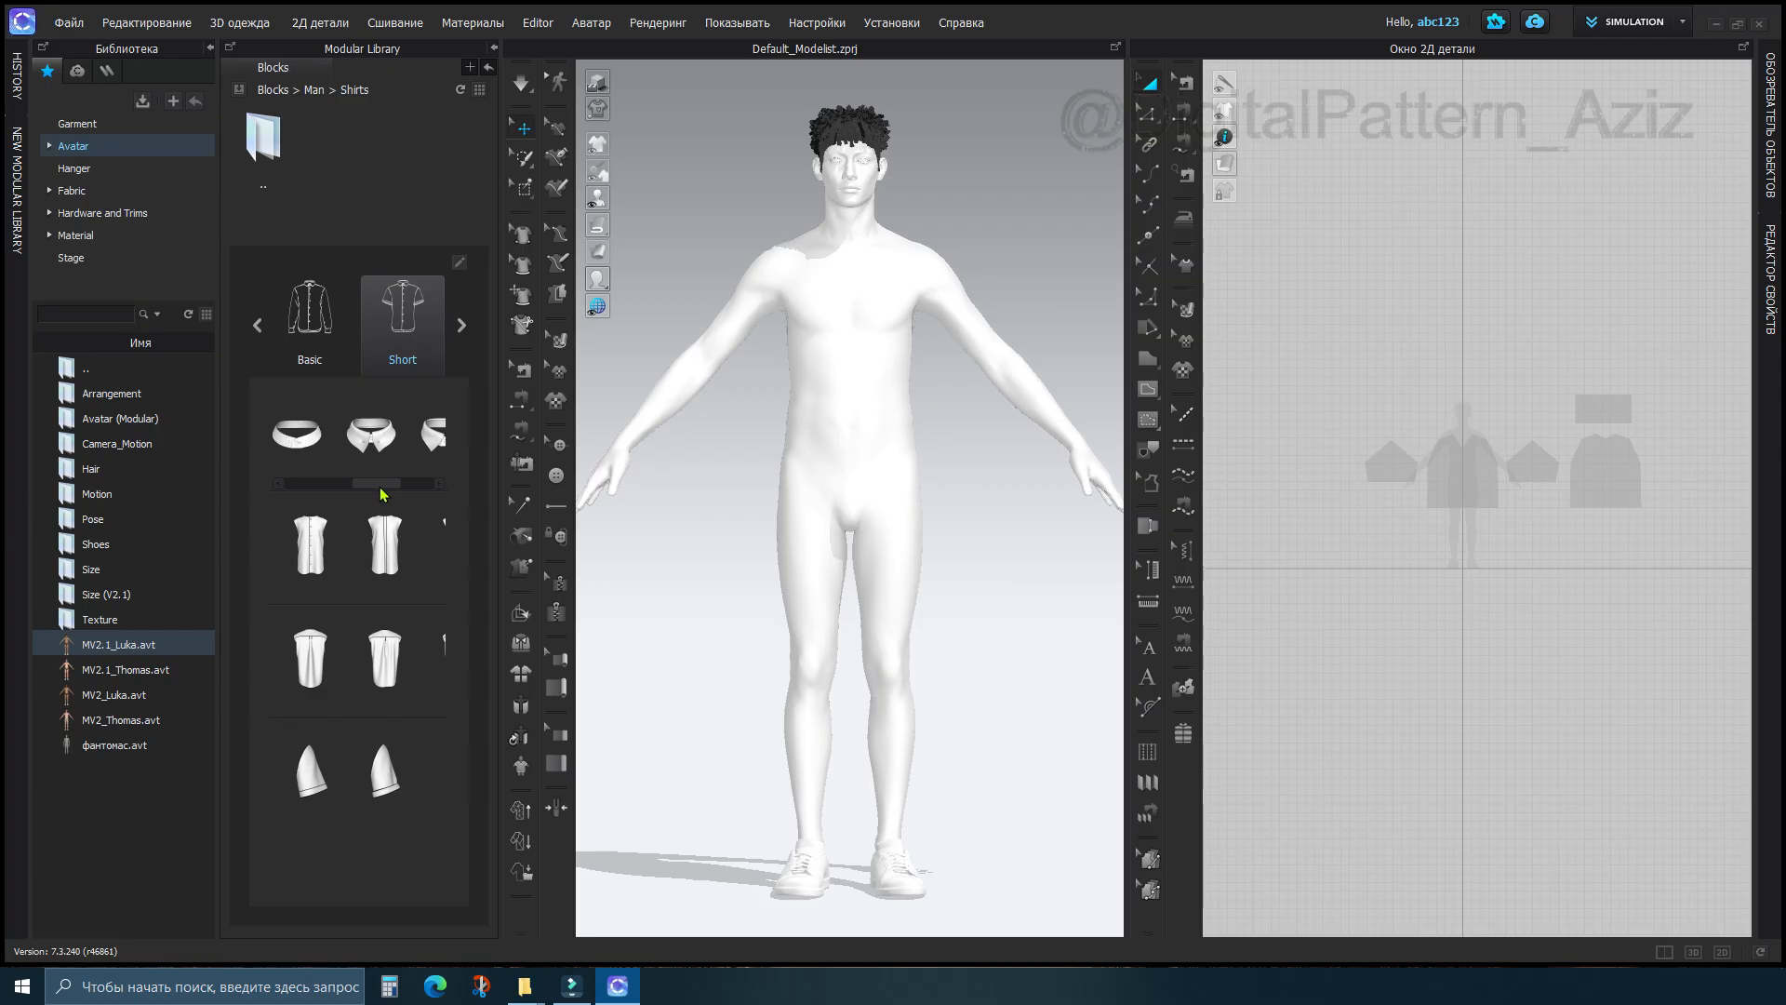
pyautogui.click(369, 433)
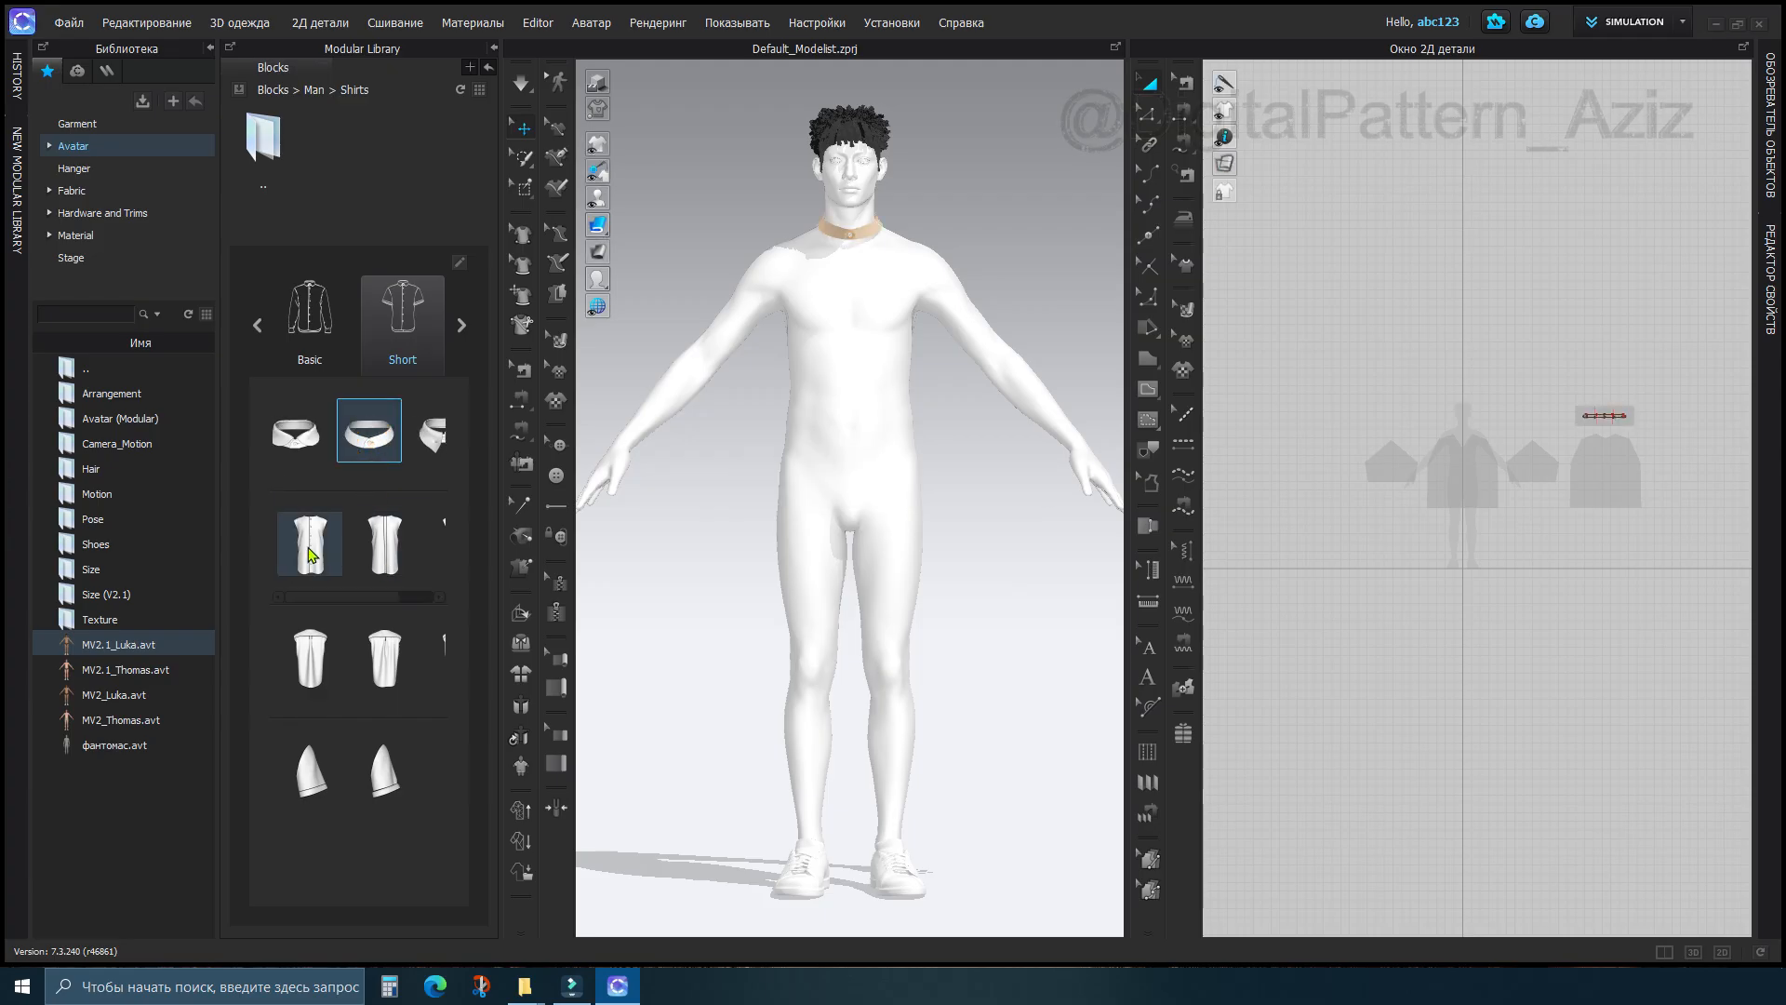
# Complete the modular shirt with a button-placket front, the first back option and short cuffed sleeves
pyautogui.moveTo(379, 594); pyautogui.dragTo(449, 602)
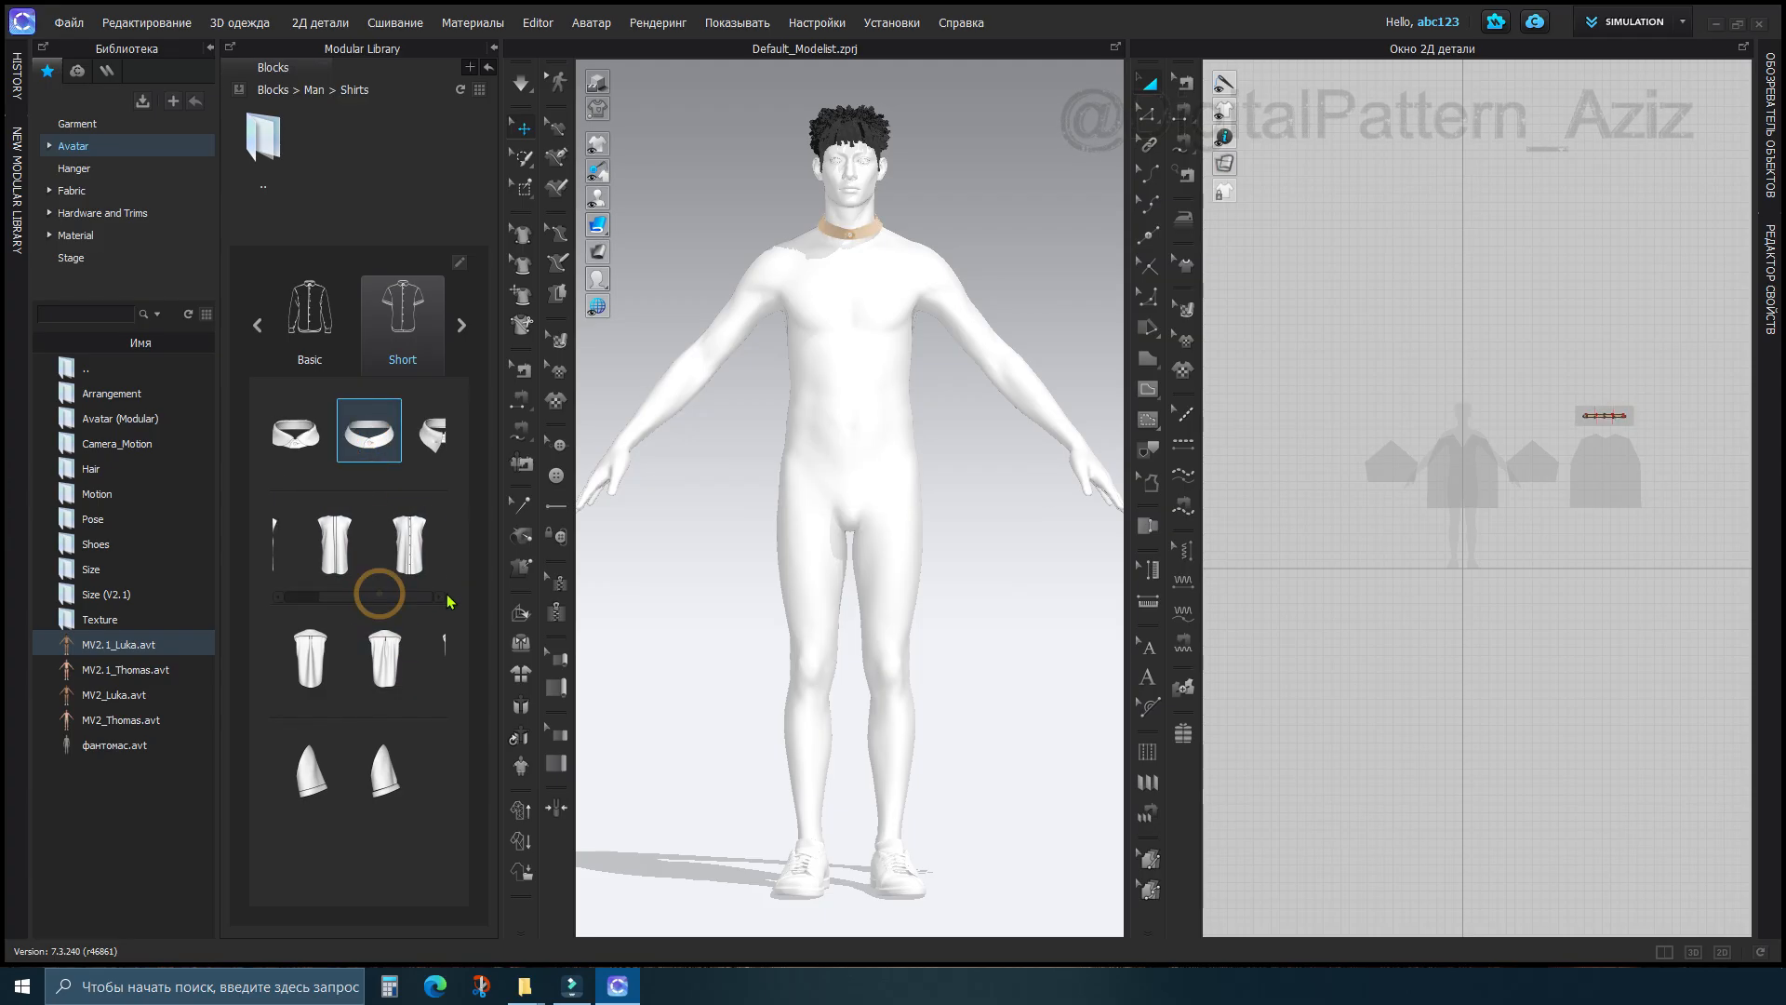
pyautogui.click(416, 562)
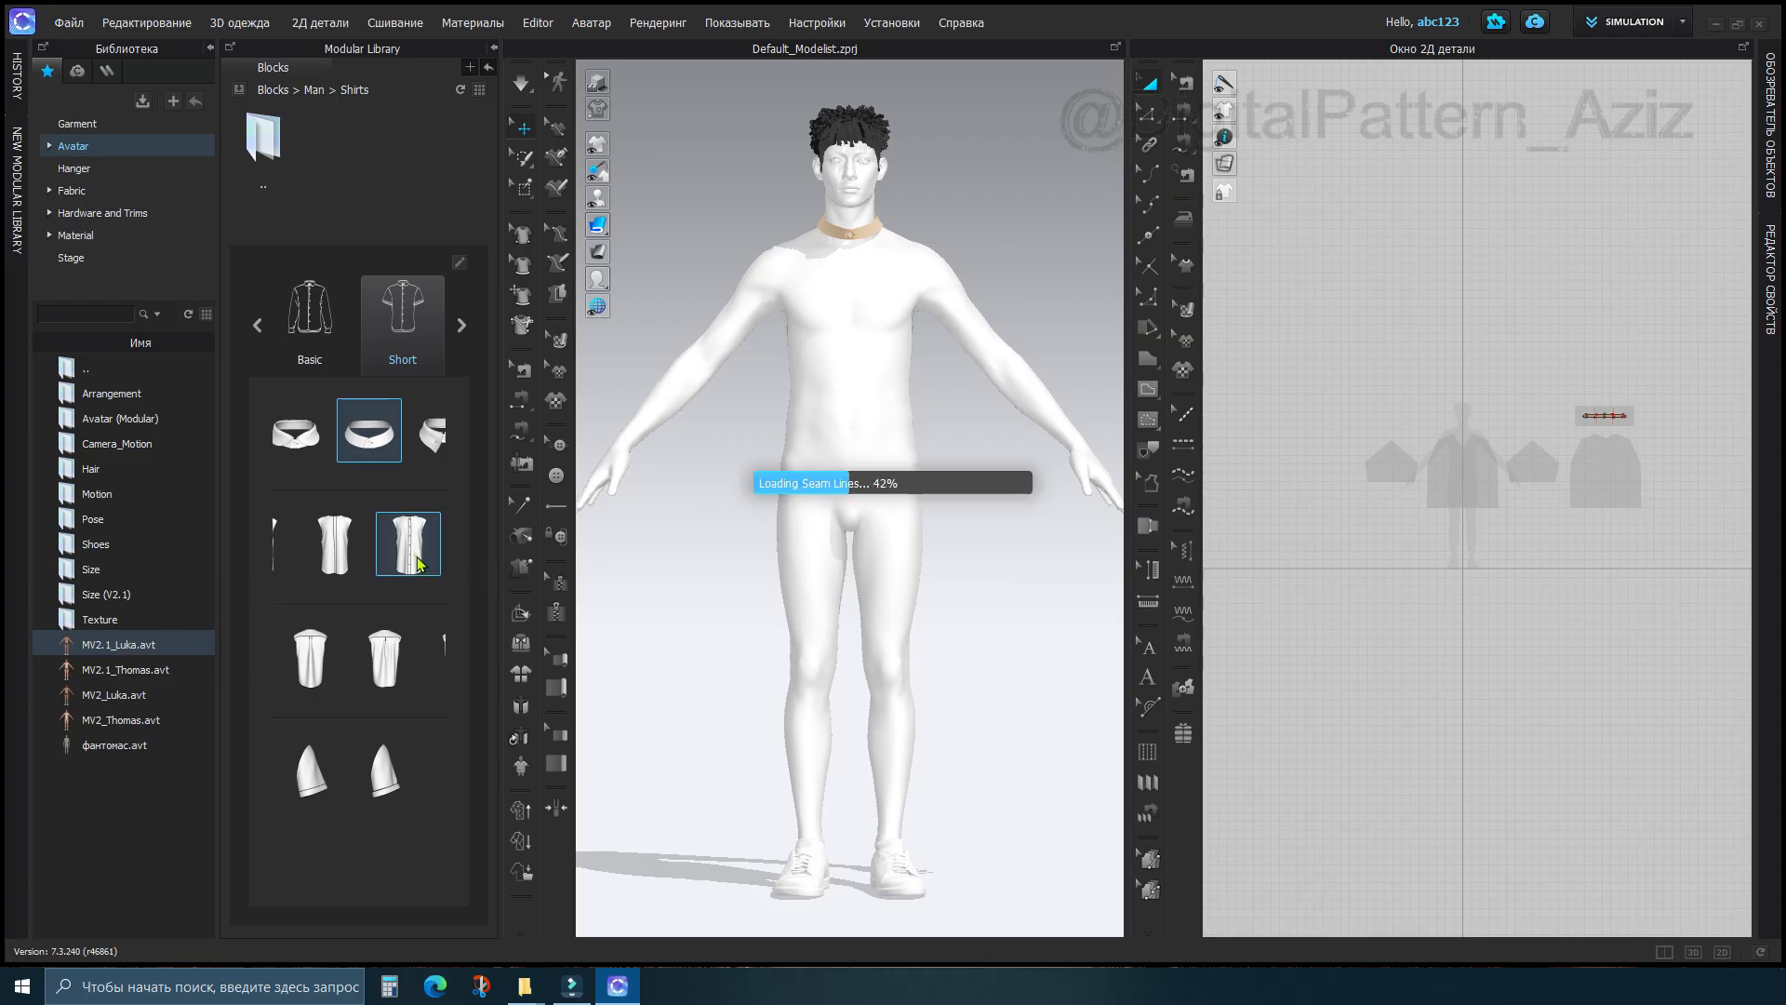
pyautogui.moveTo(347, 712)
pyautogui.mouseDown()
pyautogui.moveTo(412, 715)
pyautogui.moveTo(329, 721)
pyautogui.mouseUp()
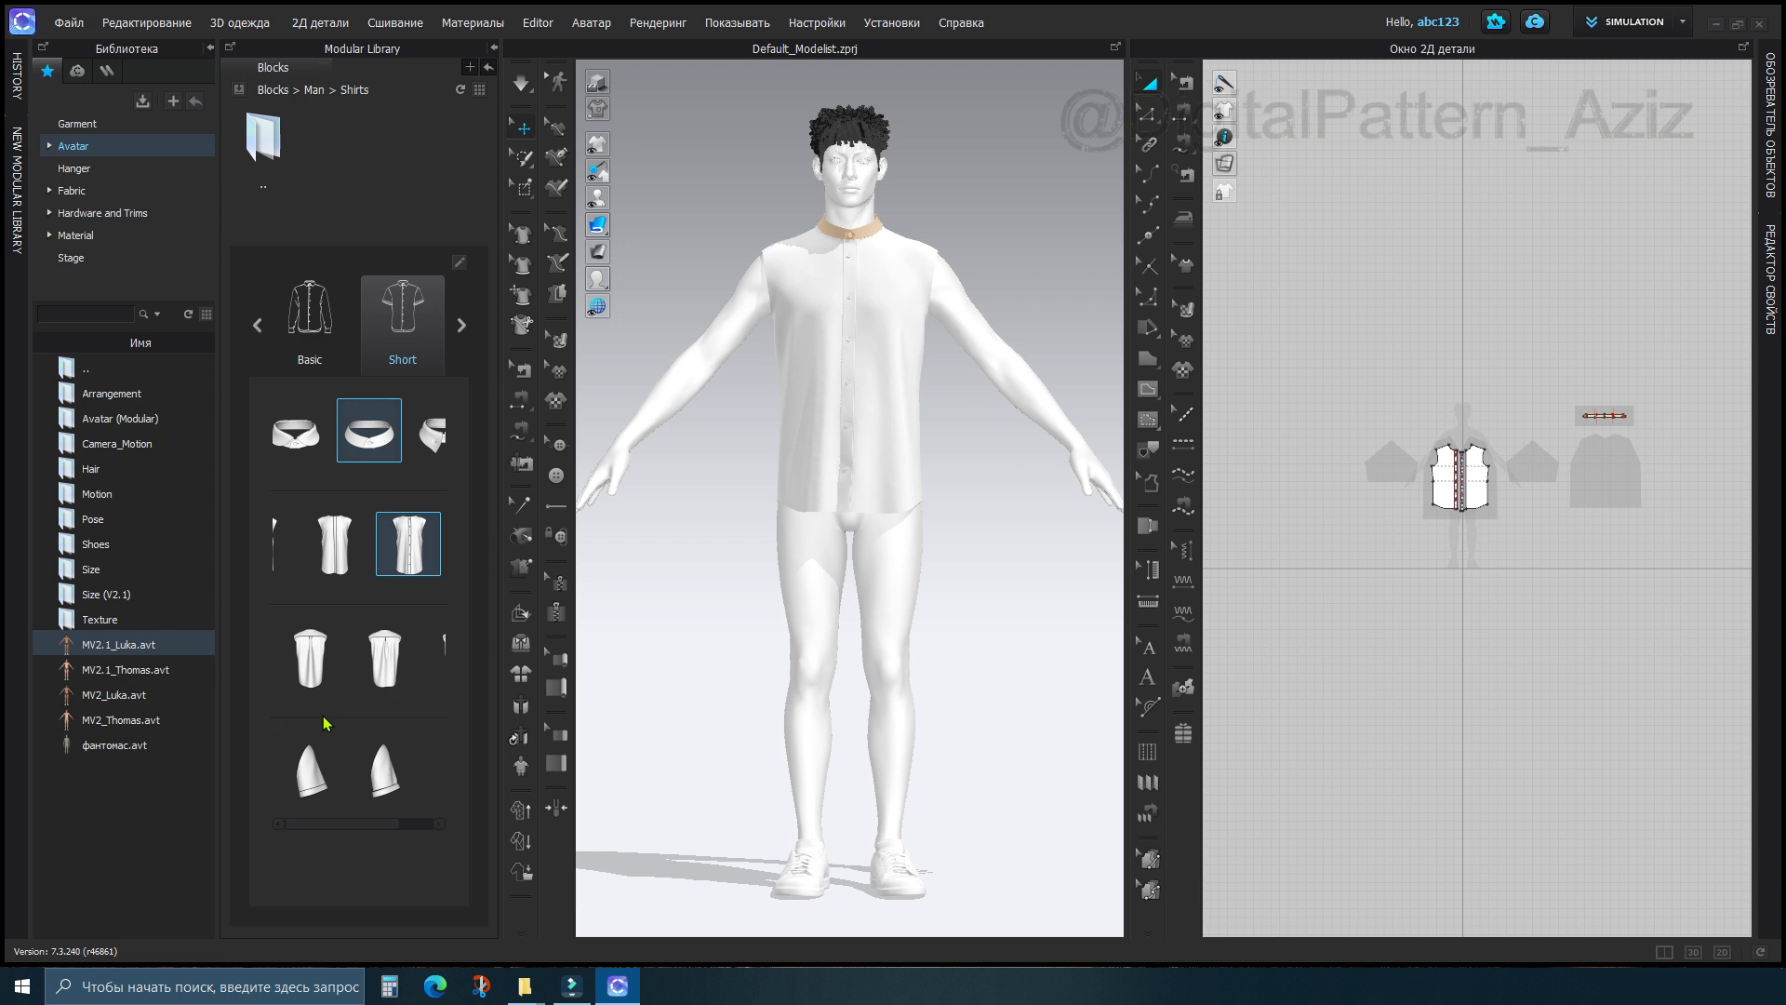
pyautogui.click(309, 653)
pyautogui.click(383, 772)
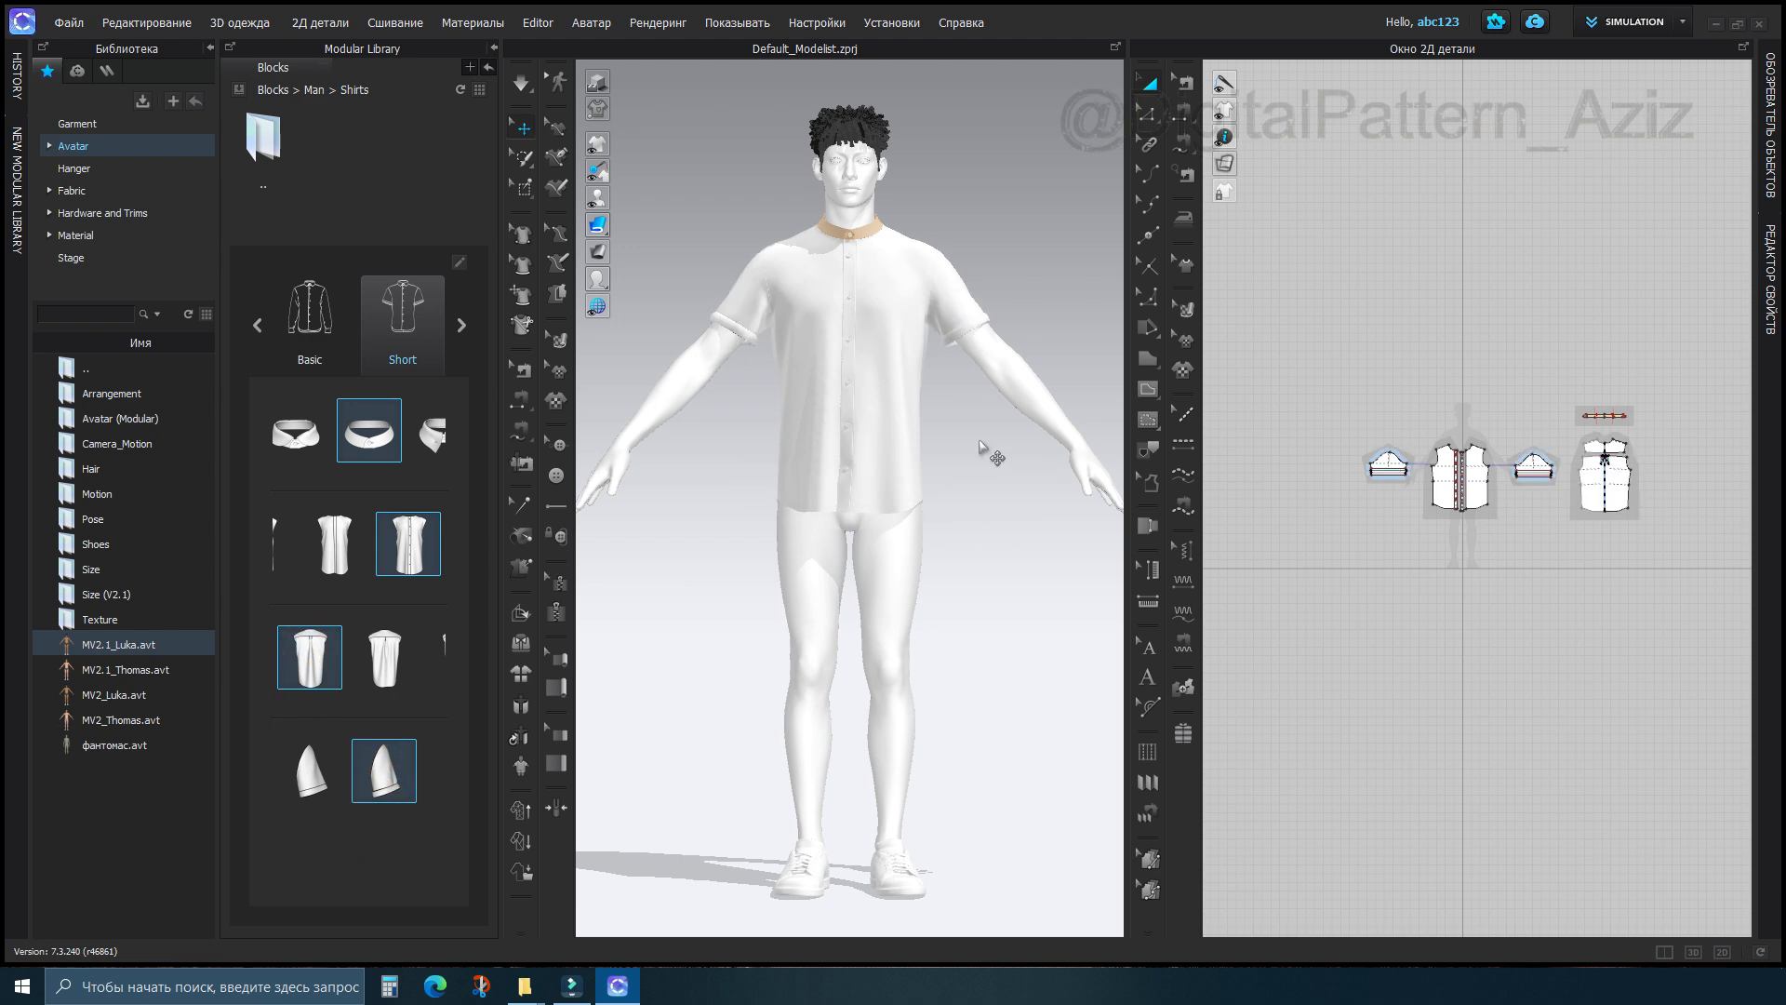
# Close the modular library and the main library, and enlarge the 2D pattern window
pyautogui.scroll(2, 982, 446)
pyautogui.moveTo(992, 512); pyautogui.dragTo(1003, 600, button='middle')
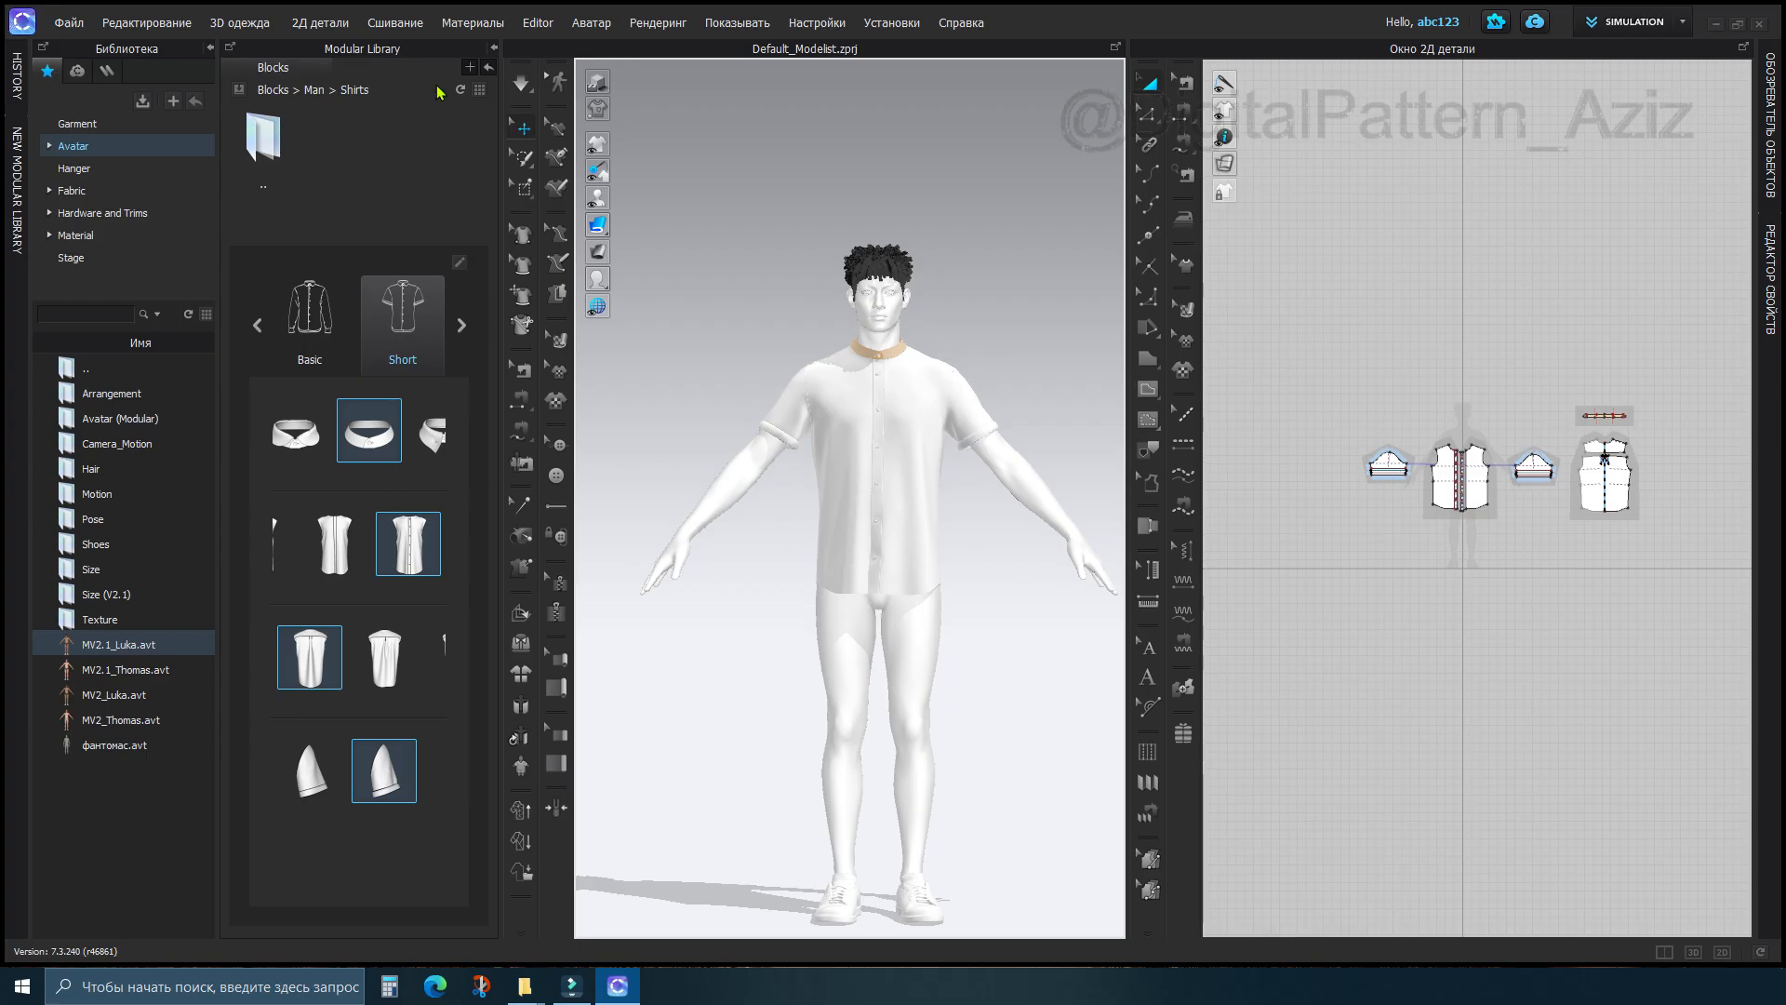
pyautogui.click(494, 49)
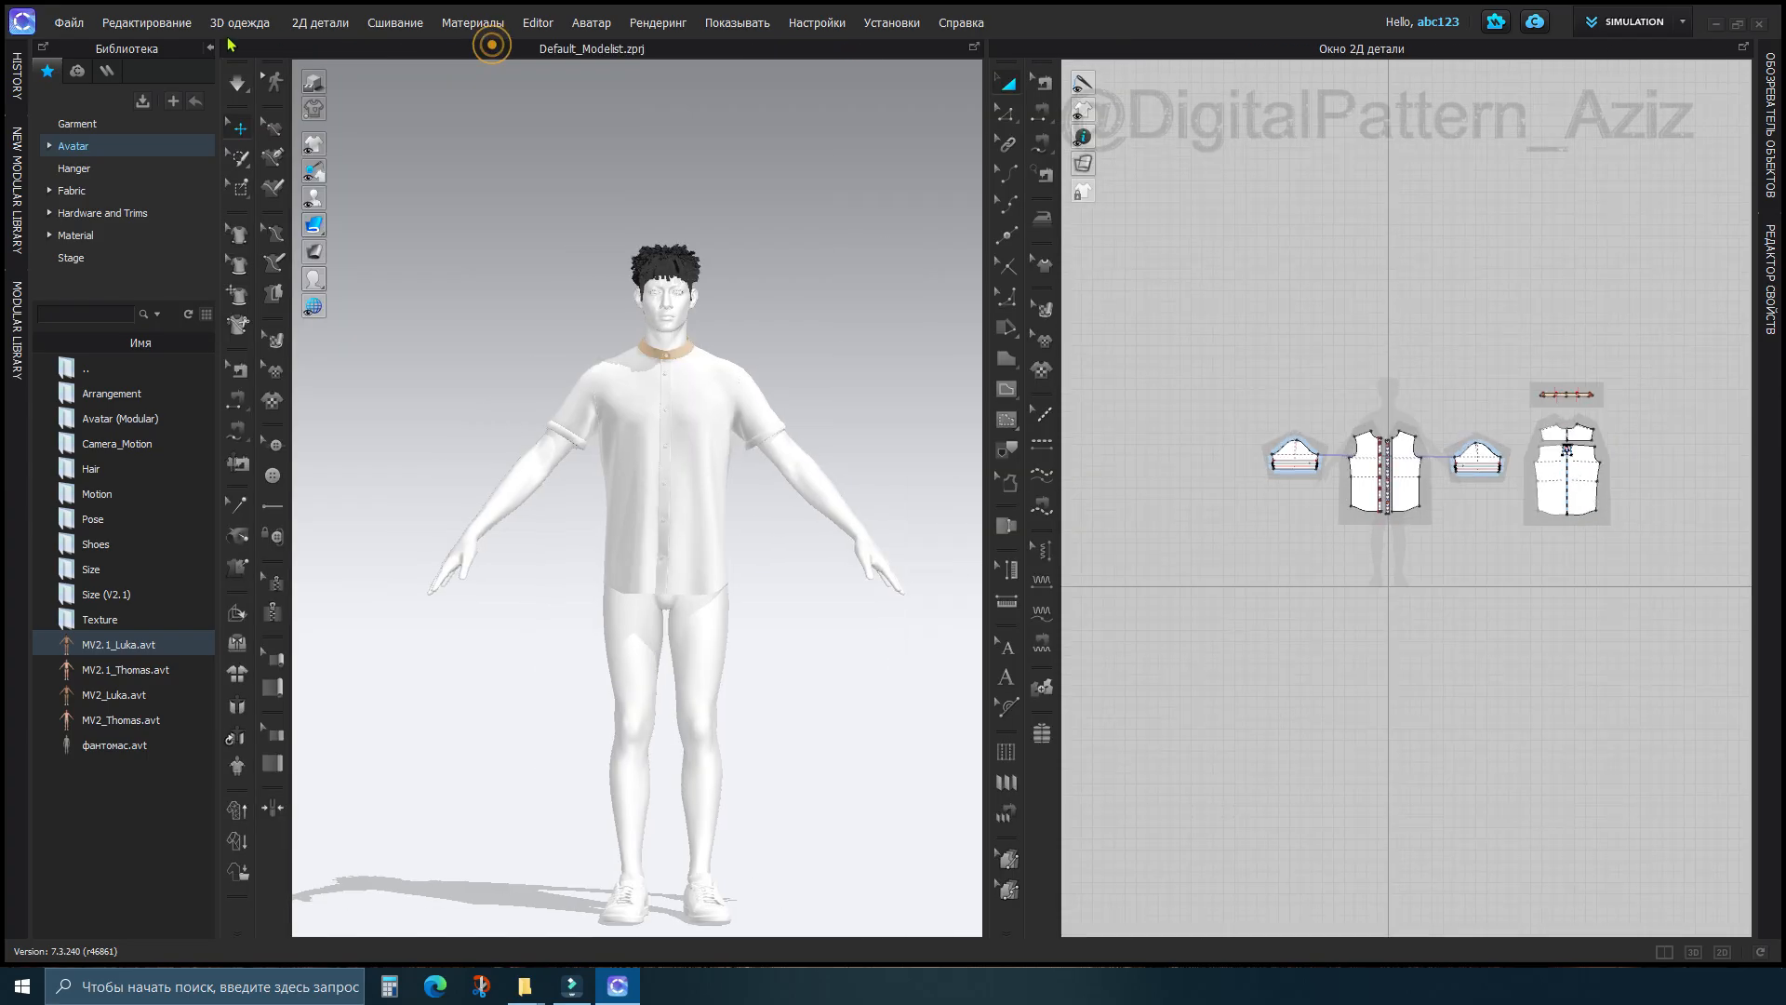
pyautogui.click(212, 49)
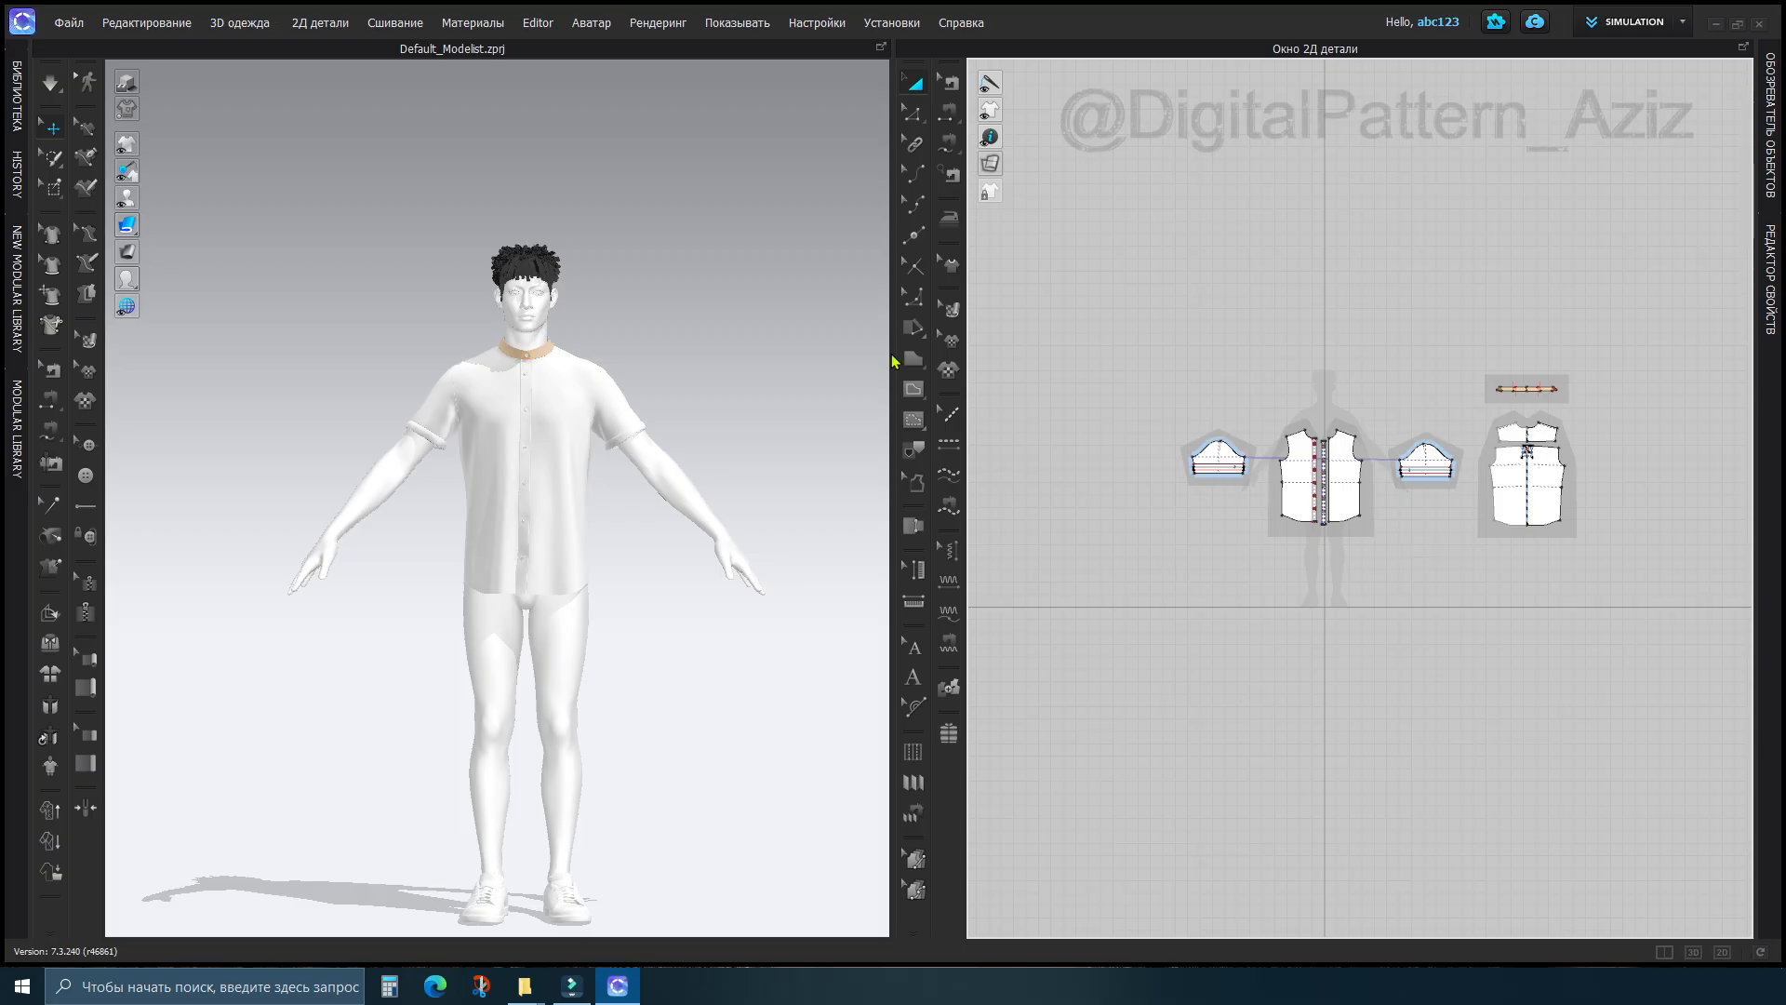
pyautogui.moveTo(891, 362); pyautogui.dragTo(713, 362)
# Examine the shirt's collar, back, yoke, front, placket and sleeve pattern pieces in the 2D window
pyautogui.moveTo(1701, 471); pyautogui.dragTo(1591, 479, button='middle')
pyautogui.scroll(-4, 1400, 400)
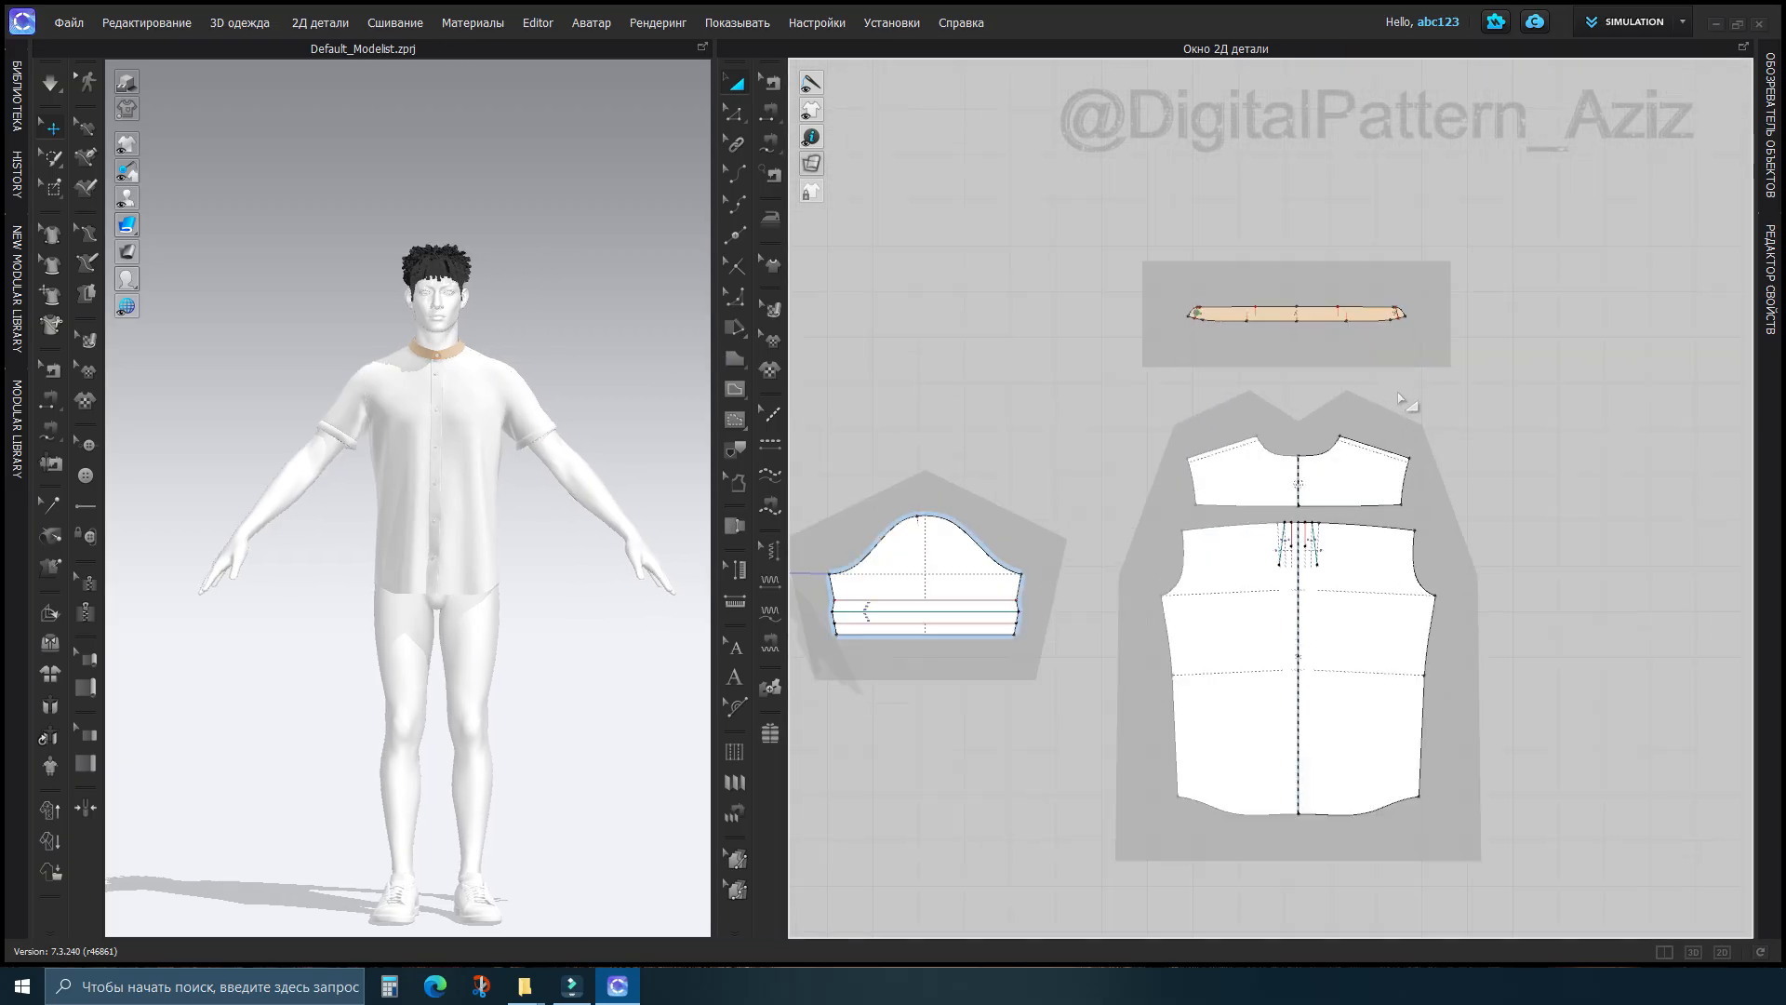
pyautogui.moveTo(1401, 405); pyautogui.dragTo(1729, 336, button='middle')
pyautogui.moveTo(975, 542); pyautogui.dragTo(1213, 465, button='middle')
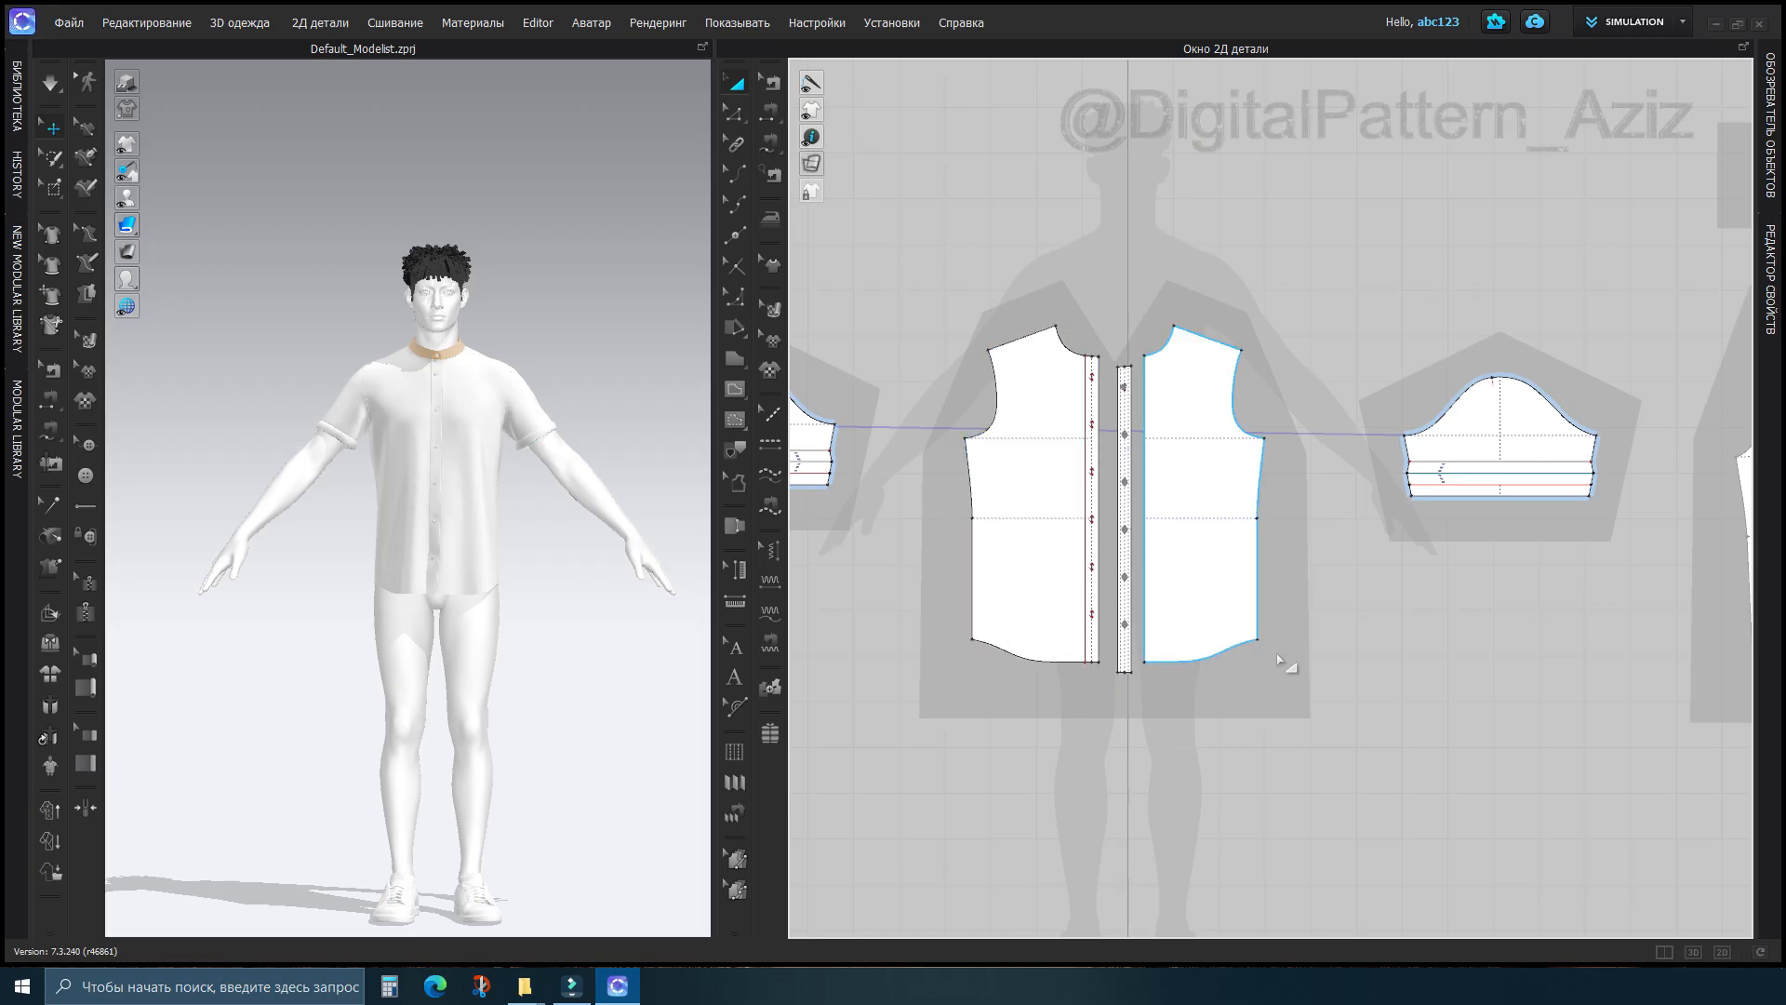
pyautogui.scroll(5, 1232, 752)
pyautogui.moveTo(1321, 767); pyautogui.dragTo(1273, 679, button='middle')
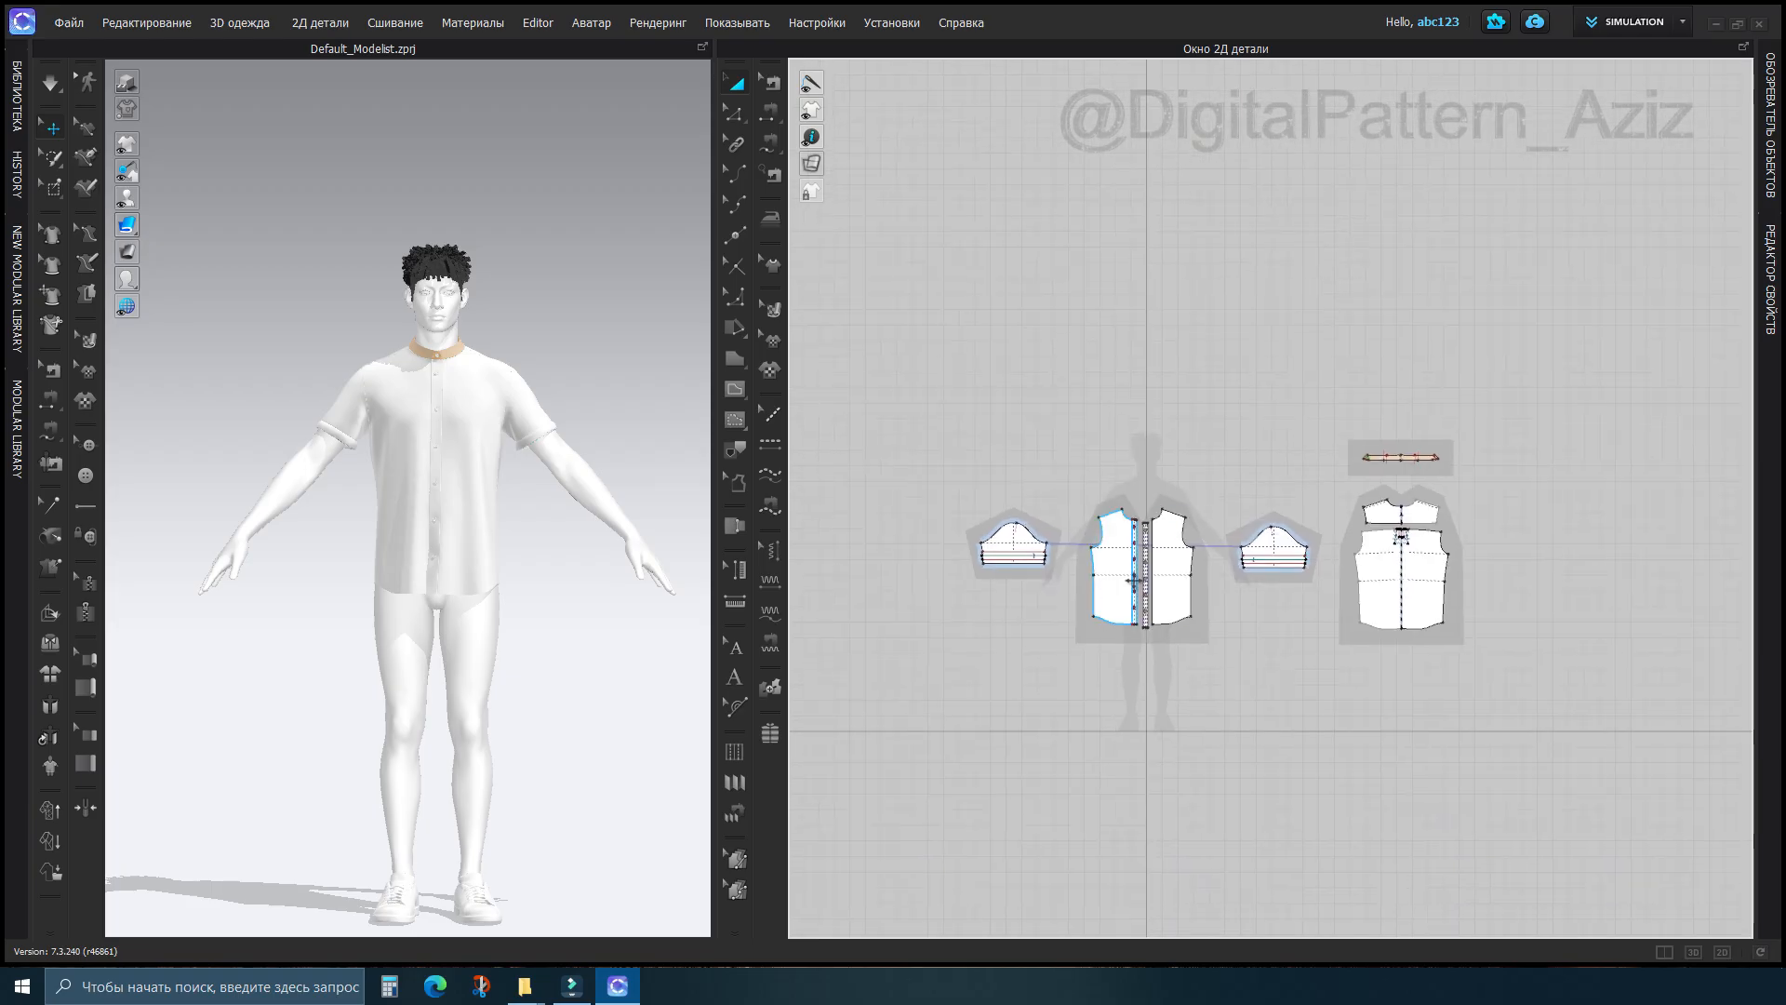
pyautogui.scroll(4, 1024, 581)
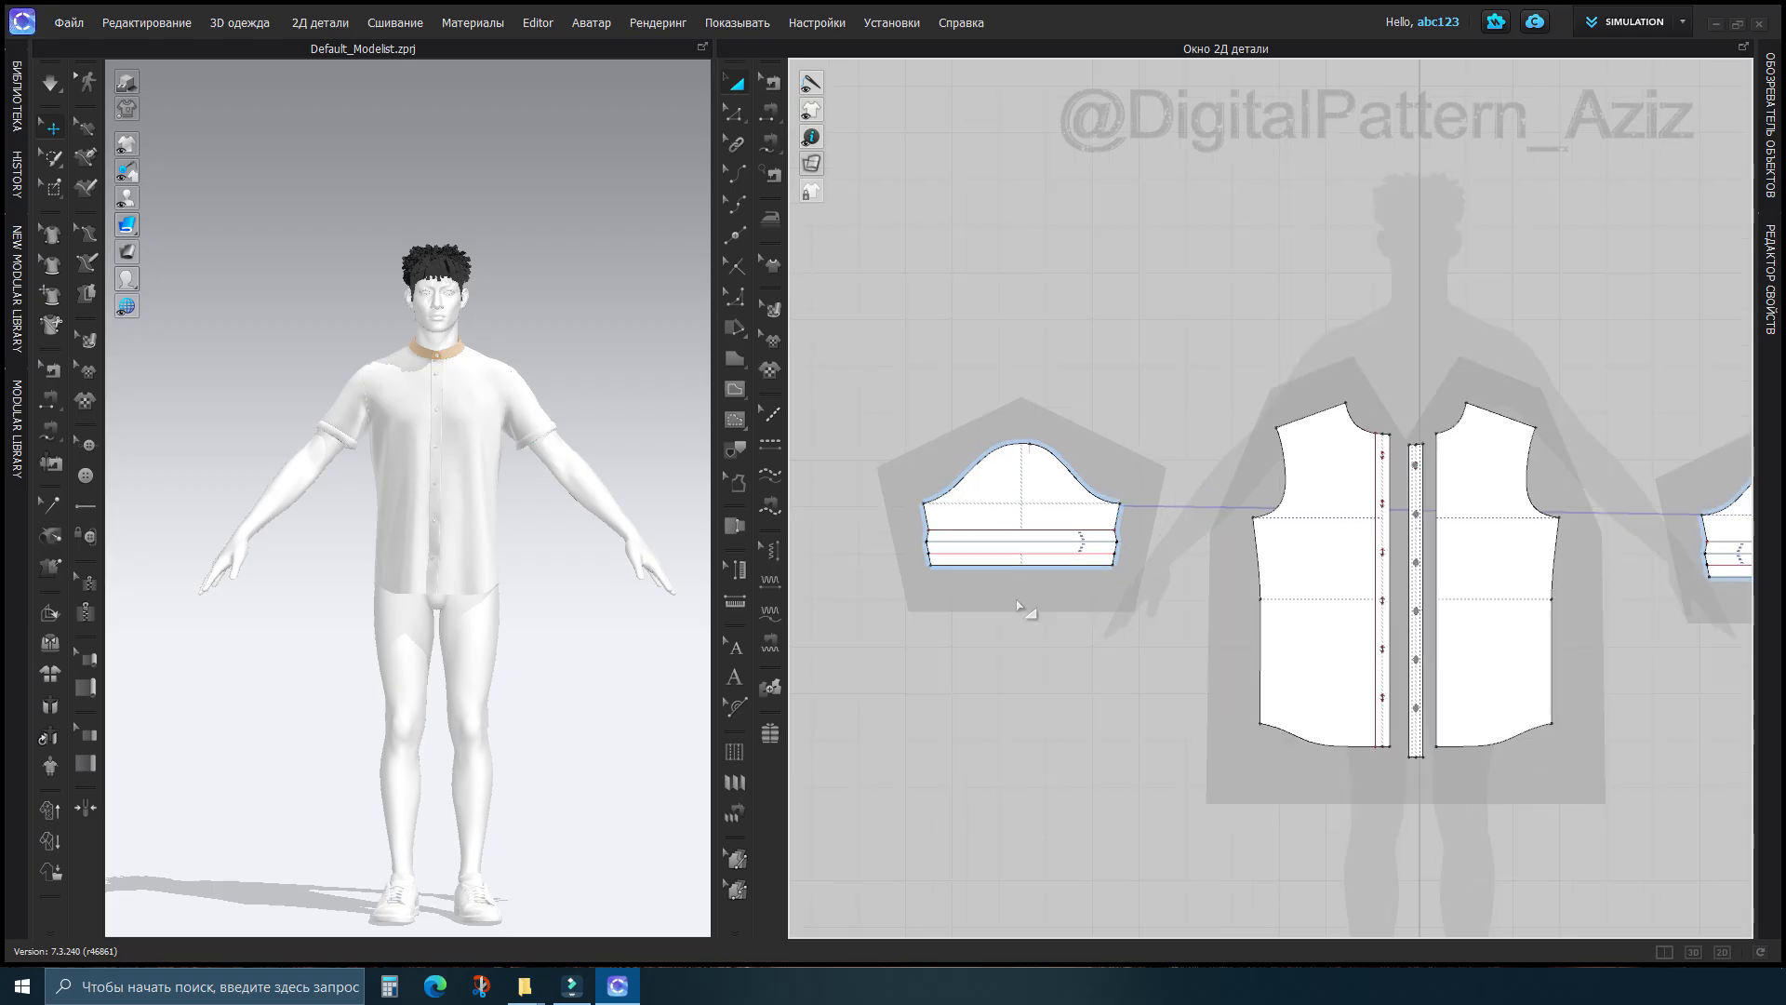
pyautogui.moveTo(1236, 562); pyautogui.dragTo(1188, 550, button='middle')
pyautogui.scroll(-3, 1163, 563)
pyautogui.scroll(-3, 1014, 483)
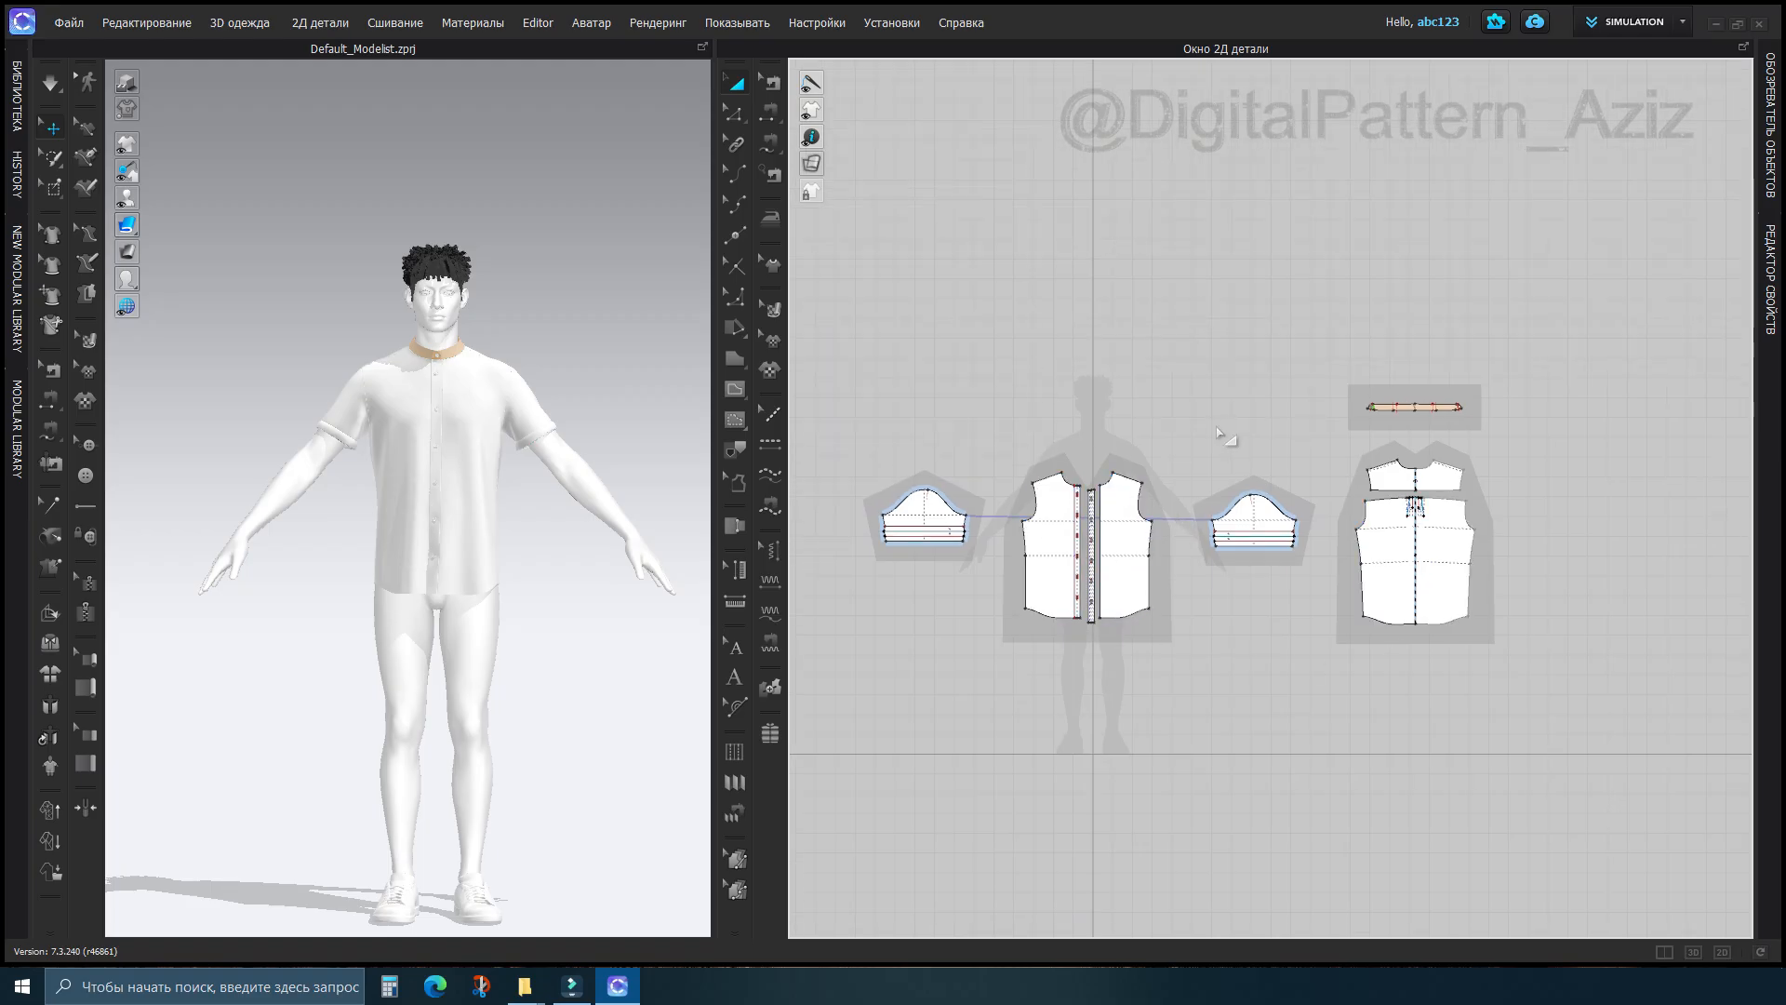
# Remove the modular relationship from the shirt patterns and delete the modular frame
pyautogui.rightClick(1115, 199)
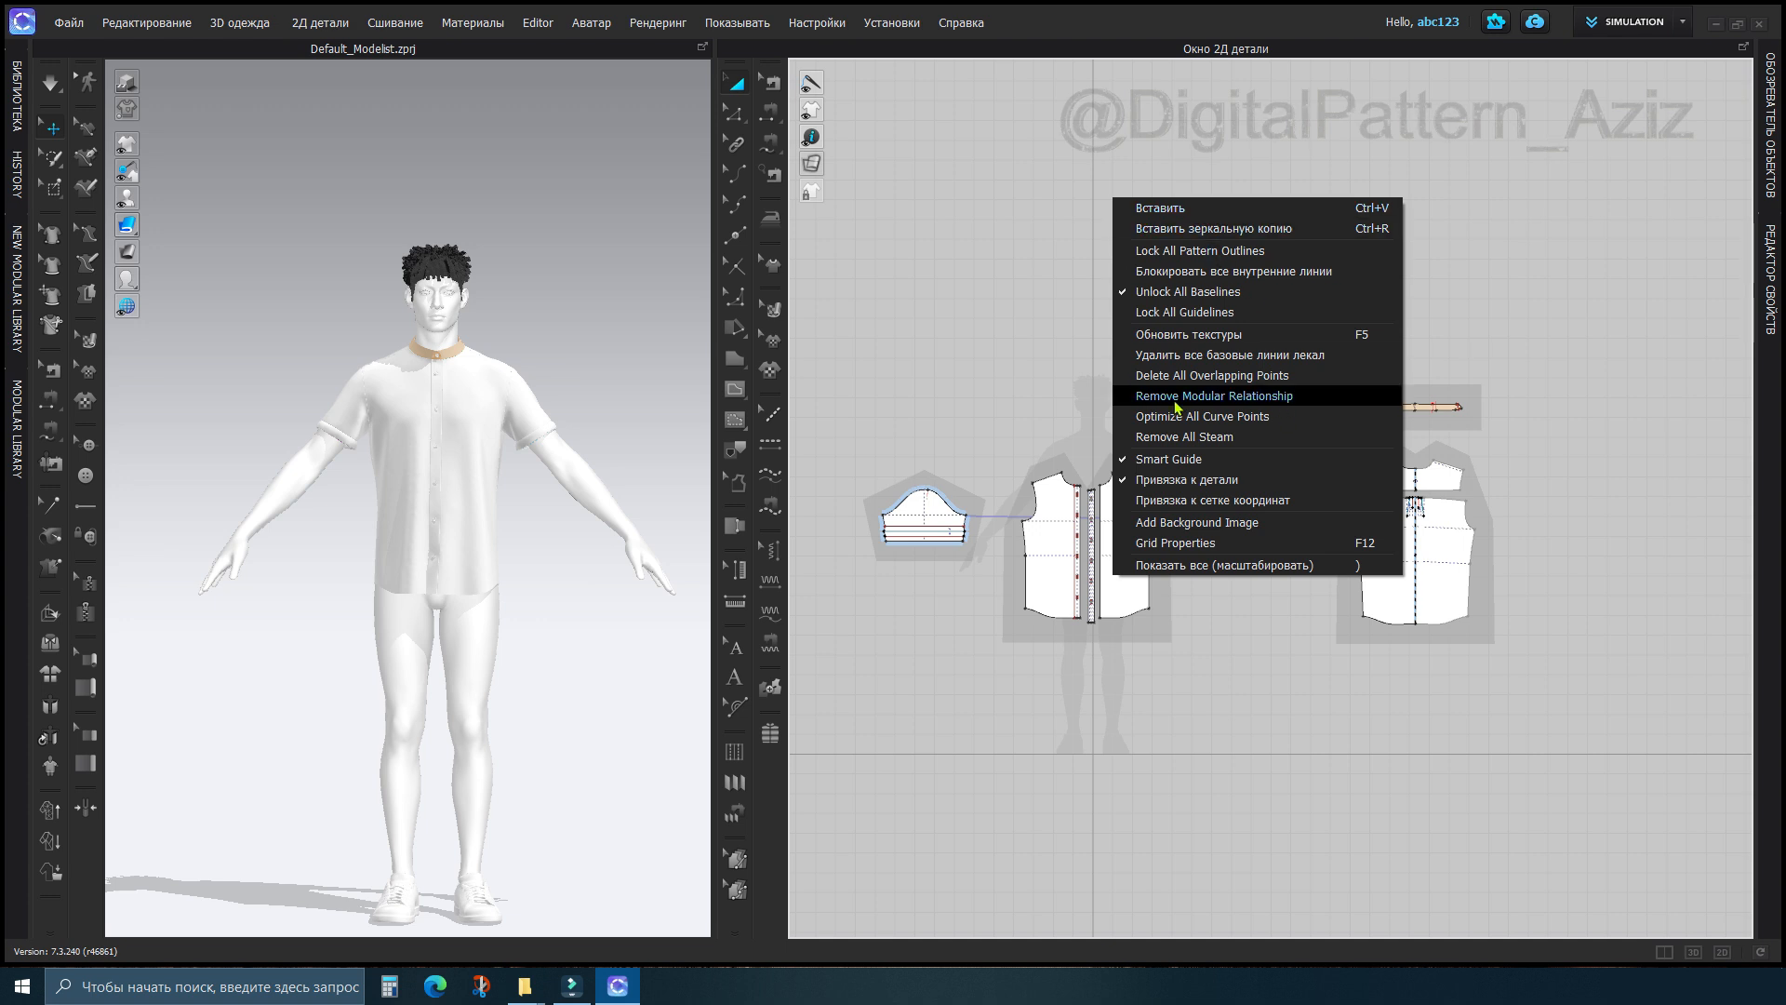
pyautogui.click(1214, 398)
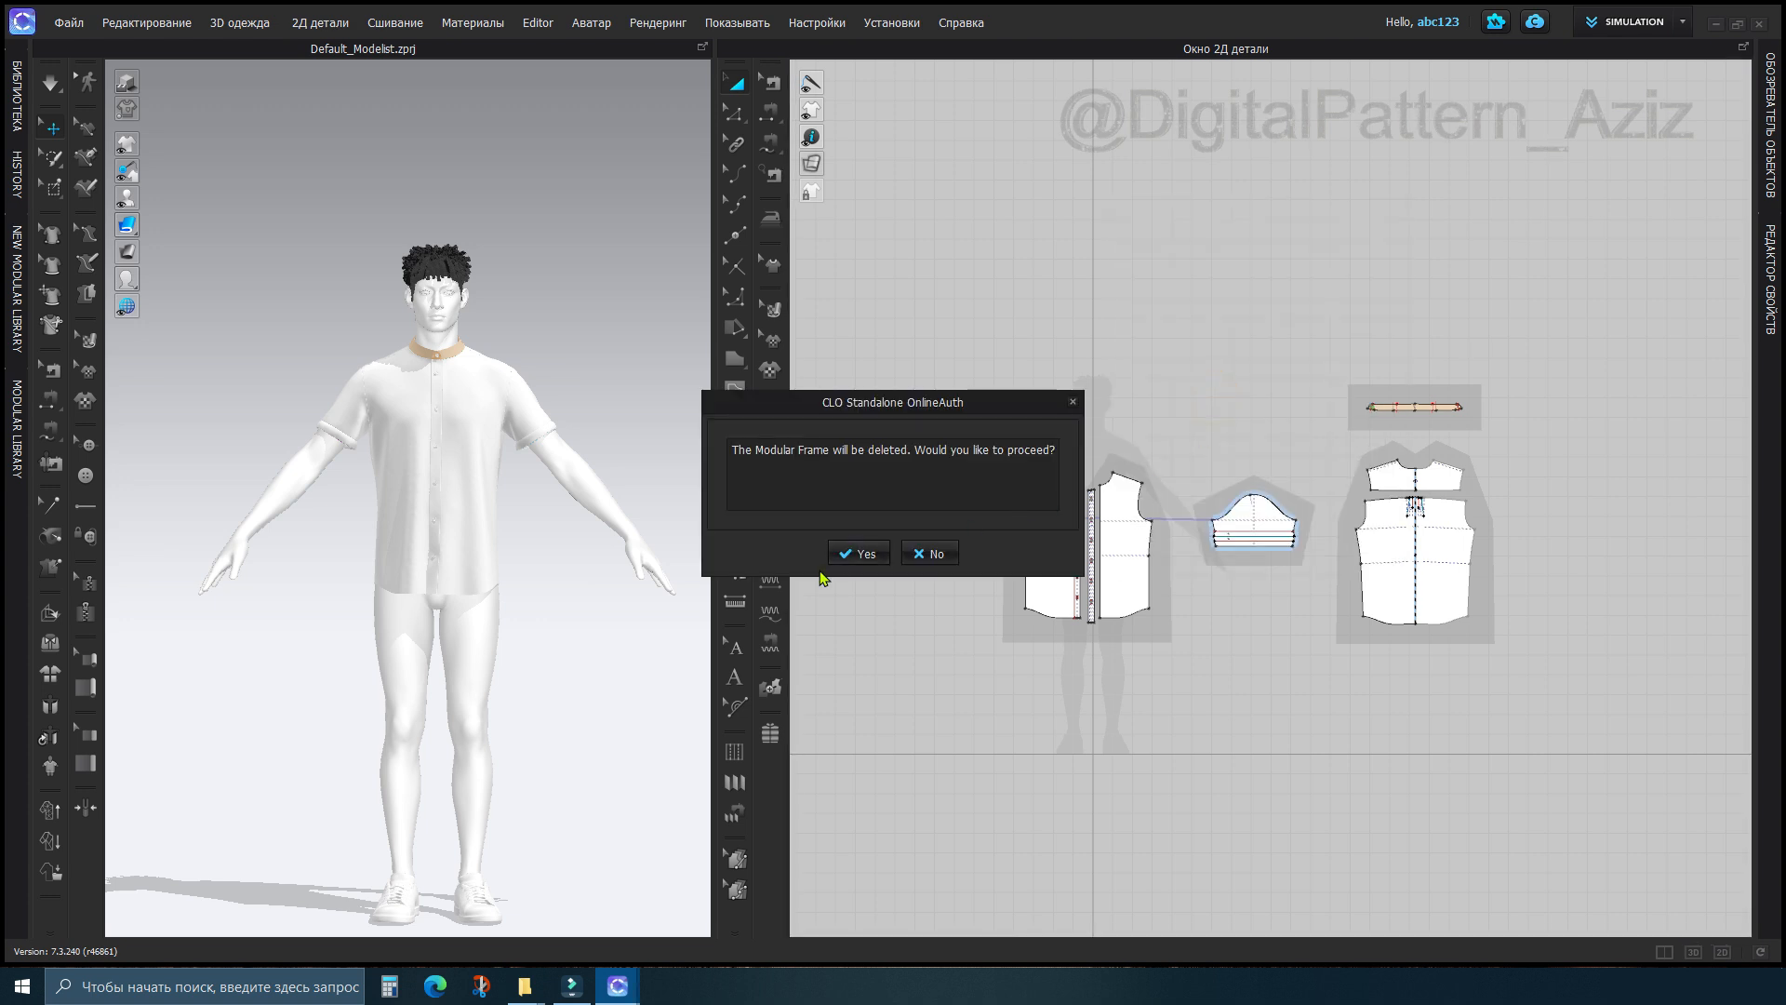
pyautogui.click(851, 554)
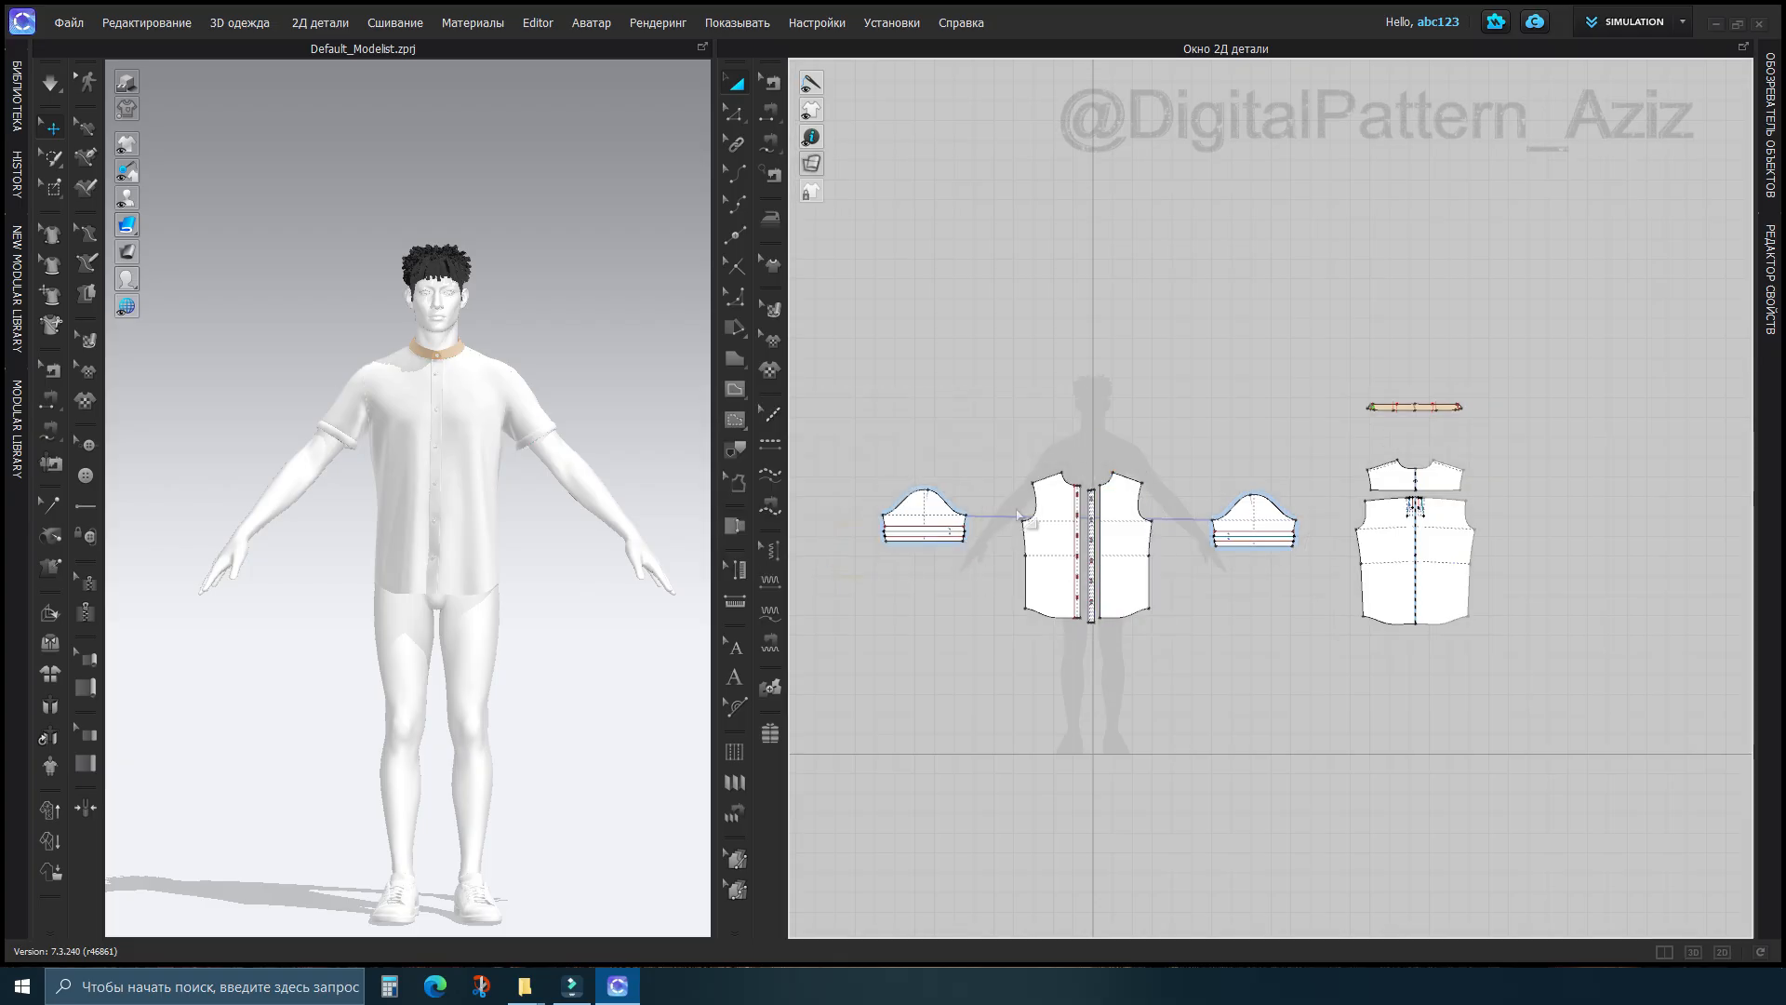
# Examine the front placket, collar and buttons on the 3D shirt and in the front pattern pieces
pyautogui.scroll(5, 1021, 515)
pyautogui.scroll(3, 1128, 451)
pyautogui.scroll(5, 407, 483)
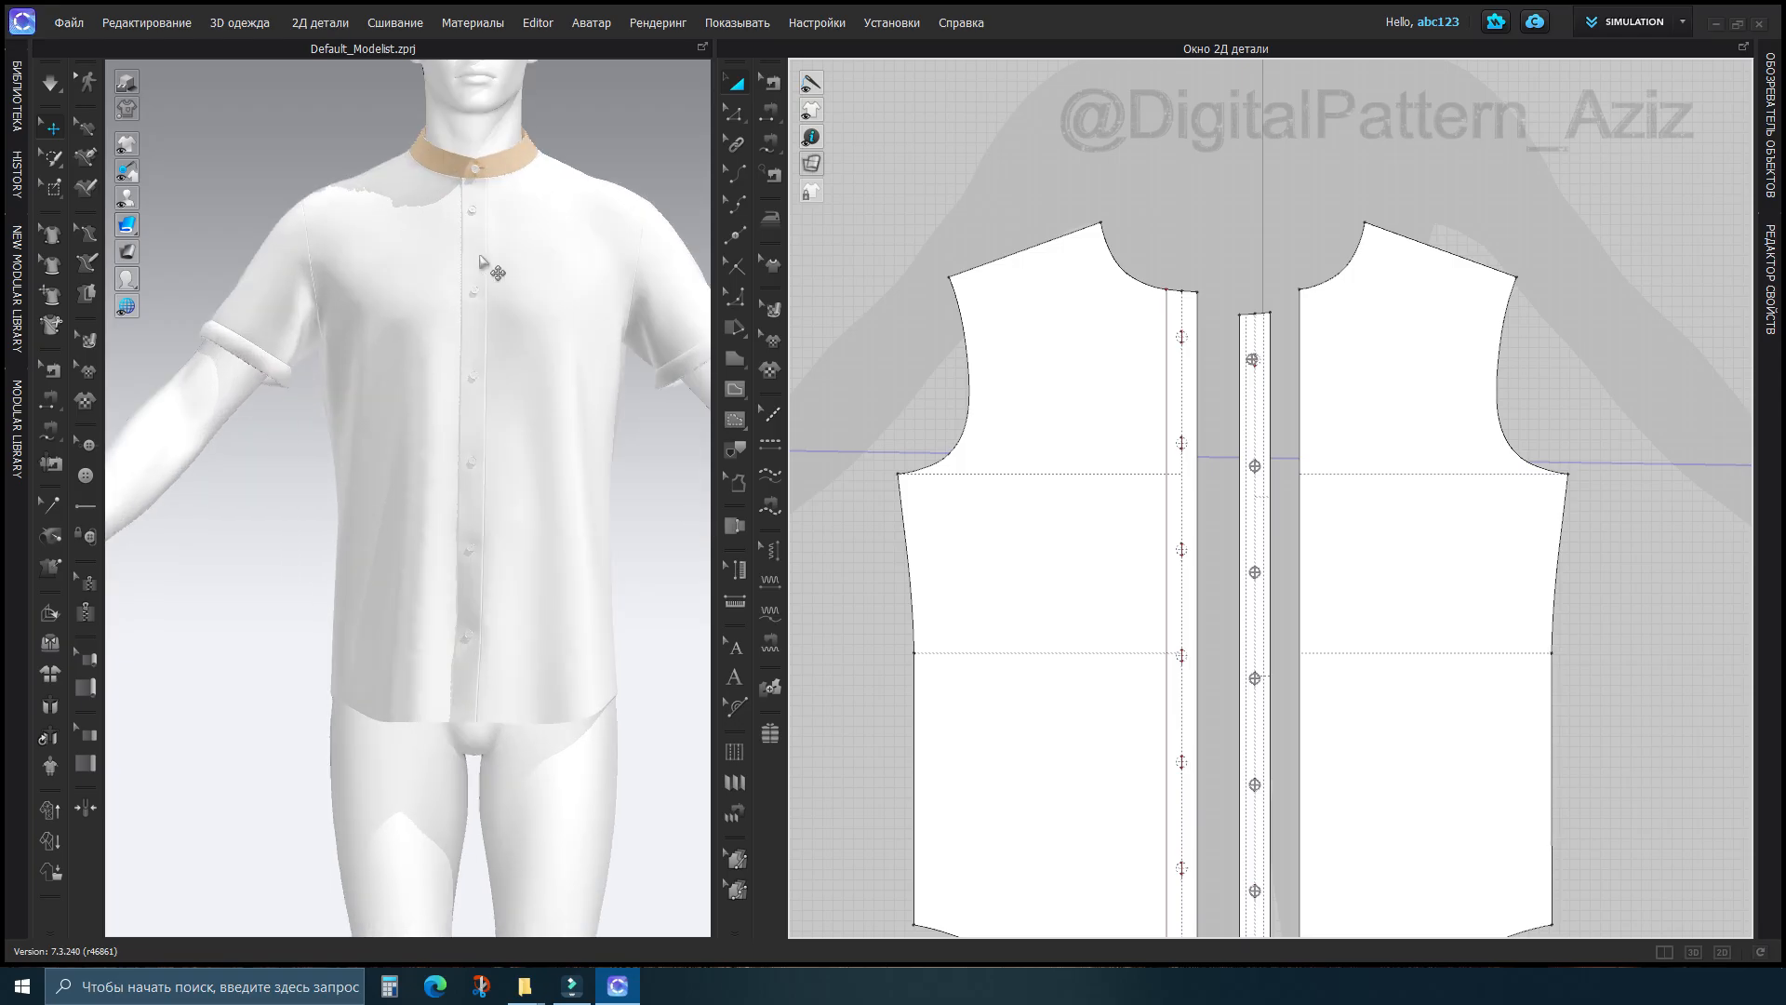
pyautogui.scroll(6, 413, 461)
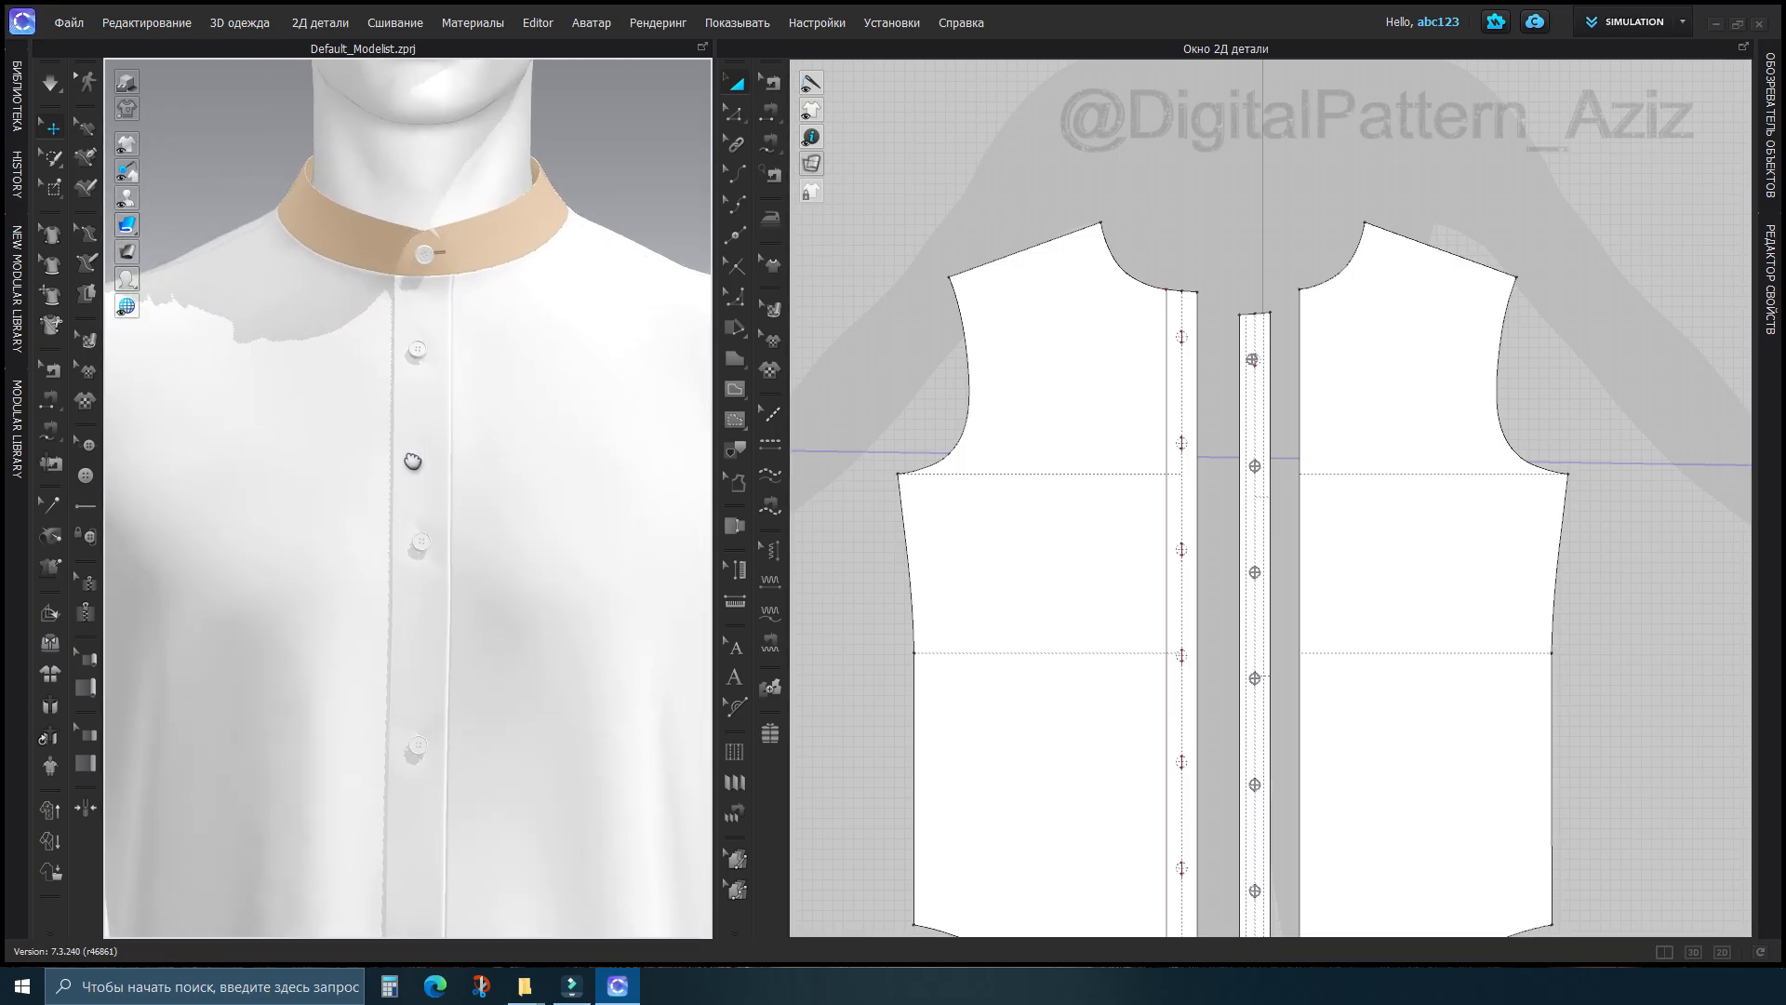
pyautogui.scroll(5, 443, 403)
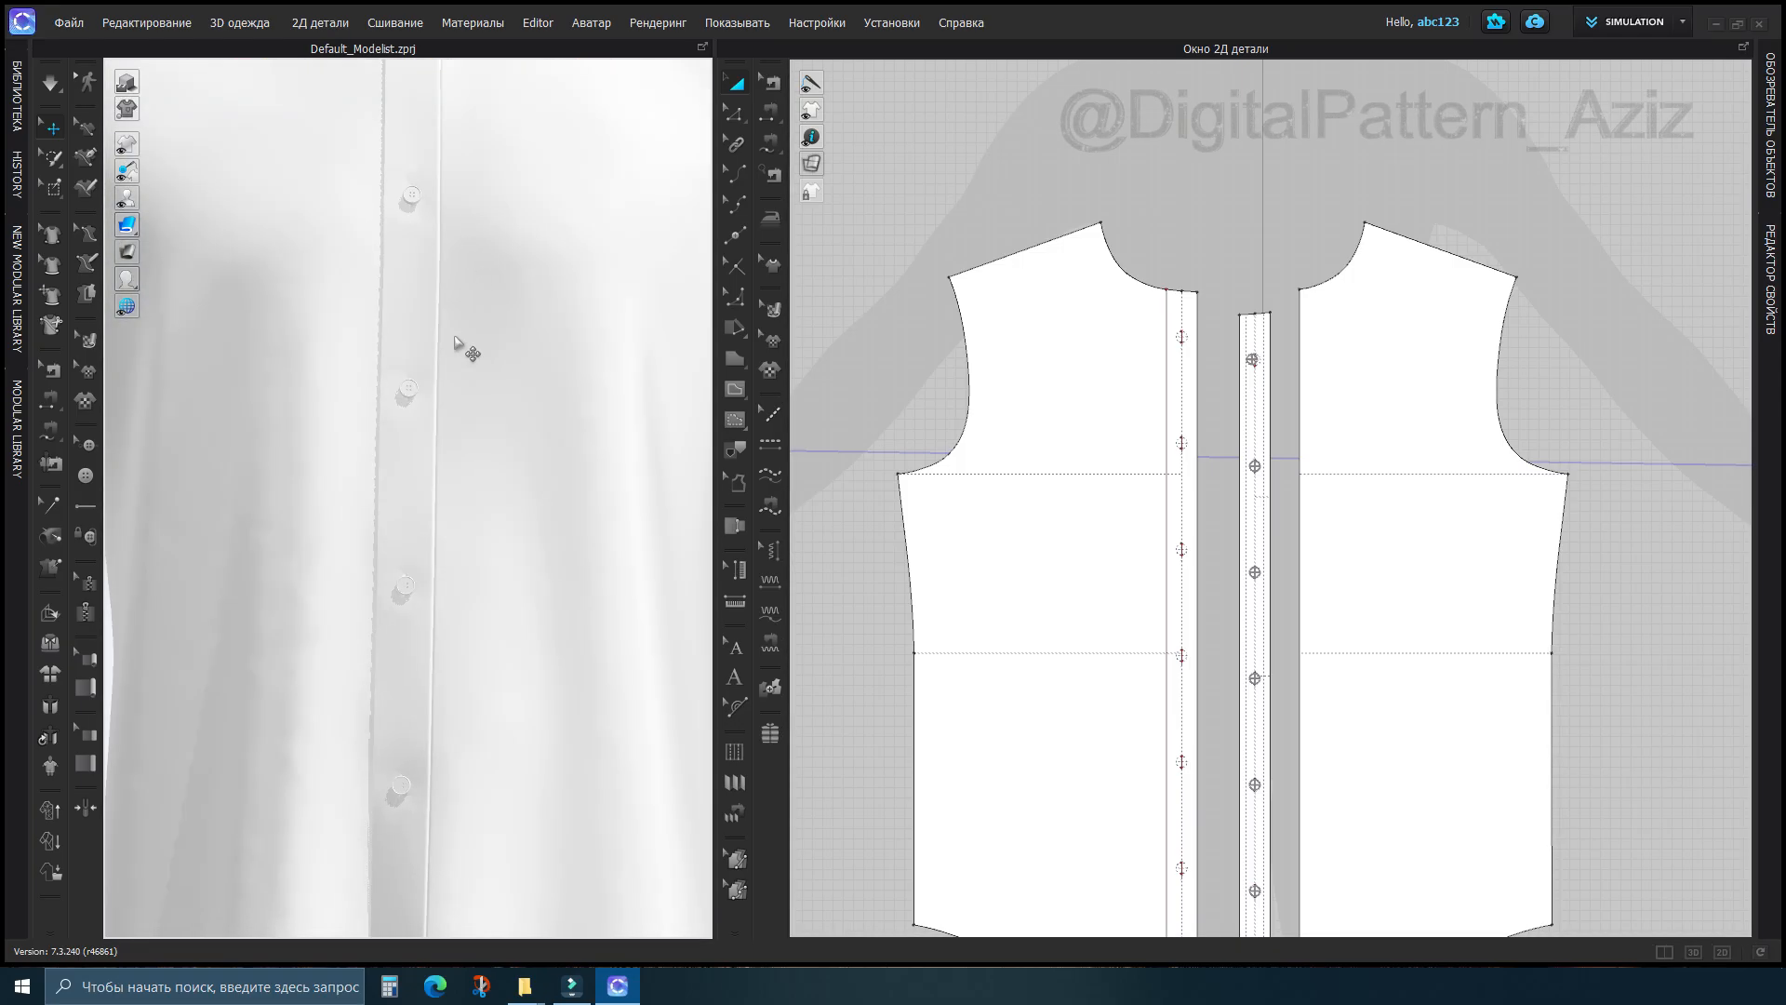
pyautogui.scroll(-4, 484, 298)
pyautogui.scroll(5, 521, 410)
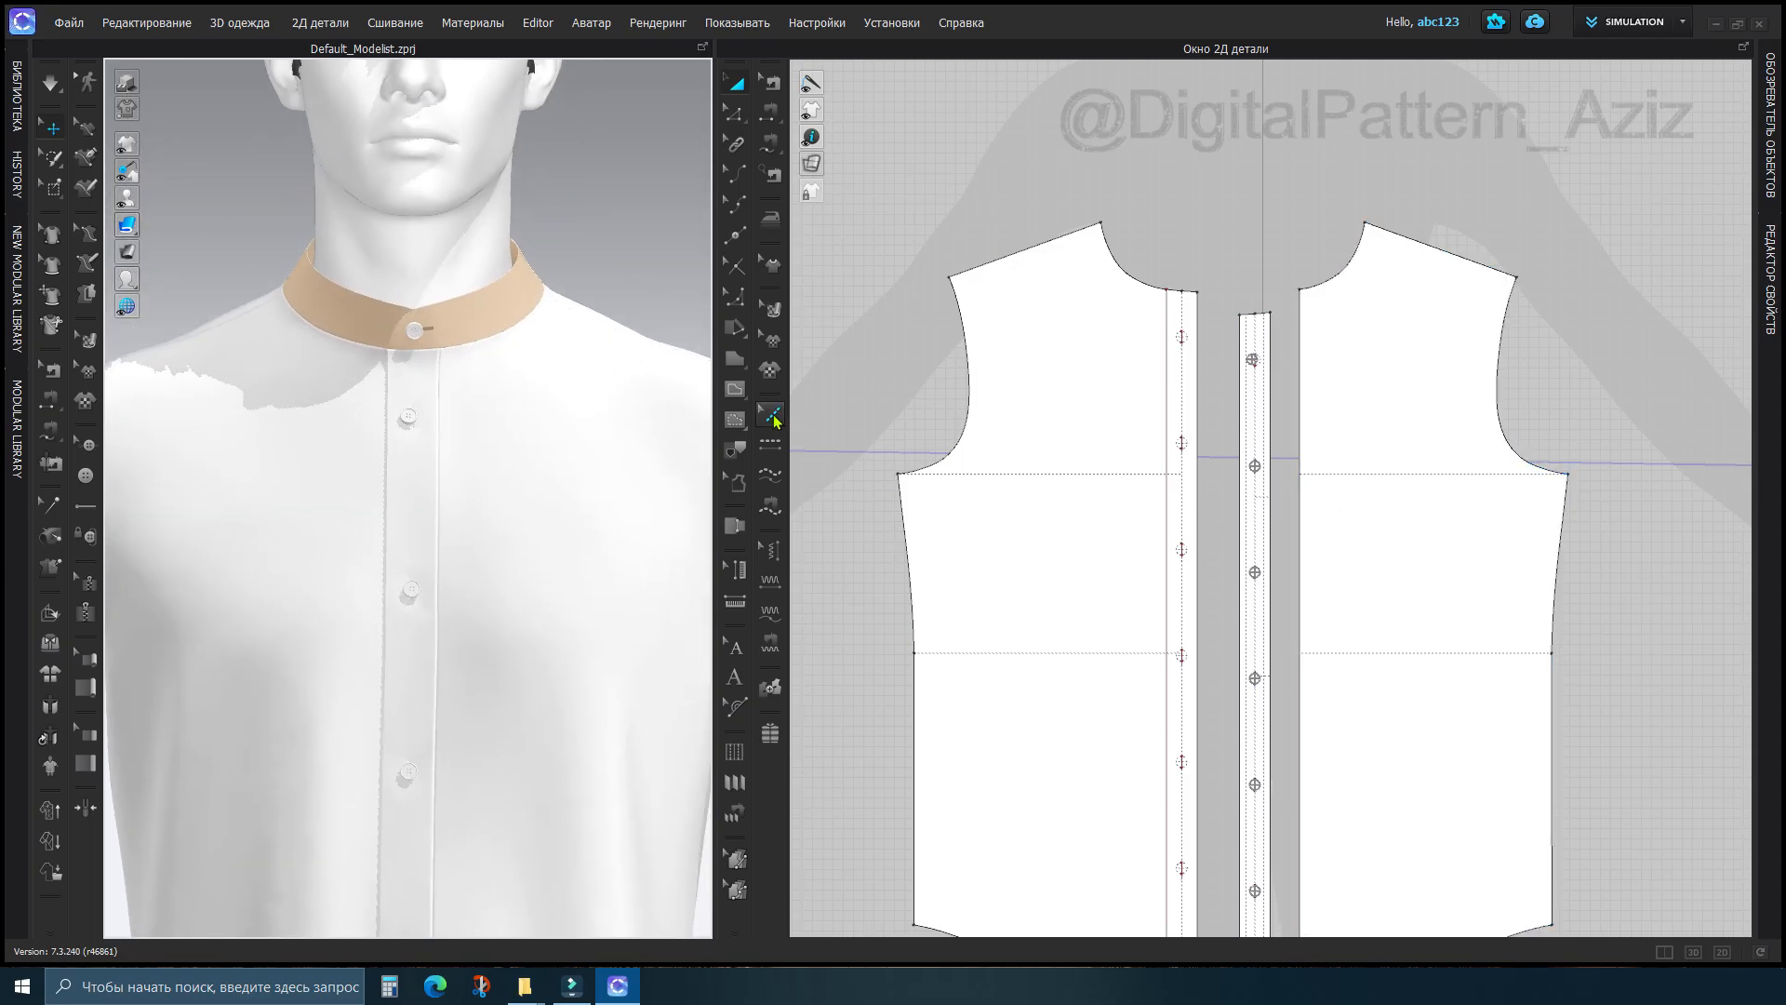
pyautogui.moveTo(1316, 286); pyautogui.dragTo(1485, 512, button='right')
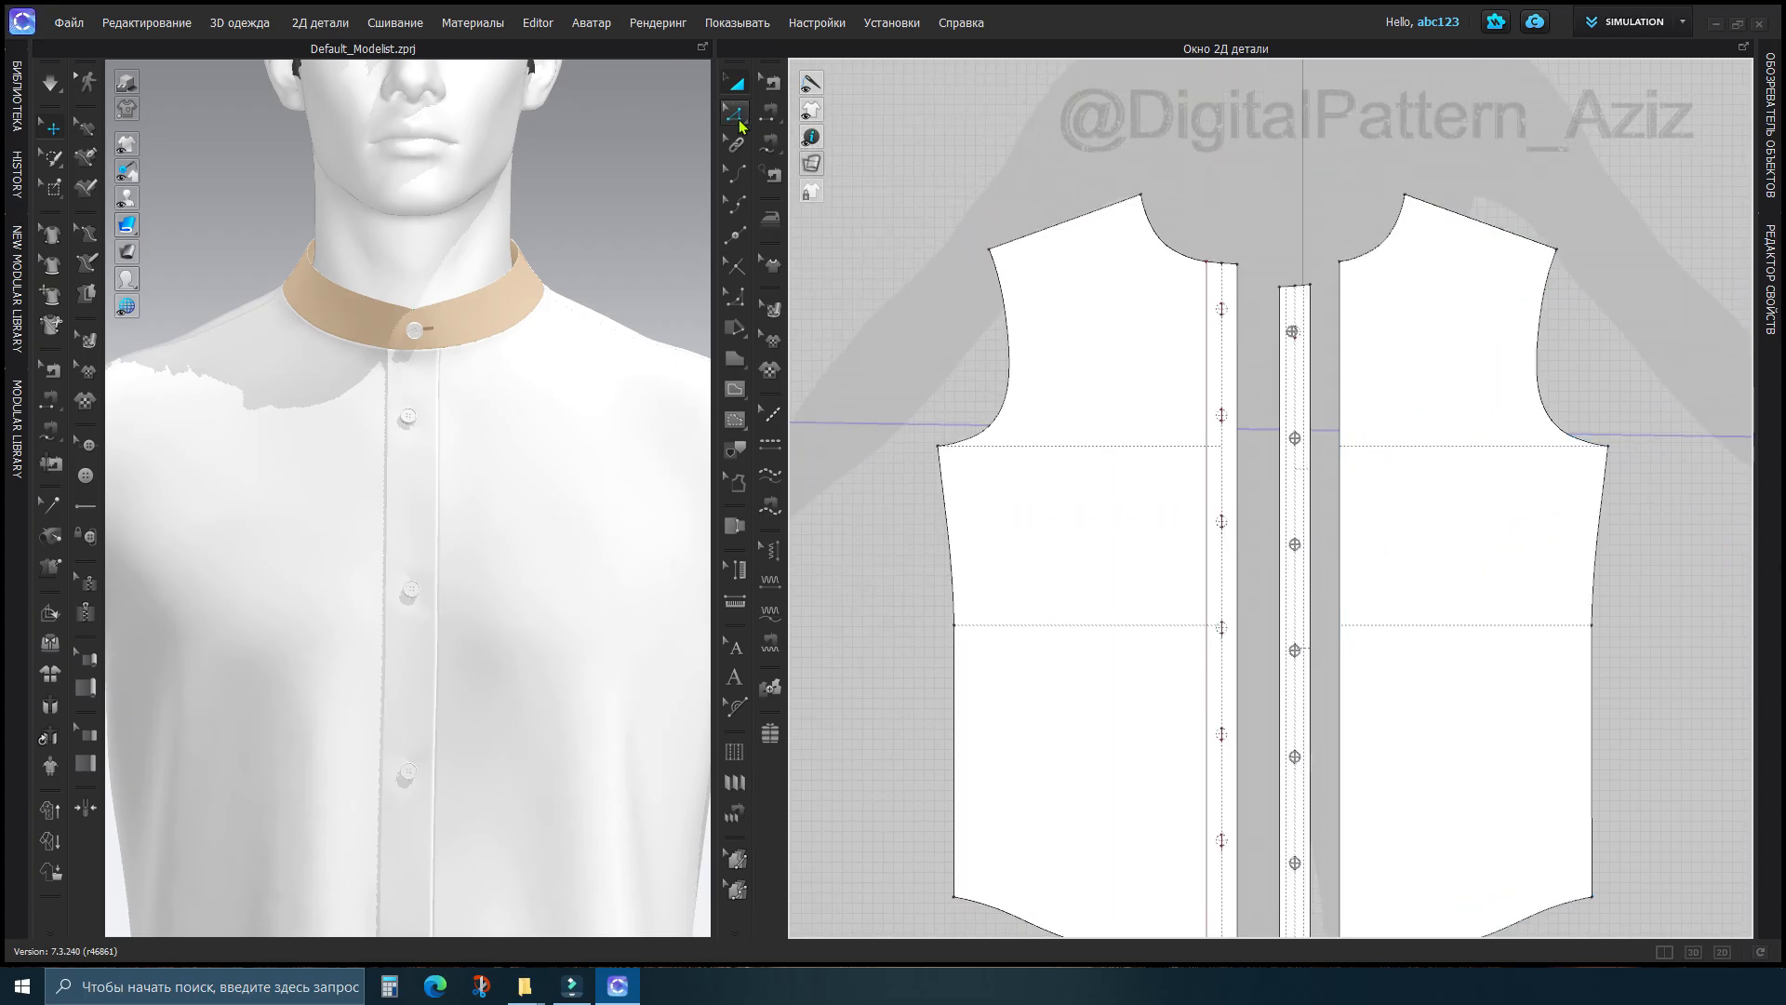
# Try to place a new button over the top button of the placket strip with the Button tool
pyautogui.click(1145, 149)
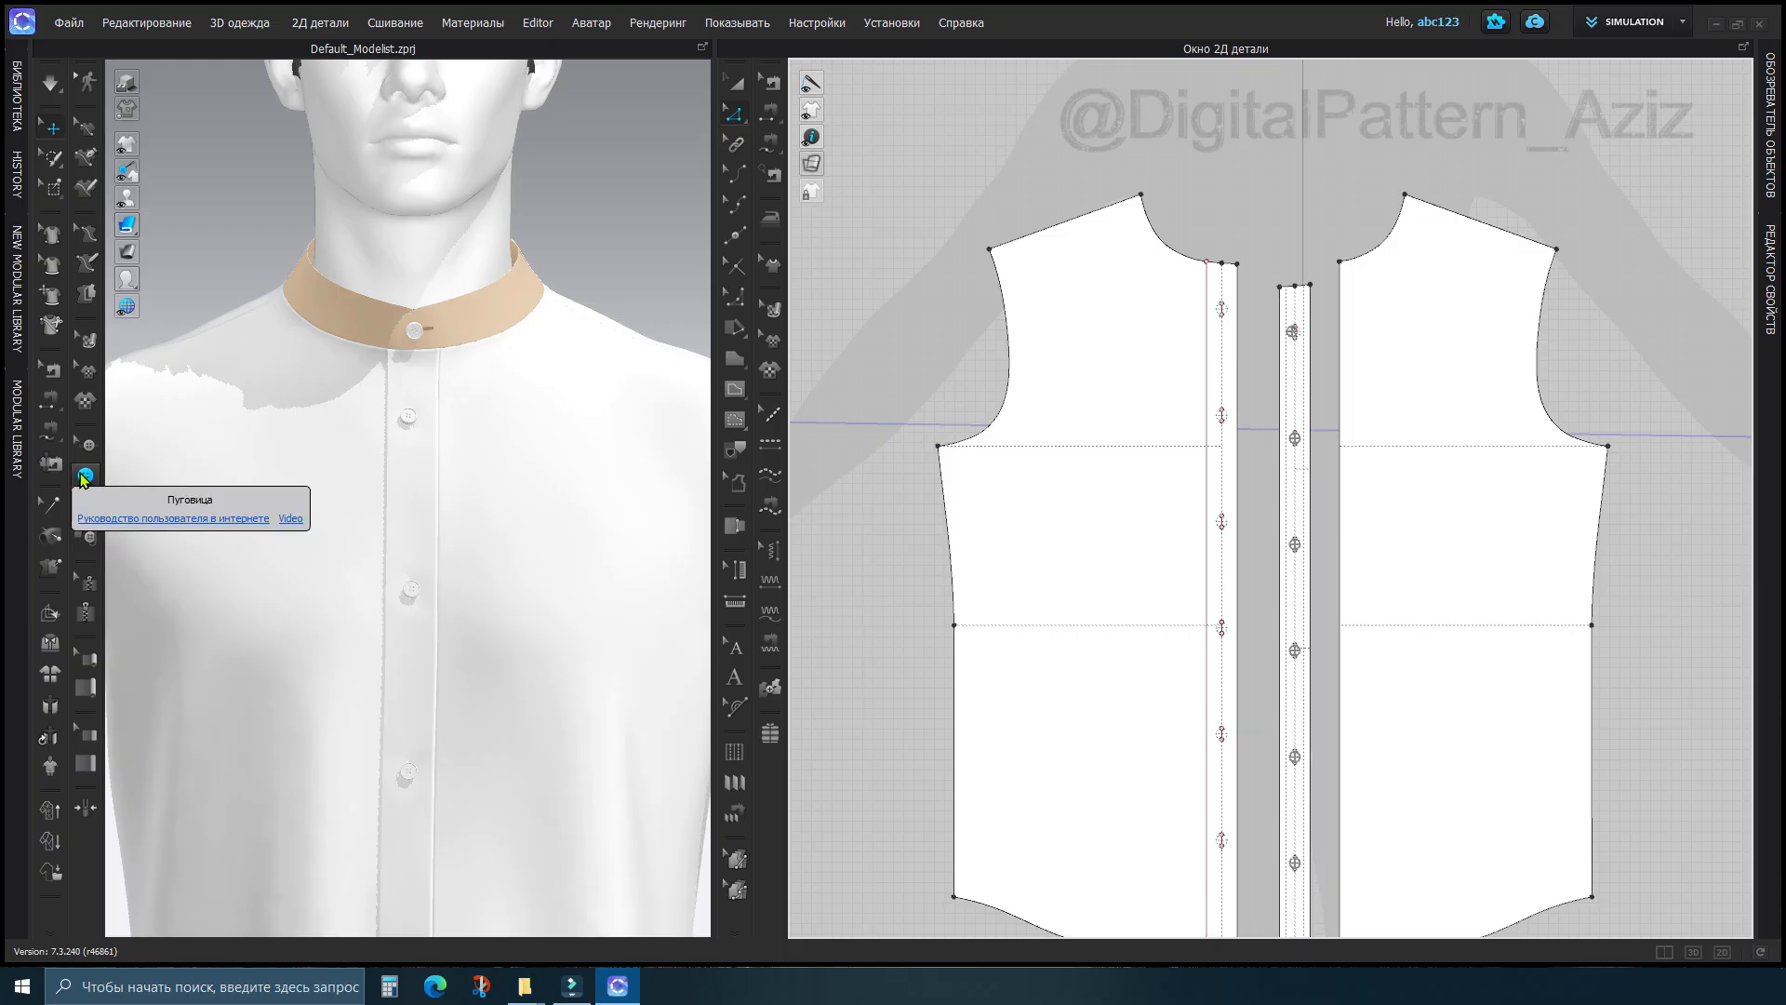
pyautogui.click(84, 476)
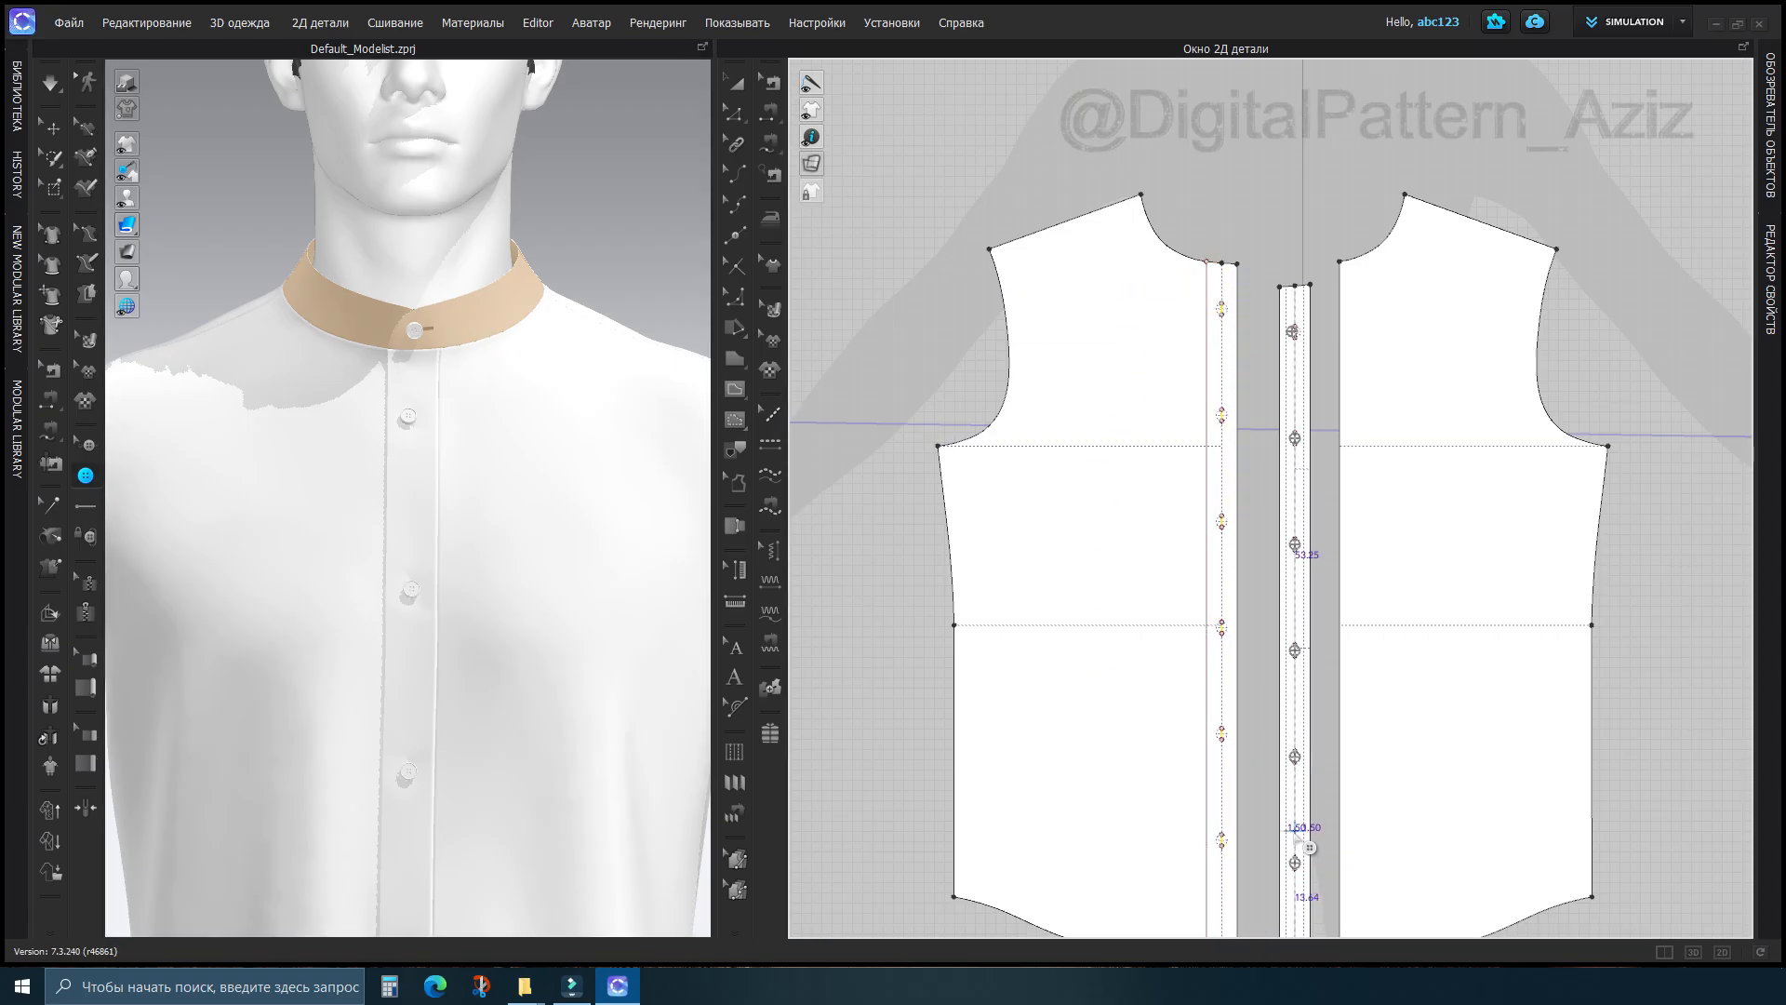
pyautogui.scroll(5, 1183, 277)
pyautogui.scroll(-4, 1183, 277)
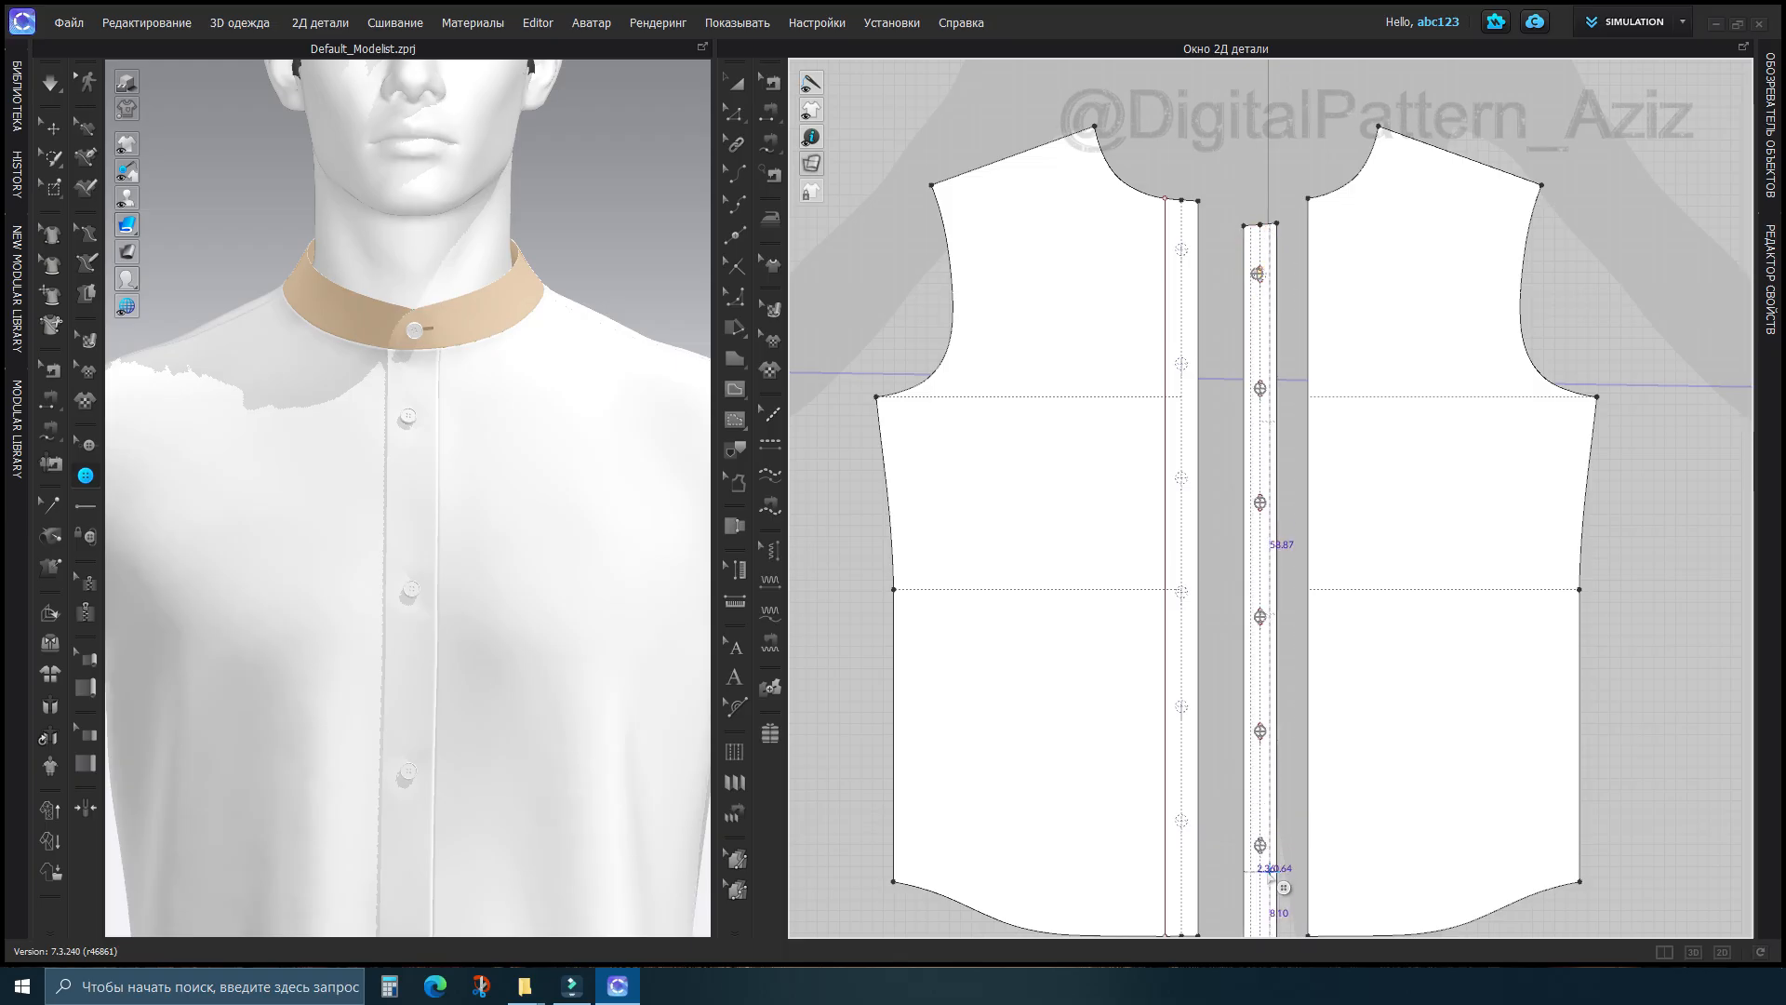
pyautogui.click(1257, 271)
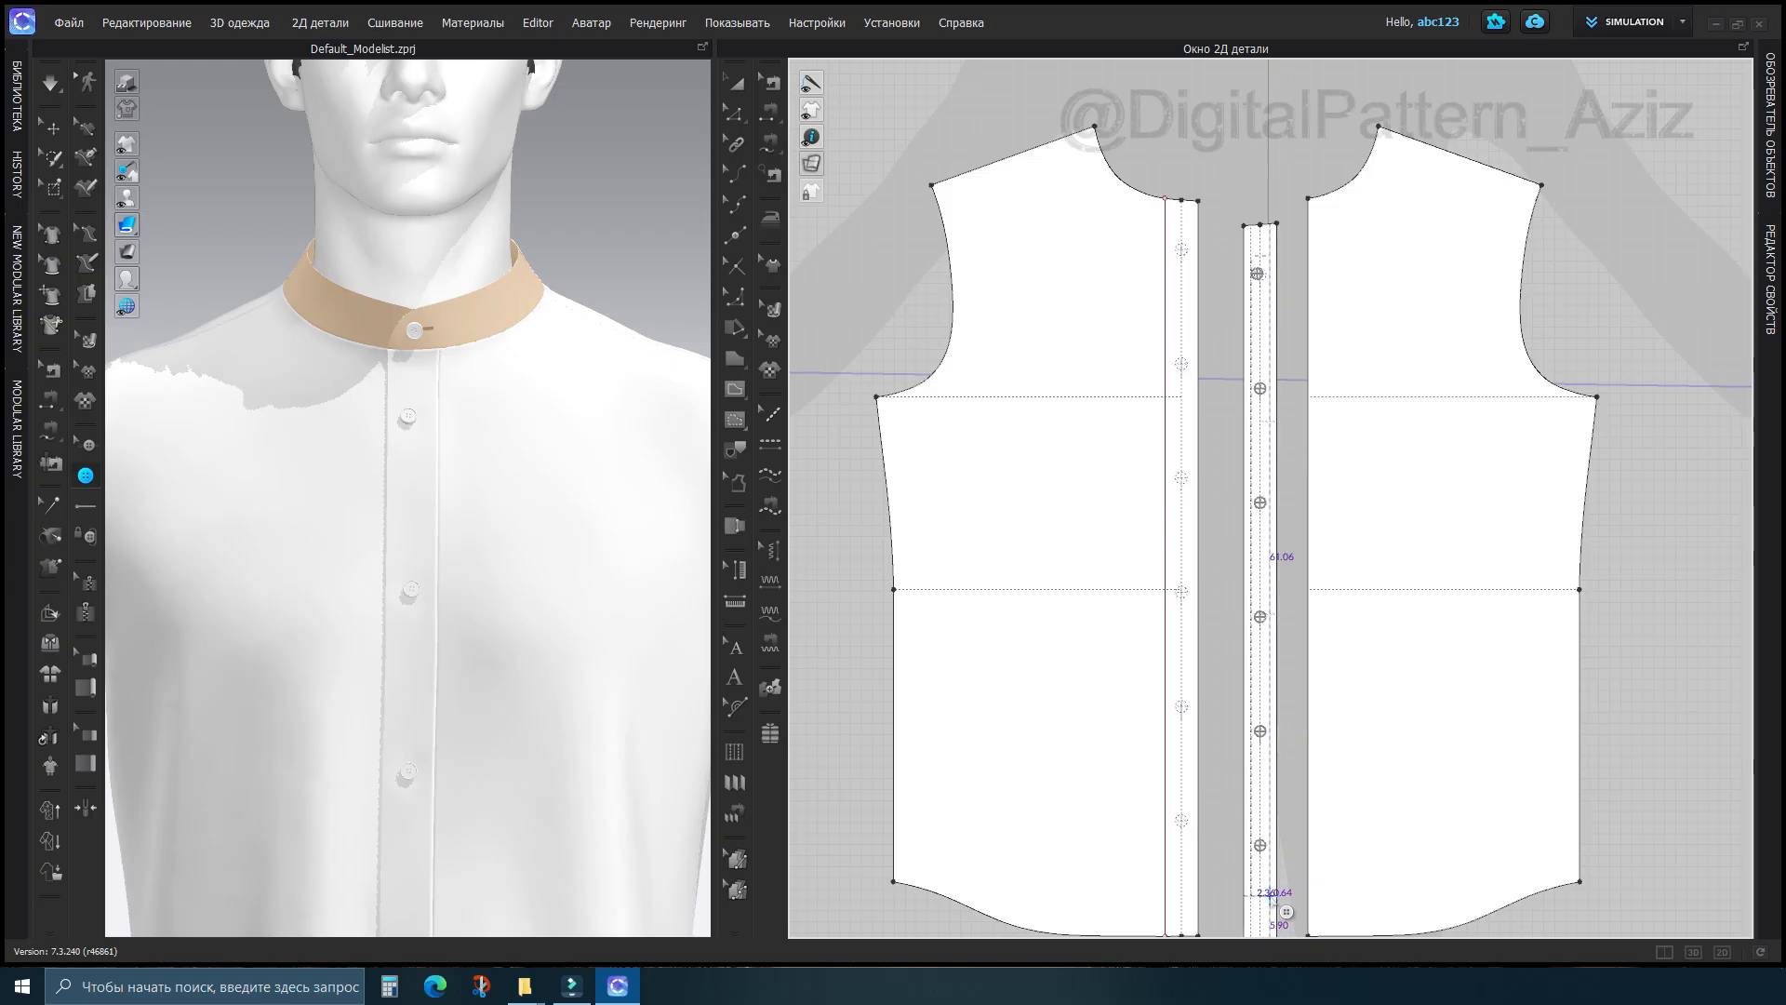
pyautogui.click(1259, 846)
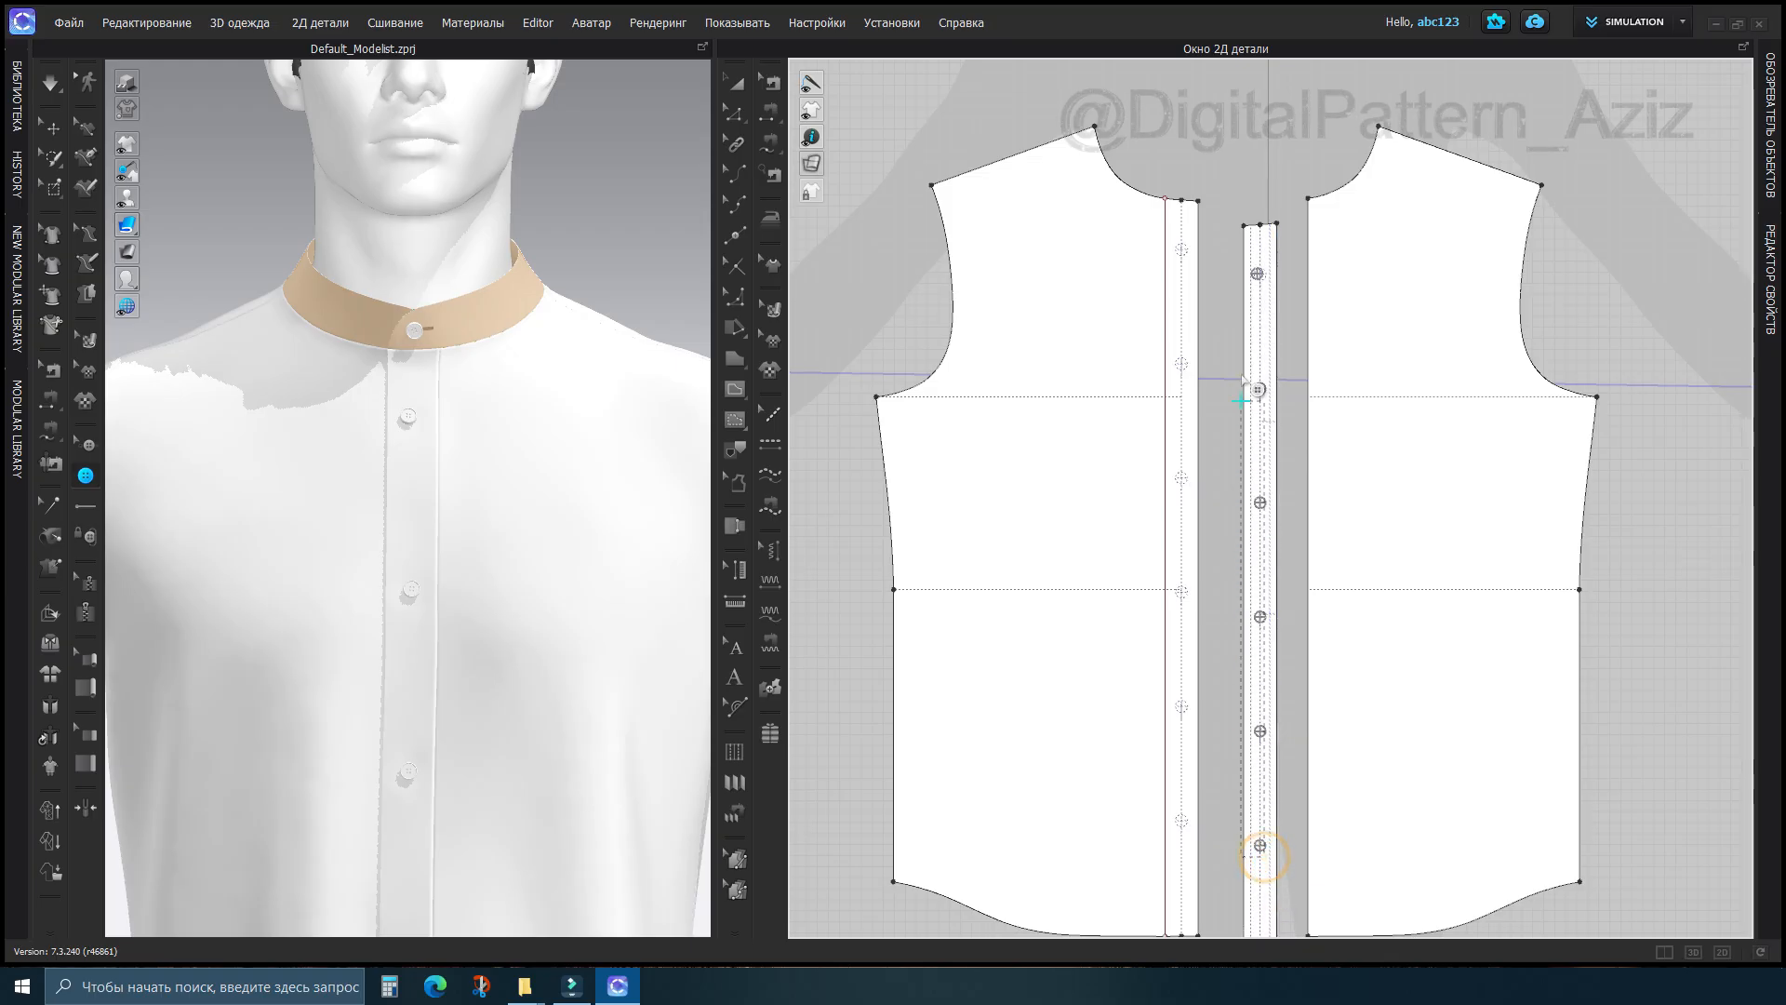
pyautogui.click(1259, 274)
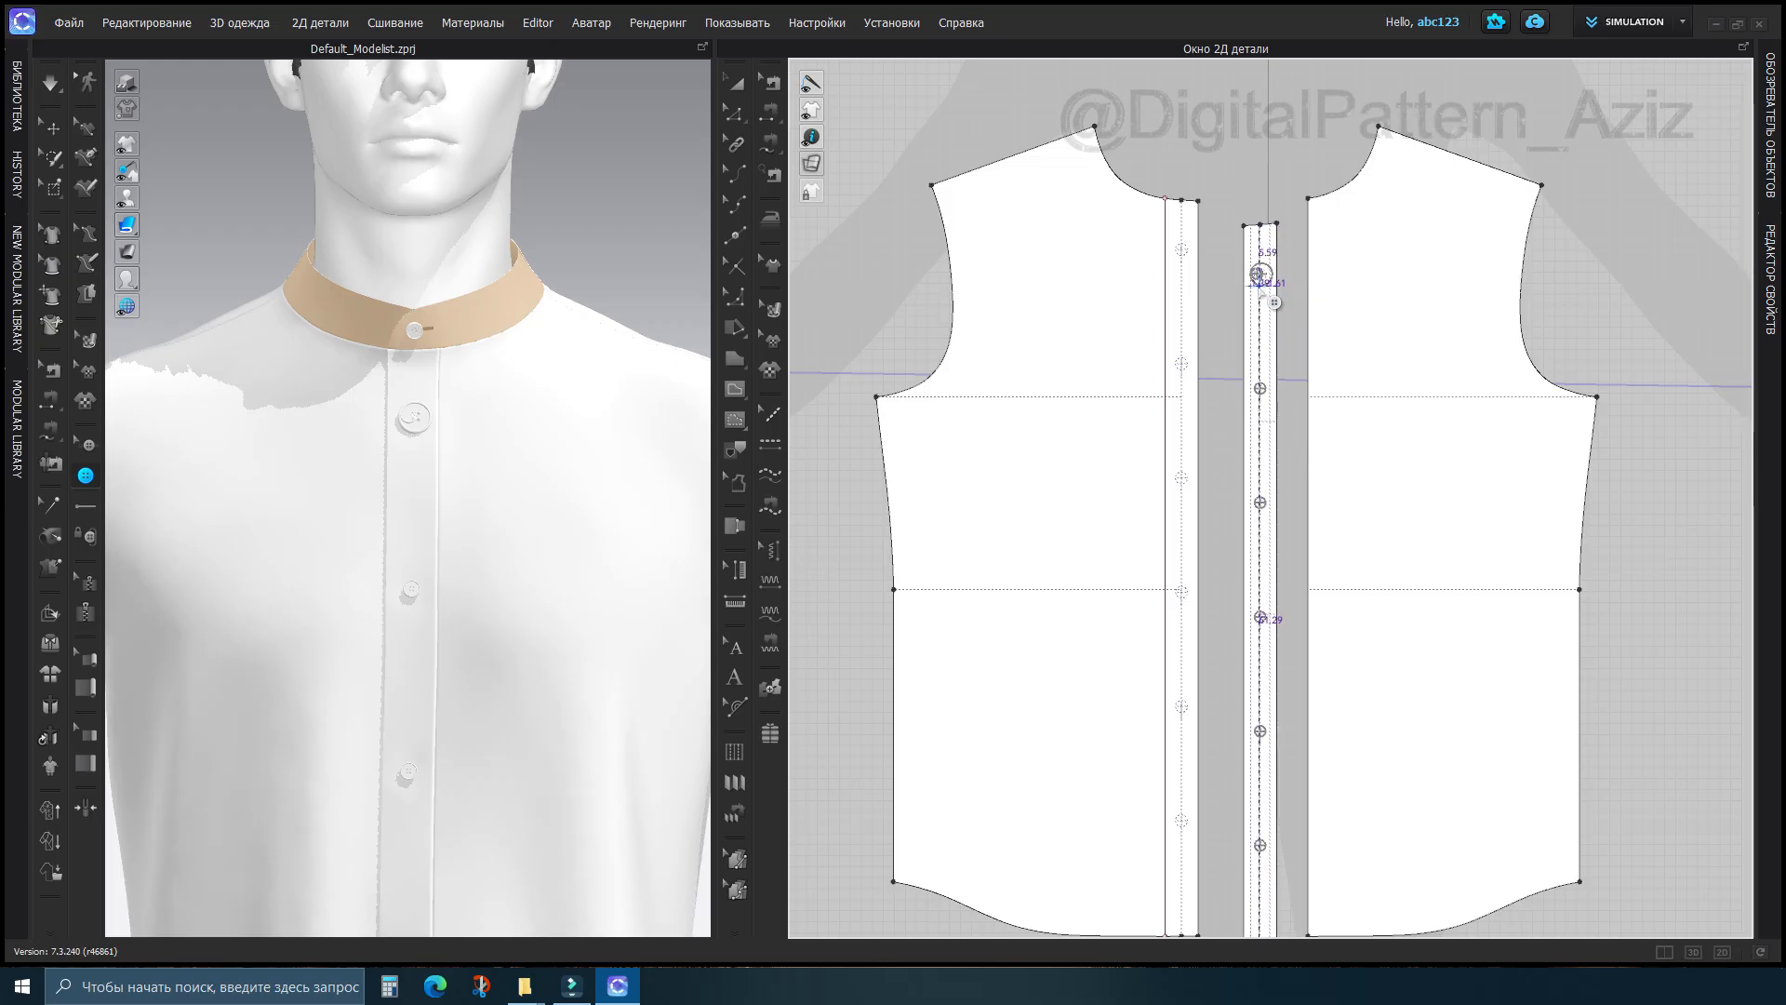
# Delete all the buttons along the placket strip
pyautogui.click(91, 449)
pyautogui.moveTo(1250, 249); pyautogui.dragTo(1275, 901)
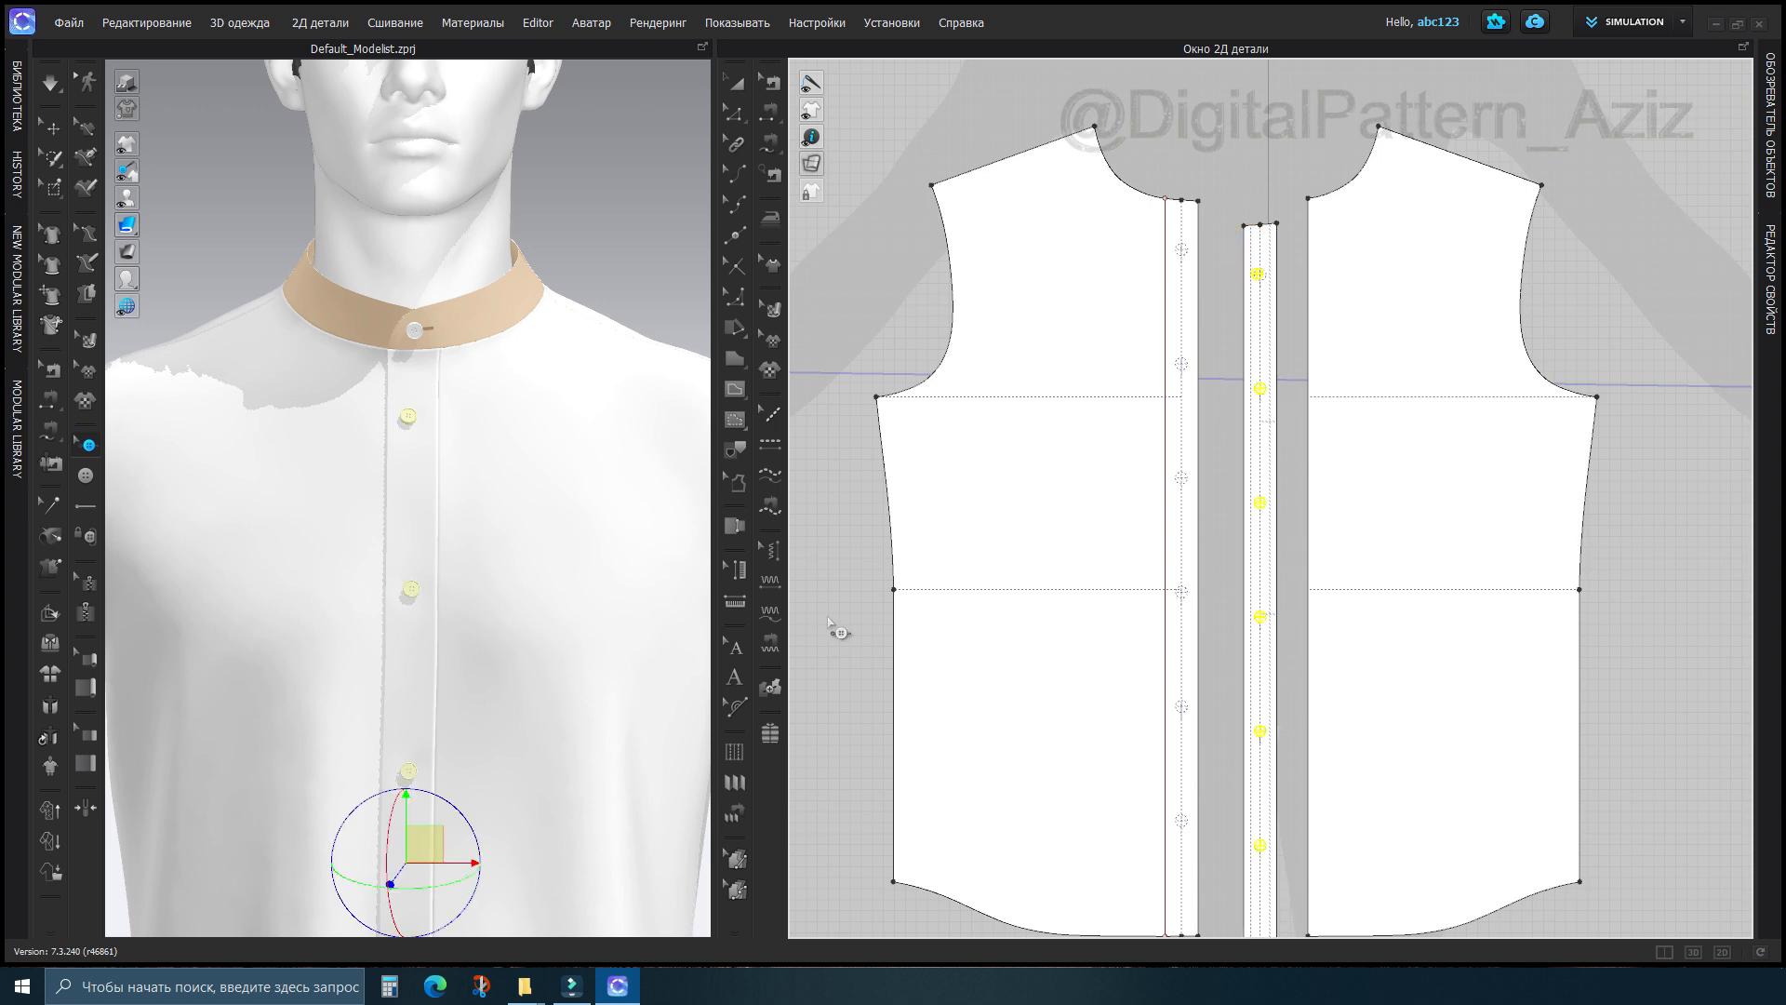
pyautogui.click(526, 252)
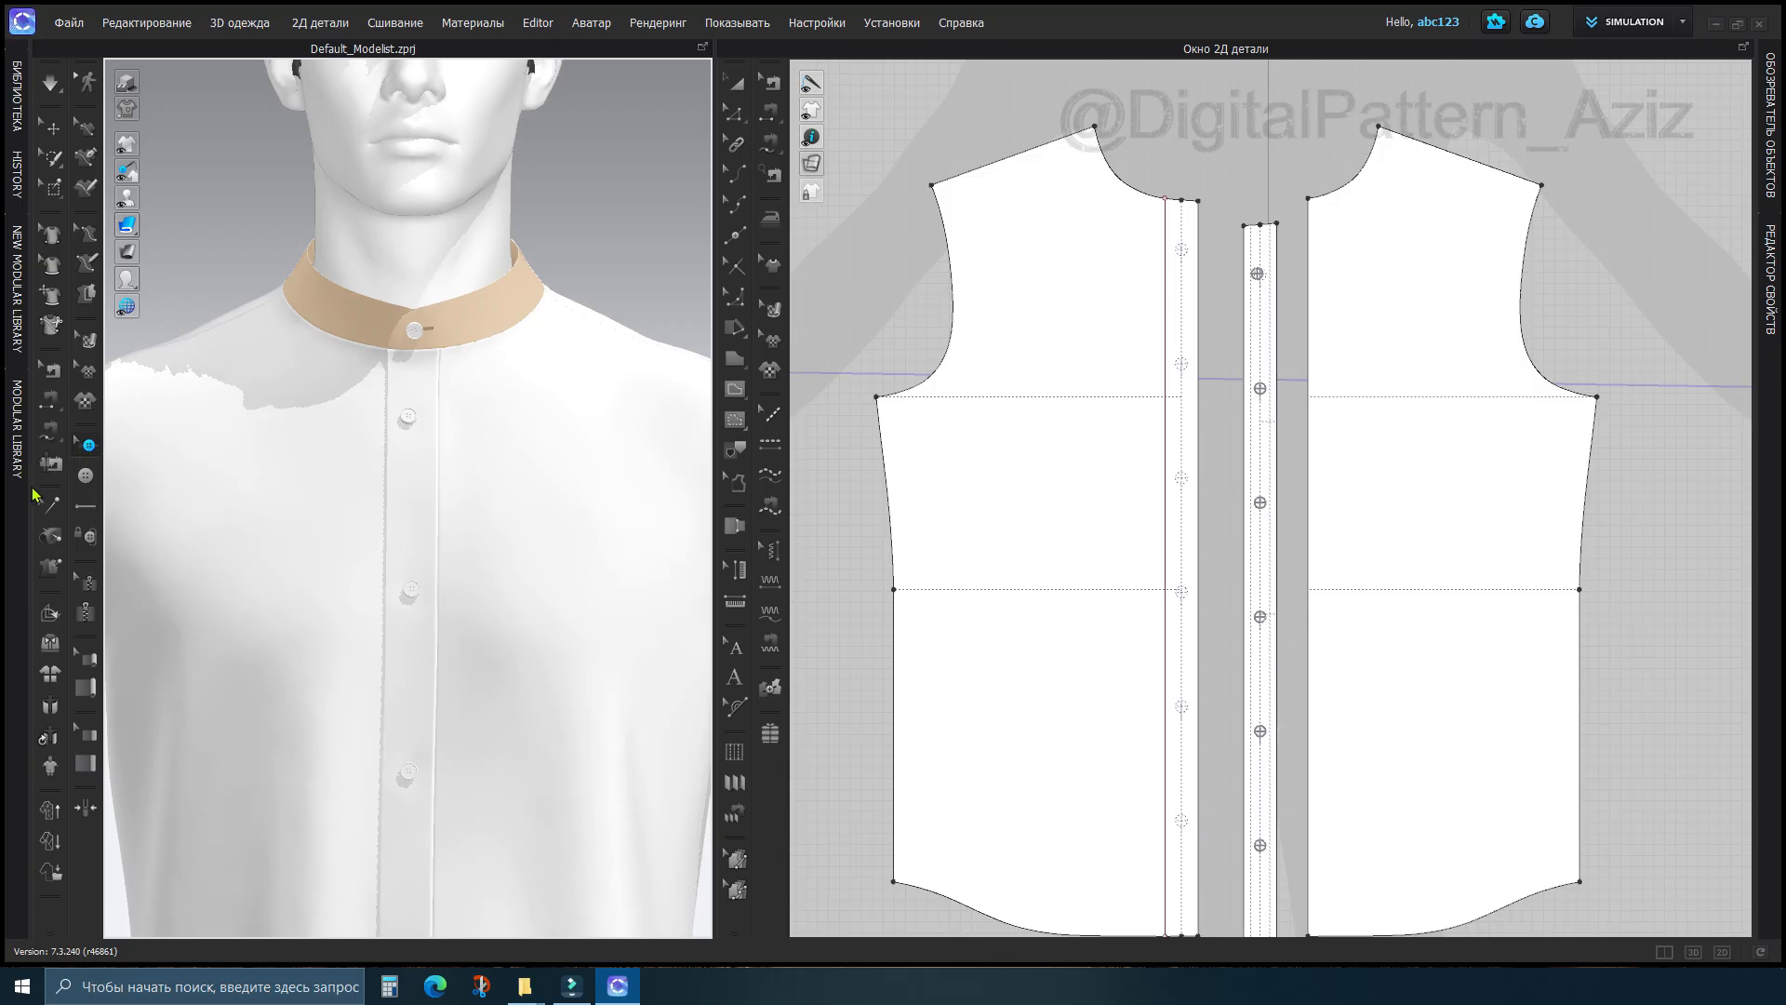
pyautogui.click(88, 447)
pyautogui.moveTo(1247, 246); pyautogui.dragTo(1297, 865)
pyautogui.press('Delete')
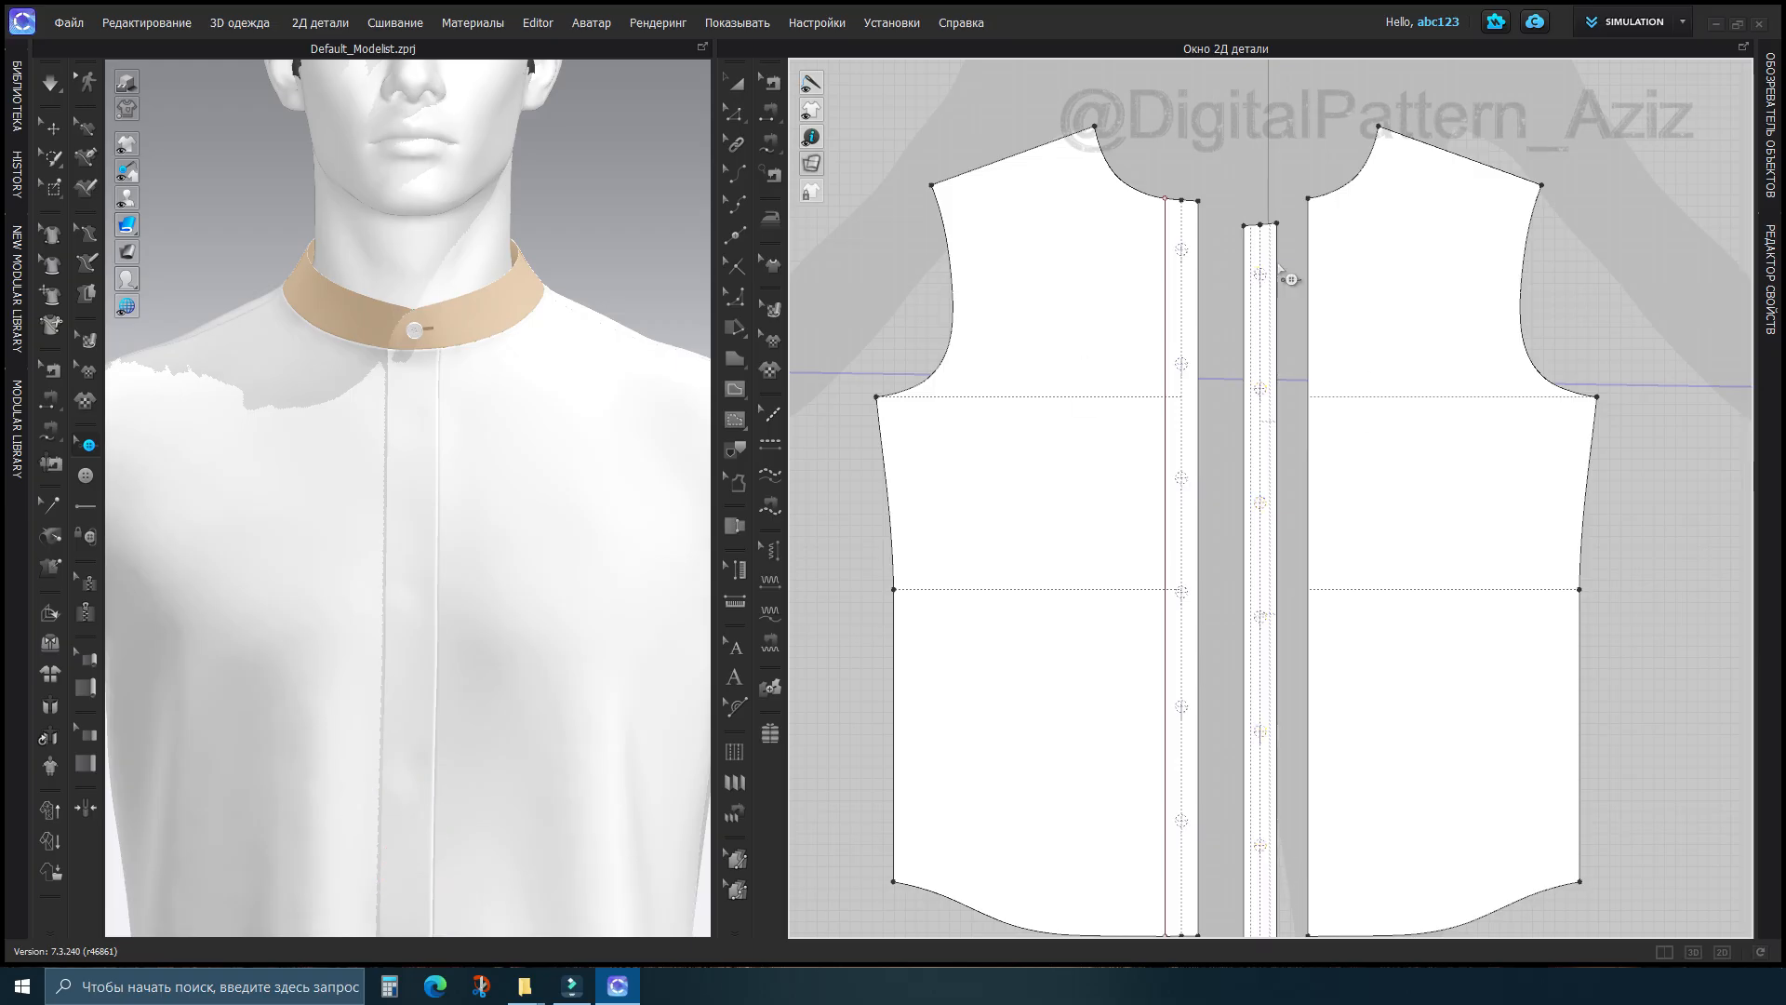
# Examine the button position baselines on the front piece and the placket strip in the 2D window
pyautogui.scroll(5, 1290, 278)
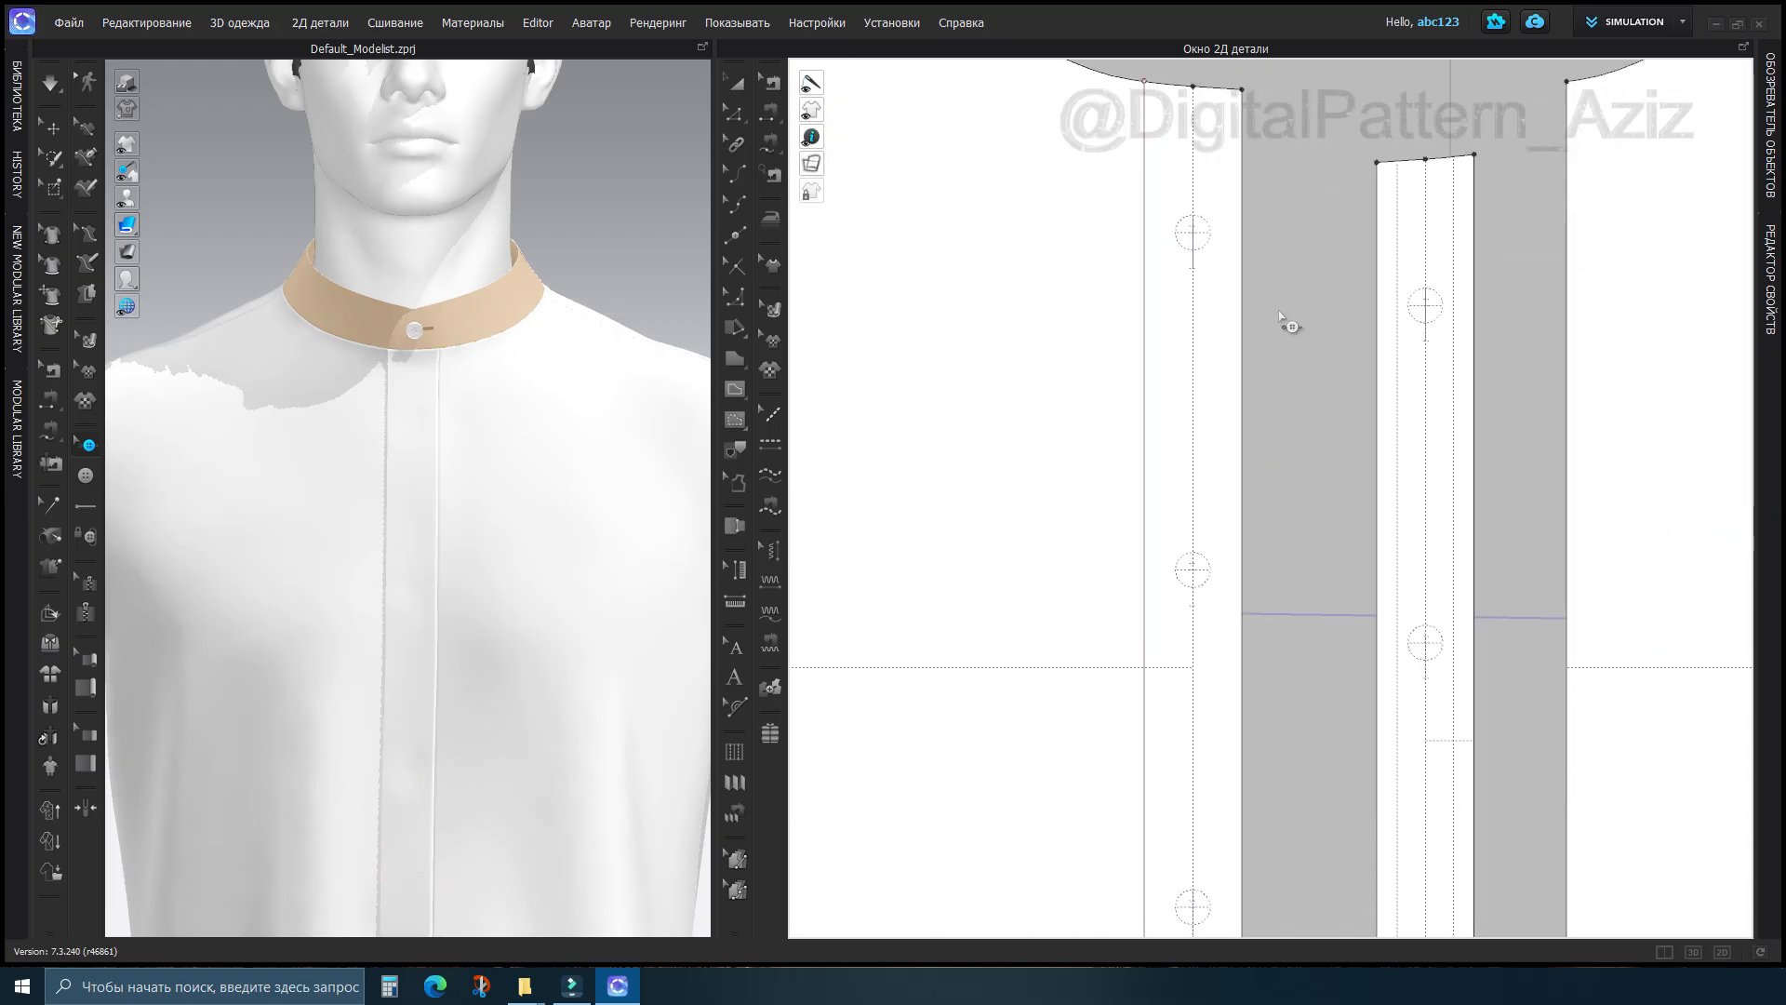
pyautogui.scroll(-3, 1281, 315)
pyautogui.scroll(5, 1244, 347)
pyautogui.scroll(-1, 1336, 369)
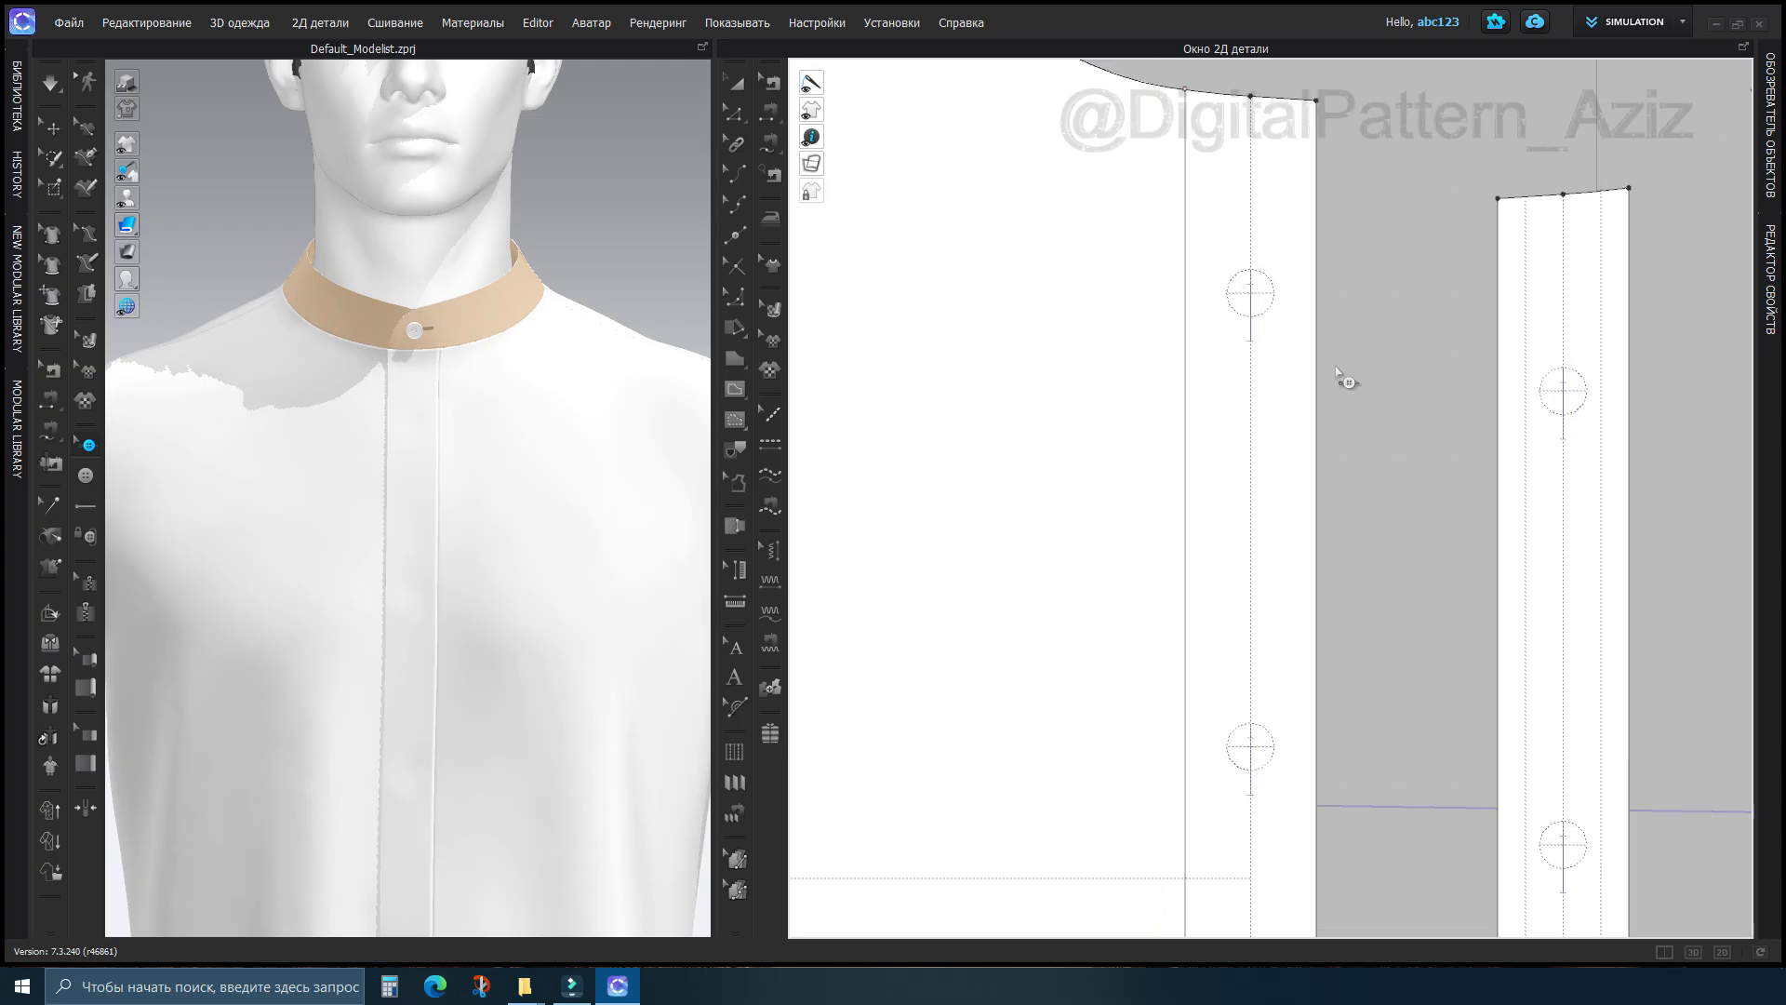
pyautogui.scroll(-3, 1337, 373)
pyautogui.scroll(5, 1308, 398)
pyautogui.scroll(-4, 1315, 327)
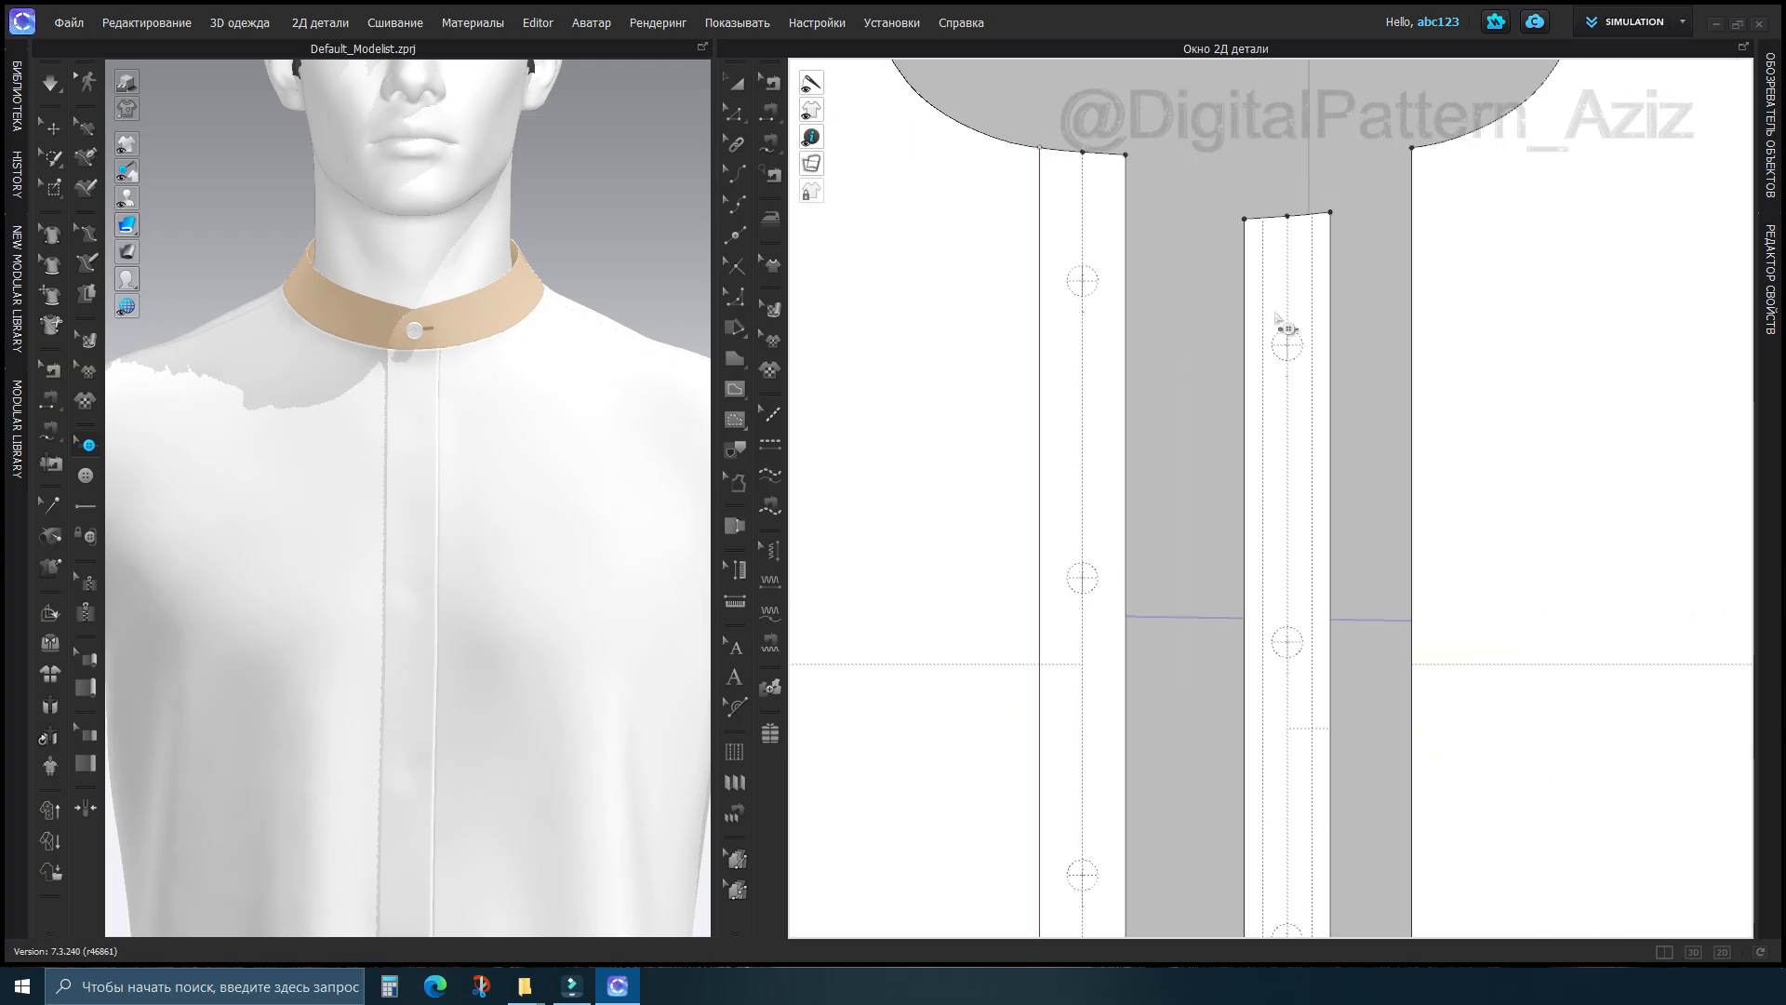
pyautogui.scroll(-6, 1302, 364)
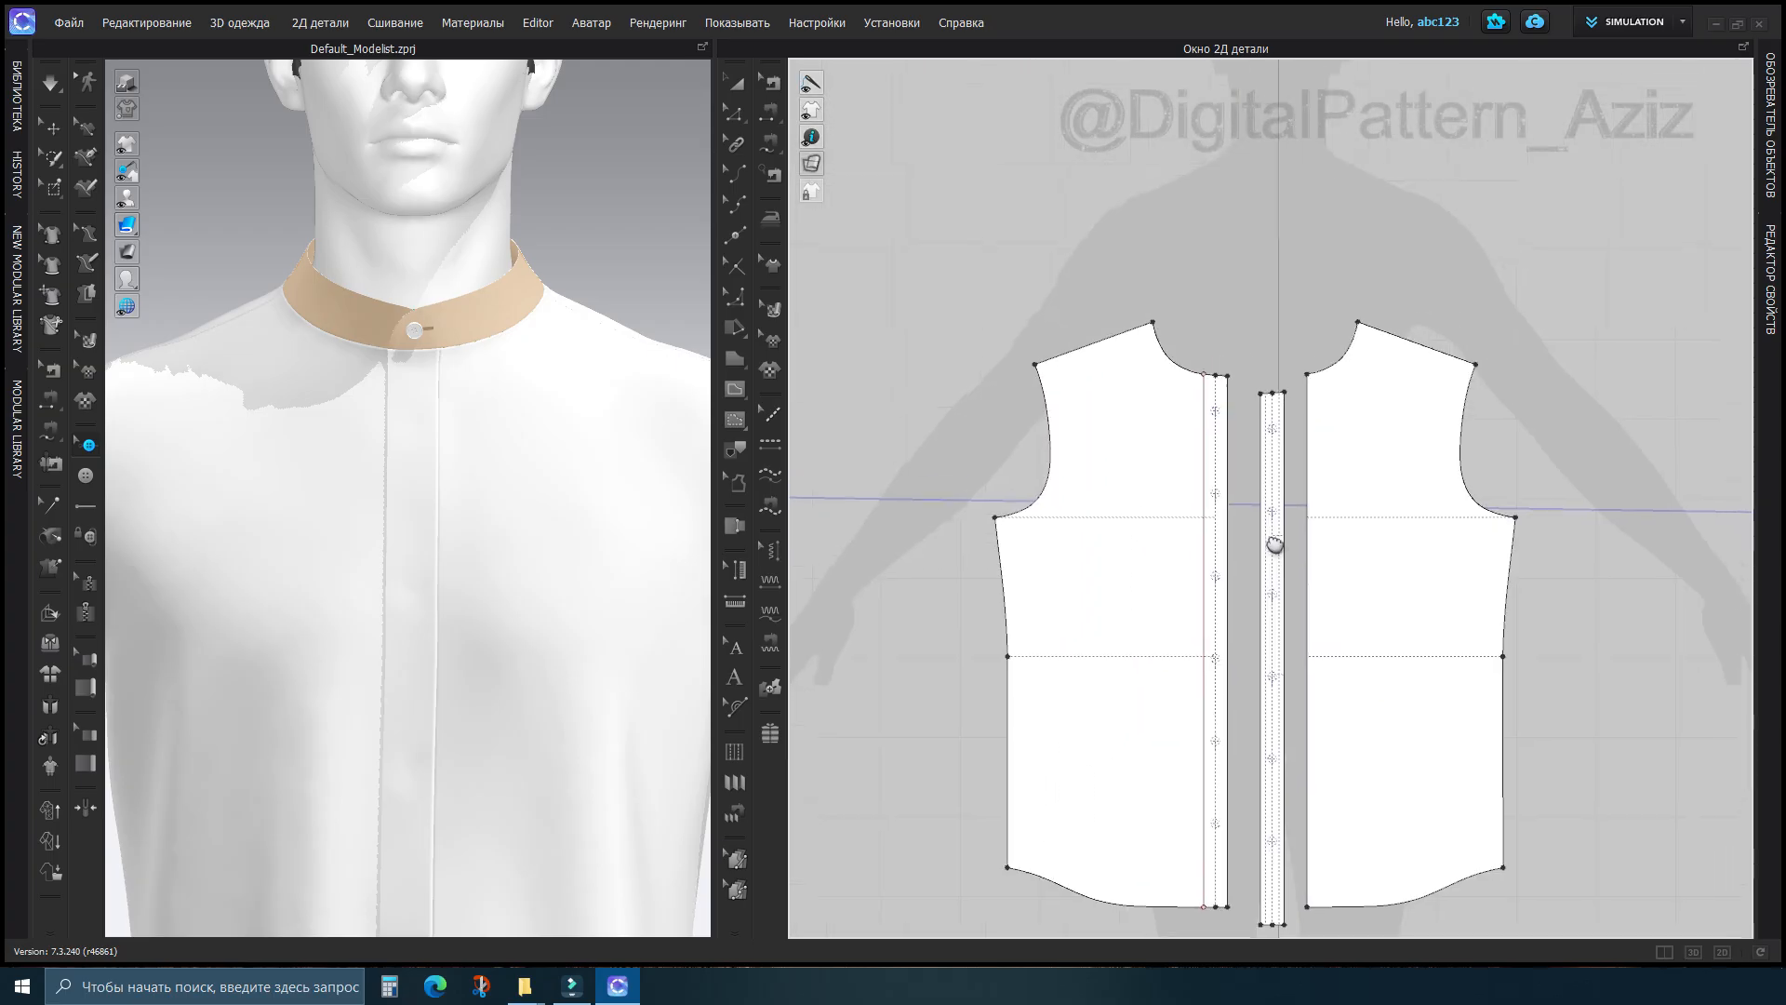
# Try deleting all pattern baselines, and undo the deletion
pyautogui.click(772, 145)
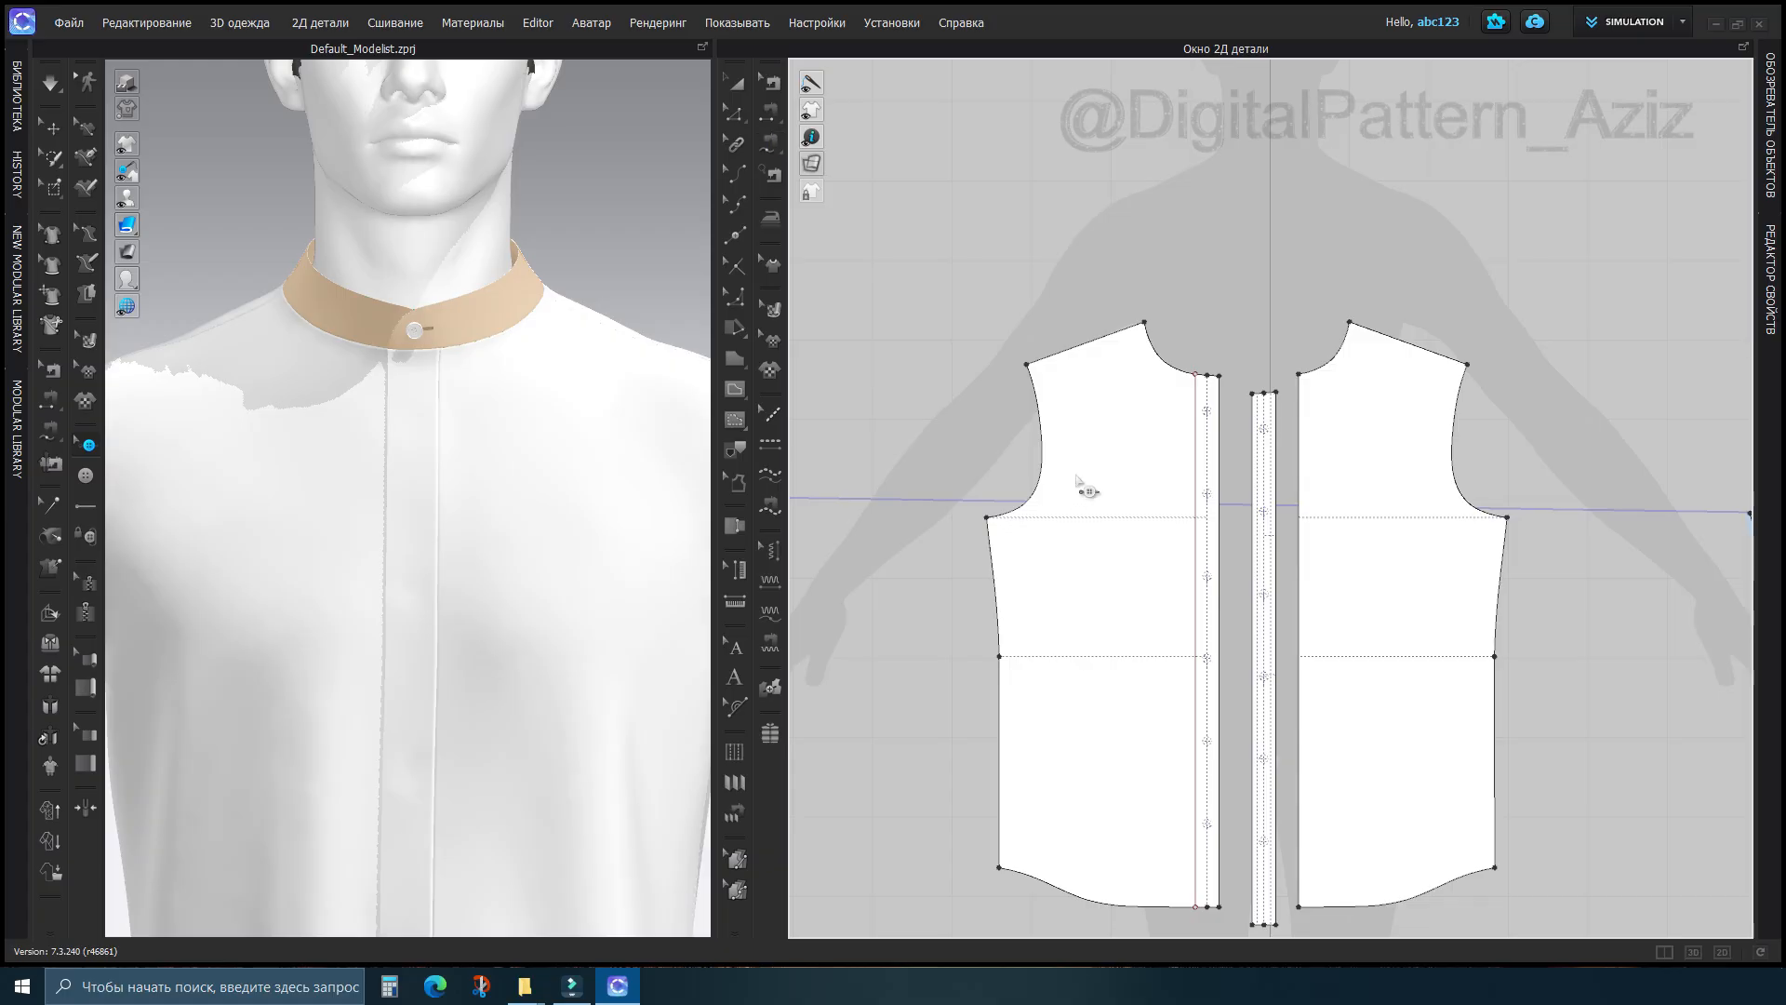
pyautogui.rightClick(1195, 427)
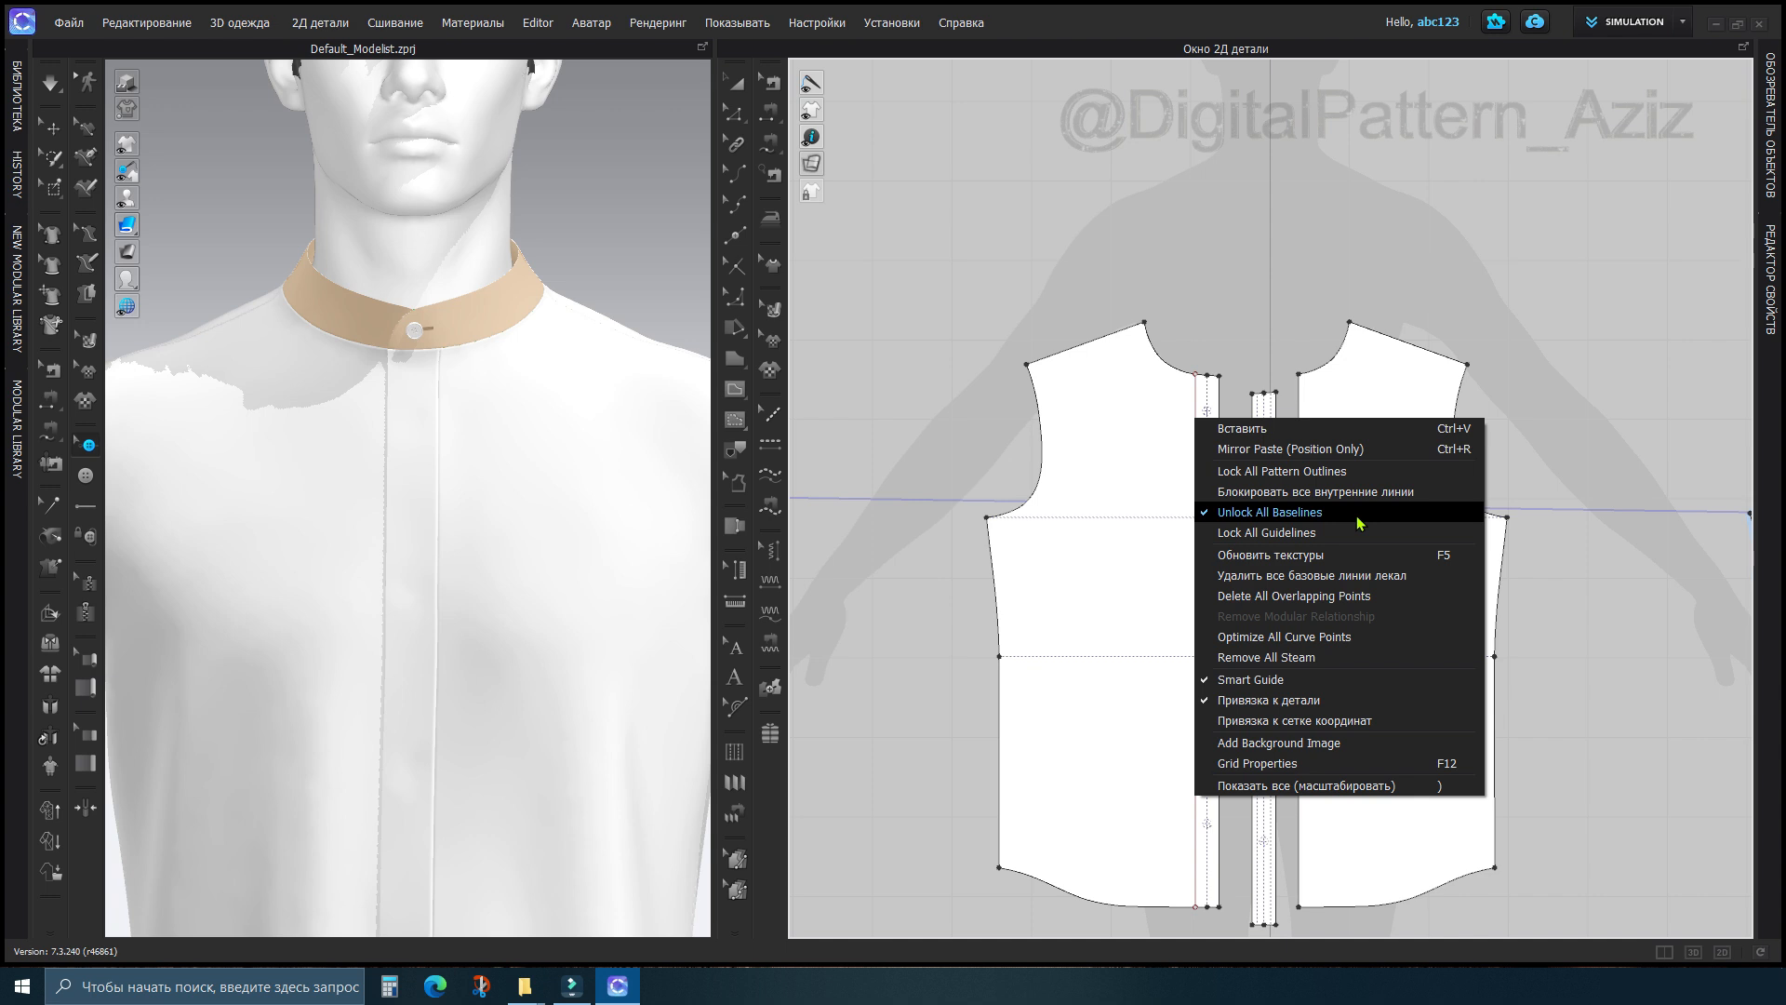
pyautogui.click(1355, 575)
pyautogui.scroll(5, 1270, 503)
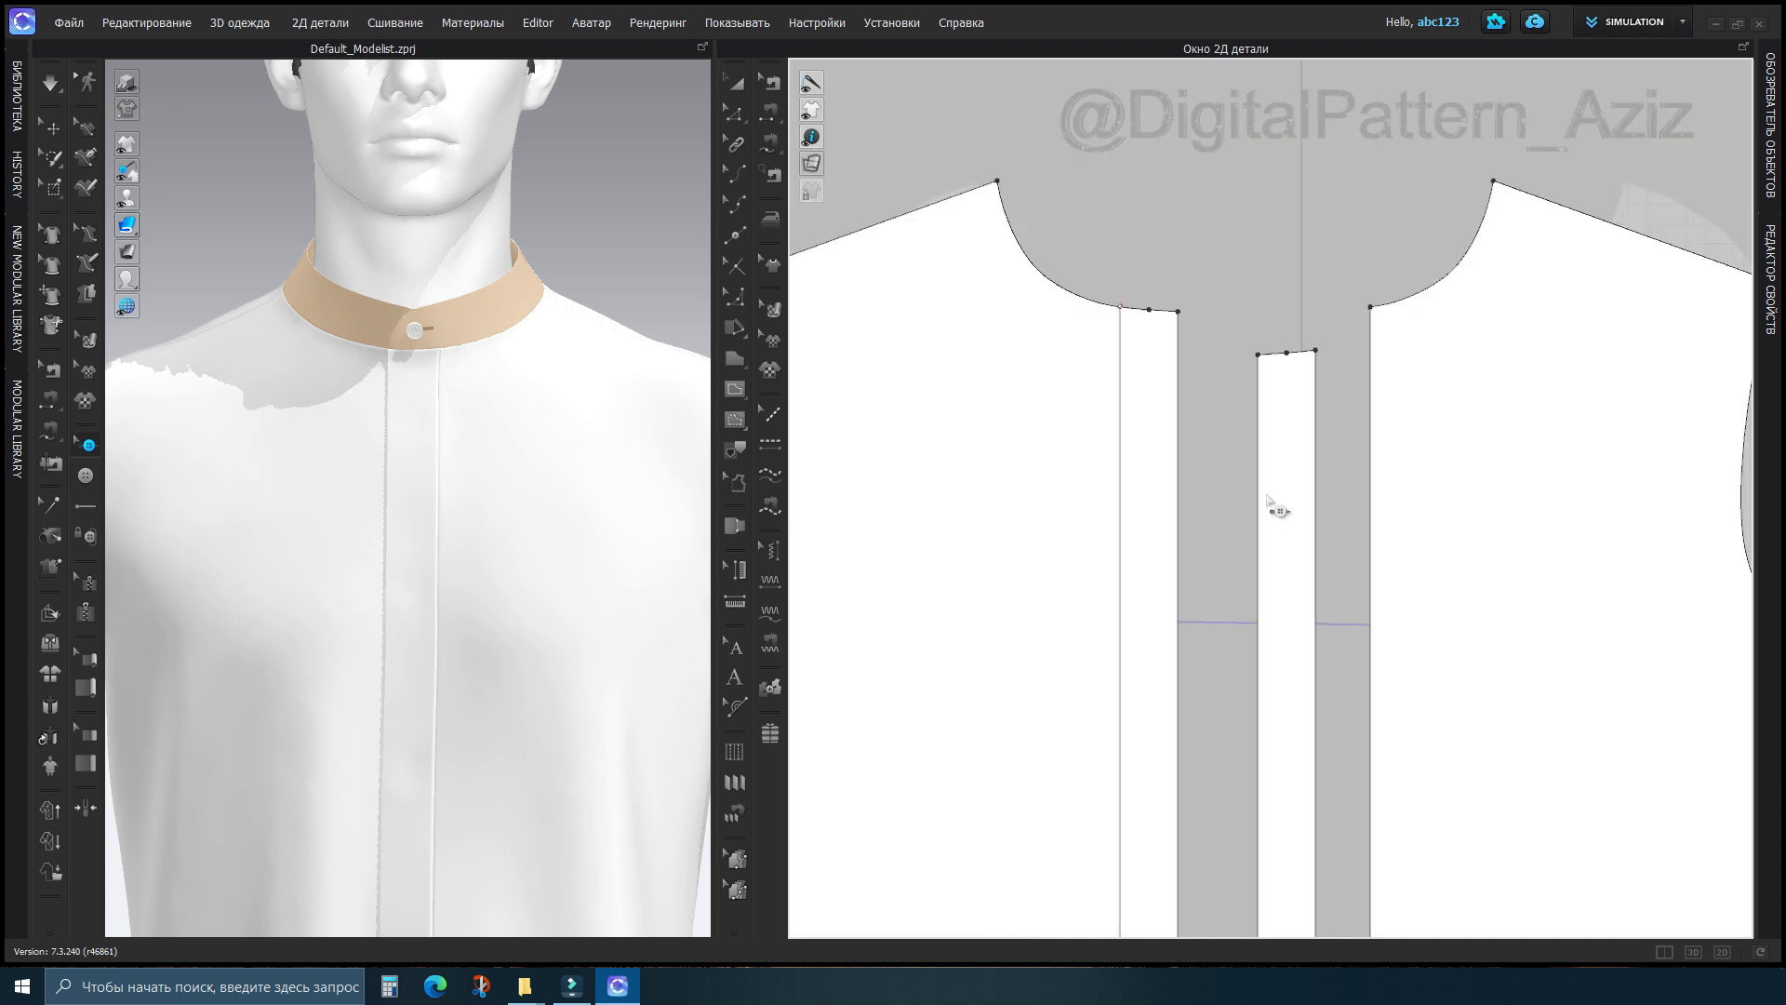
pyautogui.hotkey('ctrl', 'z')
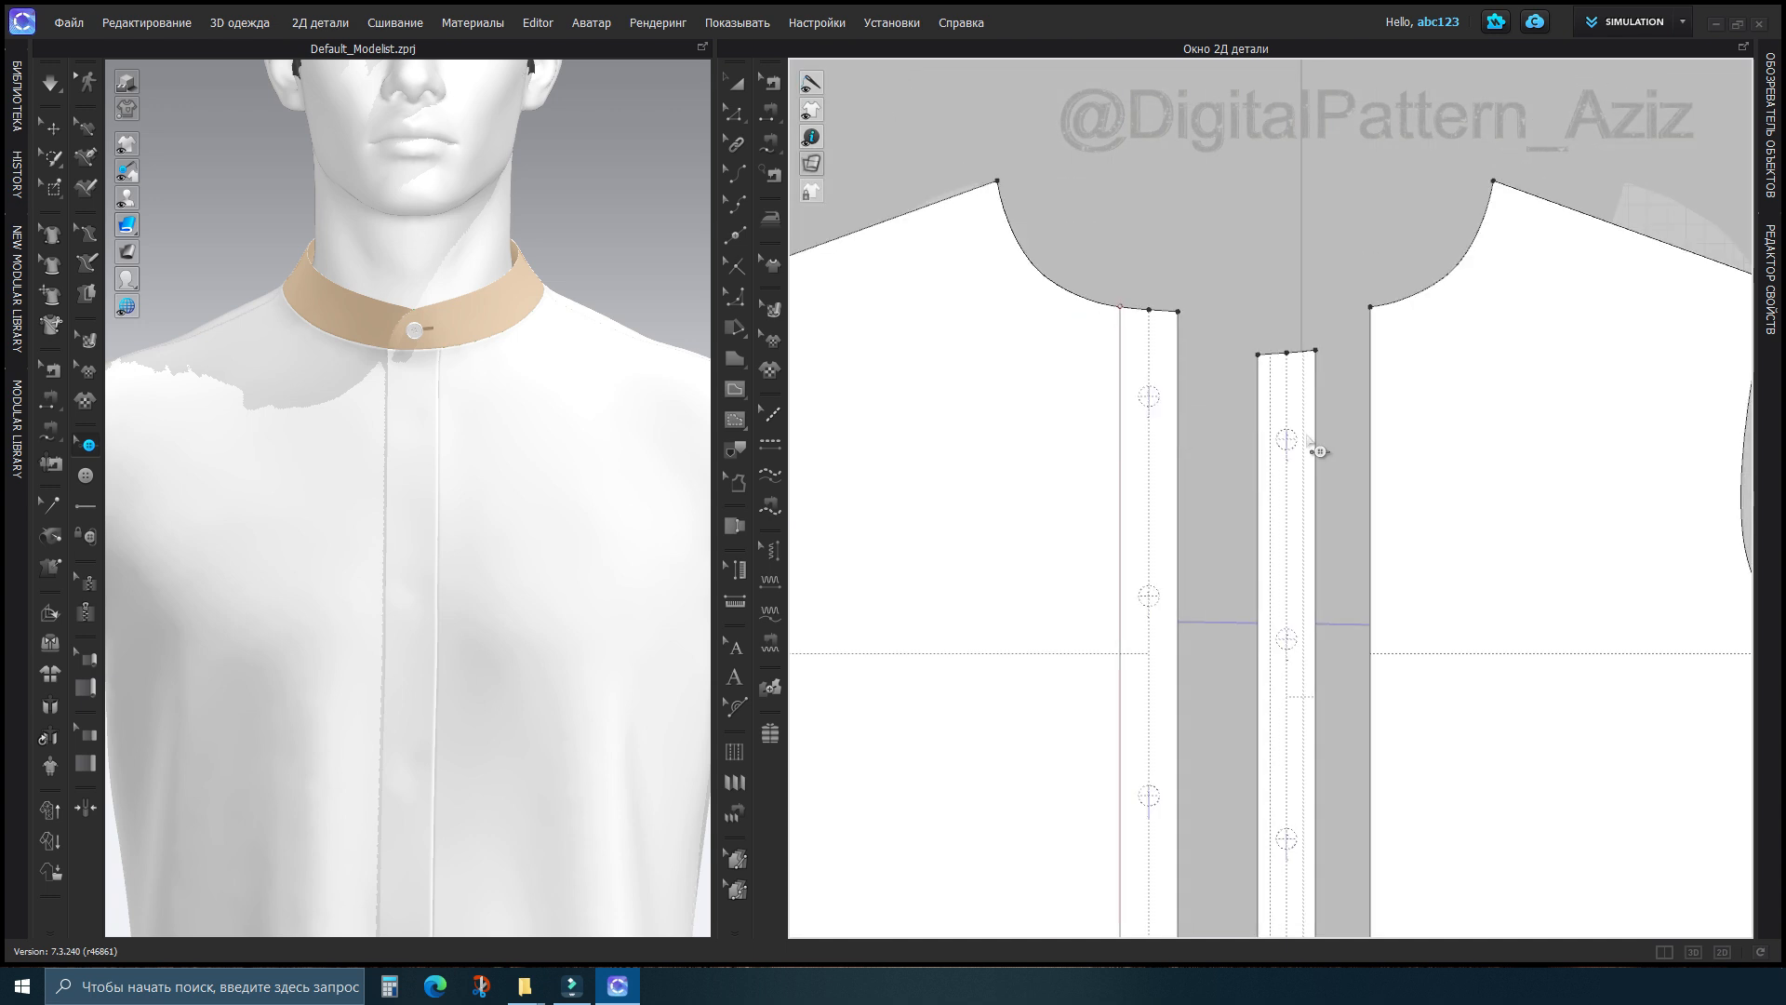
# Delete all baselines from the shirt's pattern pieces, including the button marks on the front and placket
pyautogui.scroll(-5, 1414, 557)
pyautogui.scroll(5, 1396, 550)
pyautogui.scroll(1, 1235, 642)
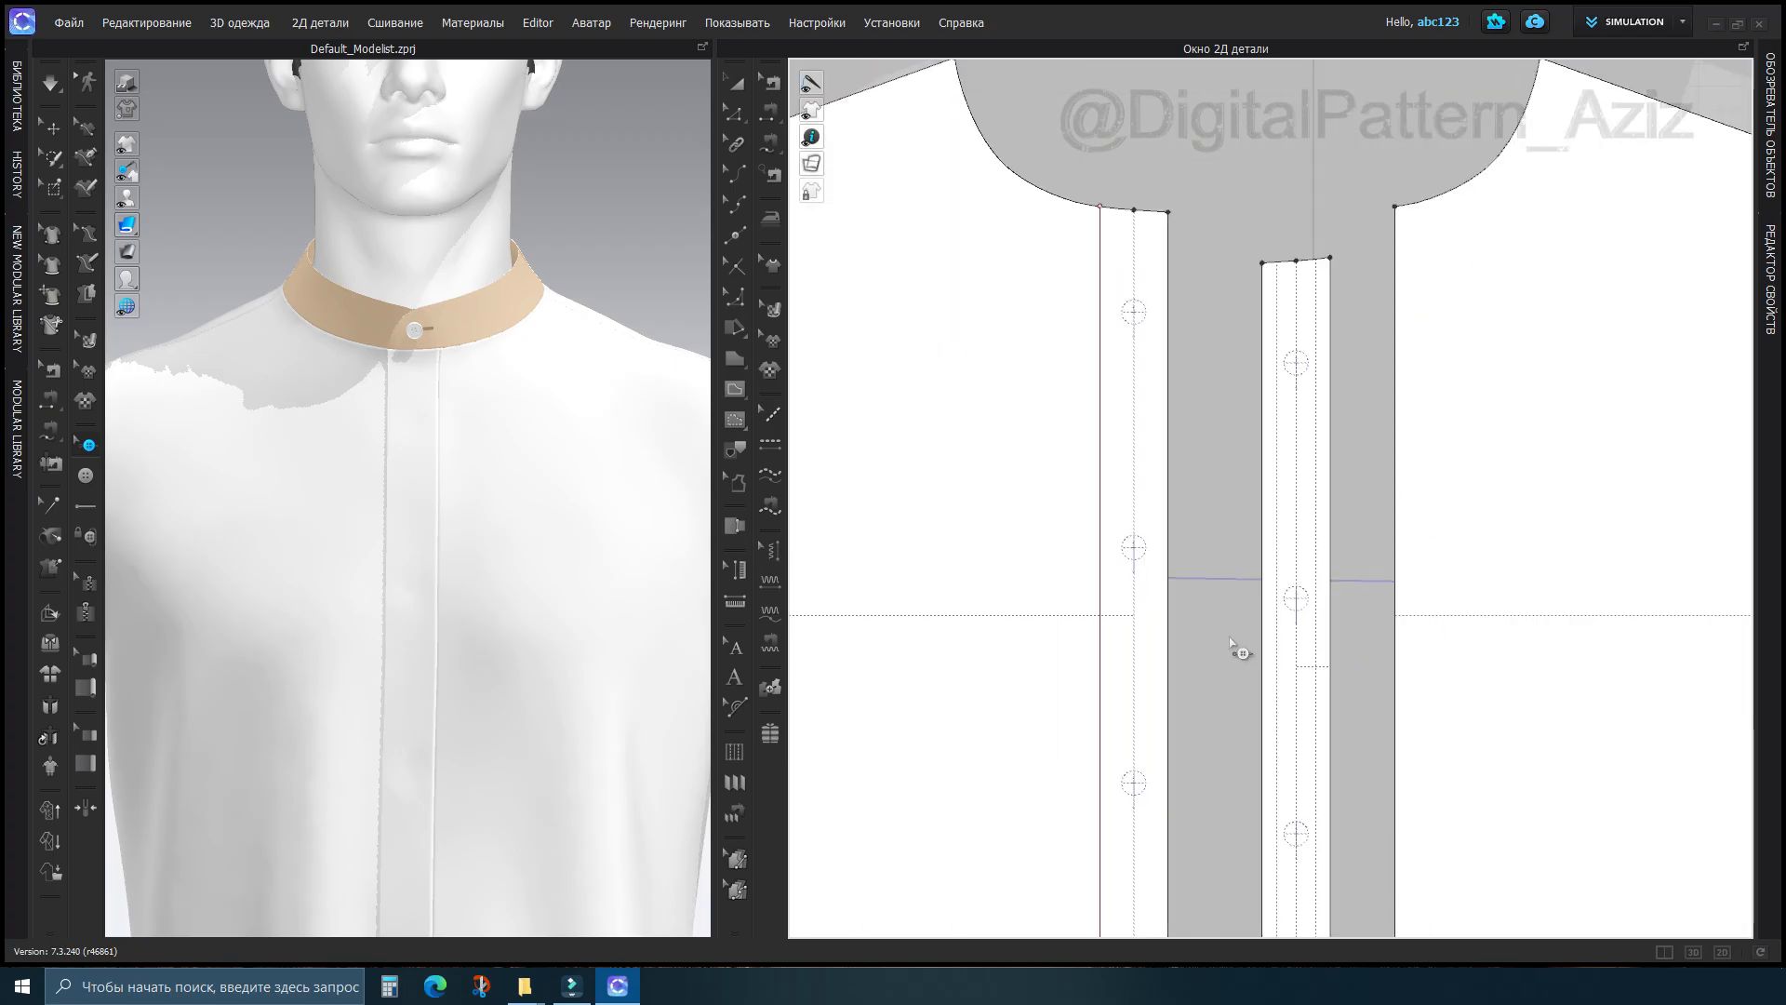
pyautogui.moveTo(1449, 764); pyautogui.dragTo(1396, 738, button='right')
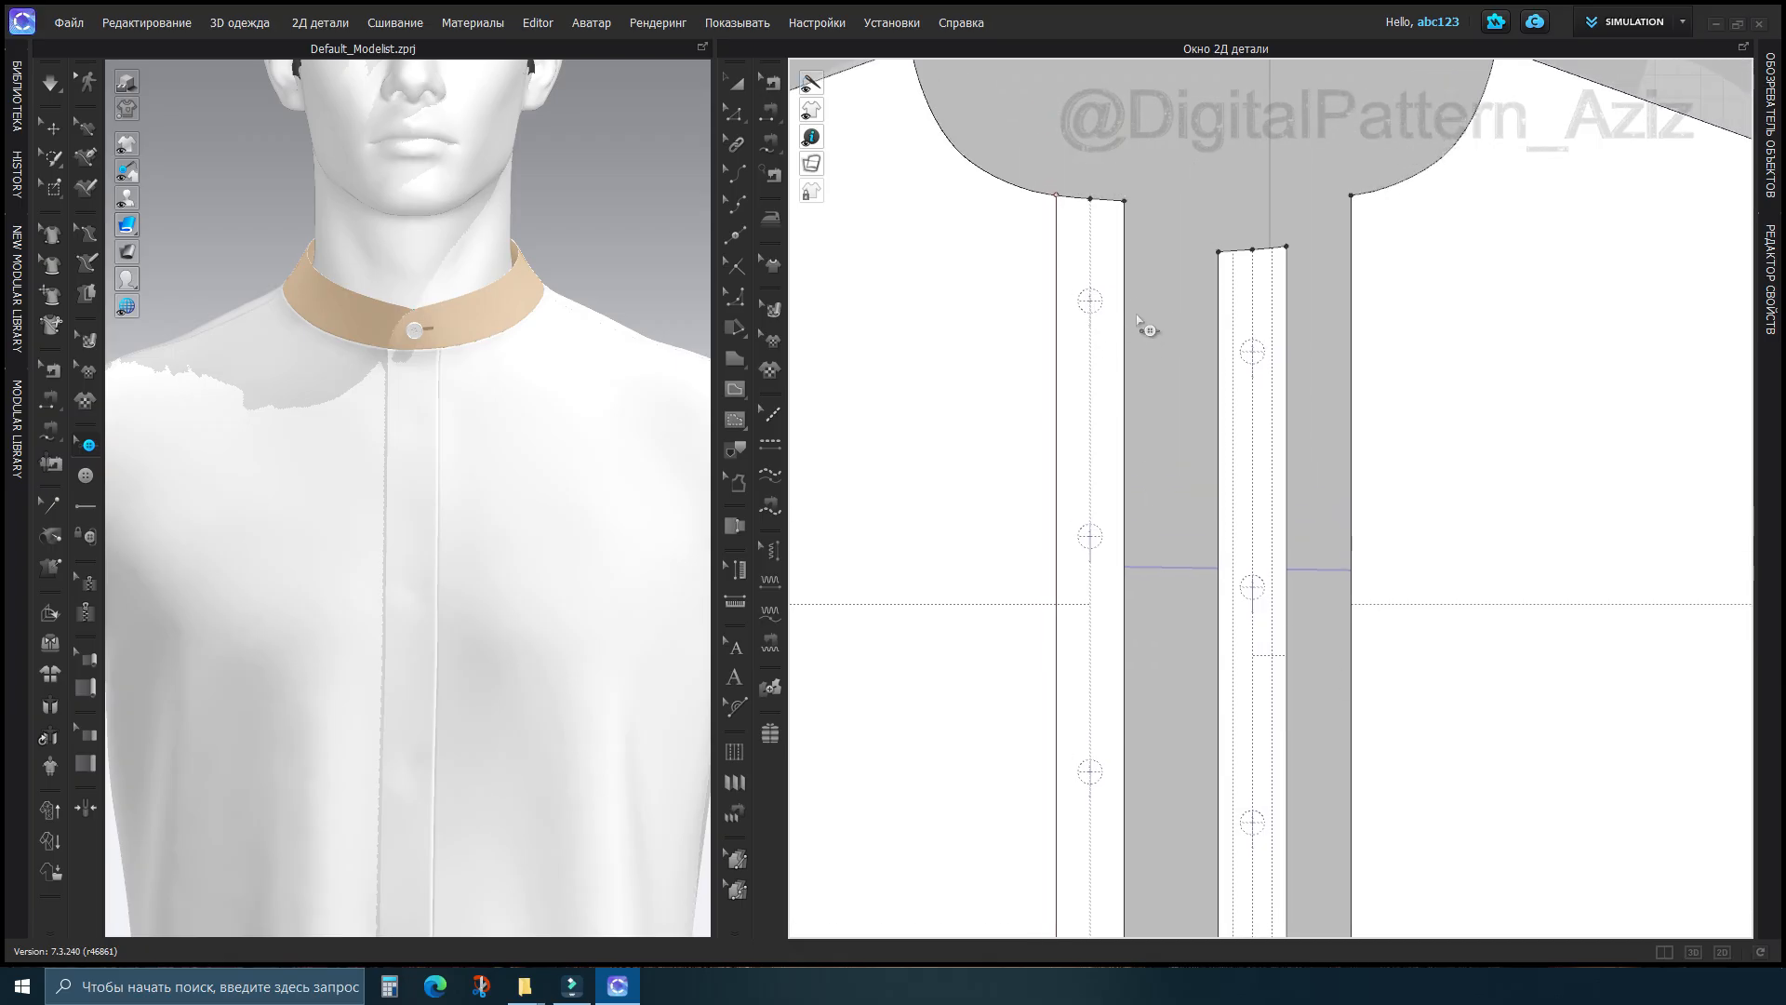
pyautogui.rightClick(1100, 227)
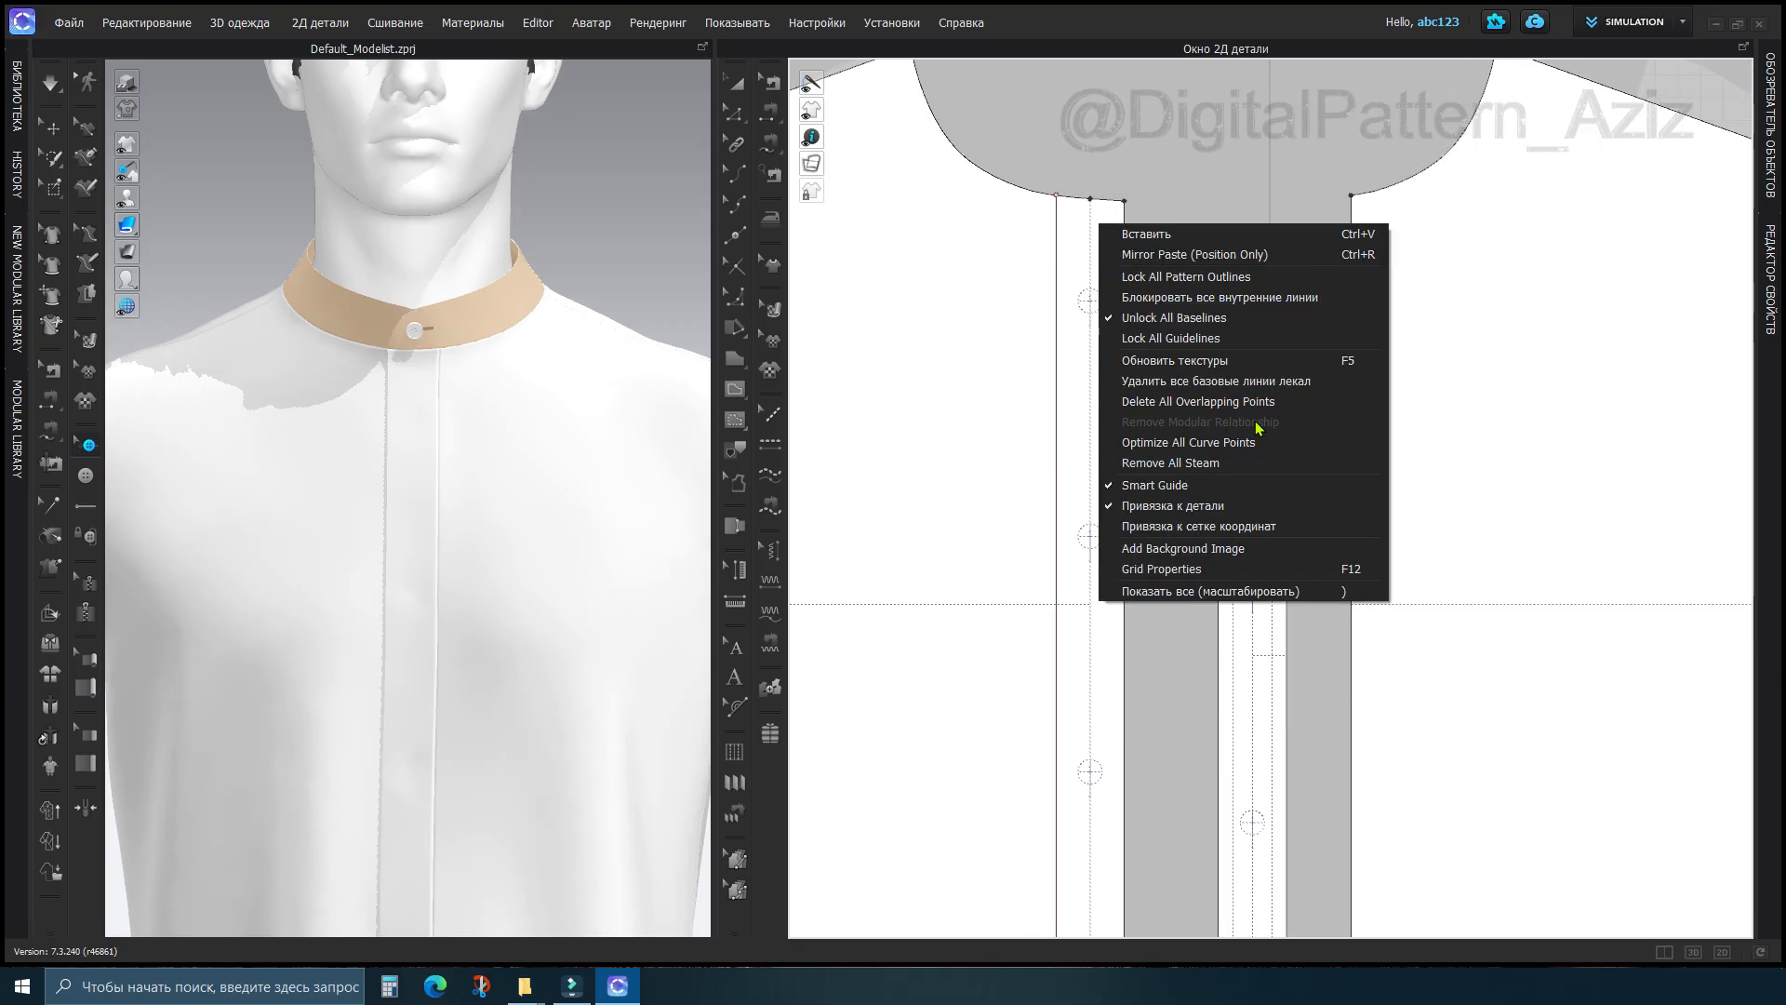
pyautogui.click(1232, 379)
pyautogui.scroll(-3, 1198, 483)
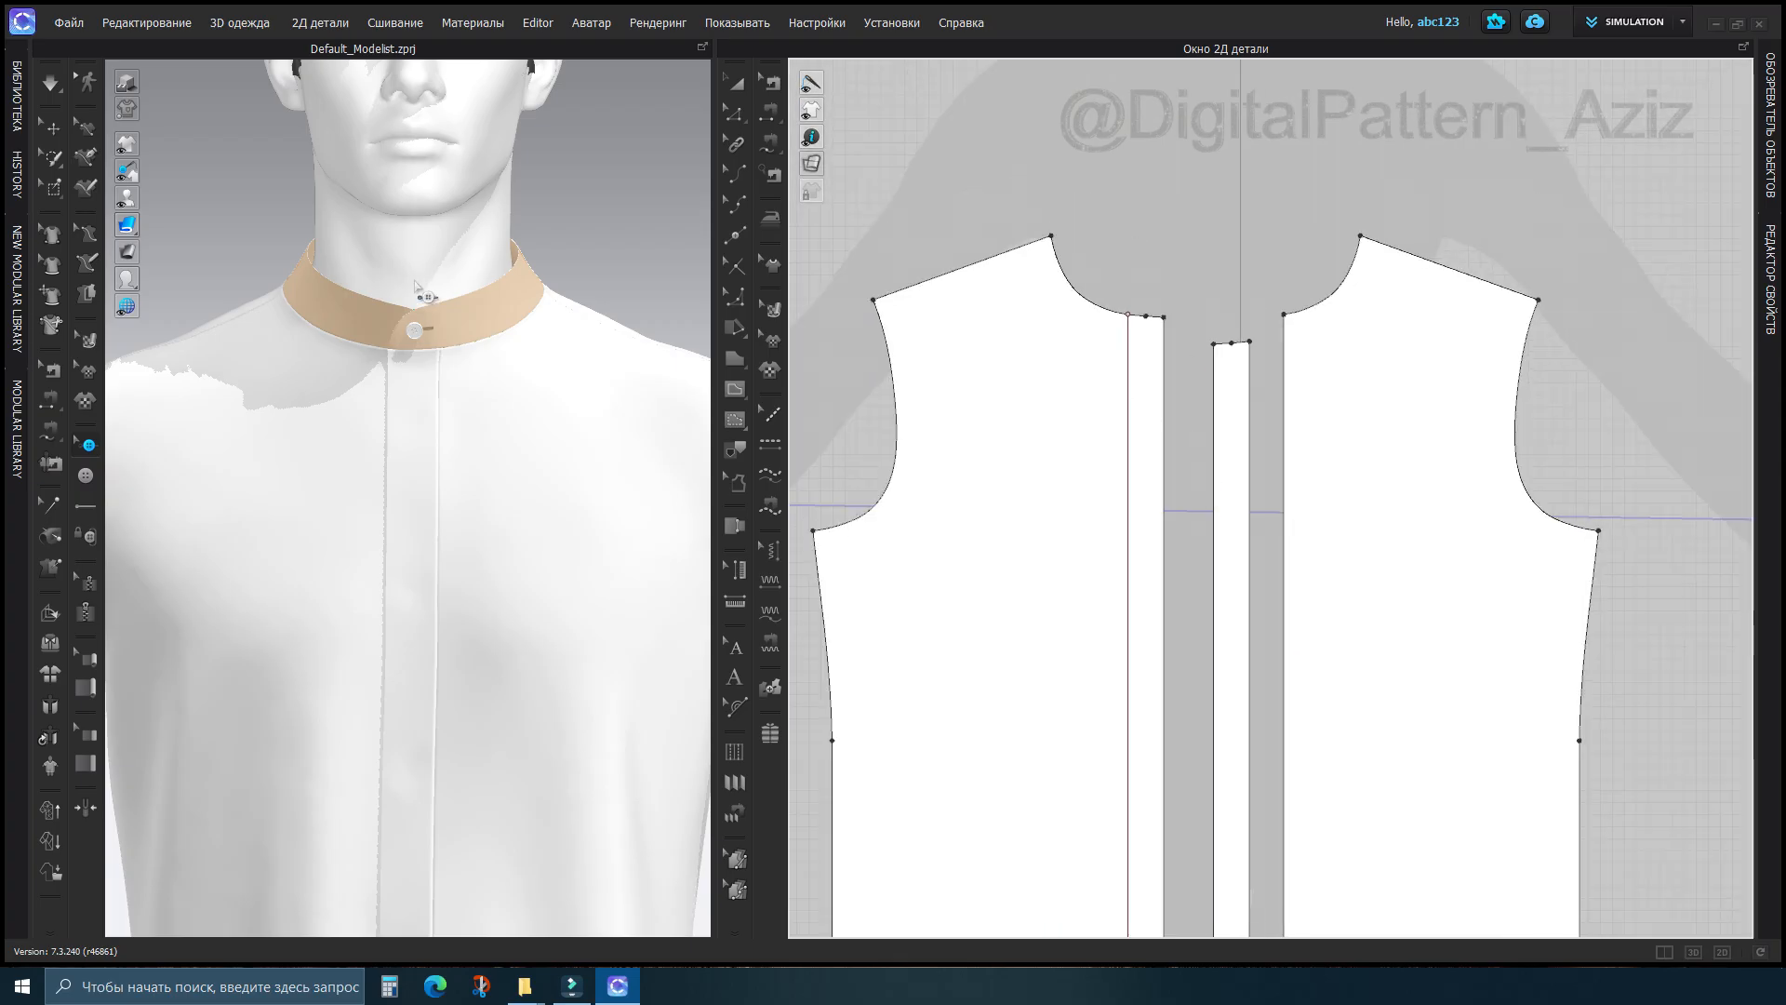
pyautogui.click(734, 419)
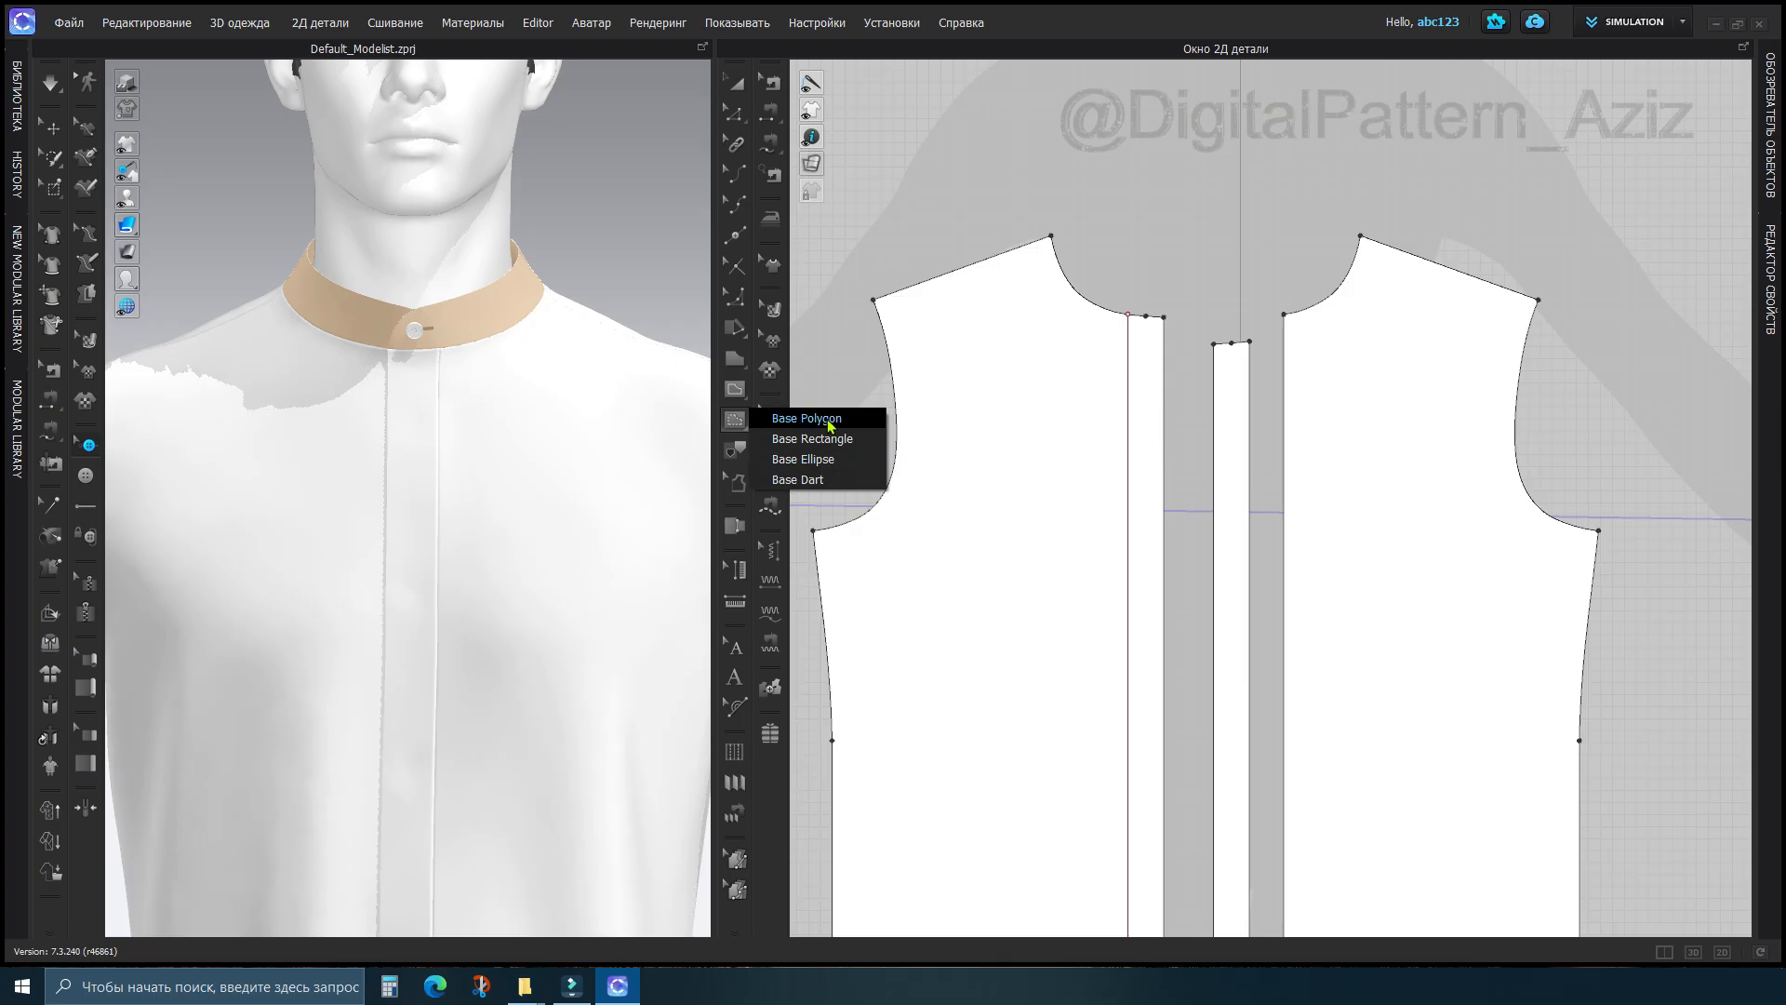
pyautogui.click(841, 443)
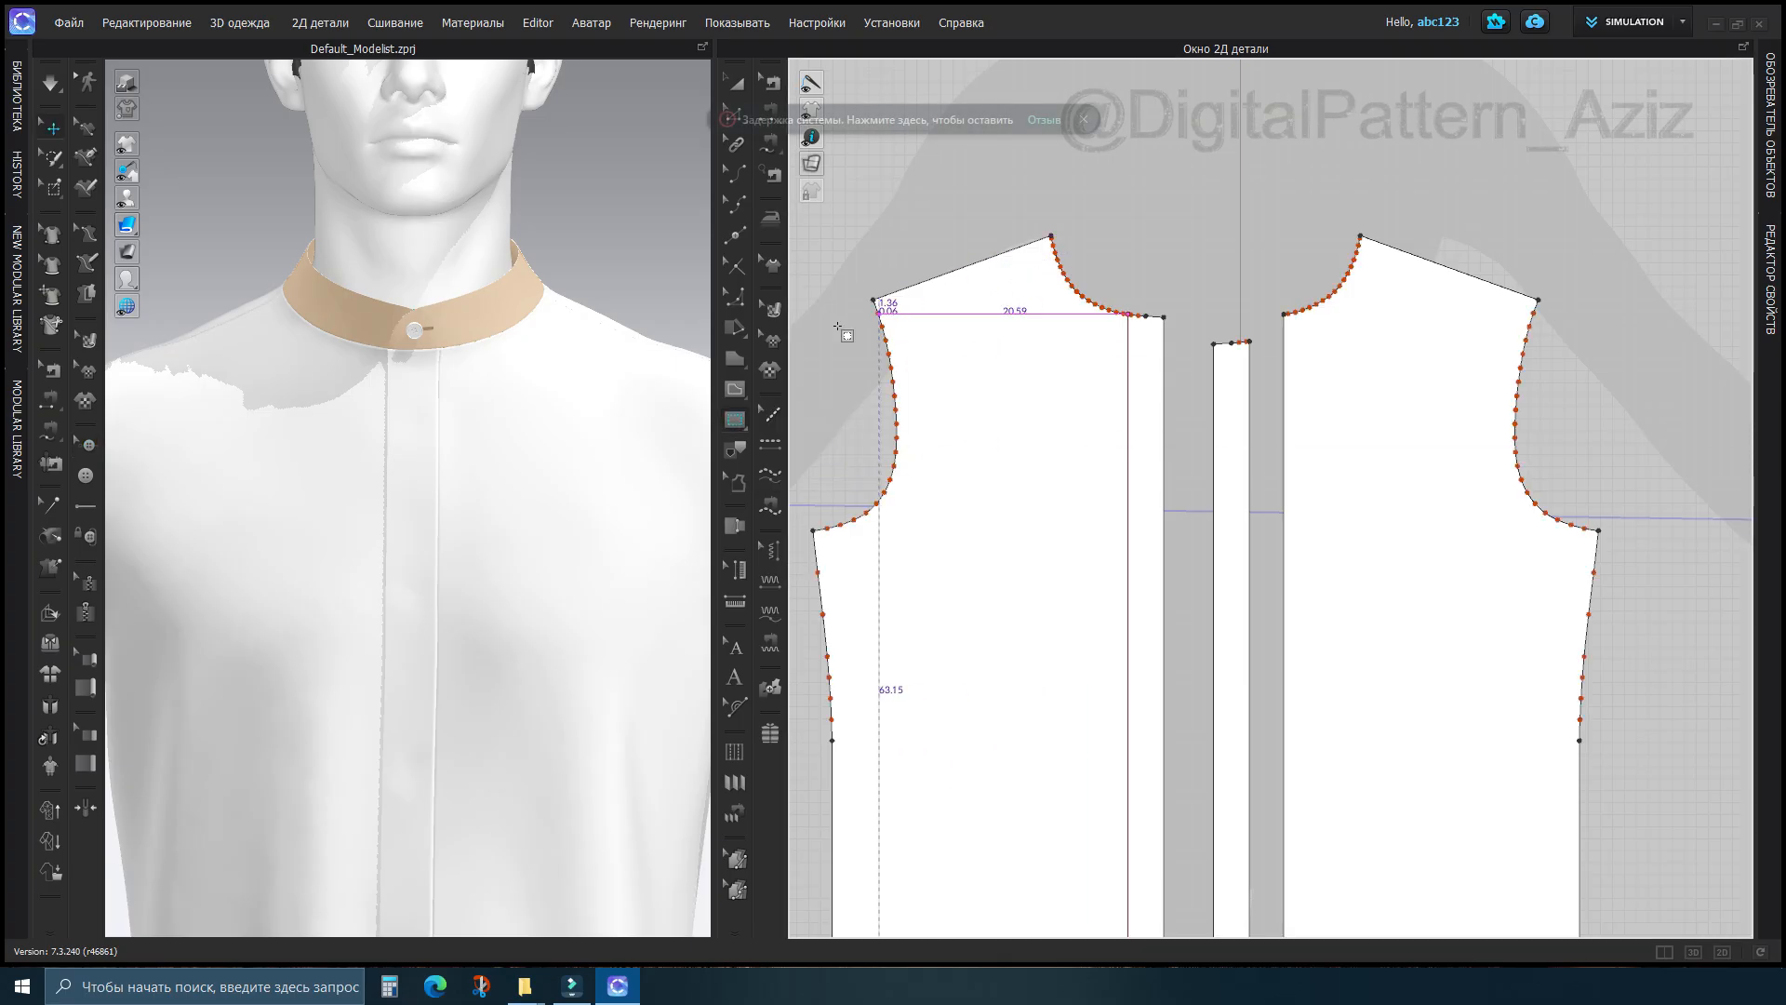
pyautogui.click(734, 387)
pyautogui.click(781, 408)
pyautogui.click(734, 419)
pyautogui.click(789, 422)
# Try deleting the hem point between the front piece's internal line and front edge, undo it, and convert the point to a curve point
pyautogui.scroll(5, 1213, 370)
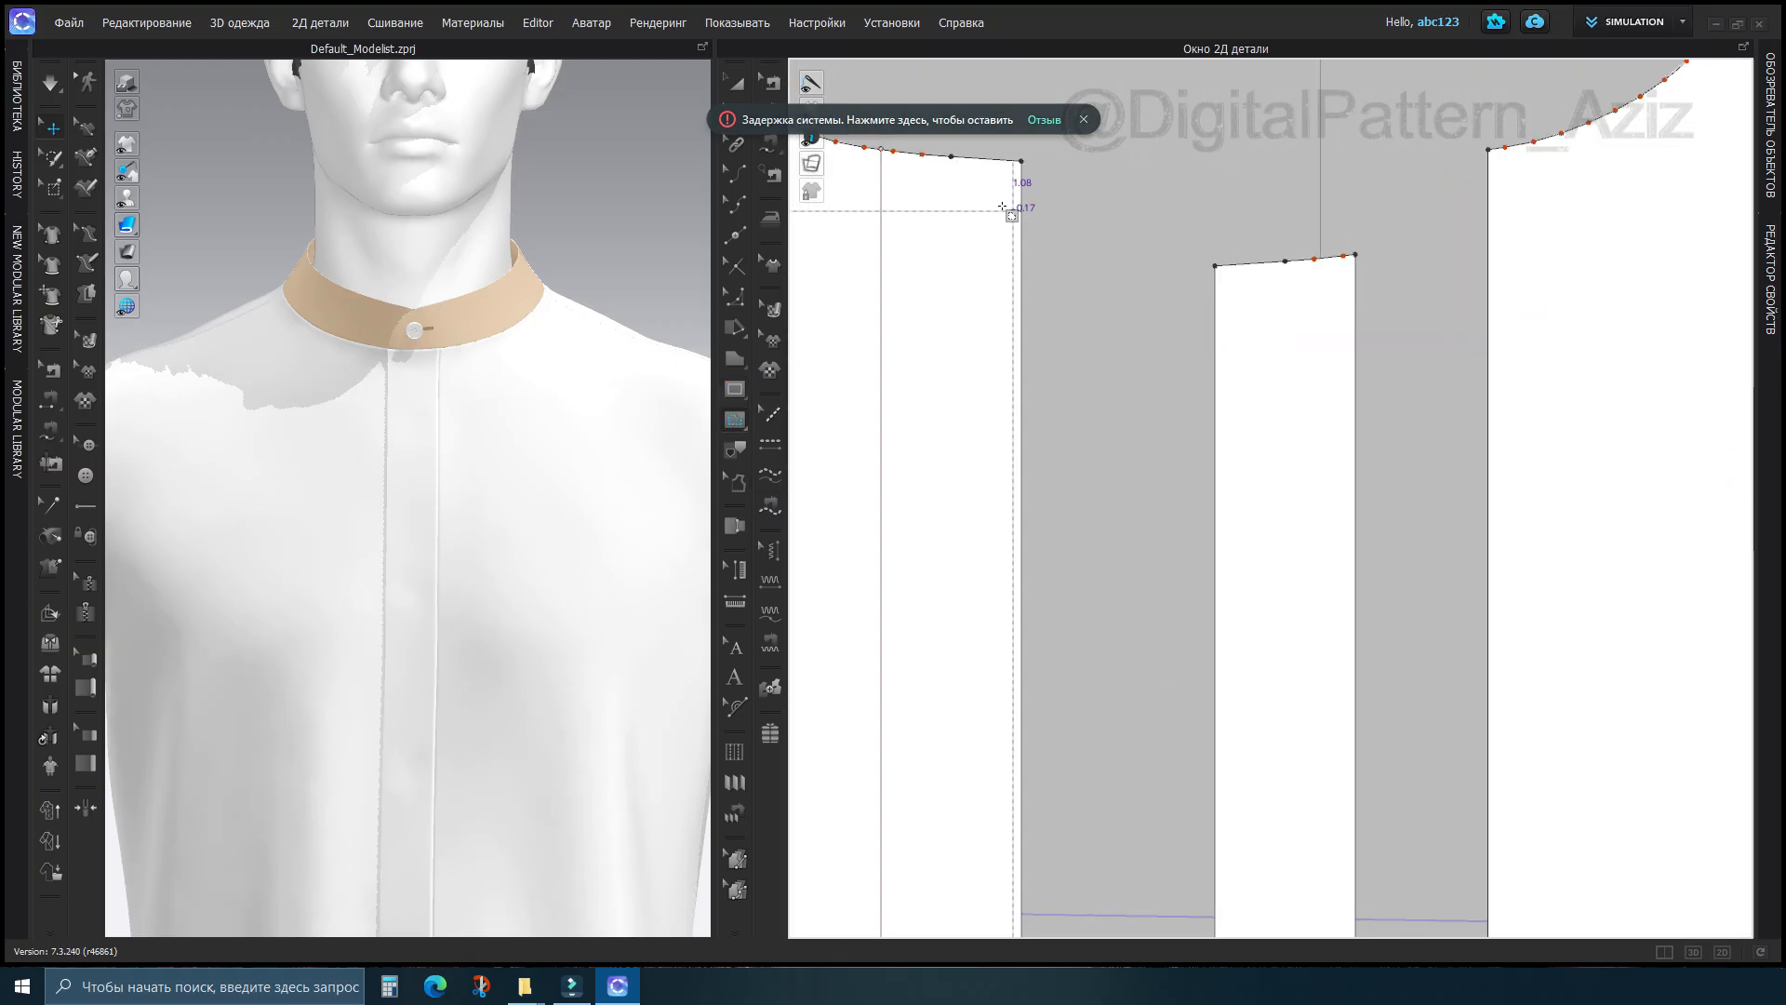
pyautogui.moveTo(1029, 237); pyautogui.dragTo(1341, 412, button='right')
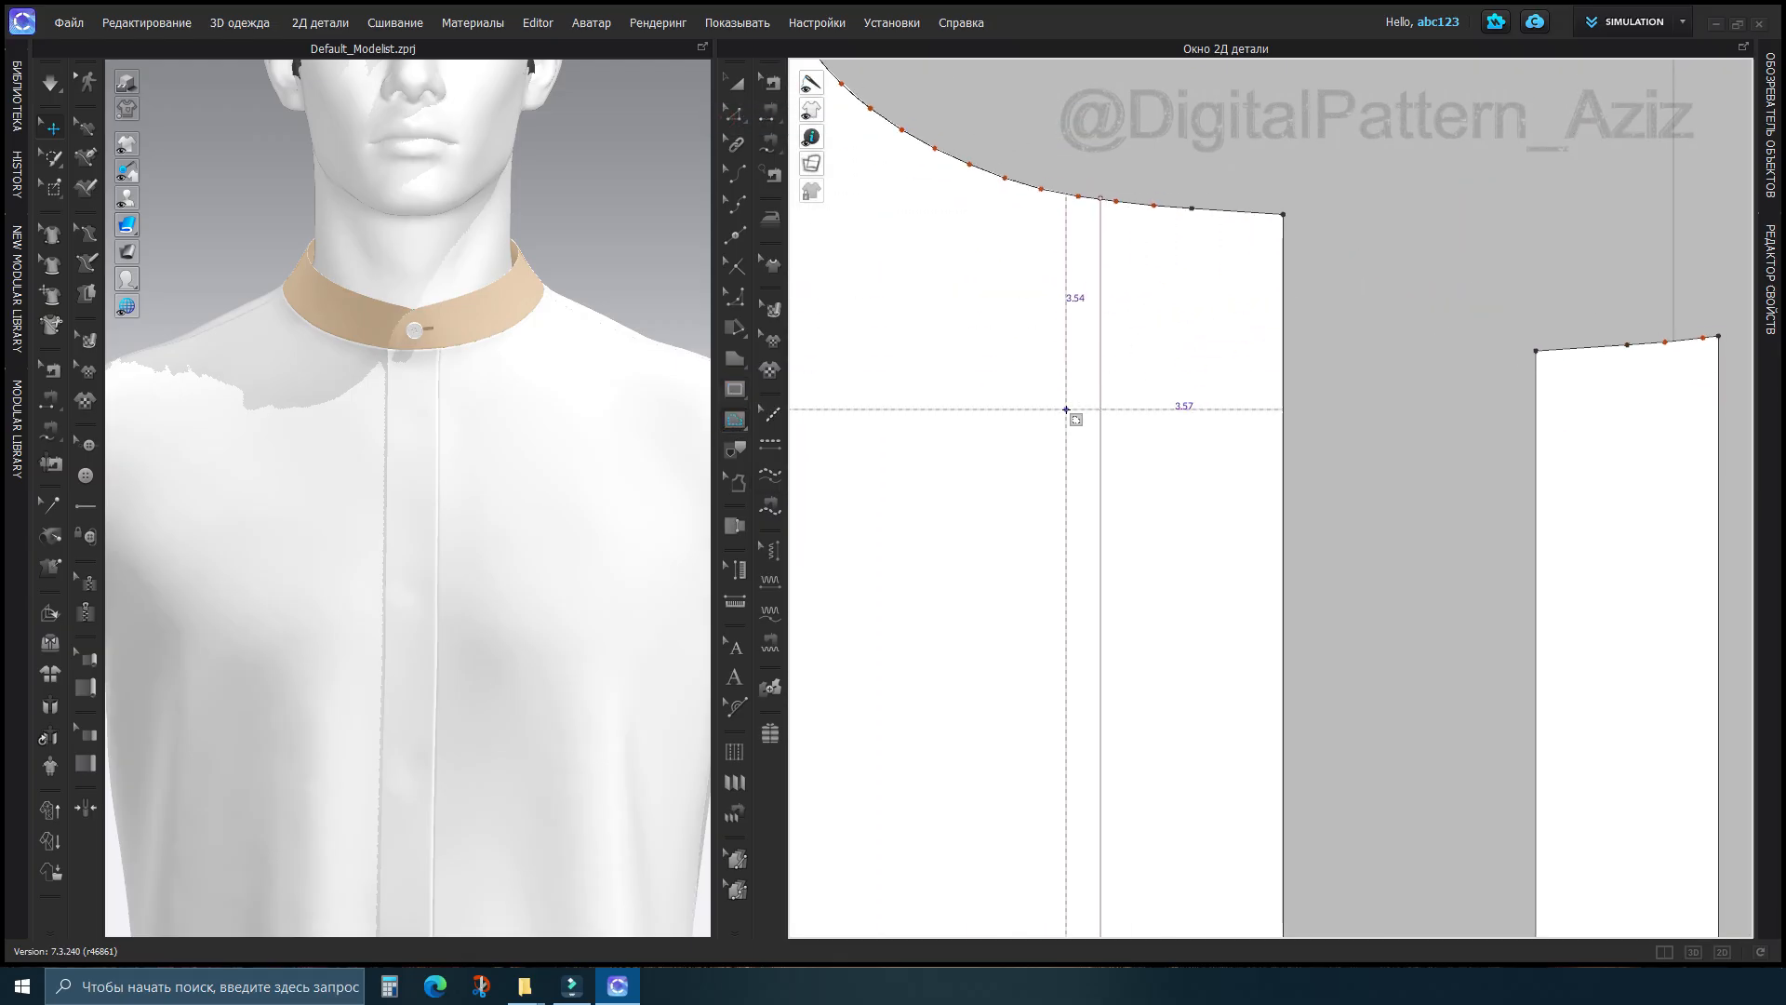
pyautogui.scroll(-5, 1247, 503)
pyautogui.scroll(5, 1128, 371)
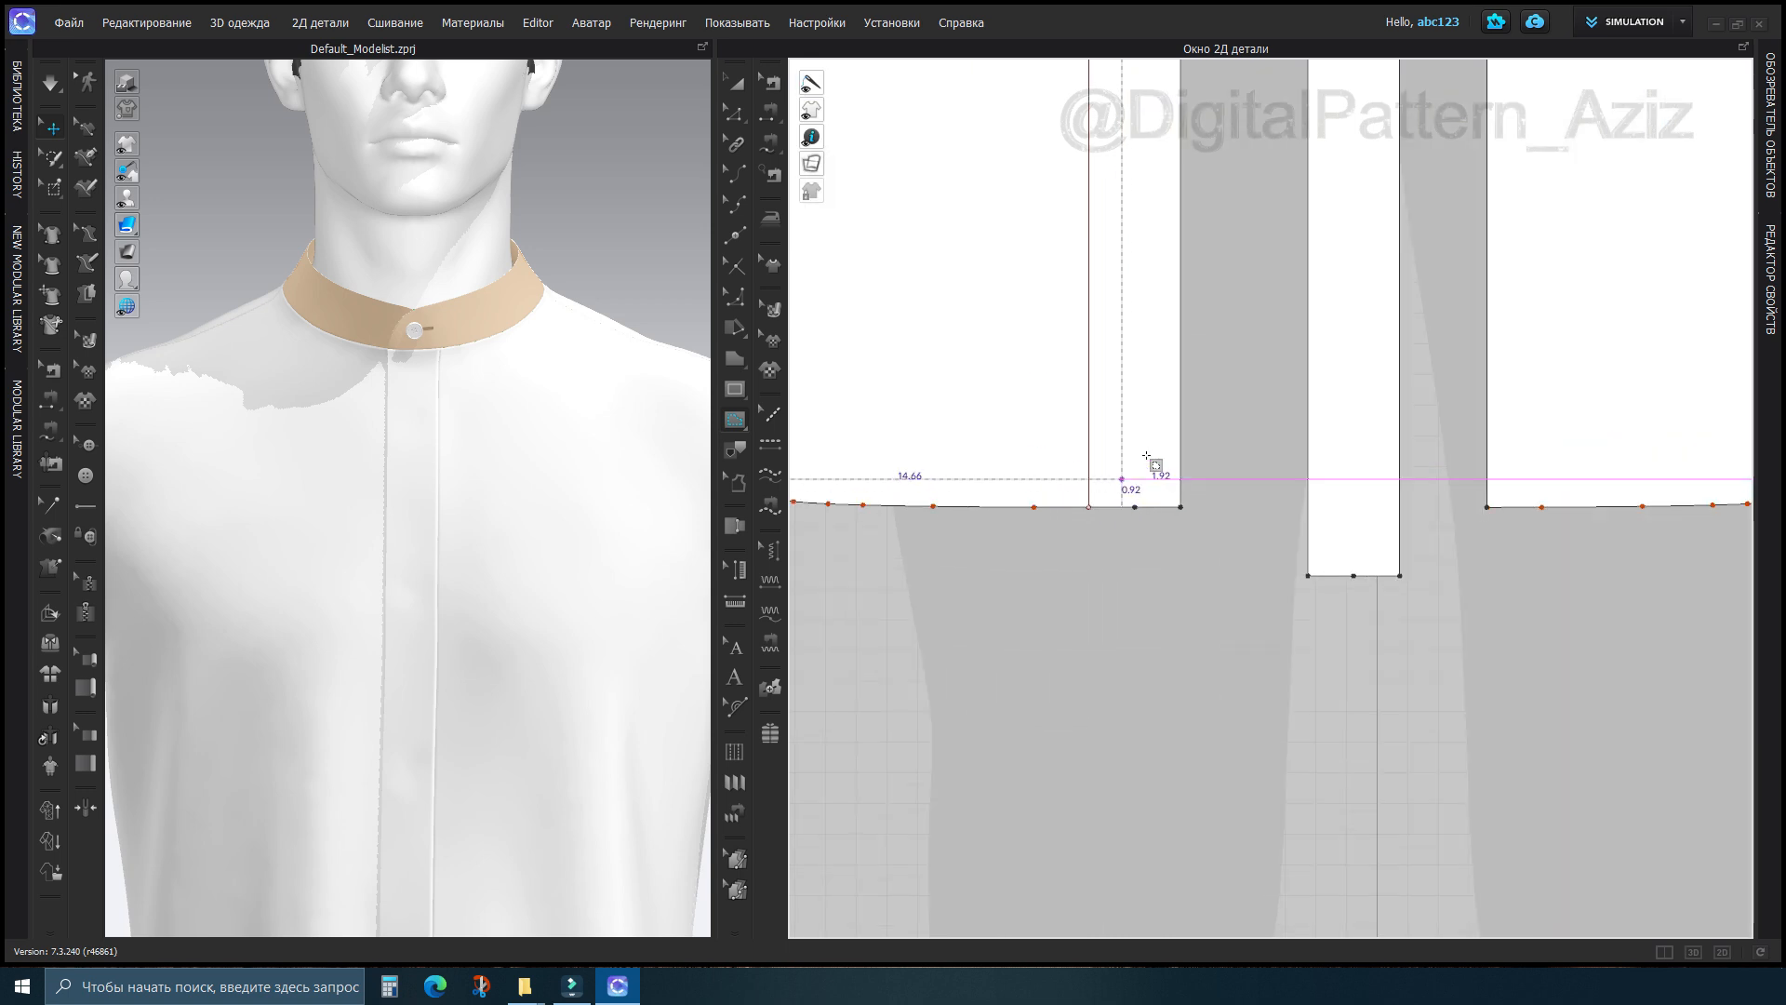
pyautogui.click(733, 109)
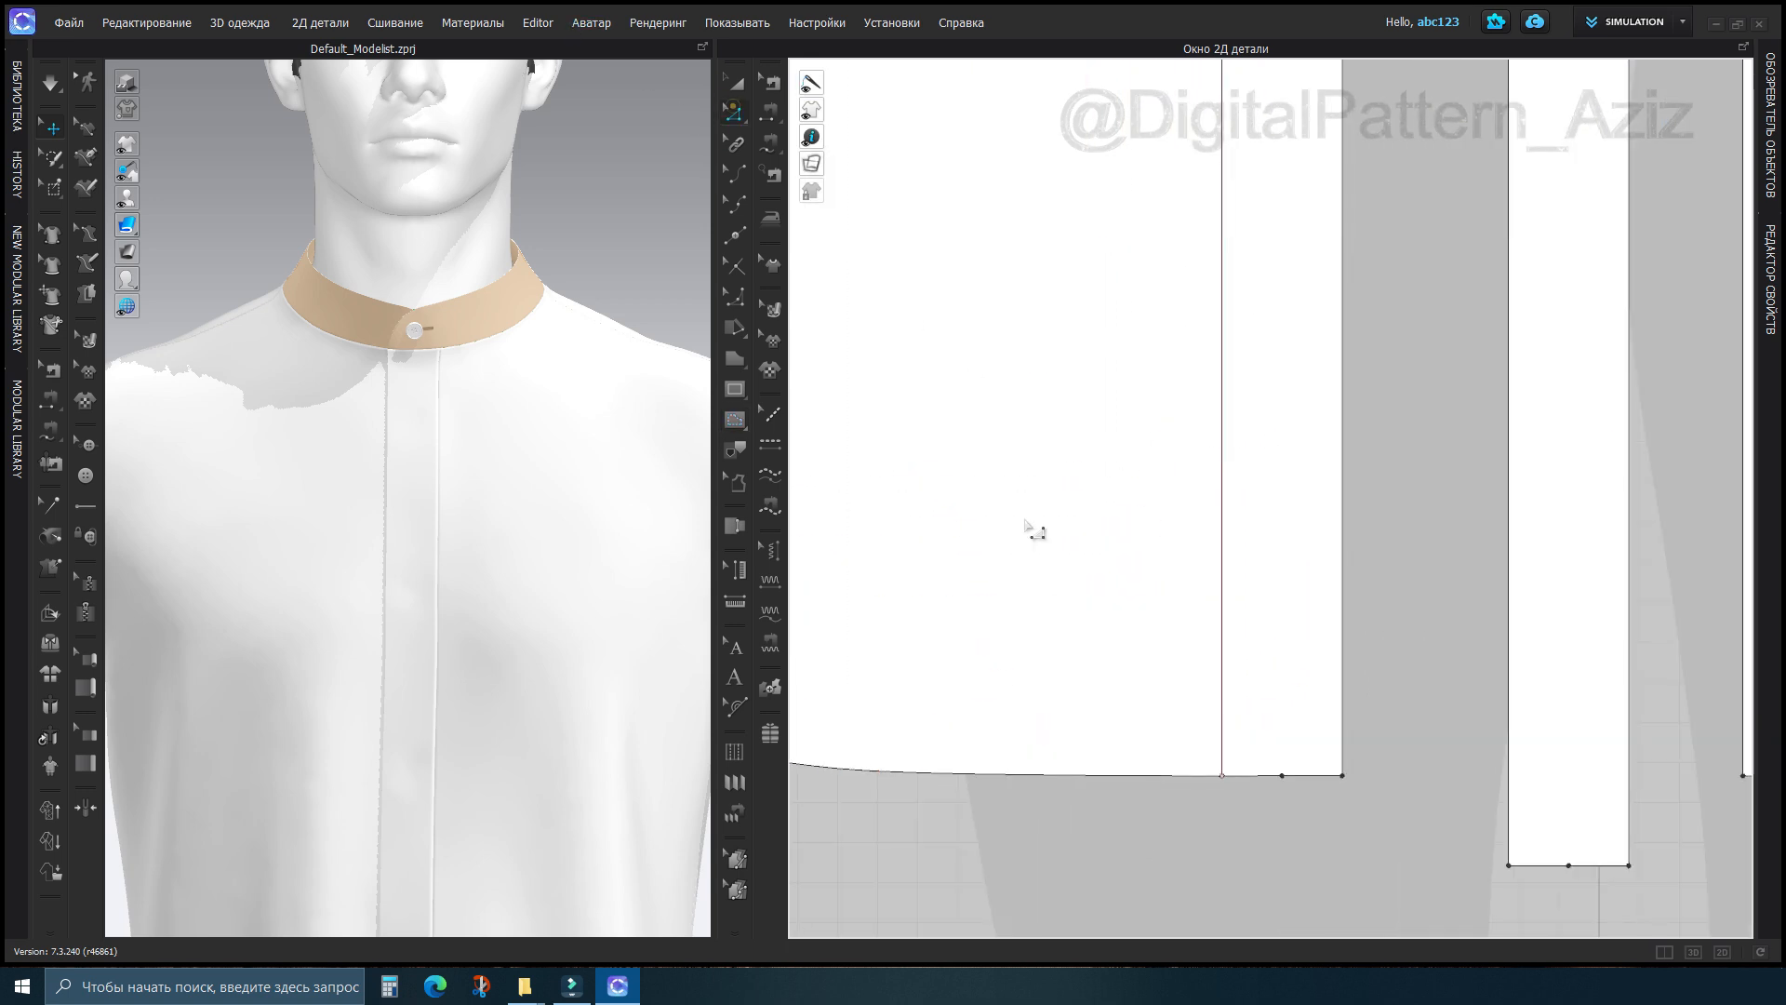
pyautogui.click(1281, 775)
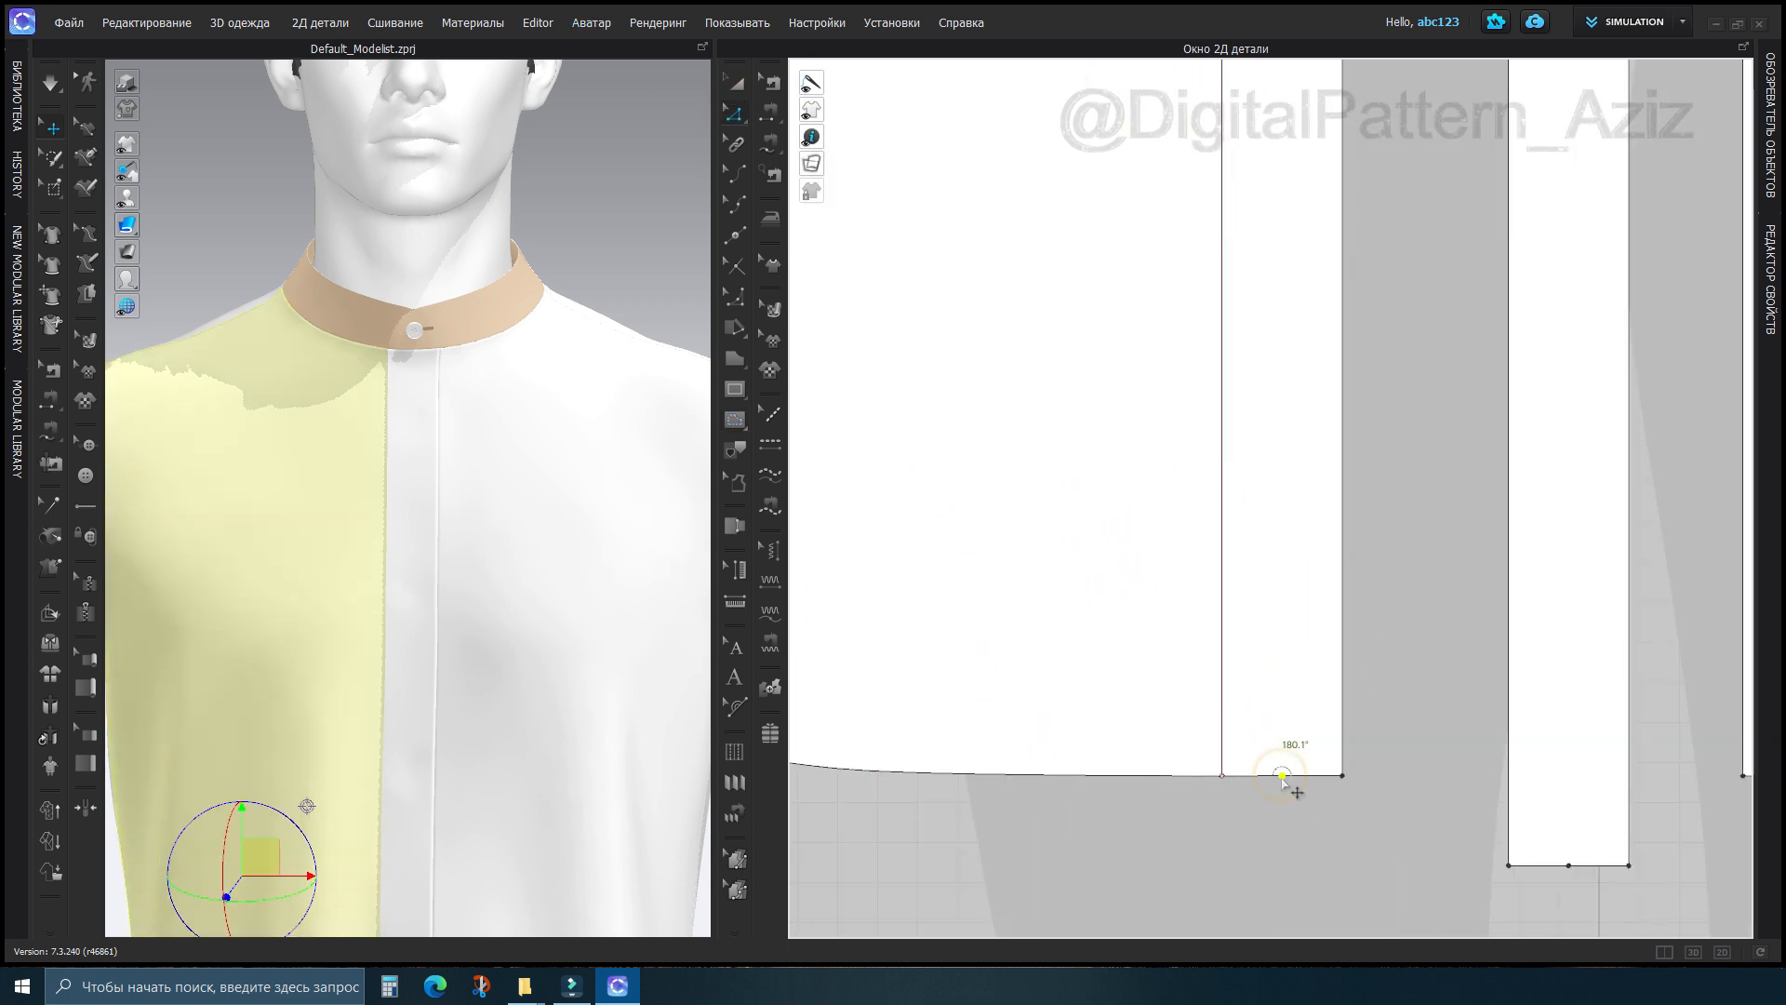
pyautogui.press('Delete')
pyautogui.hotkey('ctrl', 'z')
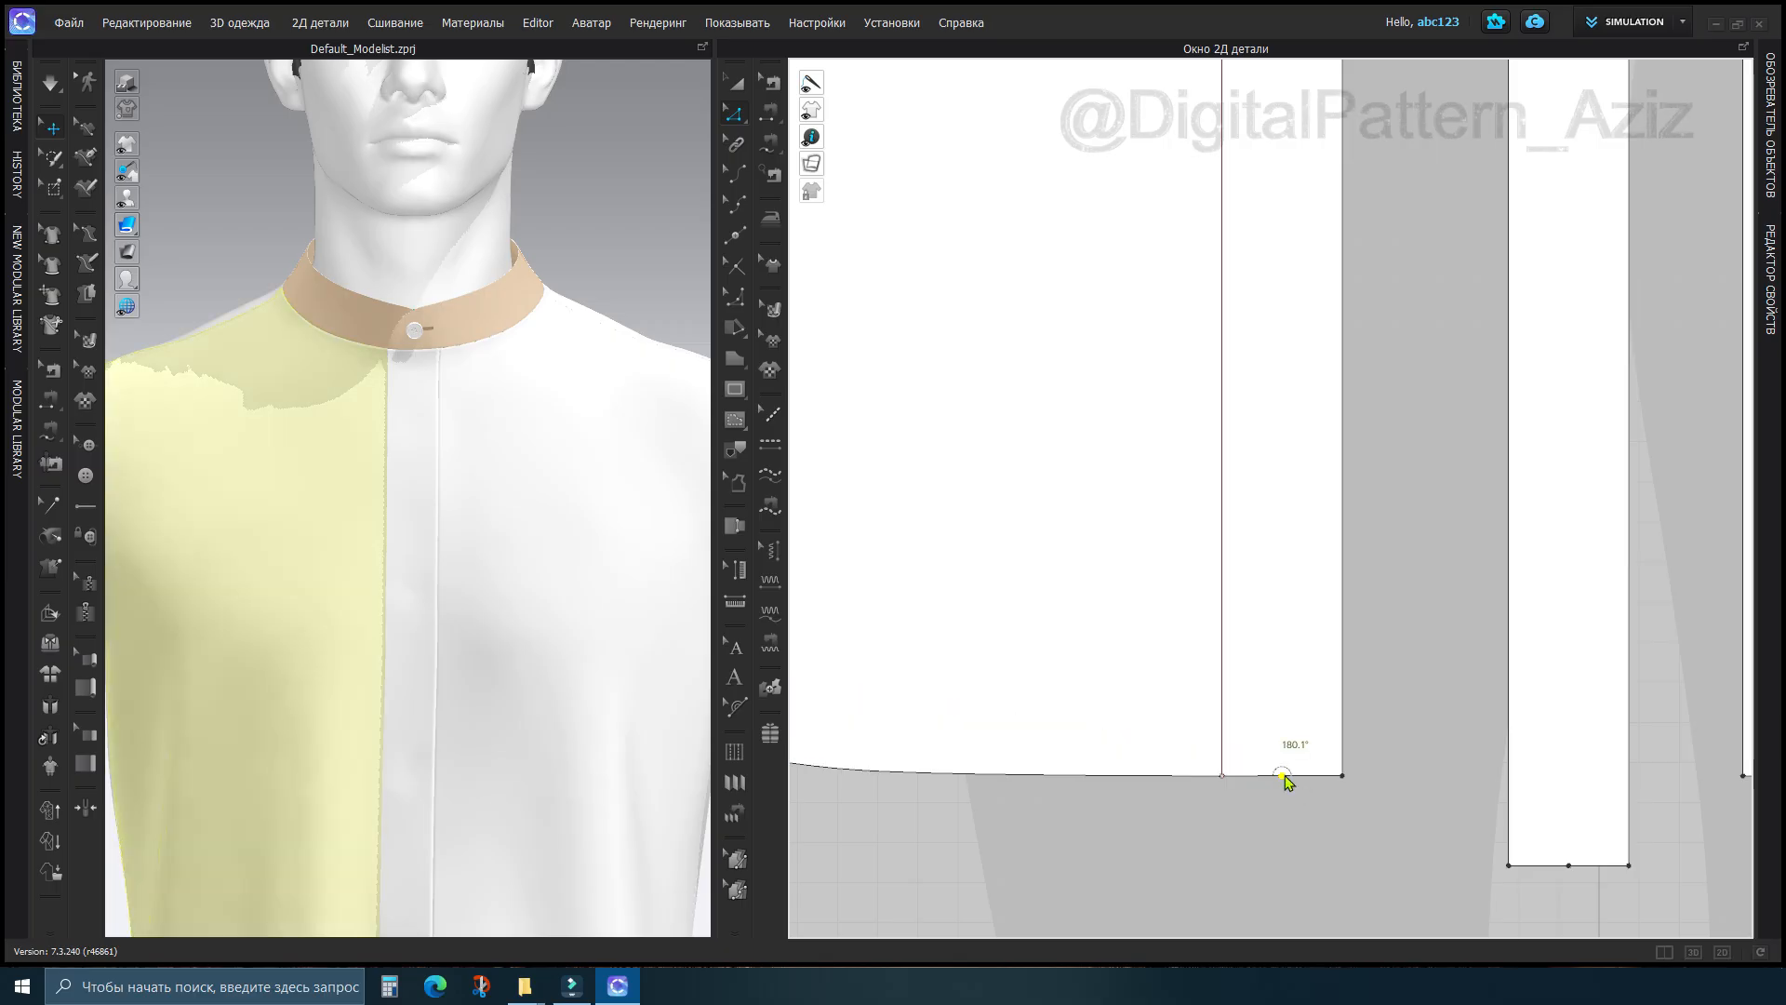
pyautogui.rightClick(1284, 778)
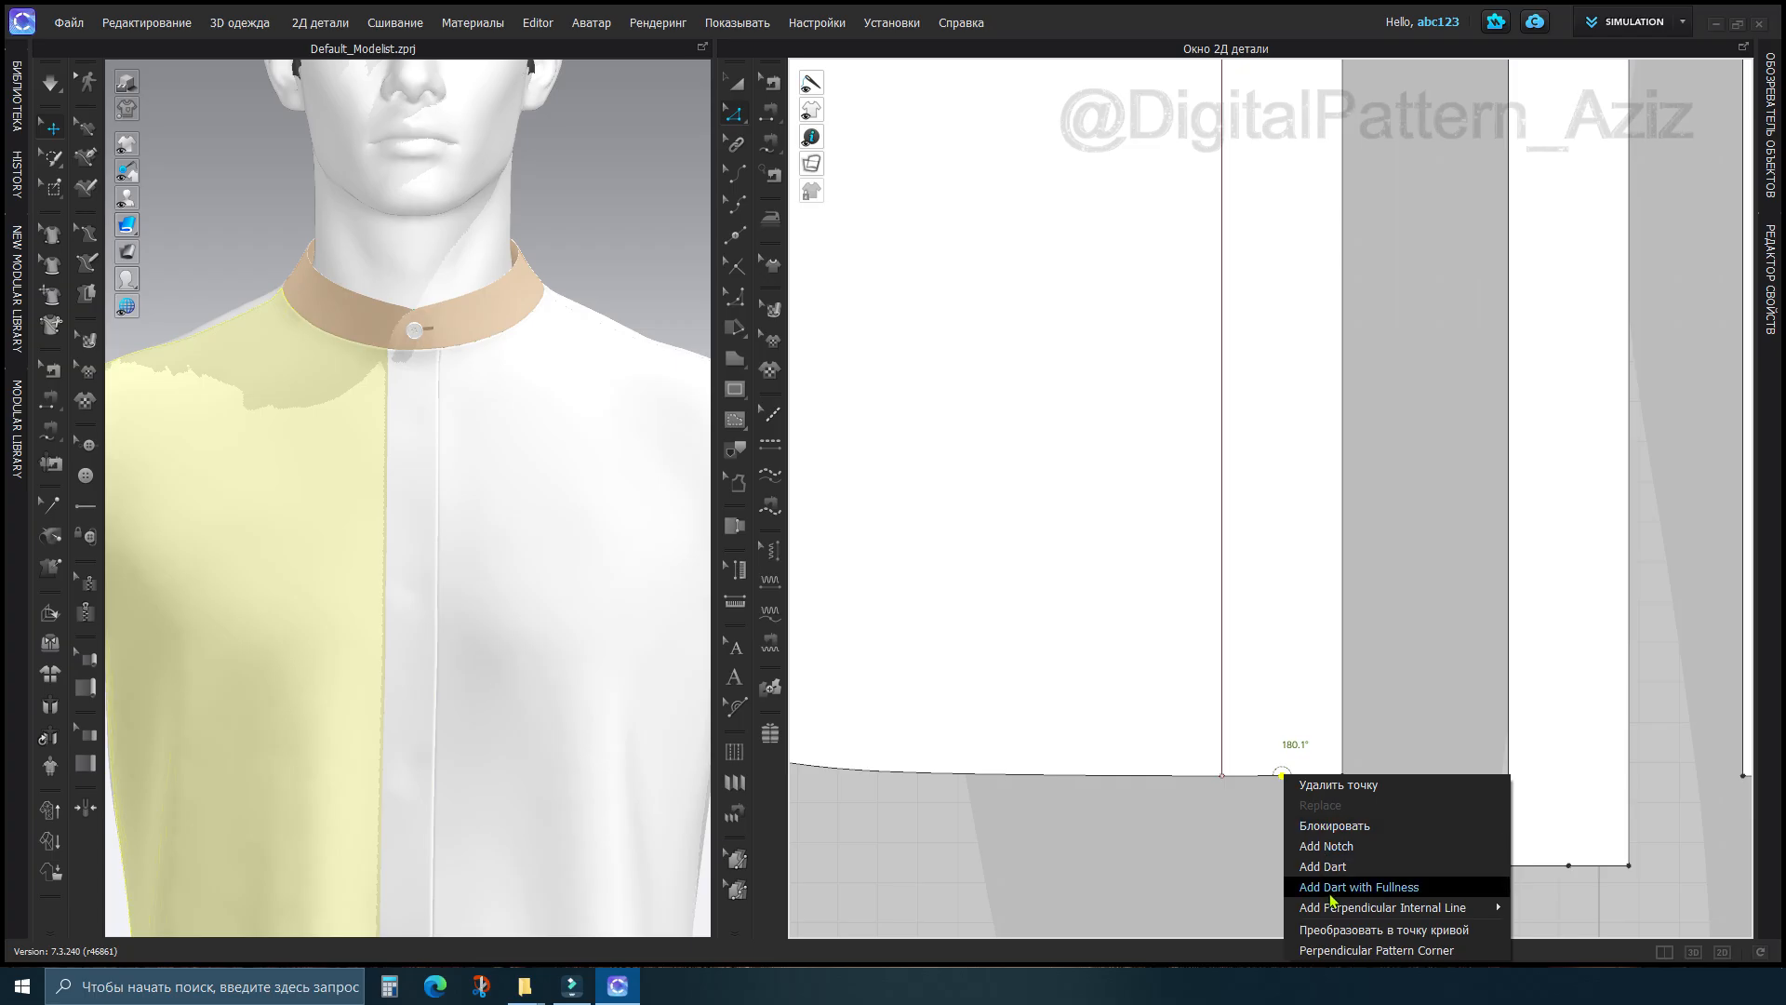
pyautogui.click(1348, 931)
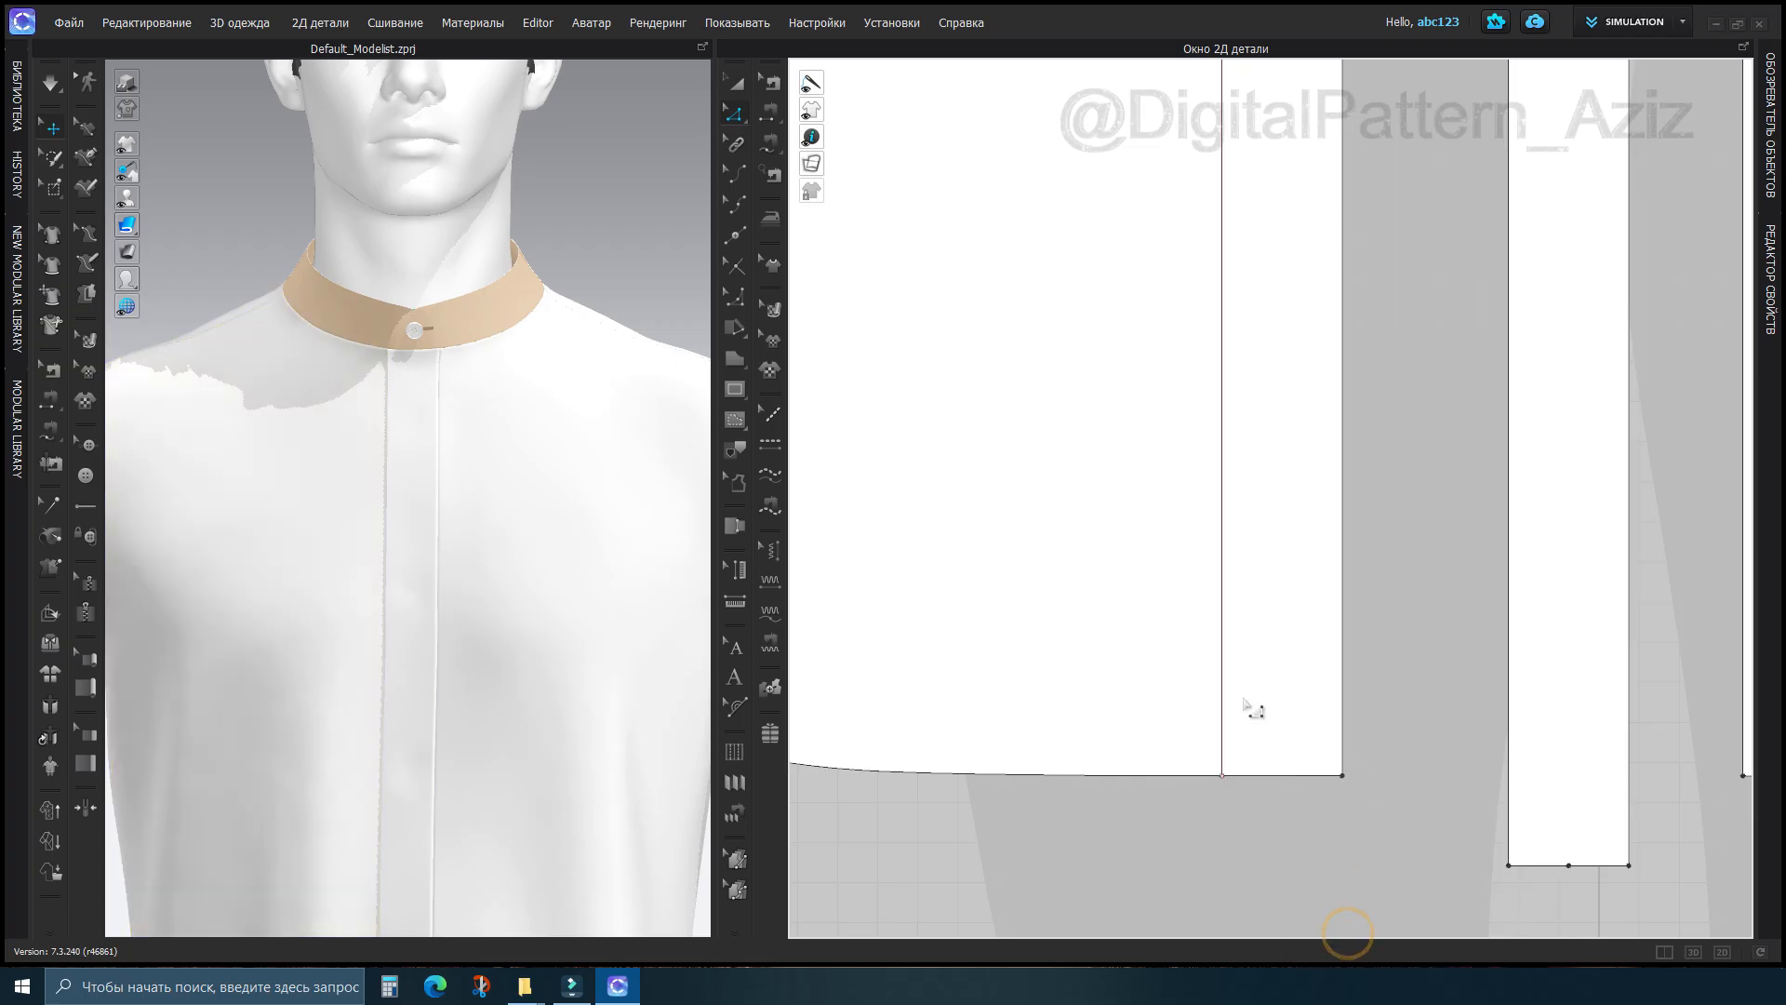
# Delete all pattern baselines once more after checking the front pieces
pyautogui.click(735, 236)
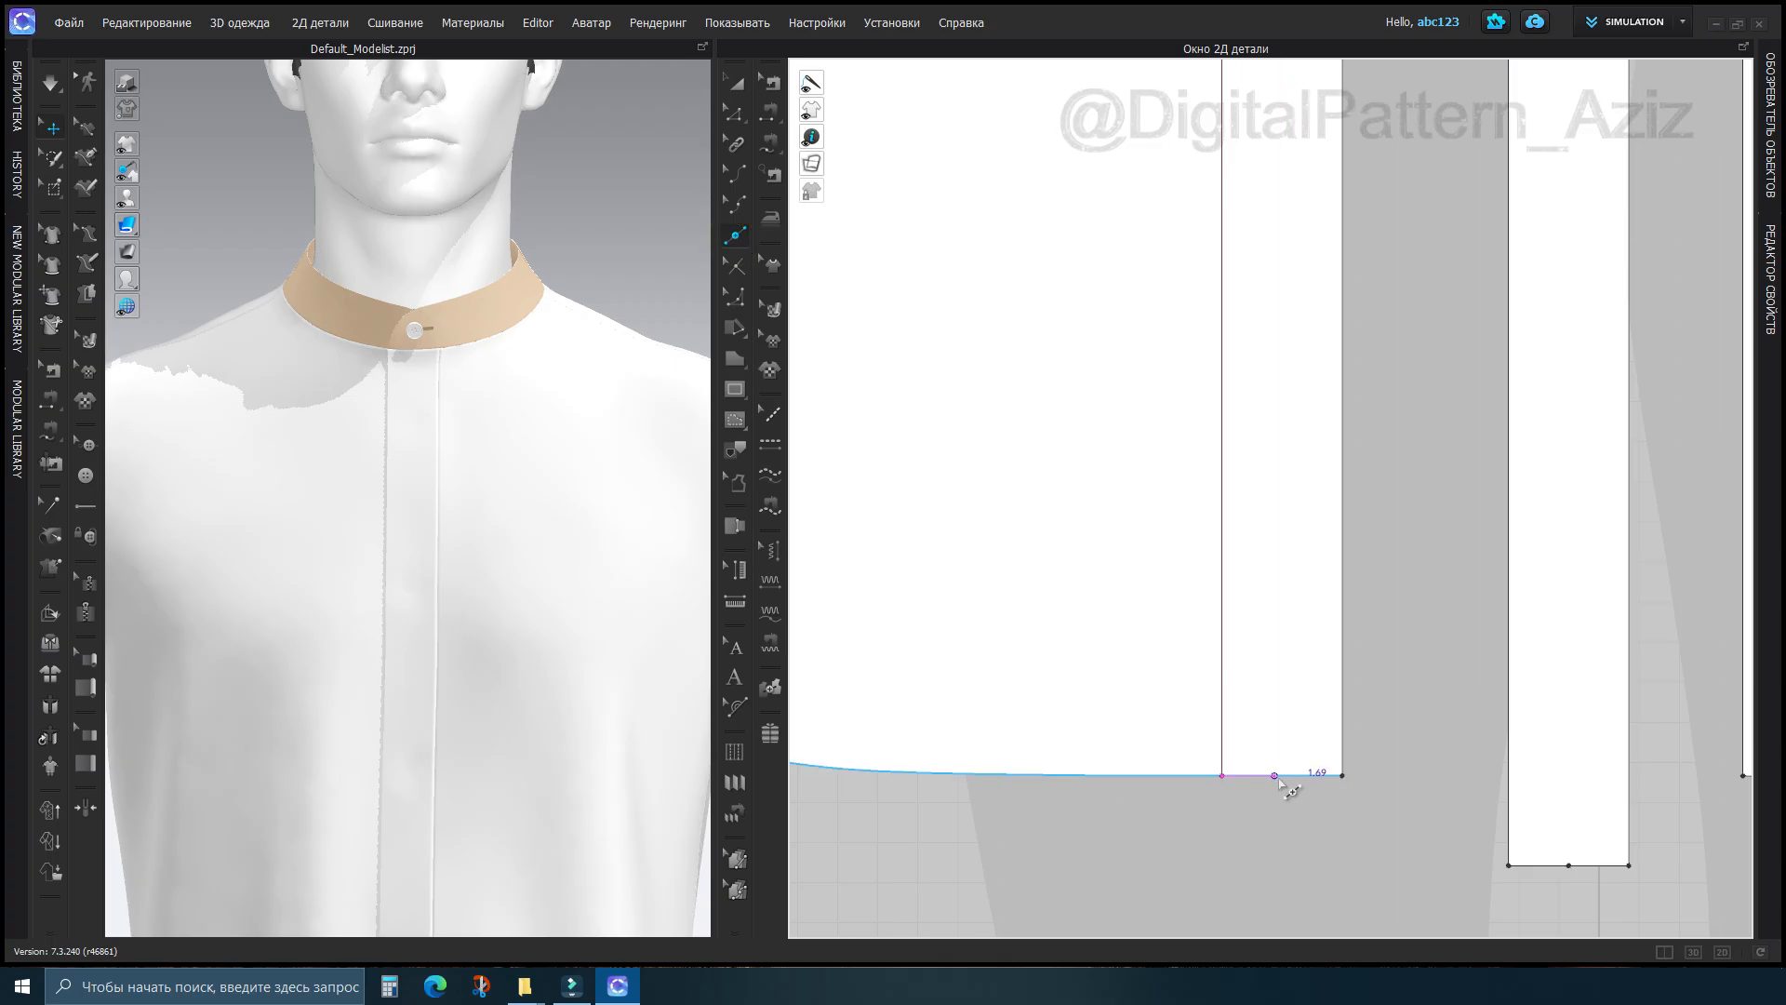
pyautogui.scroll(-10, 1276, 819)
pyautogui.scroll(10, 1276, 628)
pyautogui.press('z')
pyautogui.rightClick(1035, 355)
pyautogui.click(1156, 511)
# Split the hem of the front piece with the internal line by length, using a 1.56 cm segment length and 2 segments
pyautogui.scroll(-5, 1174, 542)
pyautogui.moveTo(1136, 701); pyautogui.dragTo(1247, 68, button='middle')
pyautogui.scroll(-5, 1238, 83)
pyautogui.moveTo(1247, 404); pyautogui.dragTo(1220, 434, button='middle')
pyautogui.scroll(8, 1202, 555)
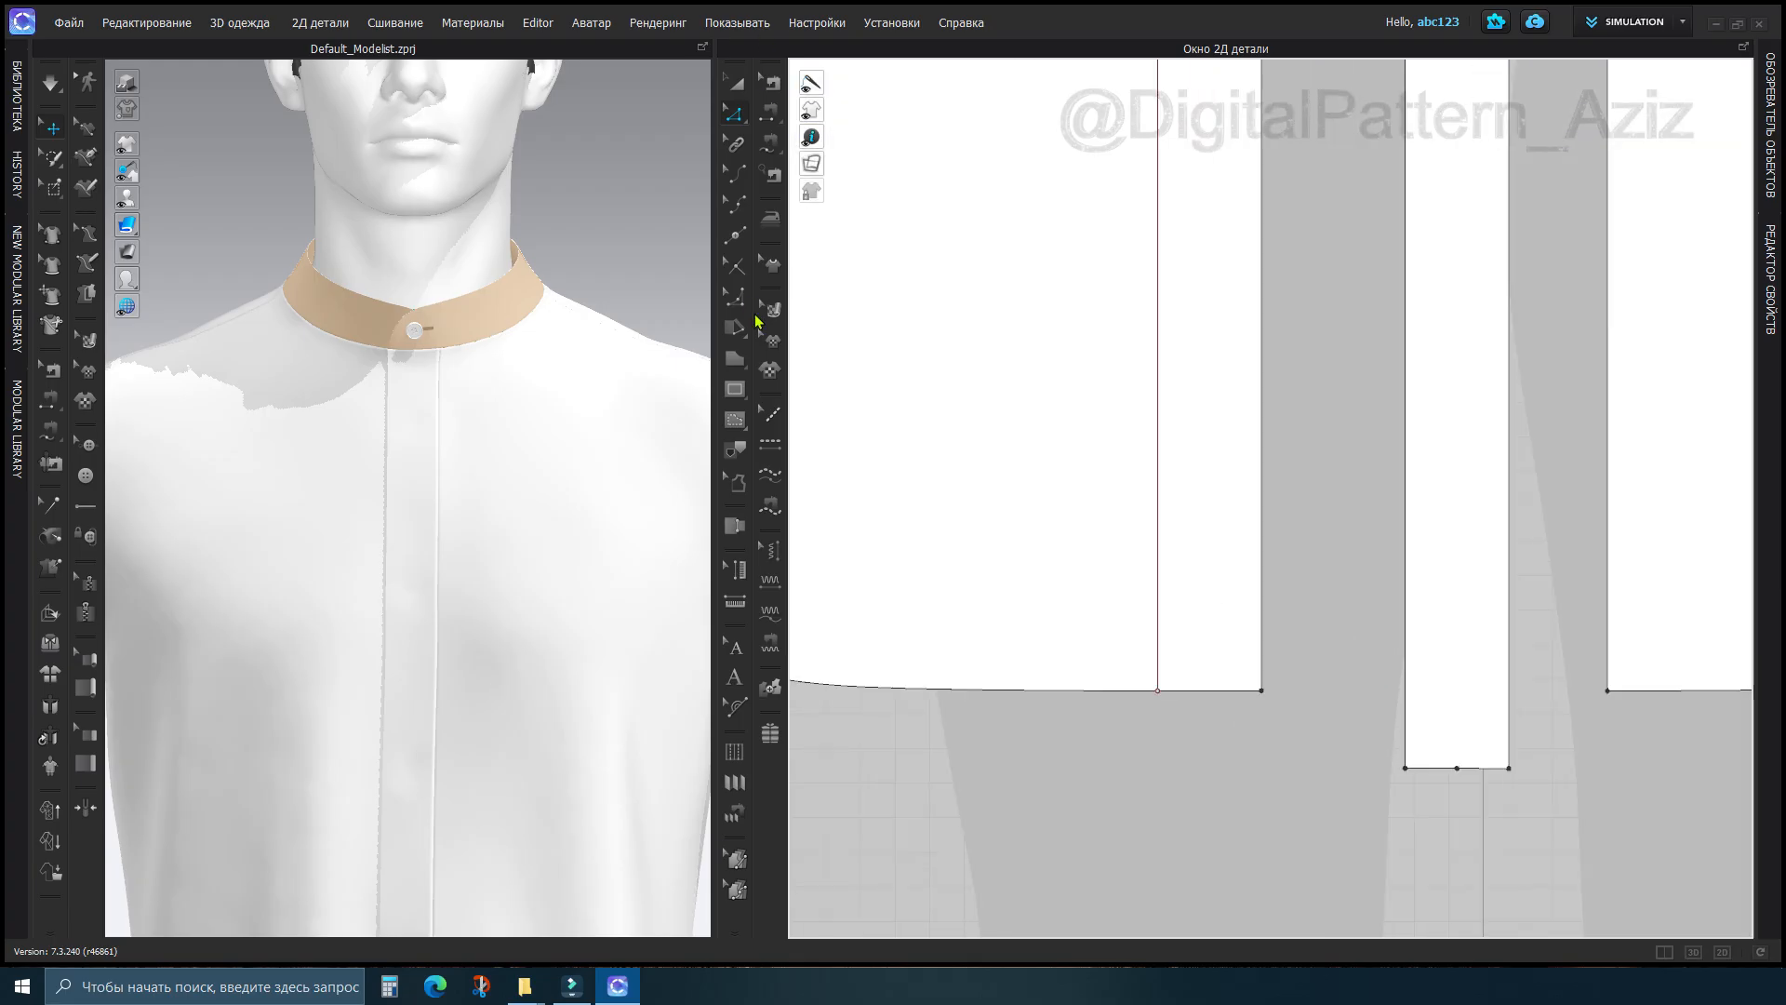
pyautogui.click(737, 231)
pyautogui.rightClick(1214, 691)
pyautogui.click(970, 327)
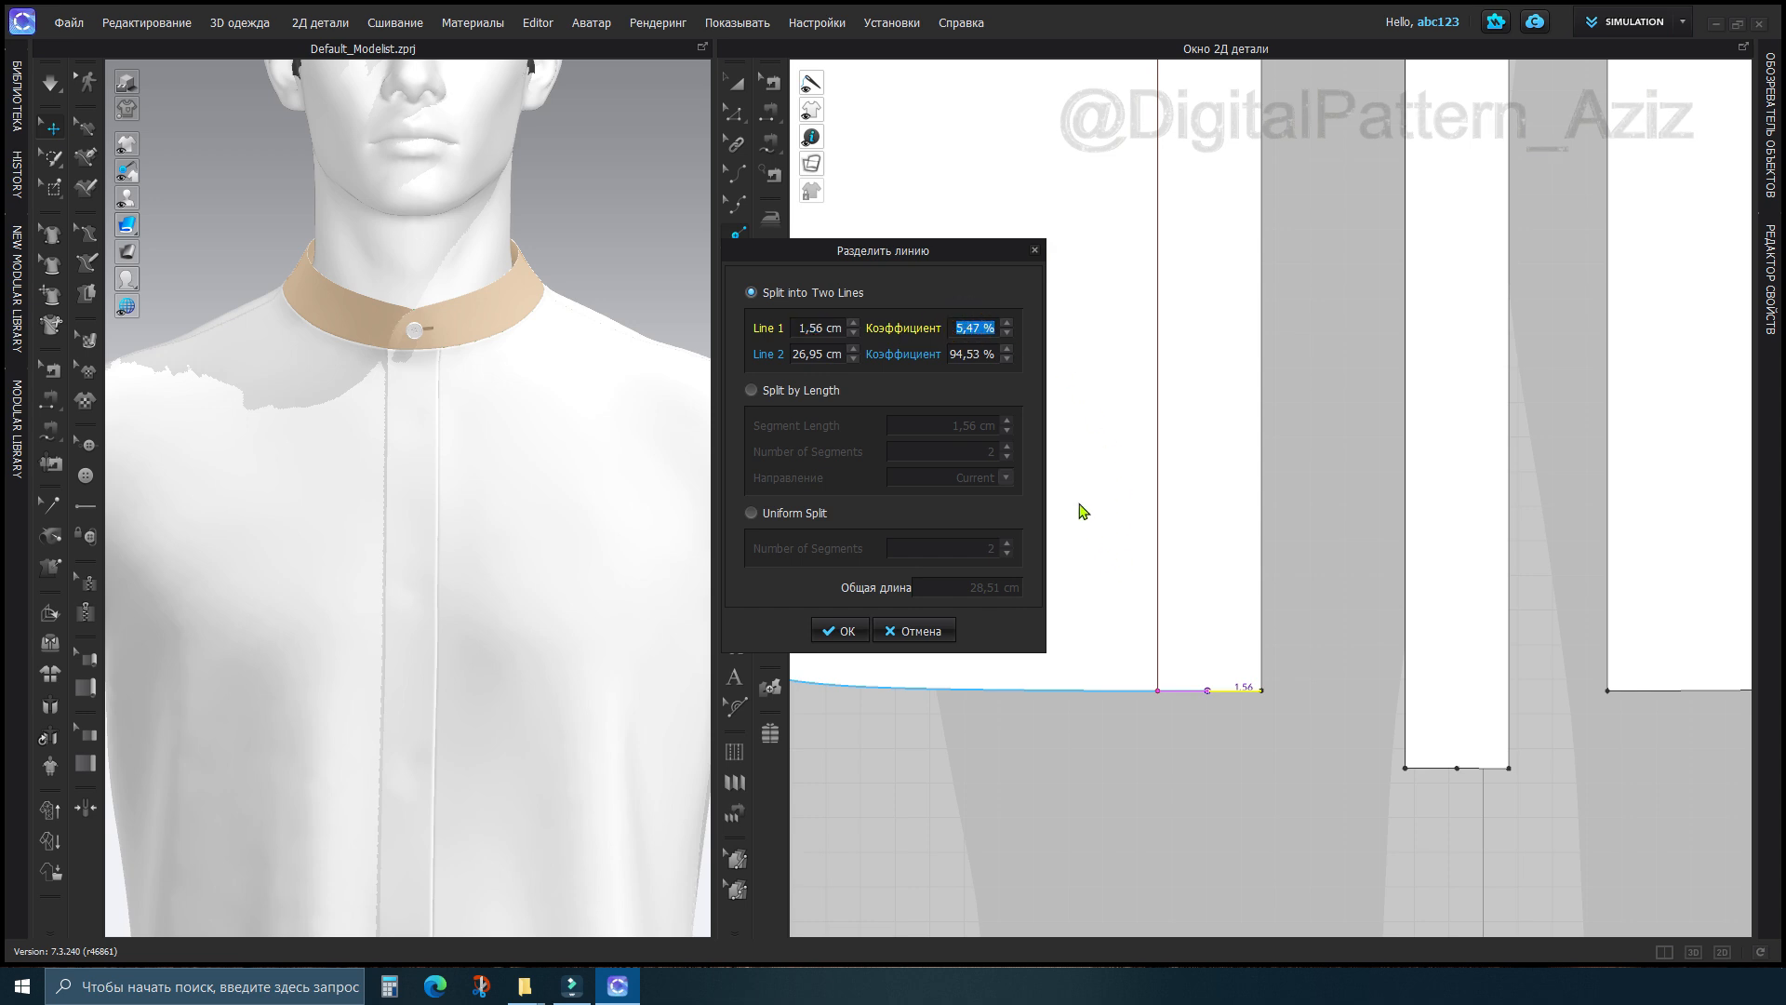
pyautogui.write('50')
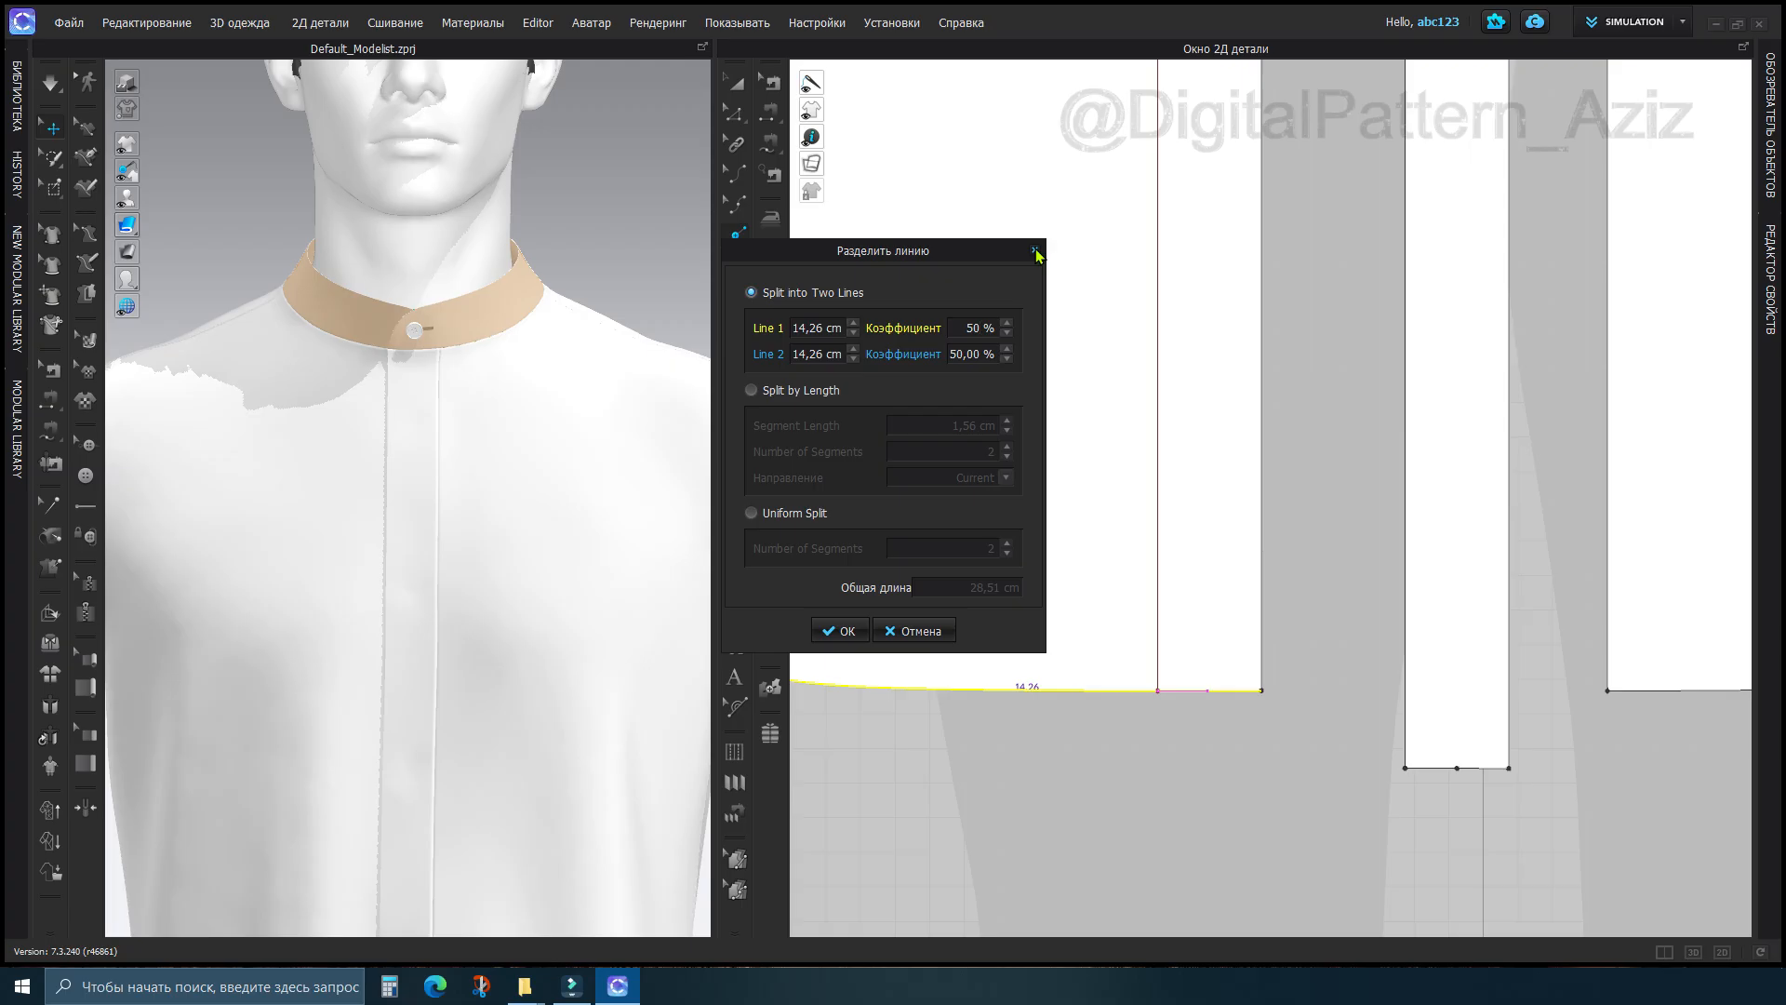
pyautogui.click(752, 390)
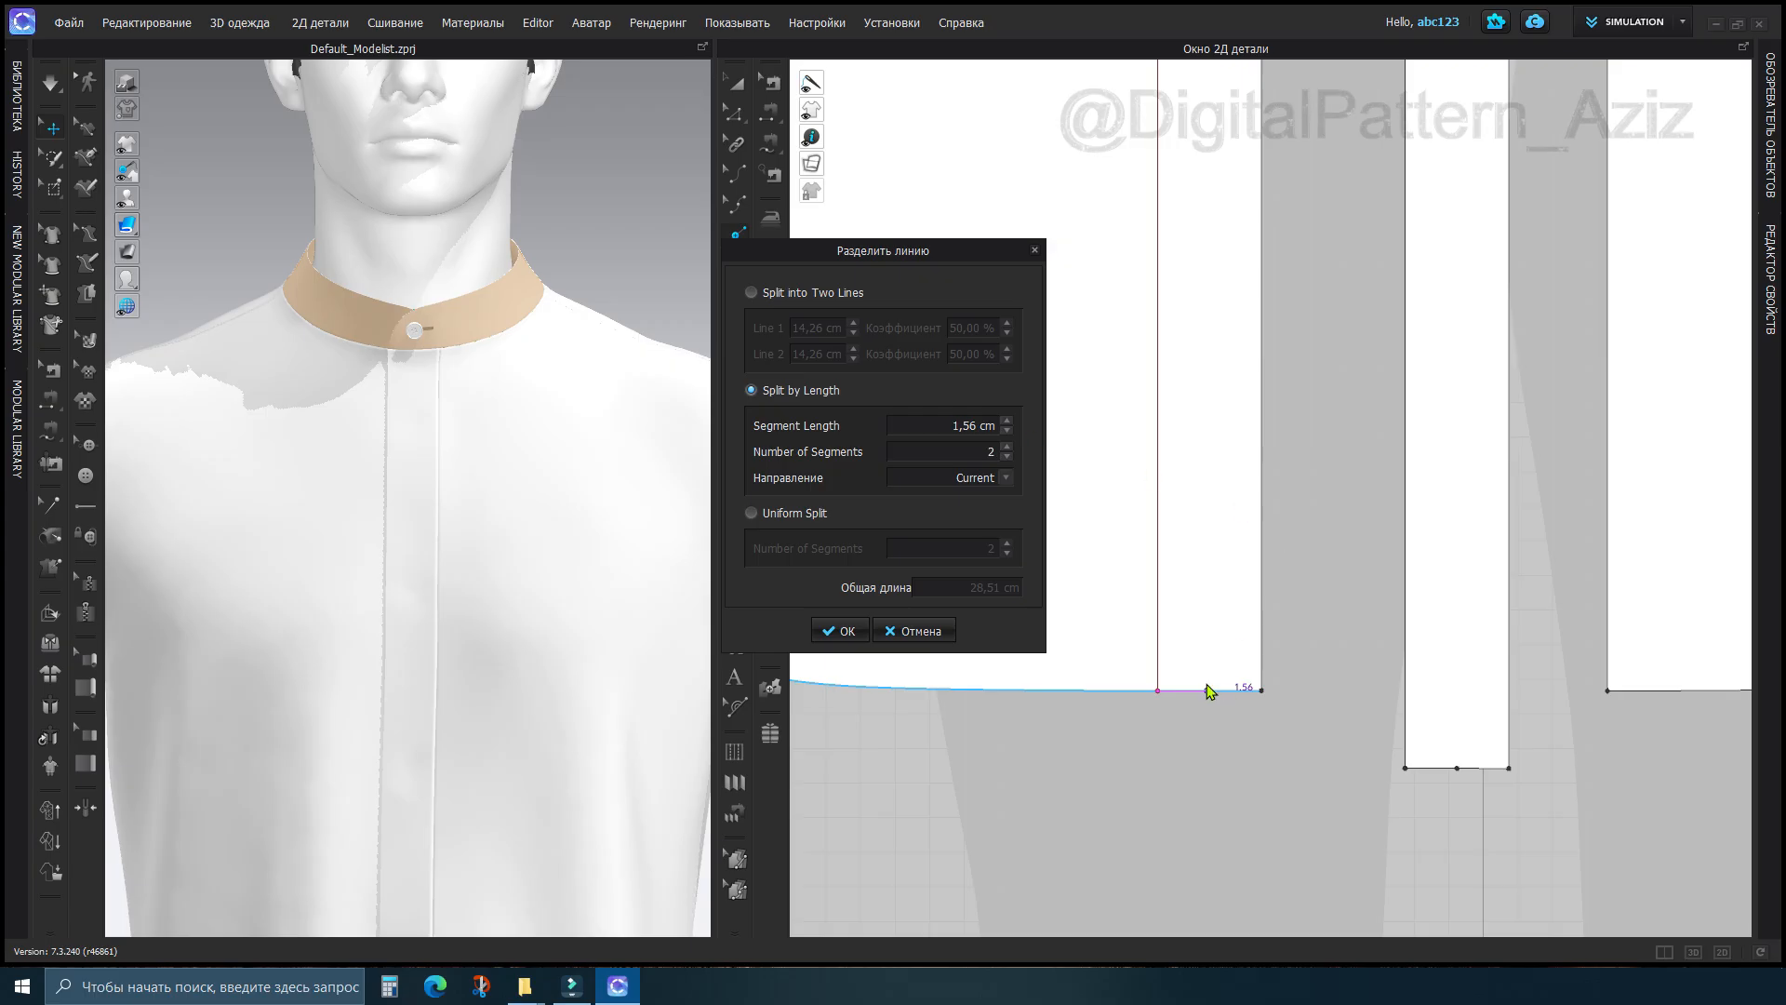
pyautogui.click(840, 631)
# Draw a vertical Base Polygon line from the front piece's new hem point to the neckline, midway between internal line and front edge
pyautogui.scroll(-5, 1204, 499)
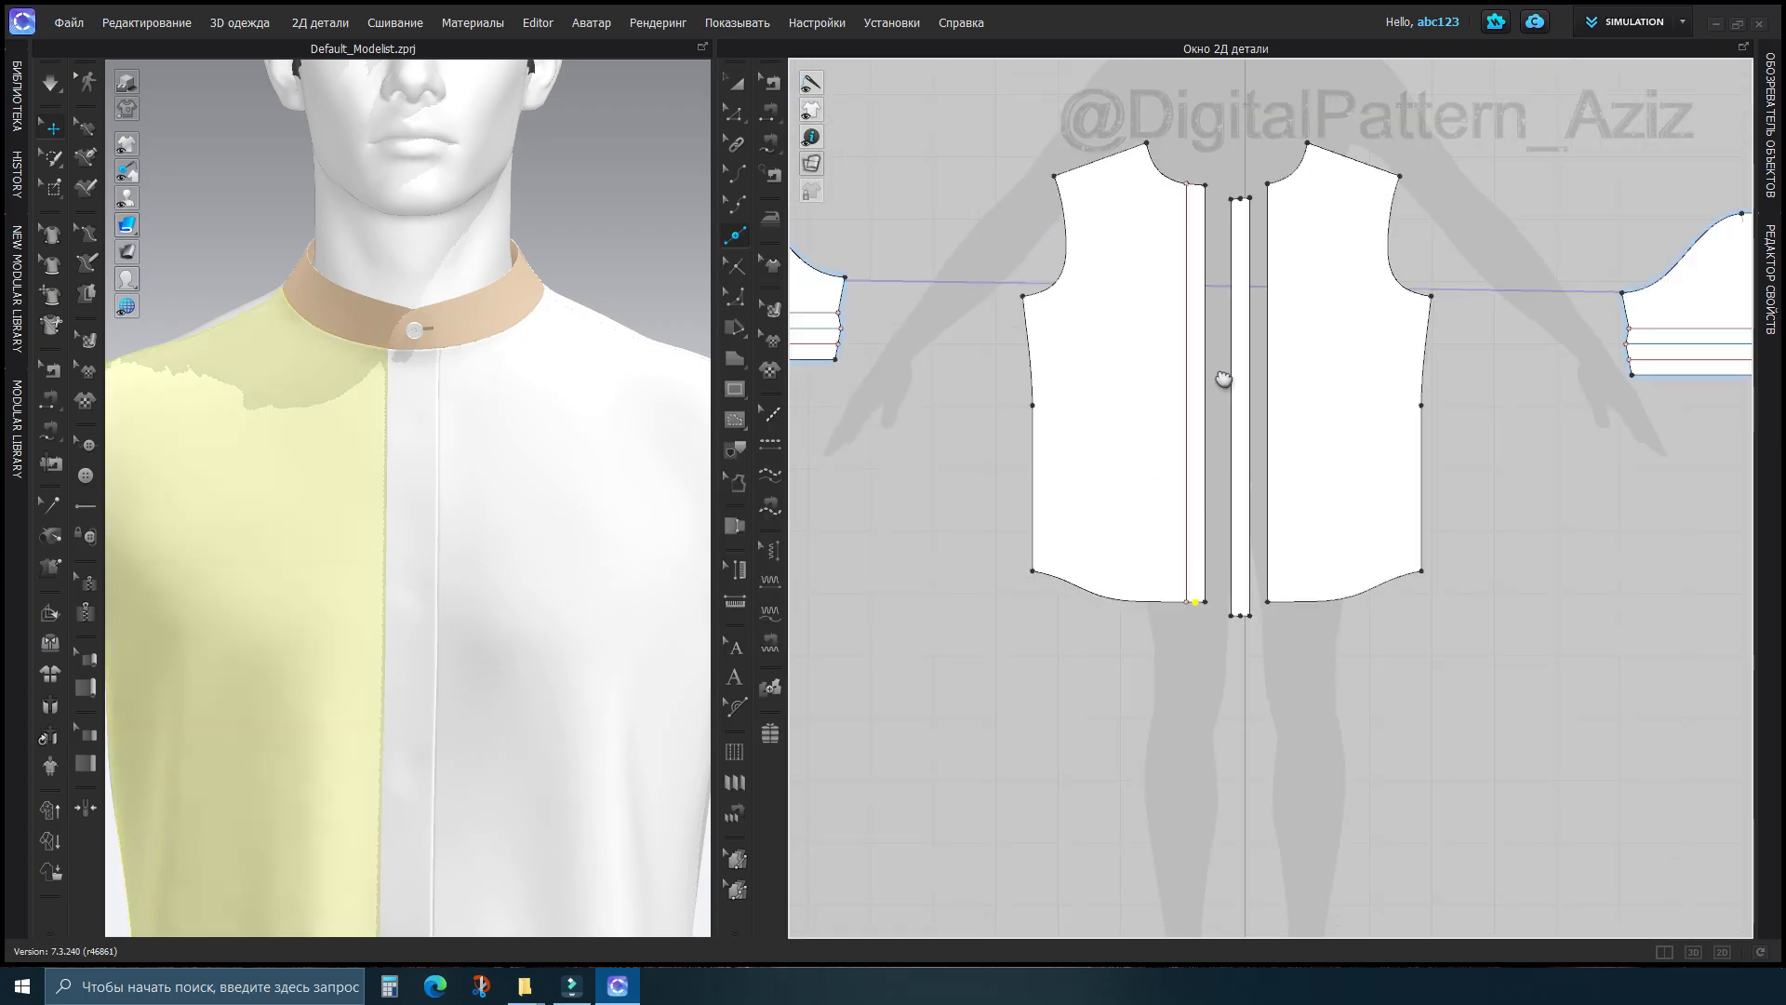
pyautogui.moveTo(1223, 379); pyautogui.dragTo(1223, 493, button='middle')
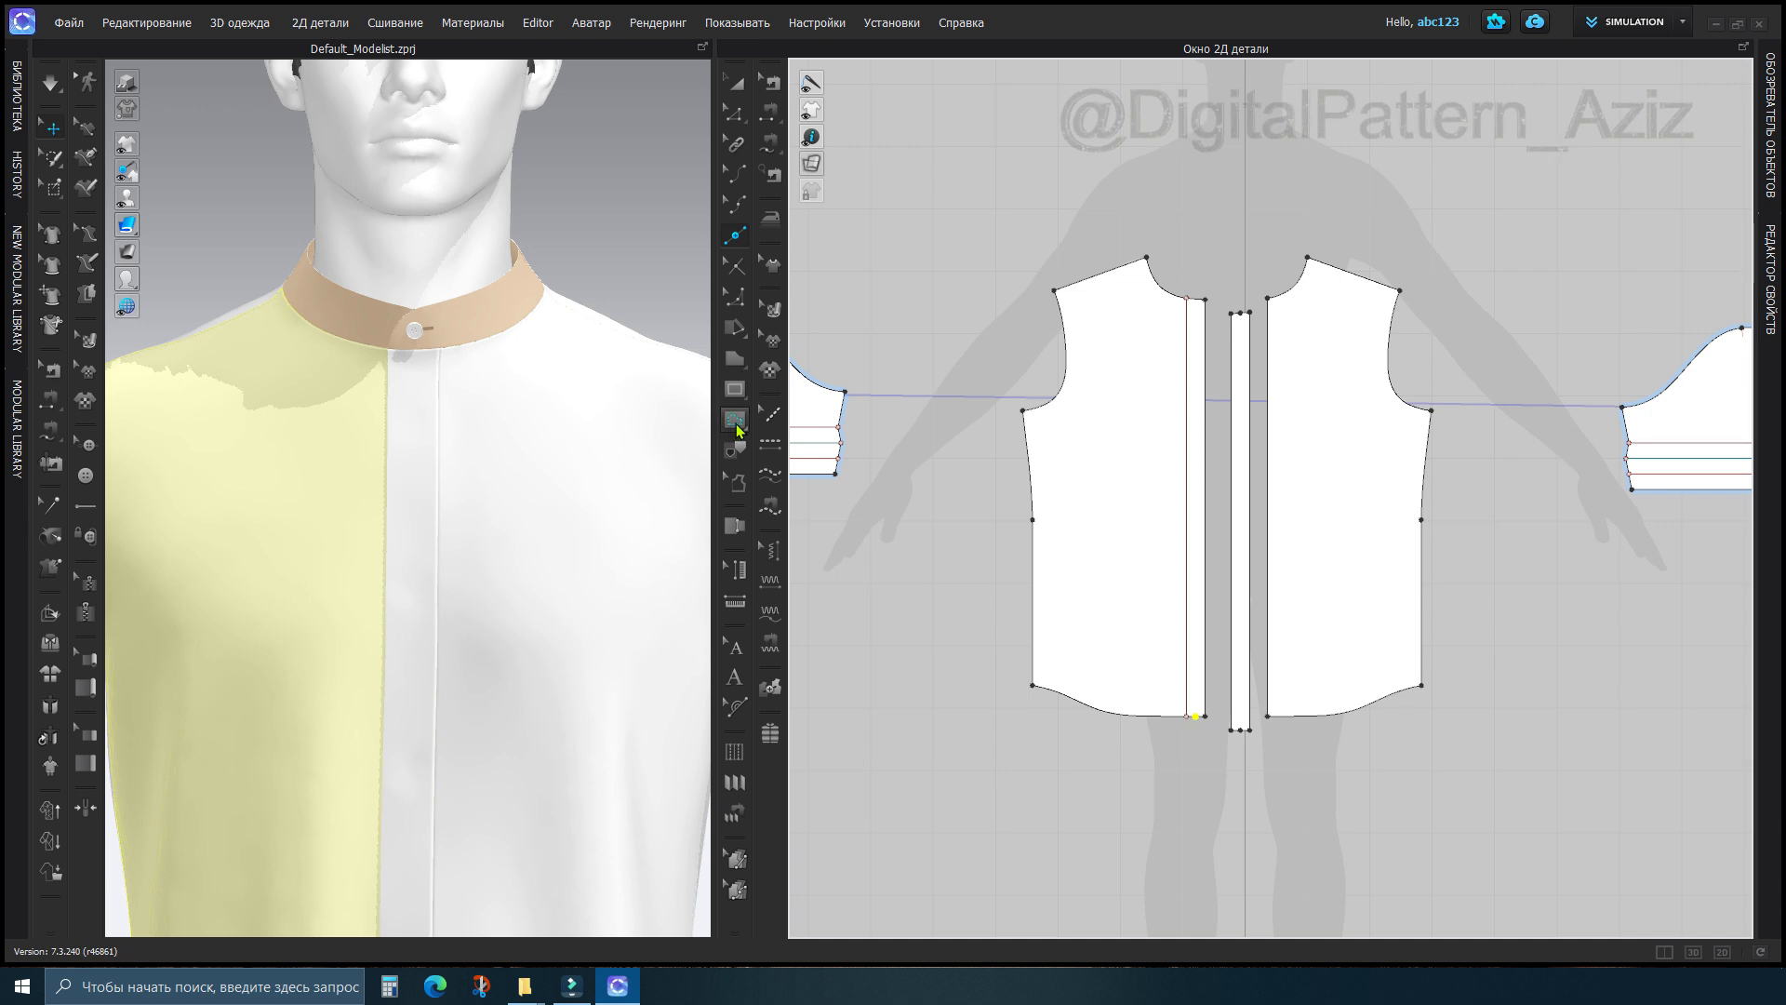
pyautogui.click(734, 419)
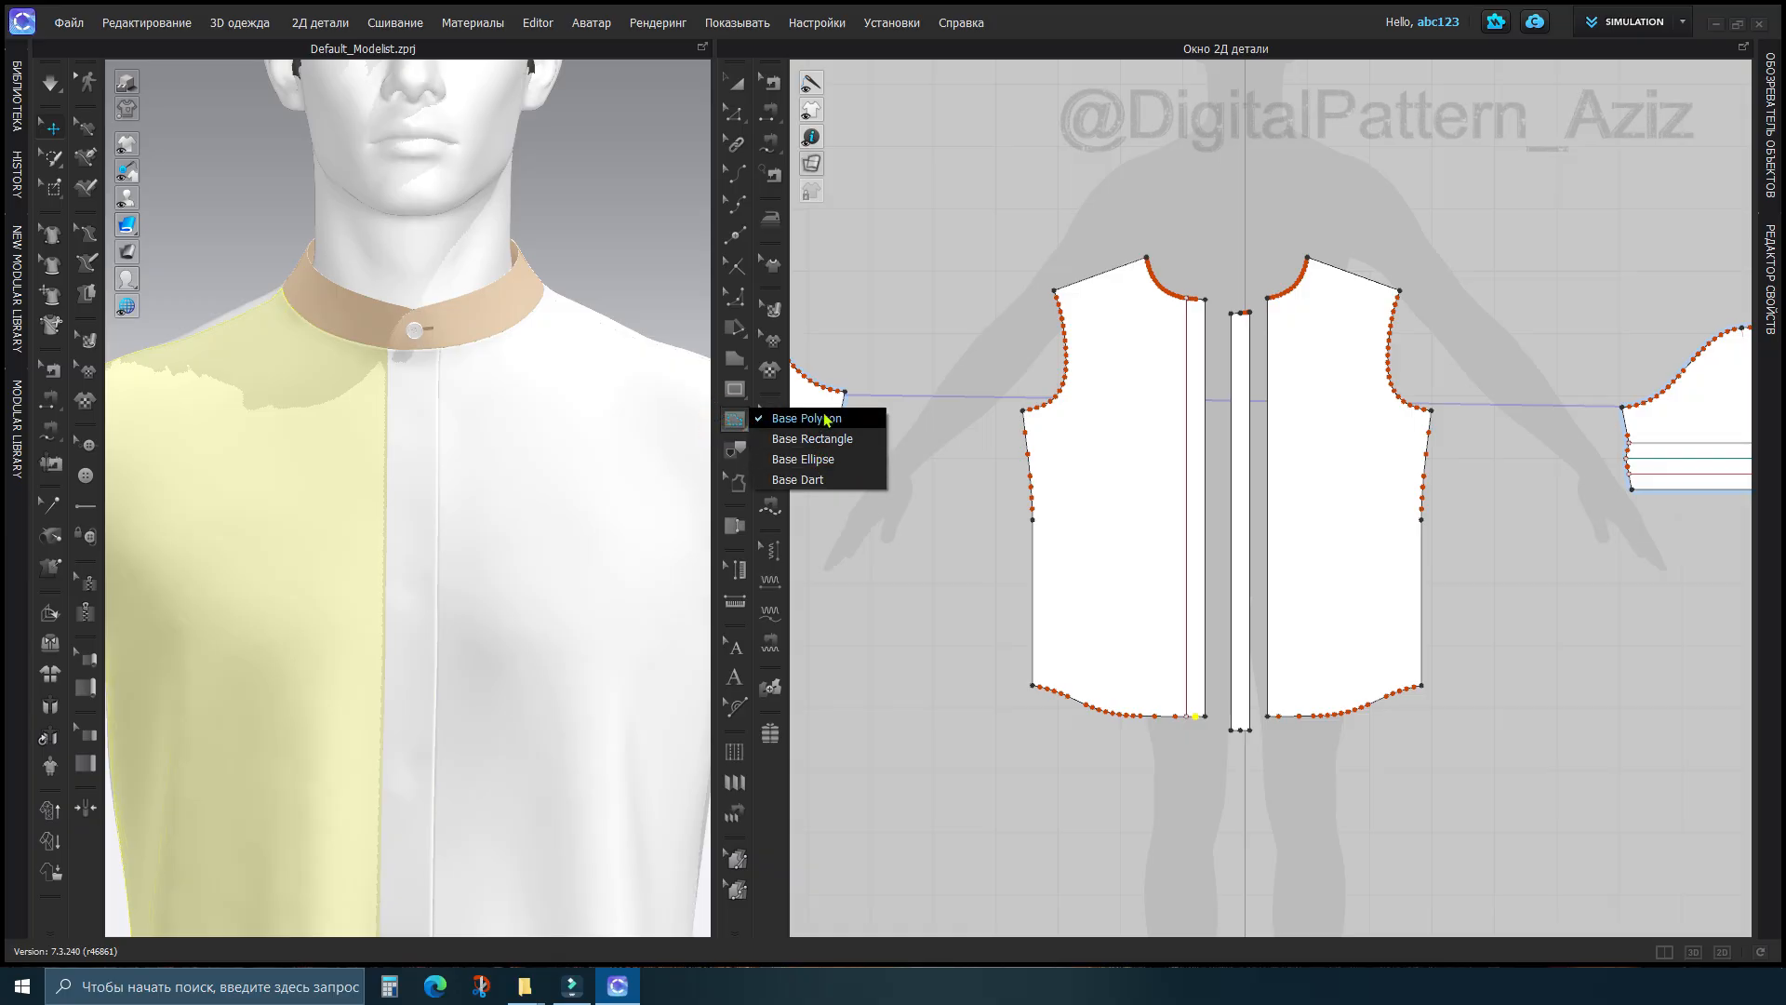
pyautogui.click(826, 420)
pyautogui.scroll(5, 1128, 766)
pyautogui.click(1479, 714)
pyautogui.scroll(1, 1470, 362)
pyautogui.moveTo(1470, 362); pyautogui.dragTo(1260, 270, button='middle')
pyautogui.scroll(1, 1283, 200)
pyautogui.moveTo(1284, 200); pyautogui.dragTo(1254, 550, button='middle')
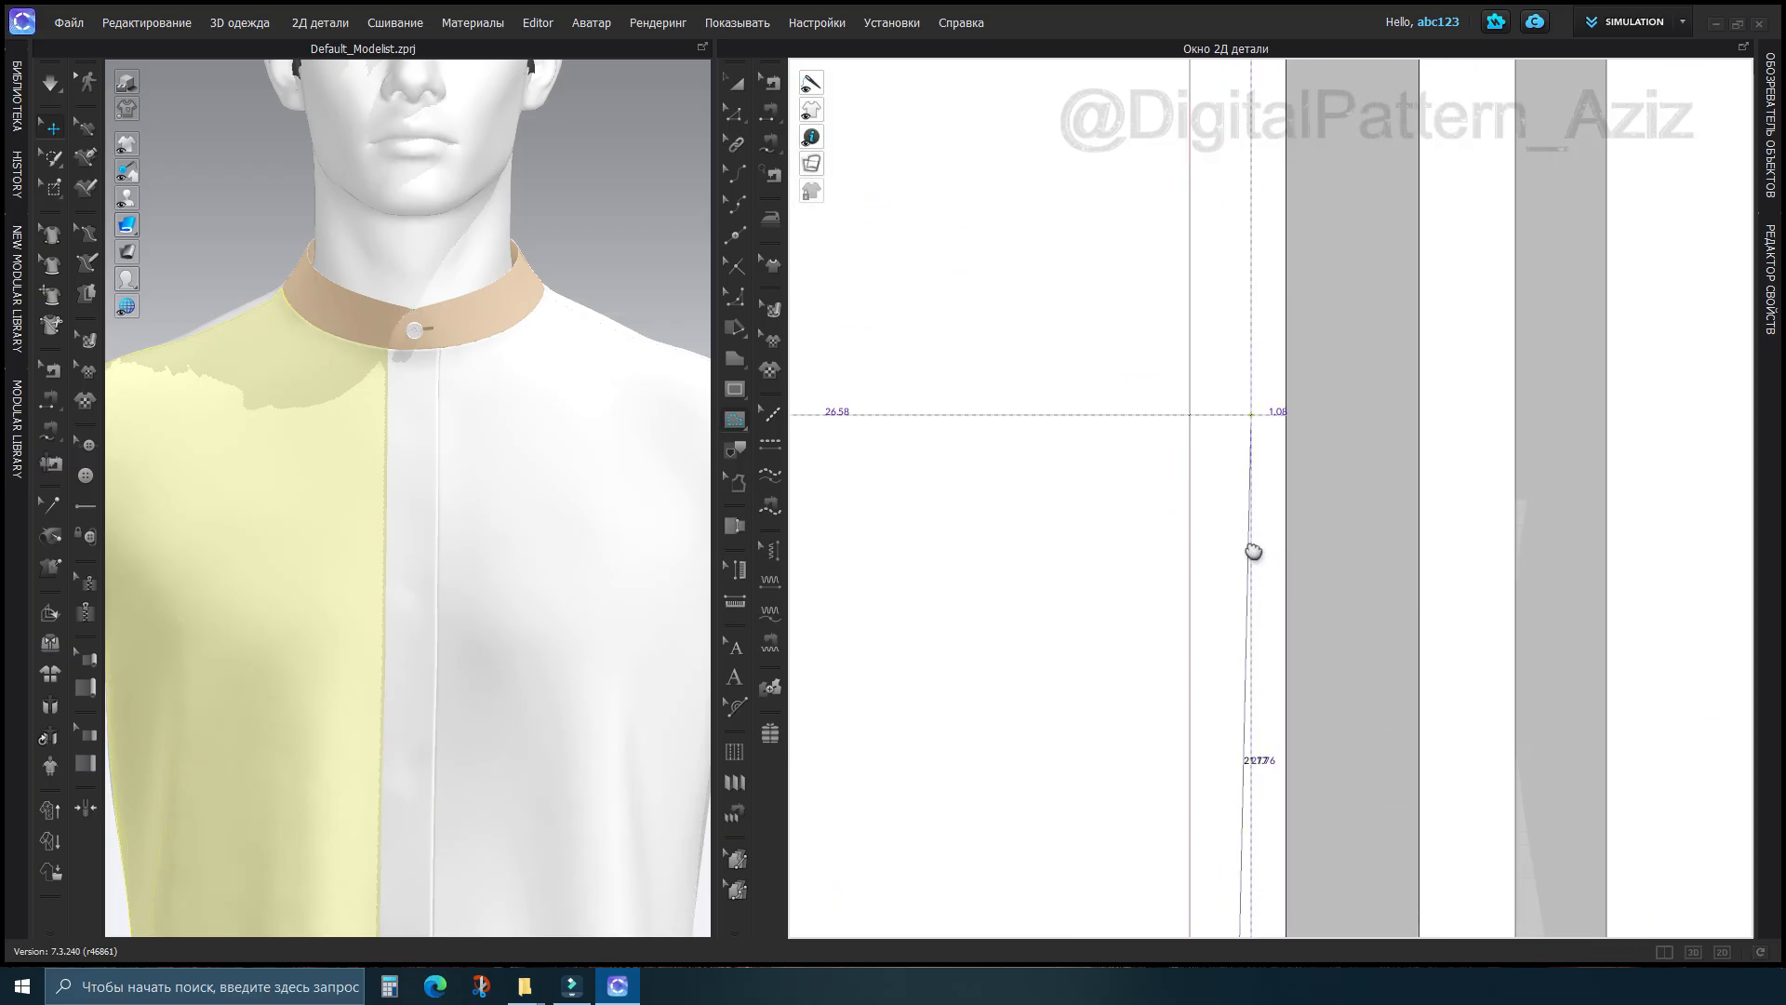
pyautogui.scroll(-2, 1219, 845)
pyautogui.scroll(-3, 1204, 478)
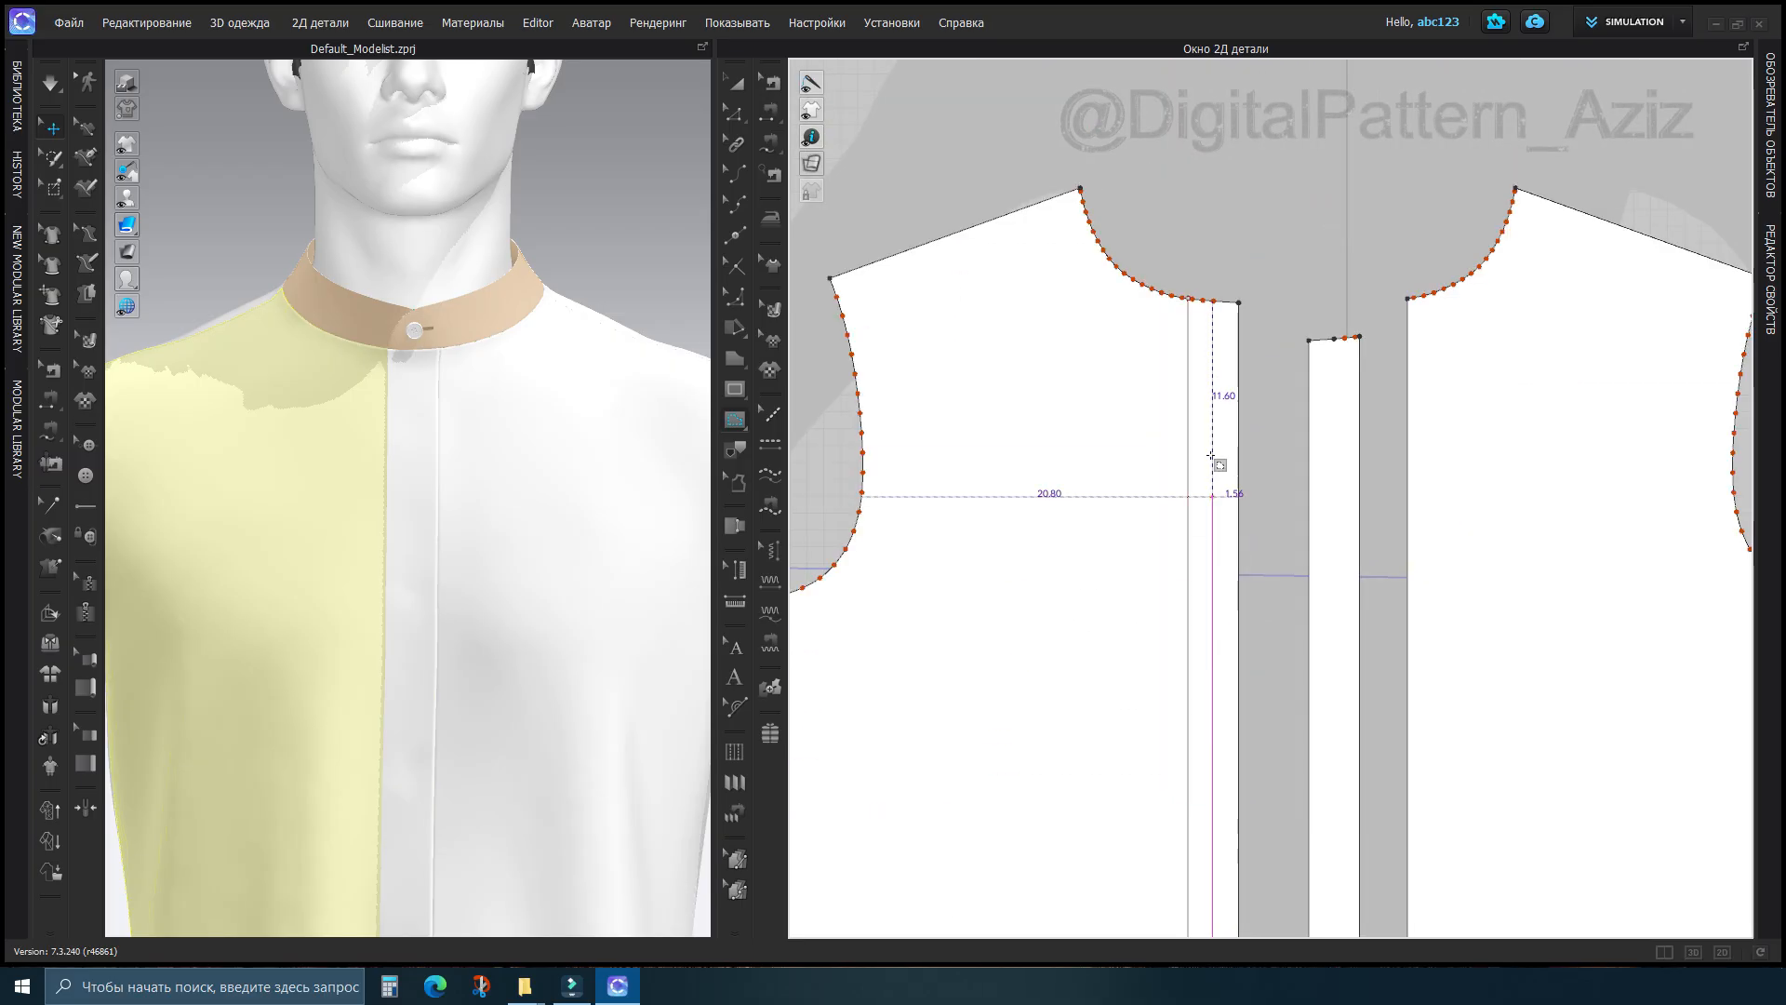
pyautogui.scroll(3, 1210, 294)
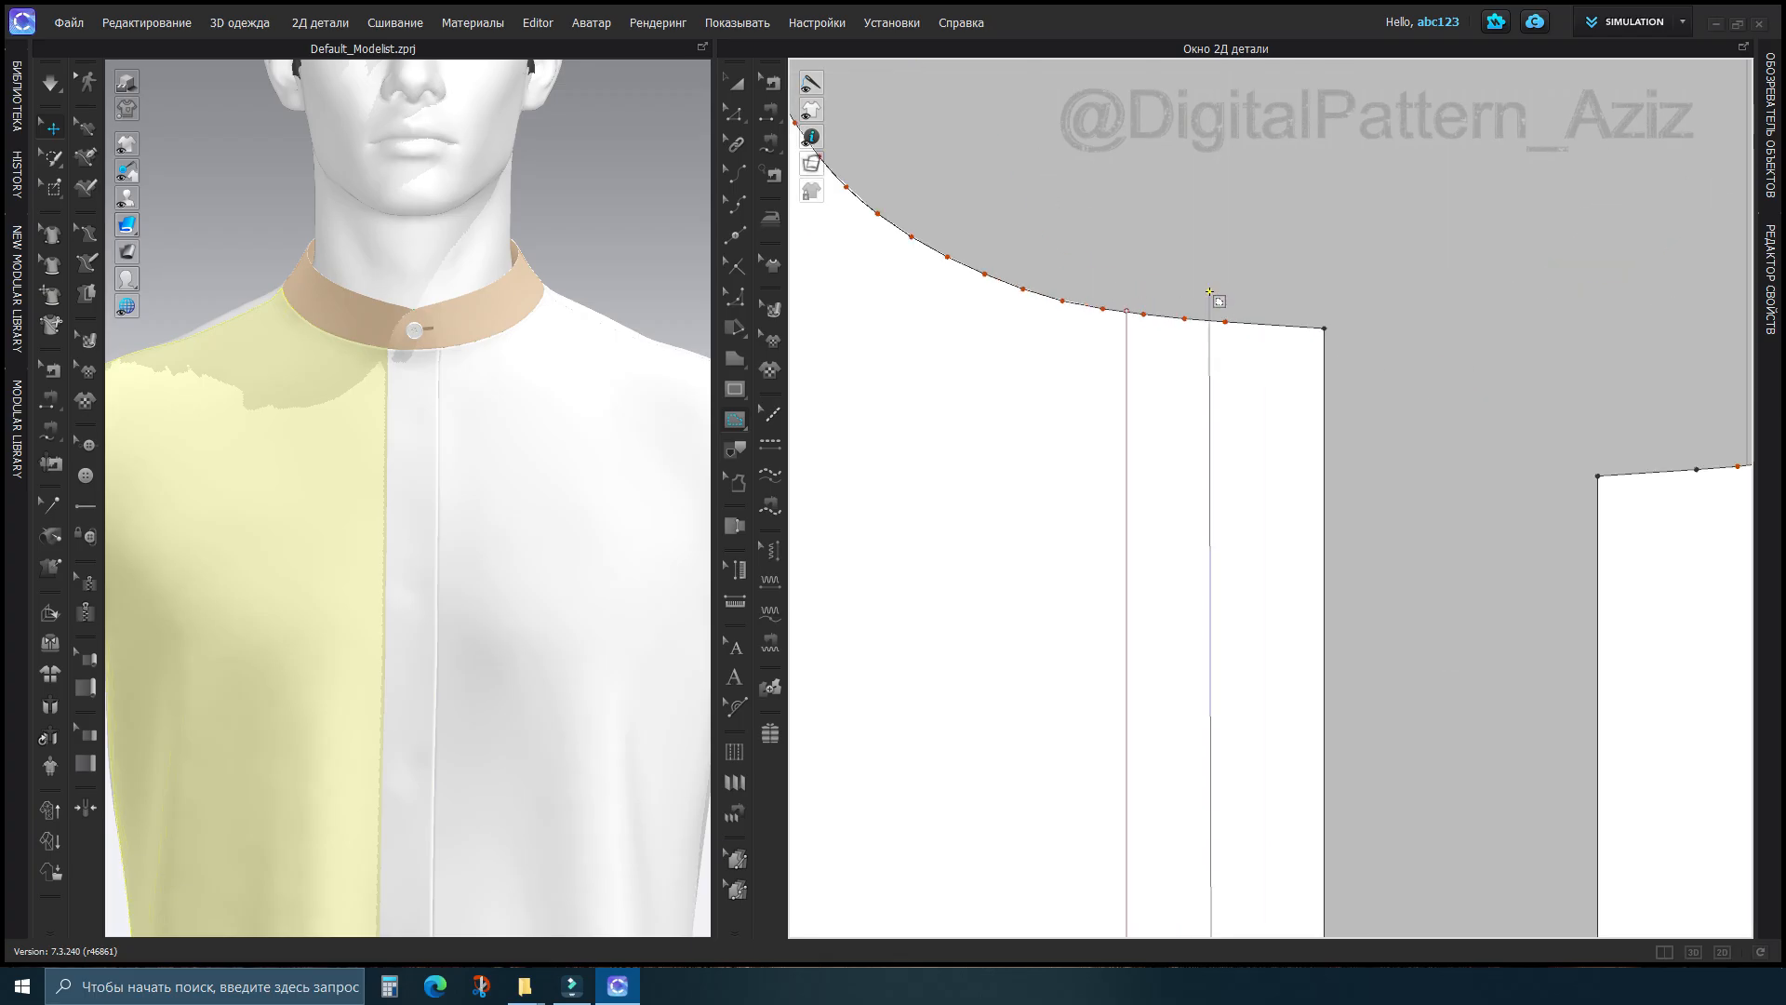
pyautogui.scroll(2, 1218, 324)
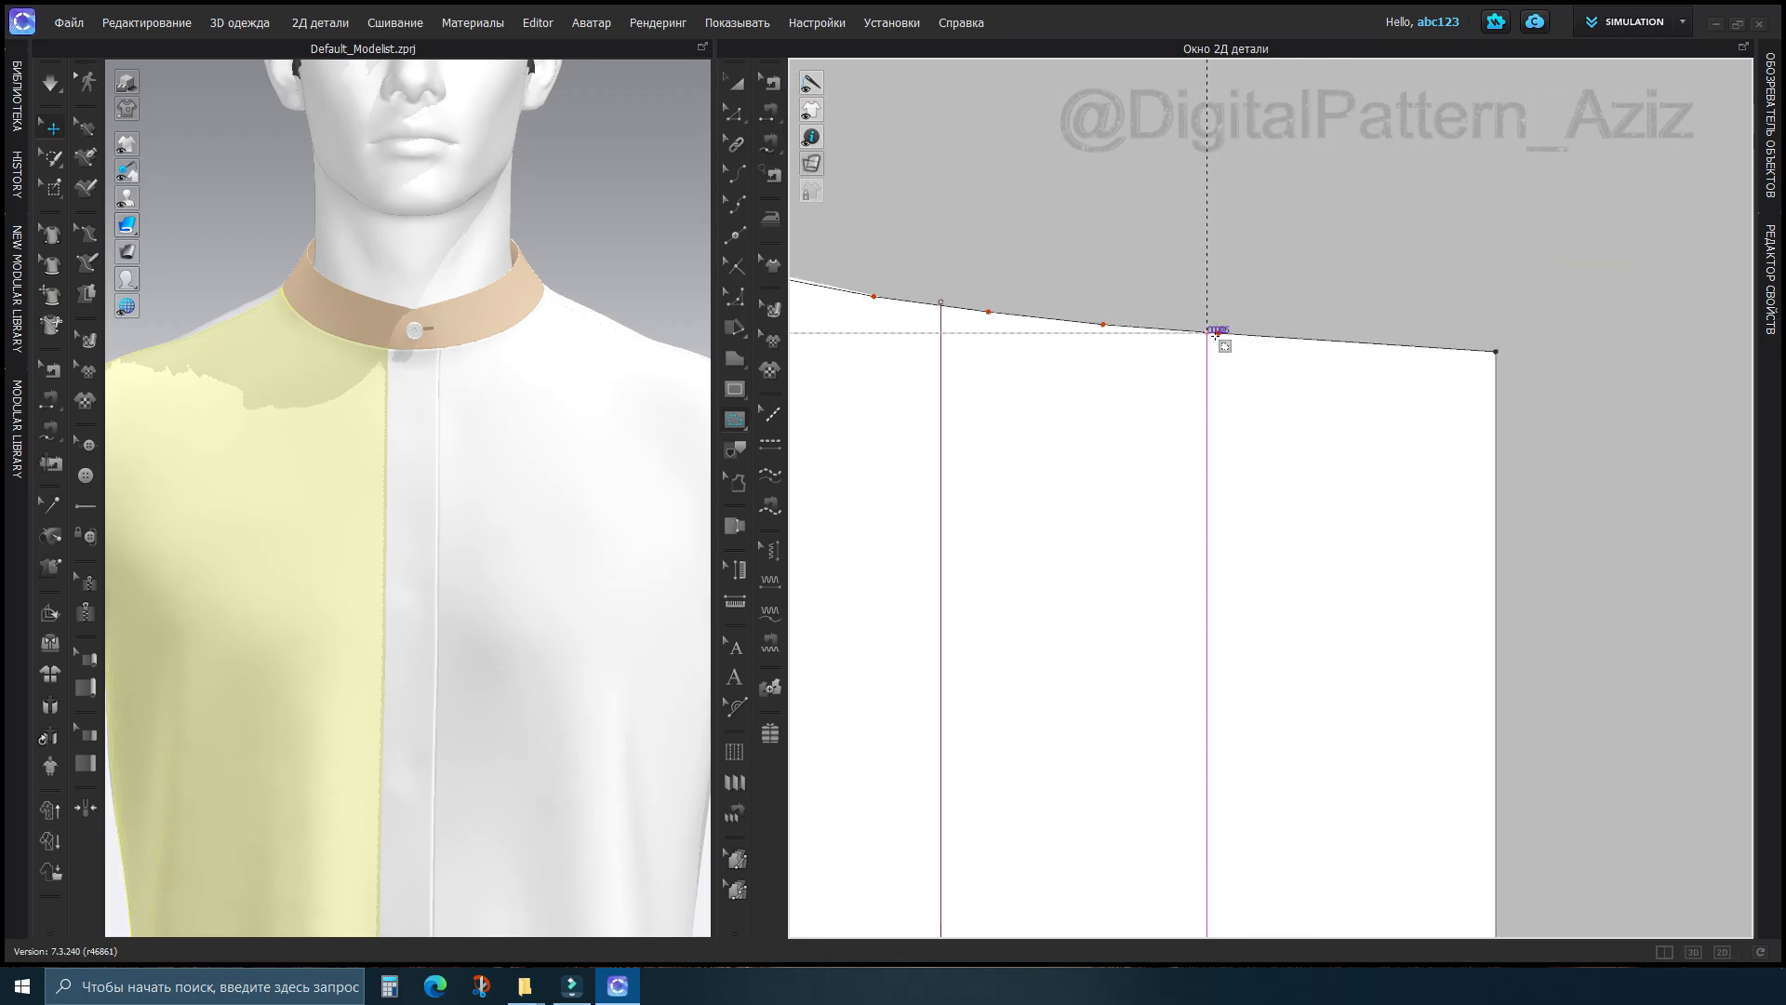
pyautogui.click(1208, 332)
# Draw a Base Polygon line down the centre of the separate placket strip, joining the midpoints of its two short ends
pyautogui.scroll(-5, 1246, 416)
pyautogui.moveTo(1255, 616); pyautogui.dragTo(1234, 410, button='middle')
pyautogui.scroll(-3, 1234, 410)
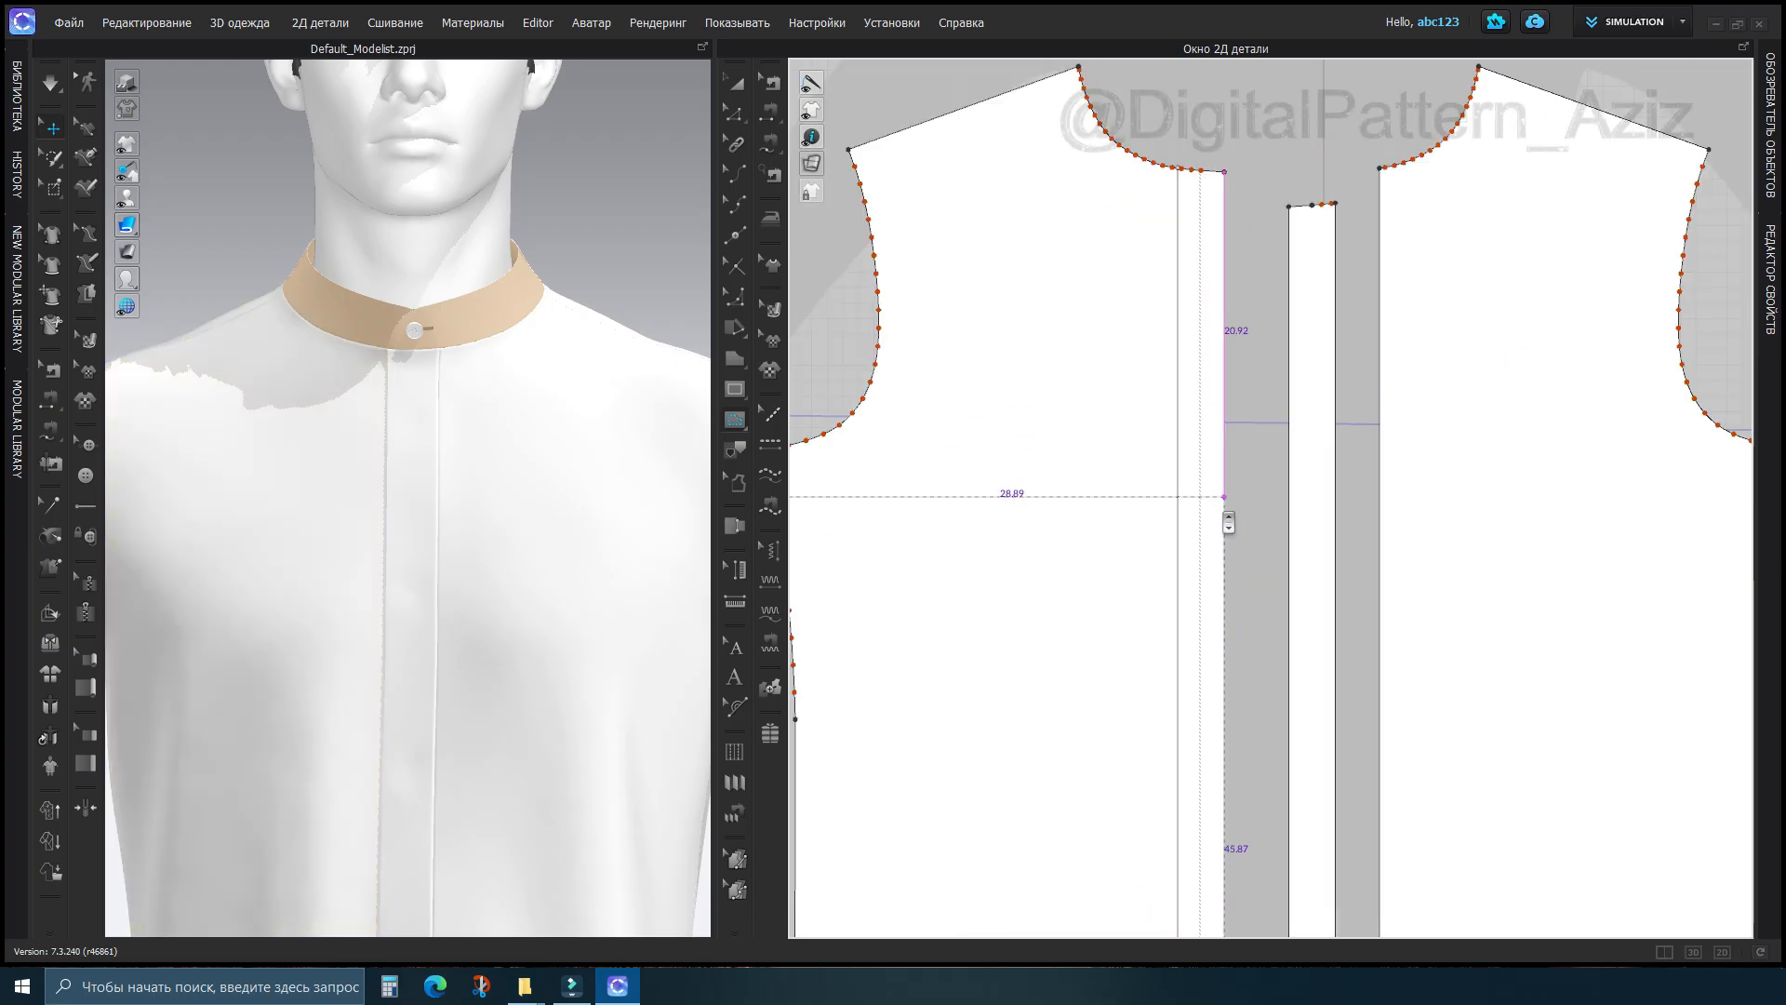
pyautogui.scroll(5, 1298, 800)
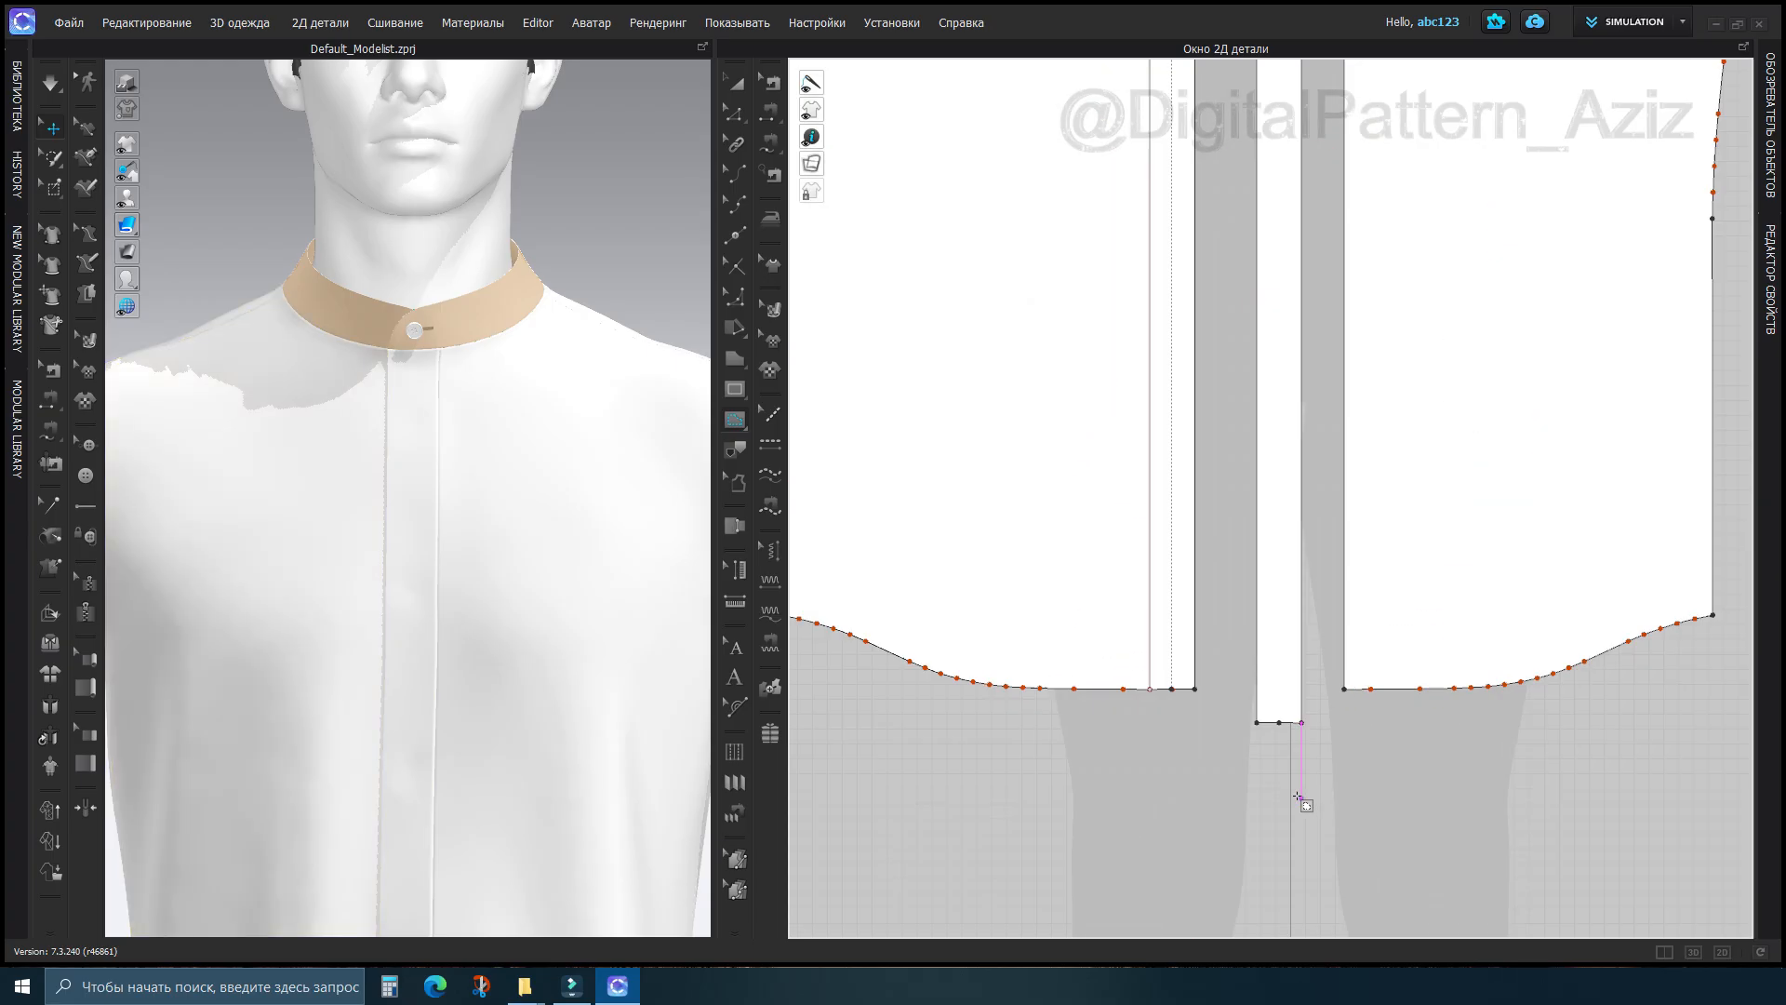
pyautogui.click(1266, 669)
pyautogui.moveTo(1244, 411); pyautogui.dragTo(1147, 982, button='middle')
pyautogui.moveTo(1252, 499); pyautogui.dragTo(1267, 654, button='middle')
pyautogui.scroll(-2, 1266, 654)
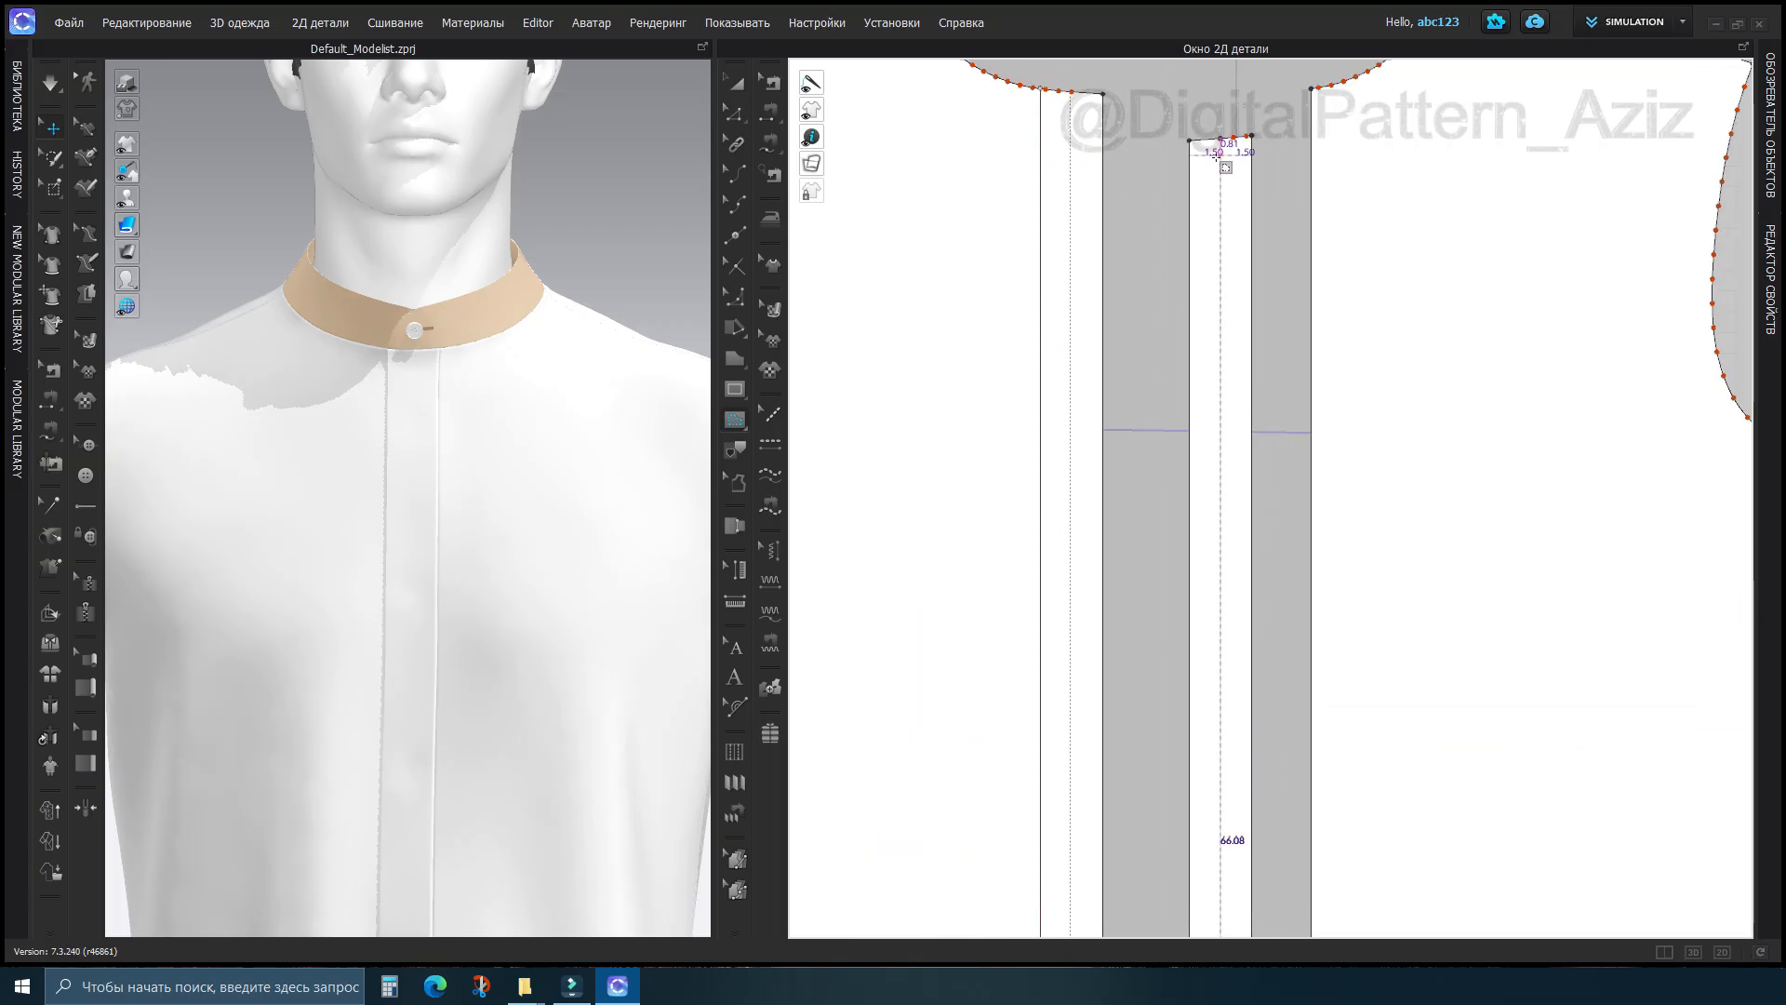
pyautogui.click(1221, 138)
# Inspect the upper and lower ends of the placket strip and the new baselines on both pieces
pyautogui.scroll(2, 1328, 562)
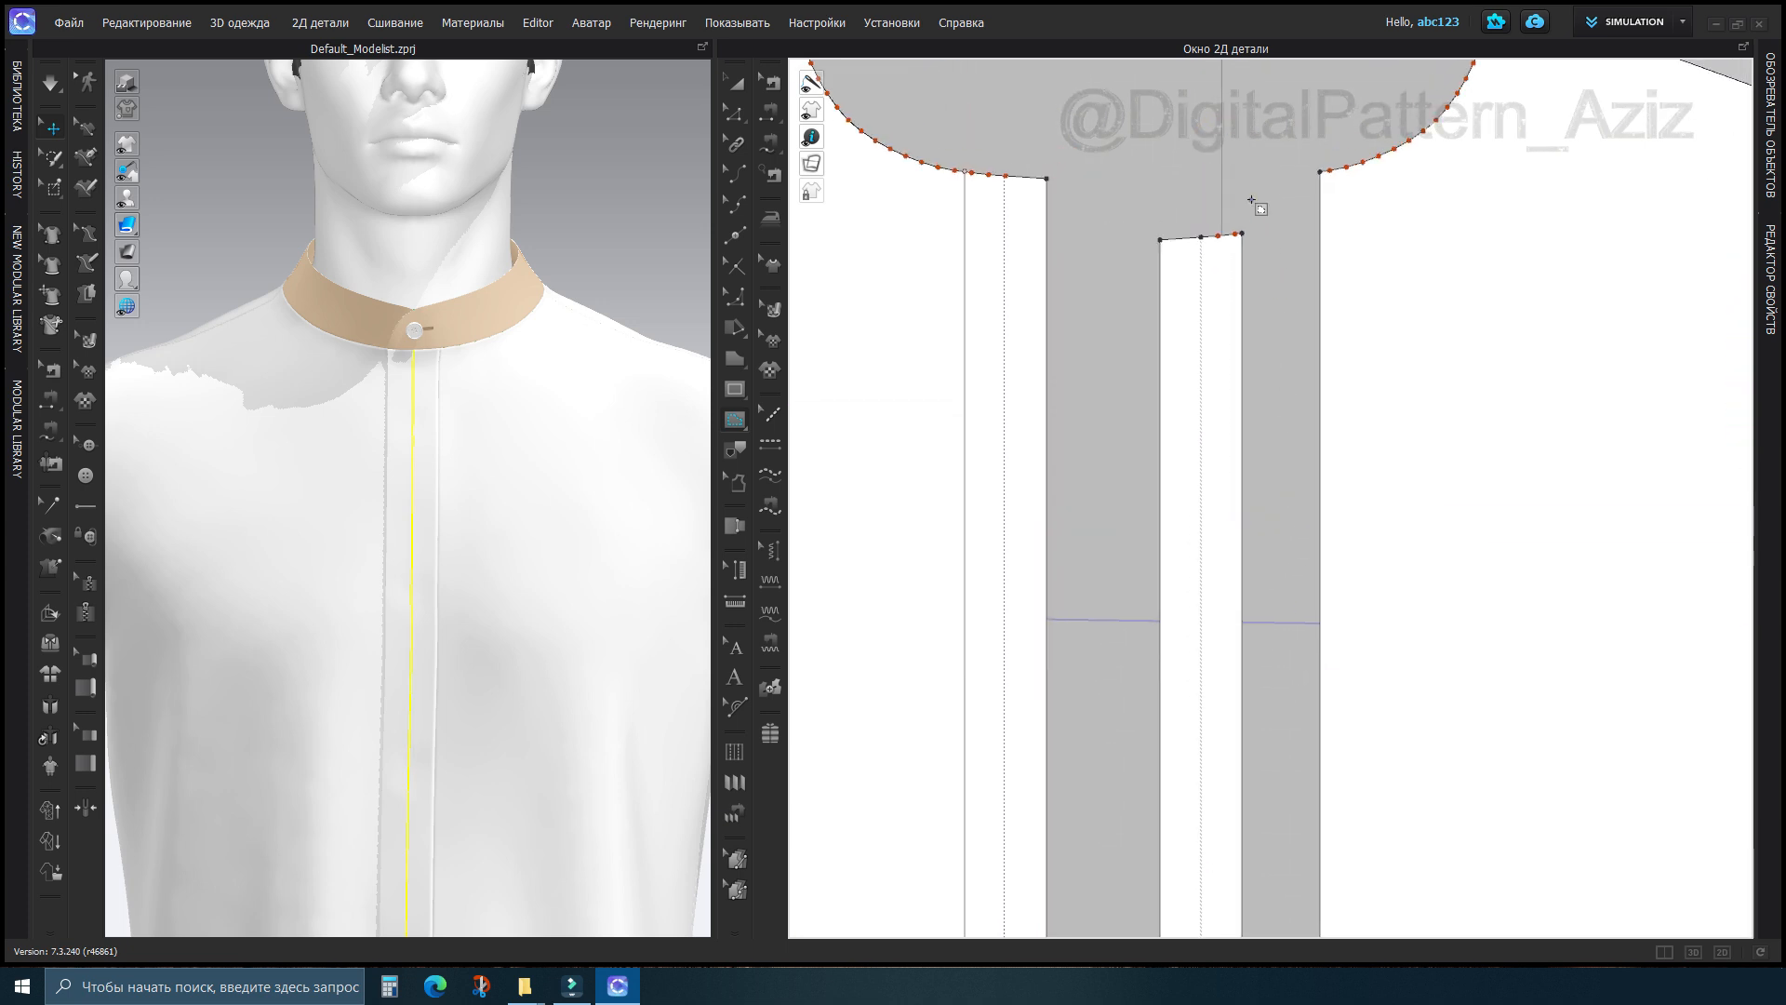
pyautogui.scroll(3, 1253, 200)
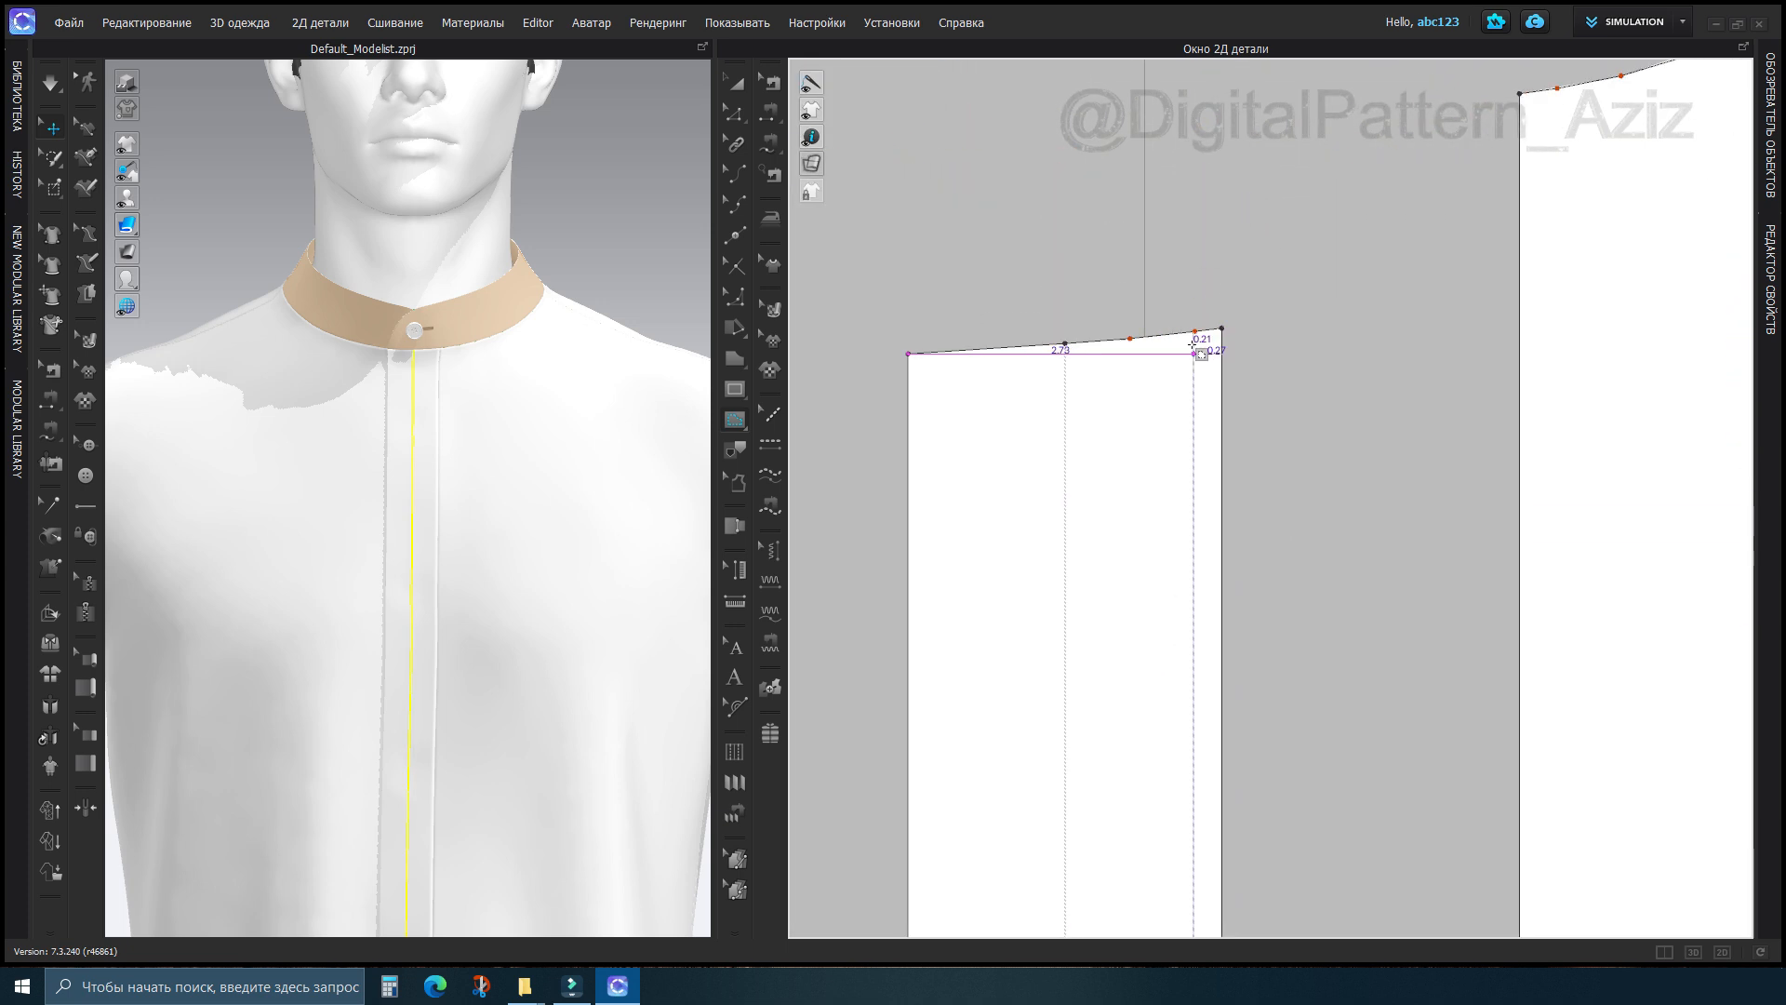
pyautogui.scroll(-5, 1216, 506)
pyautogui.scroll(4, 1243, 758)
pyautogui.scroll(1, 1190, 651)
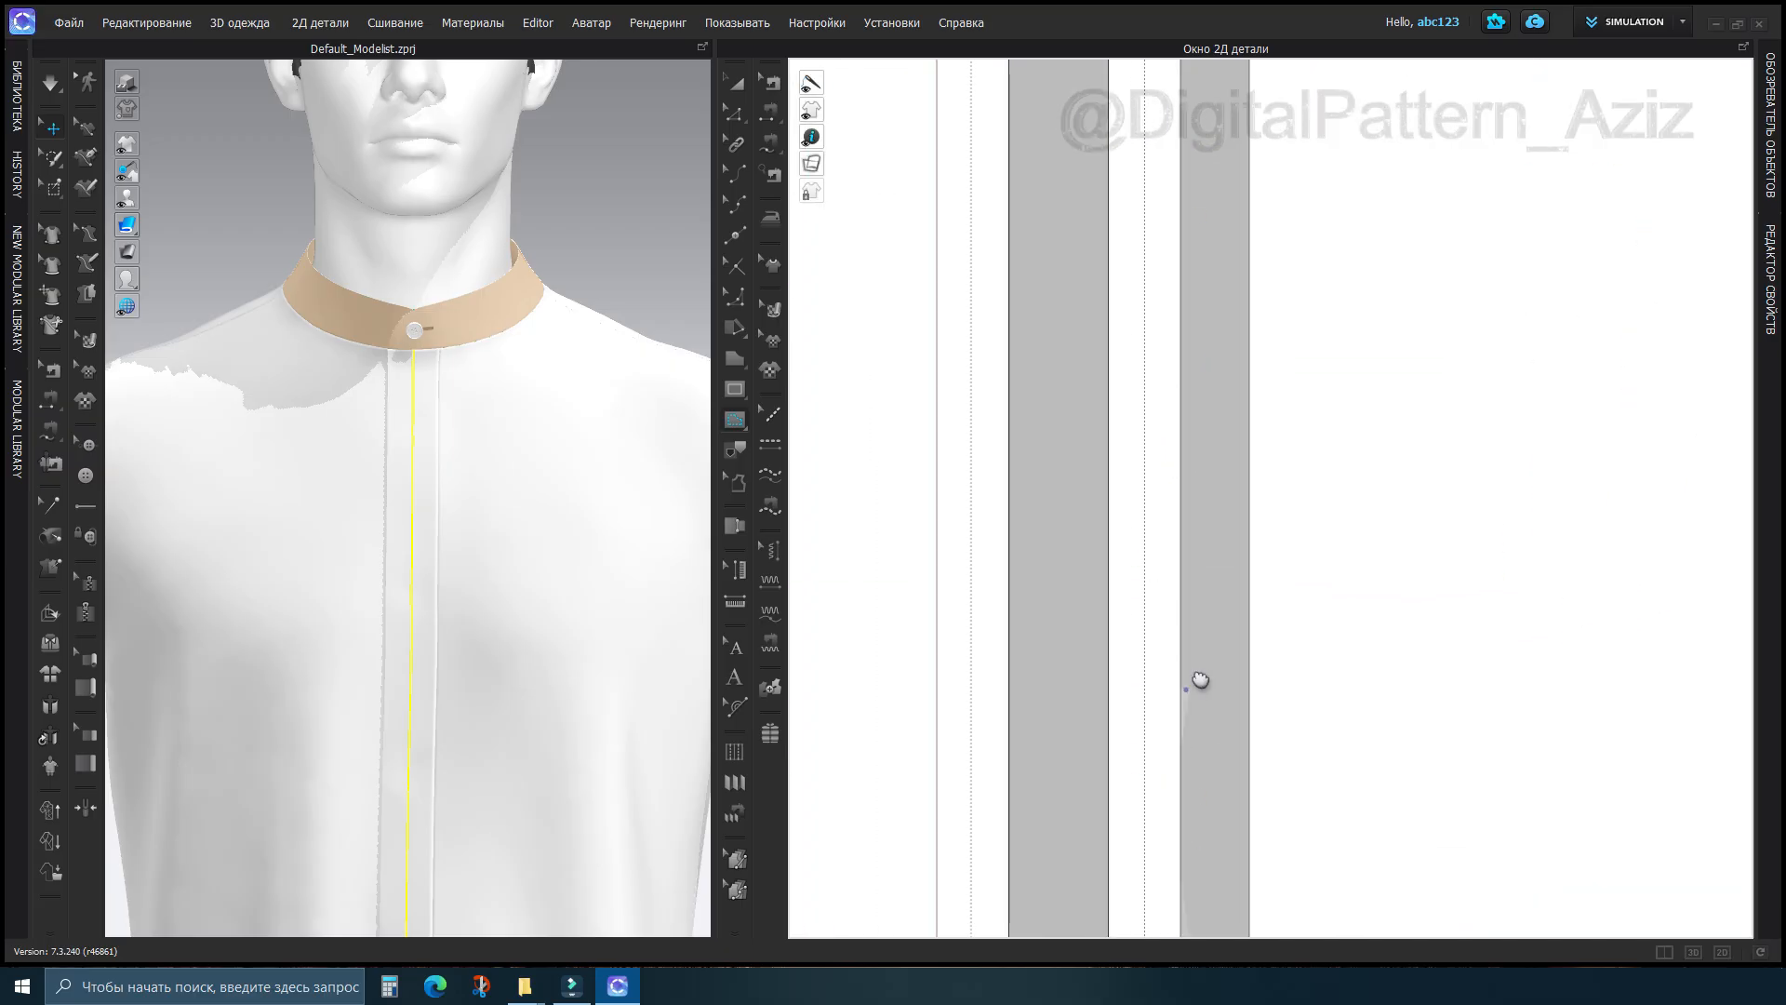
pyautogui.scroll(-2, 1214, 261)
pyautogui.scroll(3, 1191, 595)
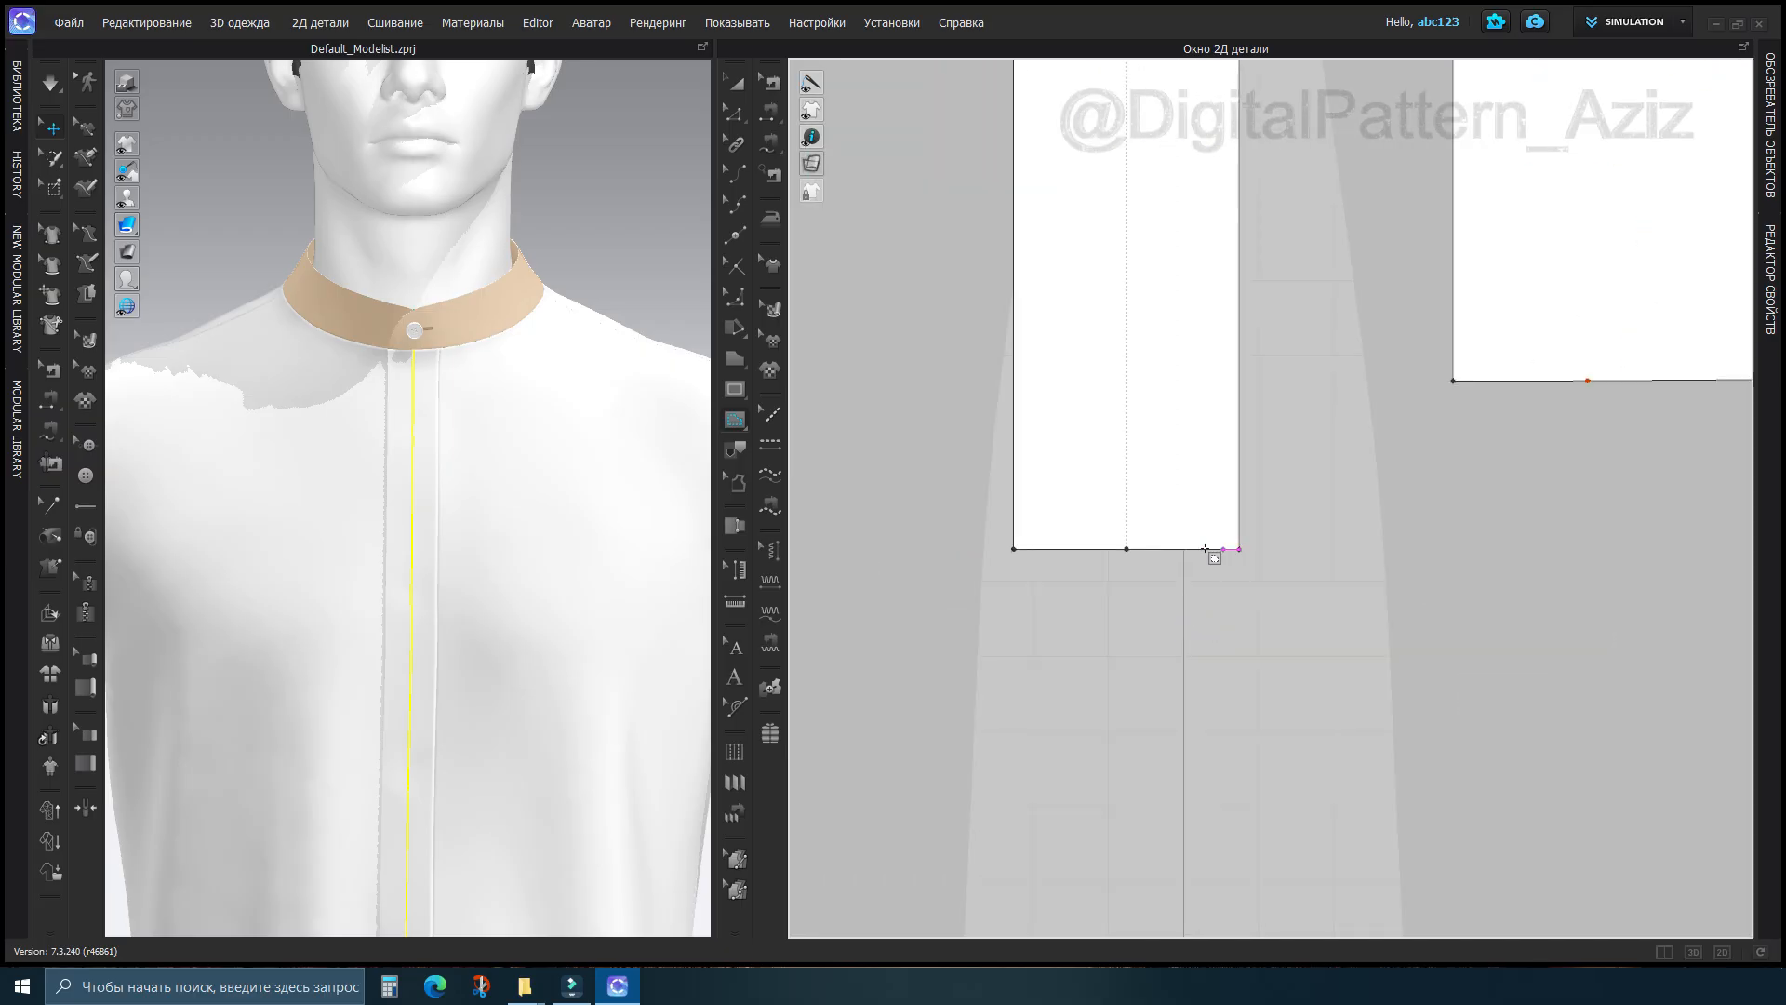
pyautogui.scroll(-4, 1219, 596)
pyautogui.moveTo(1171, 571); pyautogui.dragTo(1160, 585, button='middle')
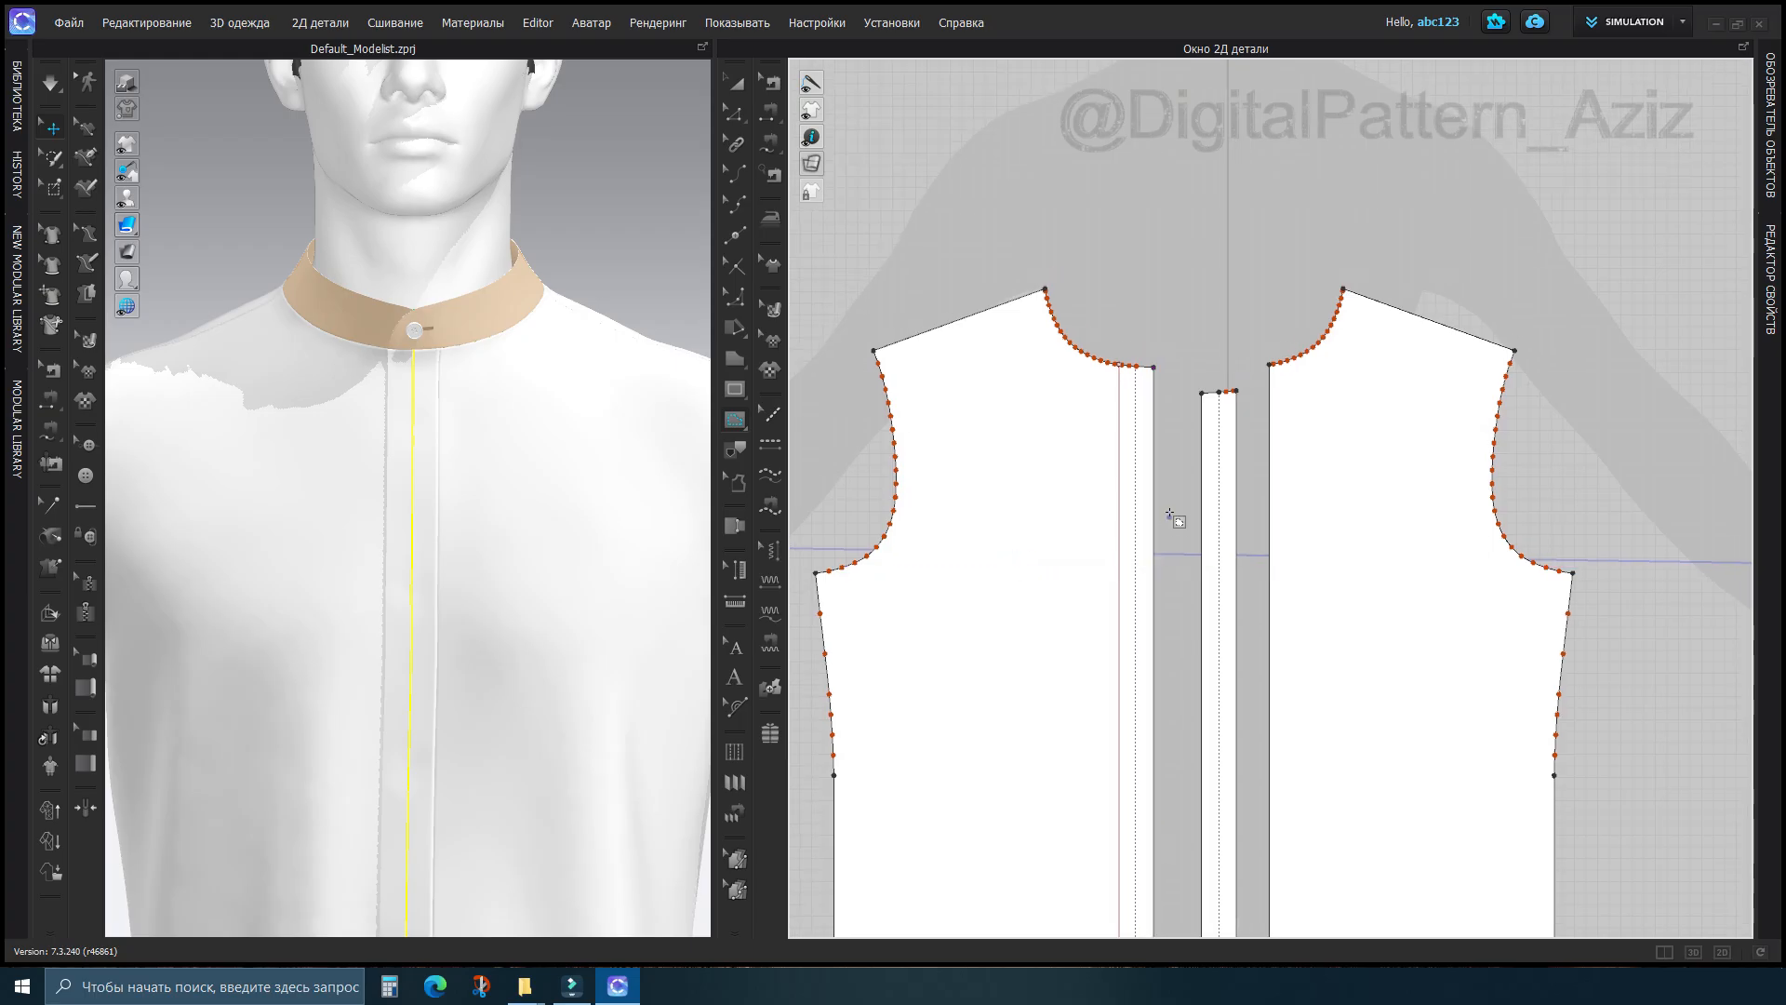
pyautogui.scroll(3, 1241, 474)
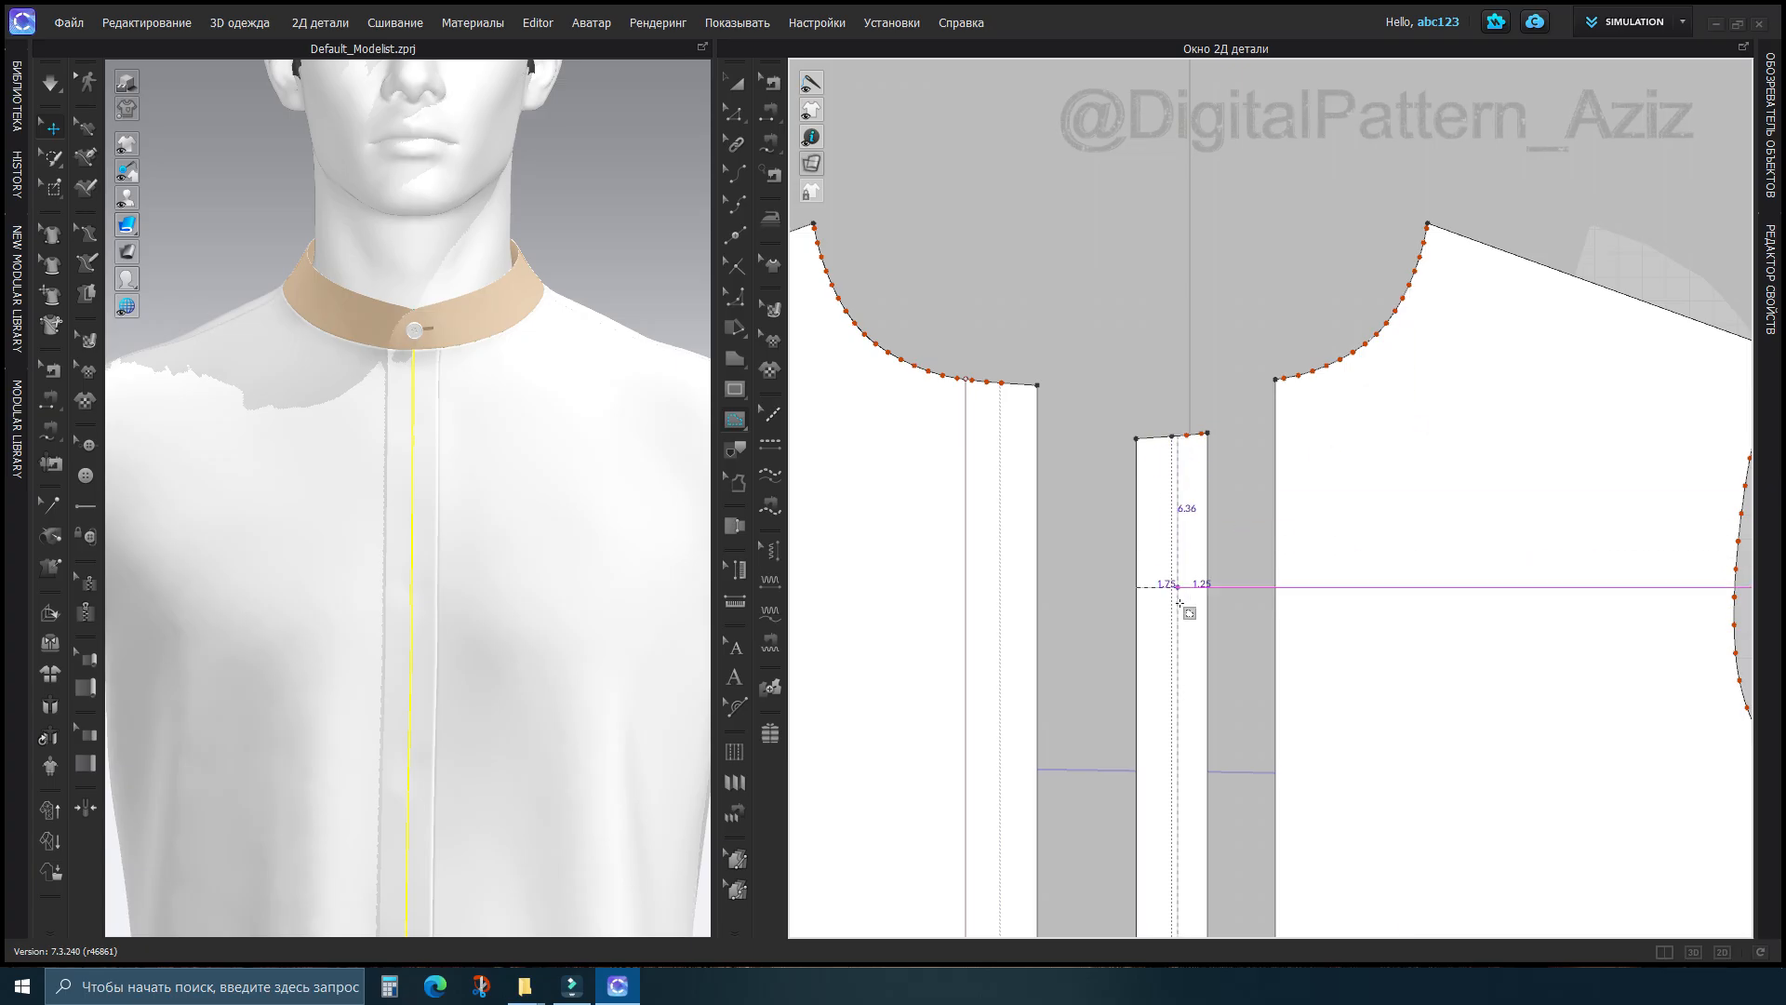
# Select the placket strip and the front piece in turn to check their centre baselines, and clear the selection
pyautogui.rightClick(1011, 569)
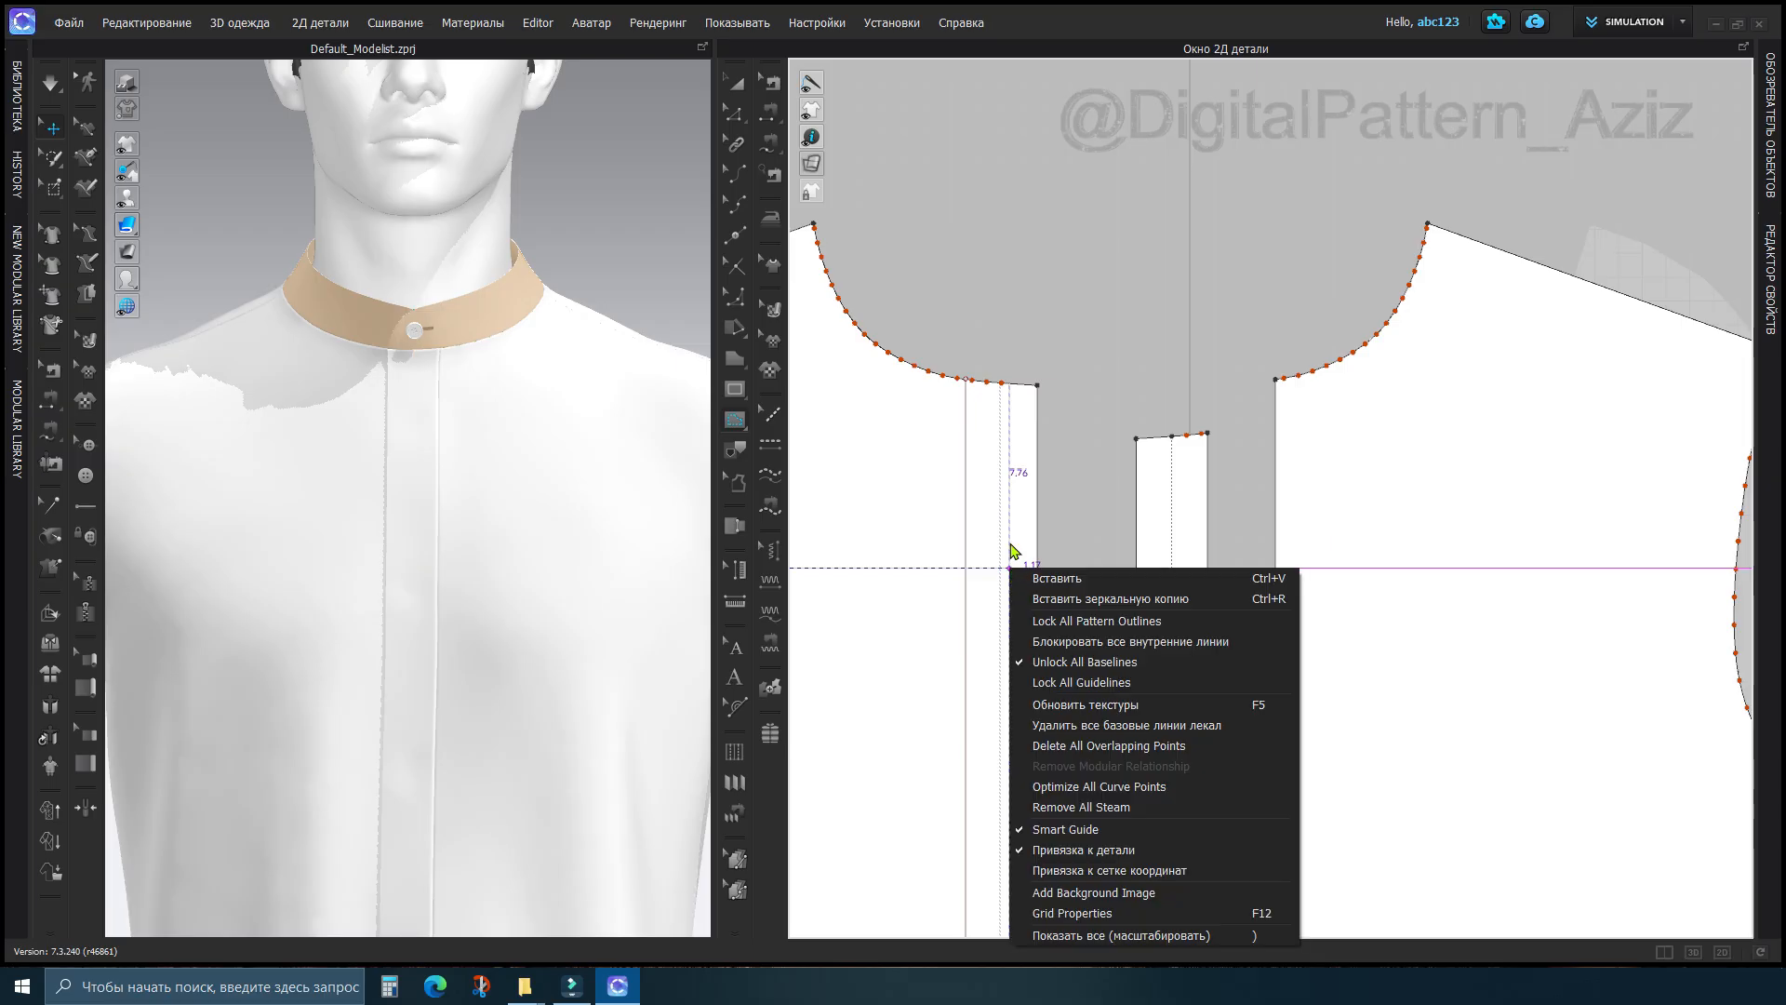
pyautogui.click(47, 135)
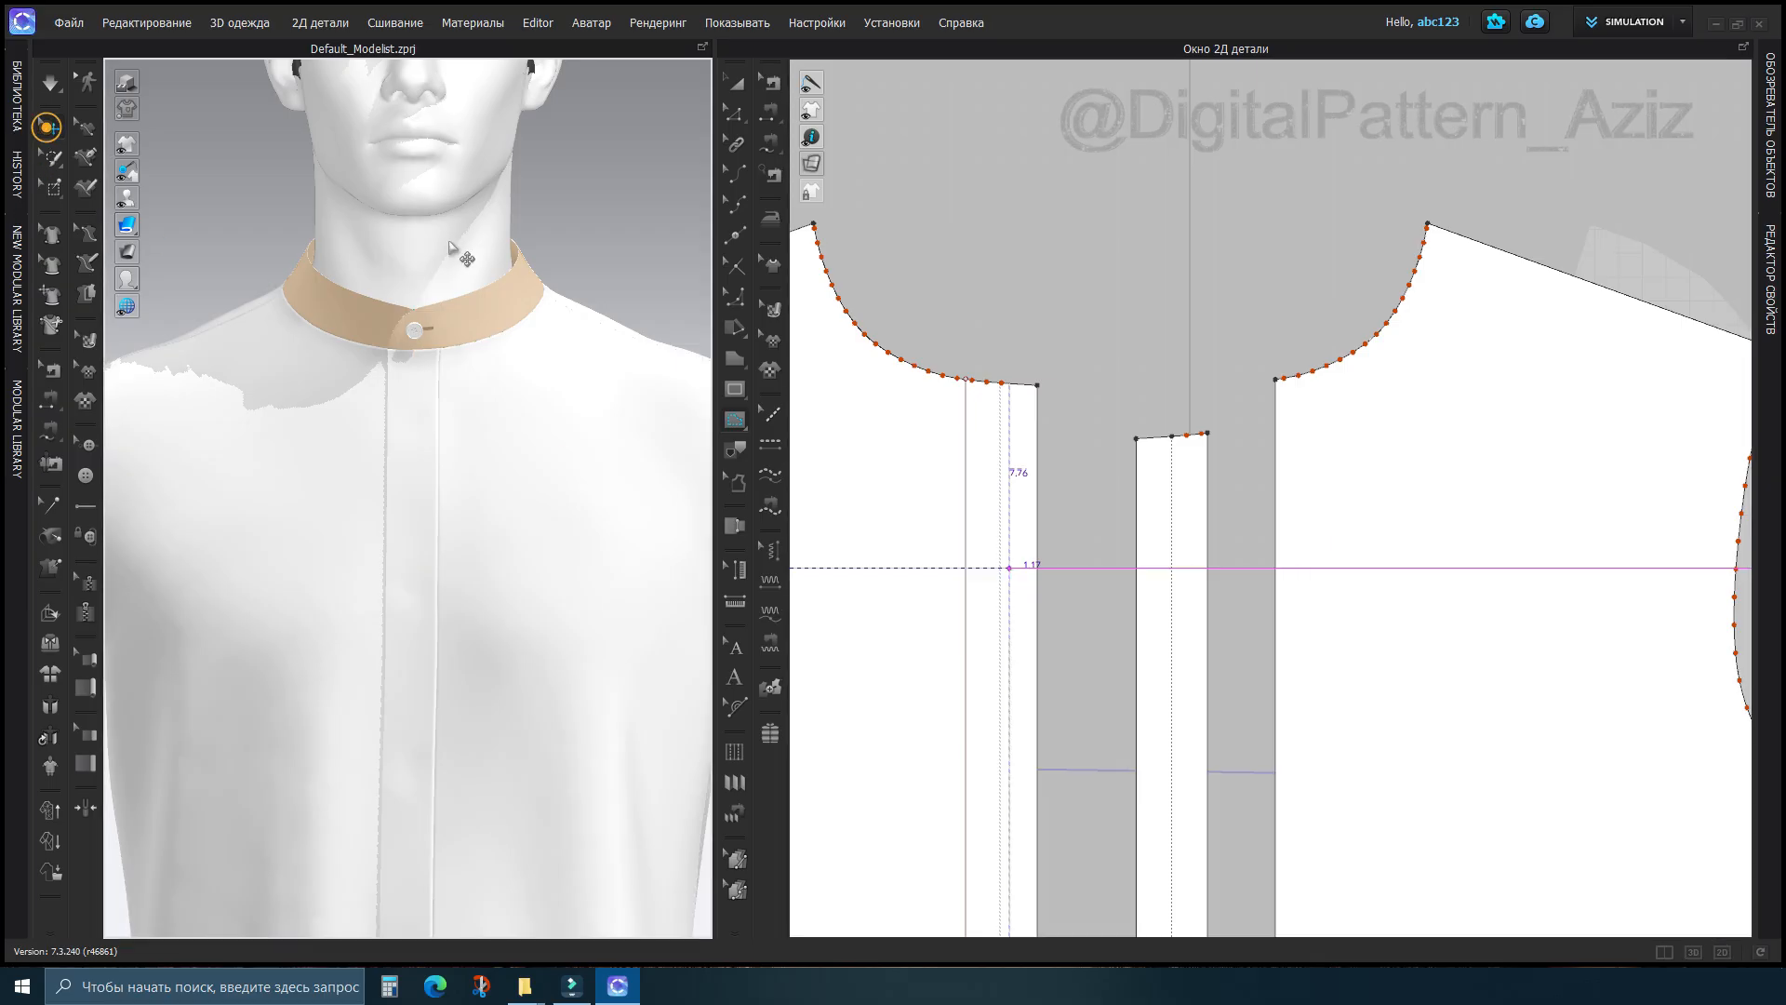
pyautogui.click(734, 84)
pyautogui.click(1178, 551)
pyautogui.click(1179, 552)
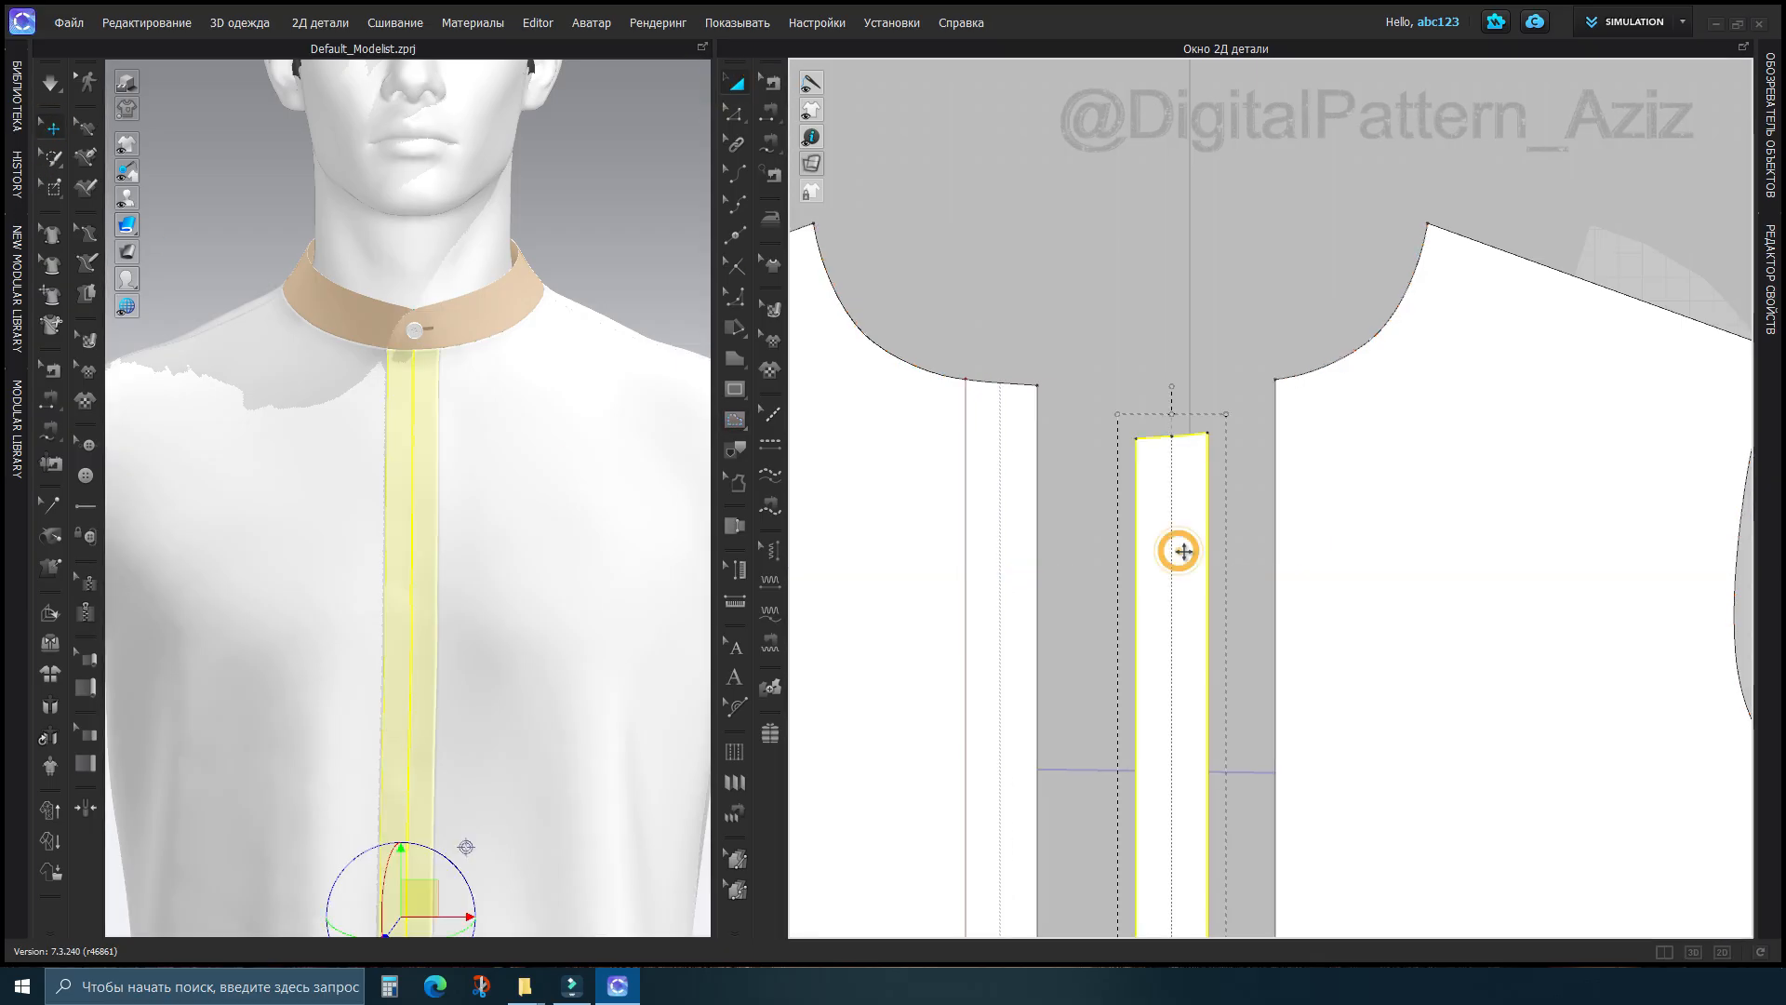
pyautogui.click(942, 564)
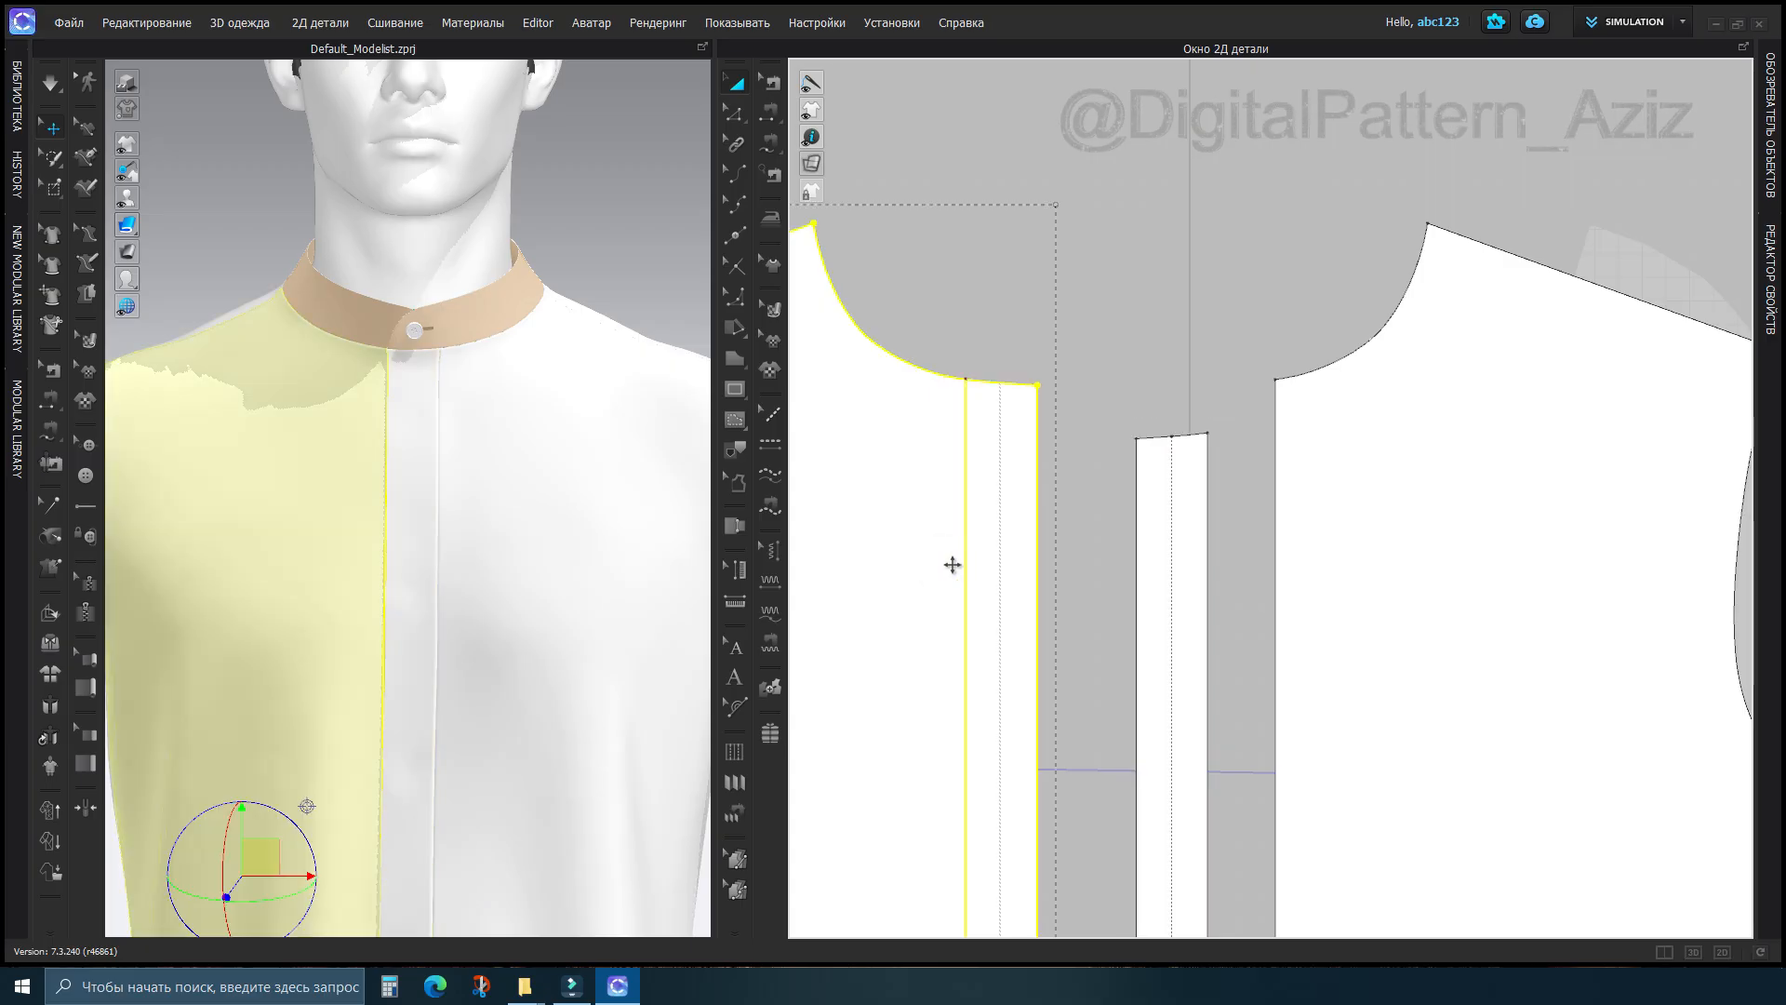
pyautogui.scroll(-3, 1096, 549)
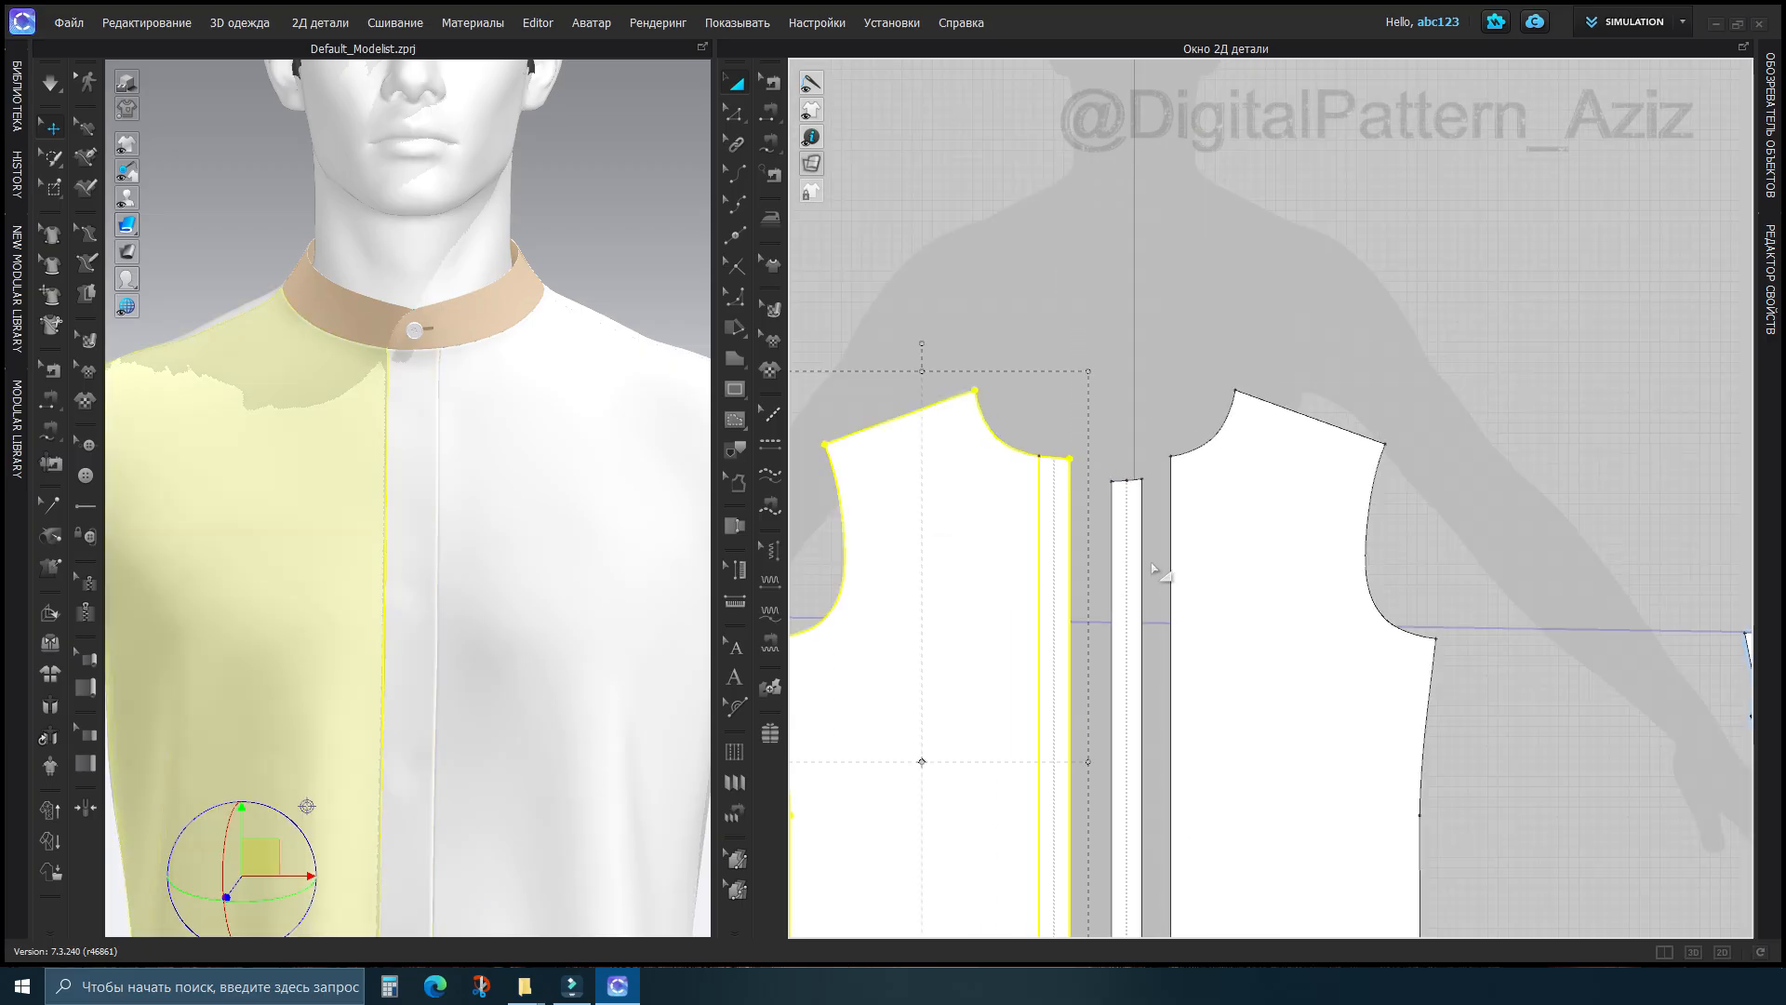
pyautogui.scroll(-2, 1188, 398)
pyautogui.click(1188, 398)
pyautogui.scroll(5, 1029, 578)
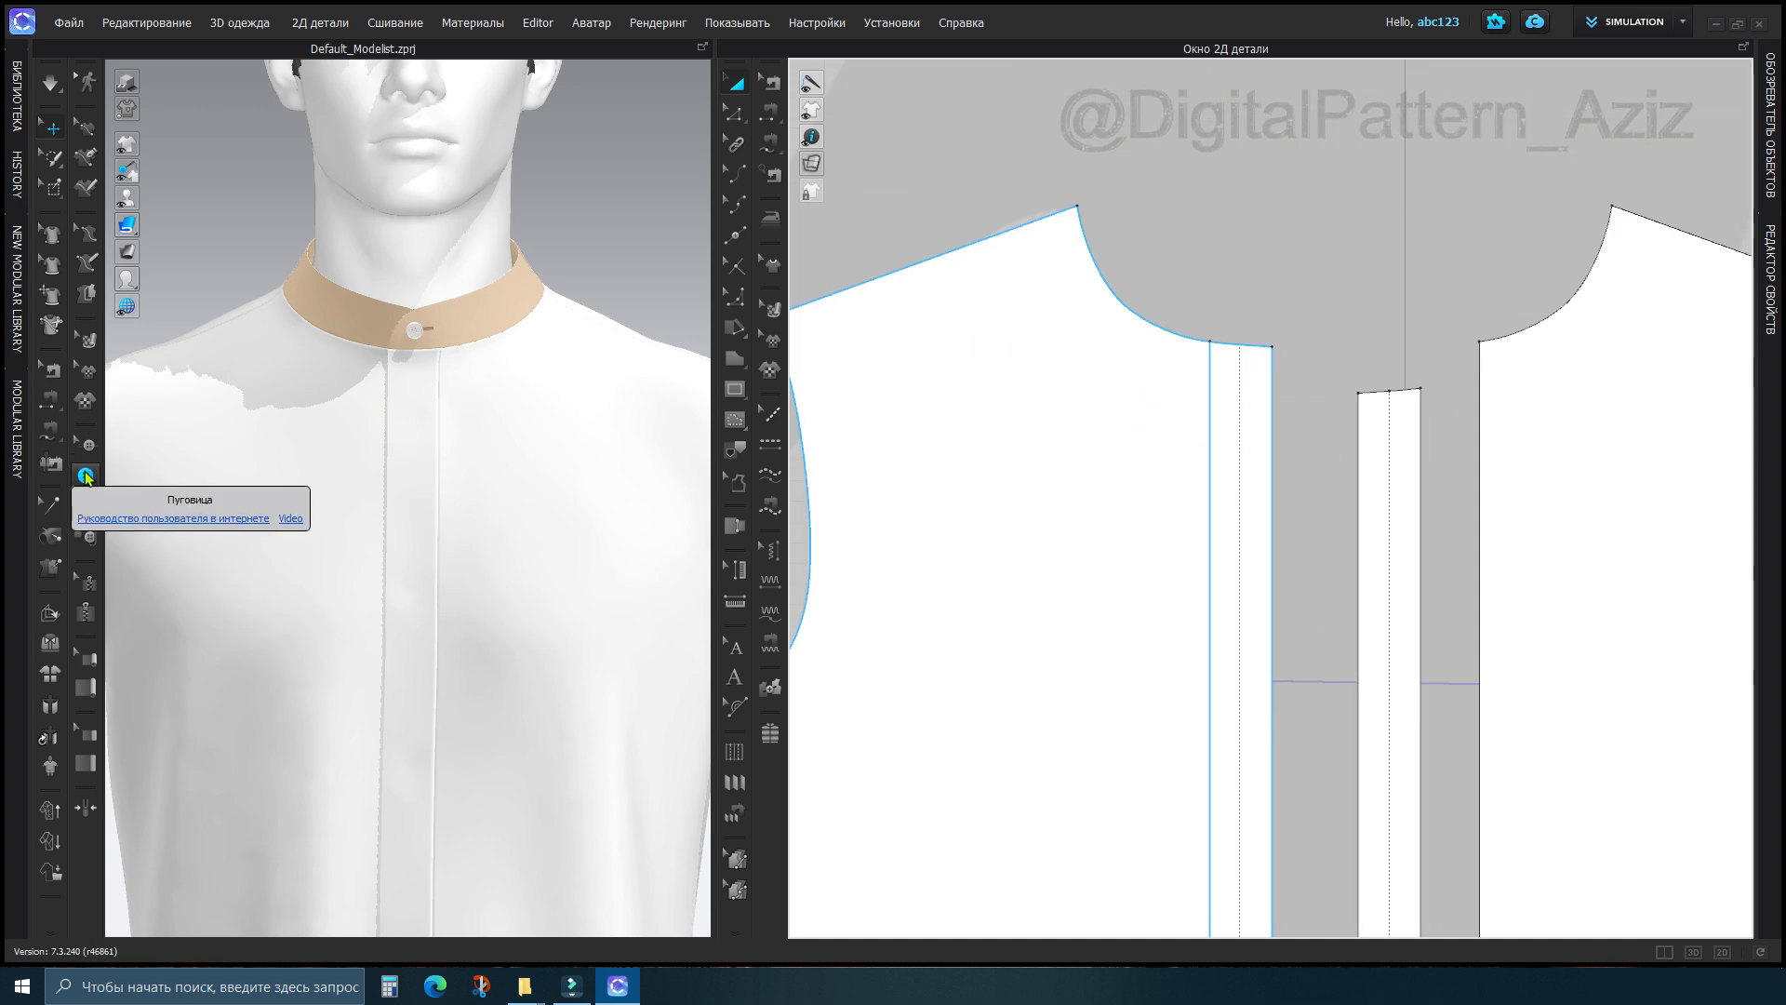
# Place a button on the front piece's centre baseline, with its distance from the upper edge set to 3 cm
pyautogui.click(86, 477)
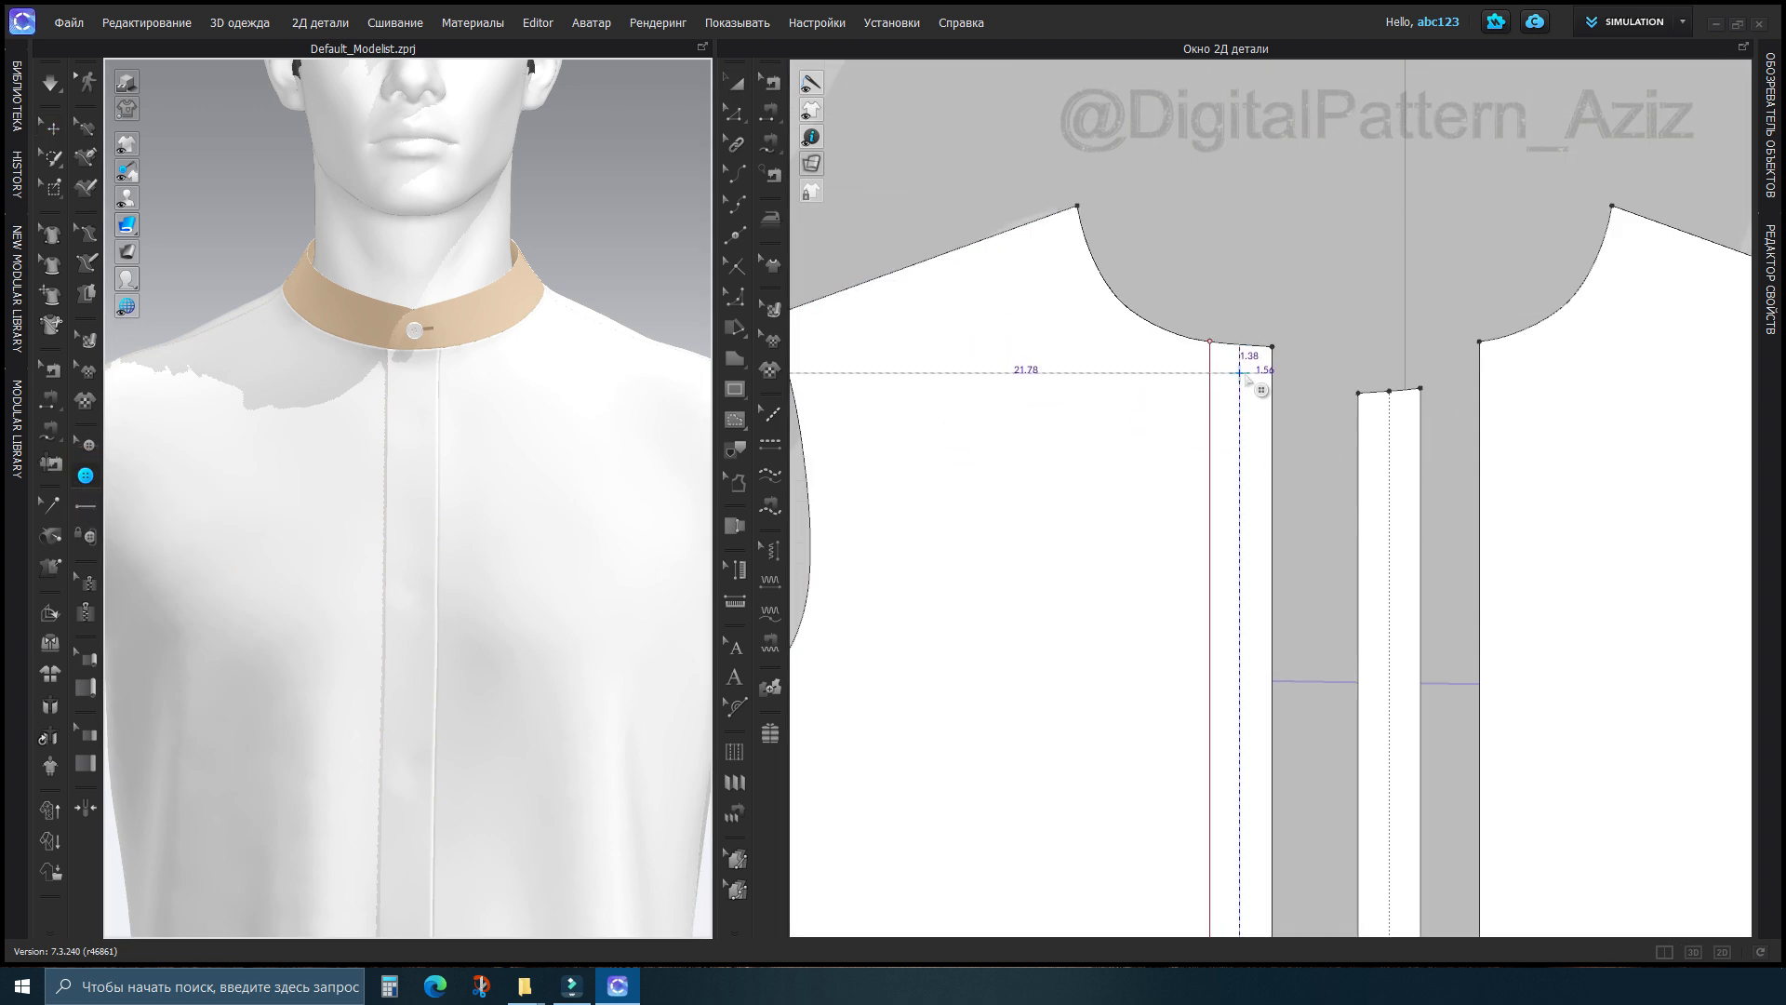
pyautogui.click(1239, 438)
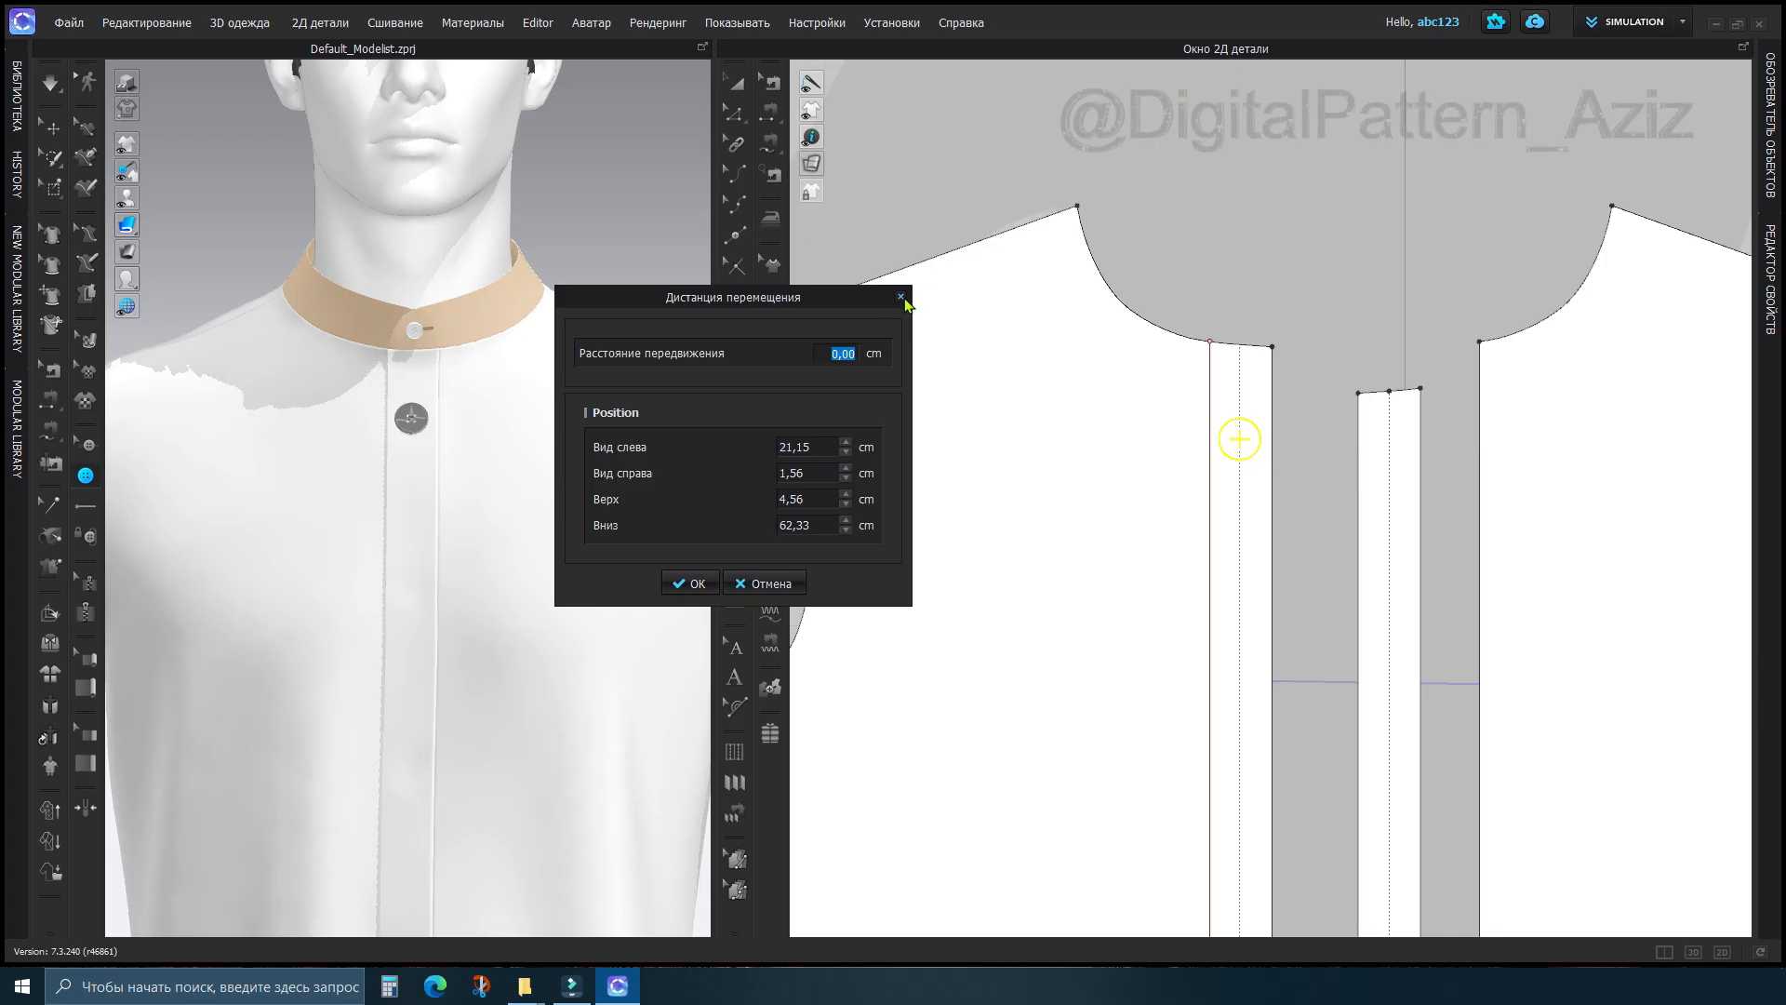
pyautogui.click(900, 297)
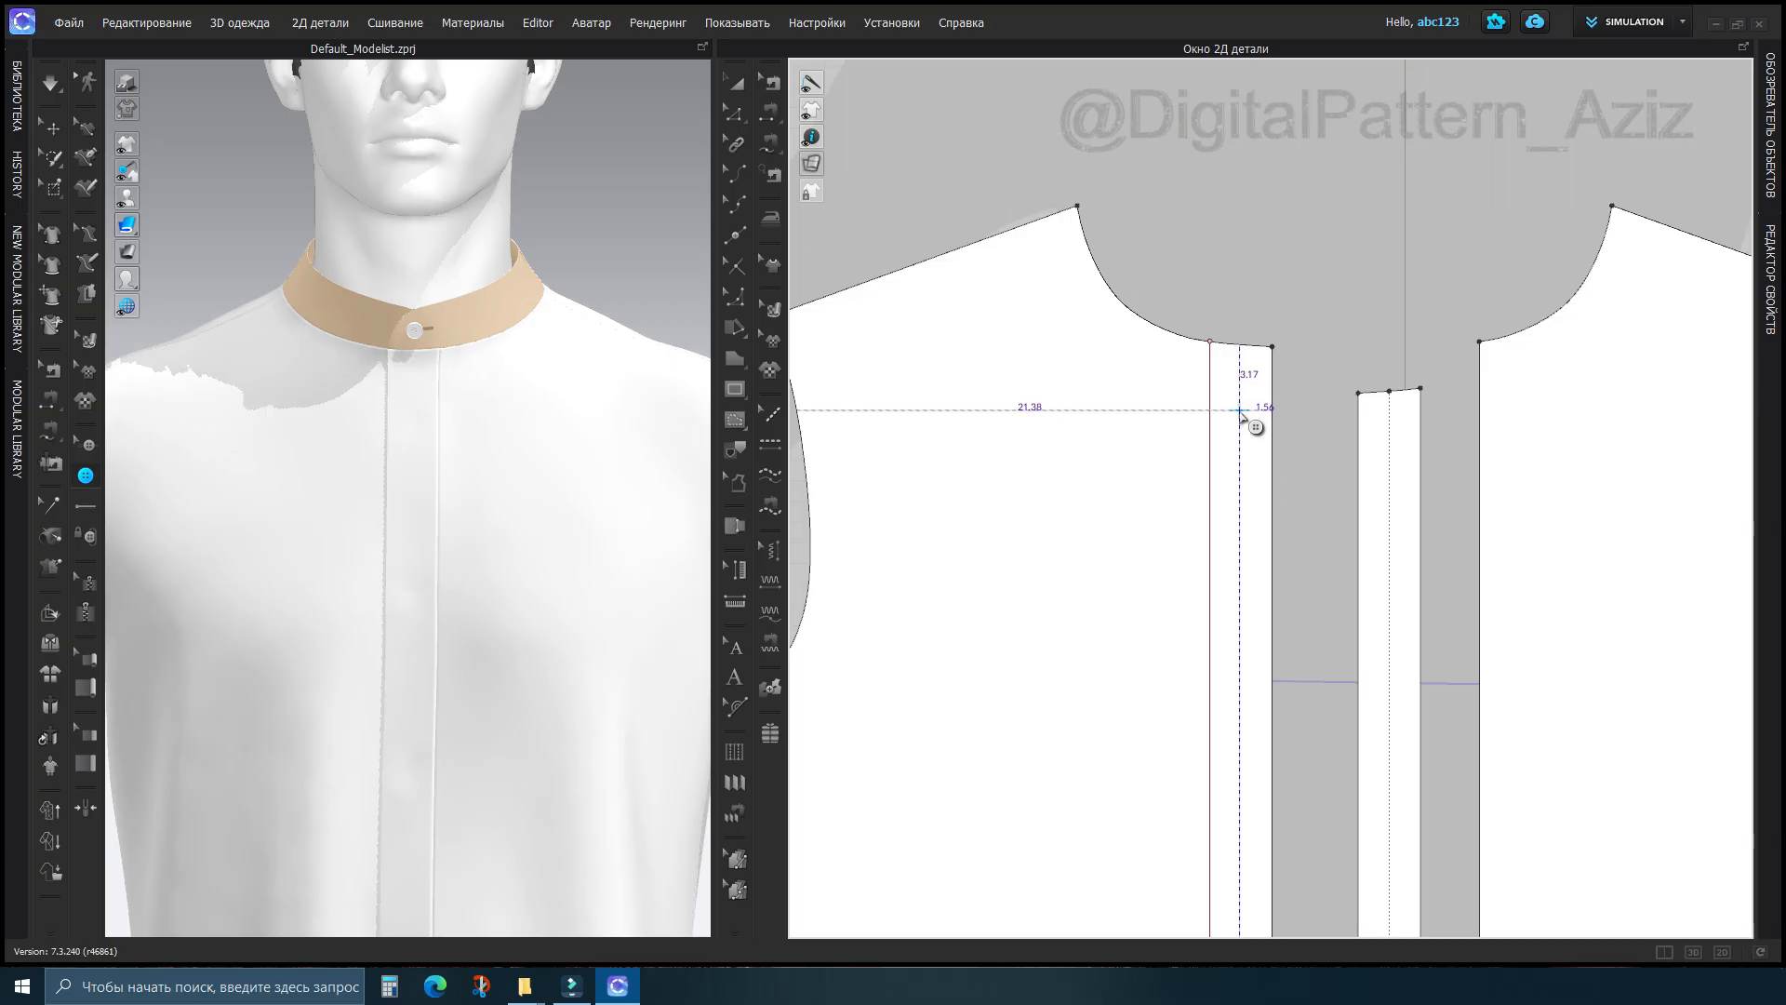
pyautogui.click(1241, 410)
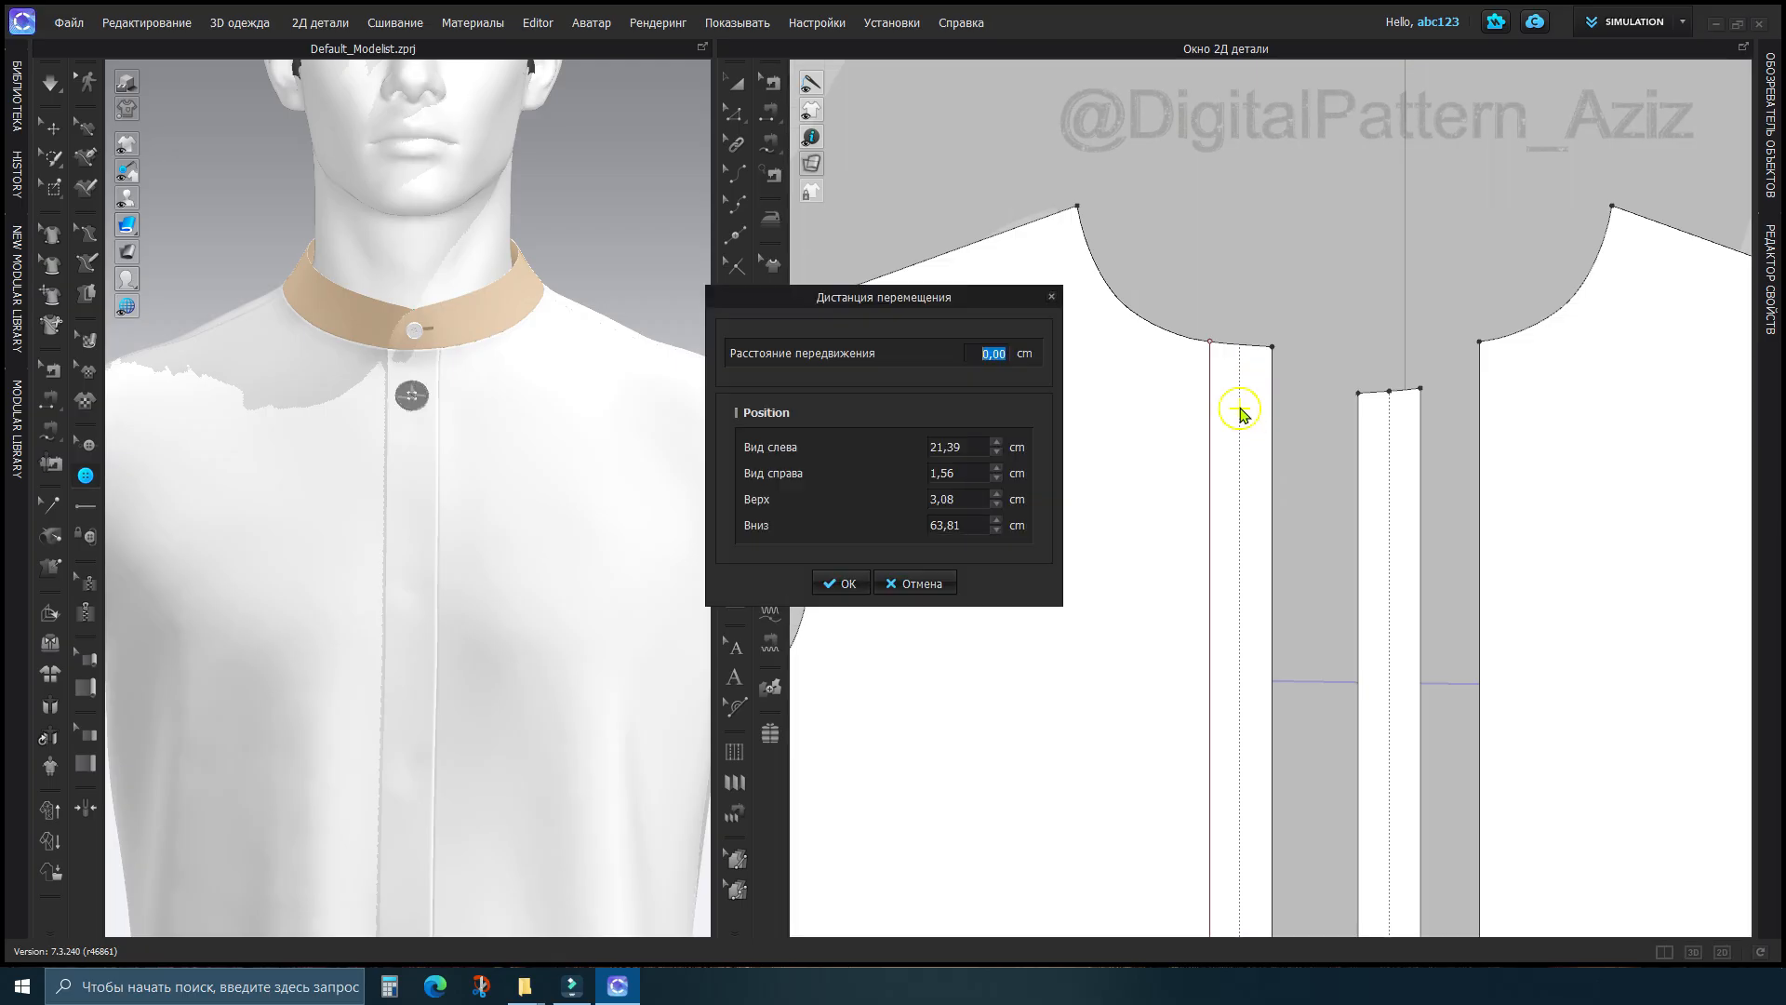
pyautogui.click(971, 491)
pyautogui.write('3')
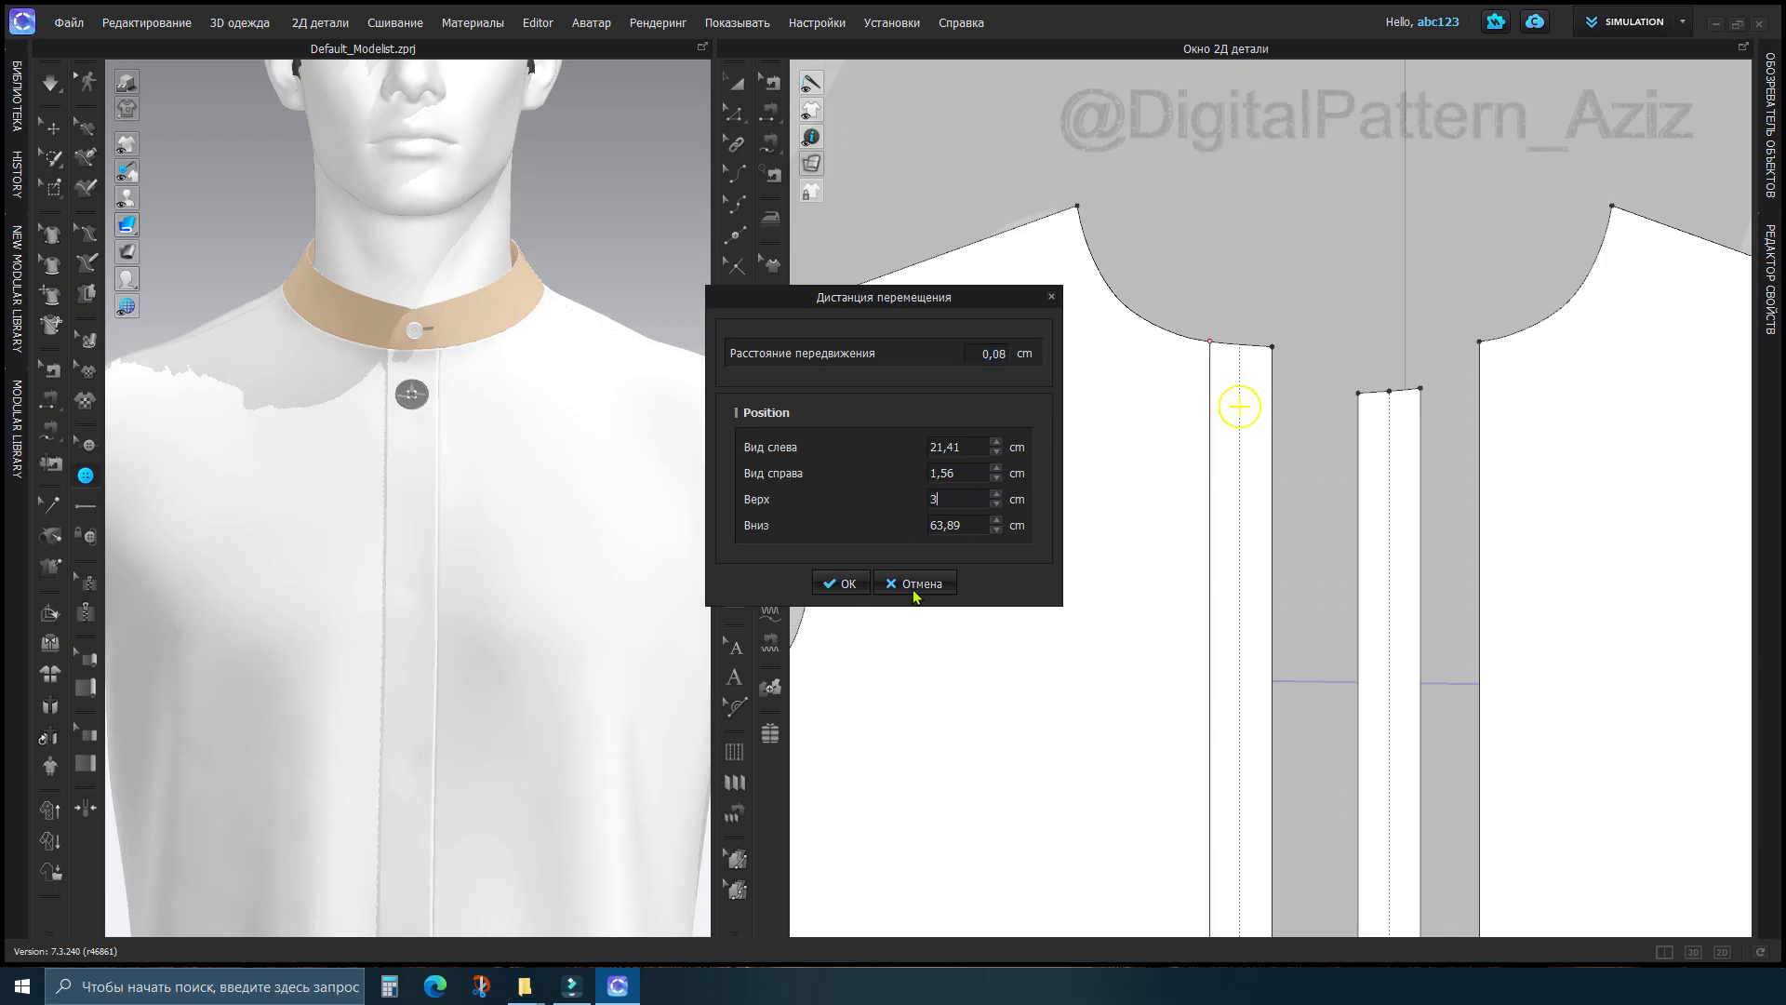
pyautogui.click(849, 583)
pyautogui.scroll(3, 1240, 403)
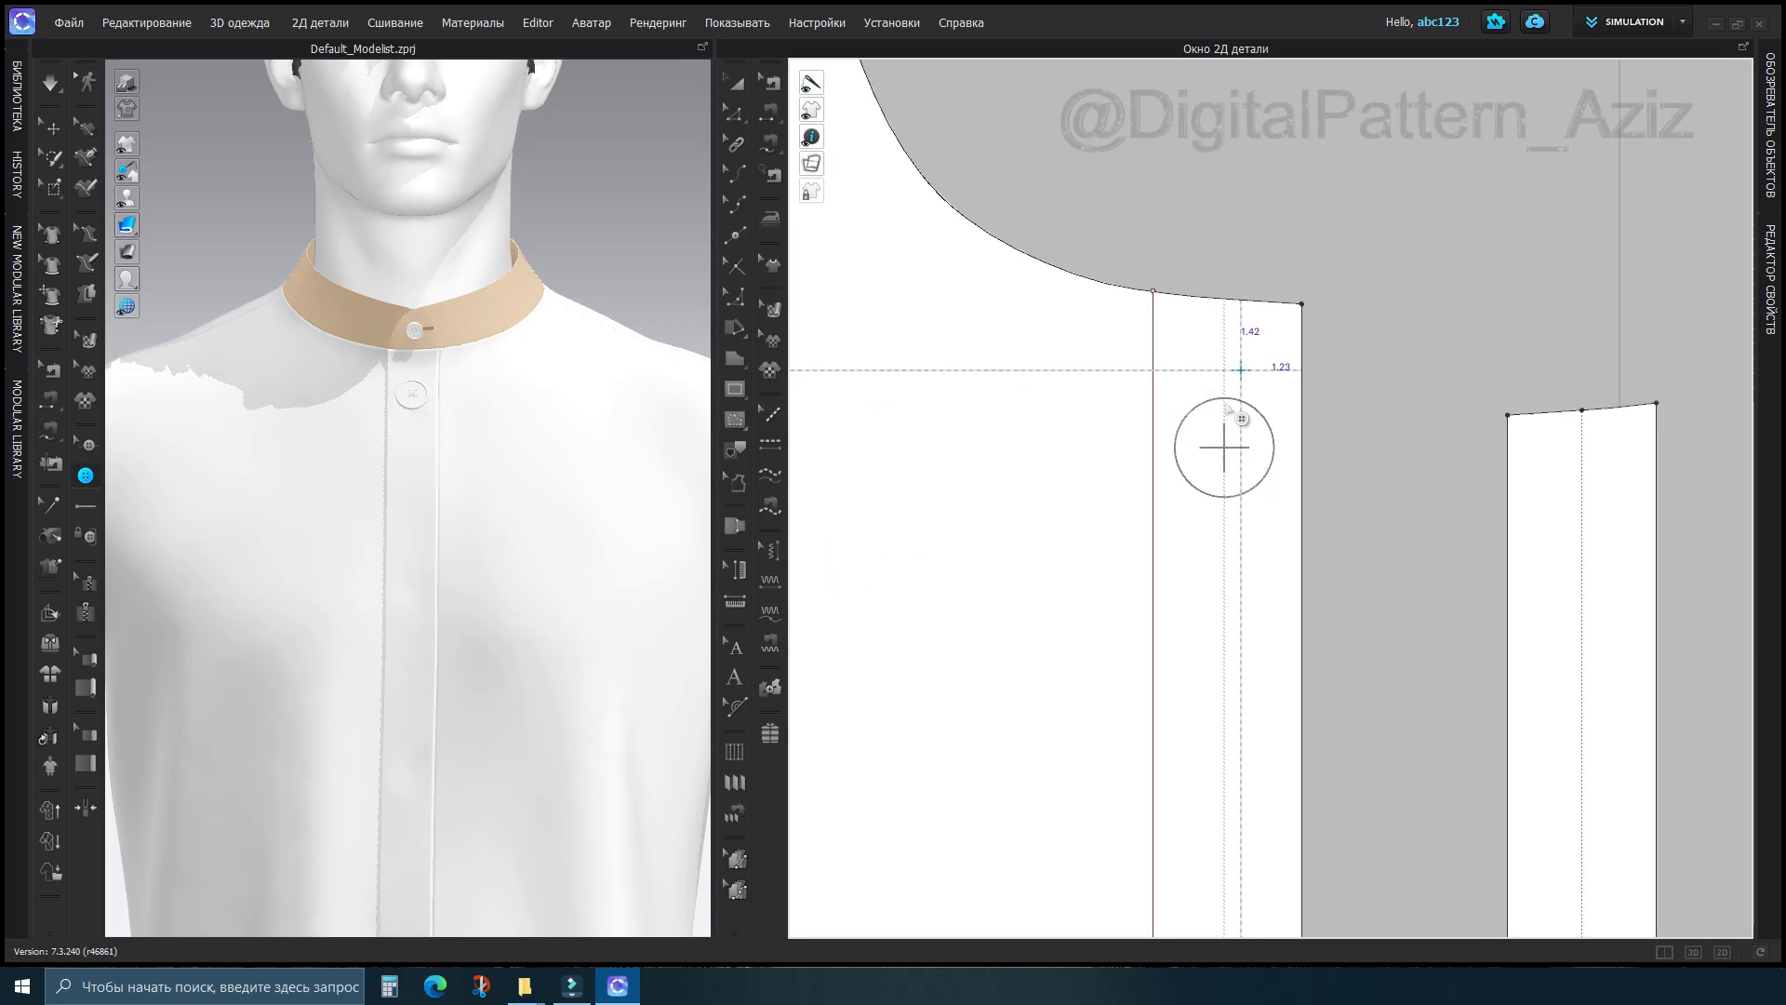
pyautogui.scroll(-5, 1215, 447)
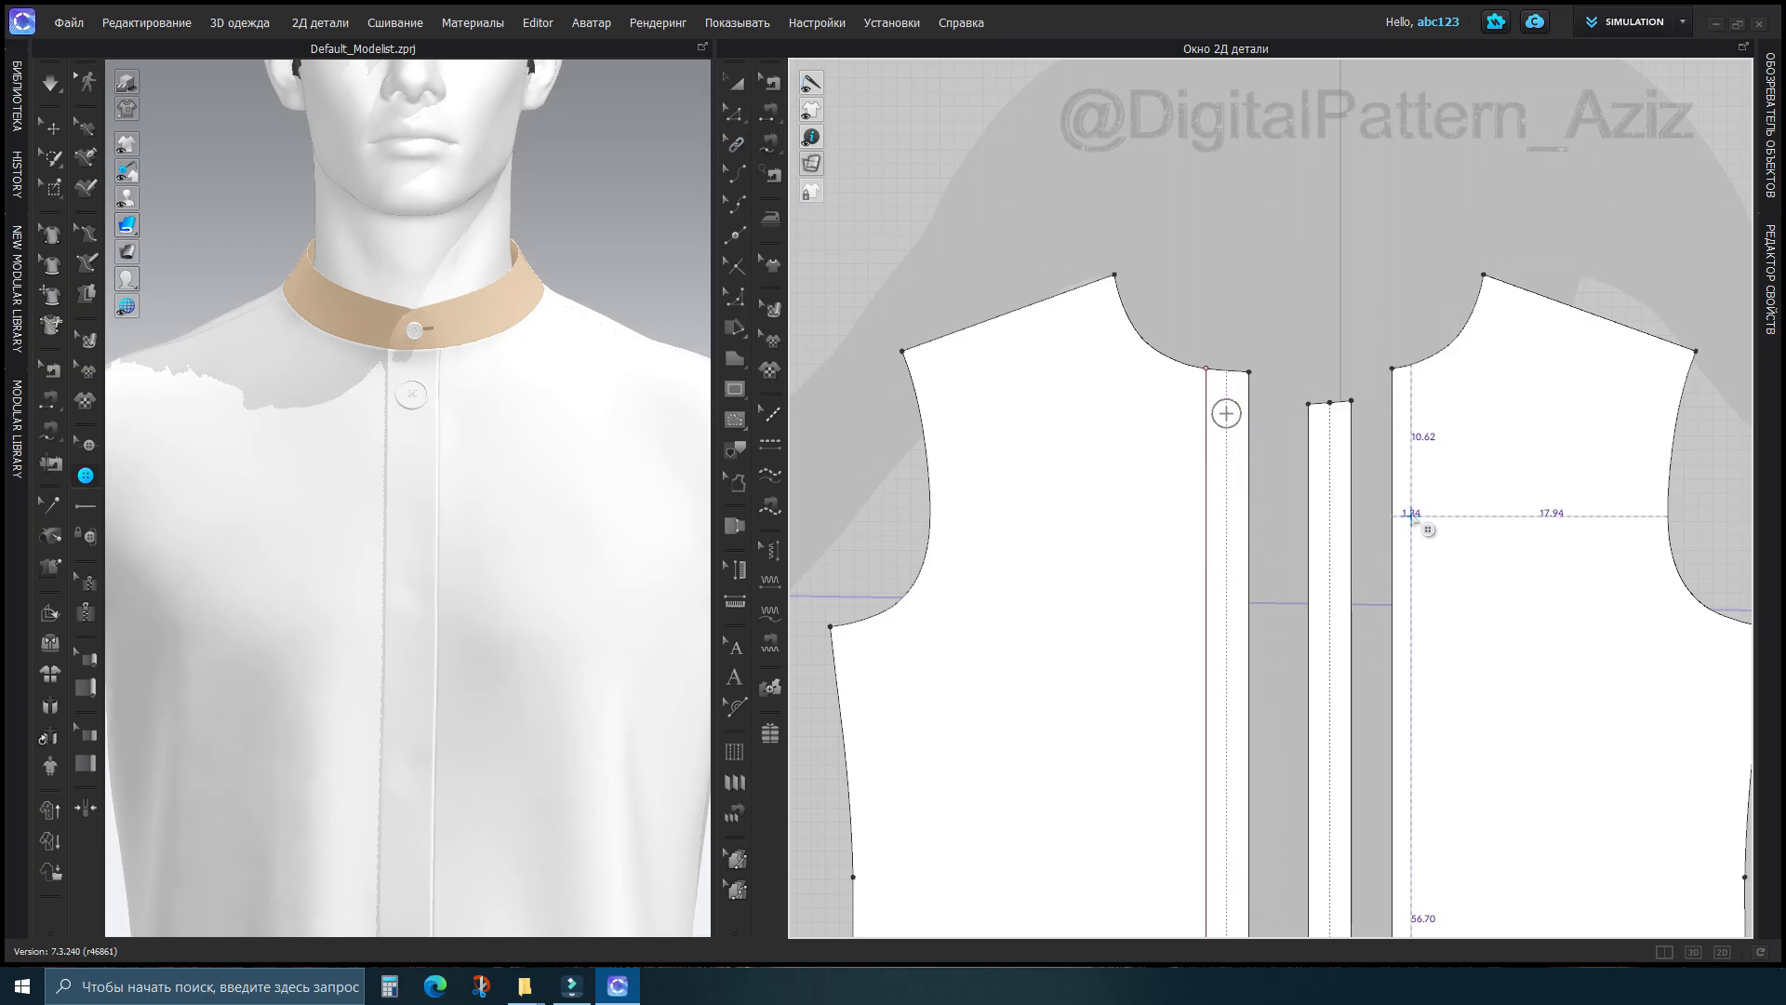
pyautogui.click(88, 446)
pyautogui.click(1229, 413)
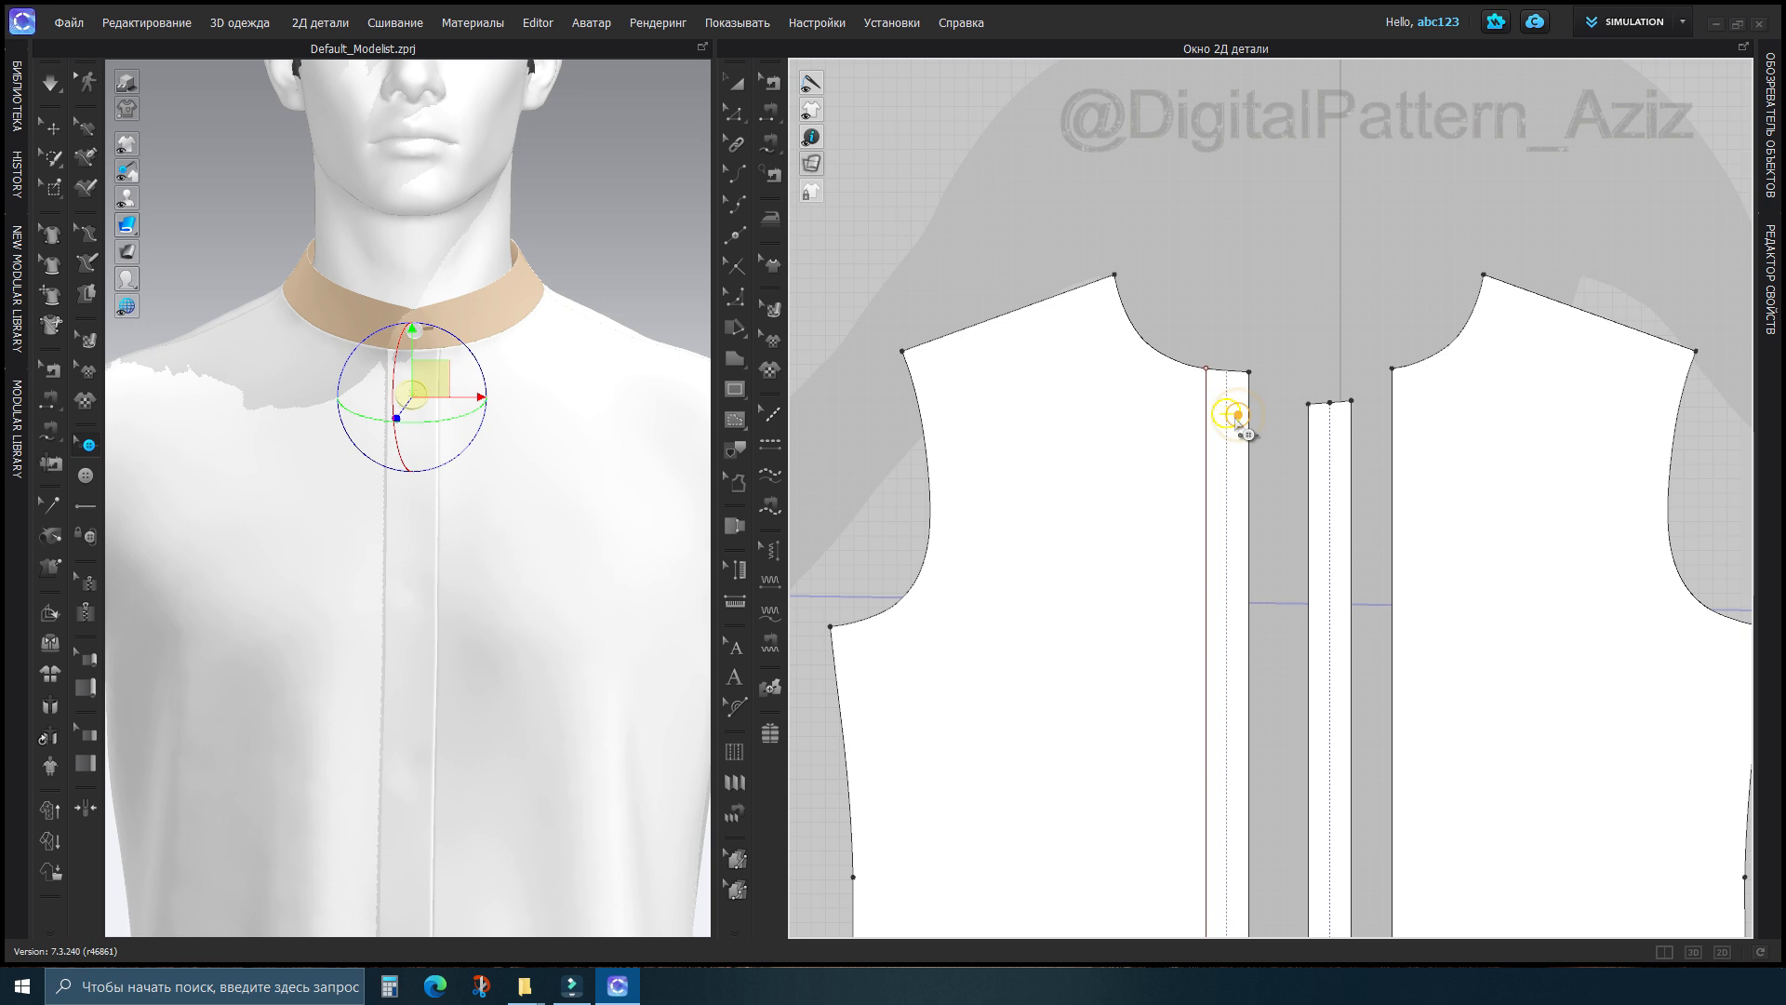
pyautogui.rightClick(1239, 421)
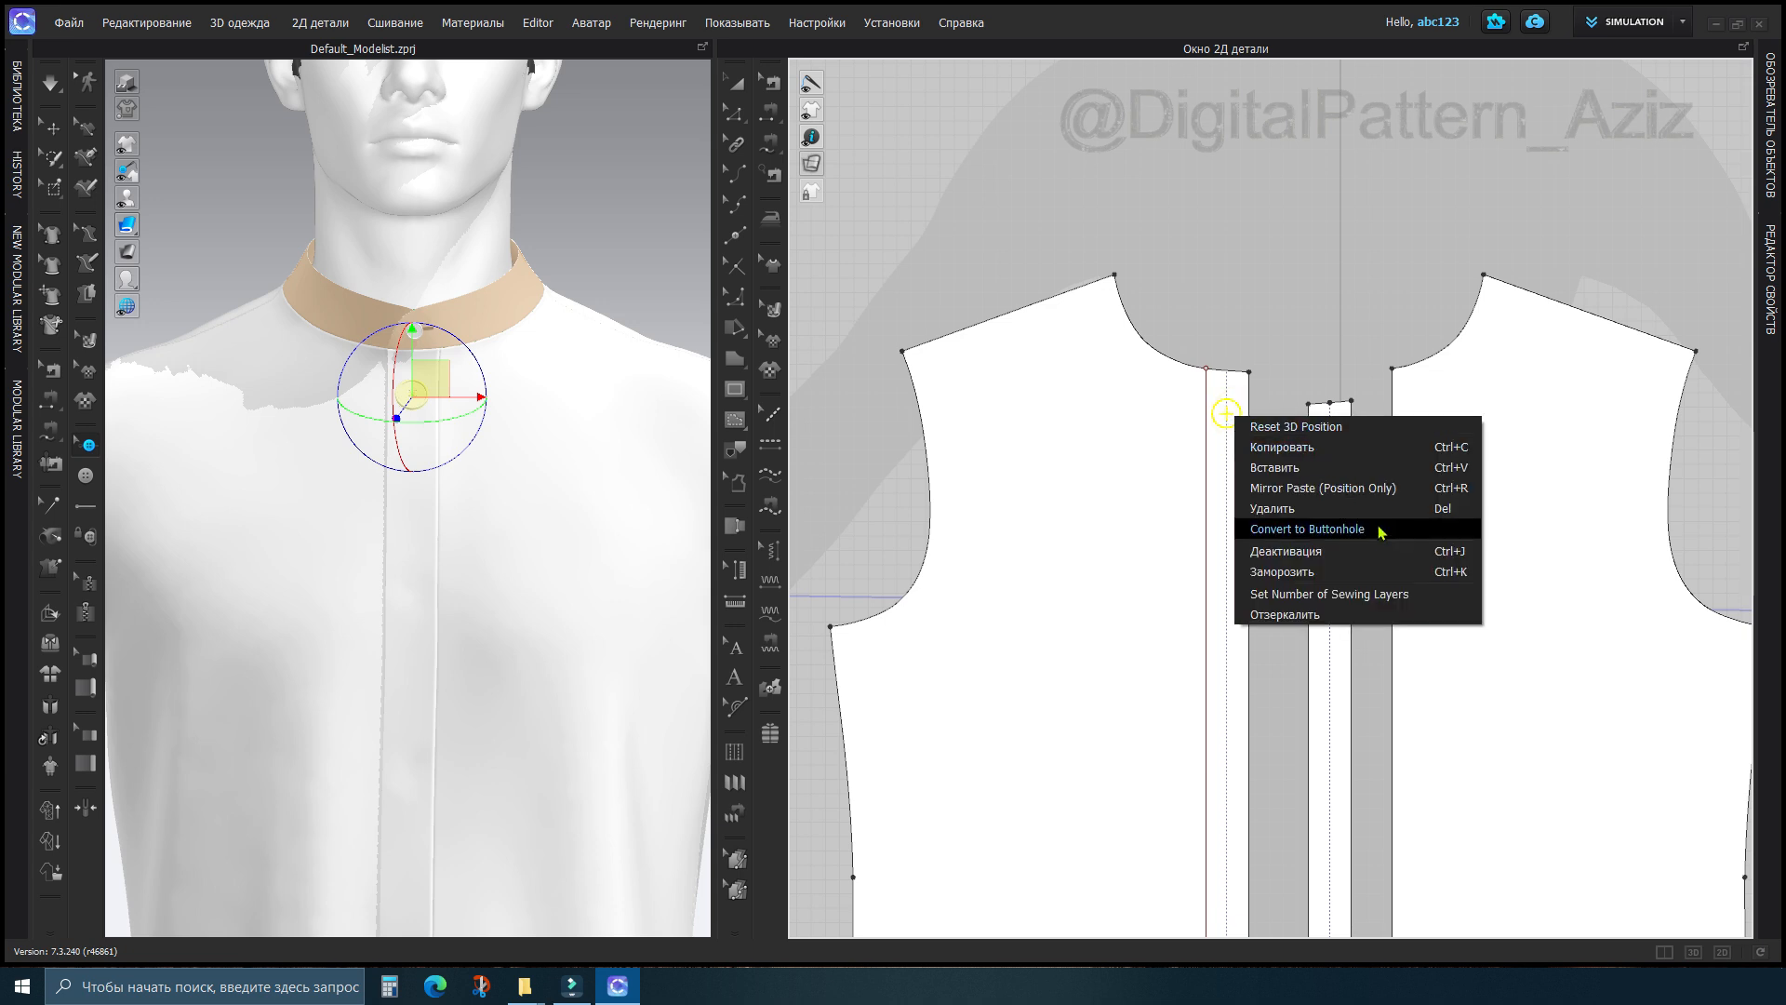
pyautogui.click(1386, 597)
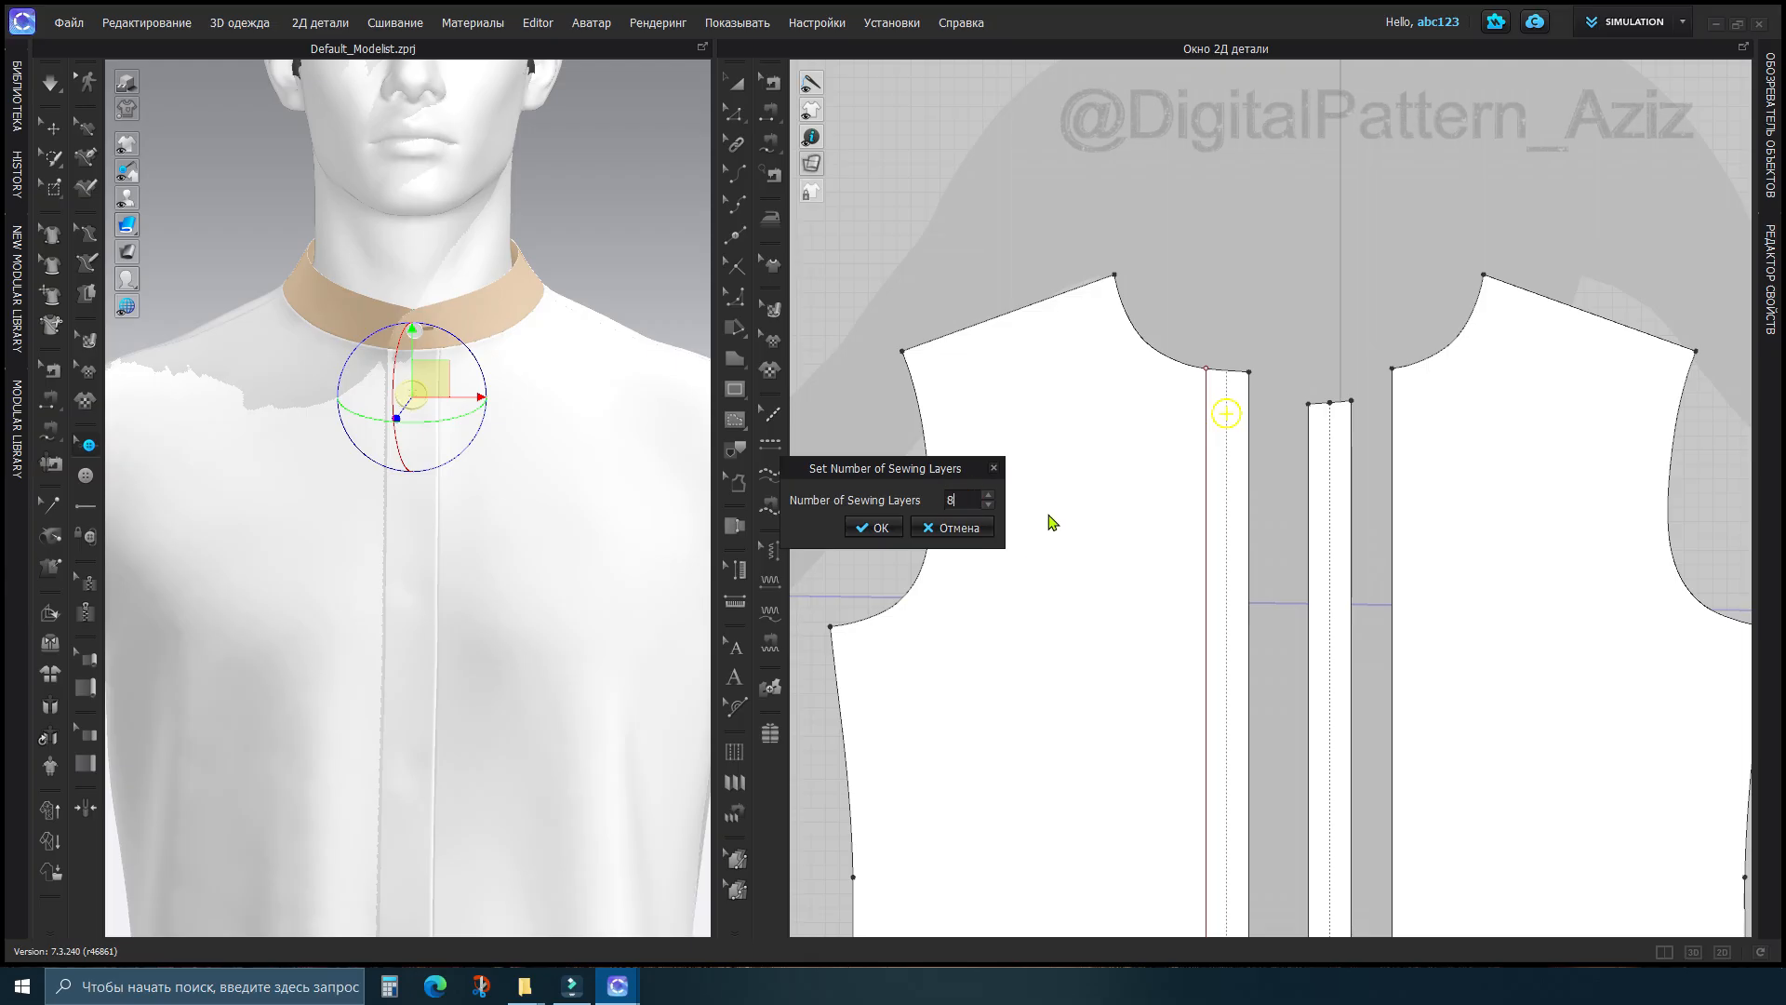
pyautogui.click(975, 526)
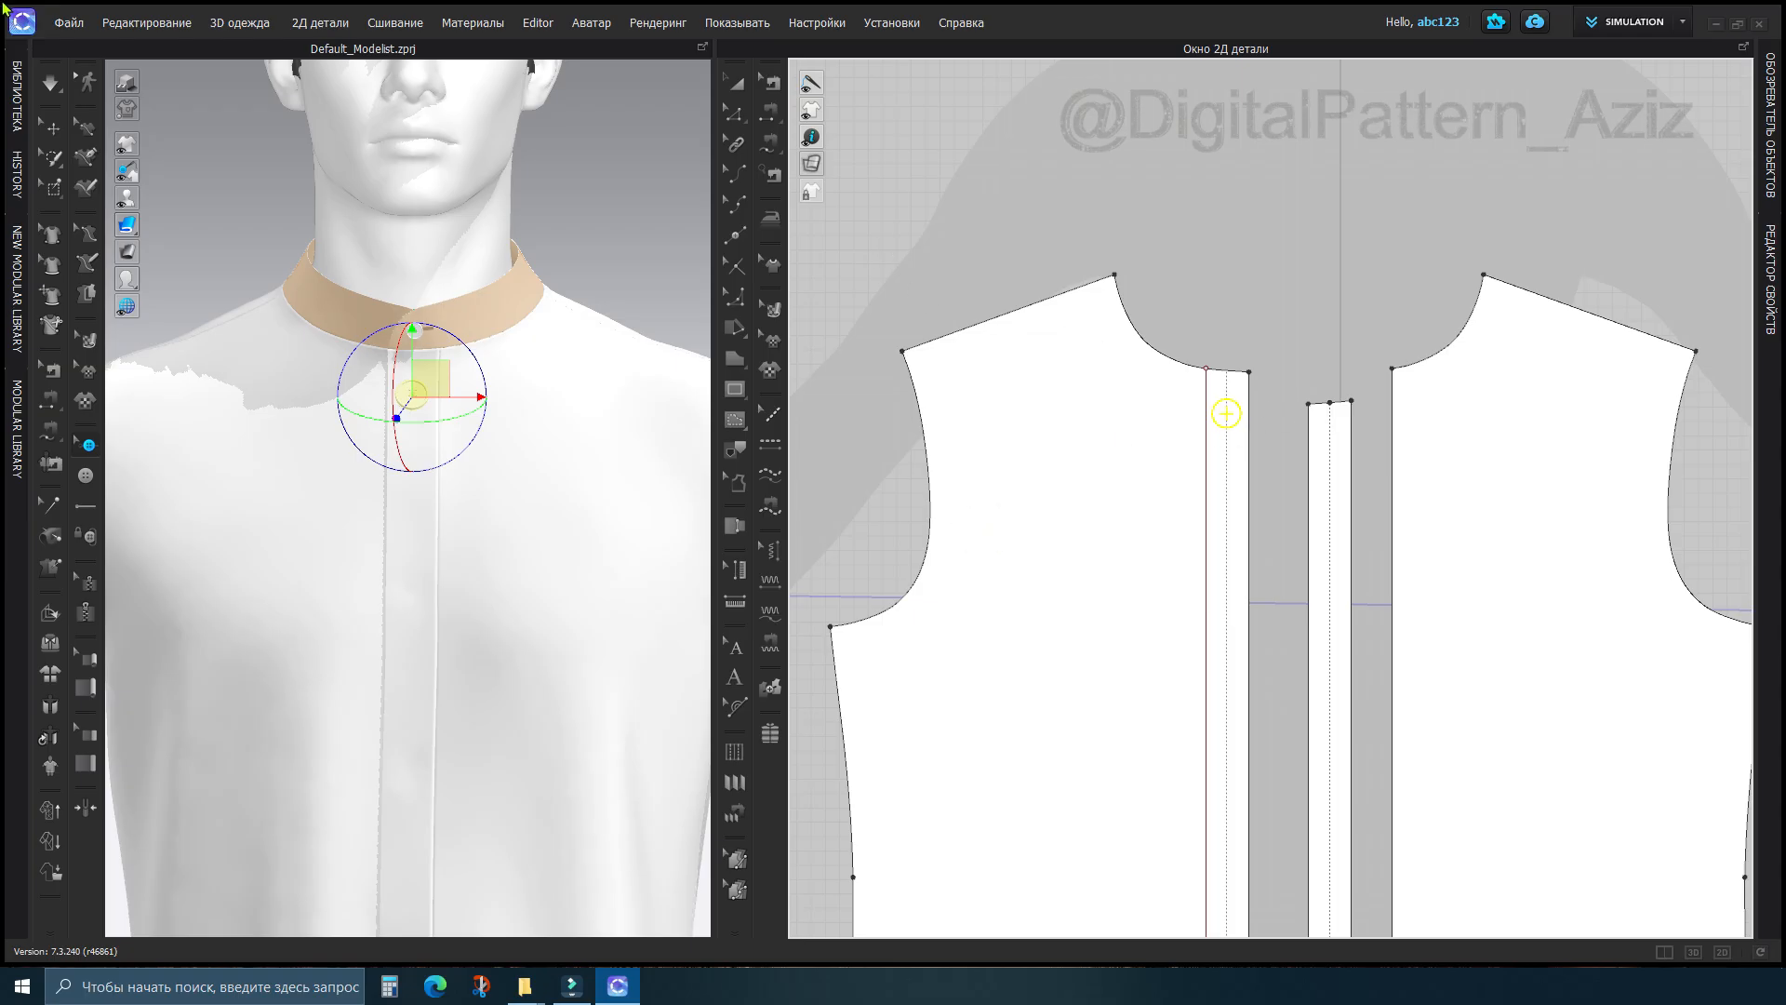
pyautogui.click(1628, 979)
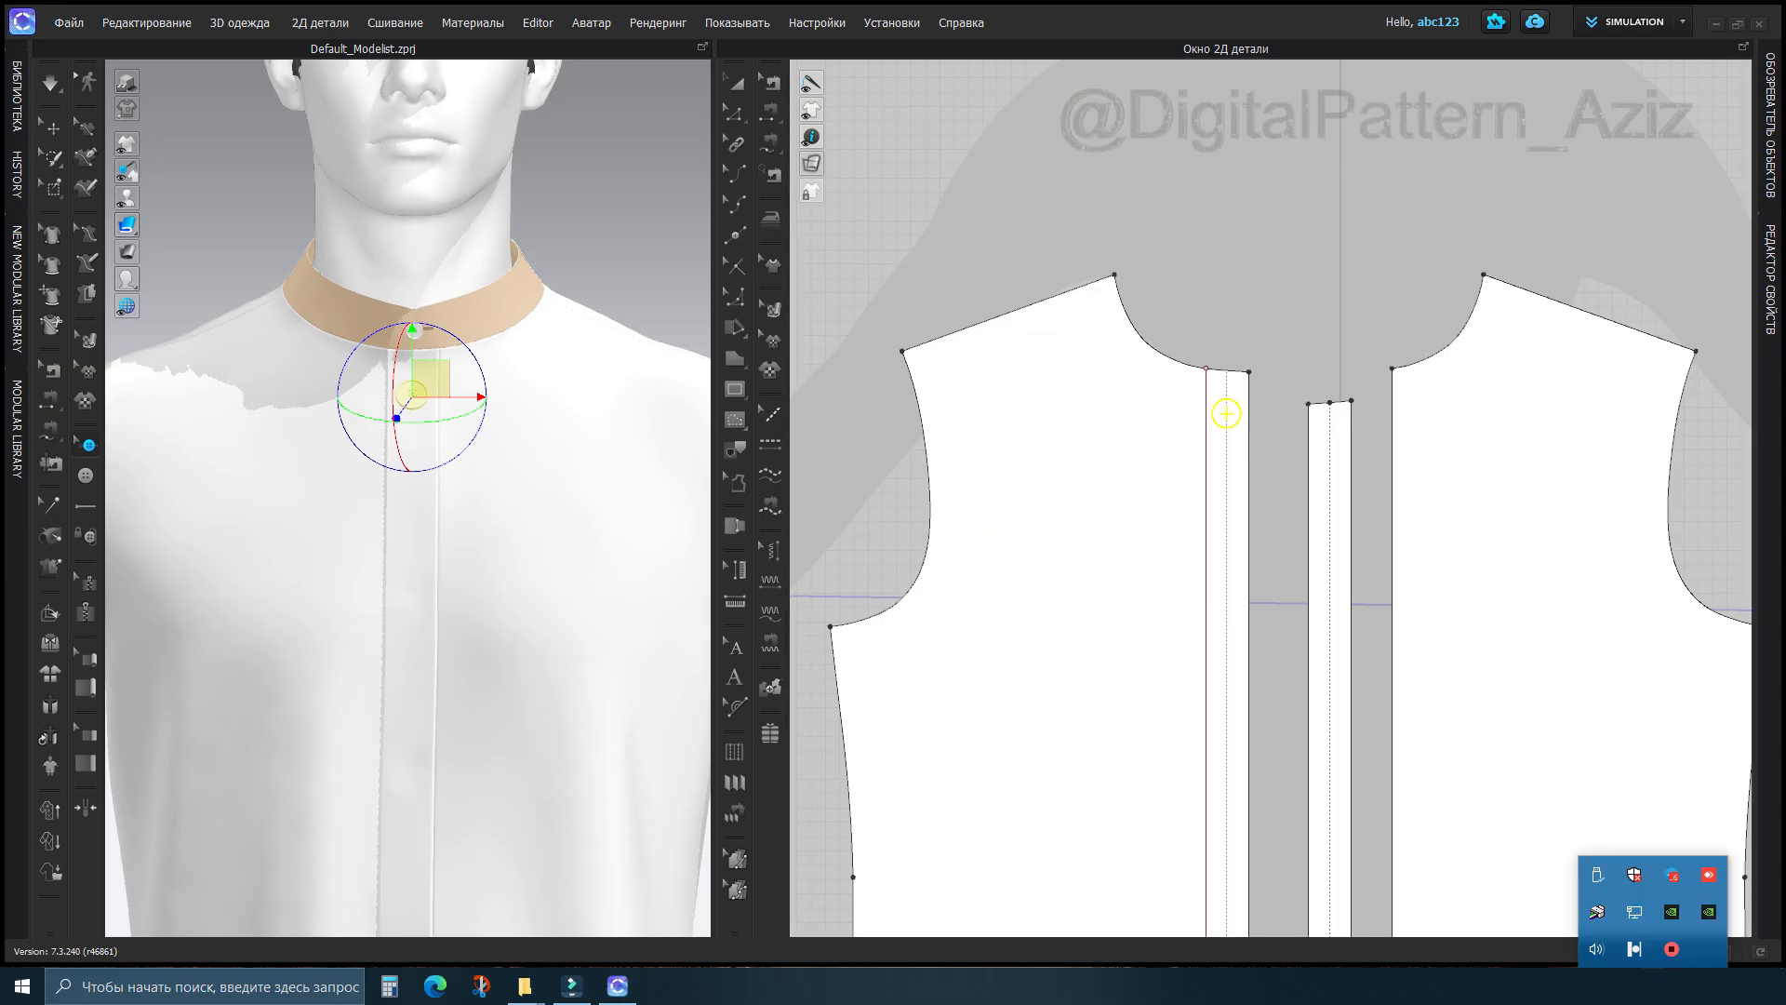
pyautogui.click(1680, 953)
pyautogui.click(20, 23)
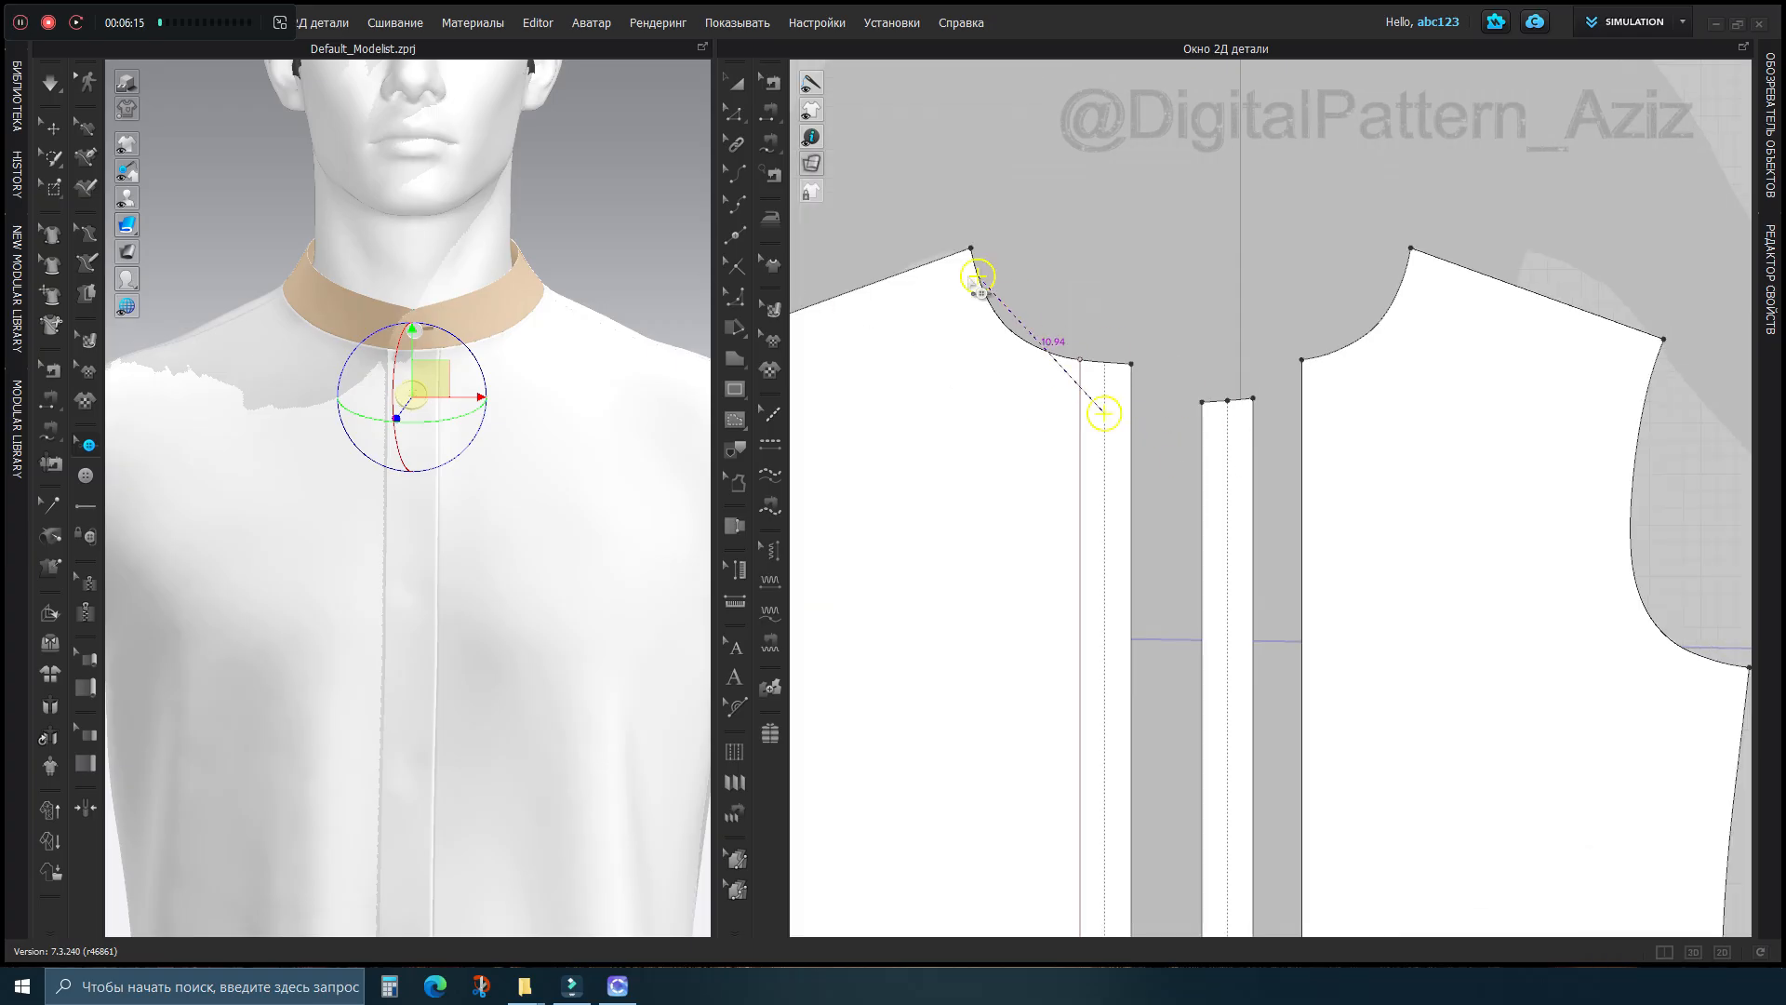
pyautogui.click(86, 444)
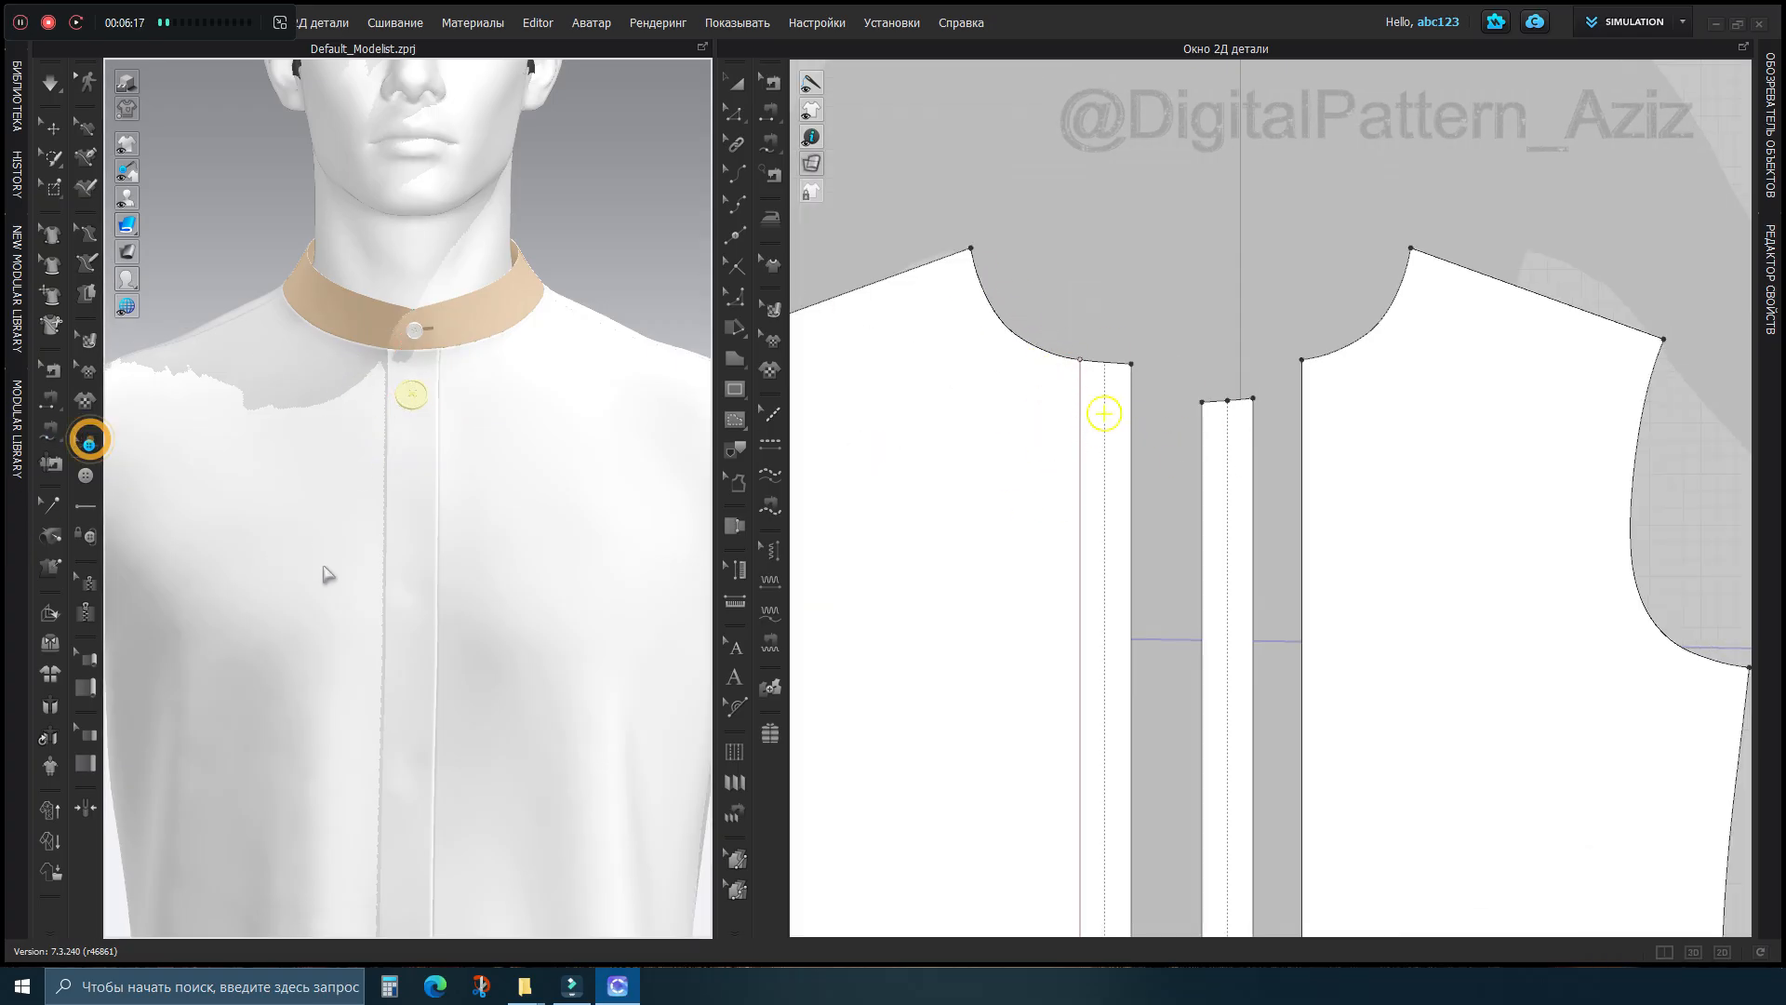
# Copy the front piece's button and paste 7 copies down the centre baseline with an interval of 7 cm
pyautogui.click(87, 446)
pyautogui.scroll(3, 1087, 355)
pyautogui.click(1137, 470)
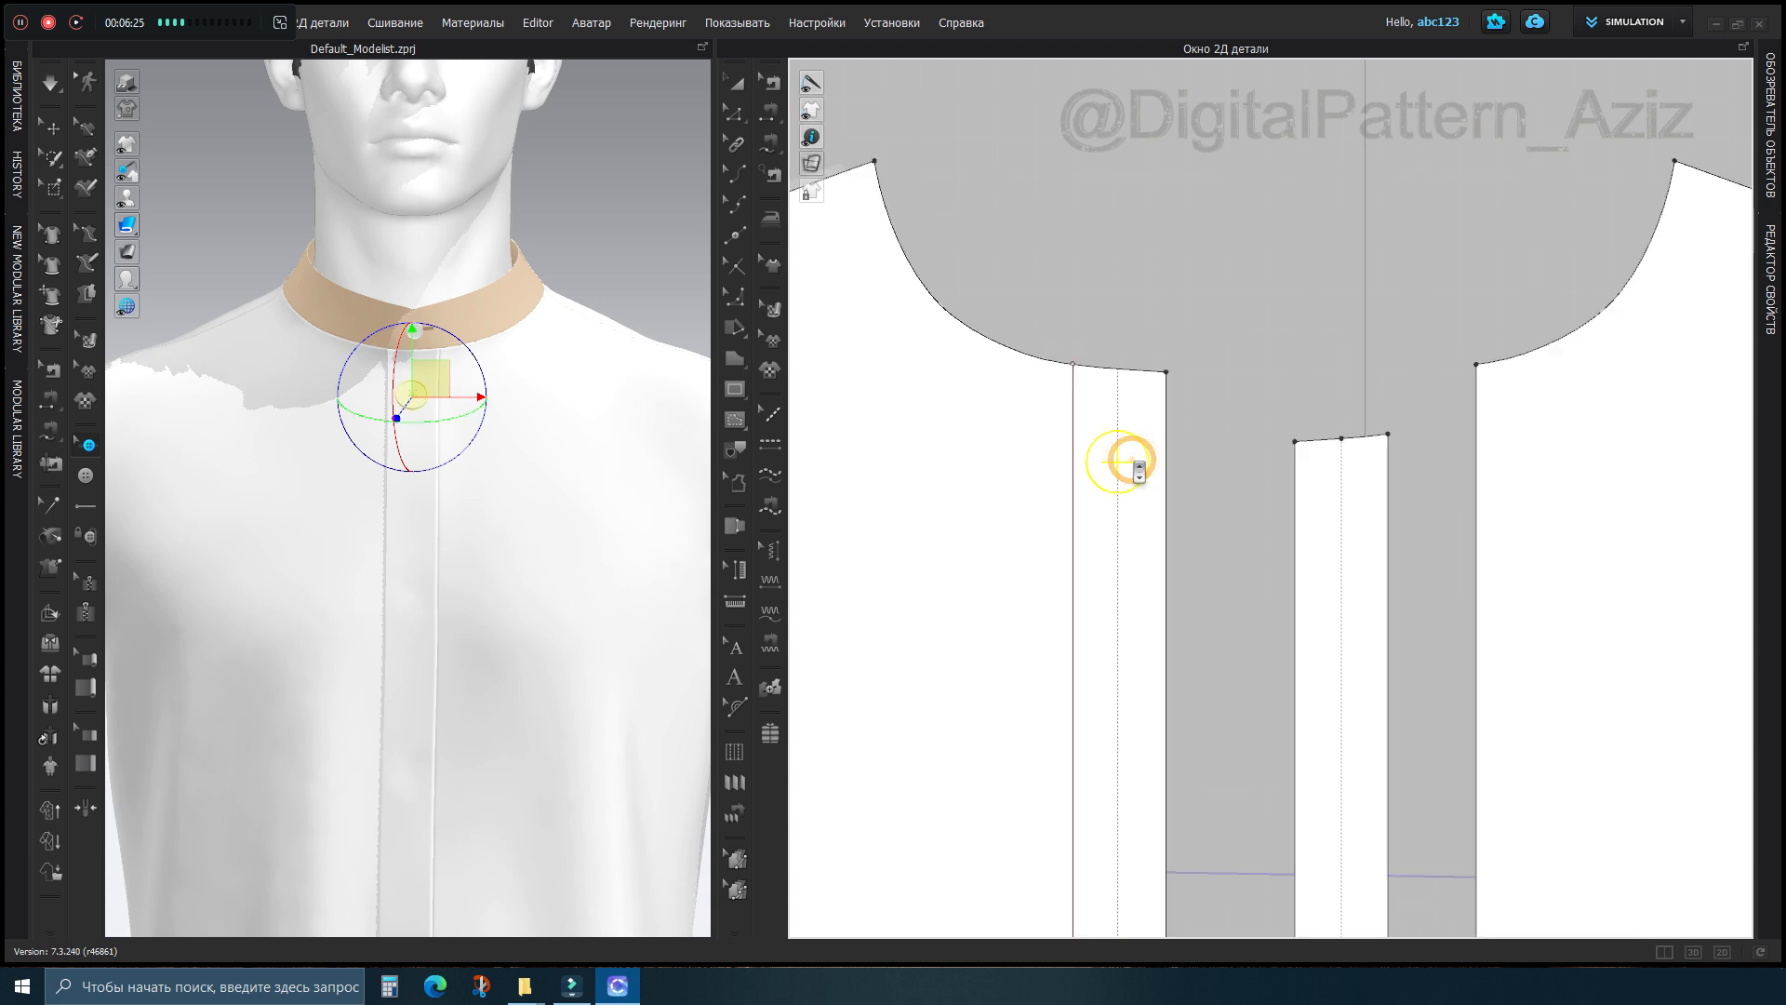
pyautogui.scroll(-2, 1121, 462)
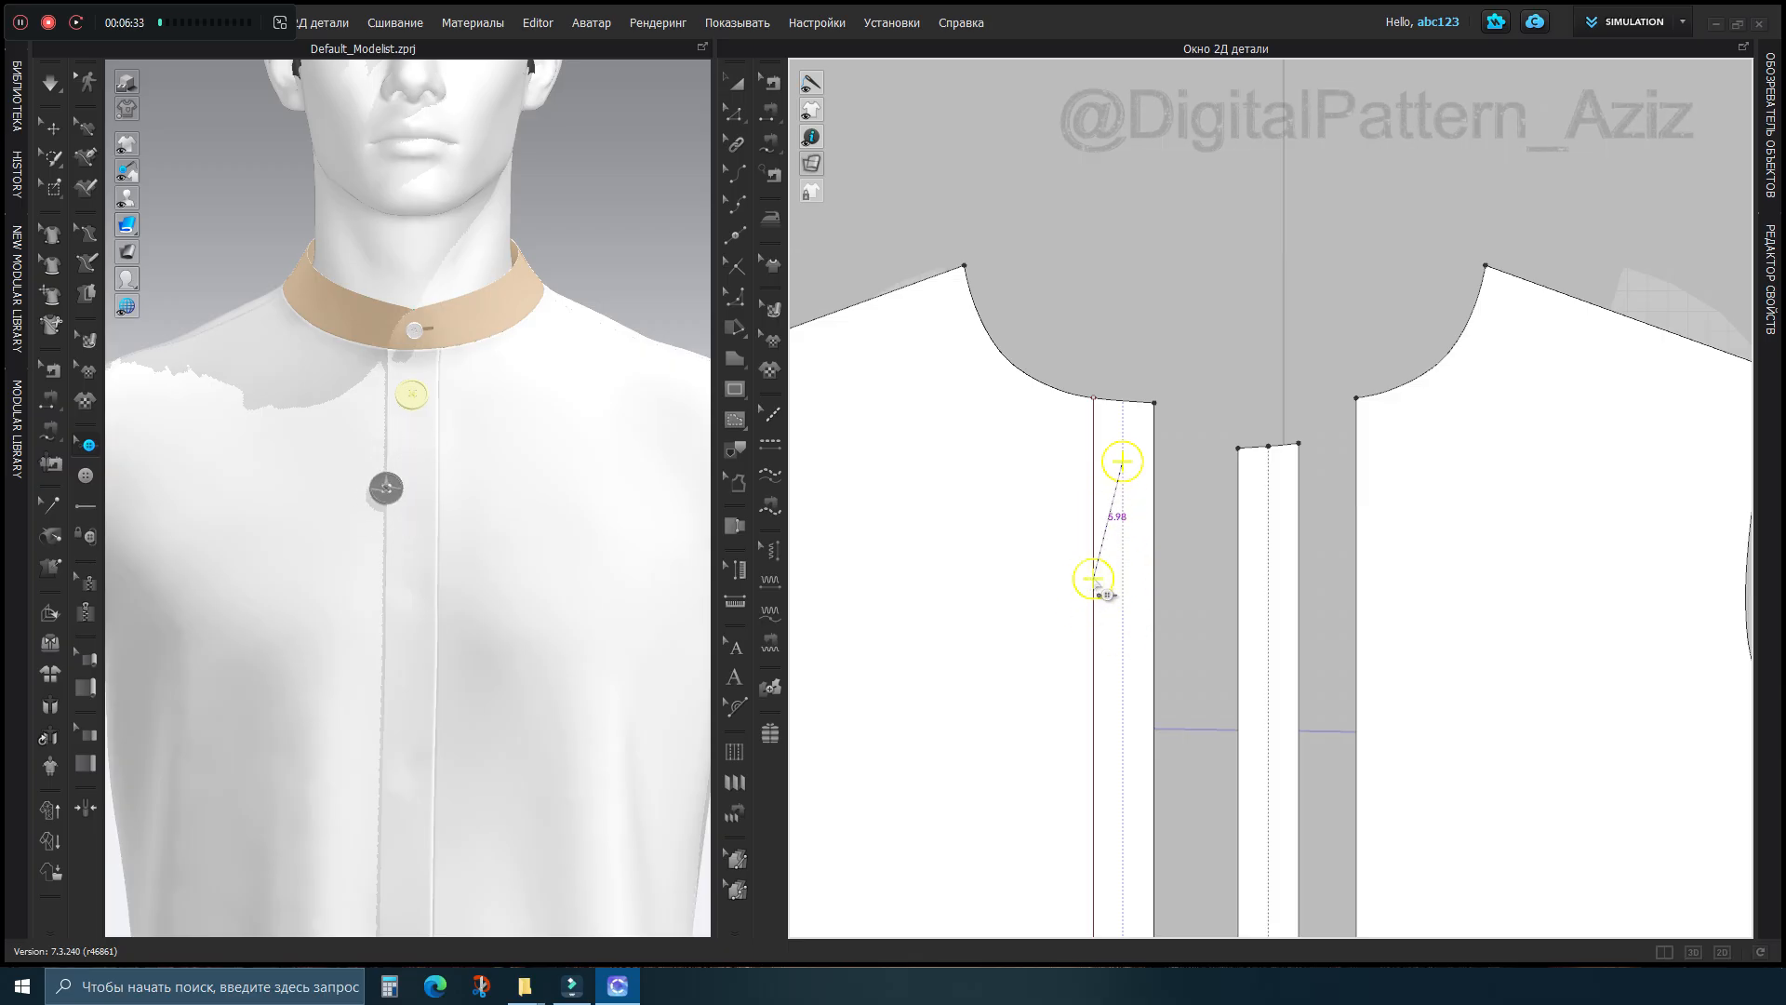
pyautogui.click(1123, 579)
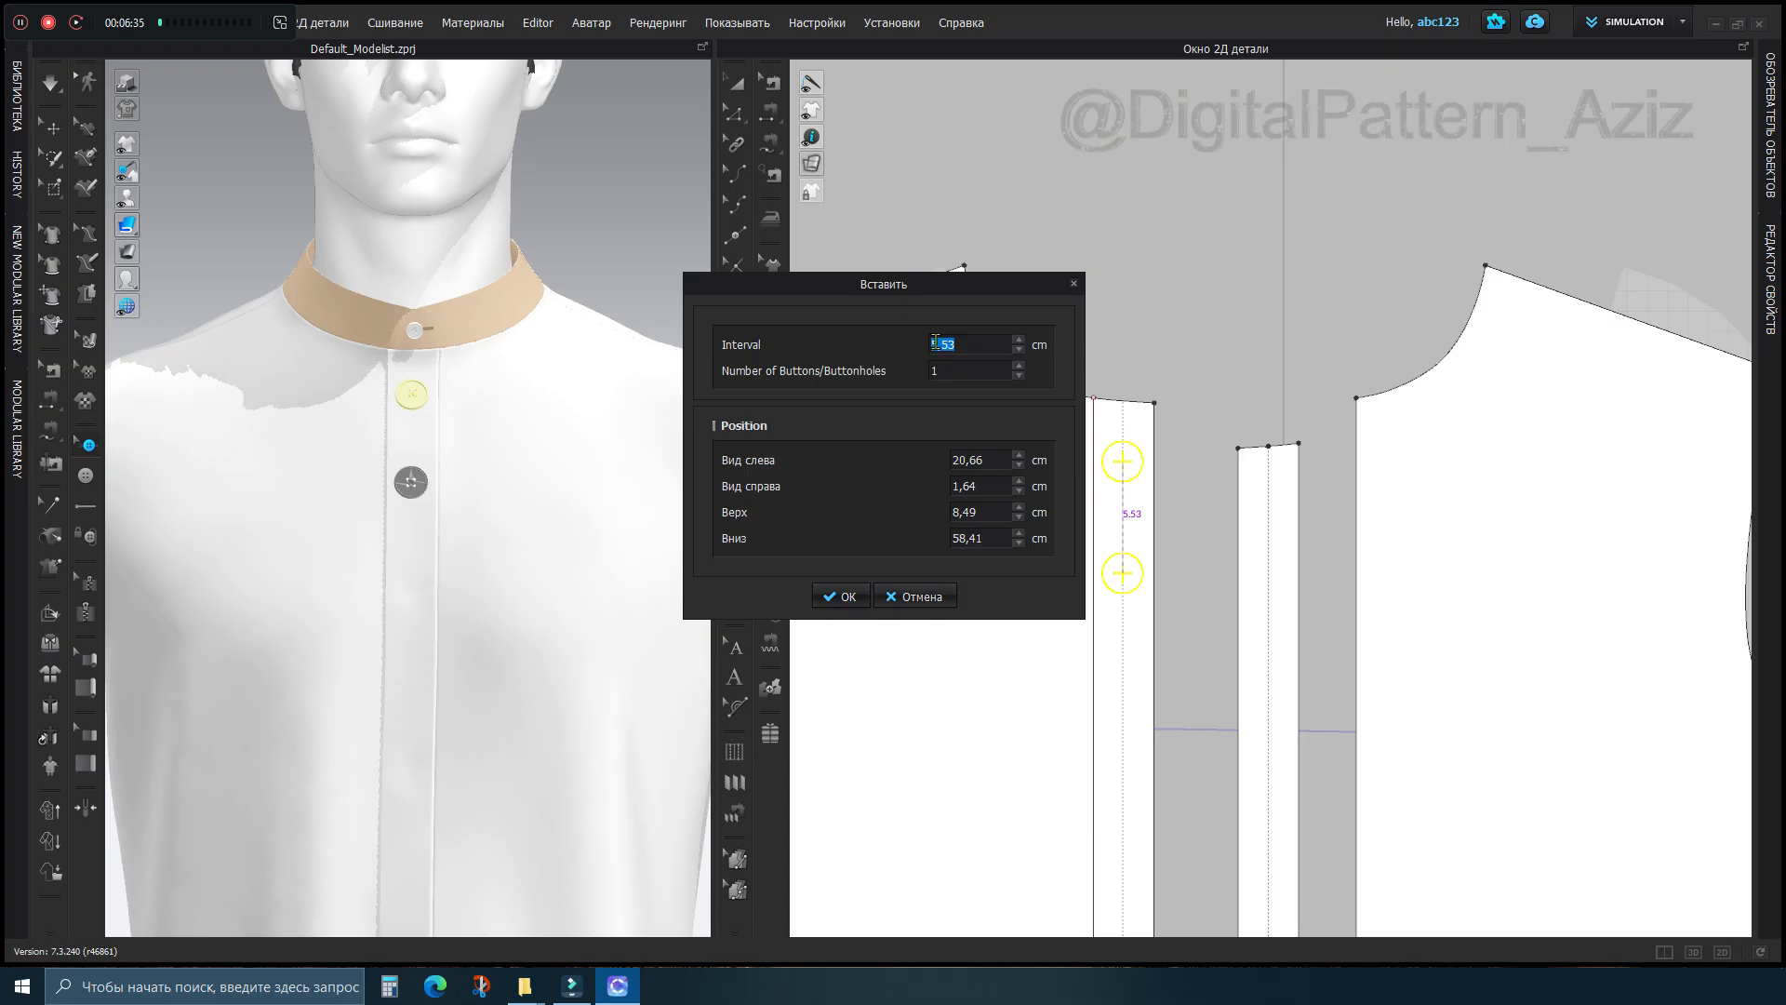
pyautogui.moveTo(943, 346); pyautogui.dragTo(923, 345)
pyautogui.write('7')
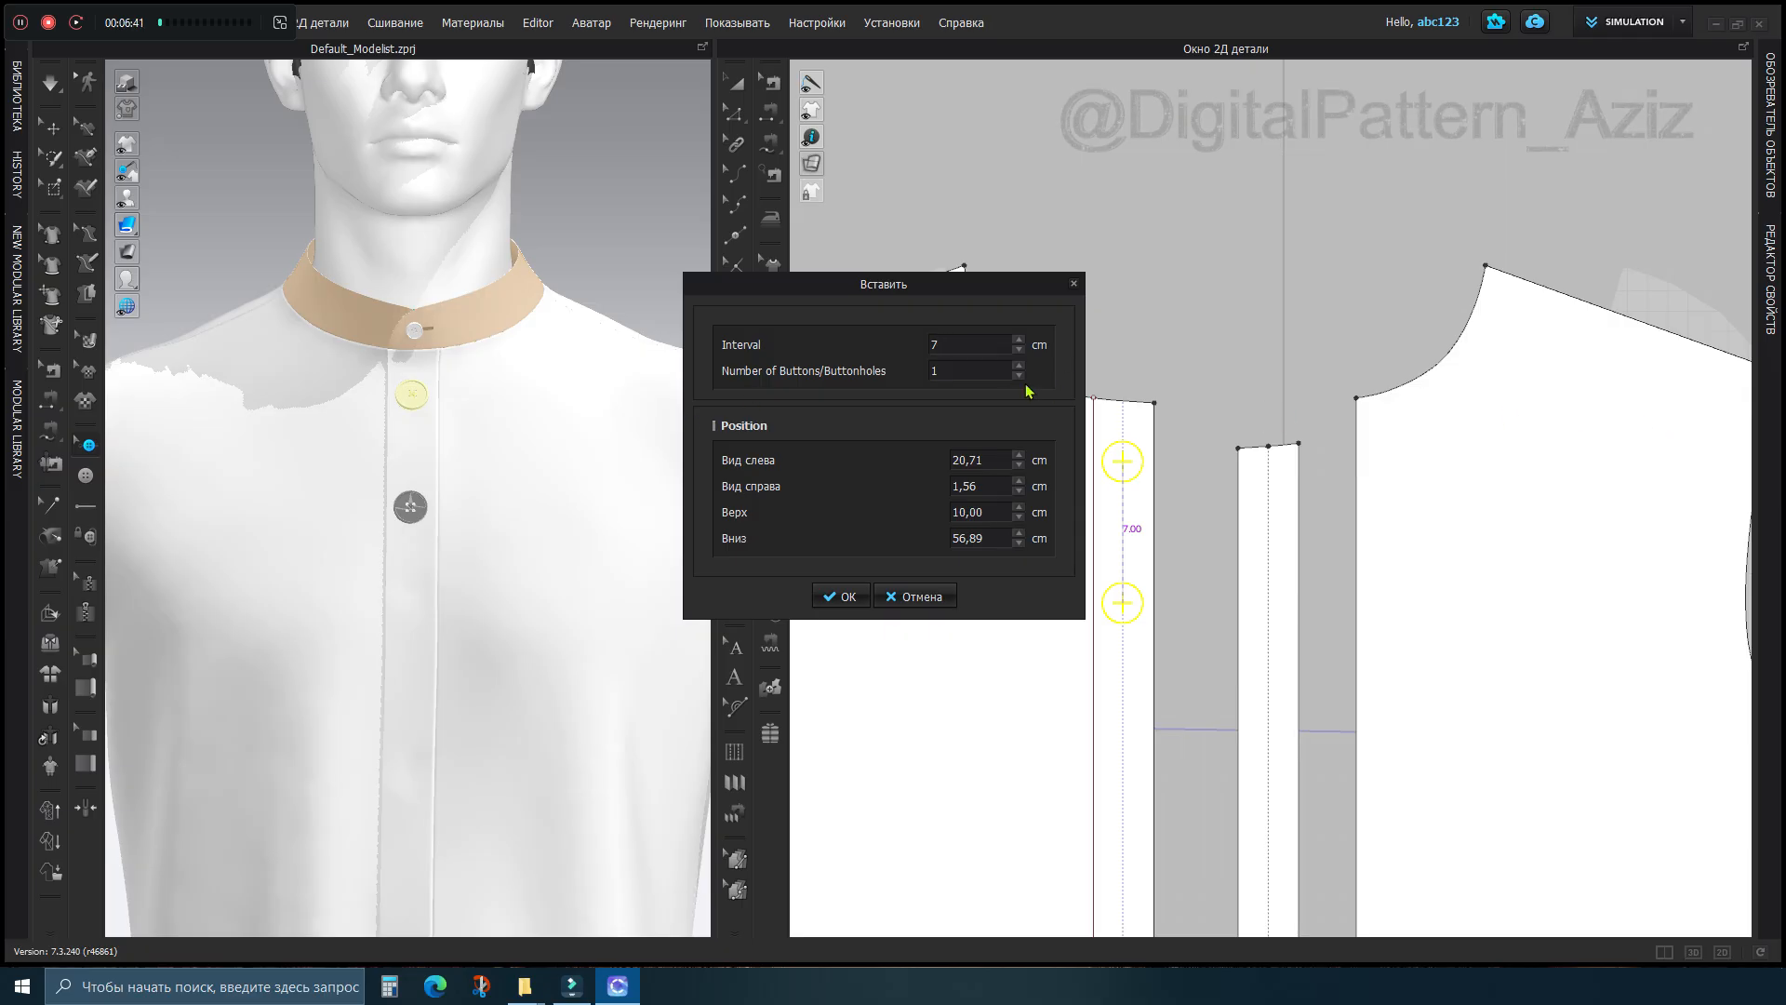
pyautogui.doubleClick(997, 368)
pyautogui.write('8')
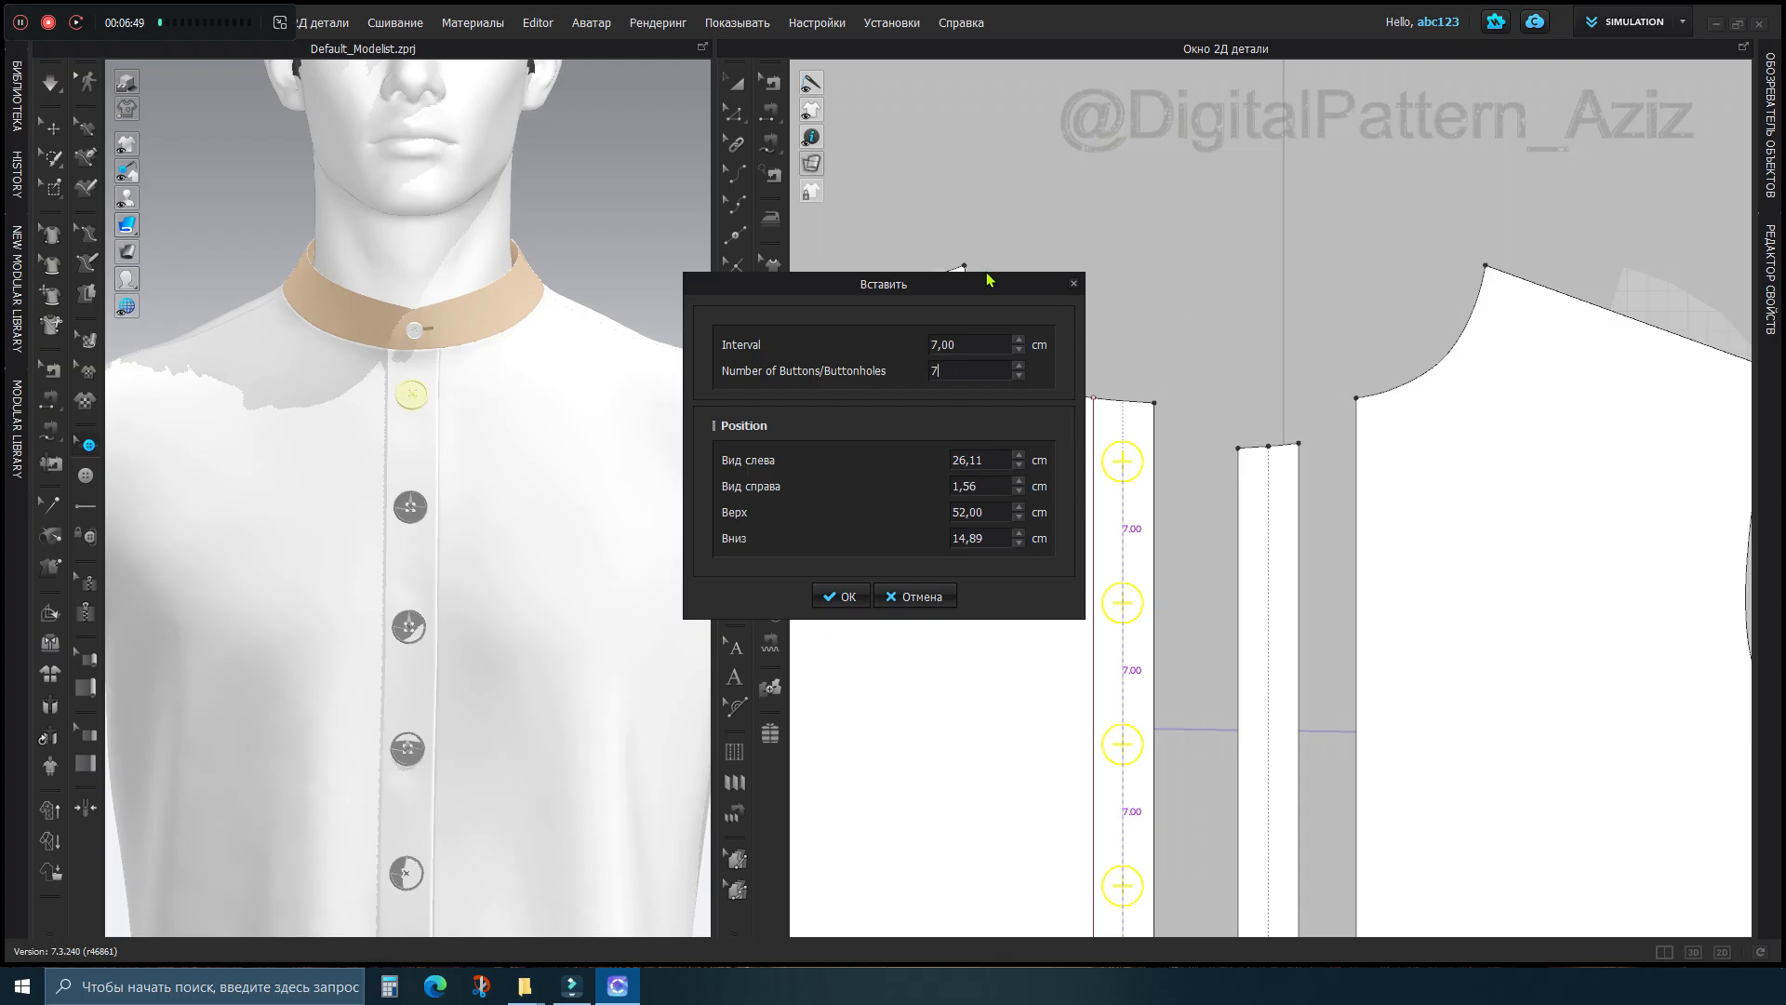
pyautogui.click(842, 596)
# Paste one more button on the front piece's centre baseline, 7 cm below the lowest button
pyautogui.scroll(-5, 510, 654)
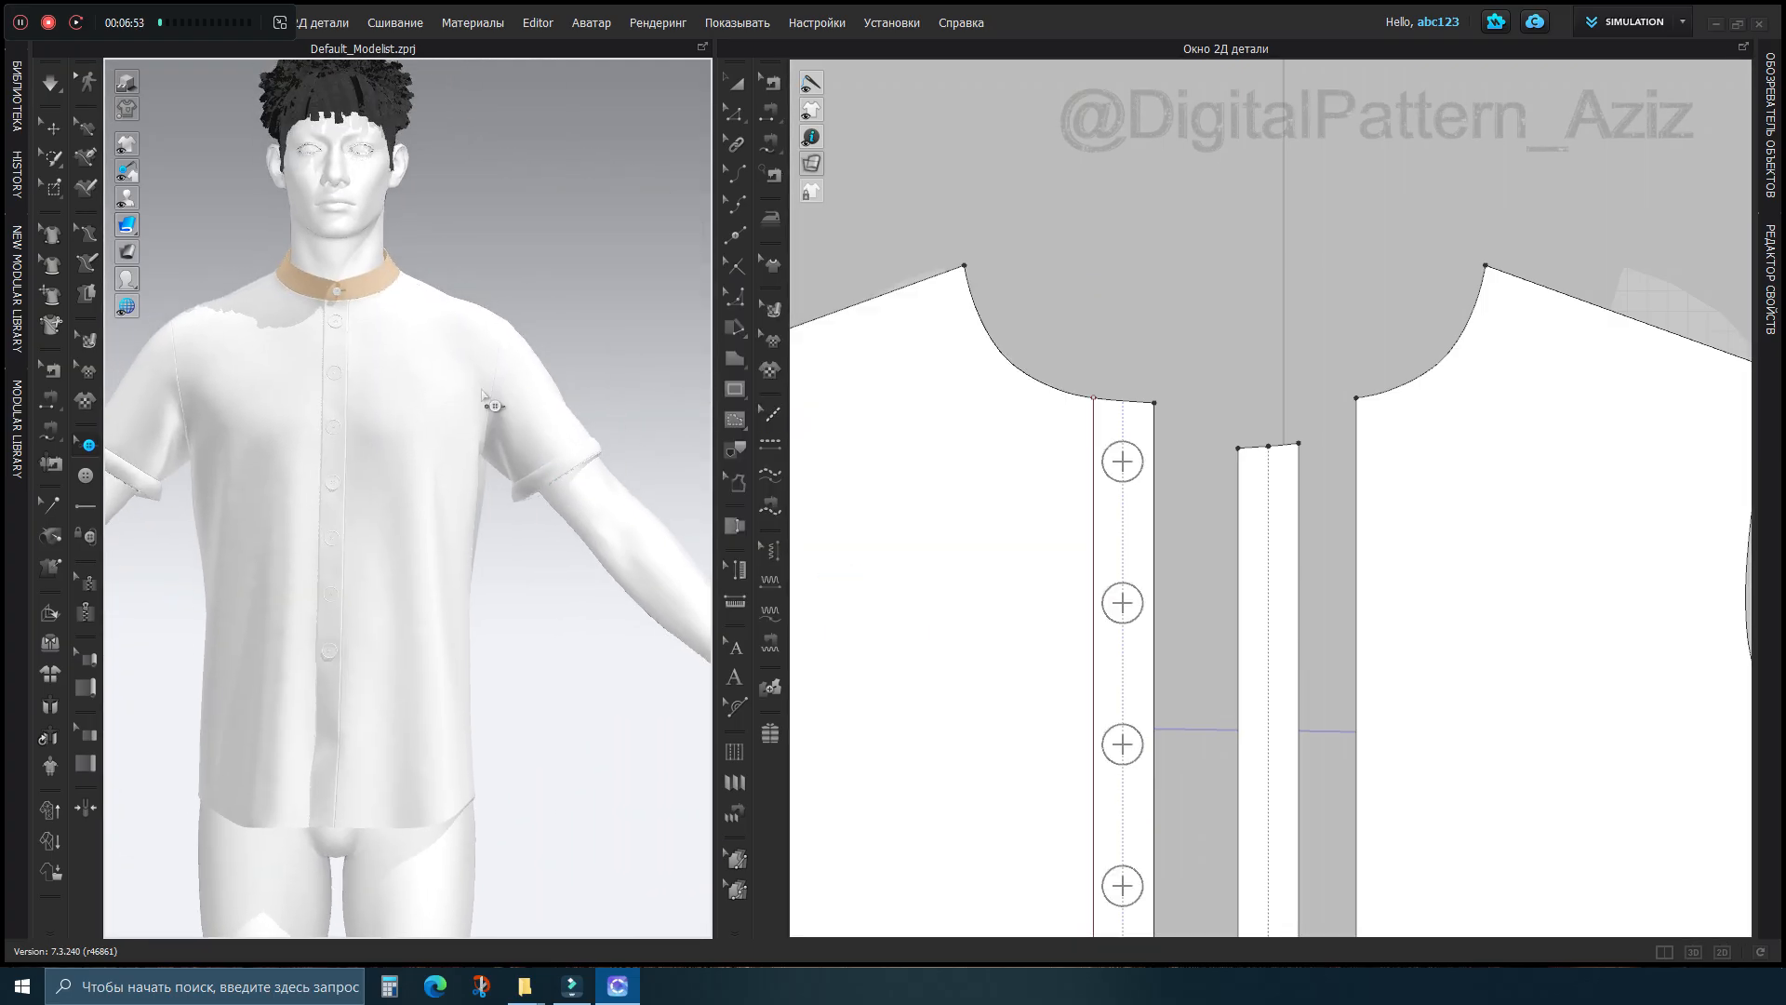
pyautogui.scroll(-3, 1124, 463)
pyautogui.moveTo(1130, 600); pyautogui.dragTo(1063, 237, button='middle')
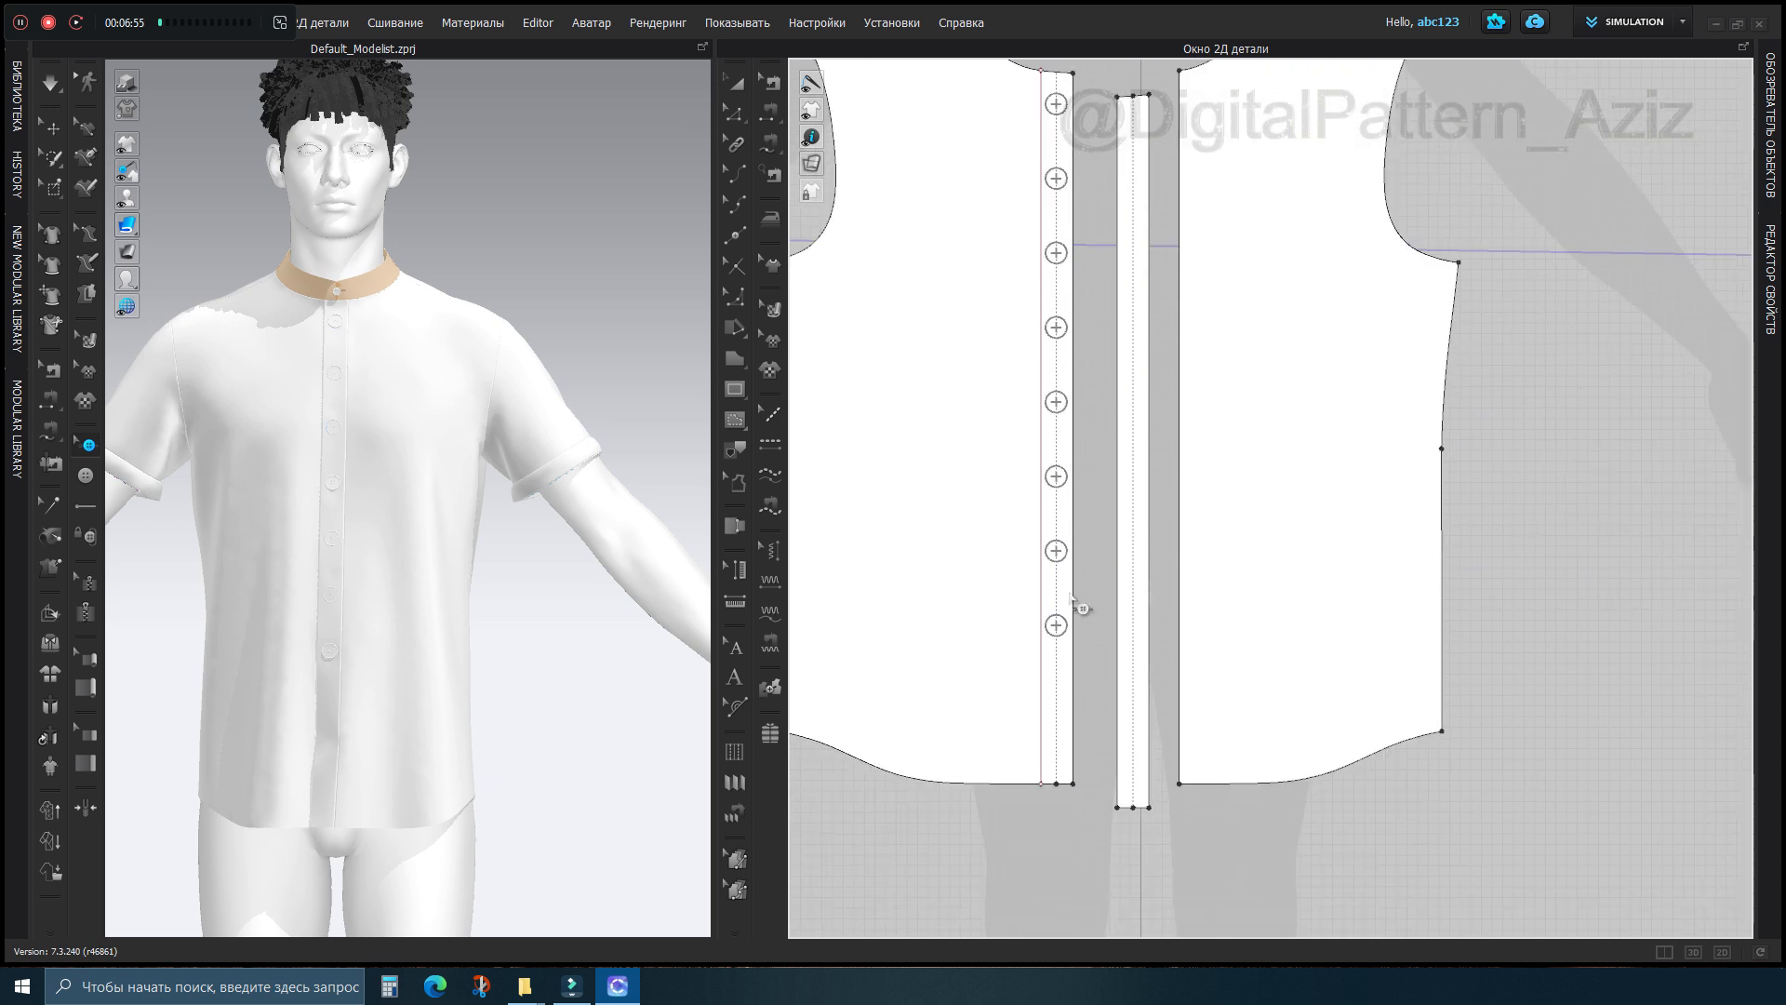
pyautogui.click(1060, 636)
pyautogui.click(1061, 640)
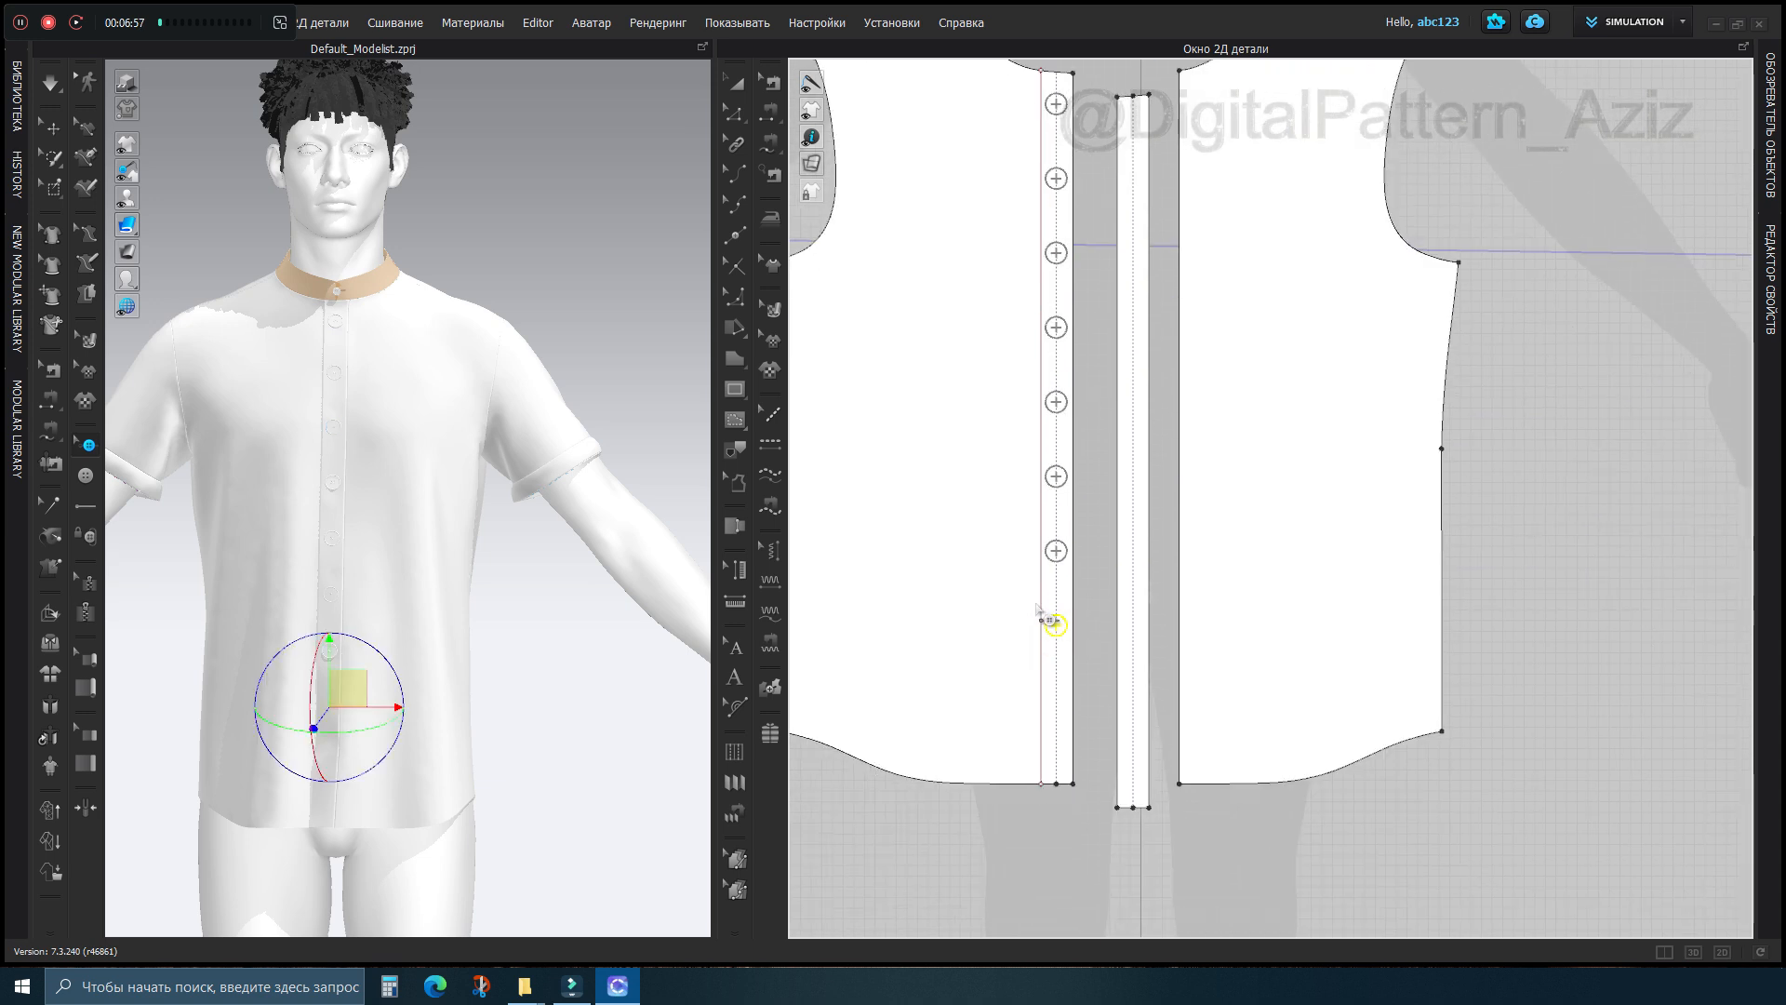
pyautogui.moveTo(1054, 626); pyautogui.dragTo(1056, 708)
pyautogui.scroll(3, 1056, 708)
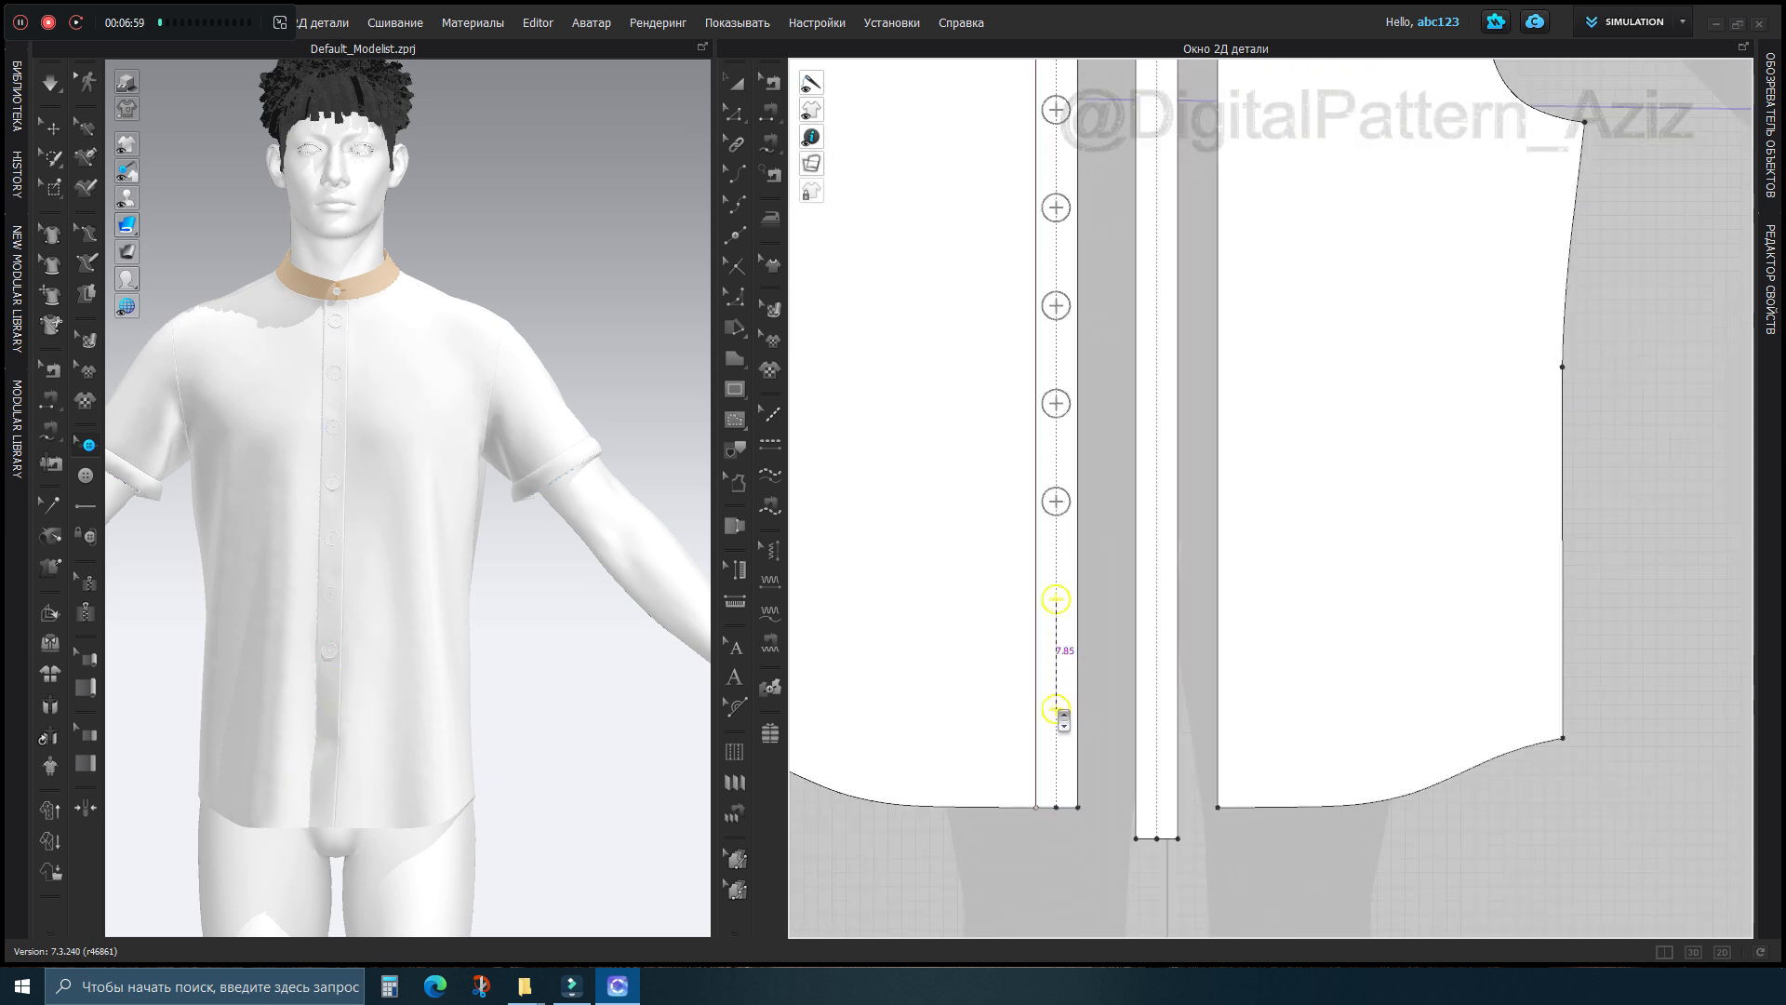
pyautogui.scroll(2, 1056, 709)
pyautogui.rightClick(1056, 709)
pyautogui.write('7')
pyautogui.click(847, 597)
# Move the separate placket strip up so its upper end is level with the front piece's placket edge
pyautogui.scroll(-5, 1113, 635)
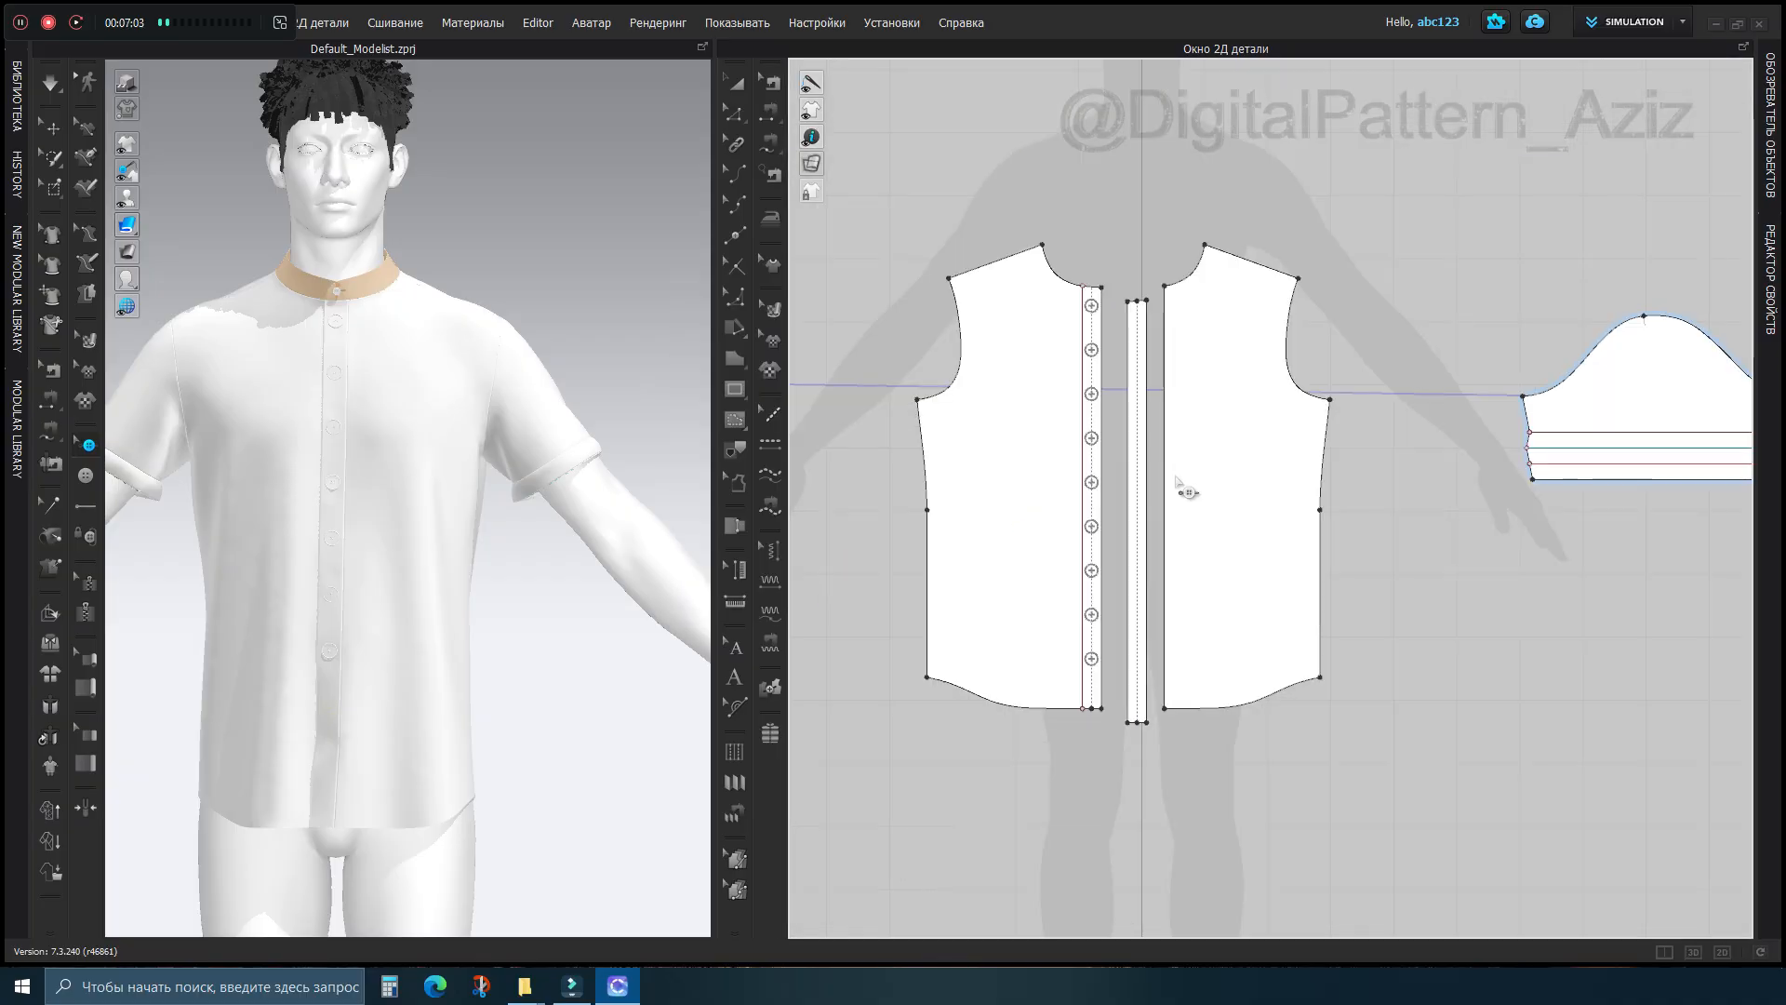
pyautogui.moveTo(1176, 478); pyautogui.dragTo(1177, 630, button='middle')
pyautogui.click(734, 450)
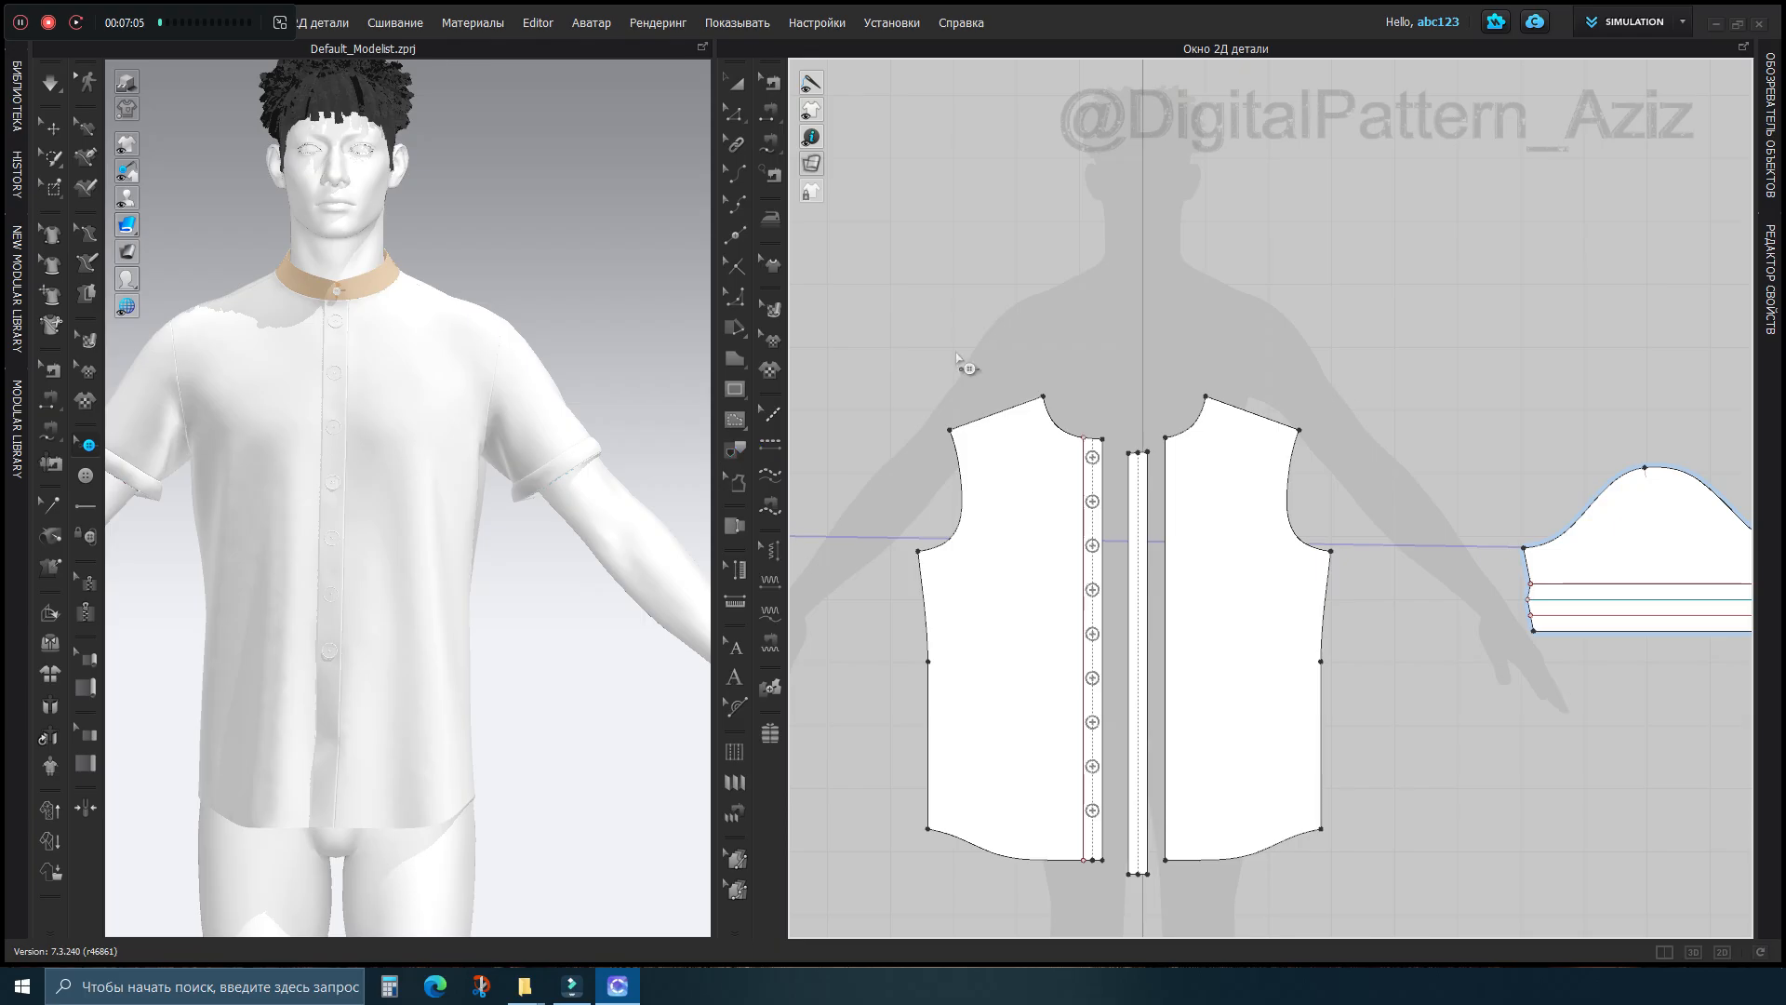
pyautogui.scroll(3, 1144, 514)
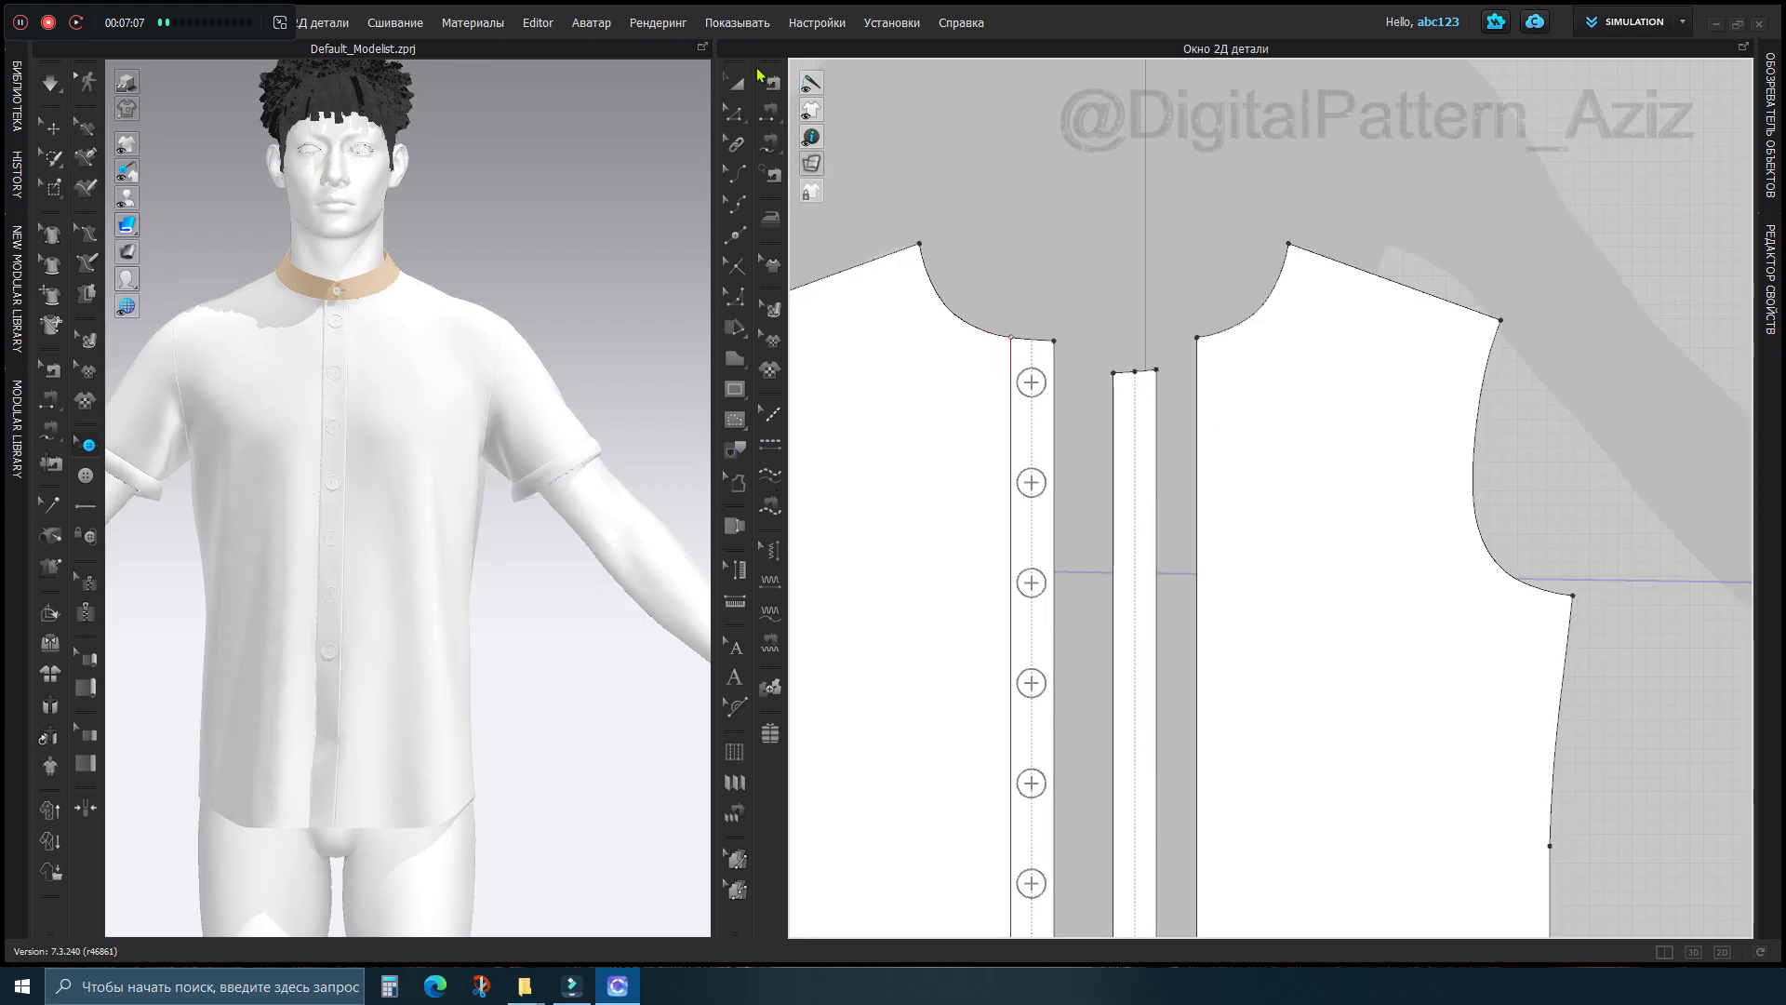
pyautogui.click(738, 88)
pyautogui.moveTo(1148, 467); pyautogui.dragTo(1146, 436)
pyautogui.click(1099, 274)
pyautogui.scroll(3, 1046, 390)
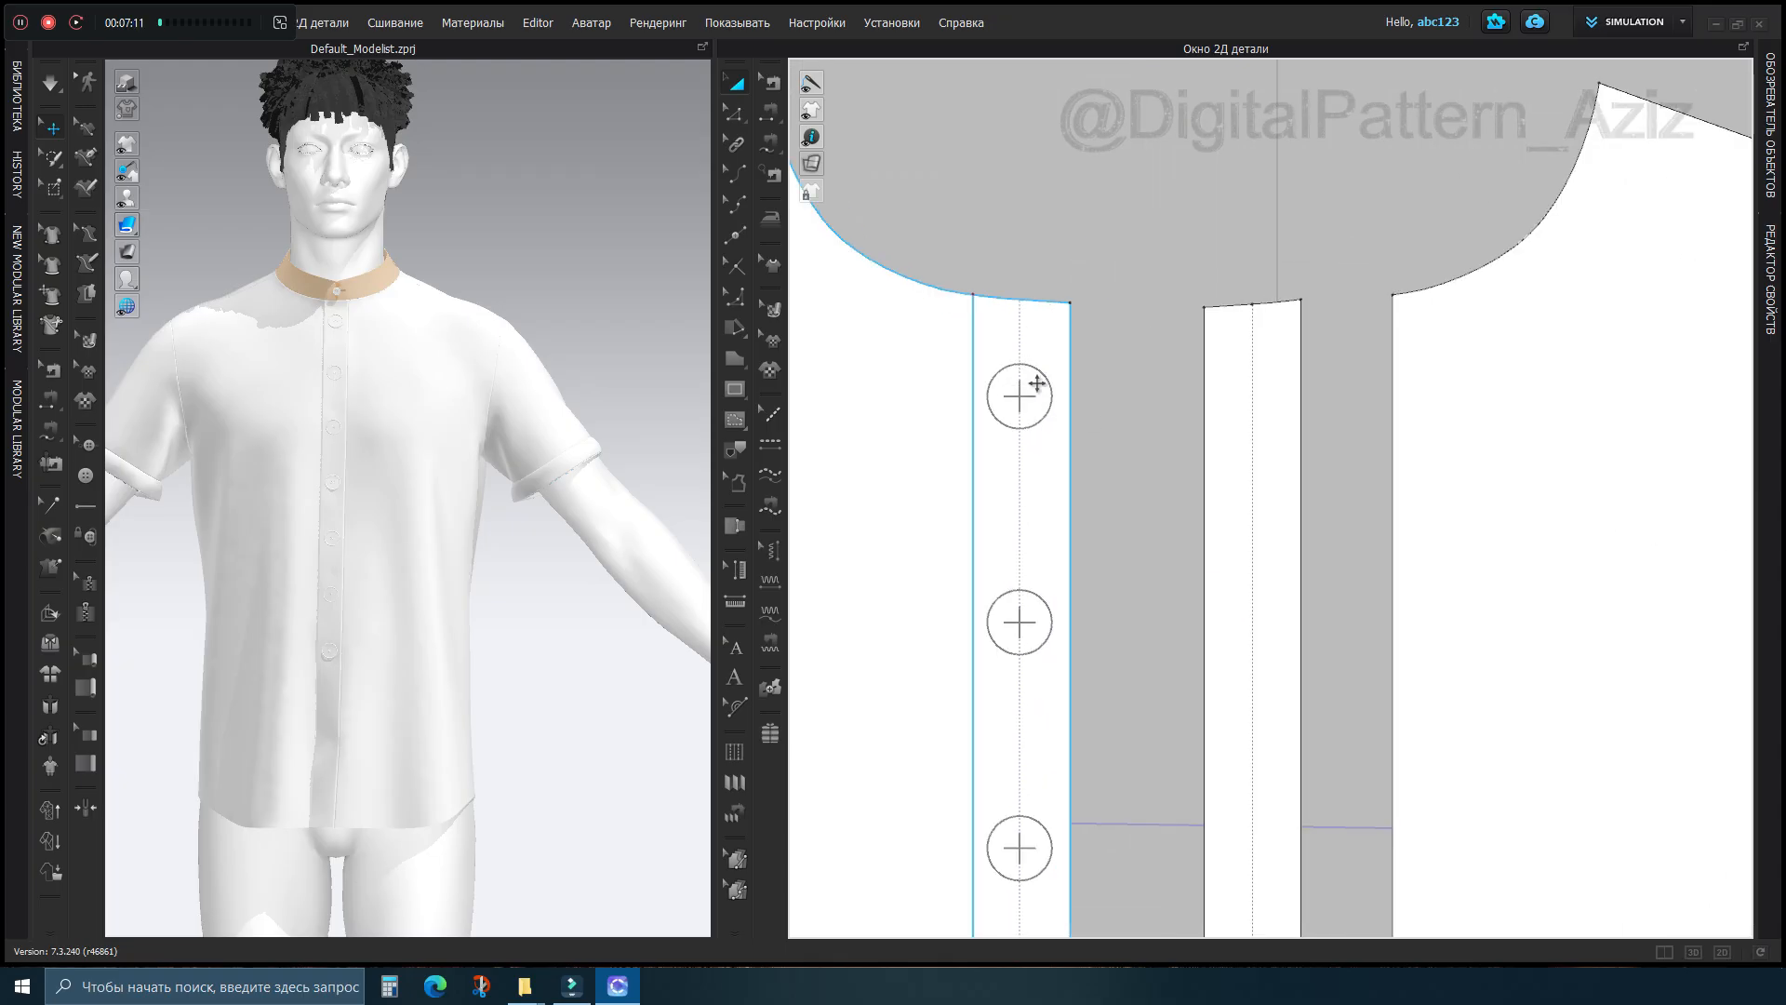
pyautogui.scroll(-3, 898, 384)
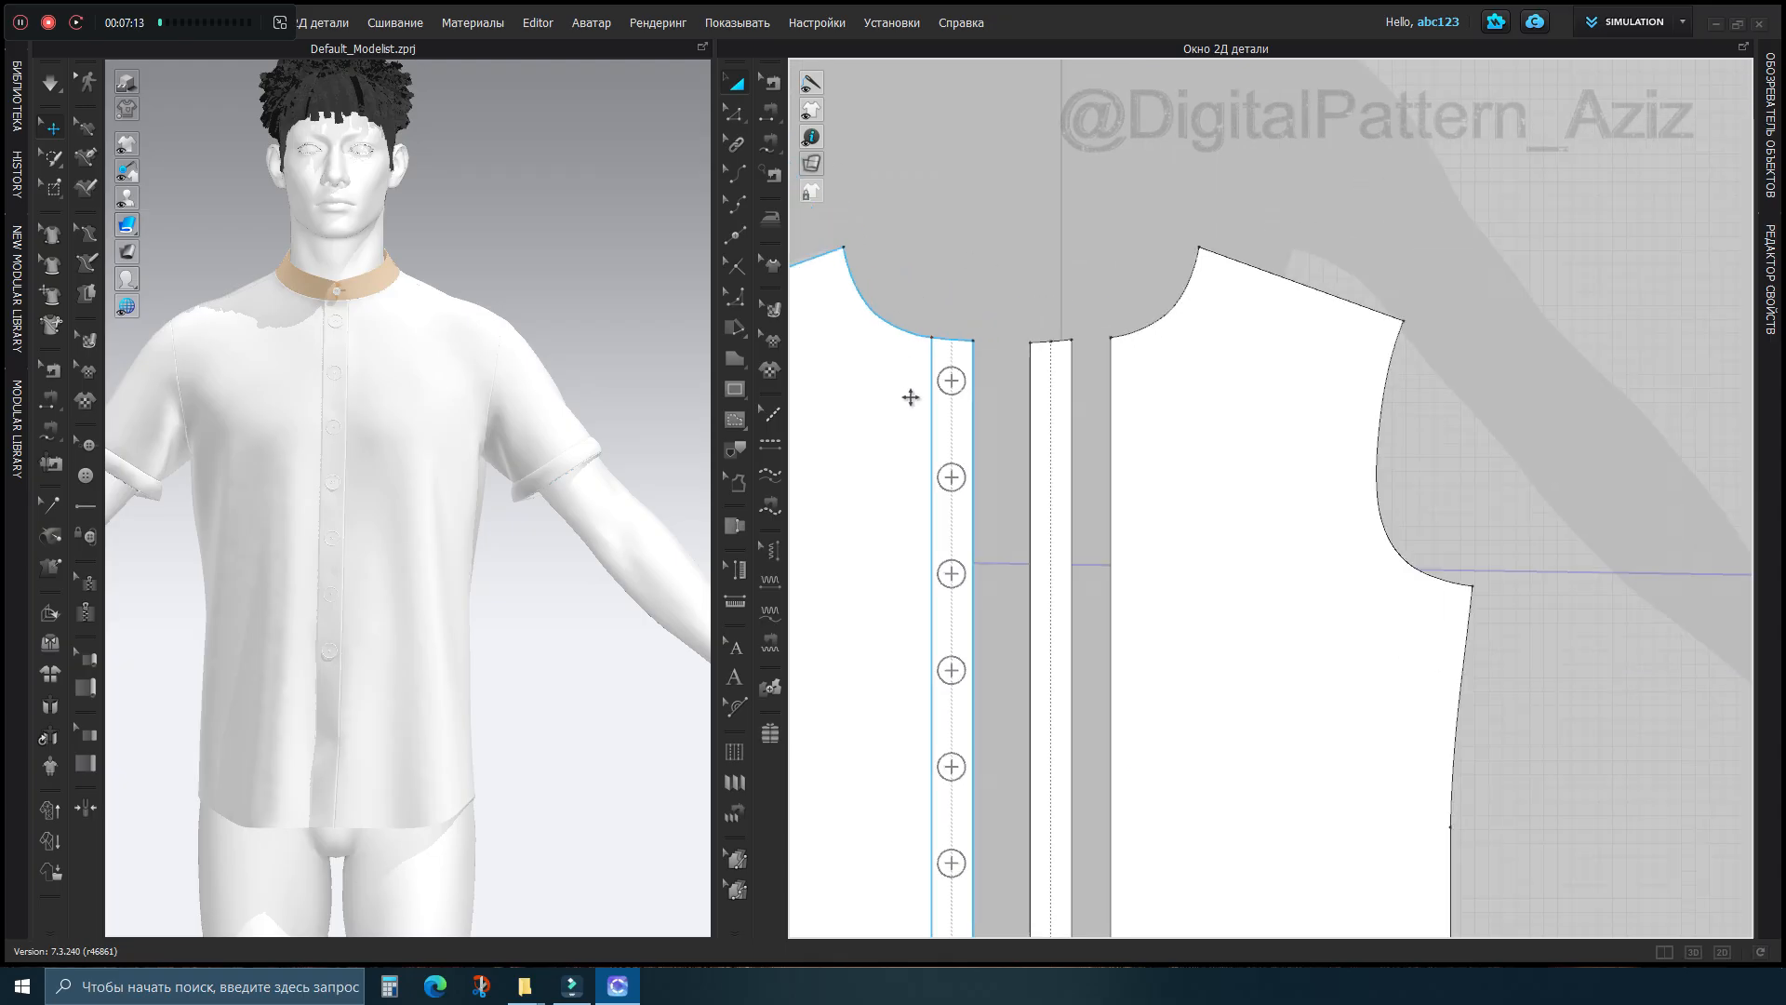
# Copy all the front piece's buttons onto the separate placket strip's centre baseline, level with the originals
pyautogui.click(735, 112)
pyautogui.click(90, 450)
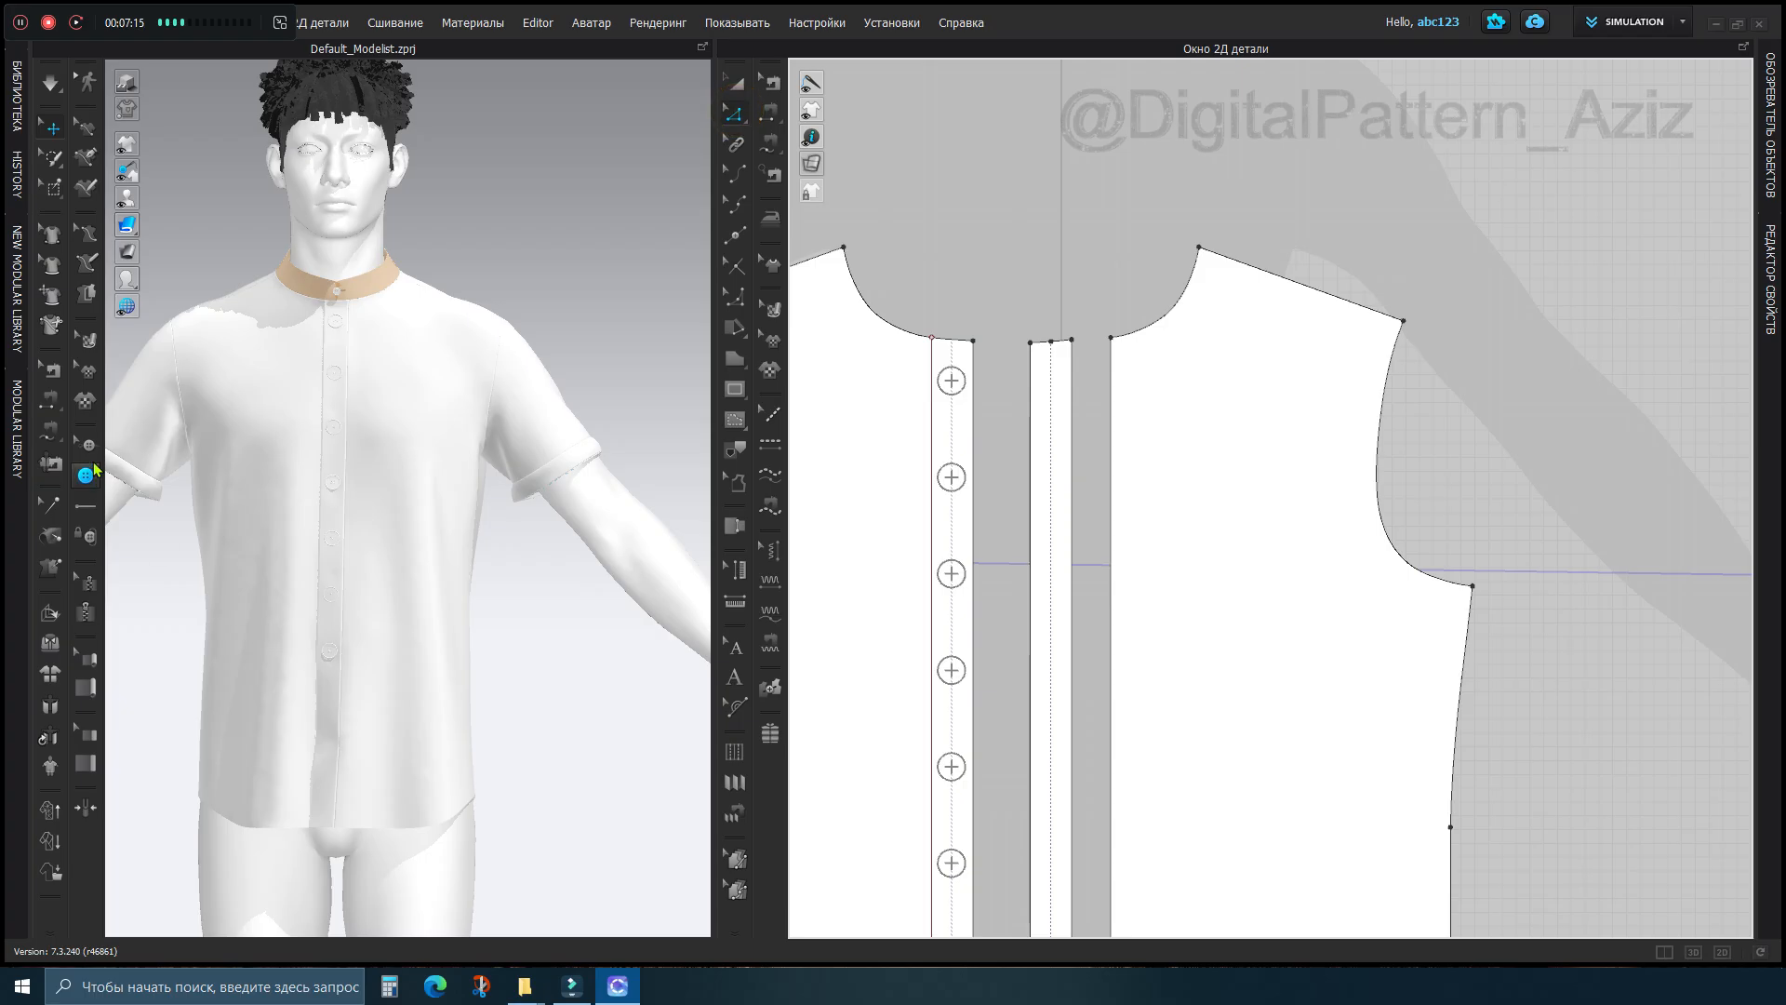
pyautogui.scroll(-6, 926, 930)
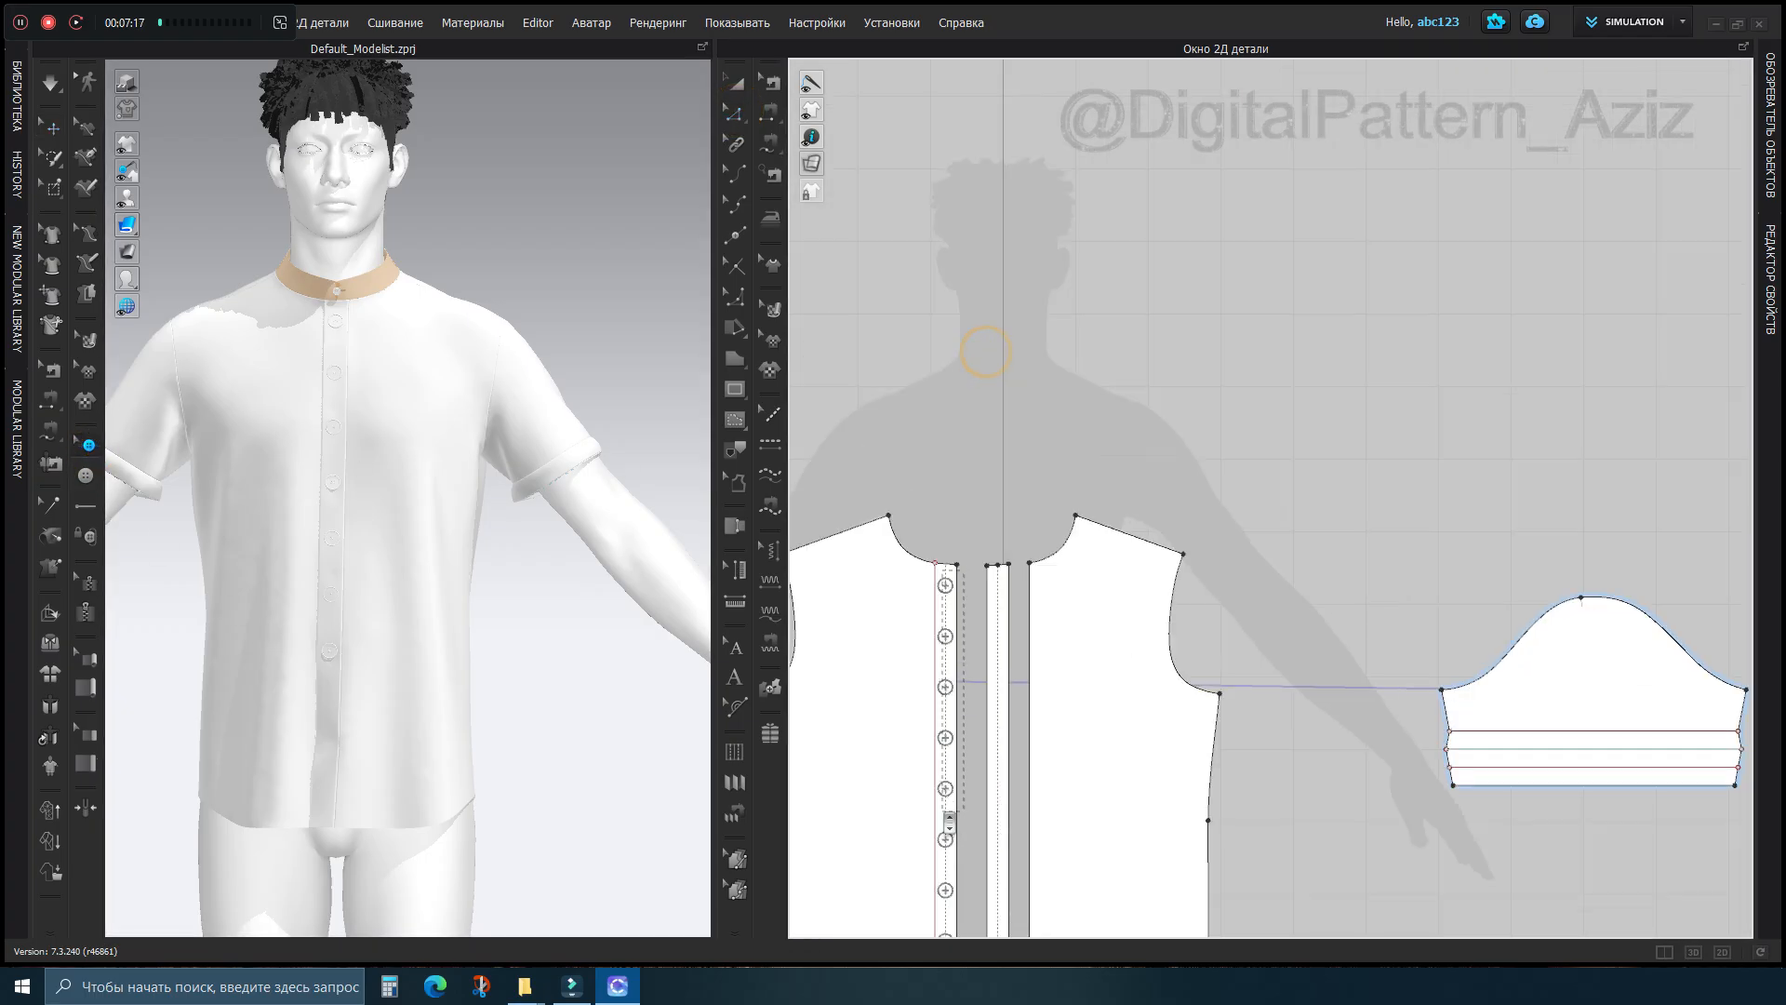
pyautogui.moveTo(1014, 656); pyautogui.dragTo(1188, 197, button='middle')
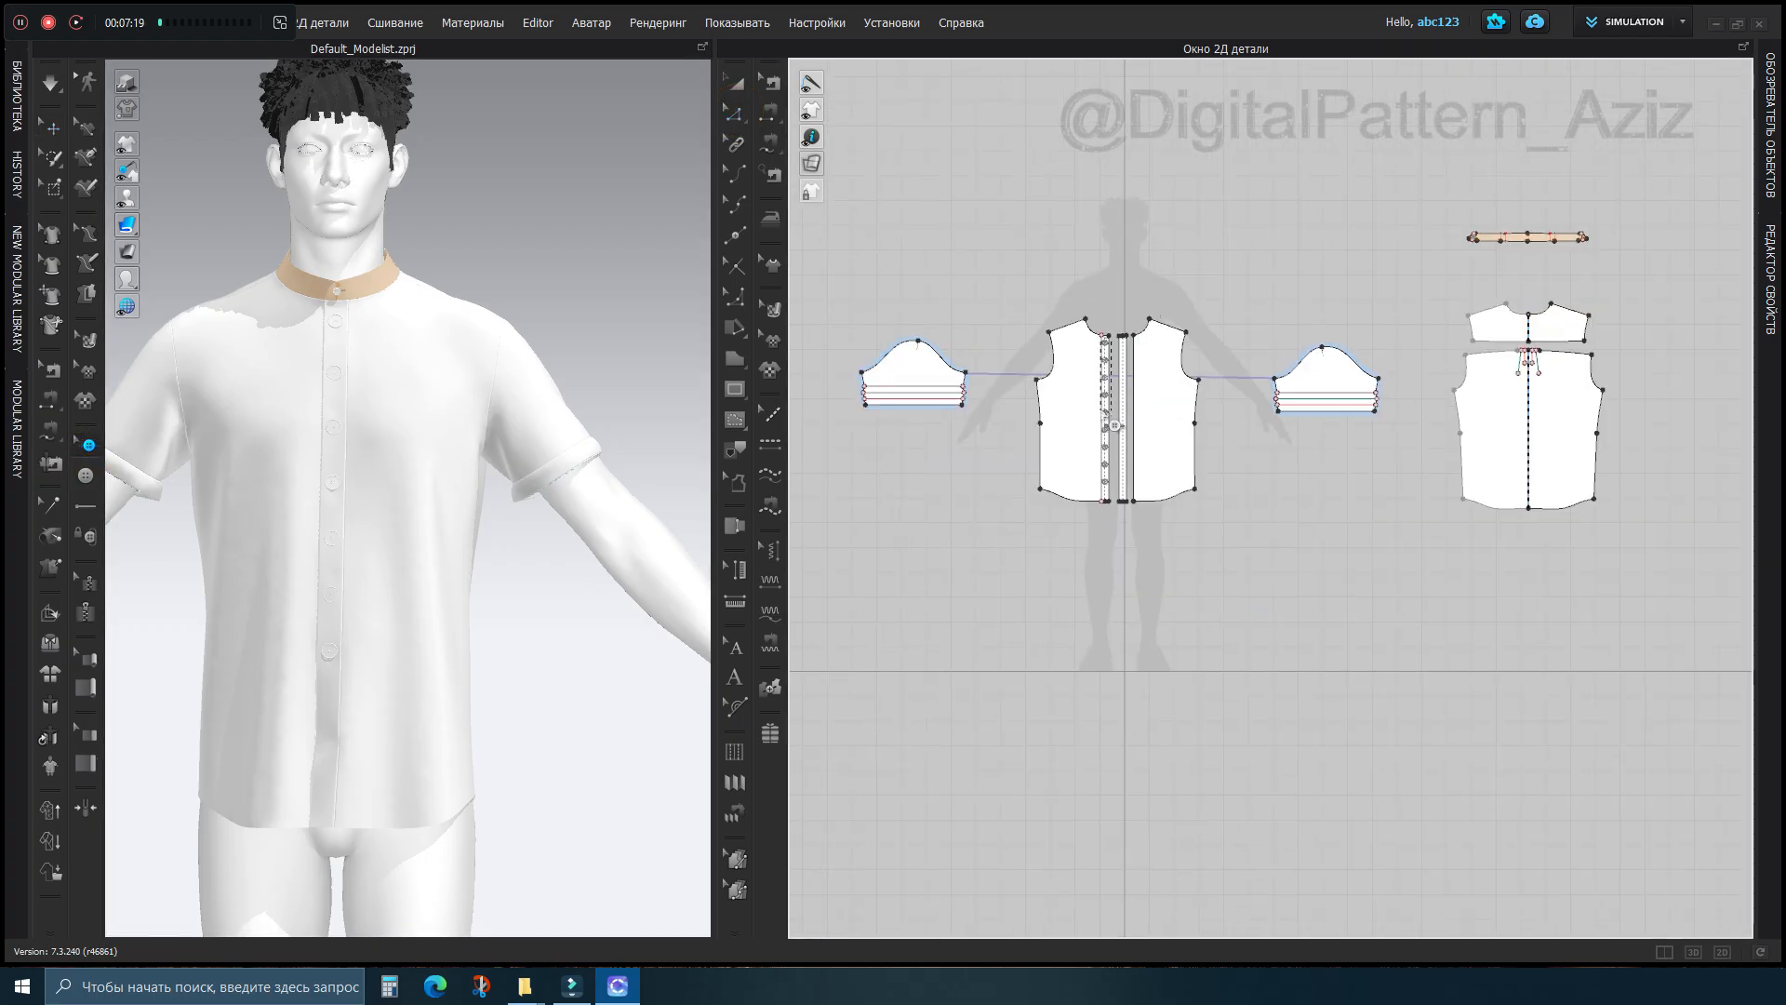
pyautogui.scroll(7, 1104, 401)
pyautogui.scroll(-6, 1104, 401)
pyautogui.hotkey('ctrl', 'a')
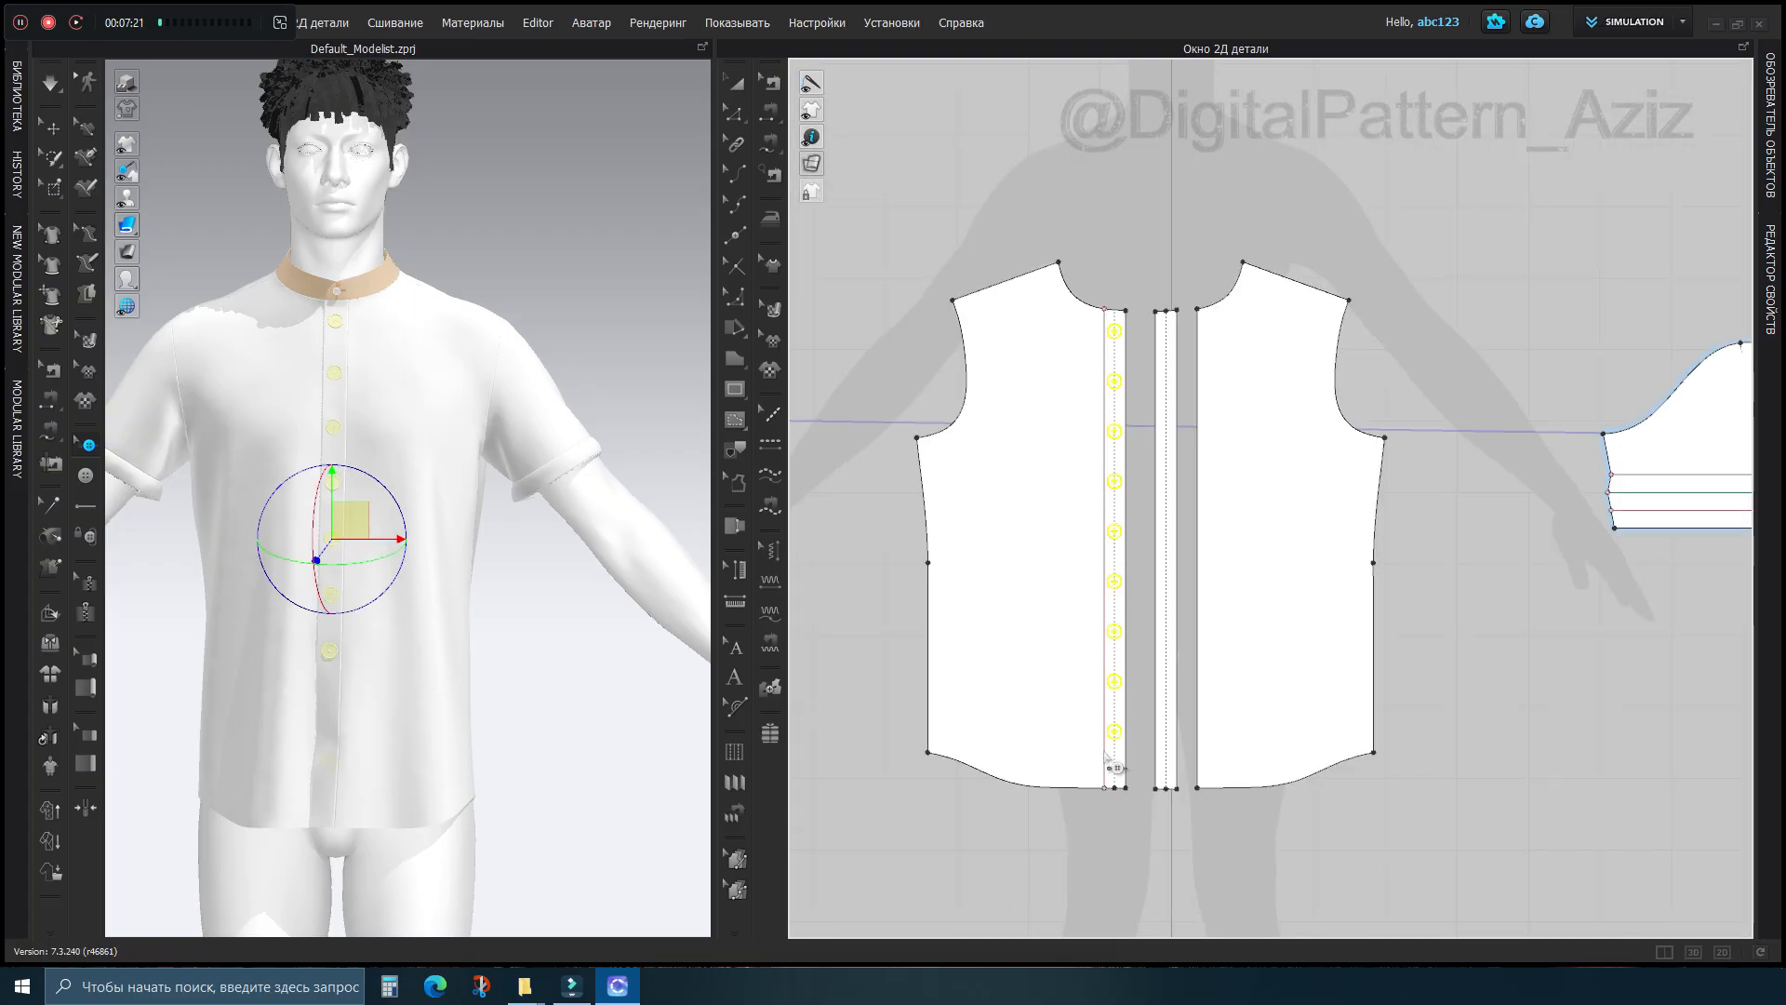
pyautogui.scroll(5, 1119, 377)
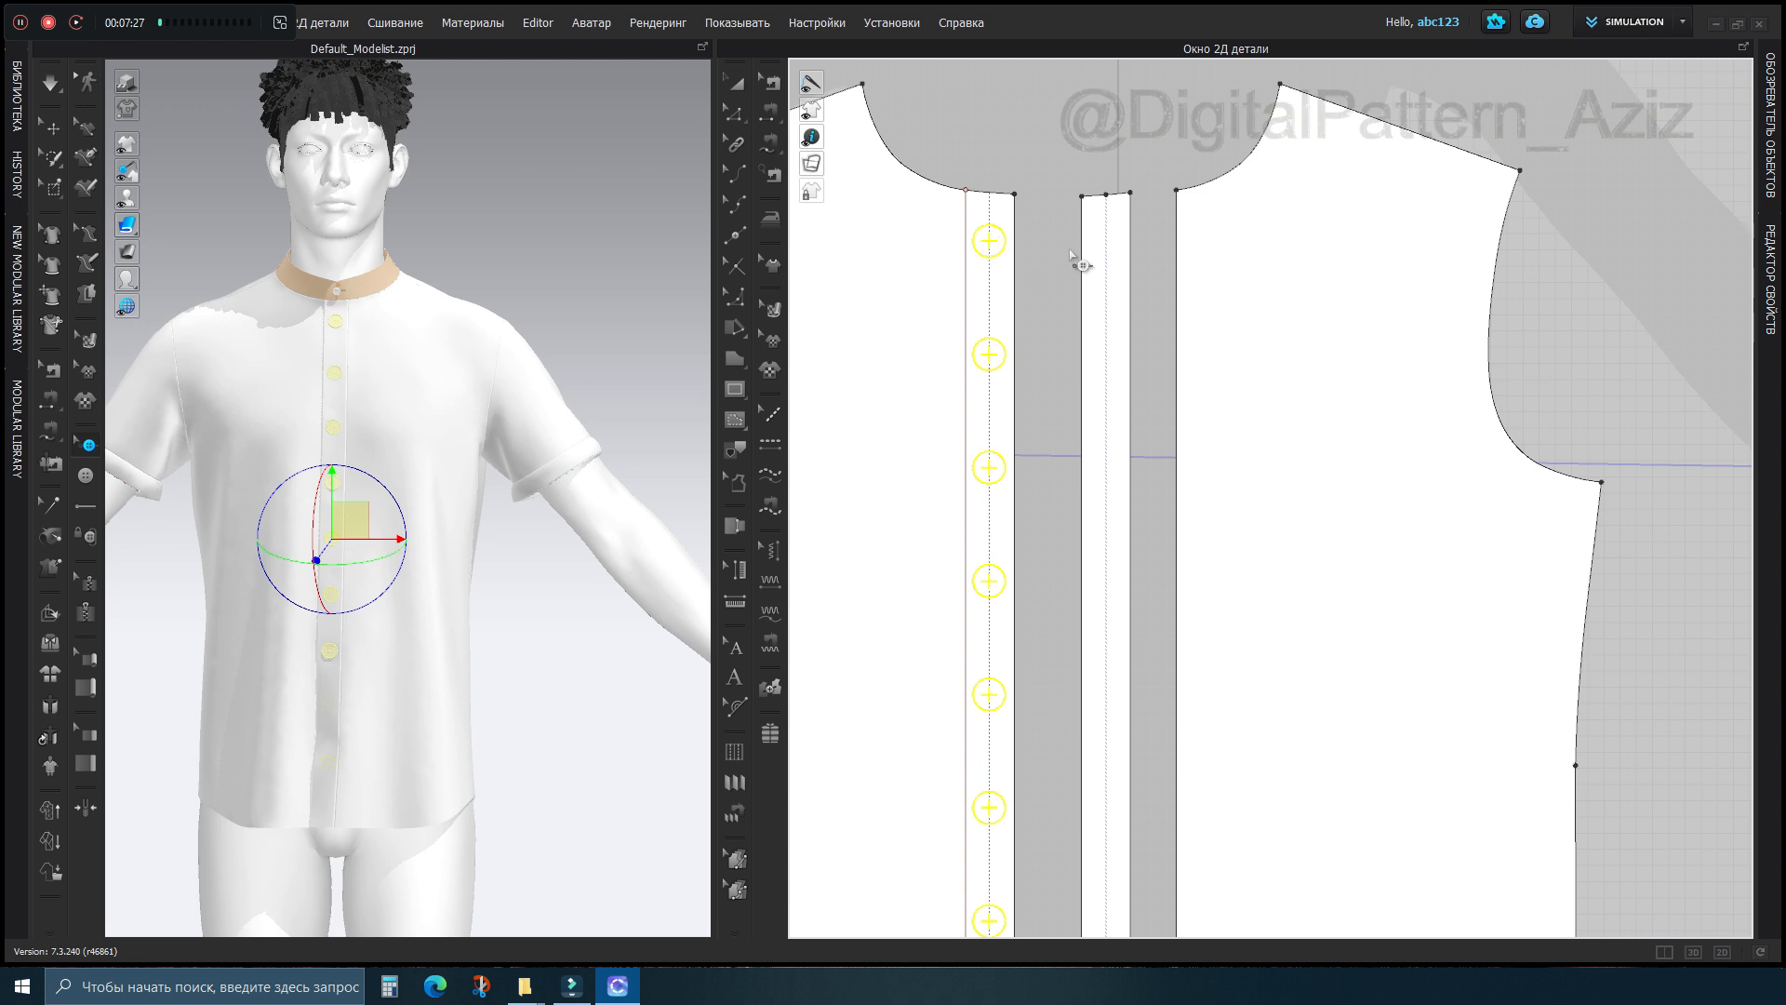
pyautogui.rightClick(1000, 248)
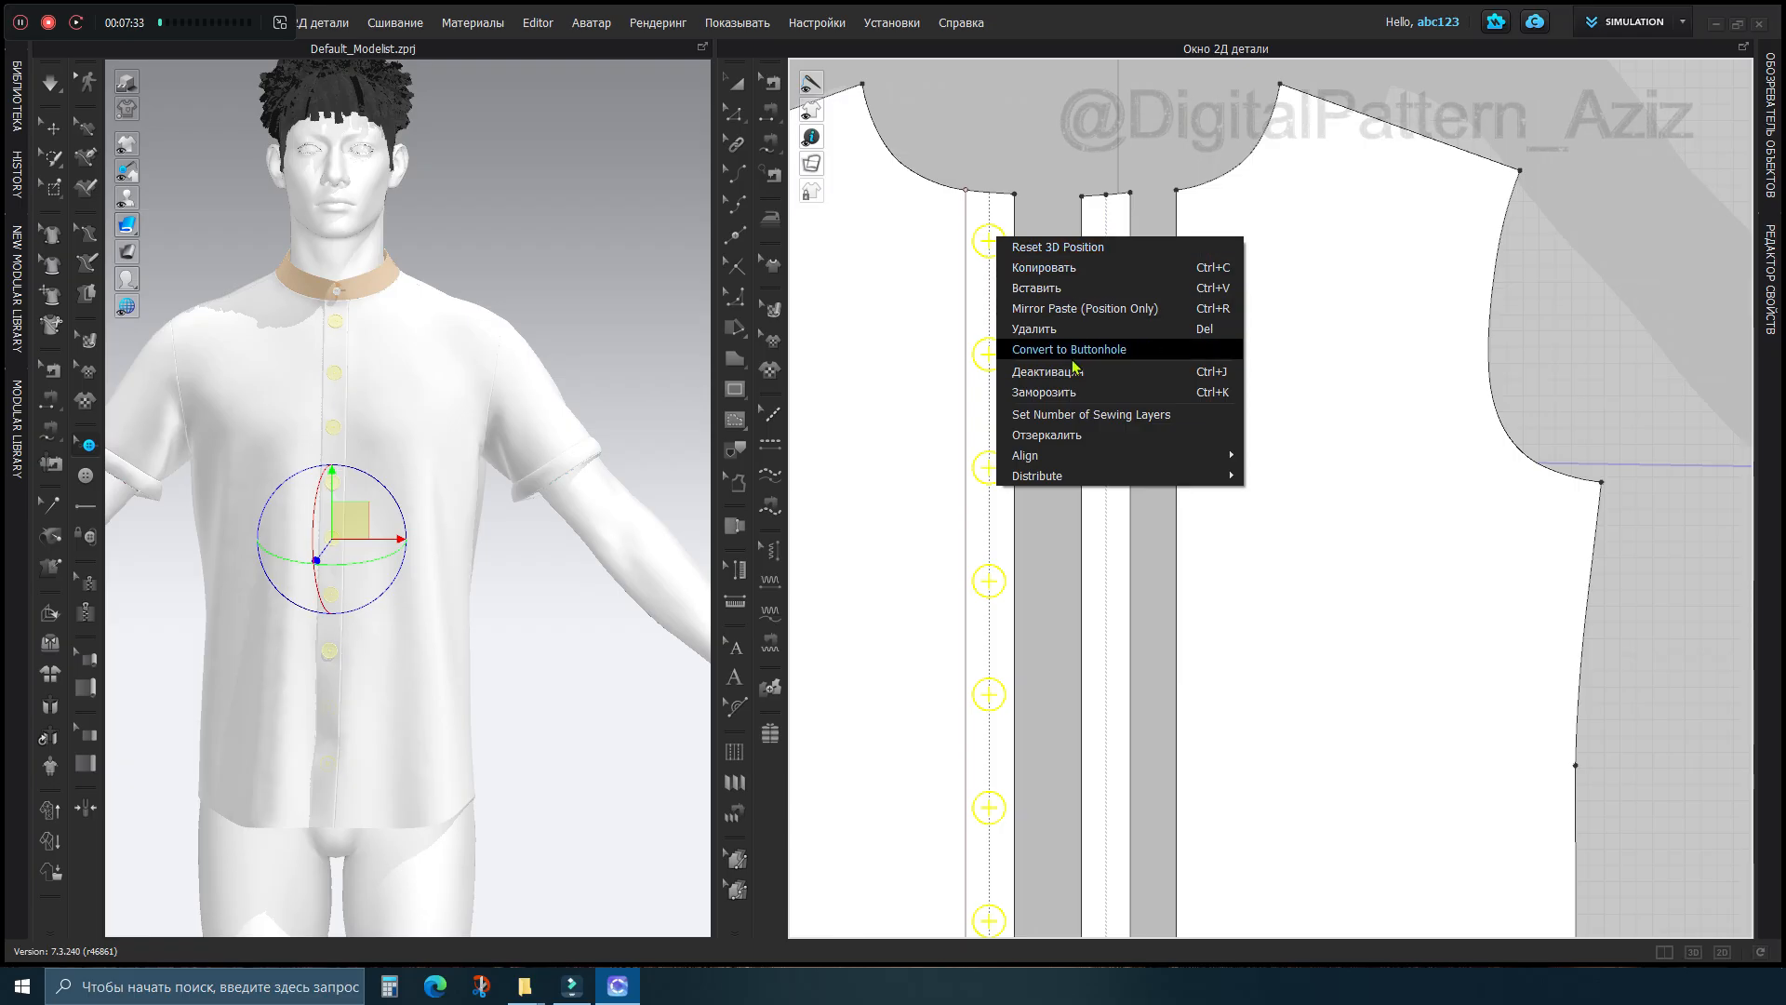
pyautogui.click(1075, 311)
pyautogui.moveTo(1110, 256)
pyautogui.mouseDown()
pyautogui.moveTo(983, 257)
pyautogui.moveTo(1112, 259)
pyautogui.mouseUp()
pyautogui.scroll(6, 1116, 259)
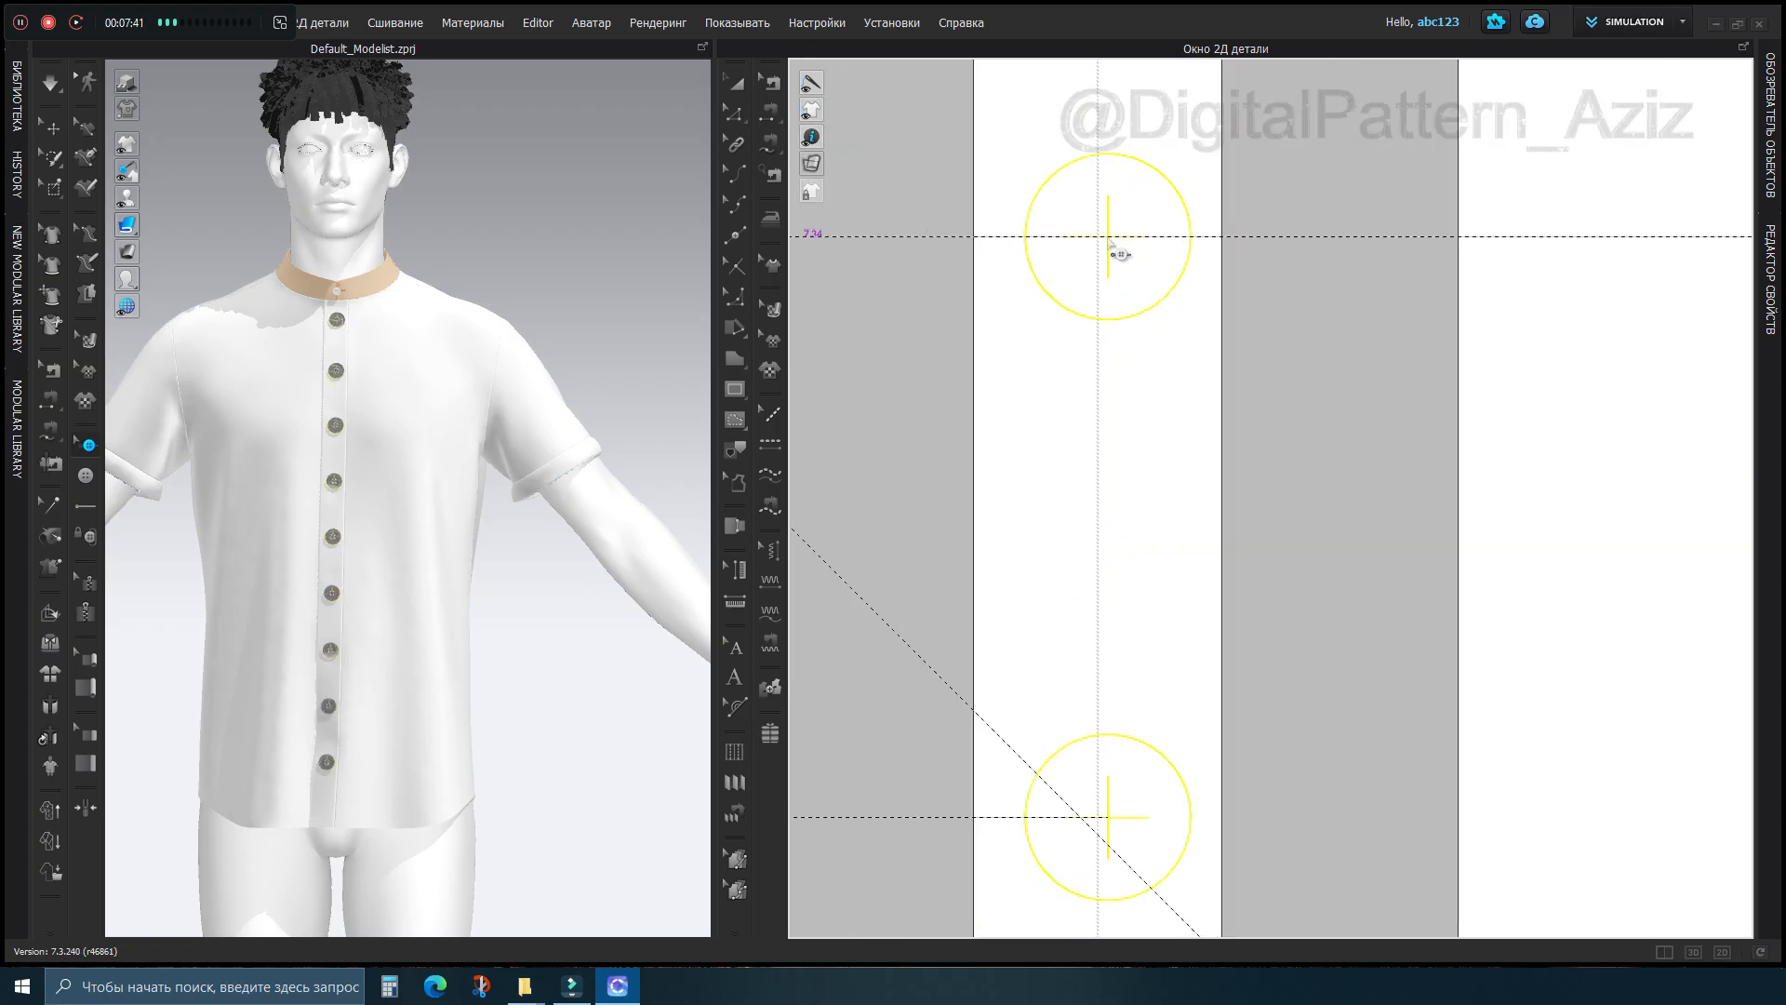
pyautogui.scroll(-6, 1107, 252)
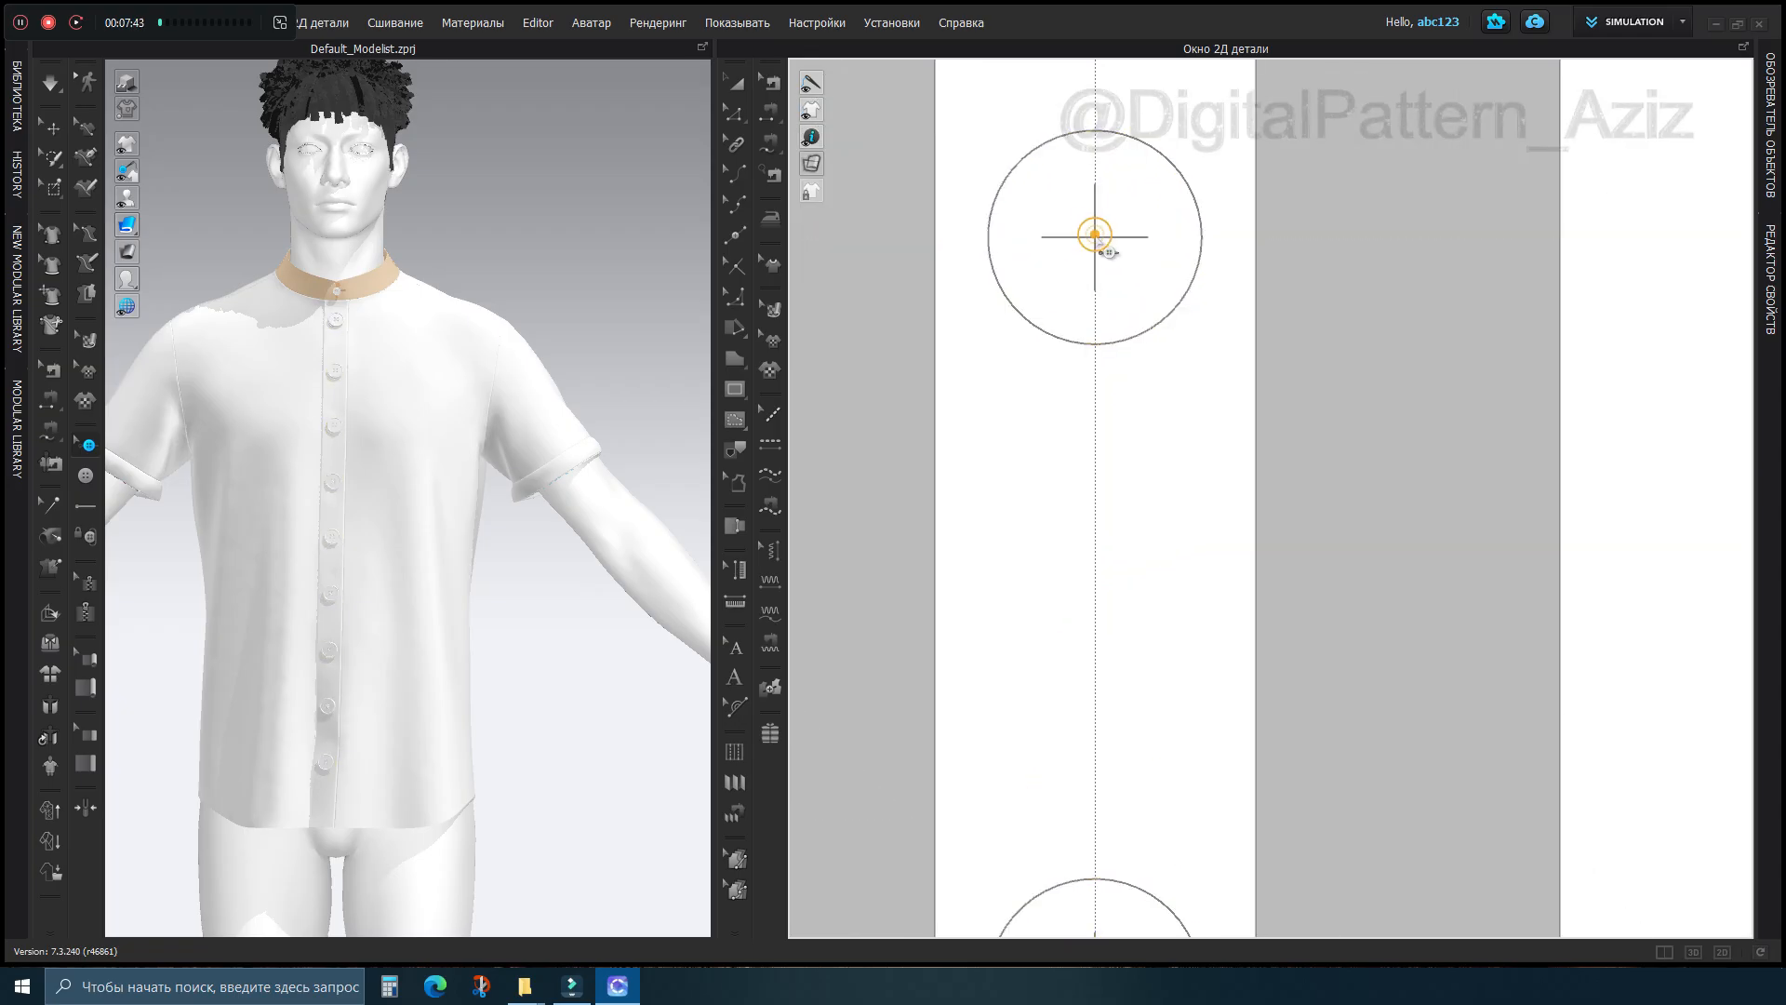
pyautogui.scroll(3, 965, 193)
pyautogui.scroll(2, 967, 196)
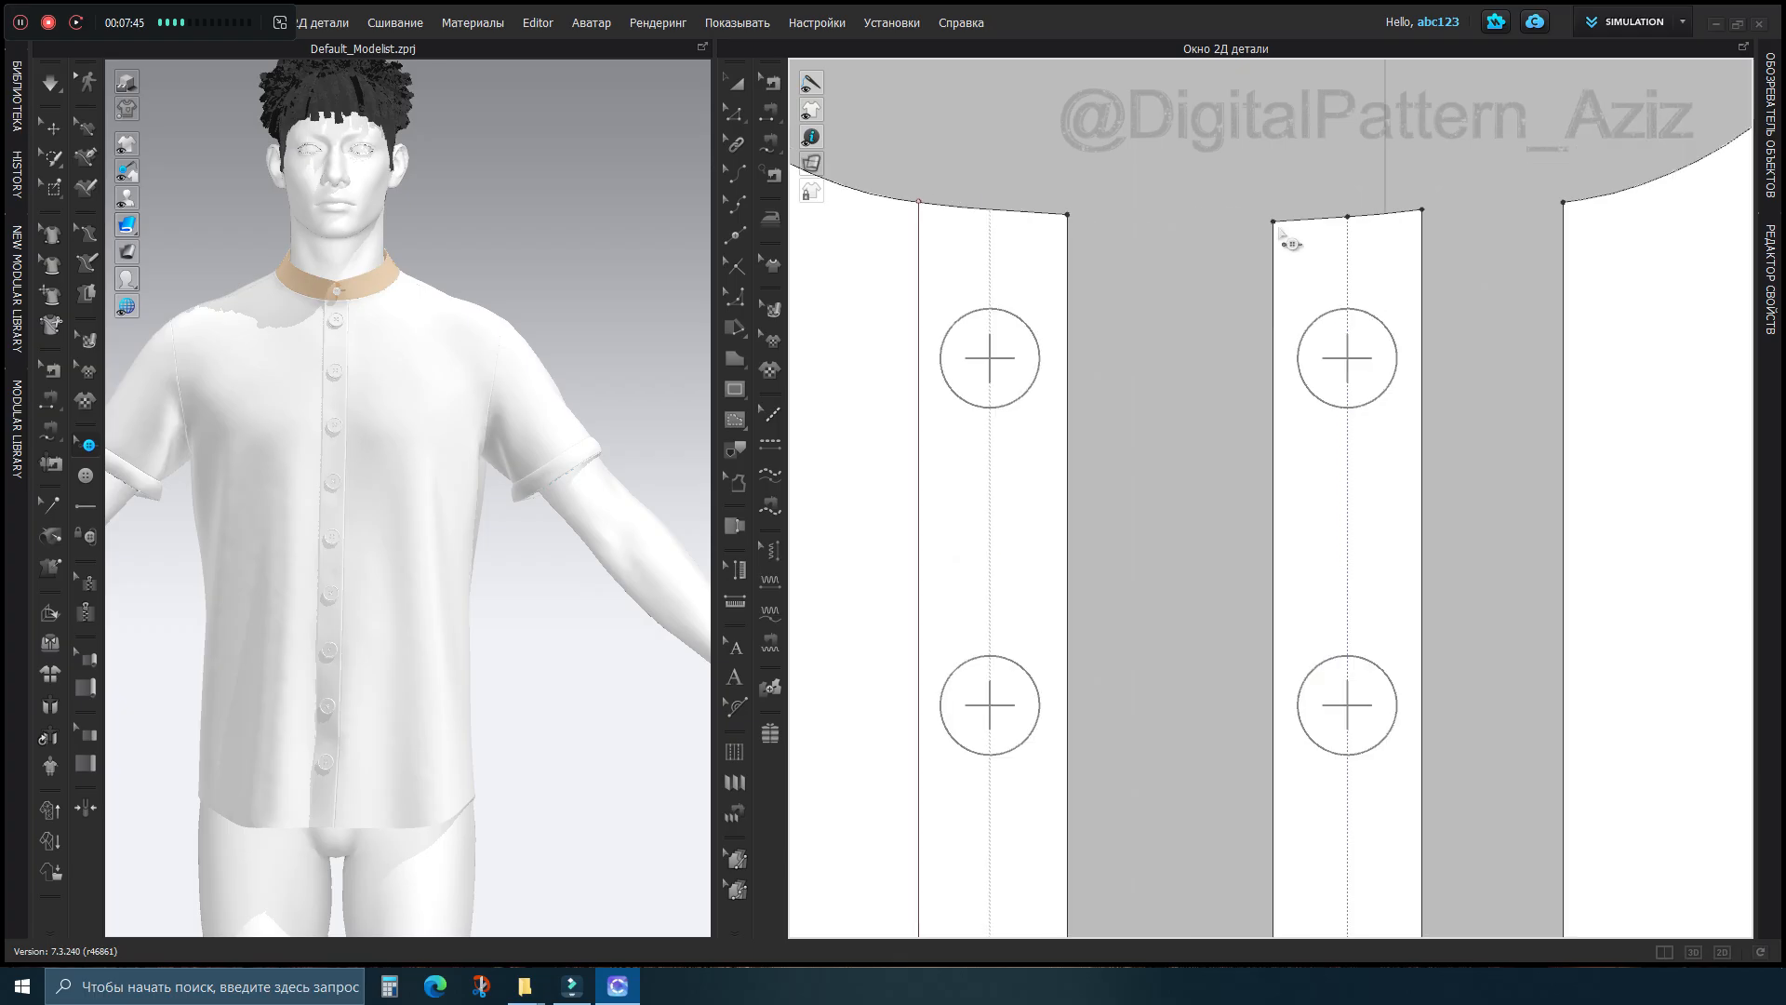
# Select all the buttons on the separate placket strip and convert them to buttonholes
pyautogui.scroll(-5, 1288, 435)
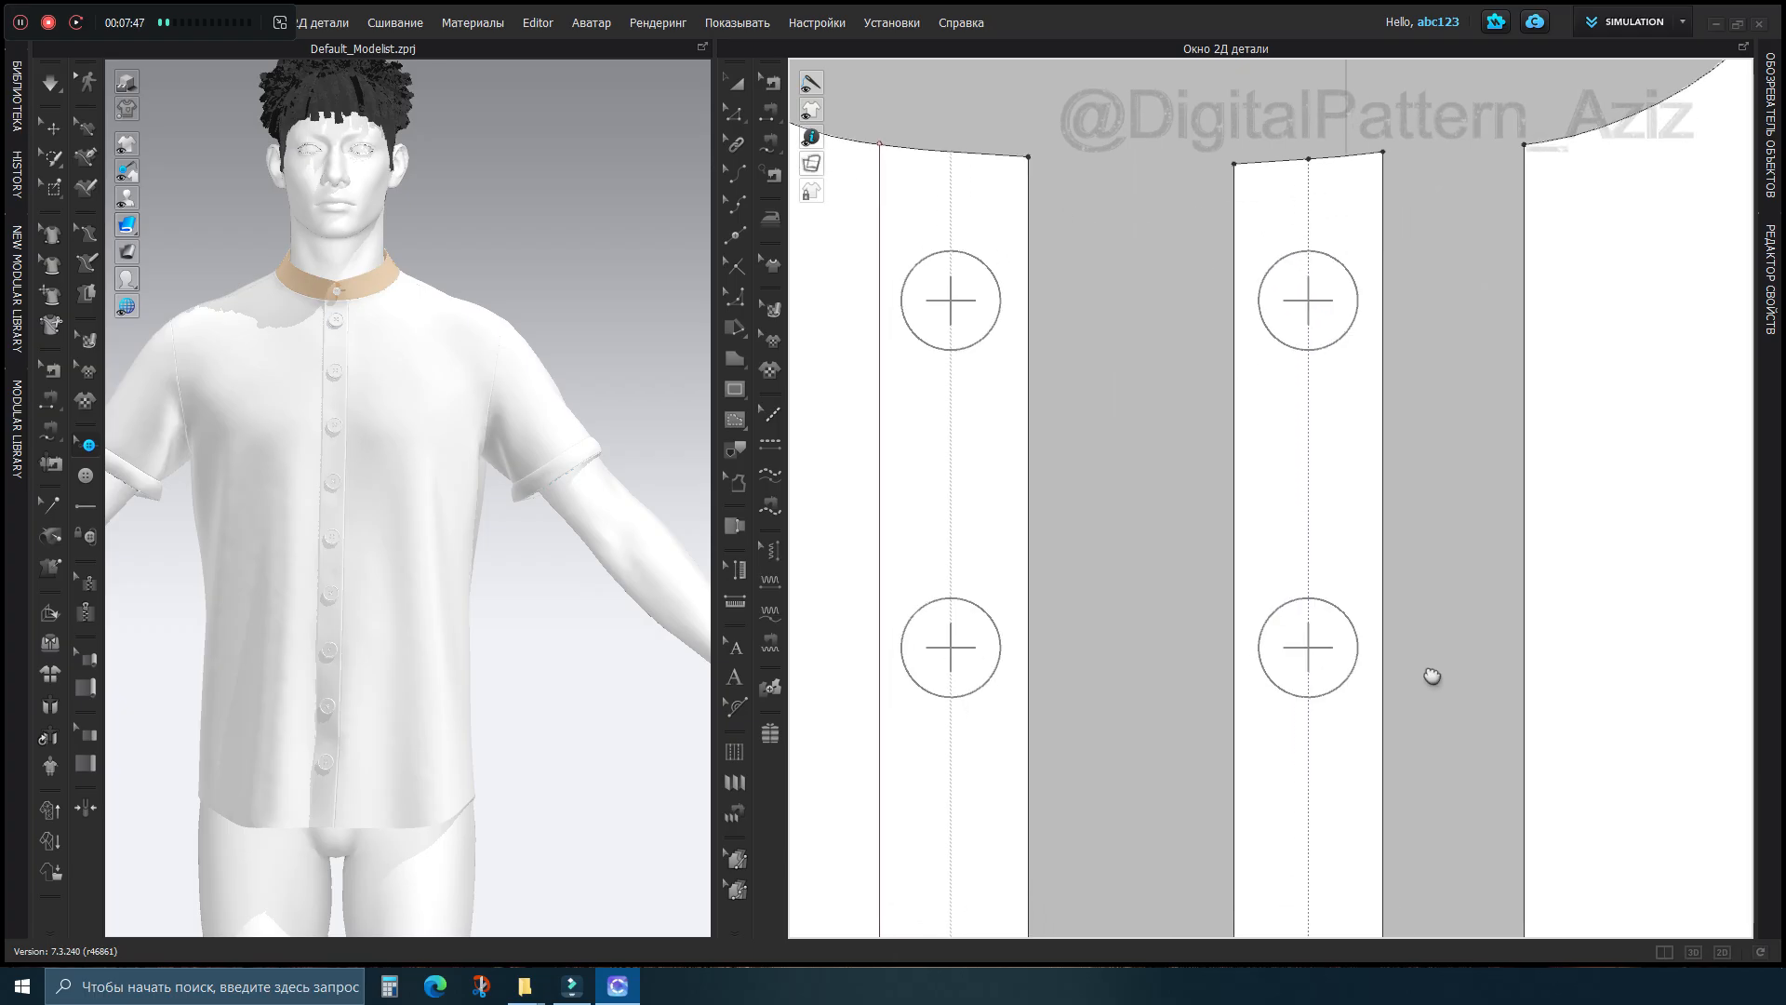
pyautogui.scroll(-5, 1215, 354)
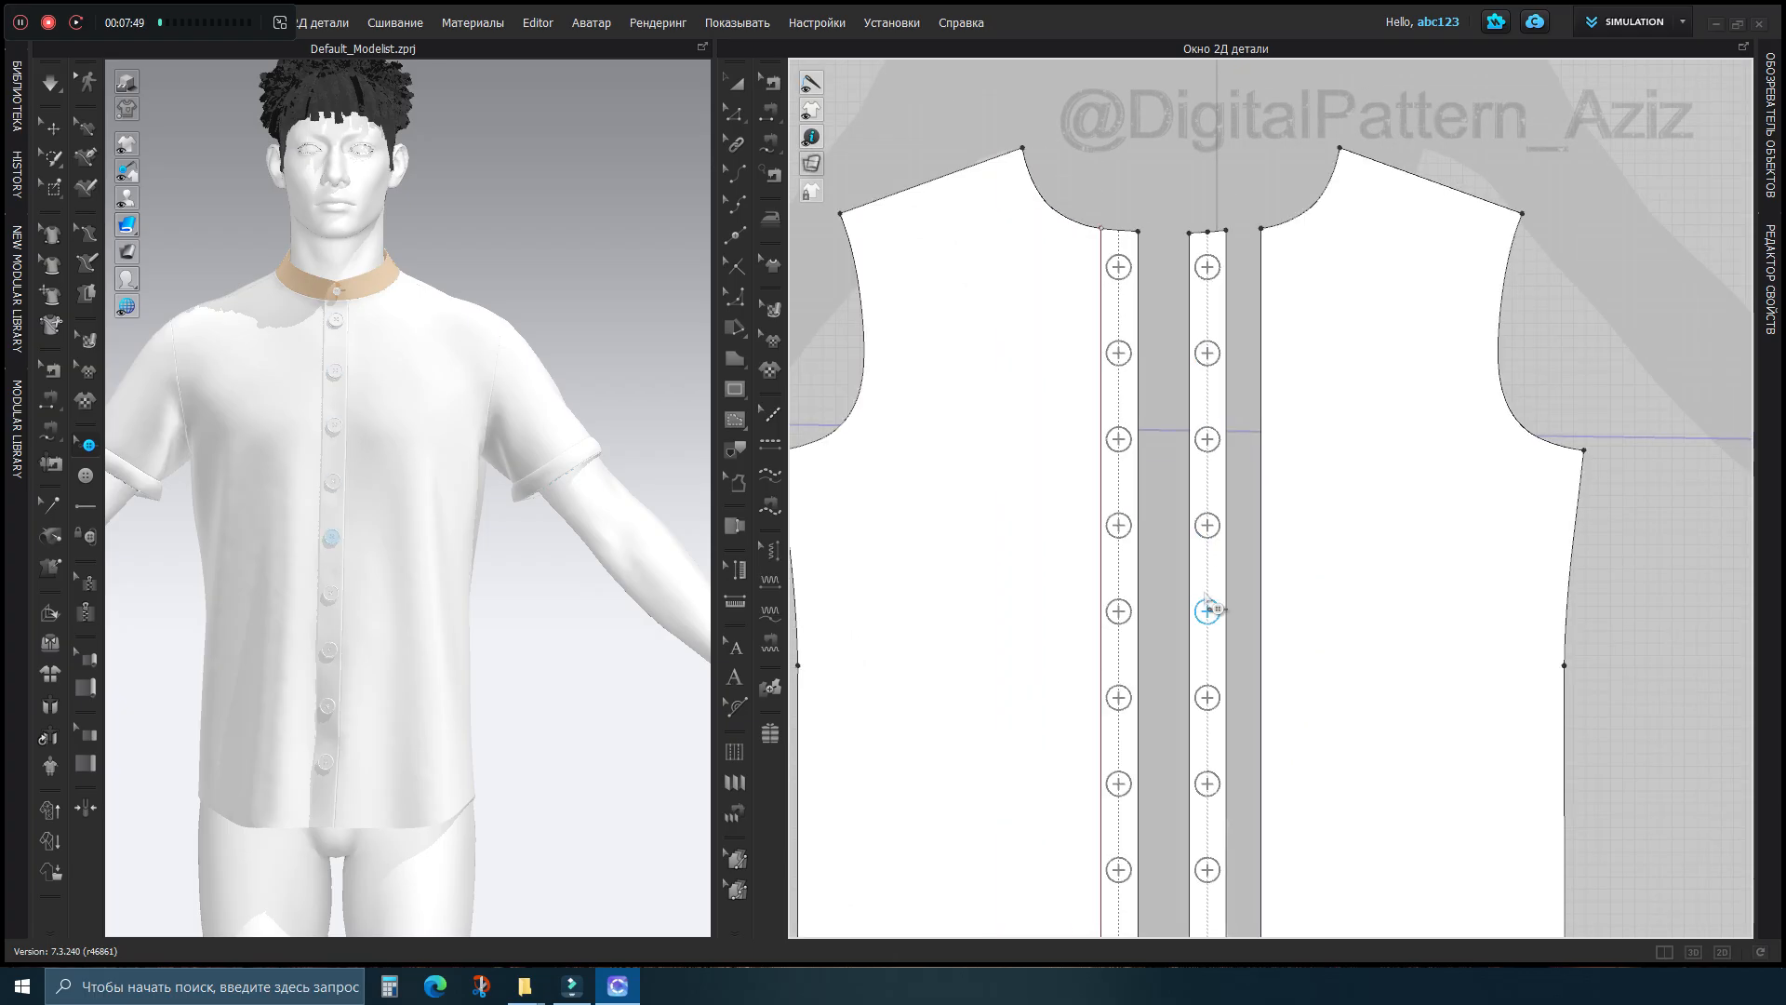
pyautogui.moveTo(1219, 656); pyautogui.dragTo(1228, 550, button='middle')
pyautogui.scroll(-1, 1233, 382)
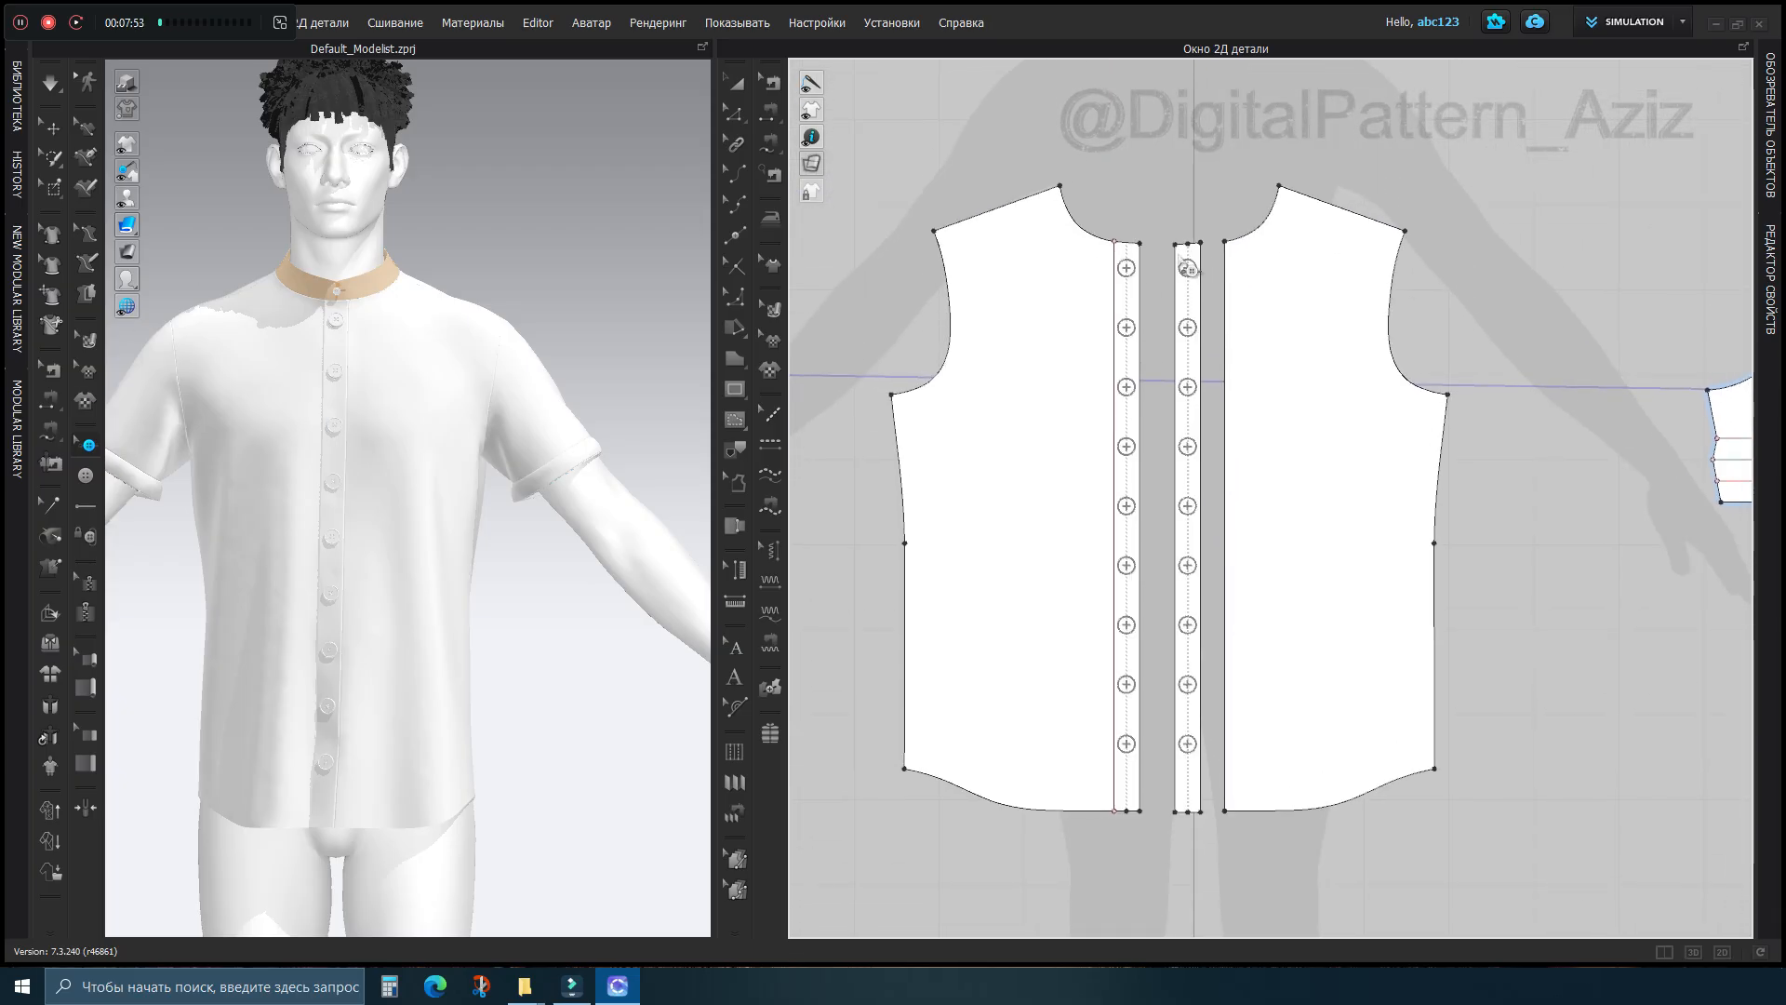
pyautogui.moveTo(1218, 358); pyautogui.dragTo(1223, 791)
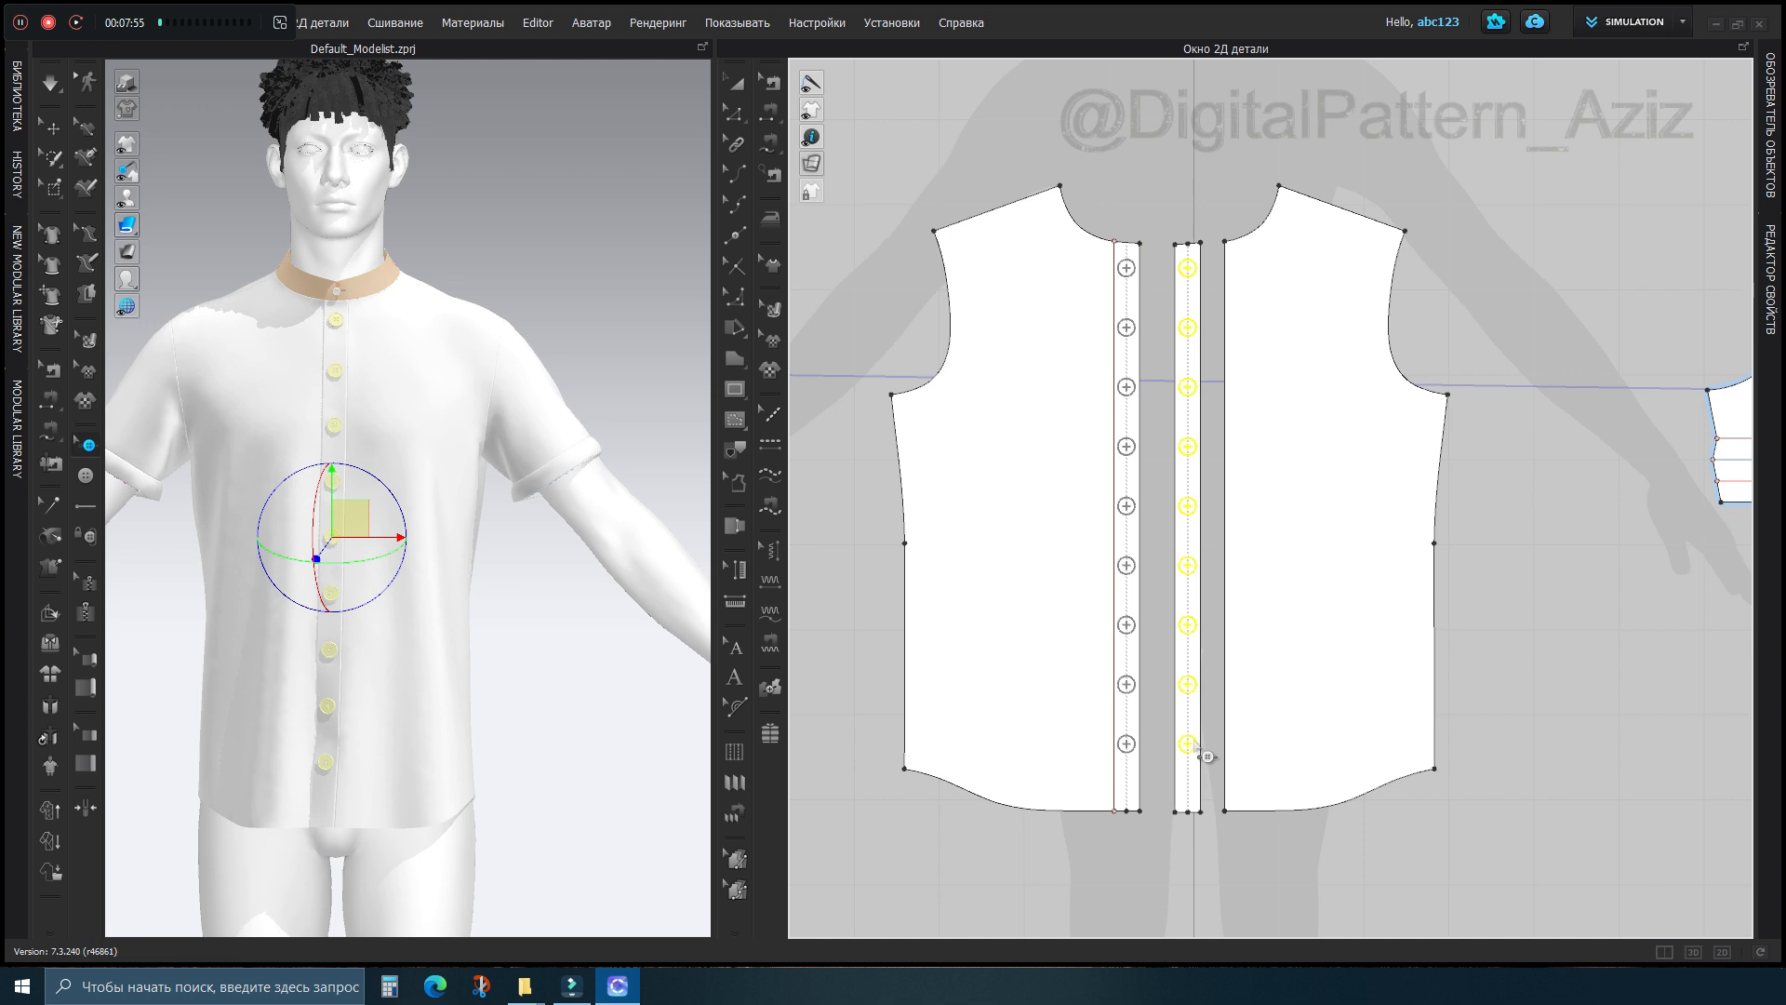
pyautogui.rightClick(1193, 742)
pyautogui.click(1274, 853)
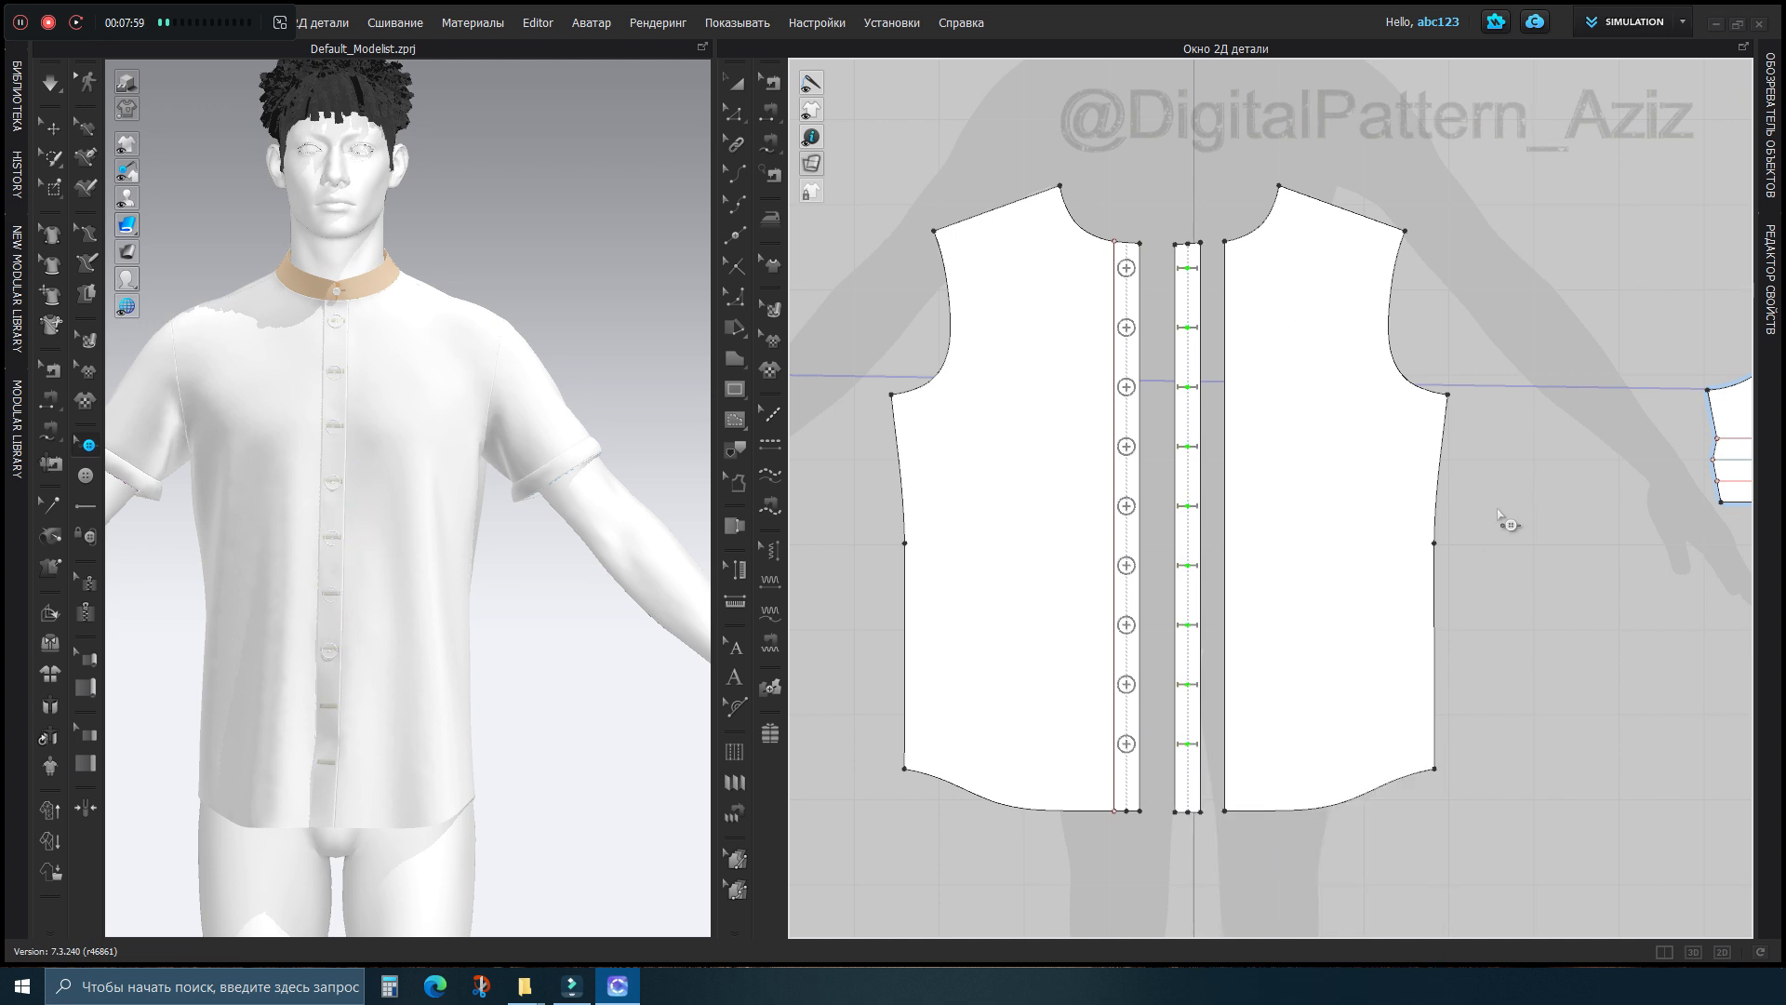
# Select all the buttonholes on the separate placket strip and set their angle to 90
pyautogui.scroll(-1, 1184, 272)
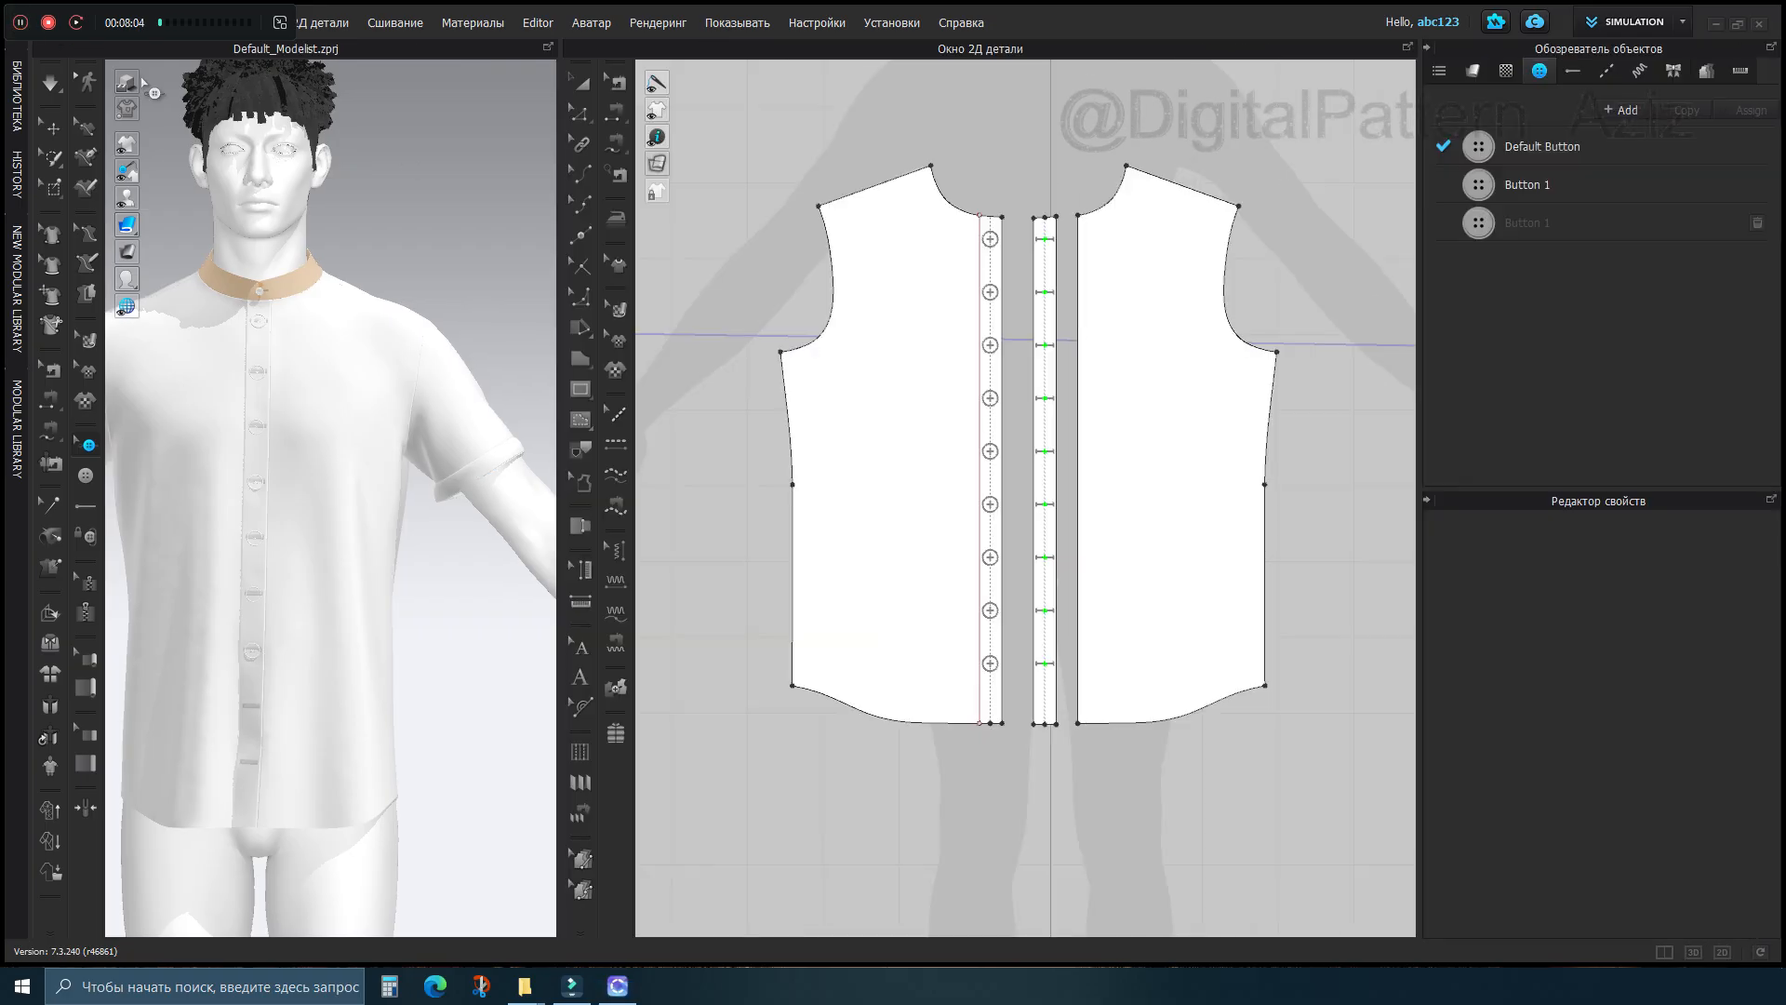
pyautogui.scroll(6, 1024, 210)
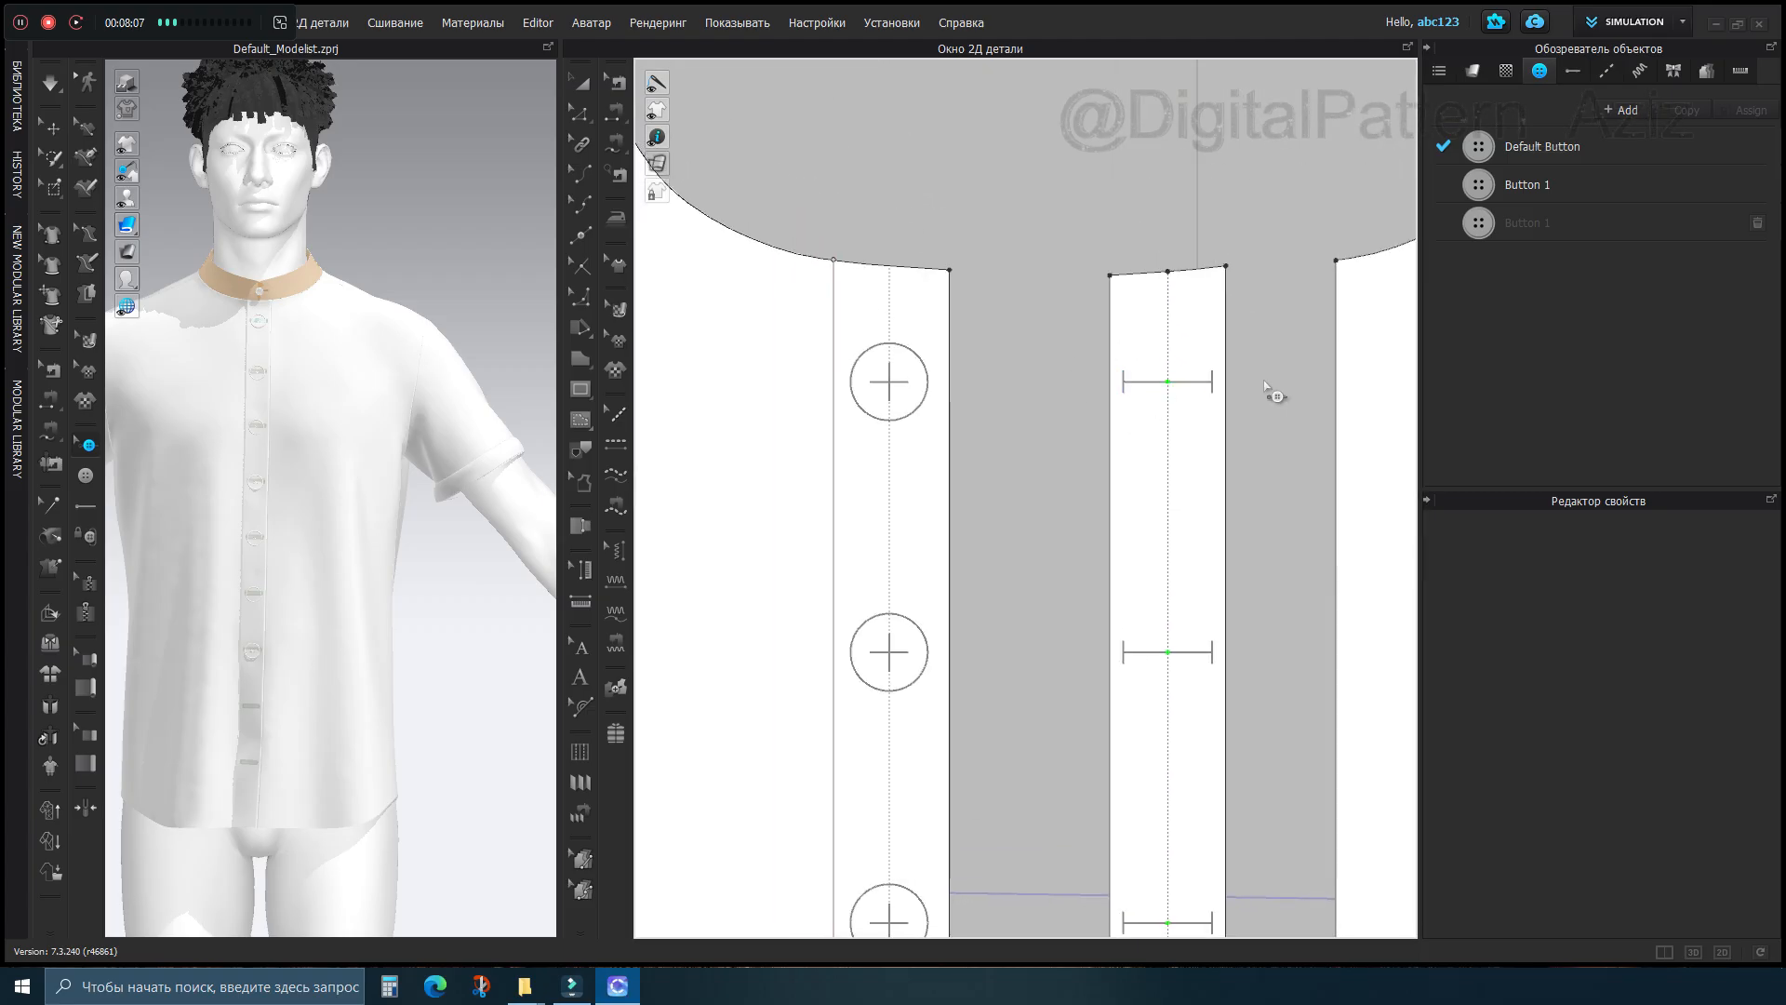
pyautogui.scroll(-5, 1156, 494)
pyautogui.scroll(-3, 1135, 502)
pyautogui.moveTo(1004, 246); pyautogui.dragTo(1062, 741)
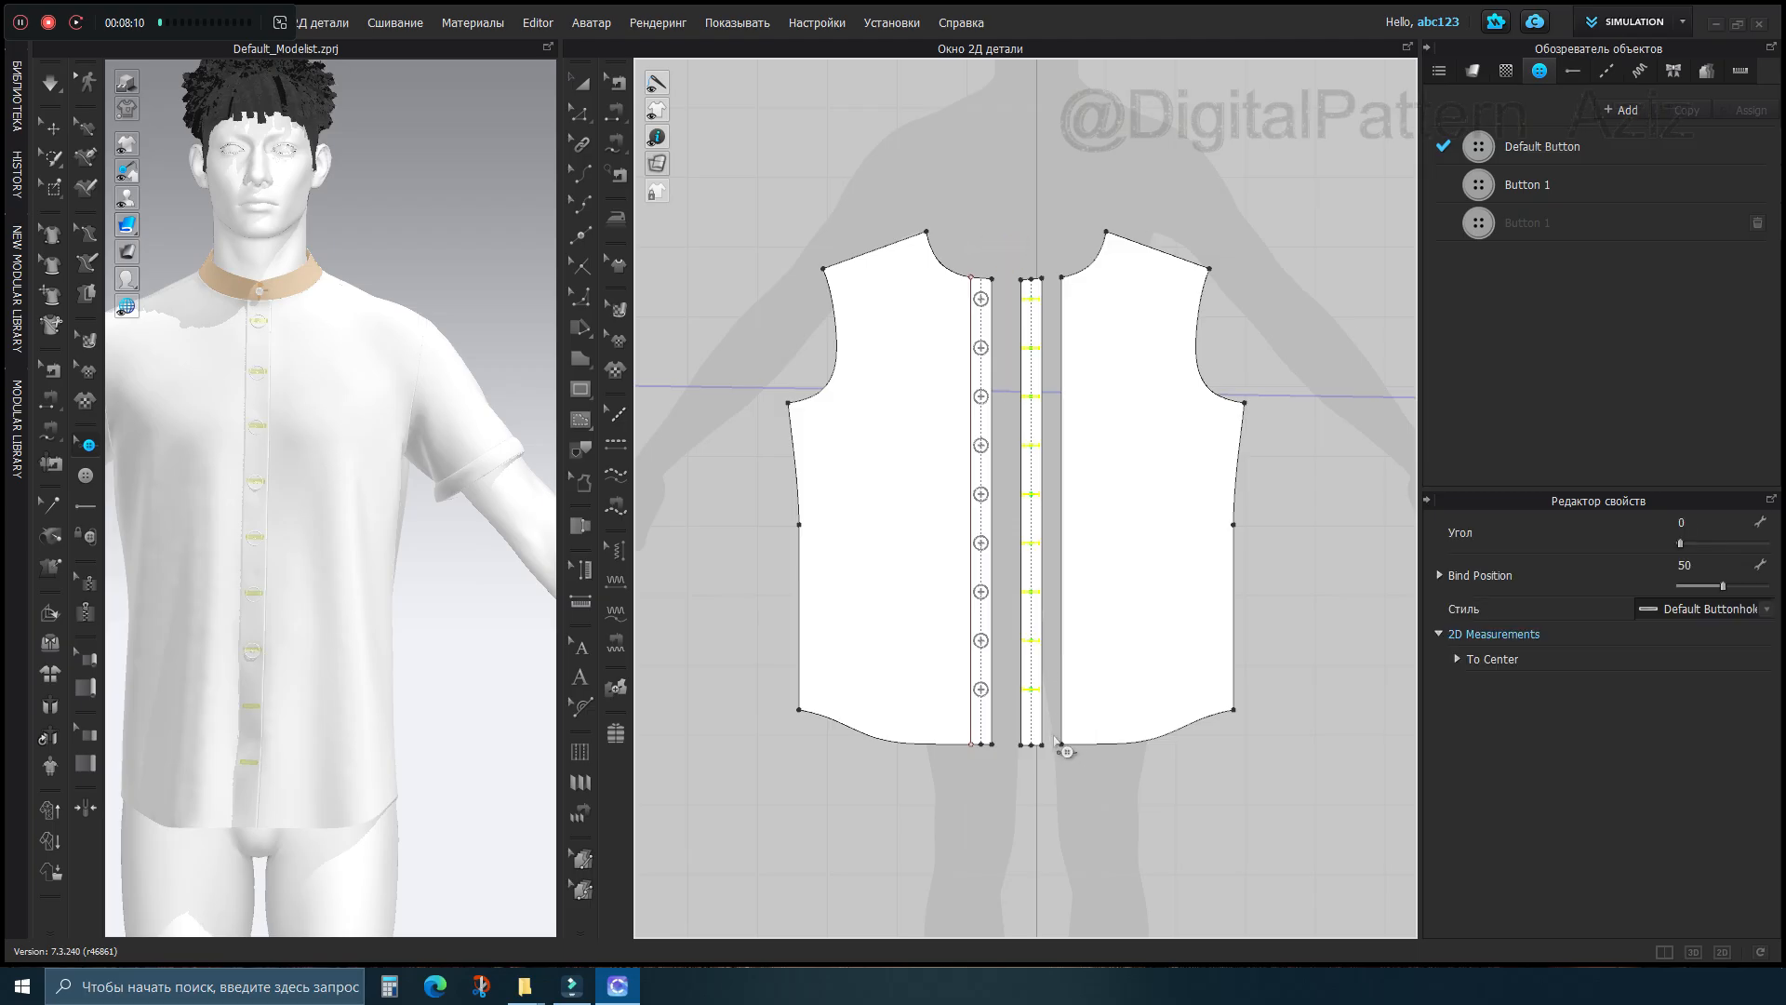
pyautogui.click(1572, 72)
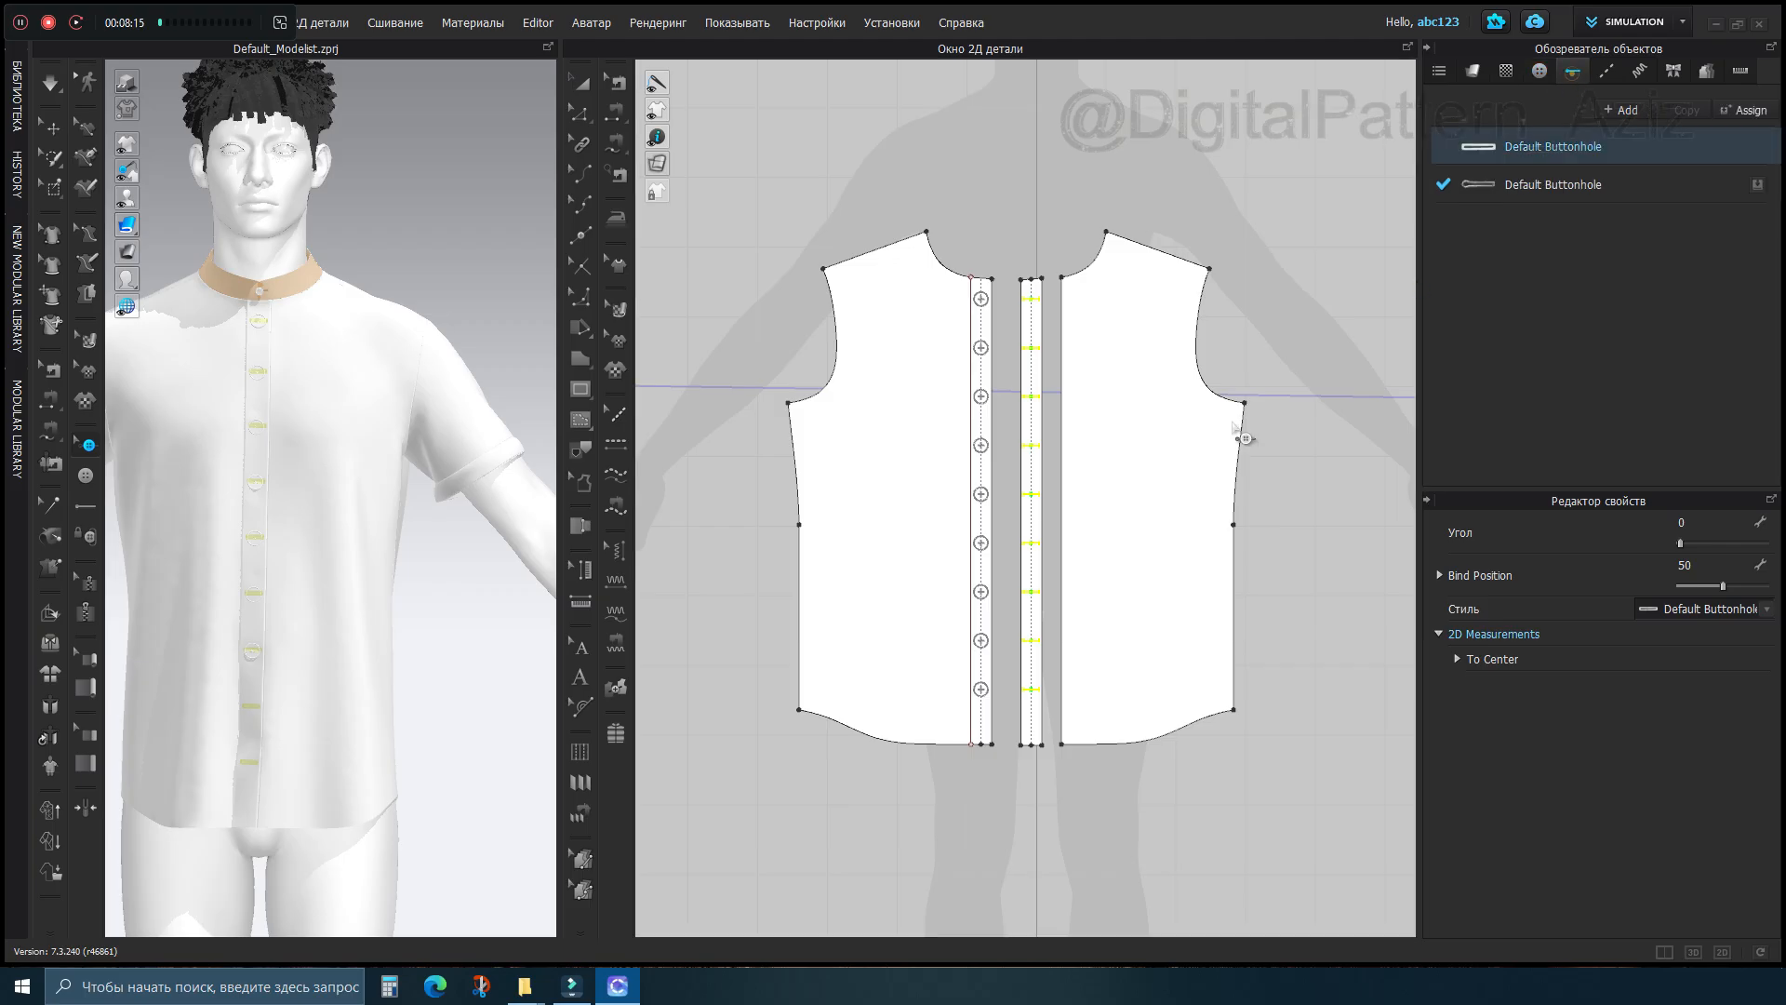
pyautogui.click(1570, 149)
pyautogui.click(1686, 522)
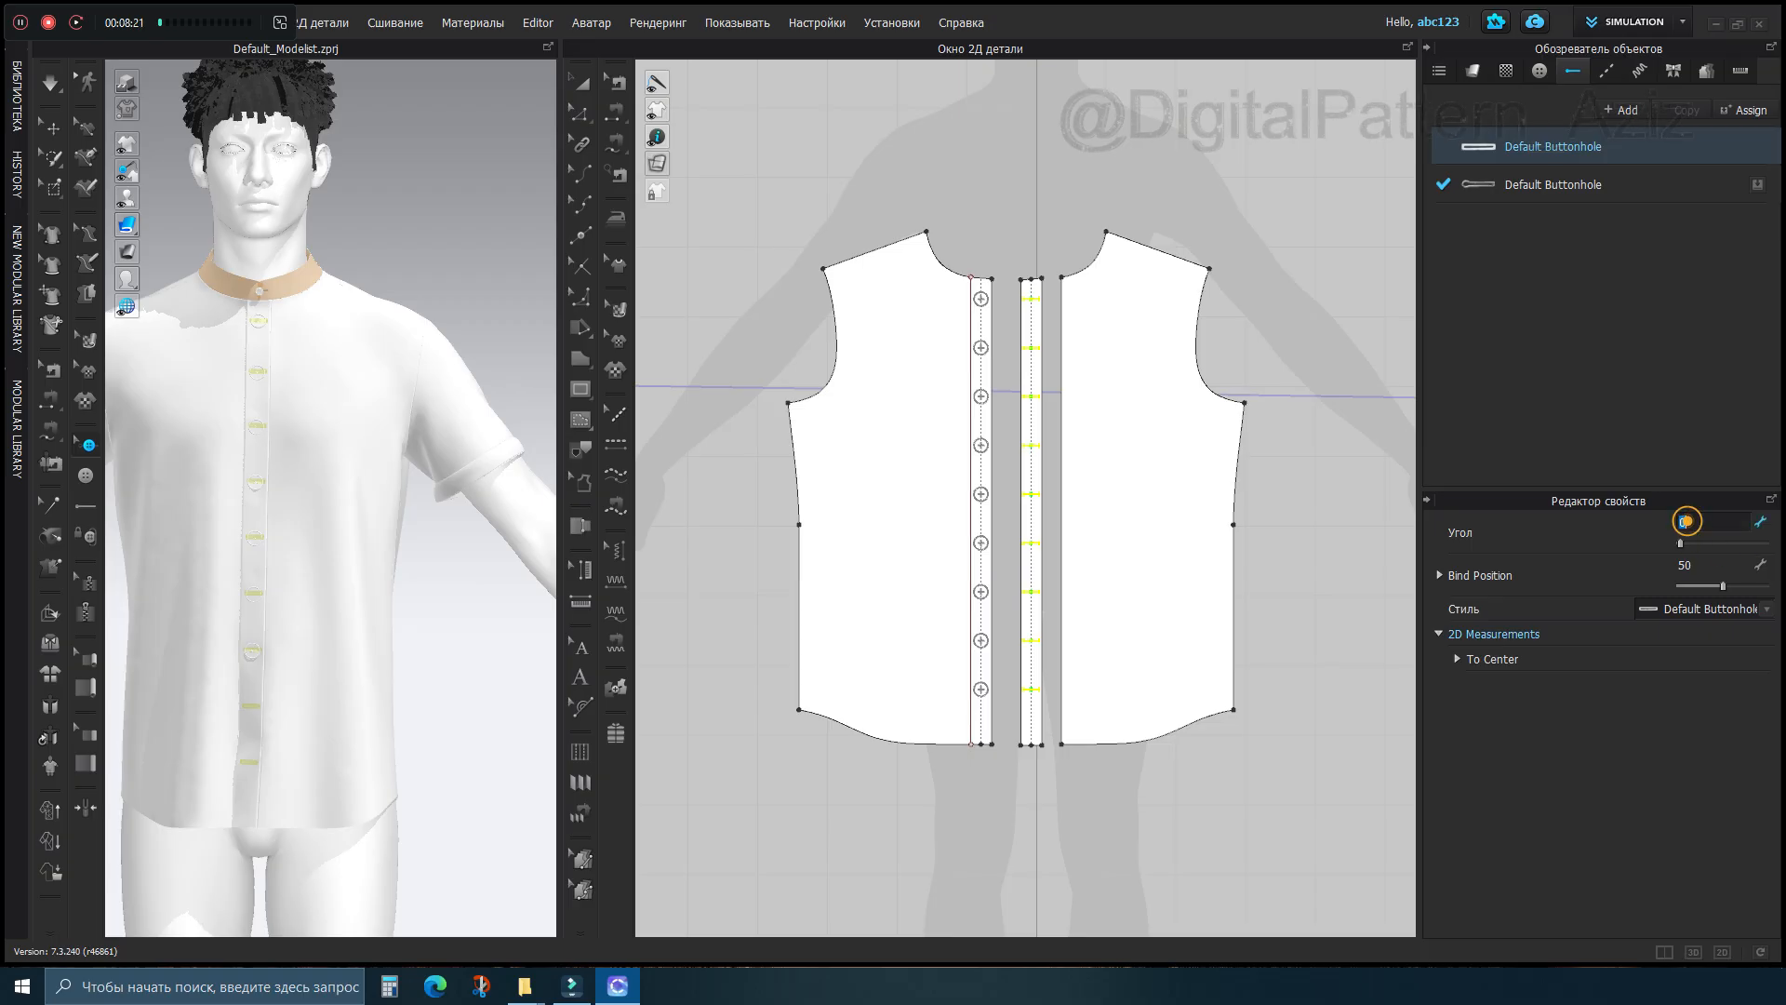
pyautogui.press('Return')
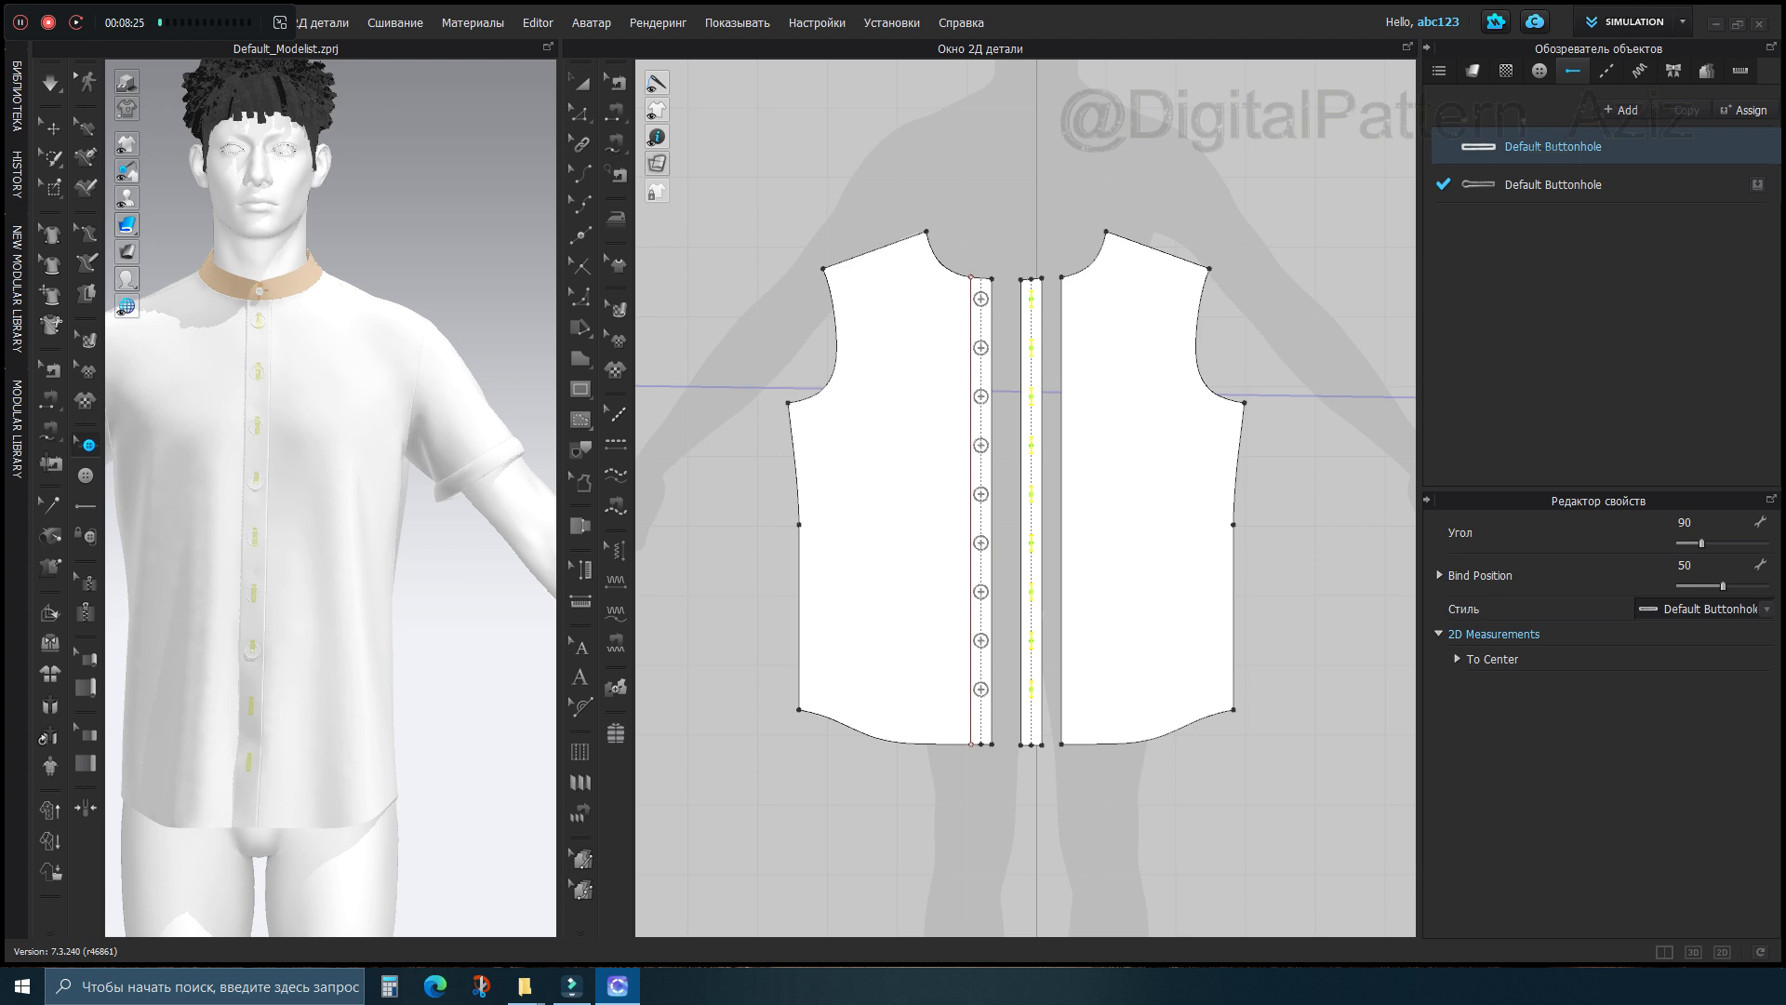
# Set the width of the Default Buttonhole style used on the placket strip to 1.4 cm
pyautogui.scroll(8, 1166, 376)
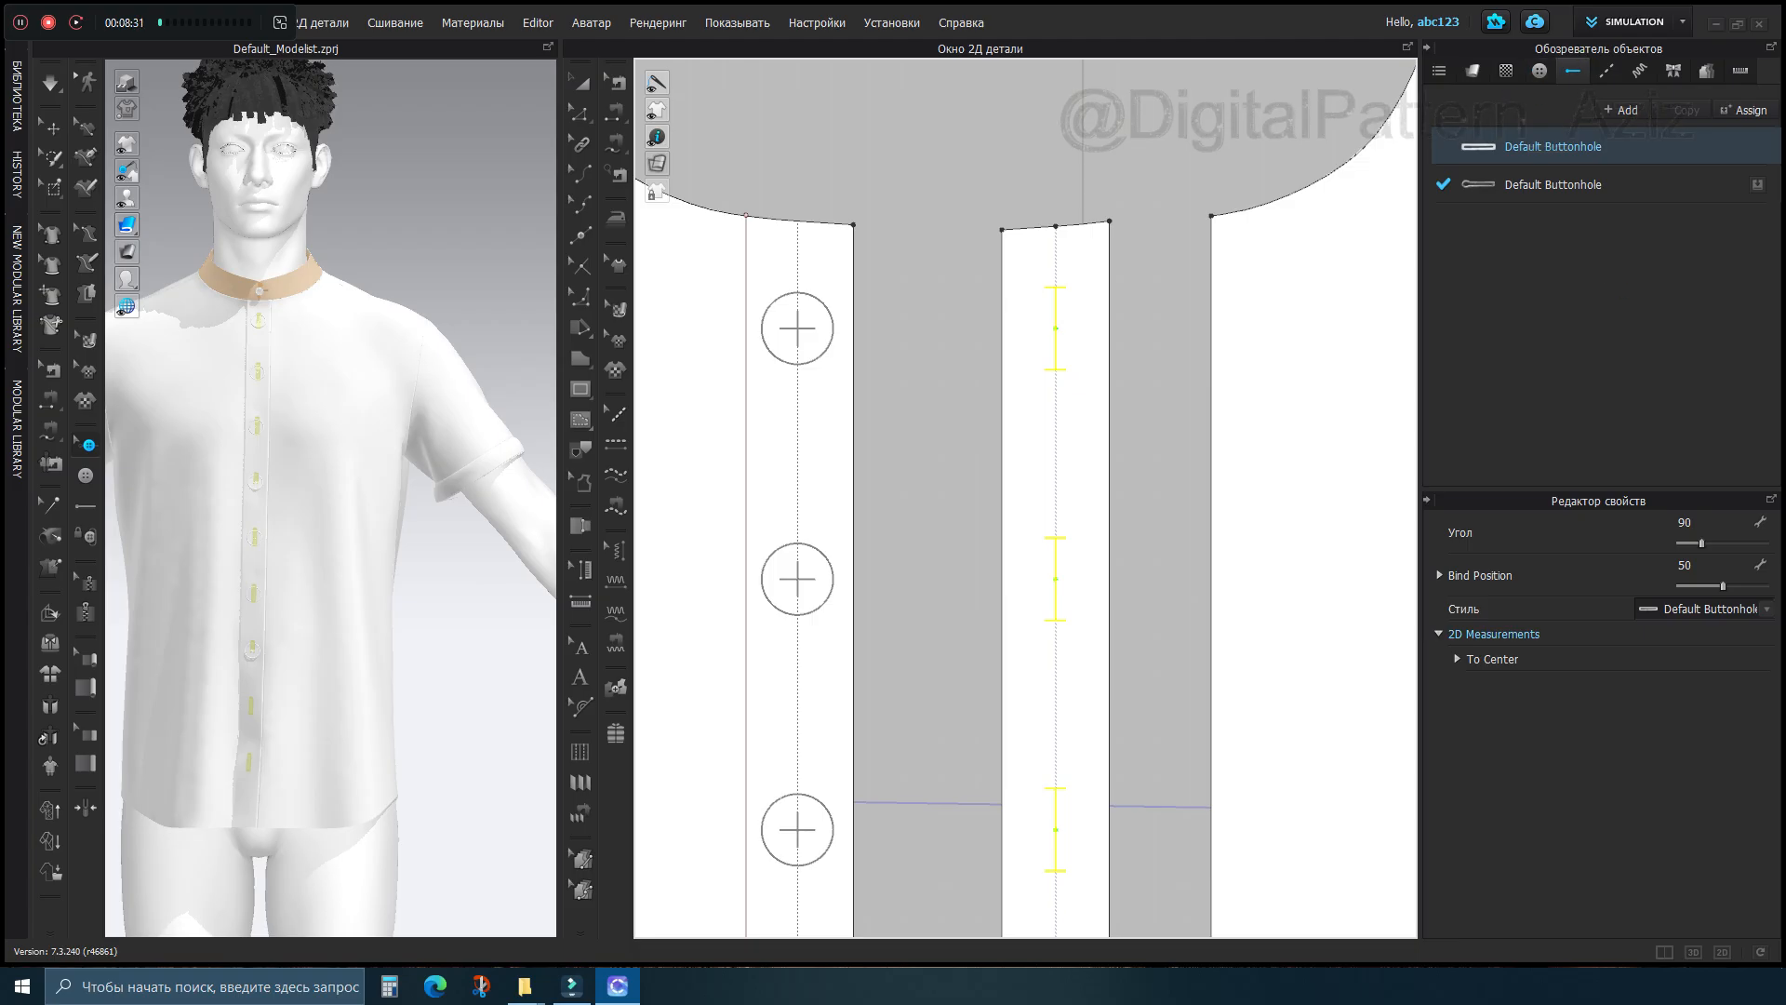
pyautogui.doubleClick(1563, 147)
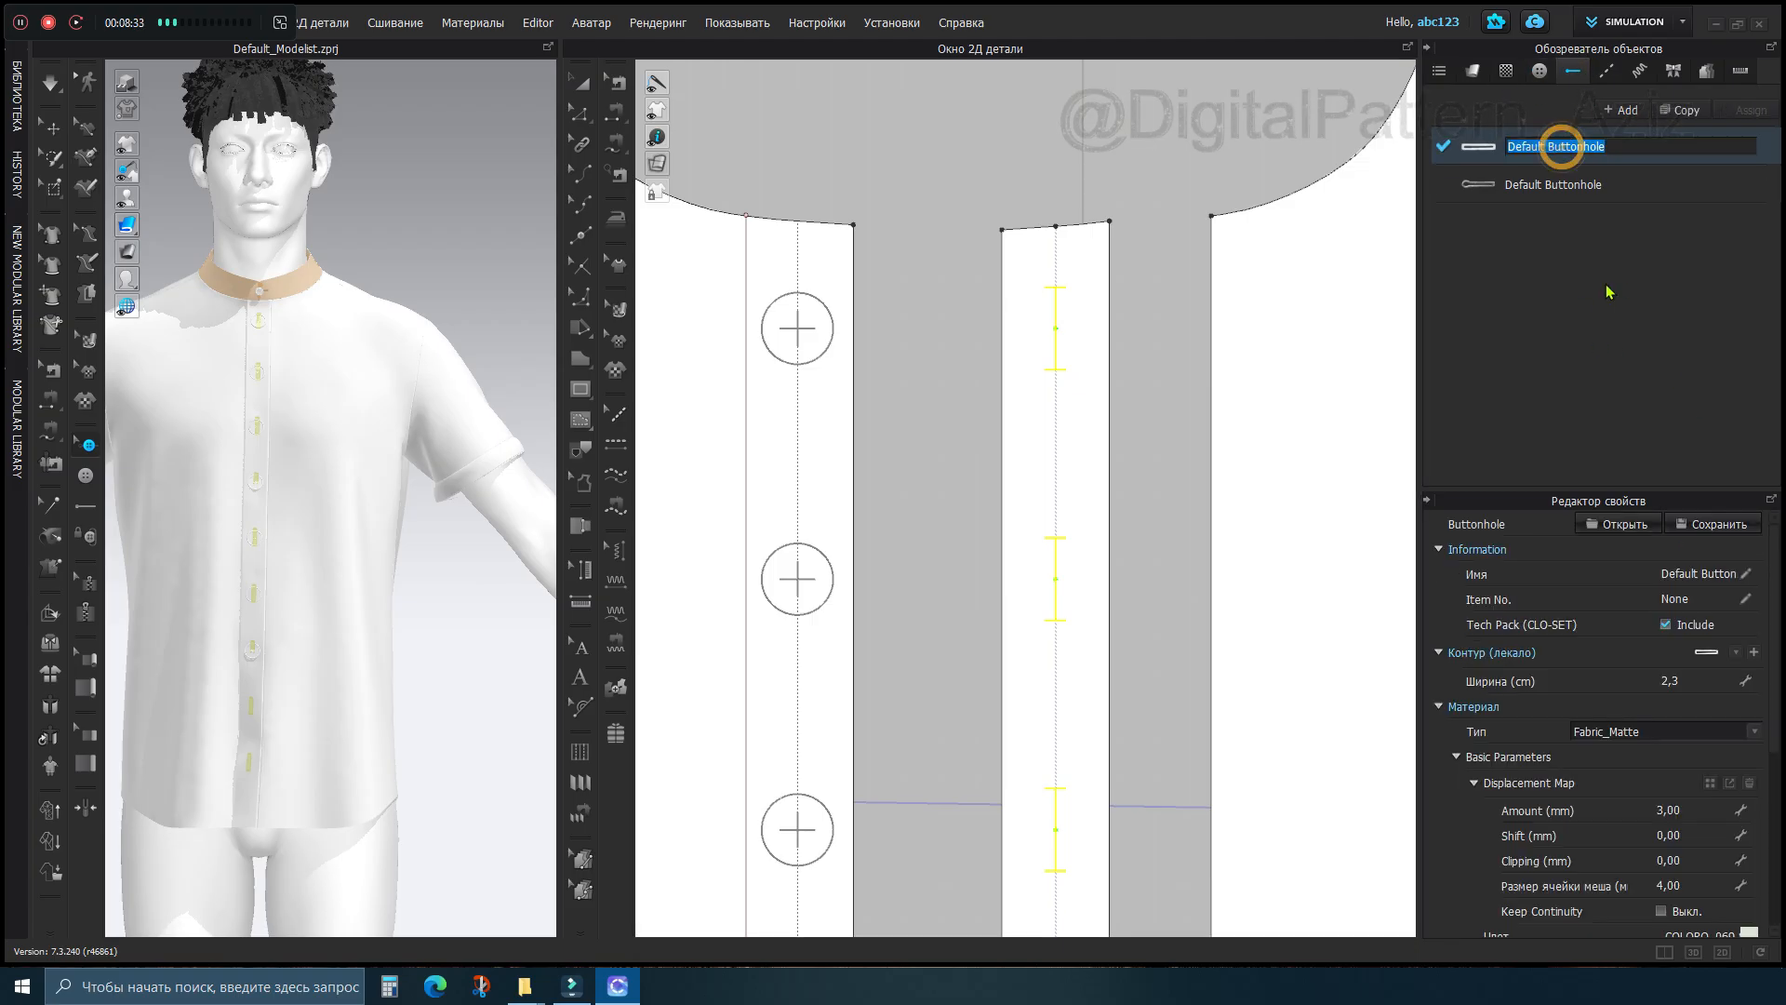
pyautogui.click(1600, 221)
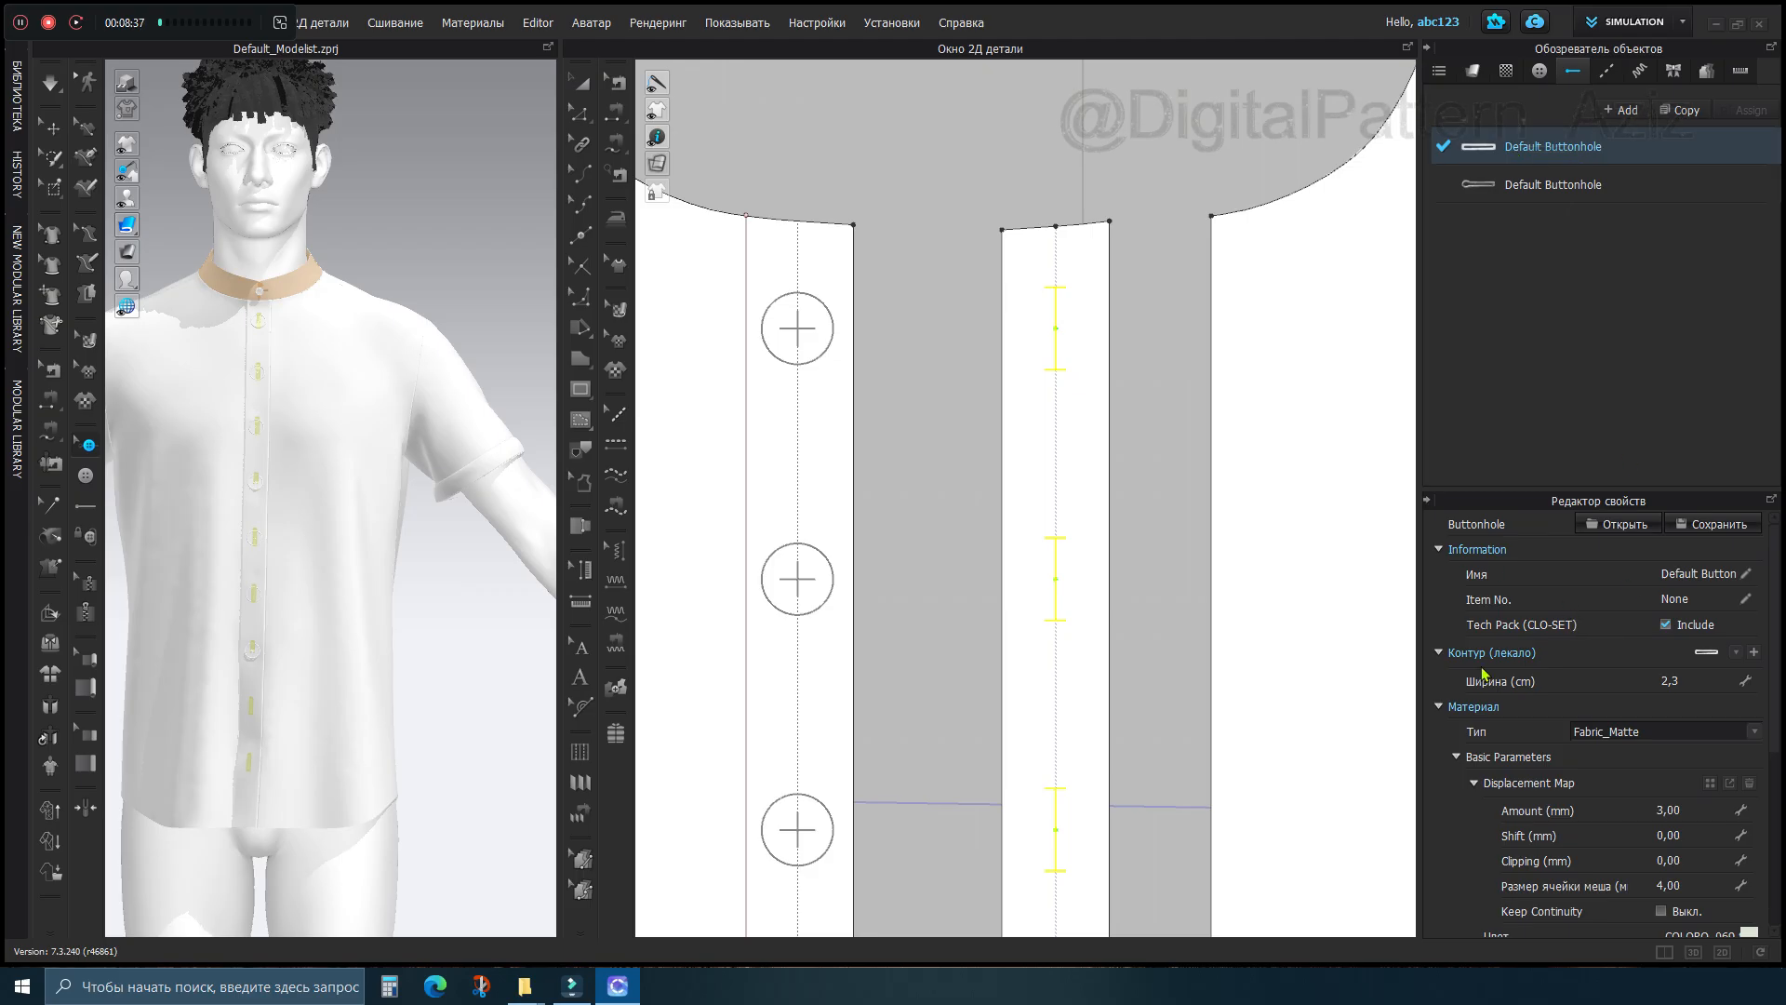
pyautogui.click(1665, 686)
pyautogui.press('Return')
pyautogui.scroll(-3, 1595, 675)
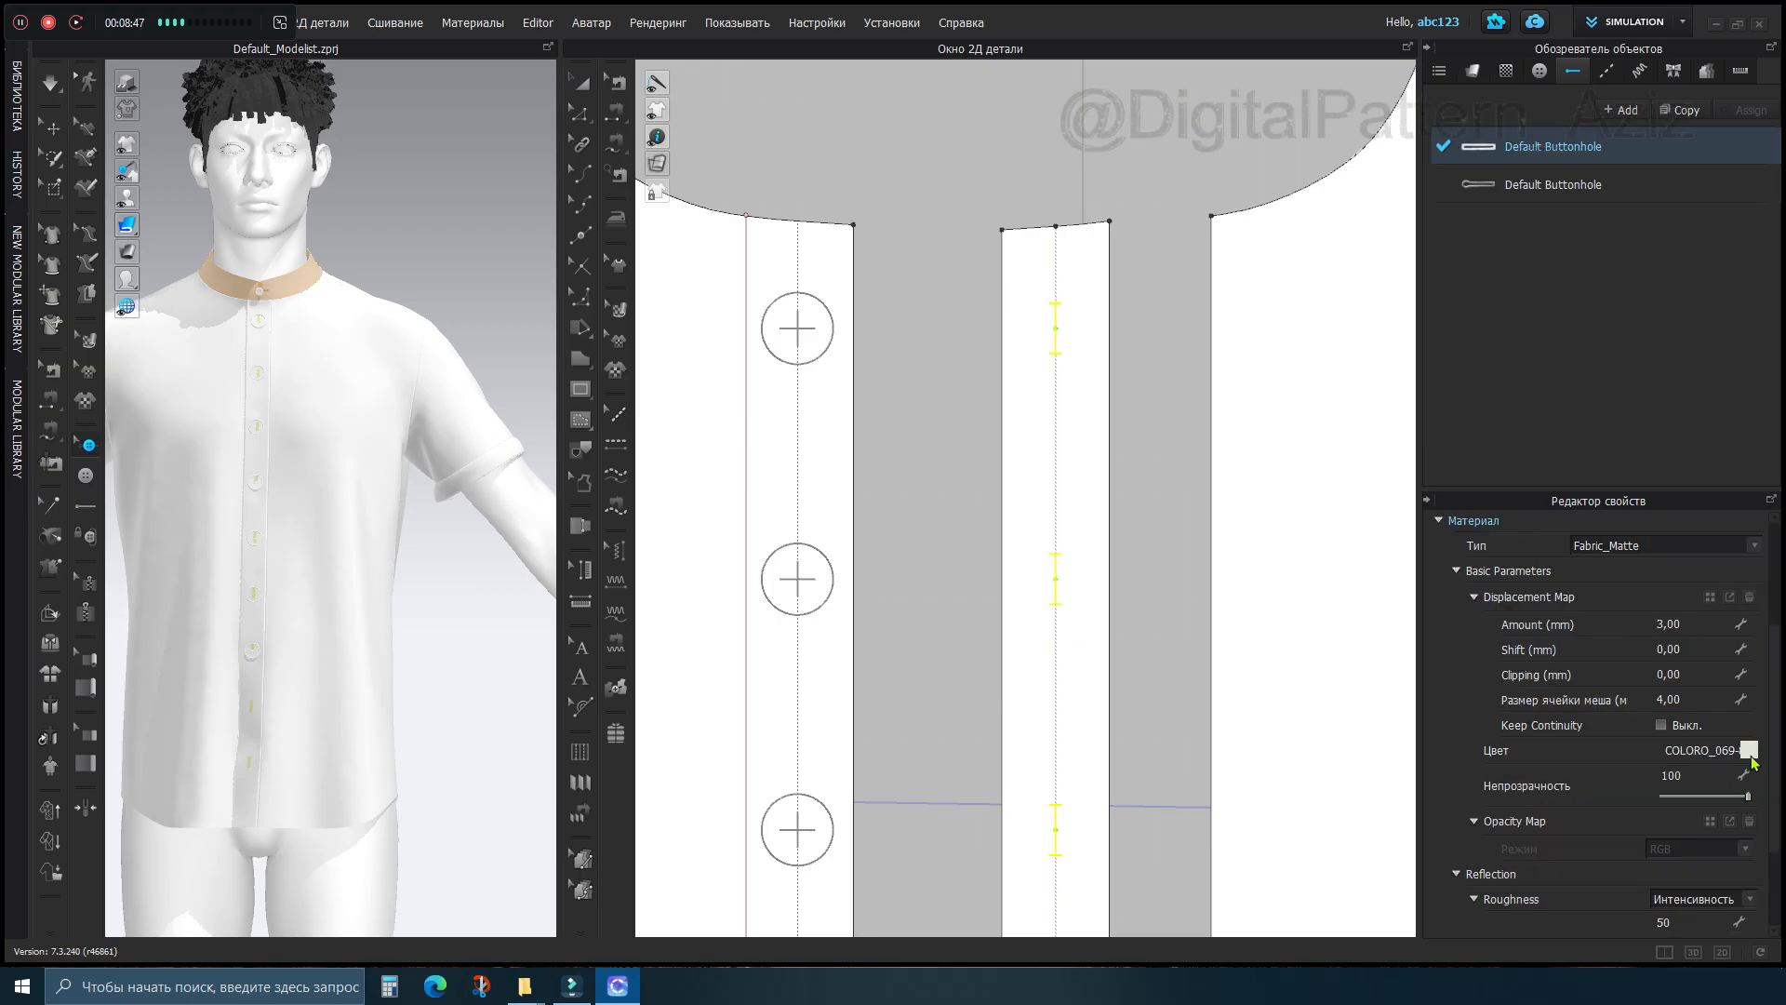
pyautogui.scroll(3, 1643, 704)
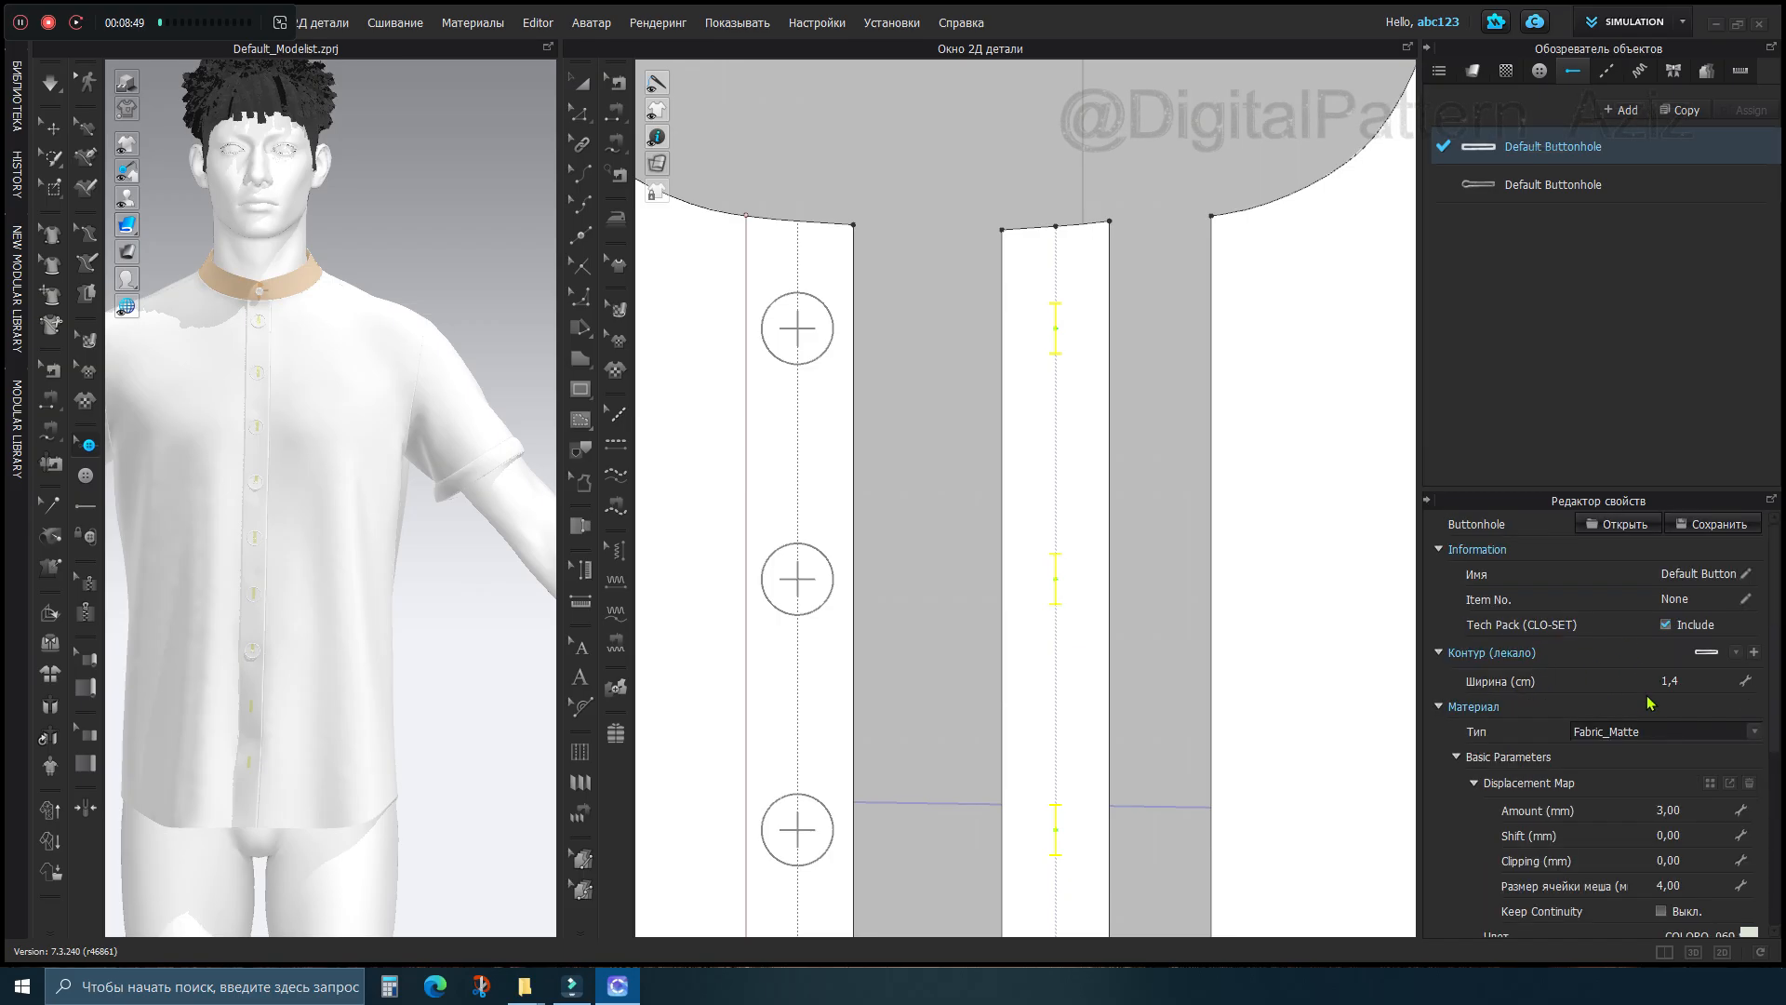
# Try keyhole outlines for the Default Buttonhole style and go back to the plain straight outline
pyautogui.click(1735, 651)
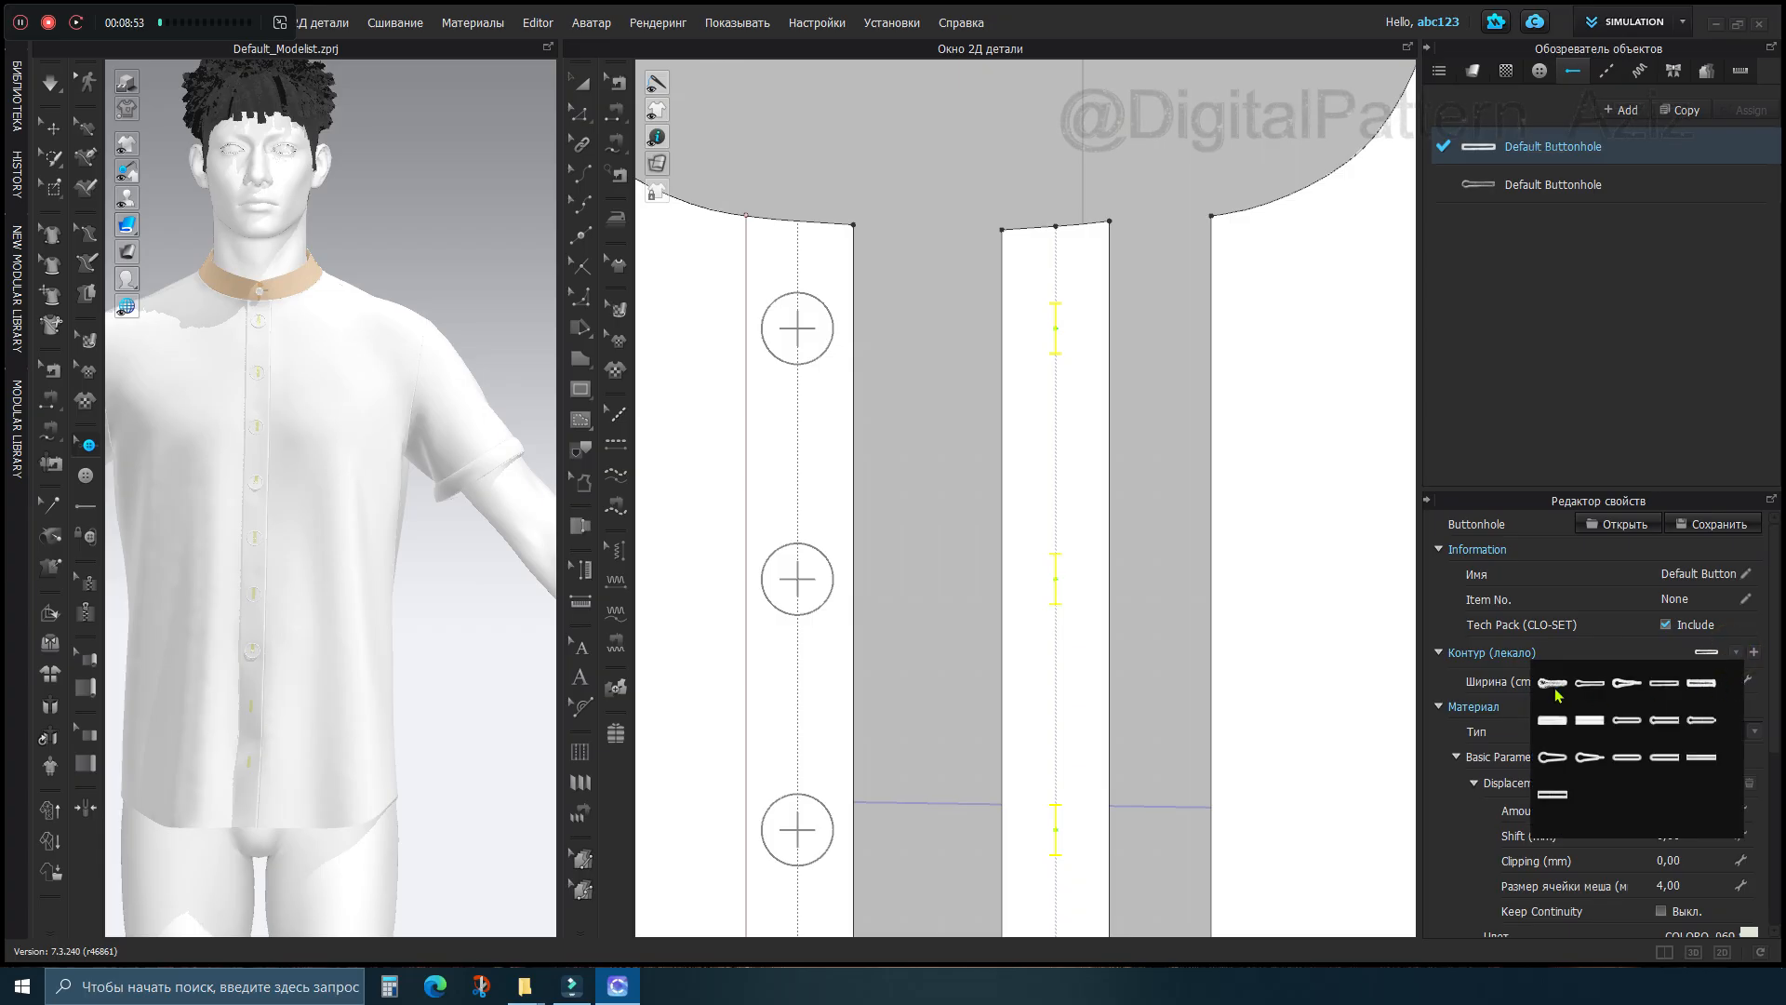
pyautogui.click(1552, 683)
pyautogui.click(1735, 651)
pyautogui.click(1548, 759)
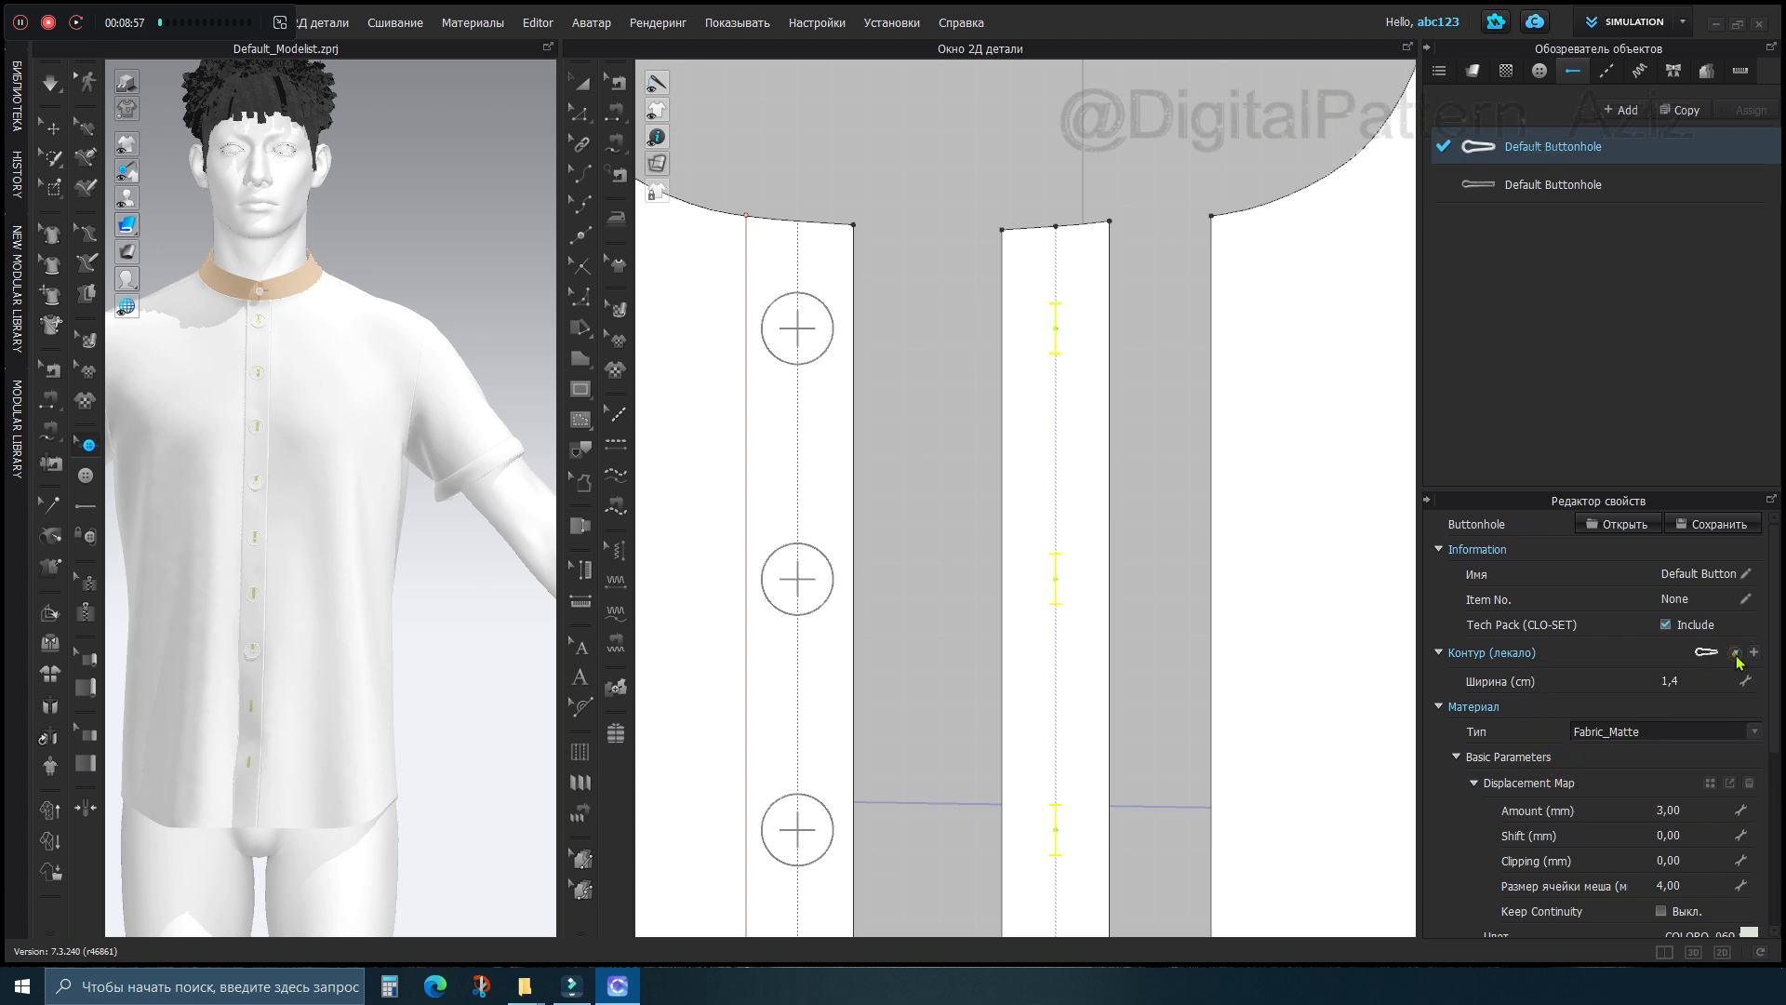
pyautogui.click(1735, 652)
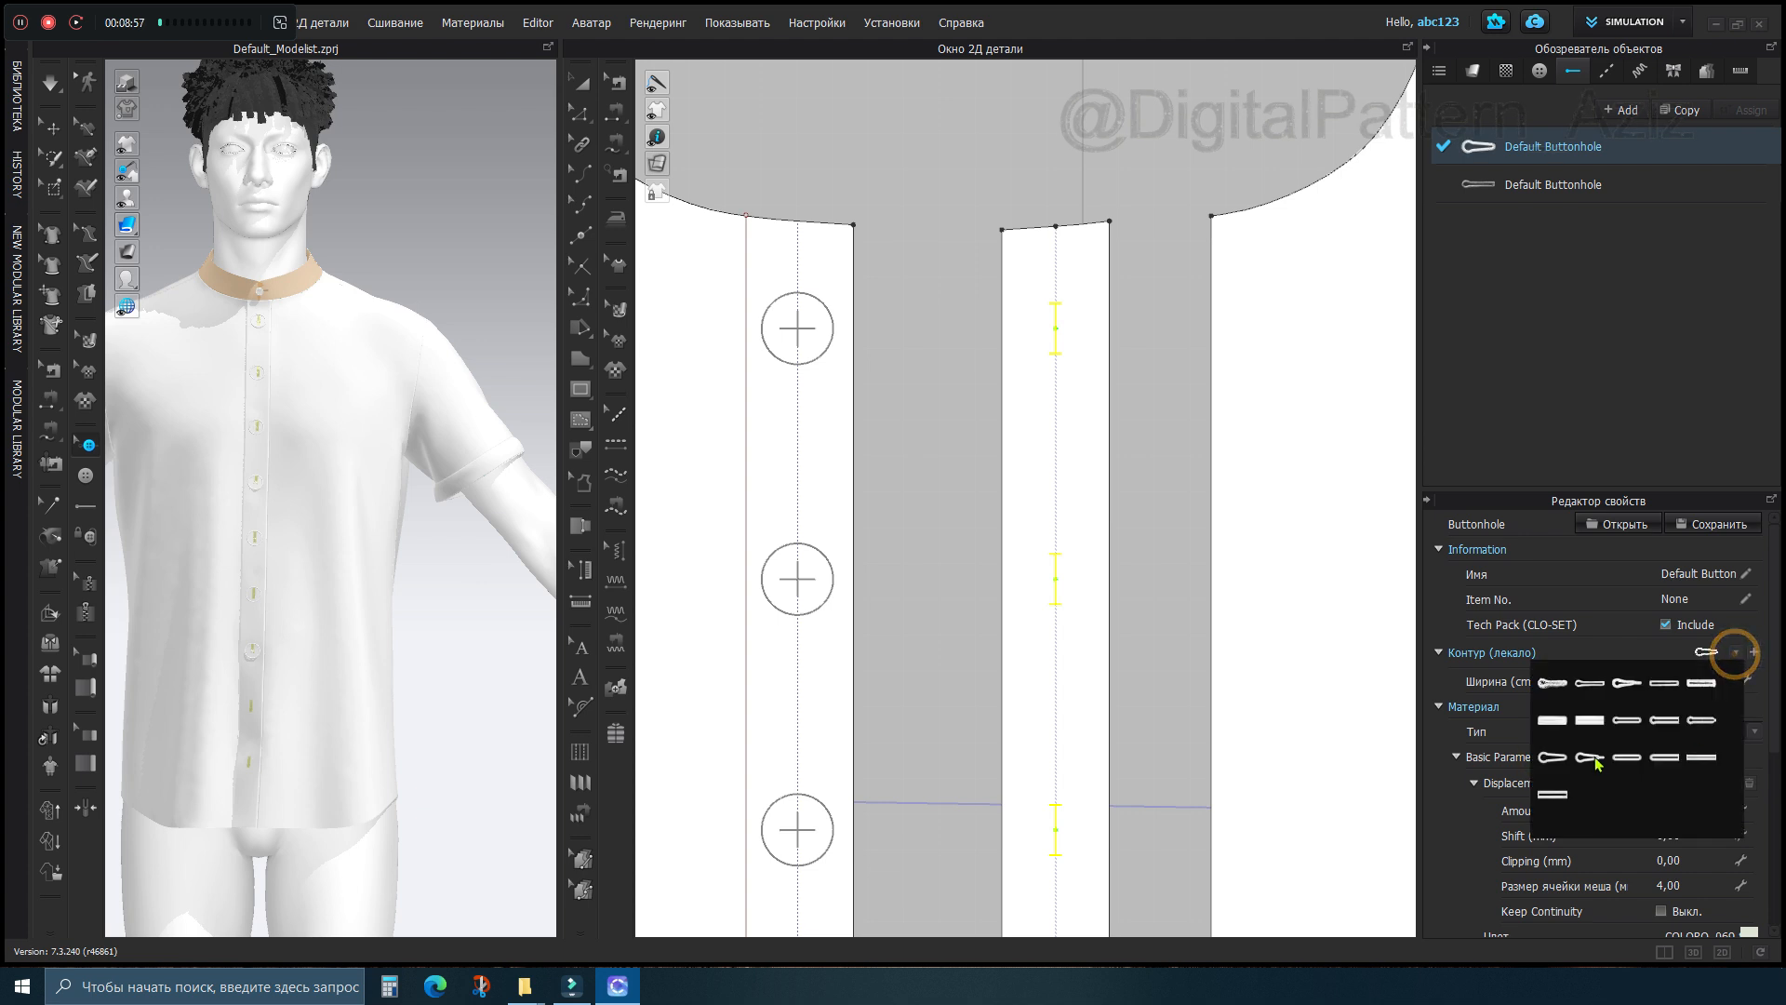
pyautogui.click(1668, 685)
pyautogui.scroll(-2, 1626, 726)
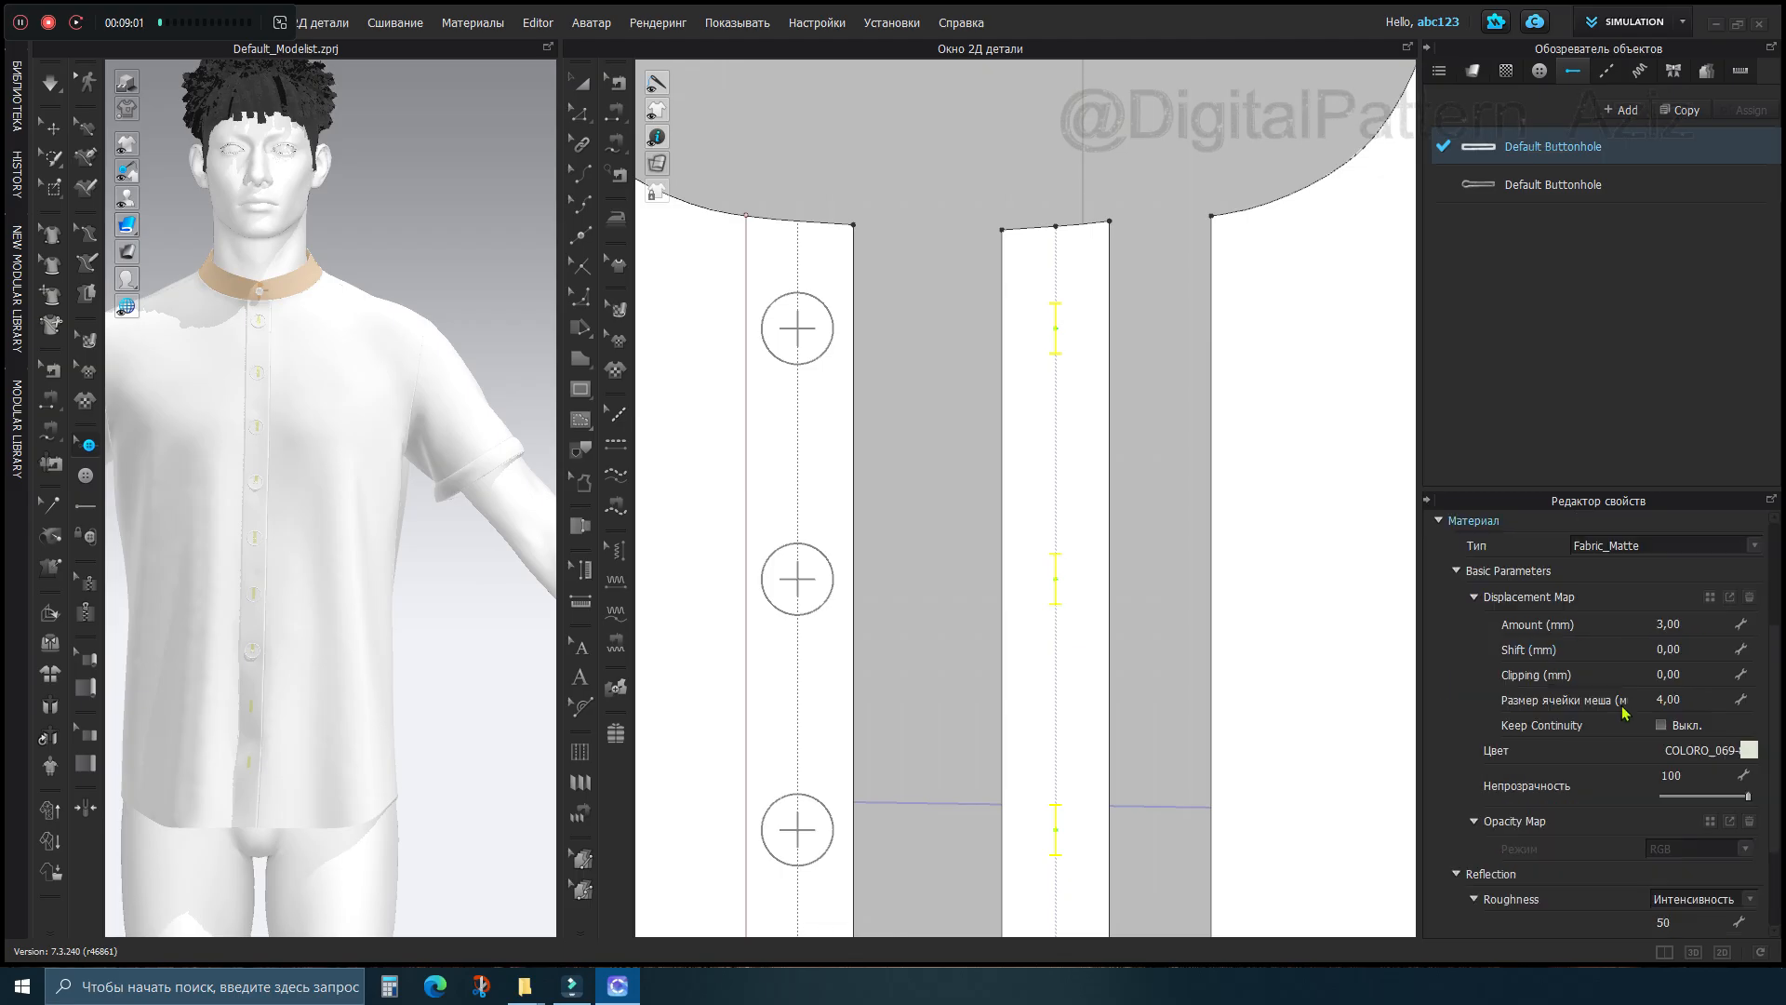
pyautogui.scroll(-2, 1589, 797)
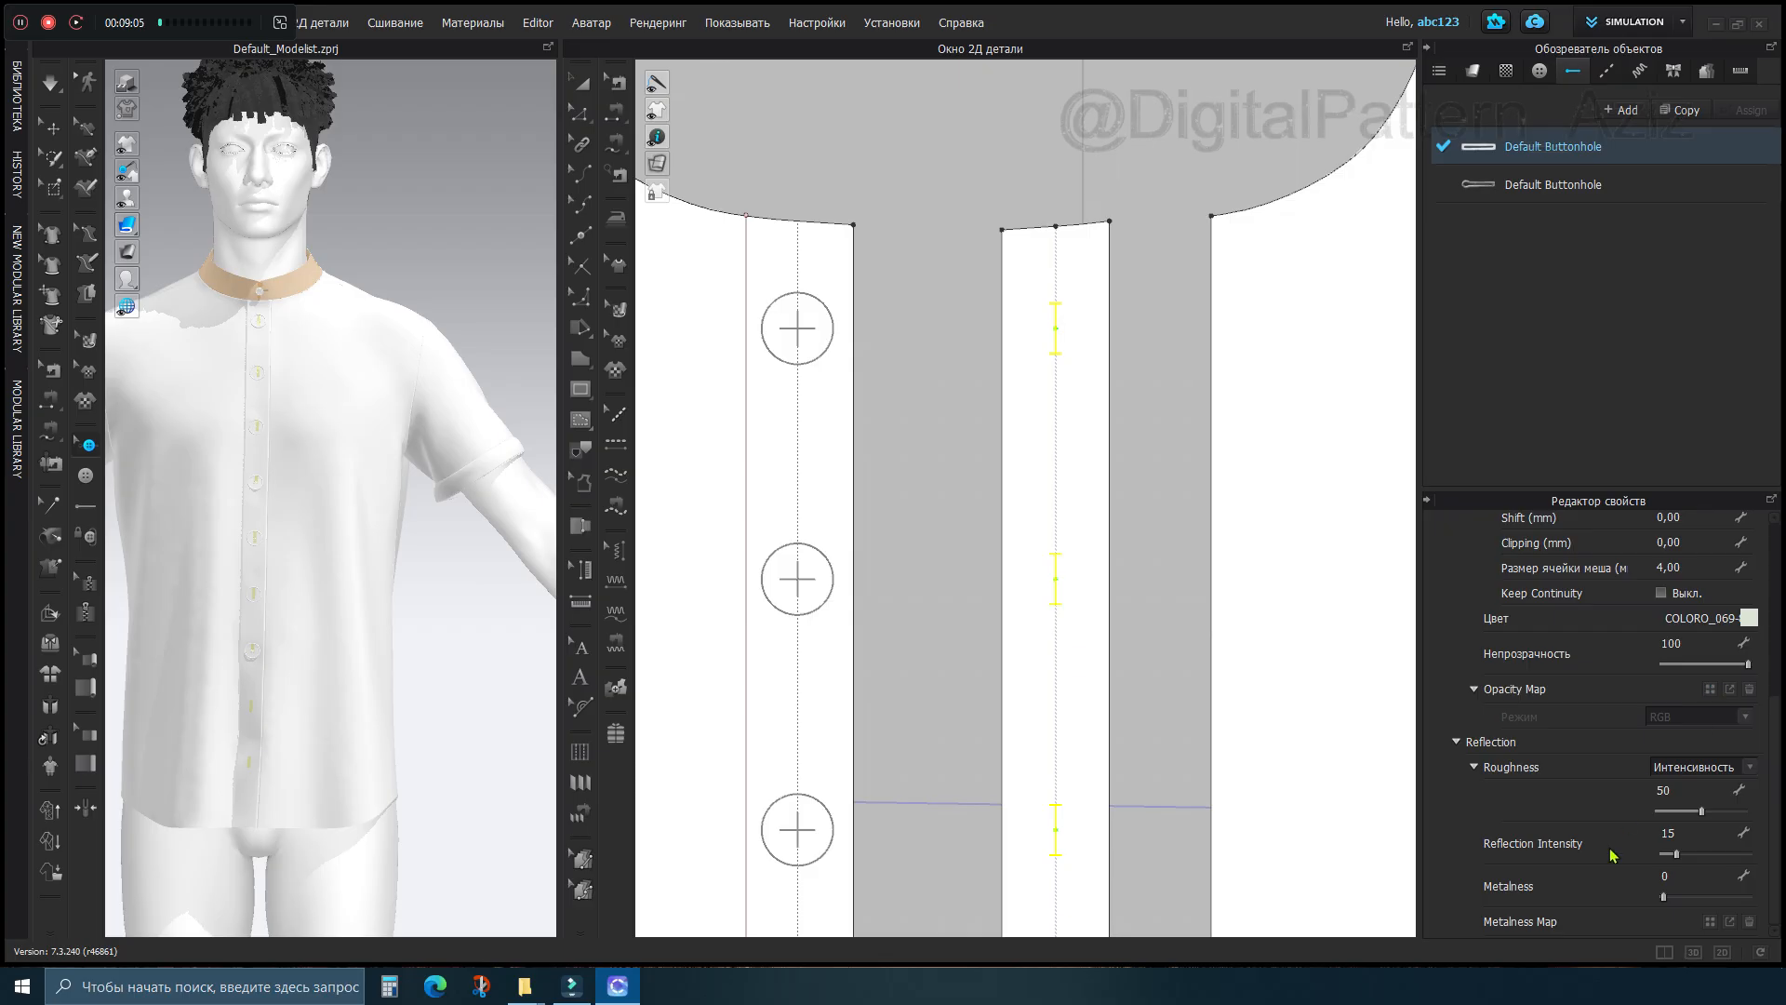
pyautogui.scroll(5, 1579, 765)
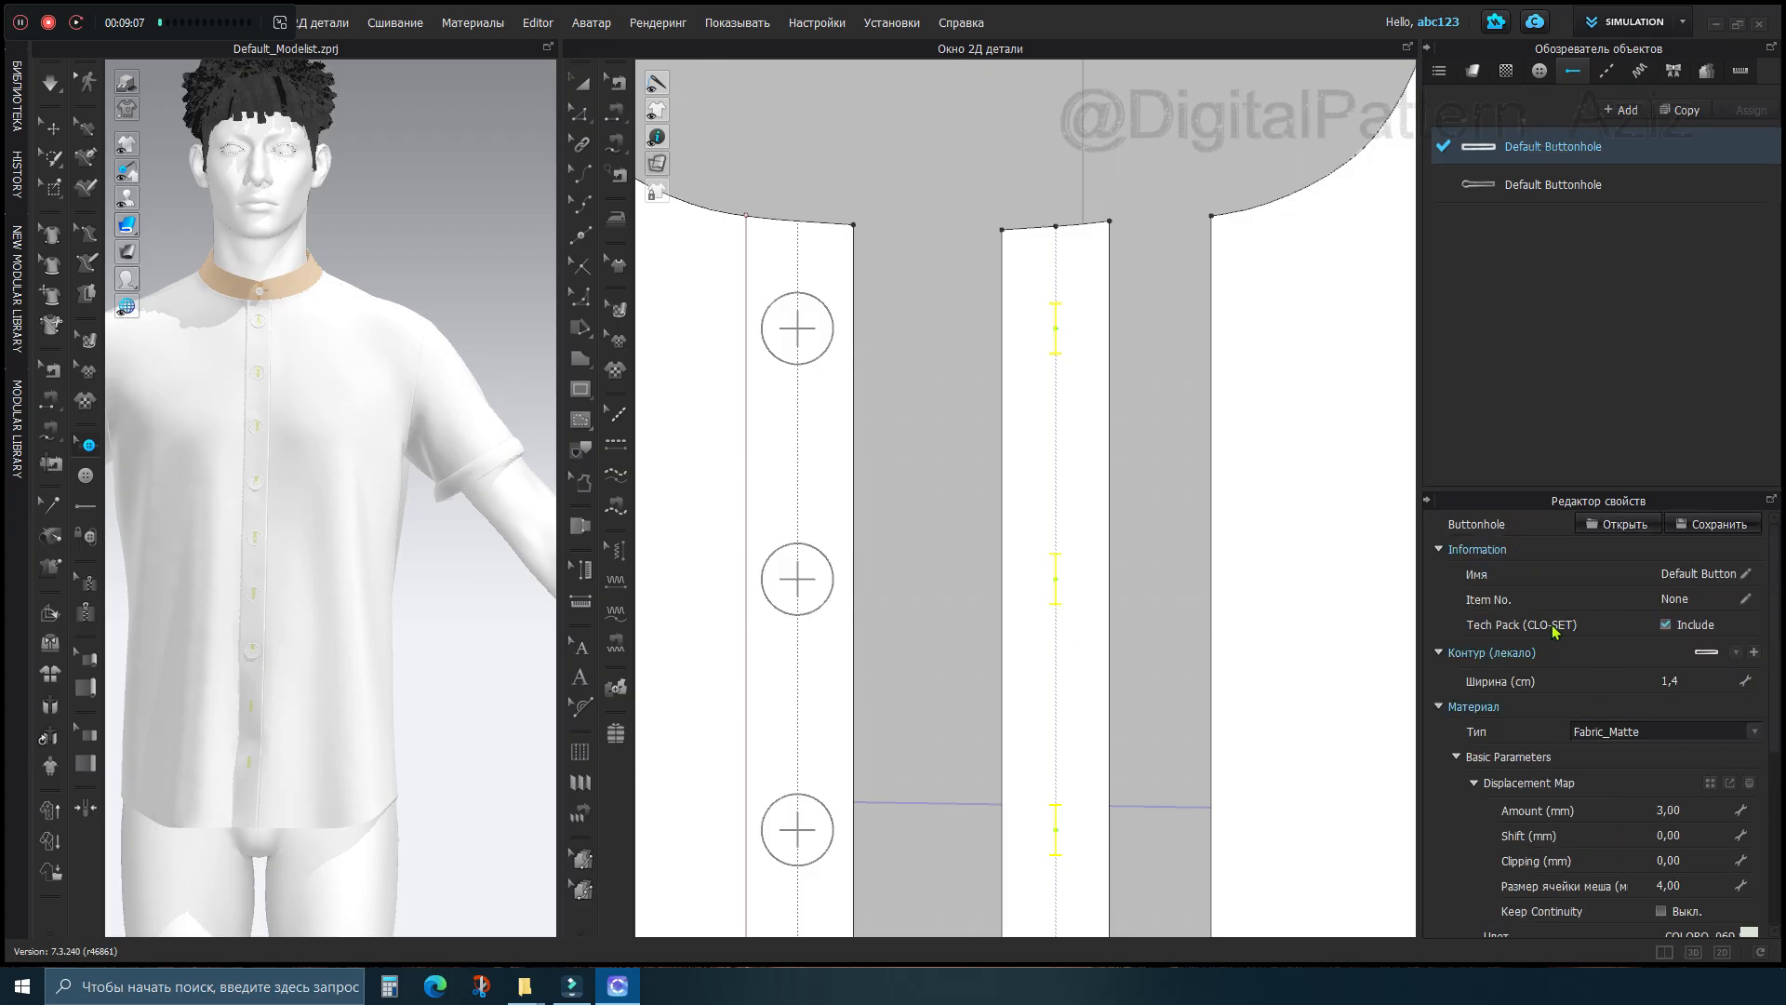
# Select all the buttons on the front piece and open the Default Button style for editing
pyautogui.scroll(-6, 1068, 466)
pyautogui.click(1036, 451)
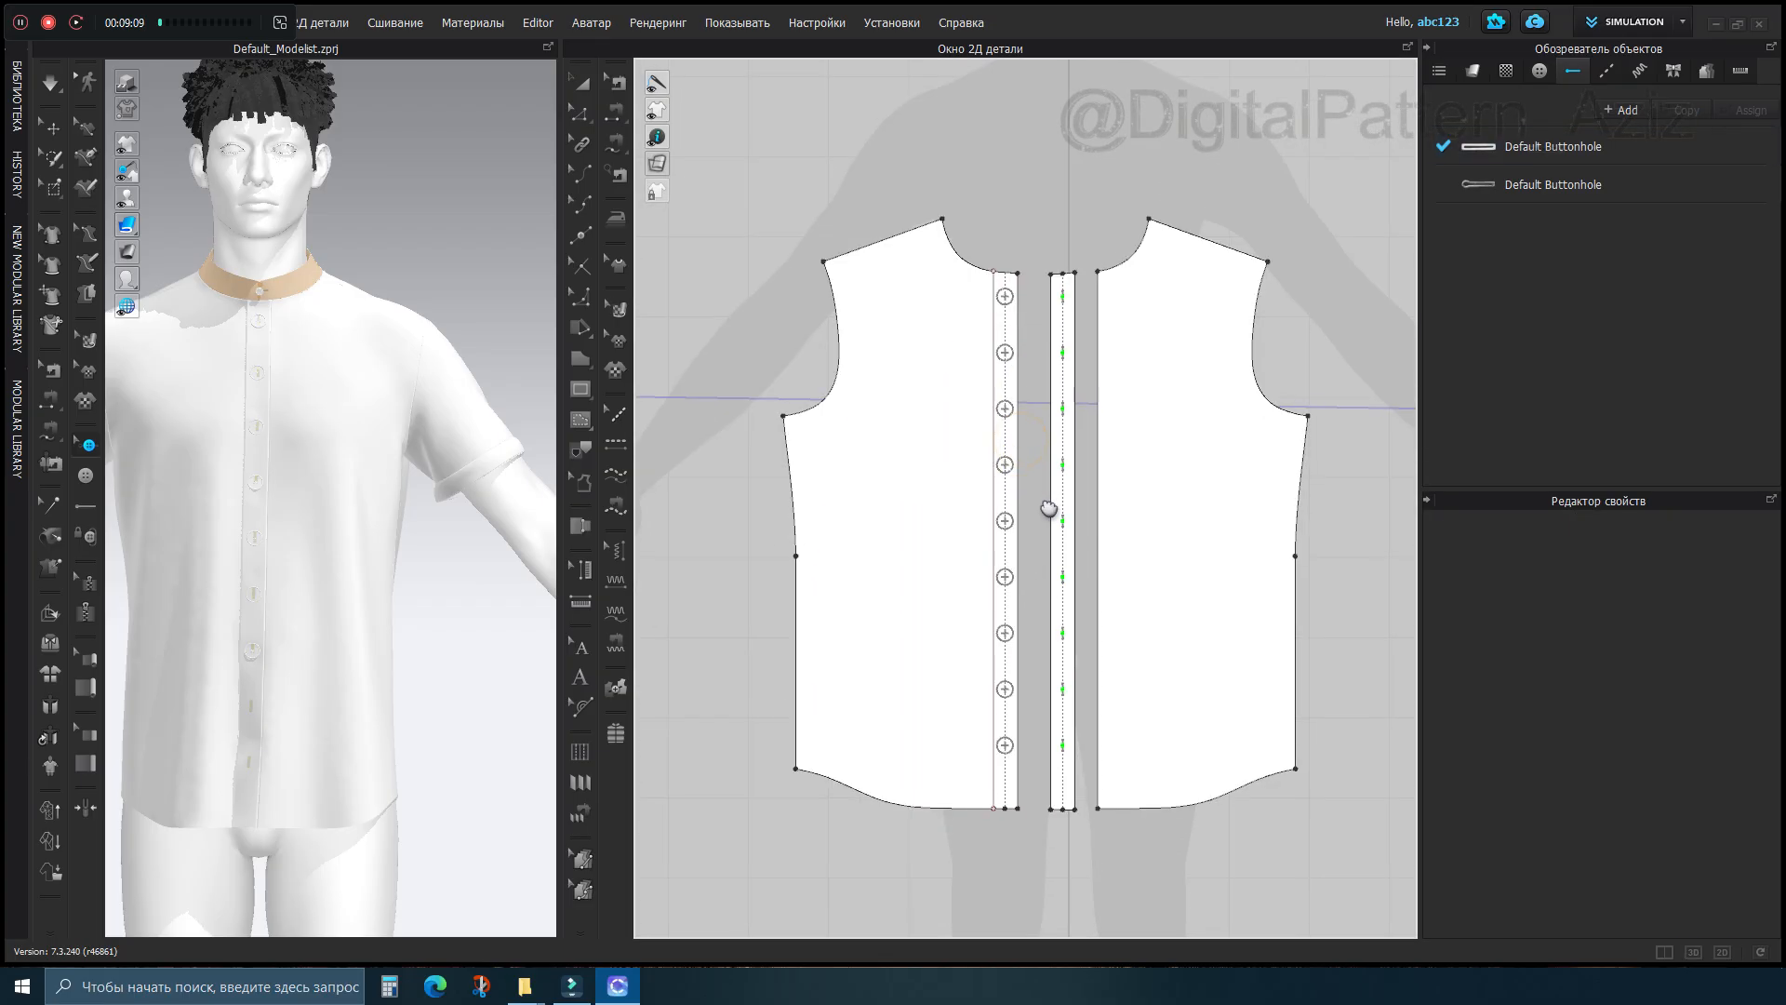
pyautogui.moveTo(1031, 276); pyautogui.dragTo(997, 809)
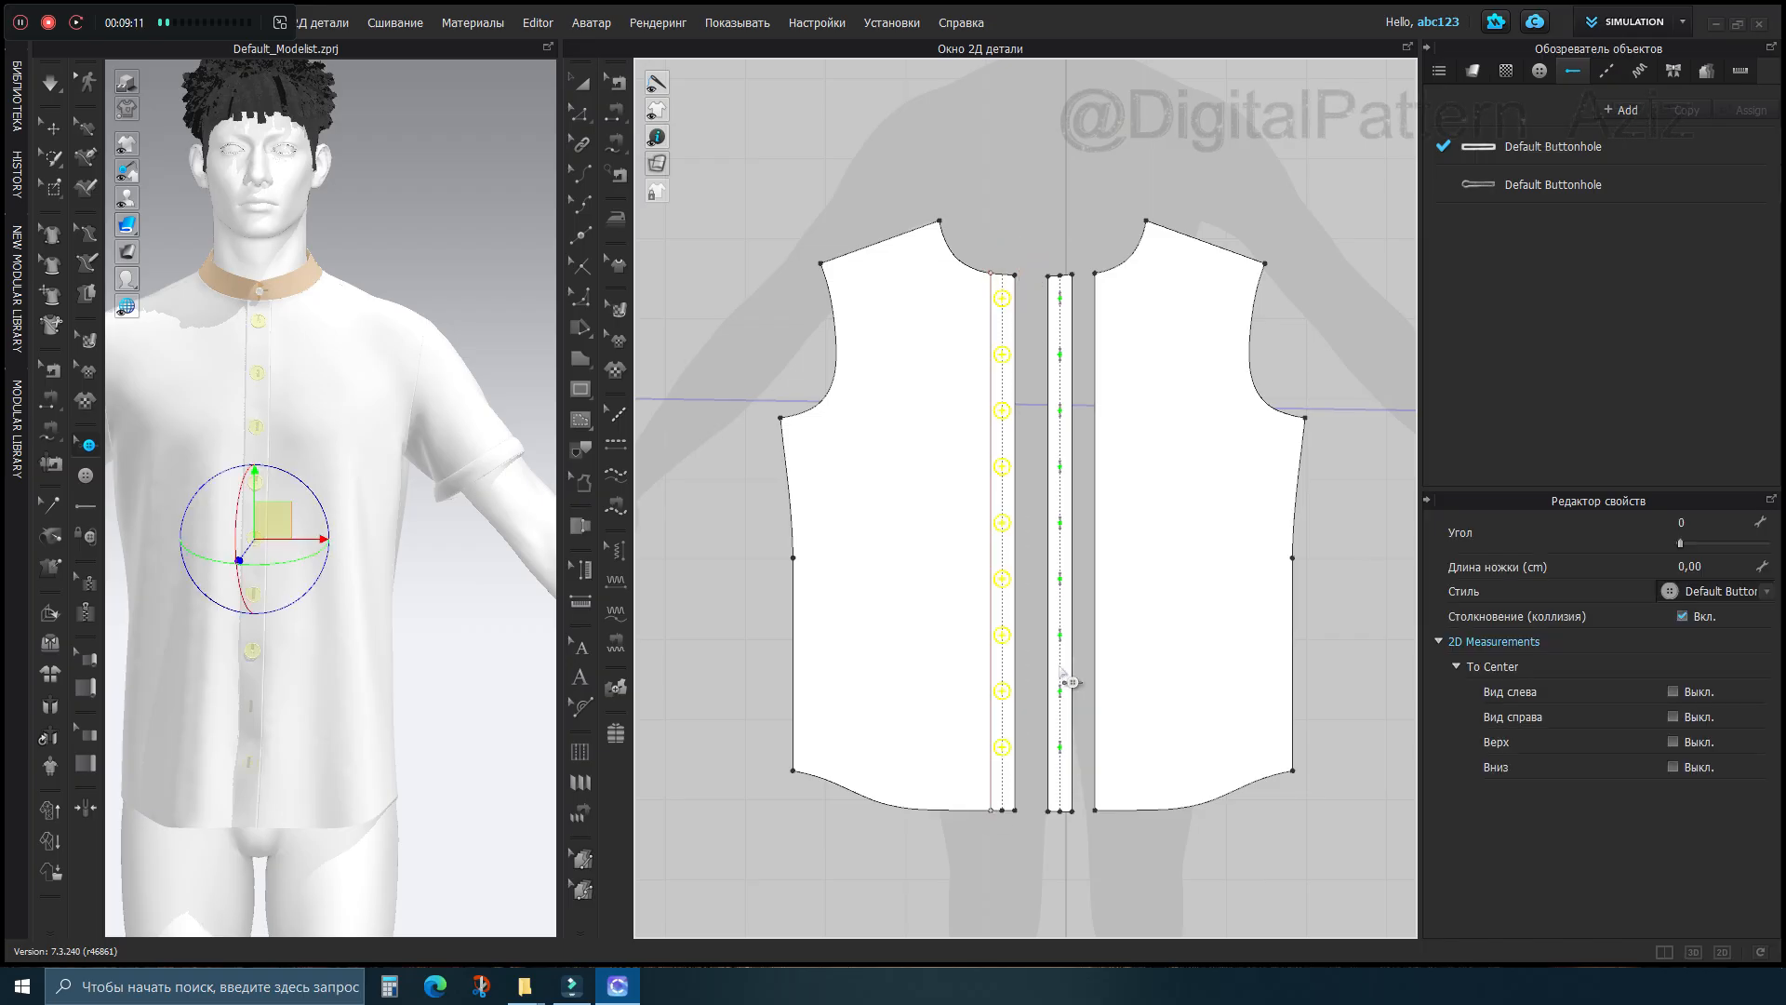
pyautogui.click(1539, 72)
pyautogui.doubleClick(1533, 146)
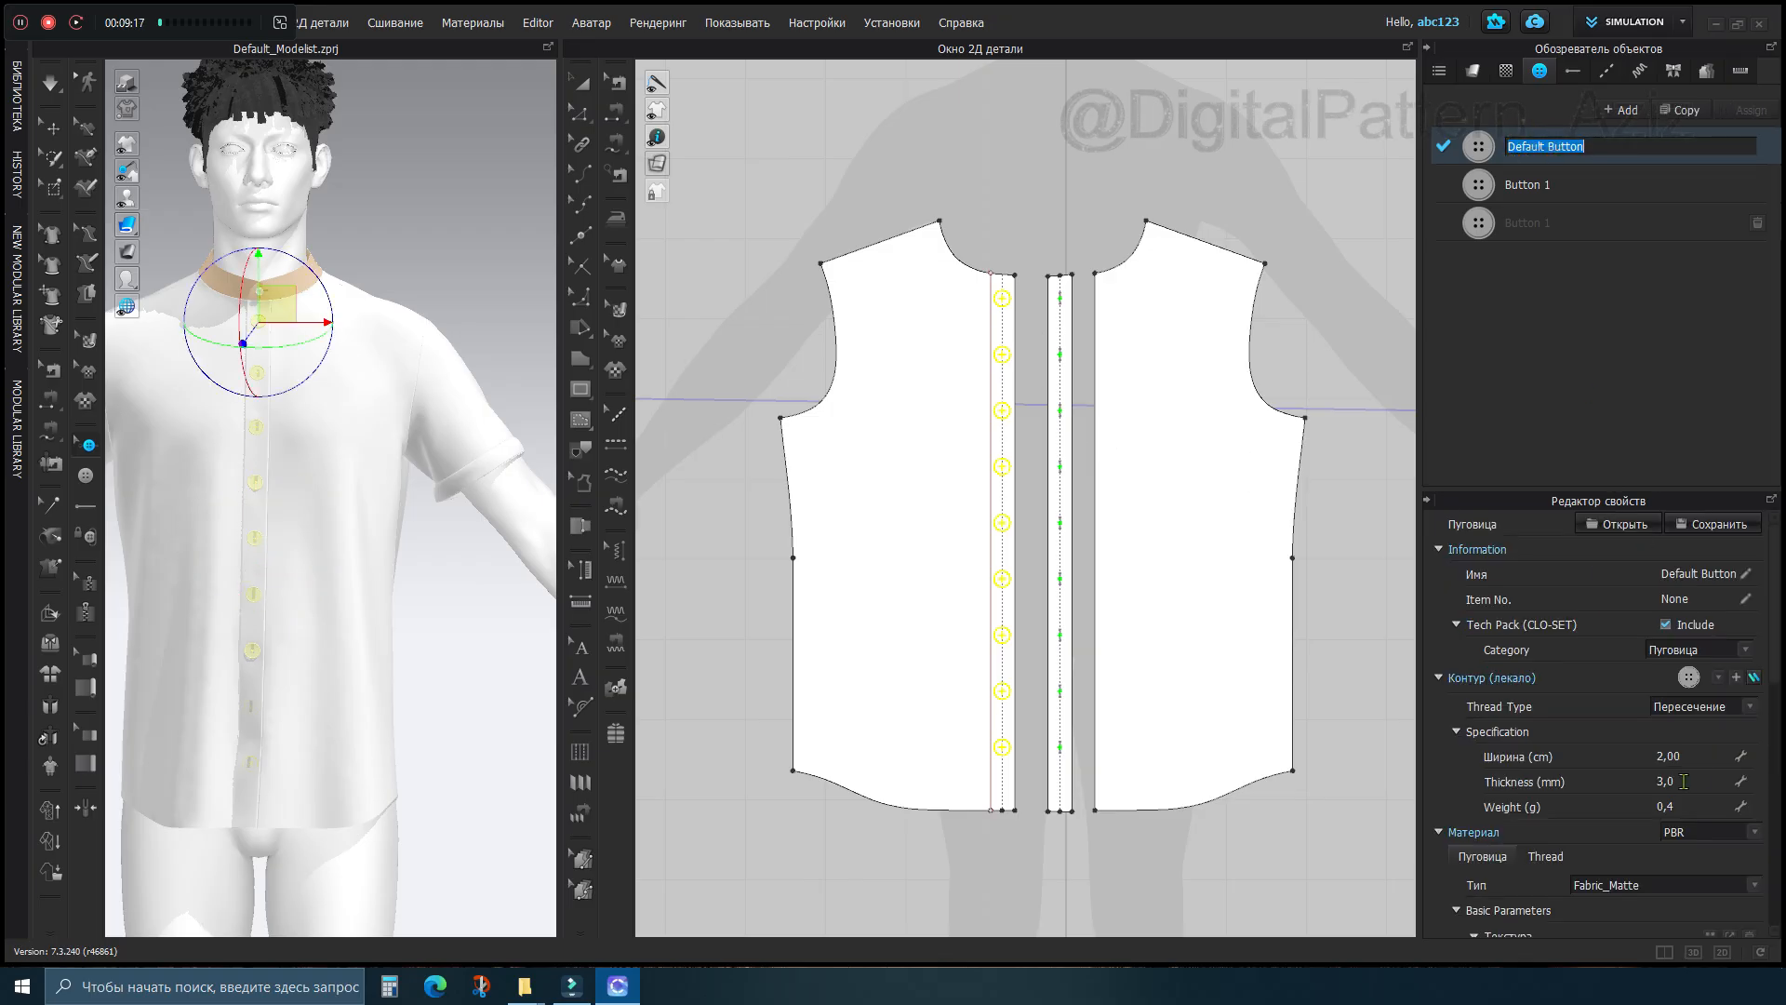
# Set the width of the Default Button style to 1.2 cm
pyautogui.doubleClick(1671, 754)
pyautogui.write('1,')
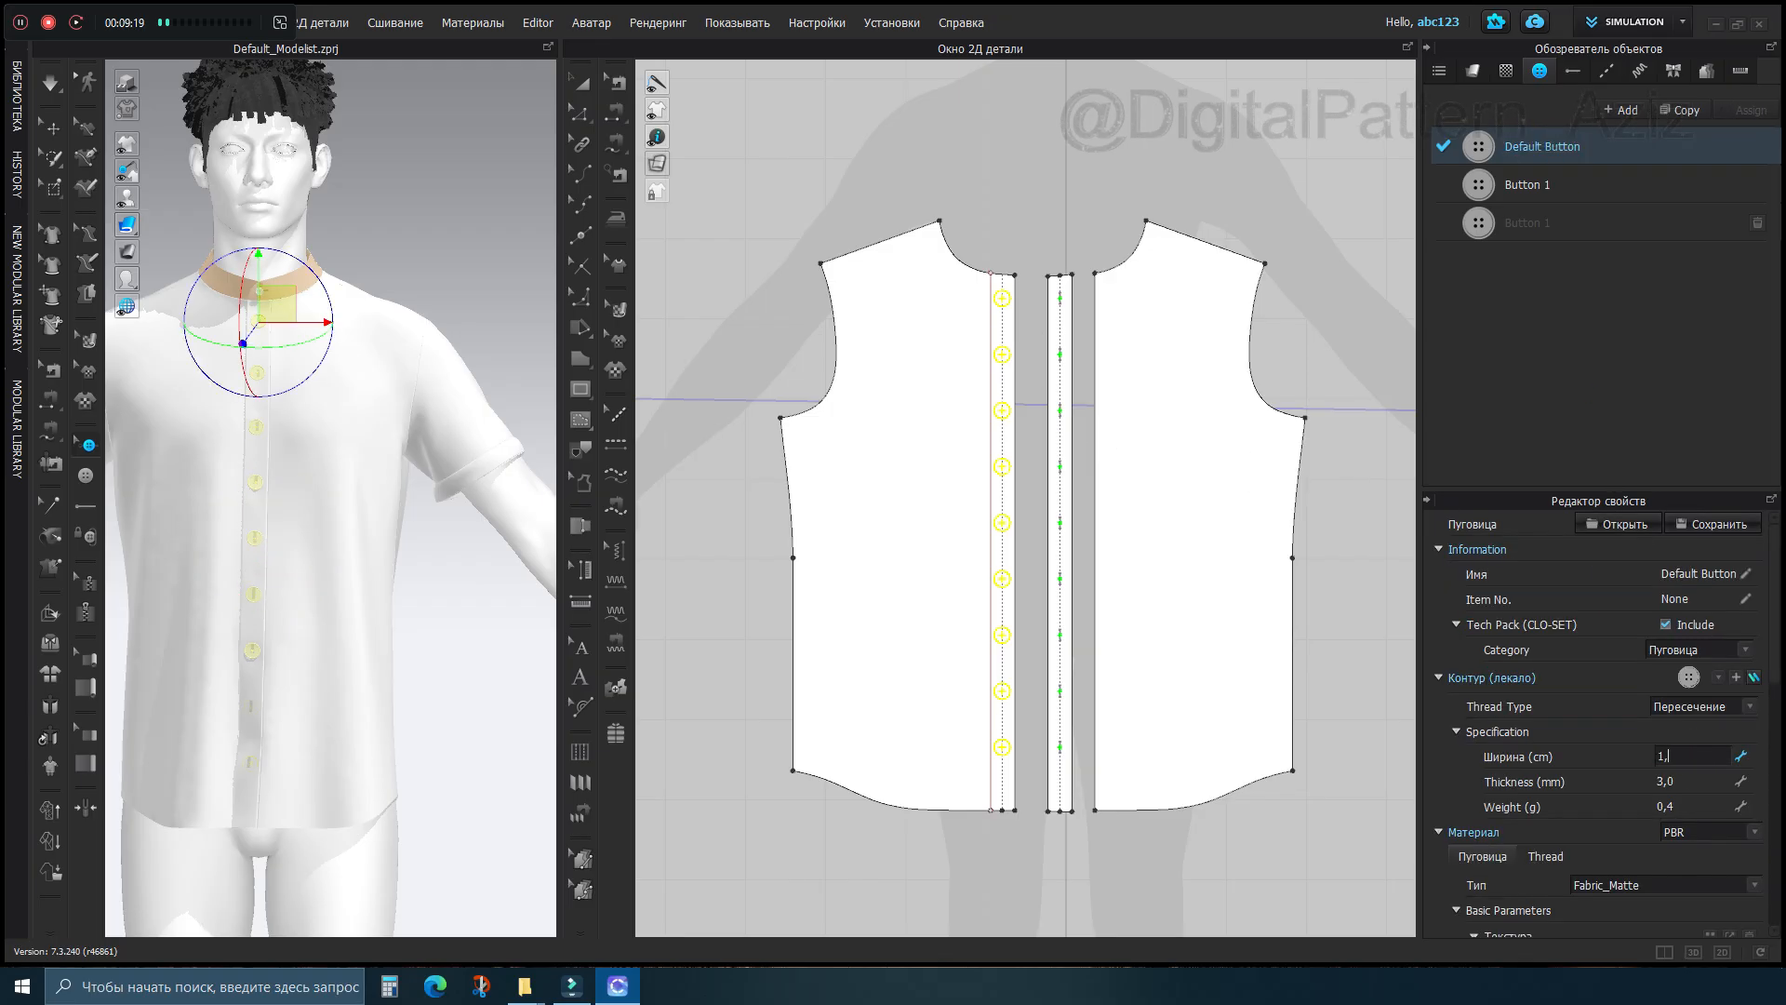
pyautogui.write('2')
pyautogui.press('Return')
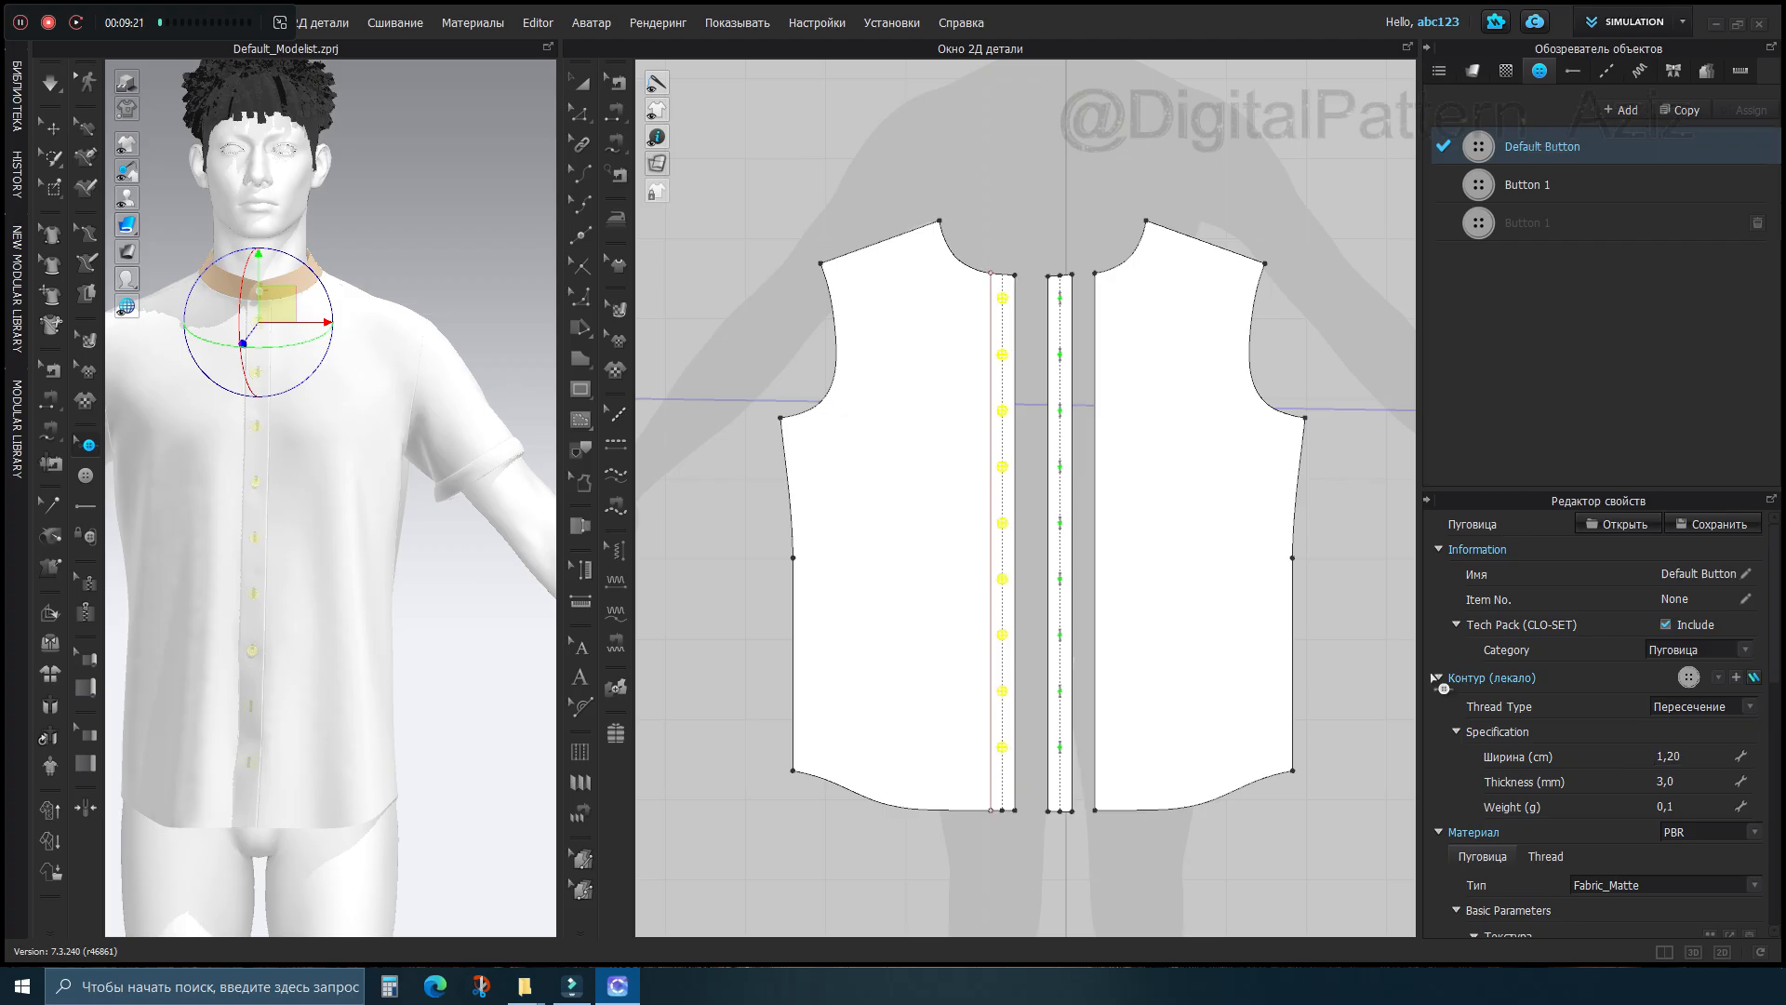
# Change the Default Button style's outline to the four-hole design at the start of the second row of shapes
pyautogui.click(1718, 678)
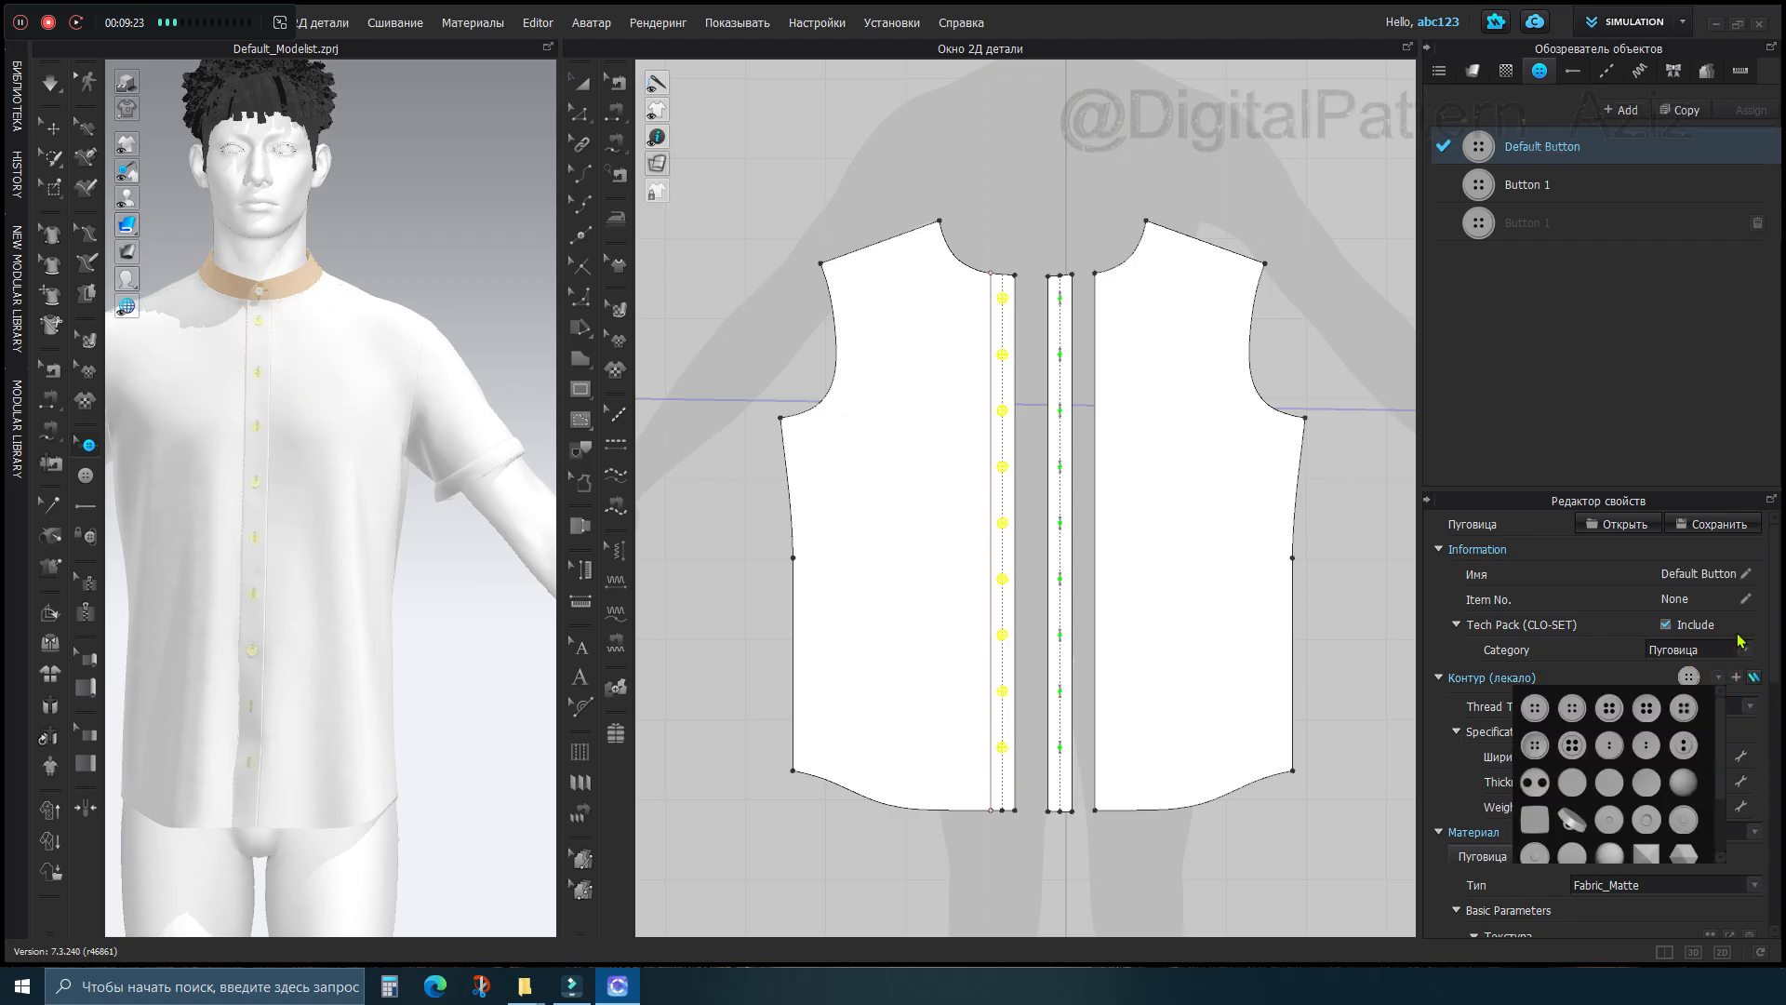
pyautogui.scroll(-3, 1600, 820)
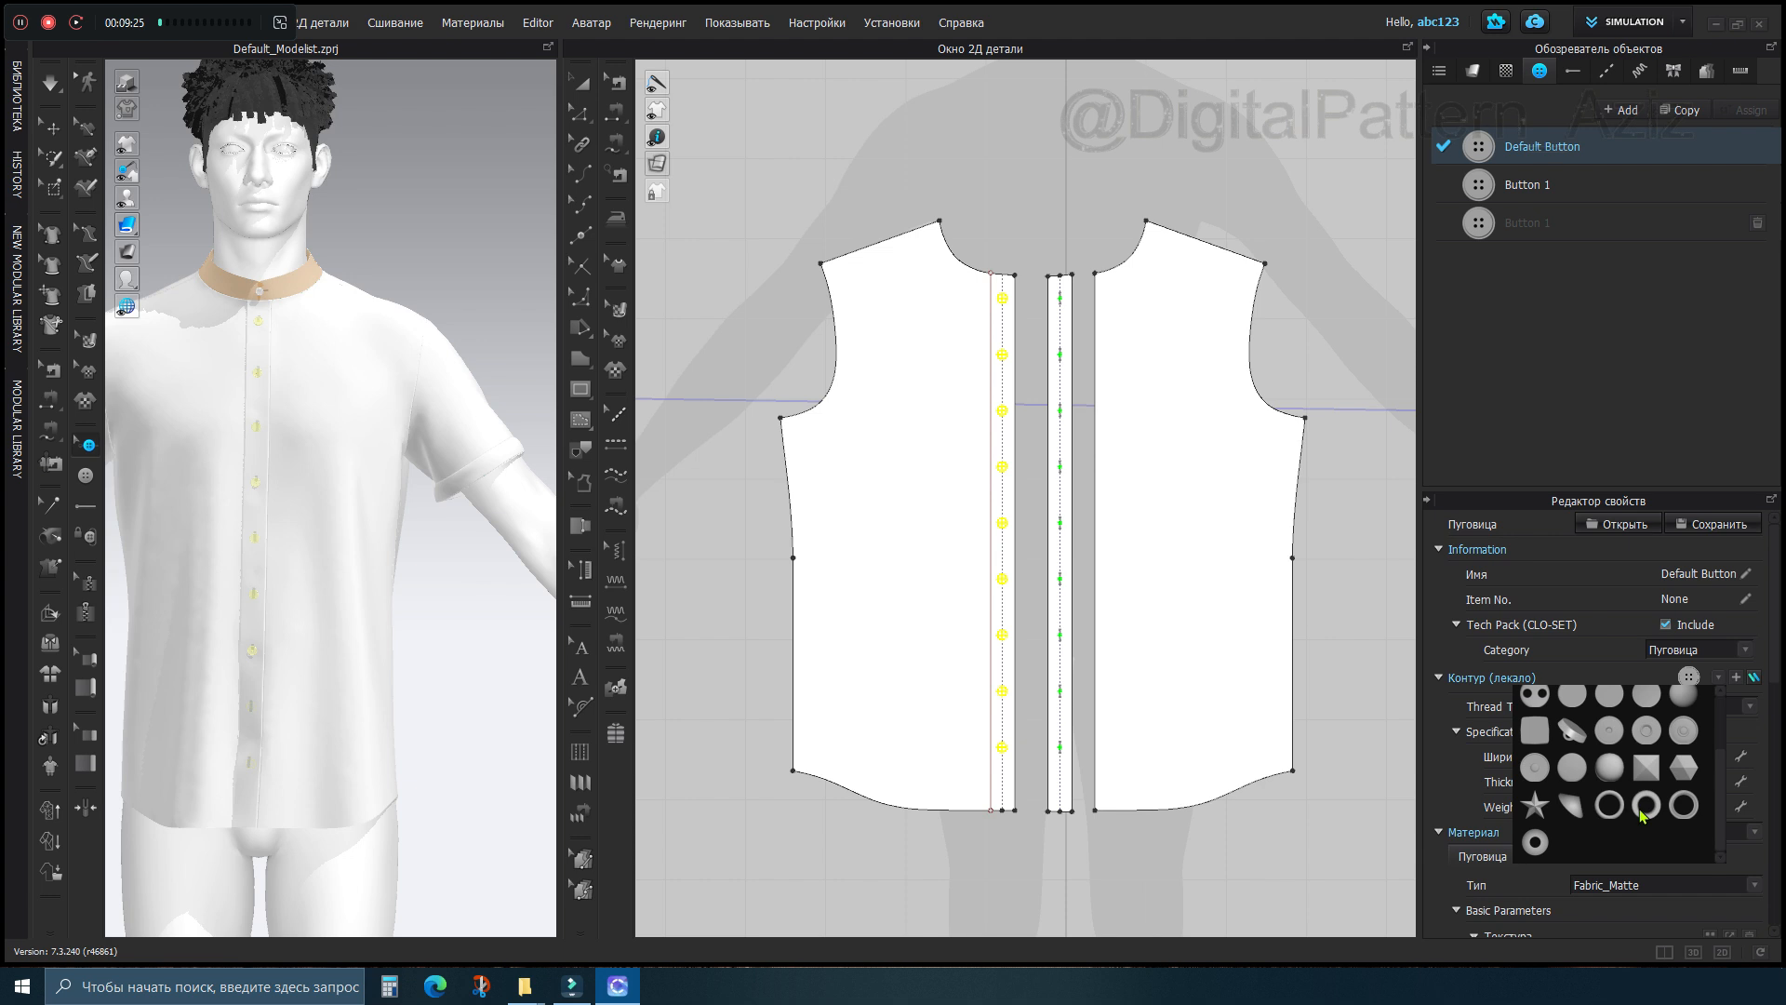
pyautogui.scroll(3, 1642, 816)
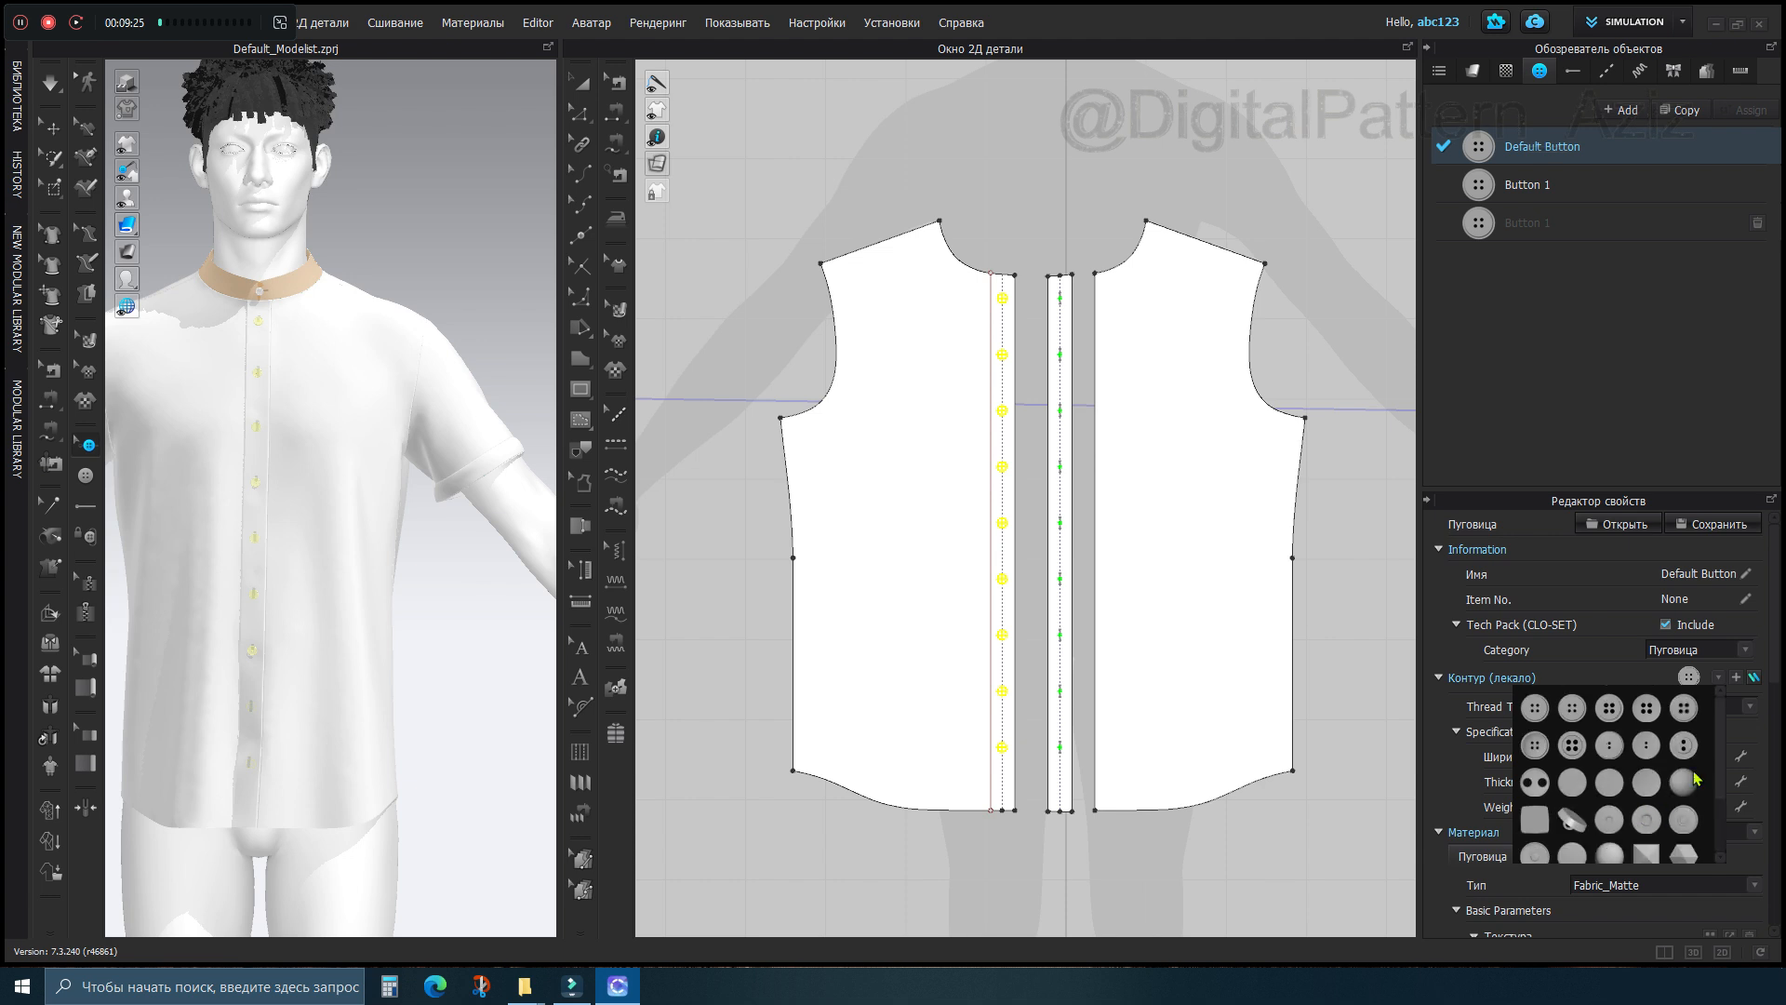
pyautogui.click(1536, 746)
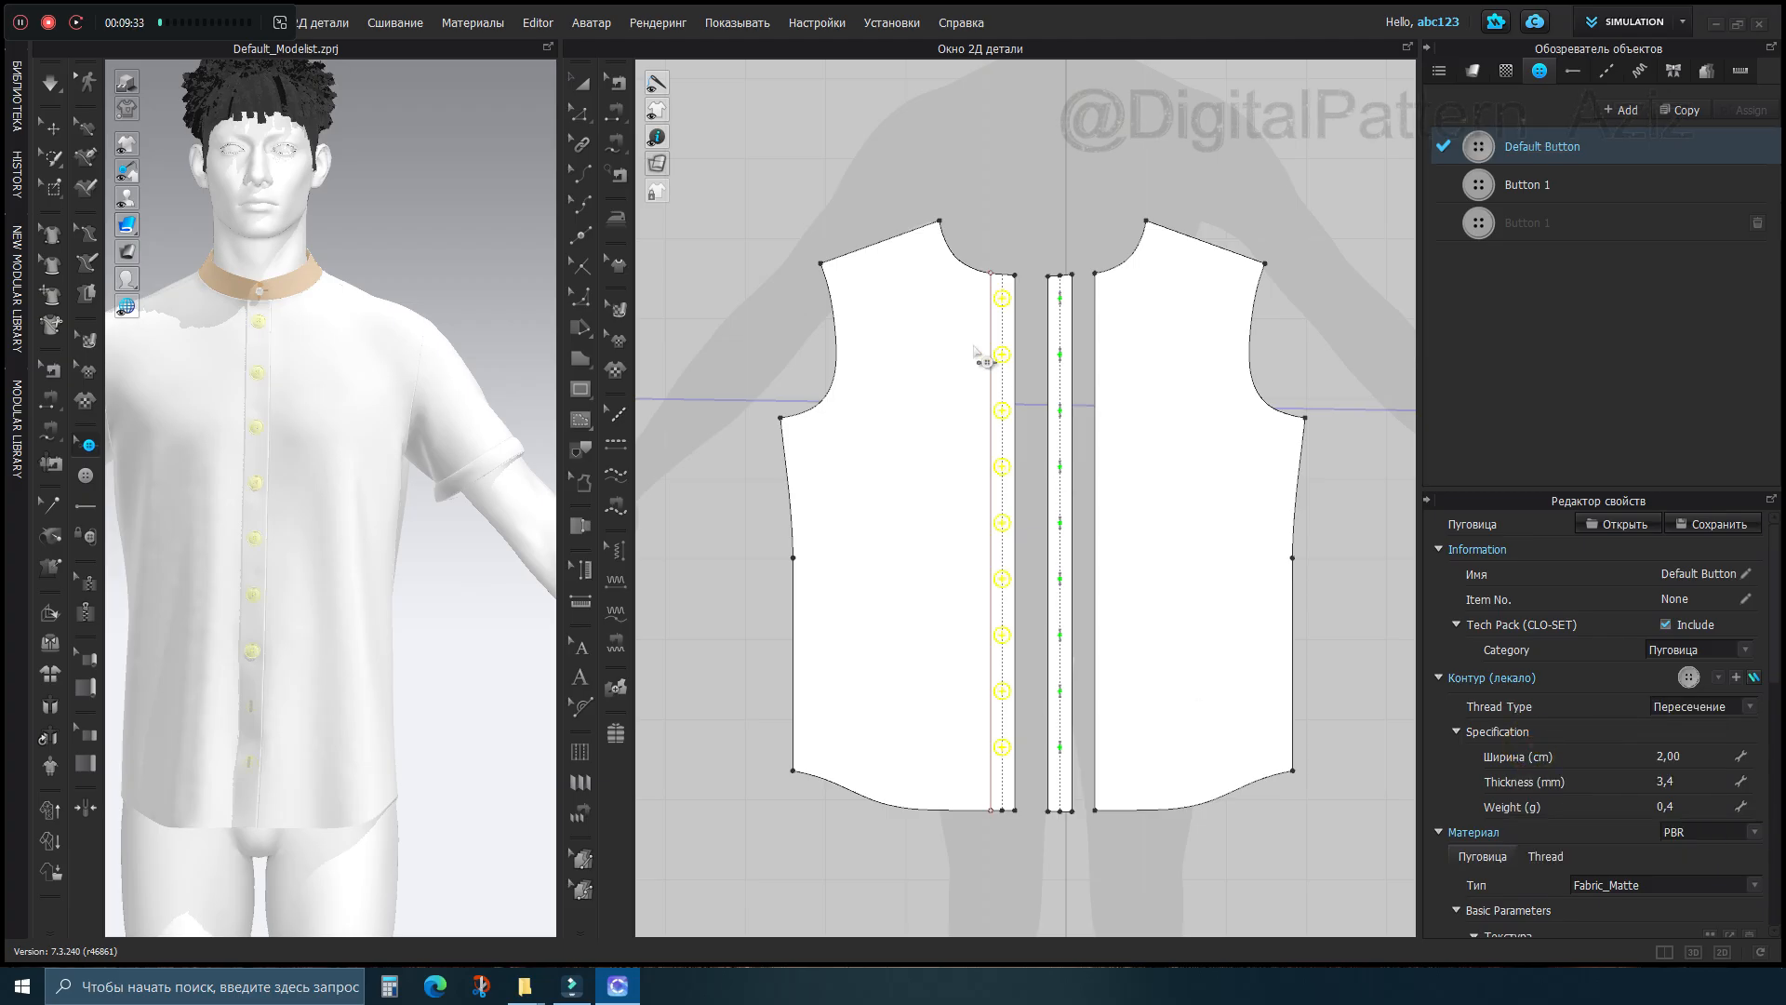
pyautogui.scroll(5, 1136, 398)
pyautogui.scroll(-6, 977, 359)
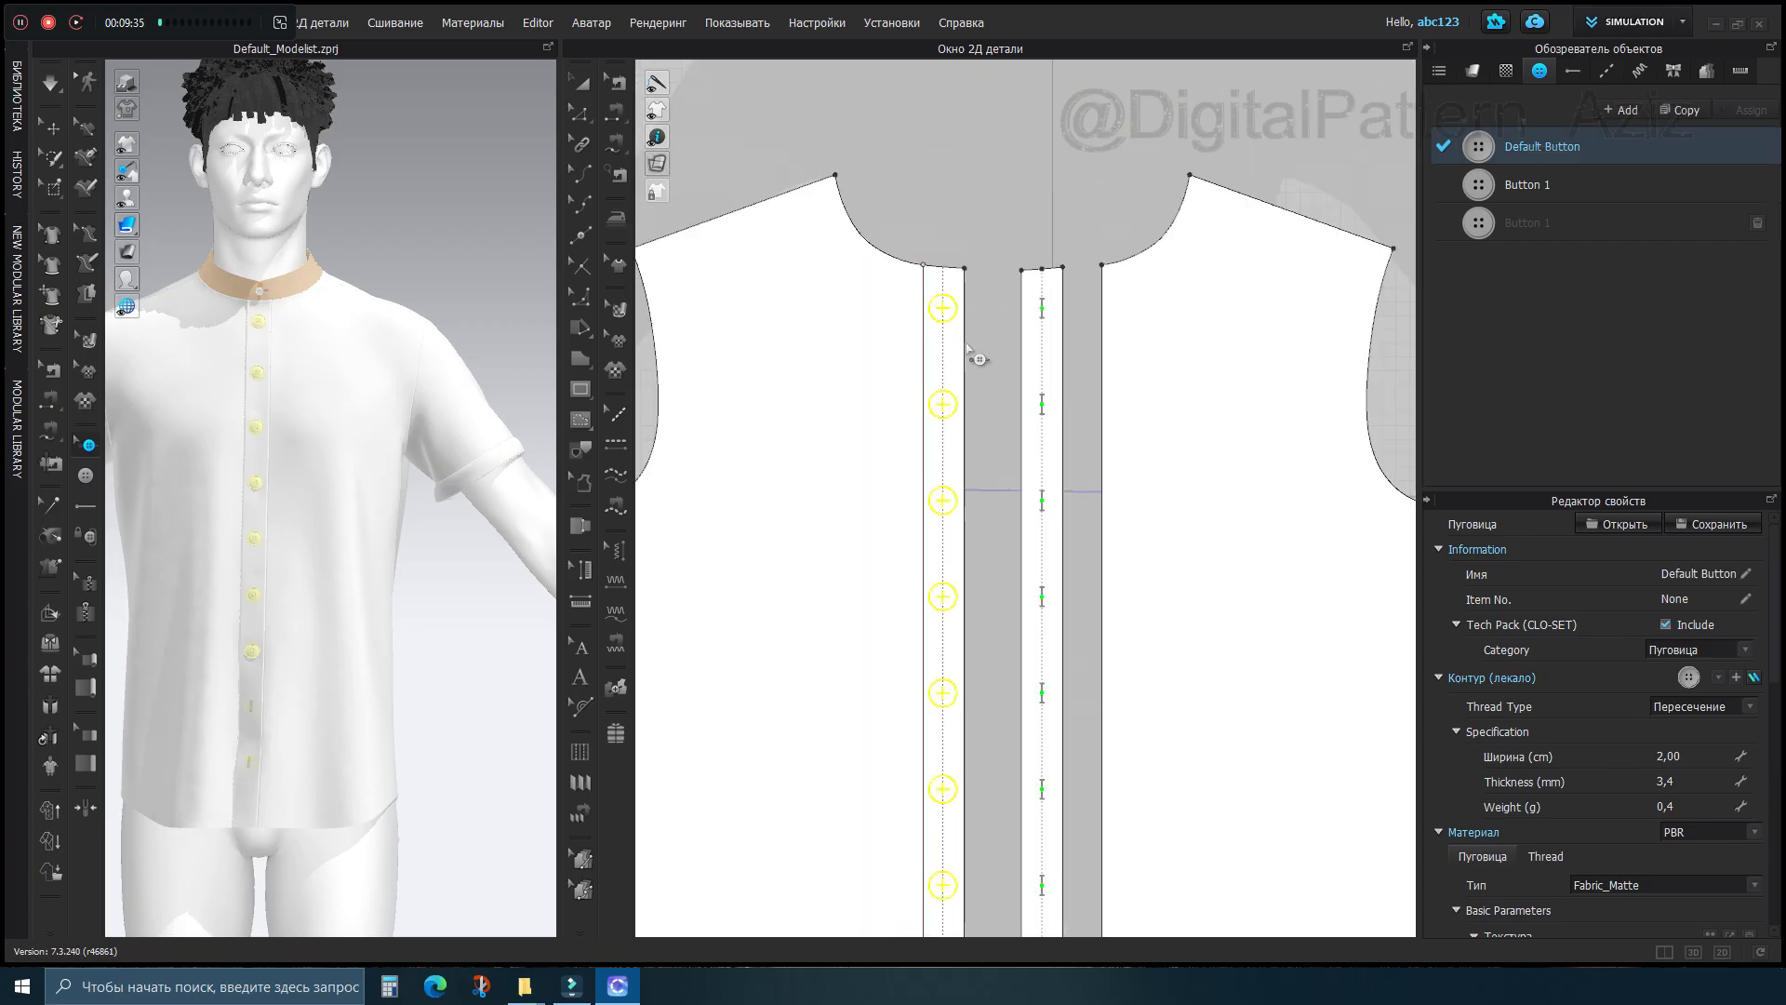
pyautogui.scroll(4, 818, 346)
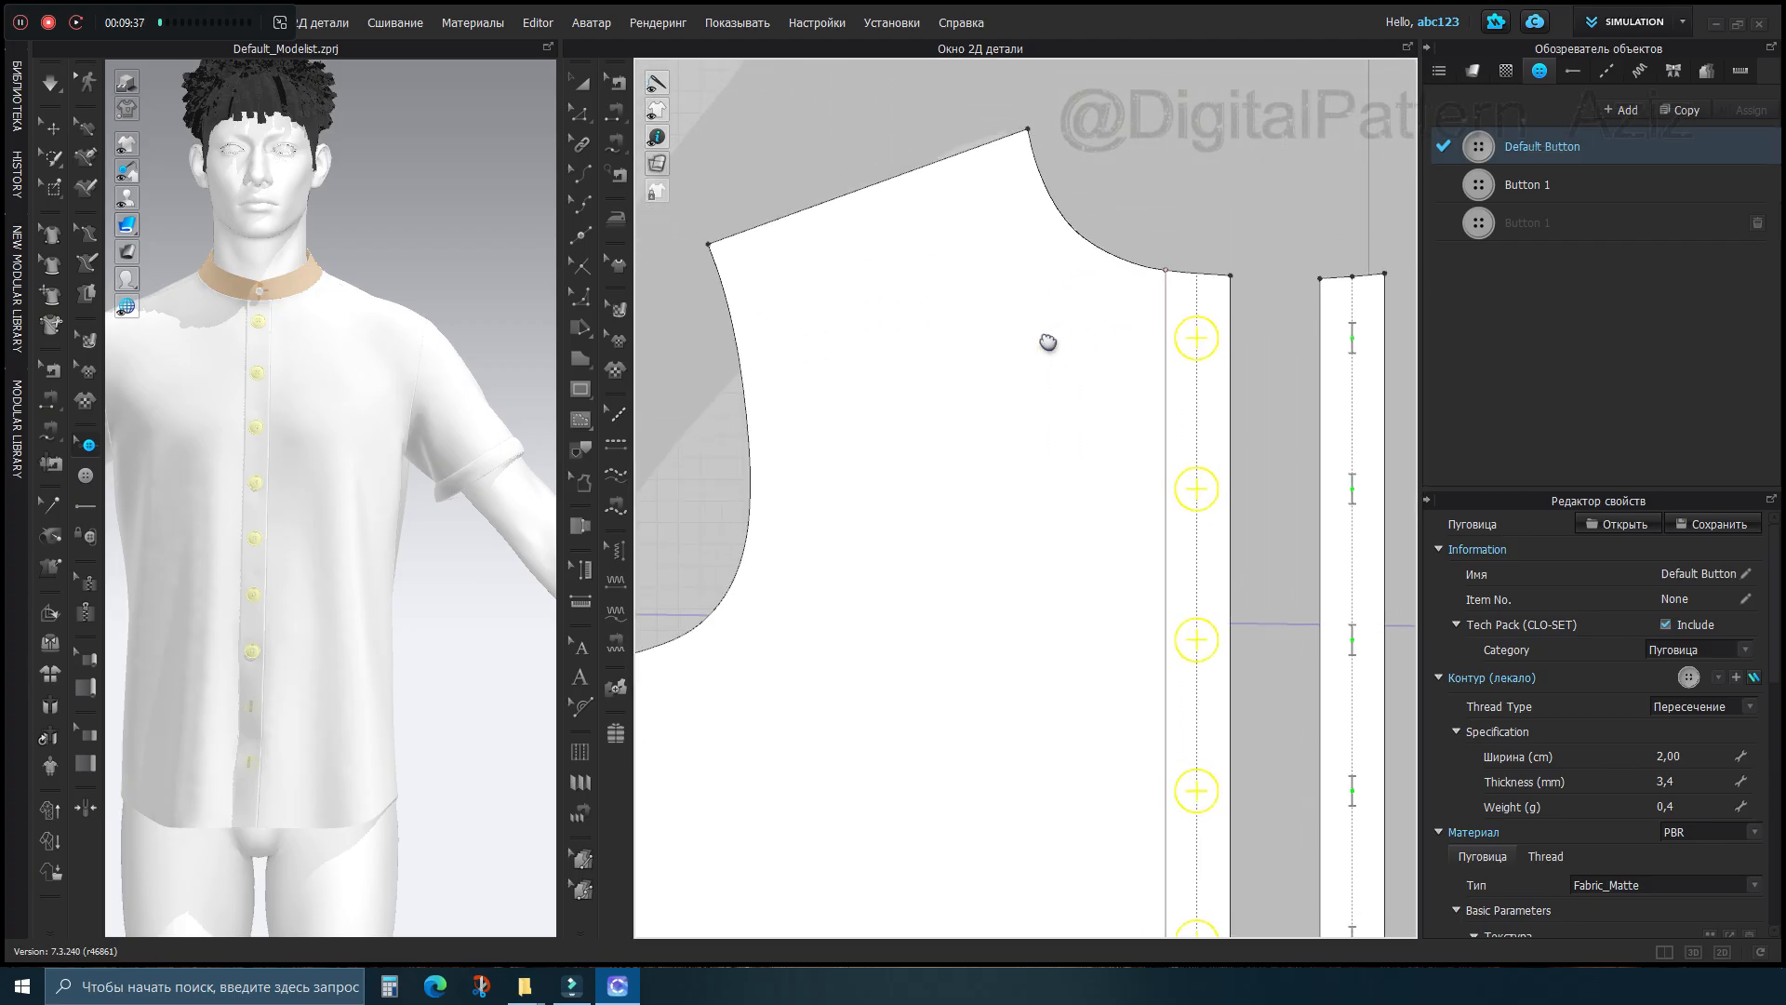
pyautogui.scroll(6, 407, 302)
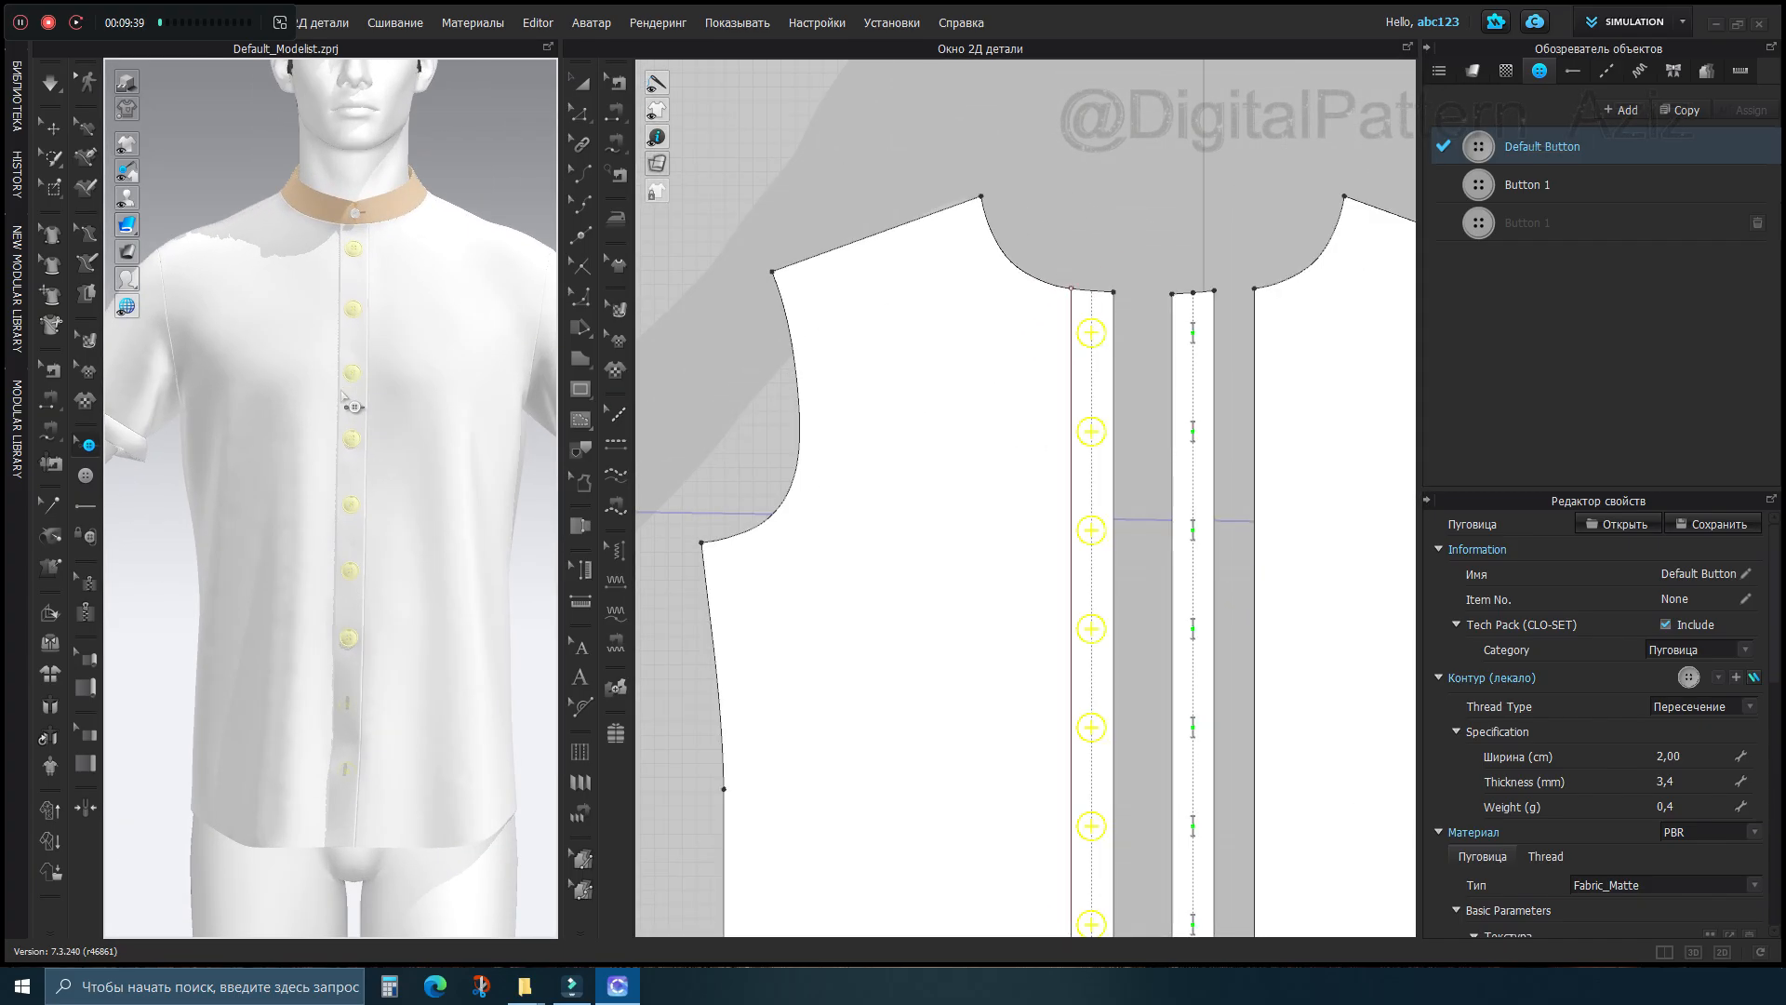
pyautogui.scroll(-4, 335, 352)
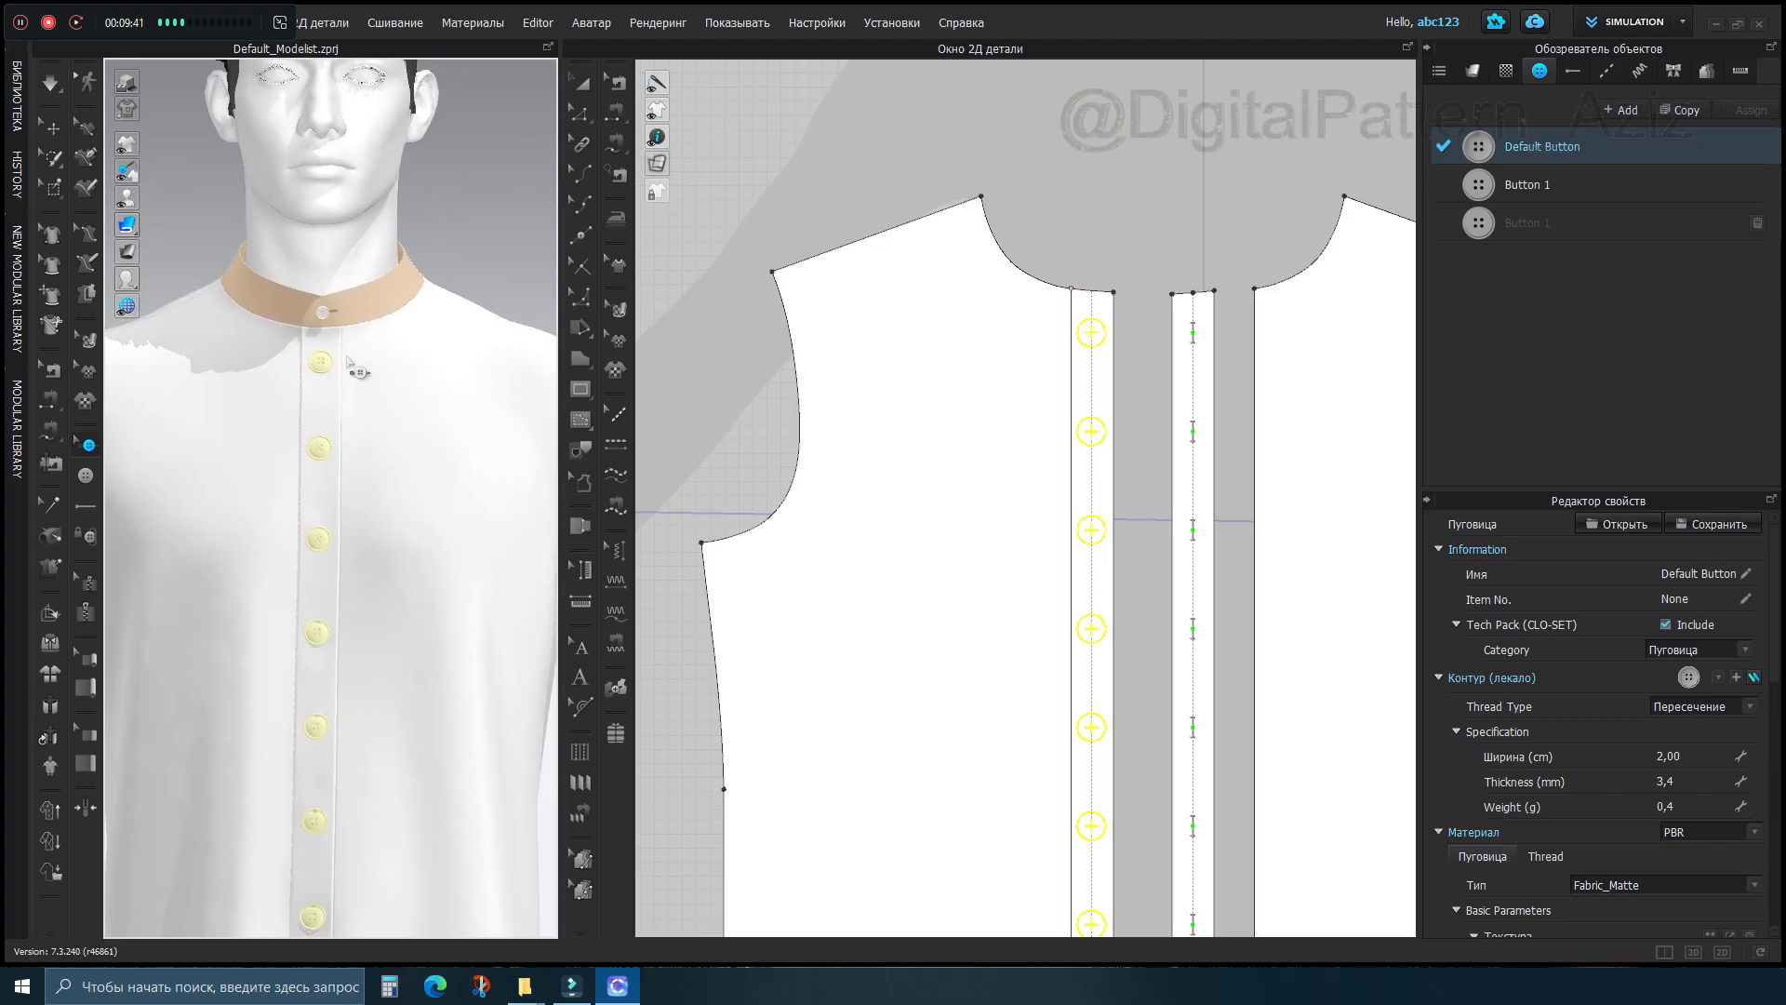
# Delete the button at the front end of the collar stand
pyautogui.scroll(5, 344, 535)
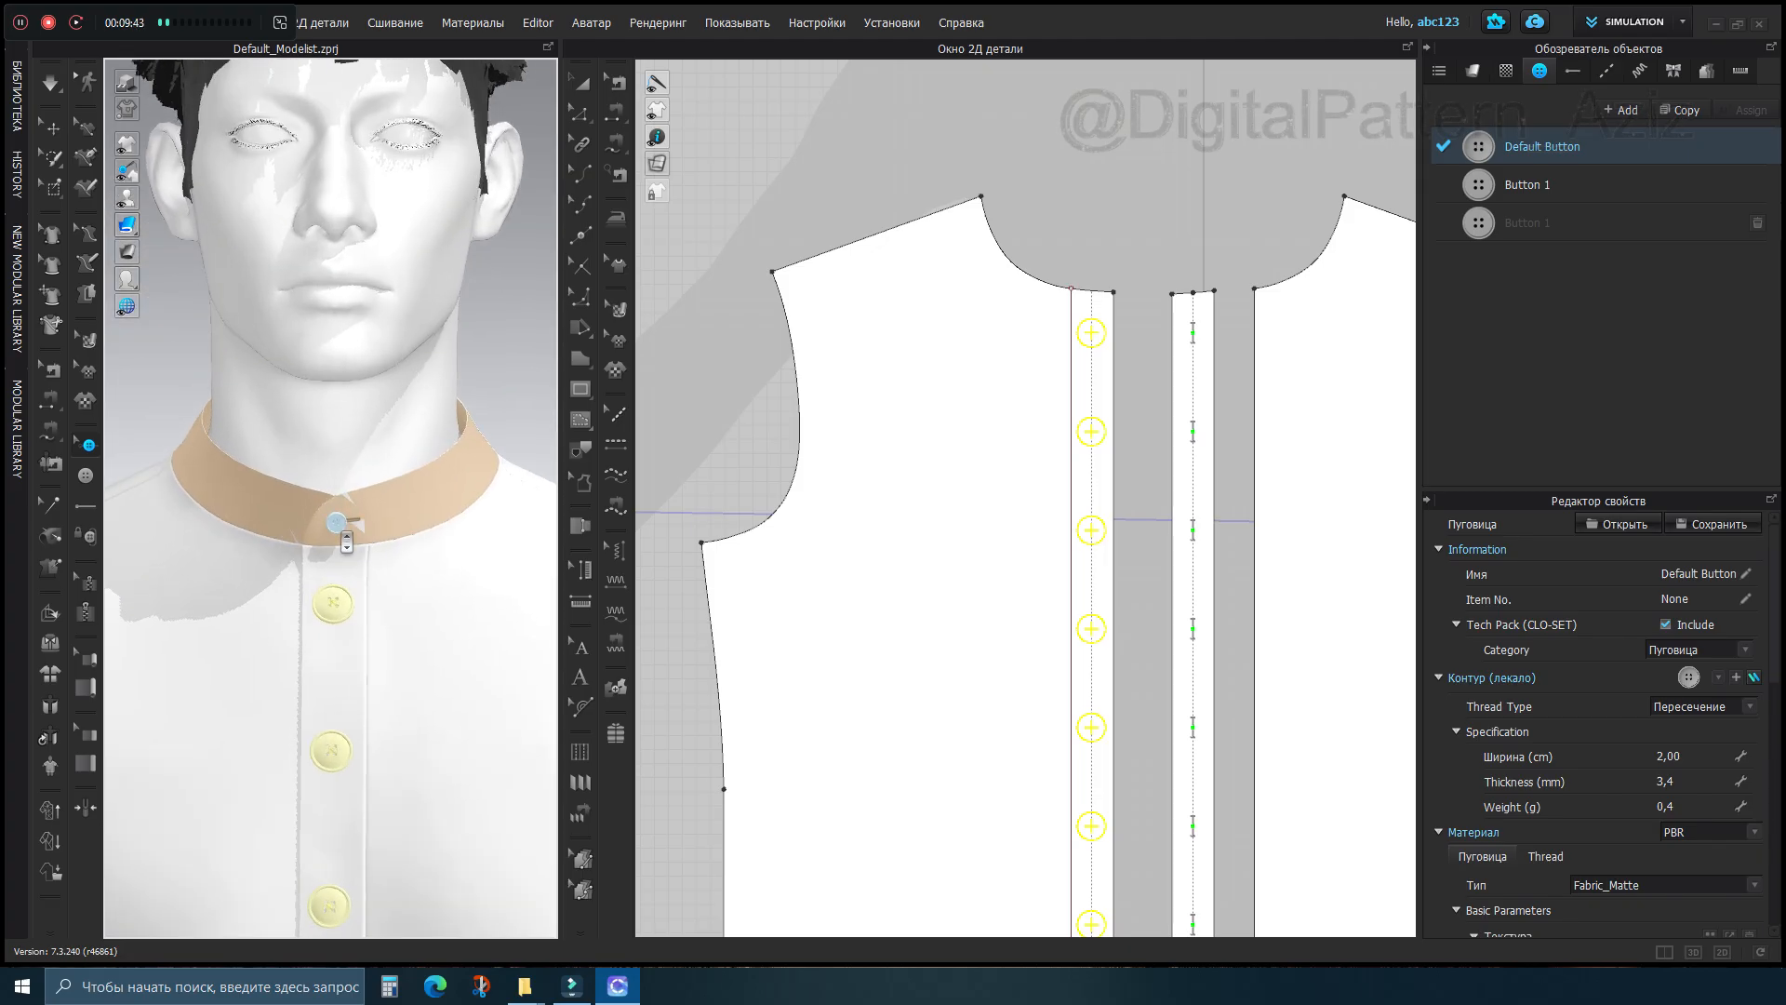
pyautogui.click(344, 537)
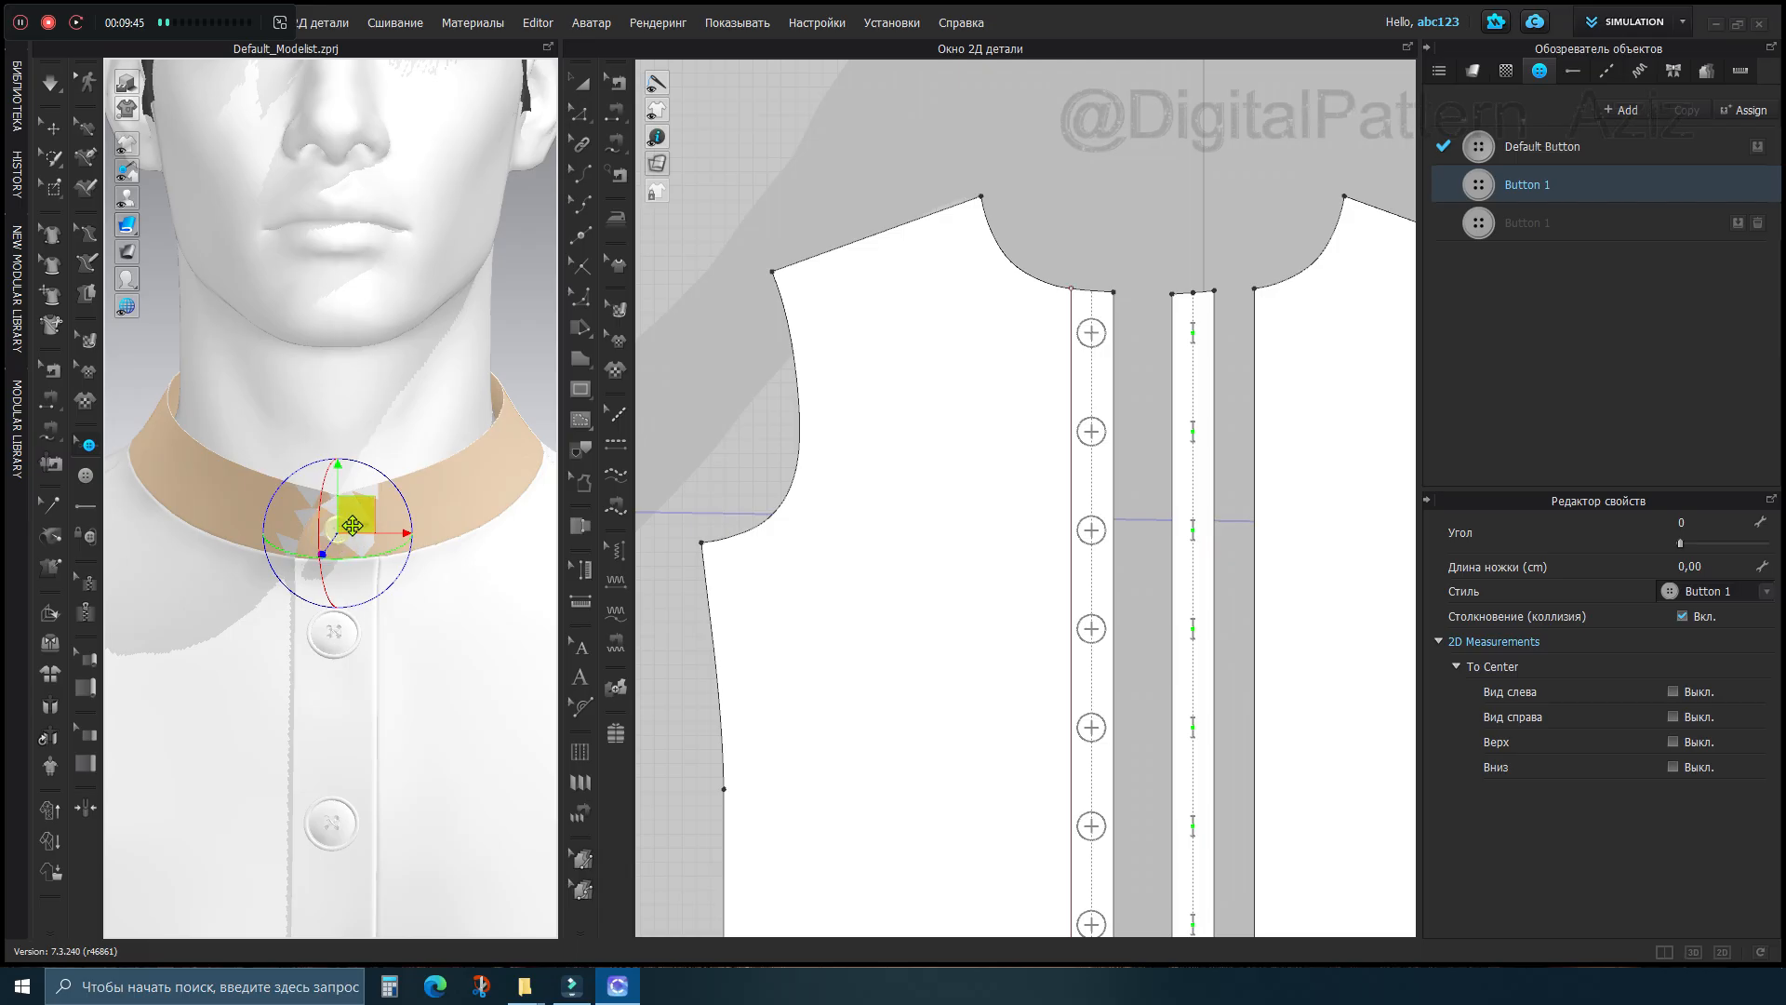
pyautogui.click(359, 540)
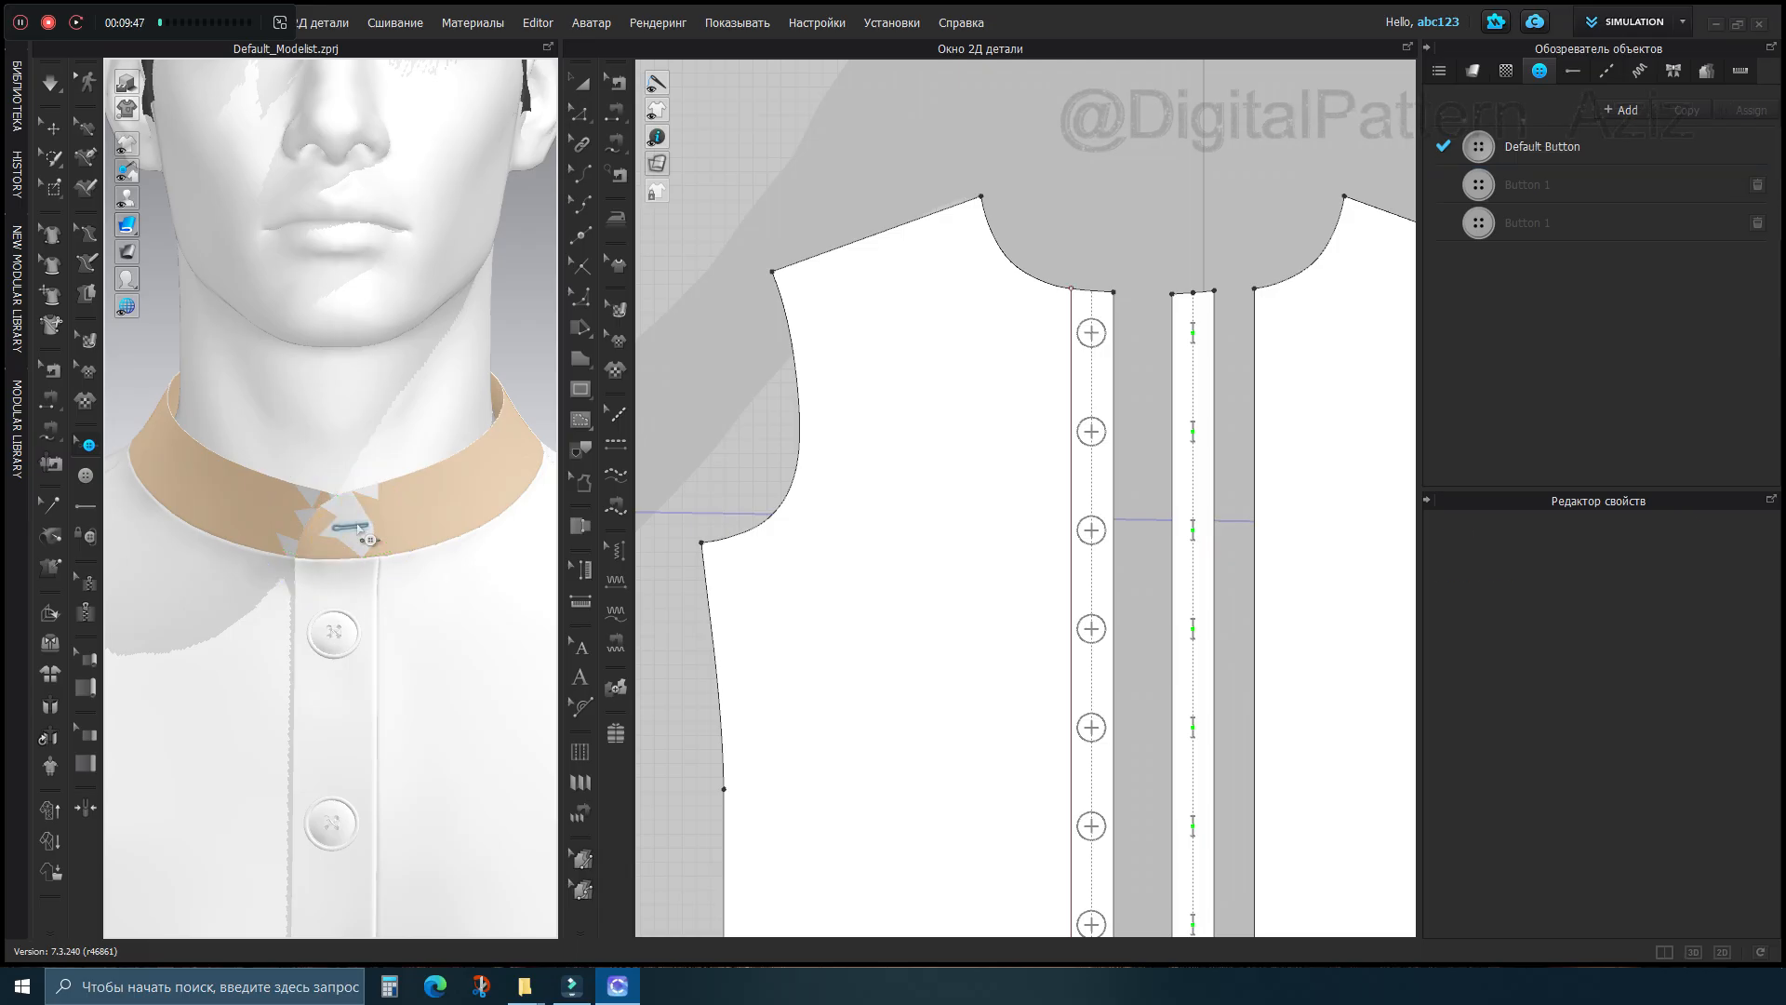
# Delete the matching buttonhole from the end of the collar stand
pyautogui.click(360, 531)
pyautogui.scroll(-5, 1014, 465)
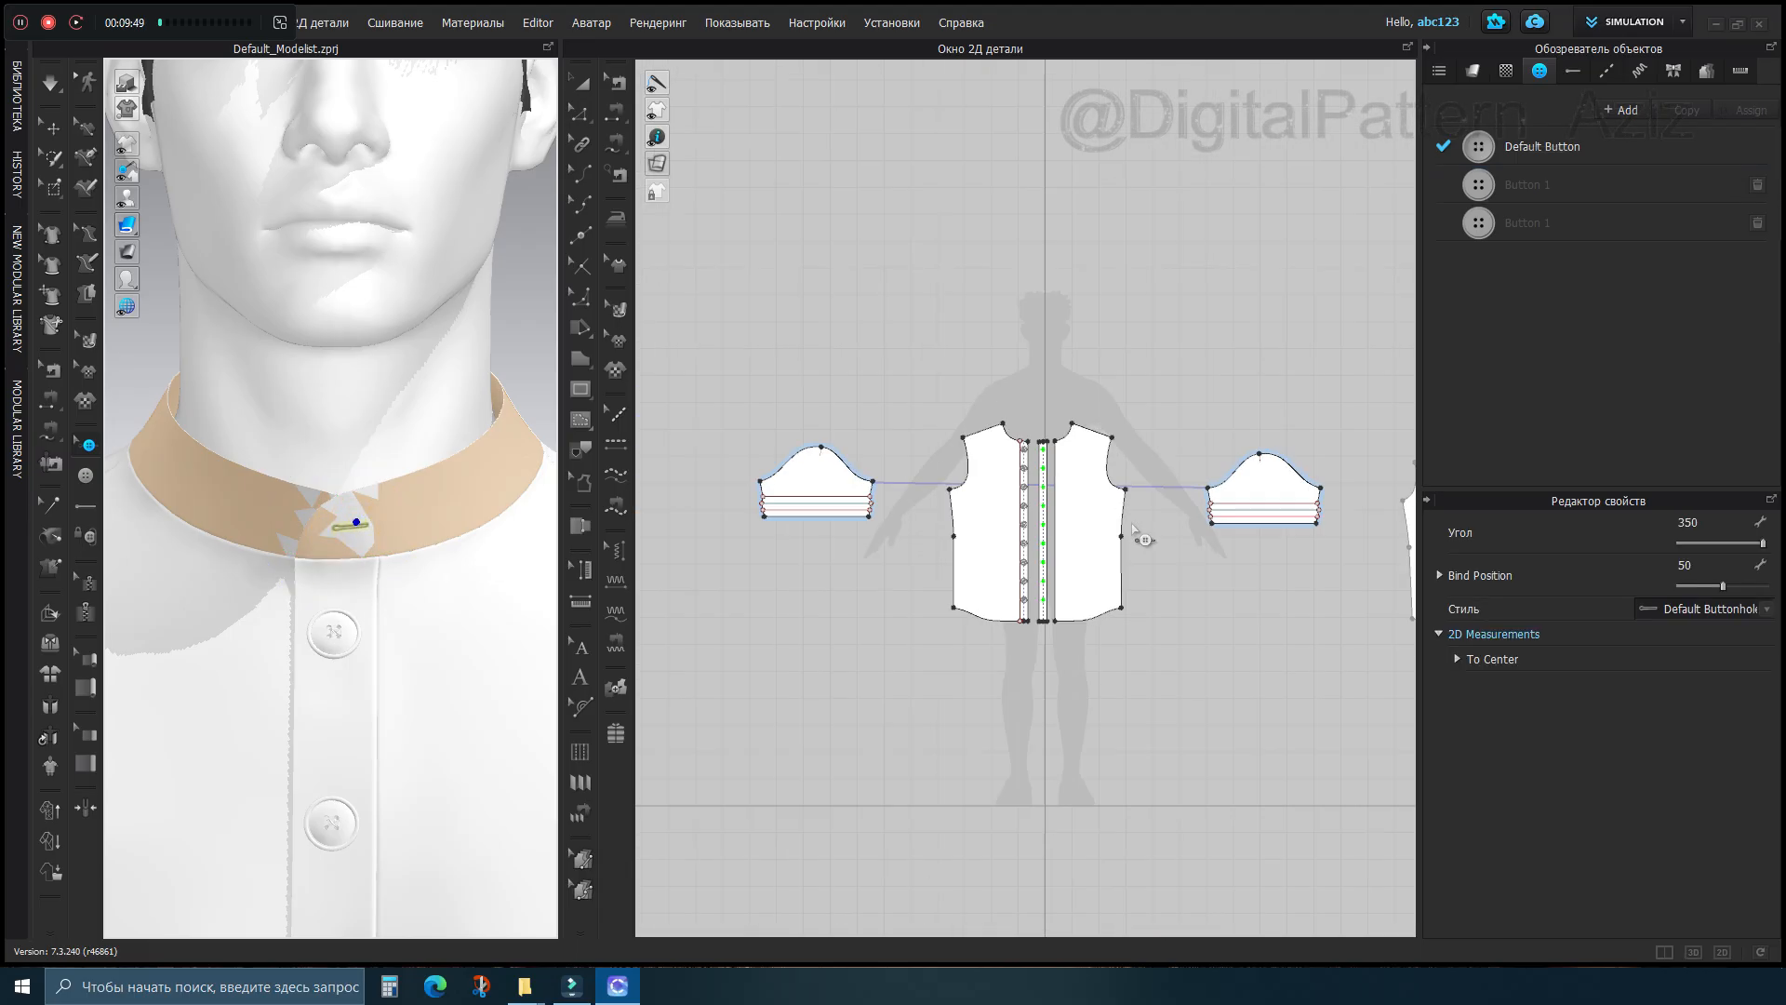
pyautogui.moveTo(1133, 526); pyautogui.dragTo(471, 485, button='middle')
pyautogui.scroll(7, 772, 261)
pyautogui.moveTo(893, 389); pyautogui.dragTo(1066, 522, button='middle')
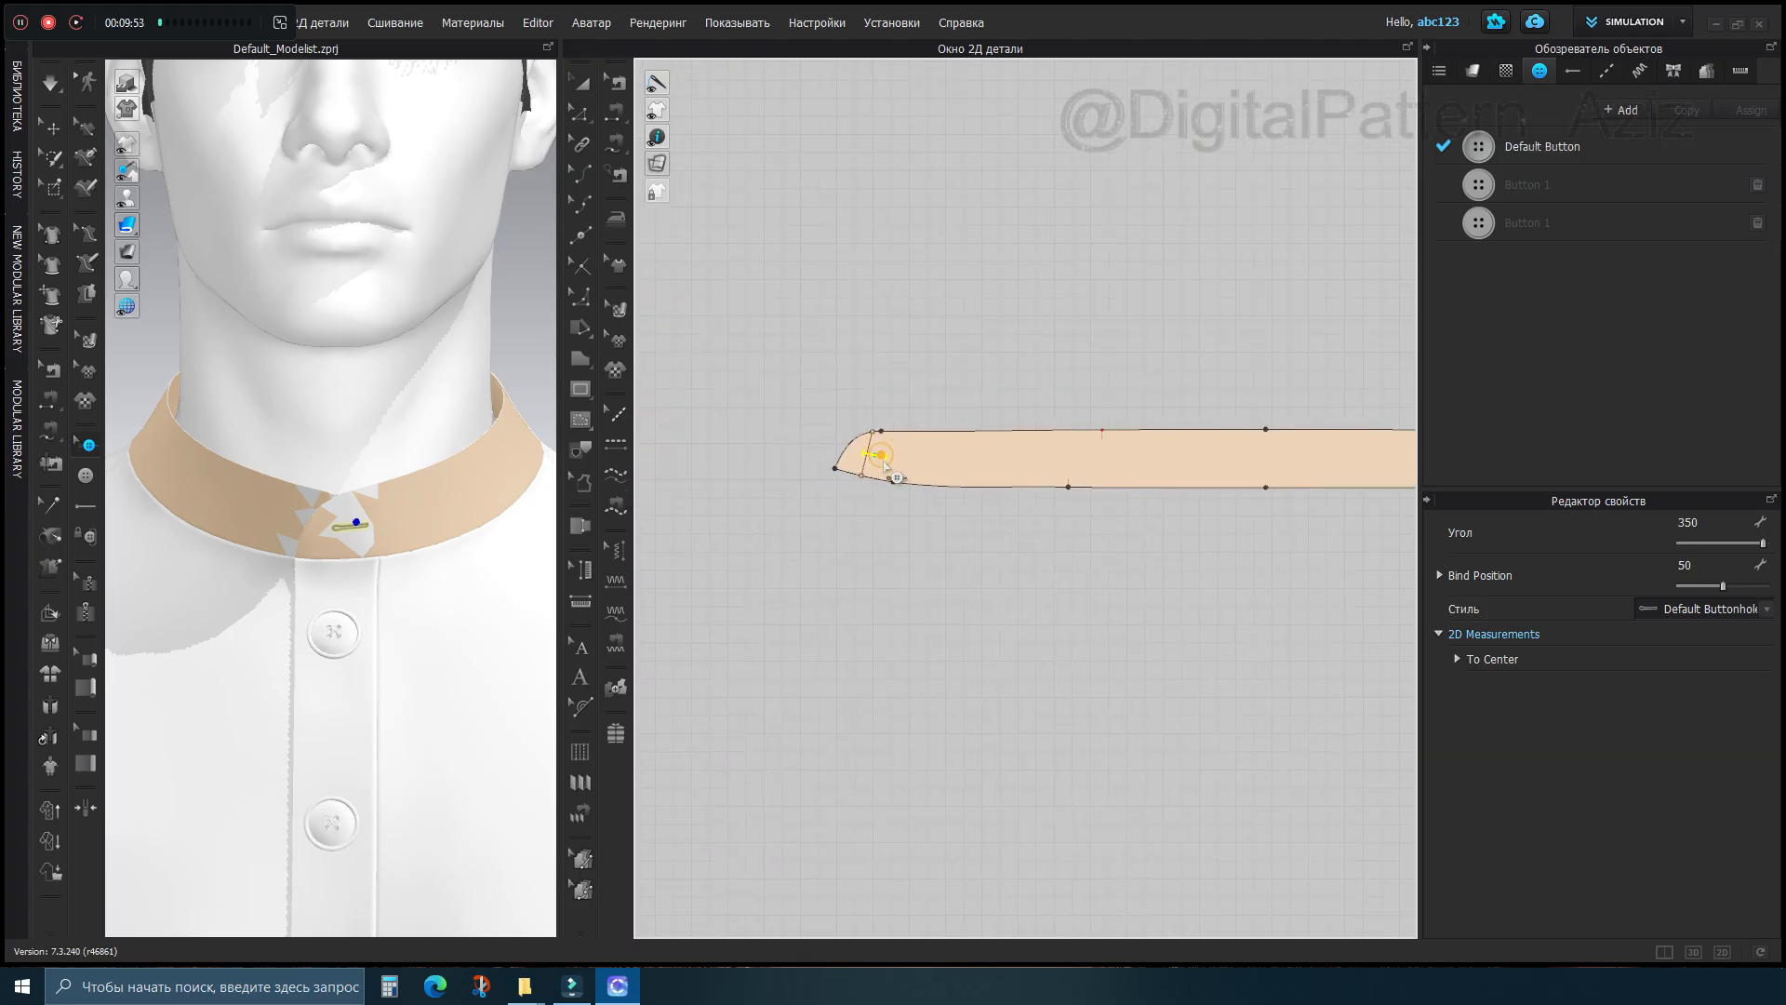
pyautogui.scroll(3, 884, 462)
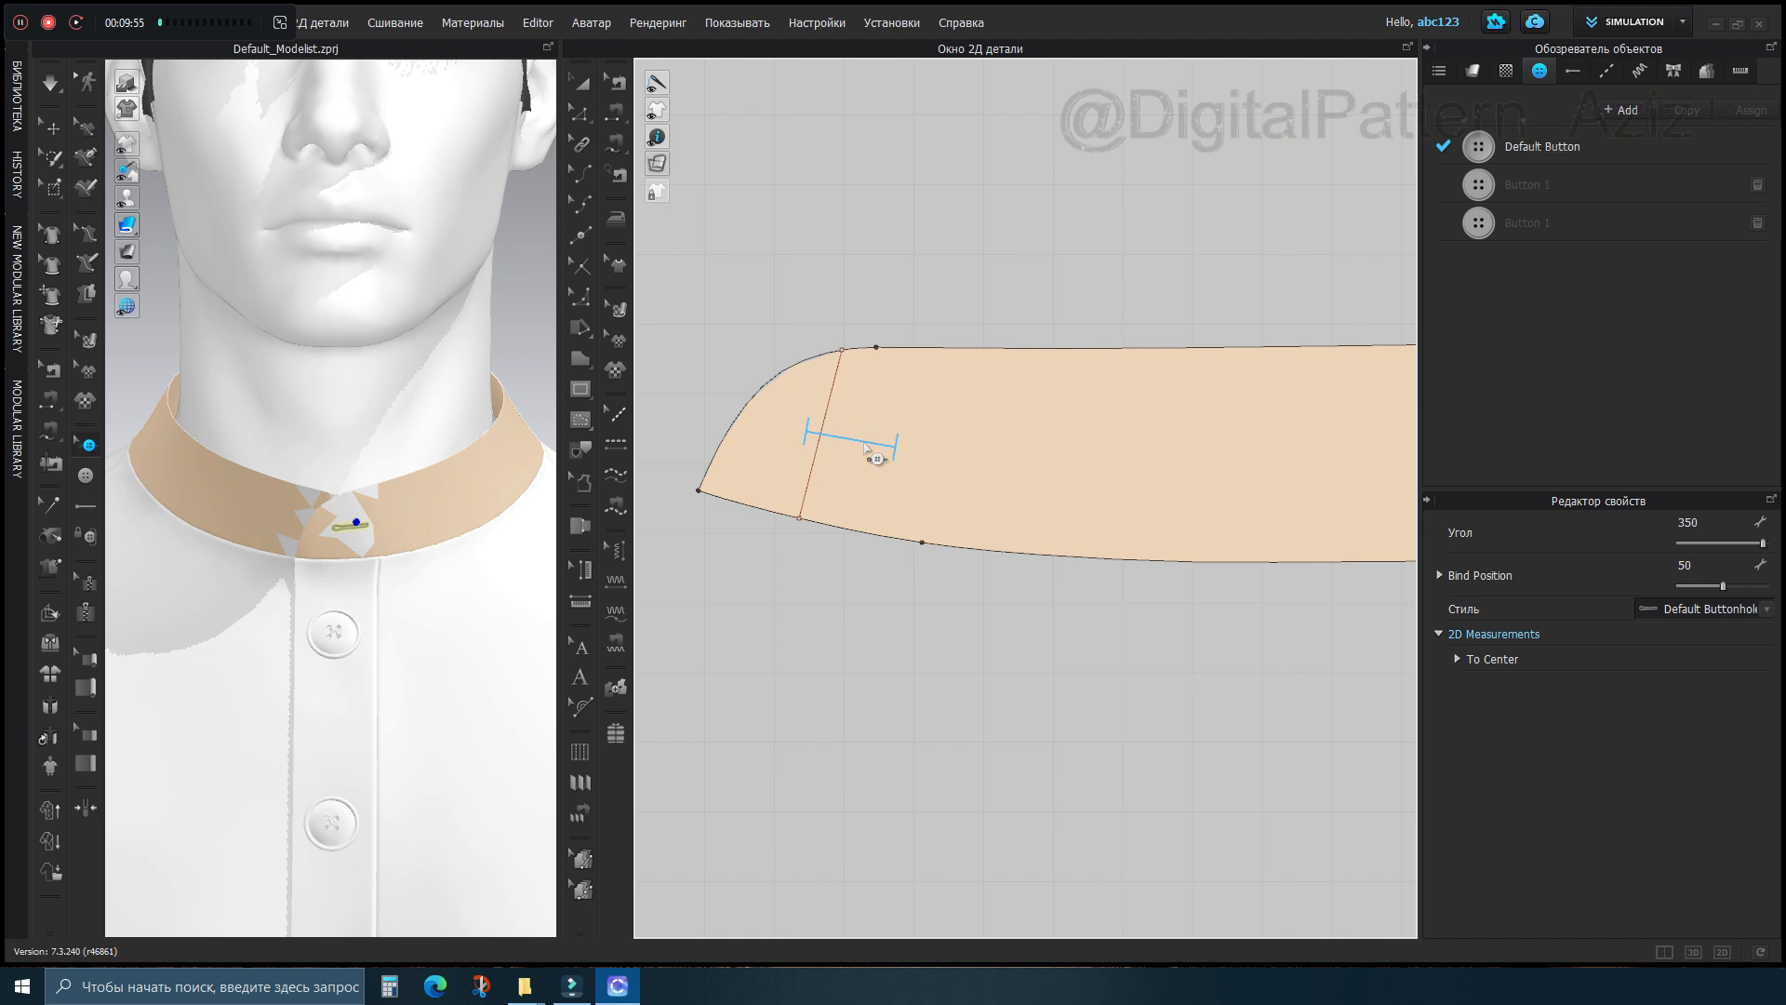
pyautogui.press('Delete')
# Delete the seam that joins the collar stand's inner end lines and simulate the garment without it
pyautogui.scroll(-7, 891, 482)
pyautogui.scroll(-2, 469, 596)
pyautogui.moveTo(469, 596); pyautogui.dragTo(432, 346, button='middle')
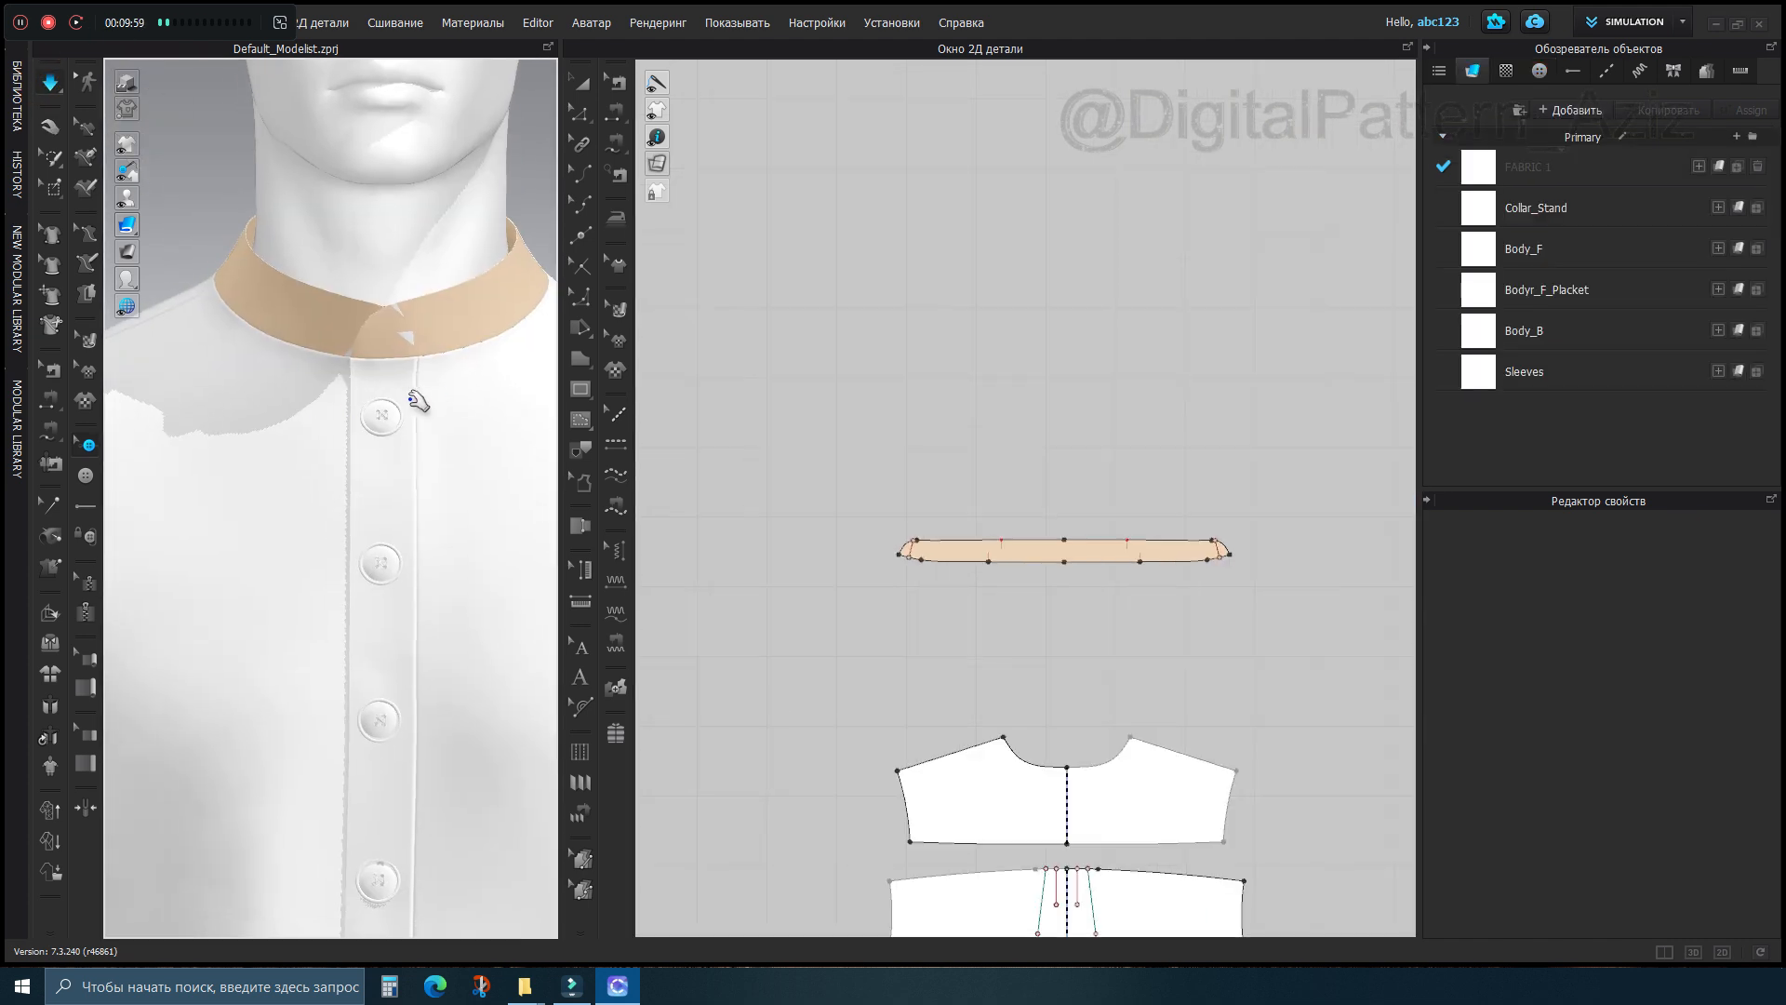
pyautogui.scroll(-3, 409, 521)
pyautogui.scroll(3, 428, 456)
pyautogui.click(617, 84)
pyautogui.scroll(5, 916, 549)
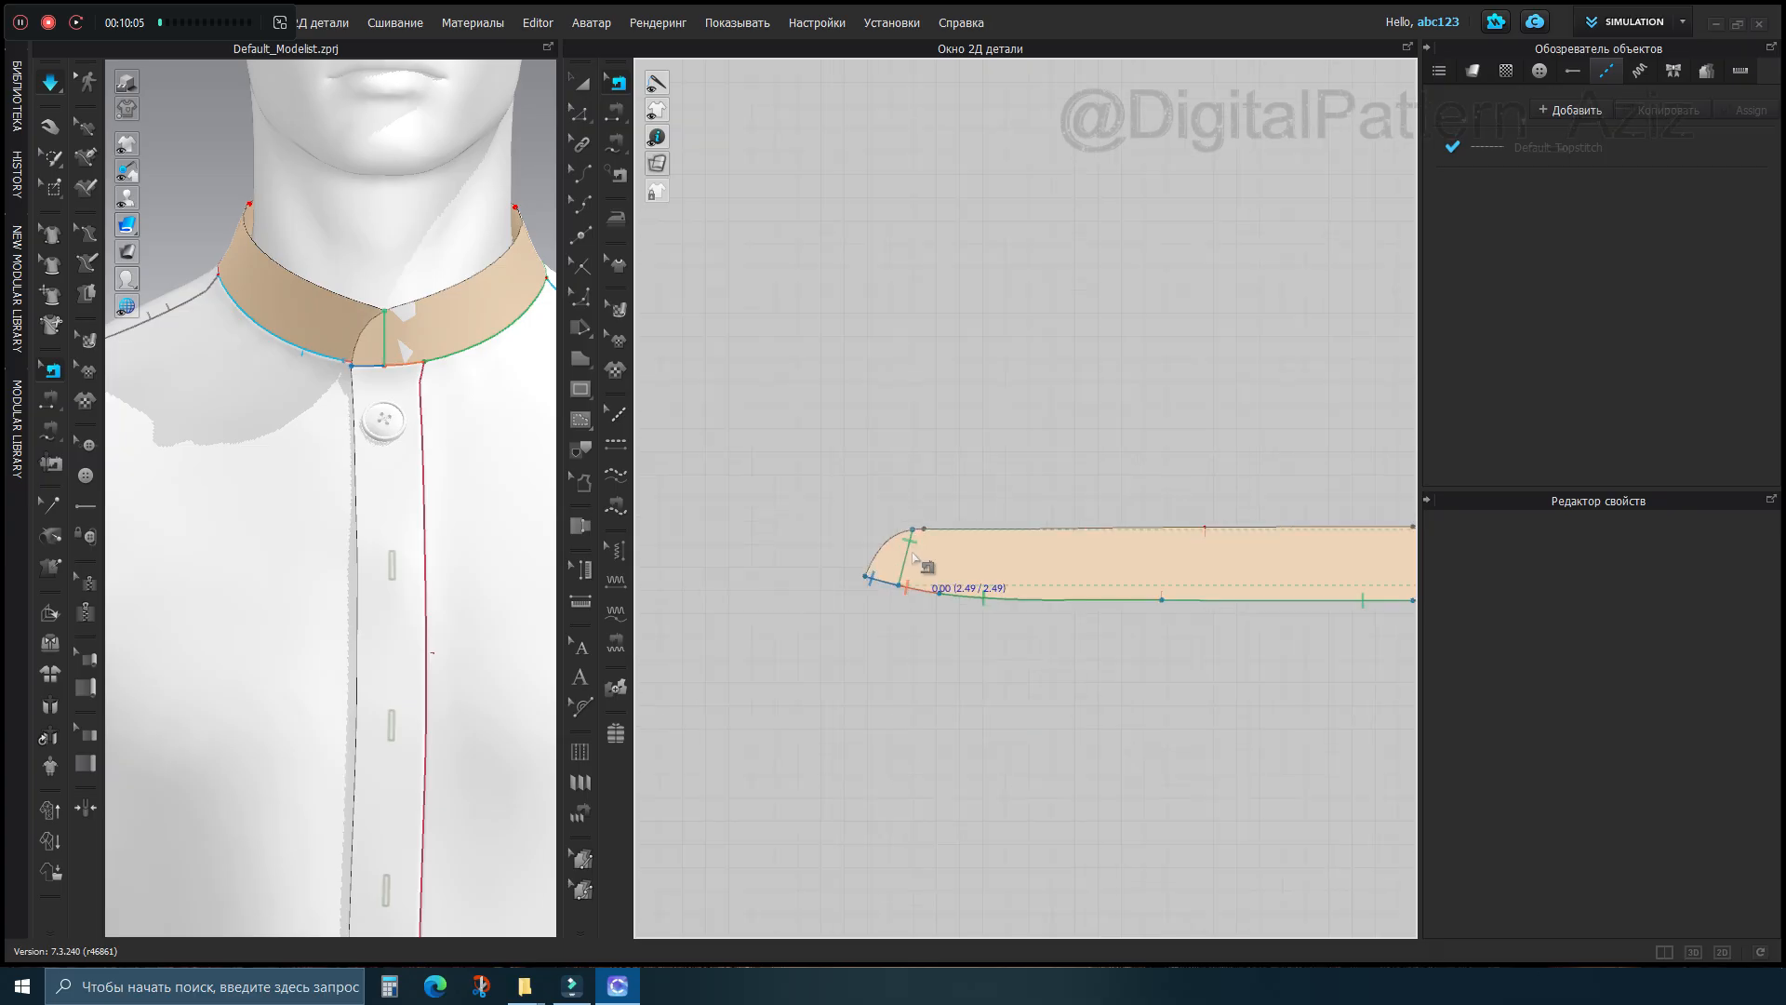
pyautogui.click(914, 554)
pyautogui.press('Delete')
pyautogui.click(50, 84)
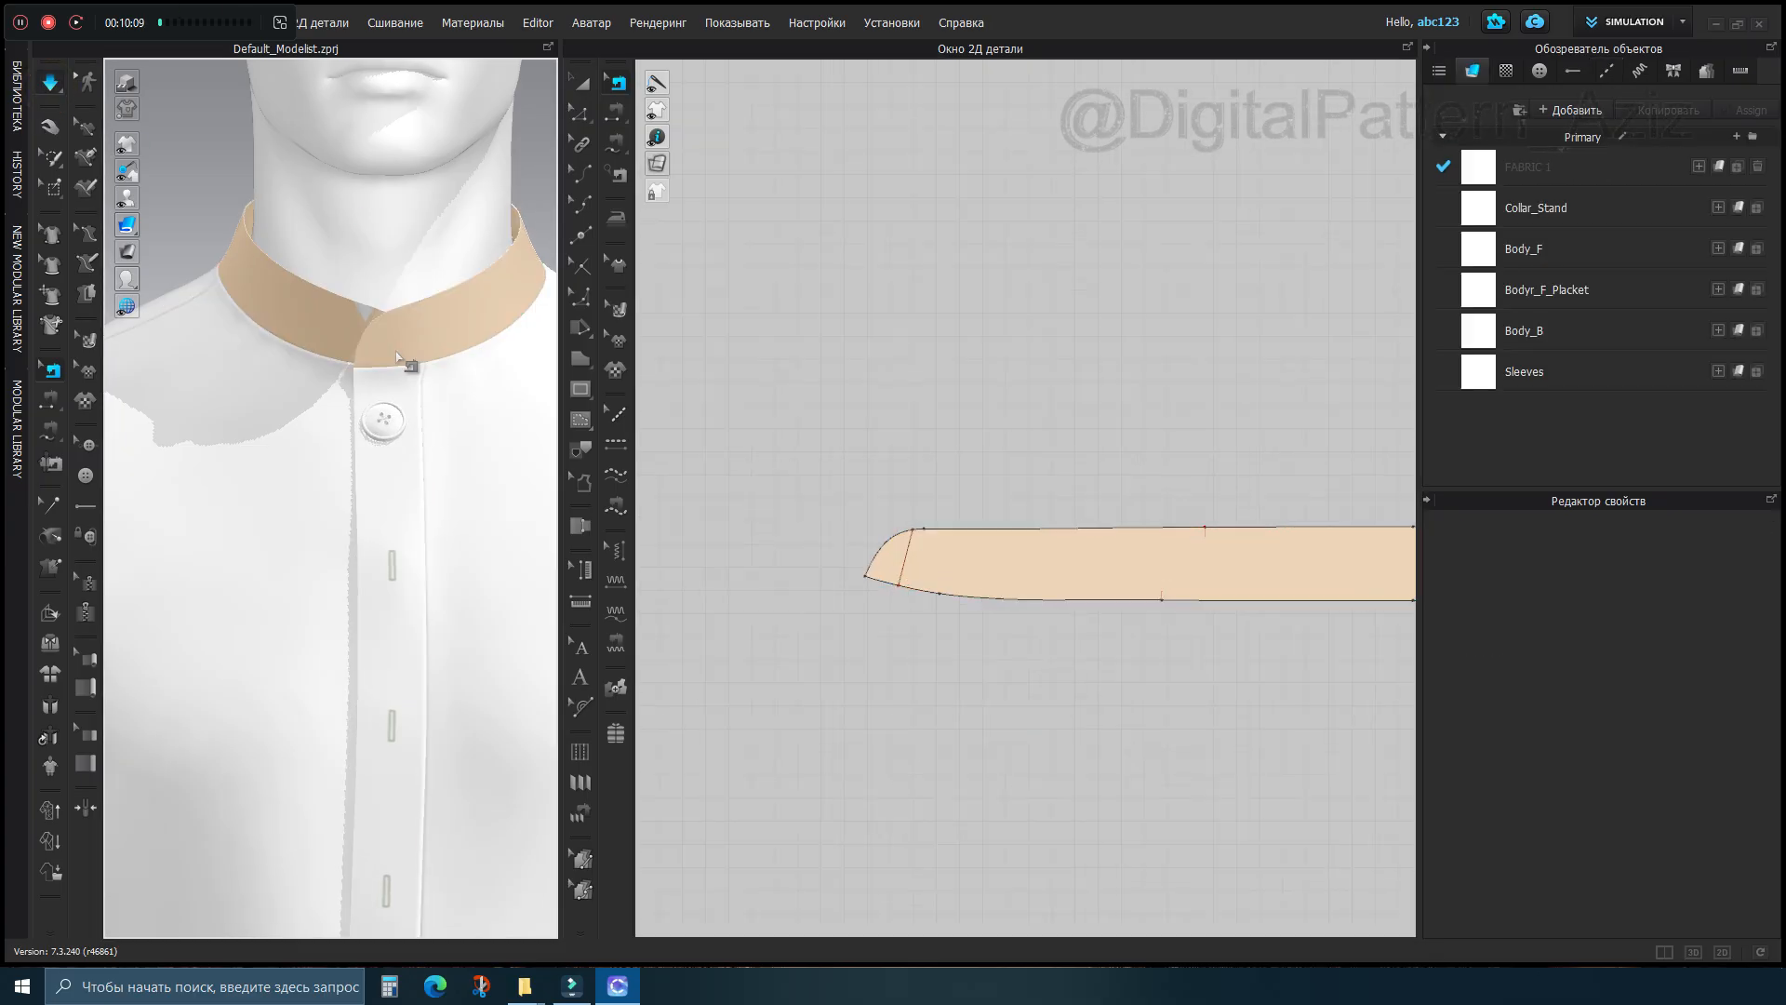
# Pull the collar stand and the upper front edges apart on the avatar while the garment simulates
pyautogui.scroll(-5, 418, 373)
pyautogui.scroll(3, 423, 510)
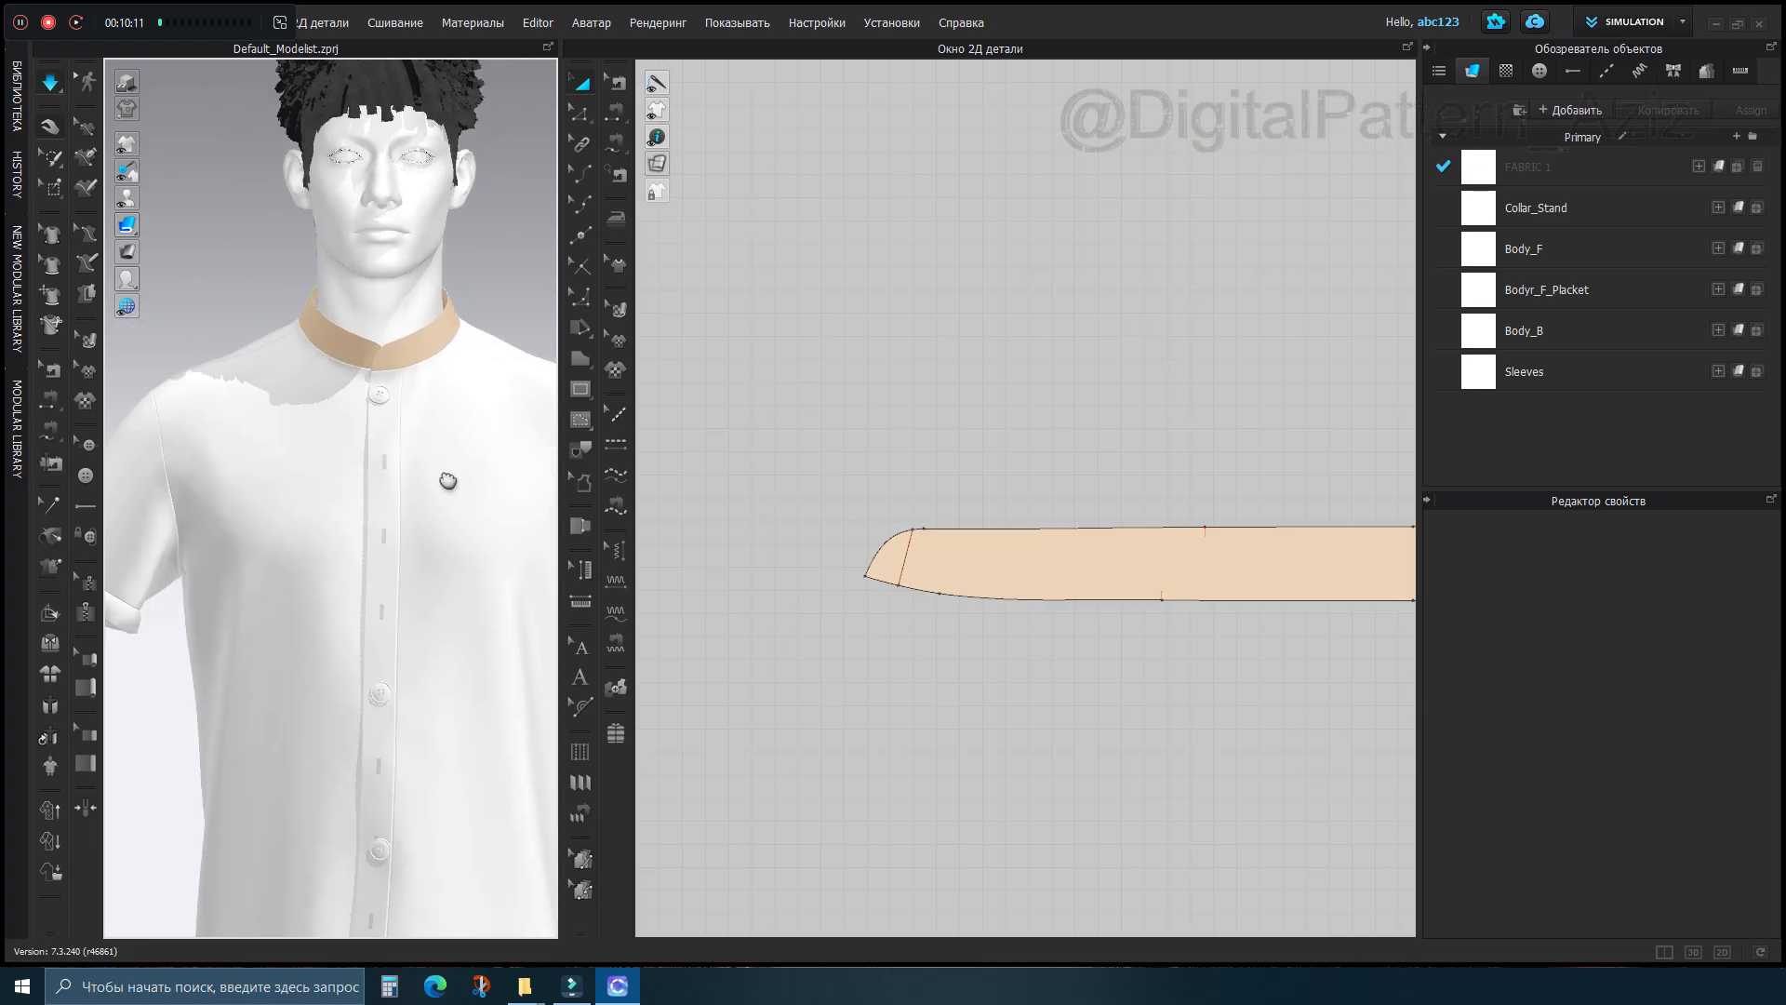
pyautogui.click(433, 276)
pyautogui.moveTo(479, 279); pyautogui.dragTo(446, 658, button='right')
pyautogui.click(384, 631)
pyautogui.click(416, 203)
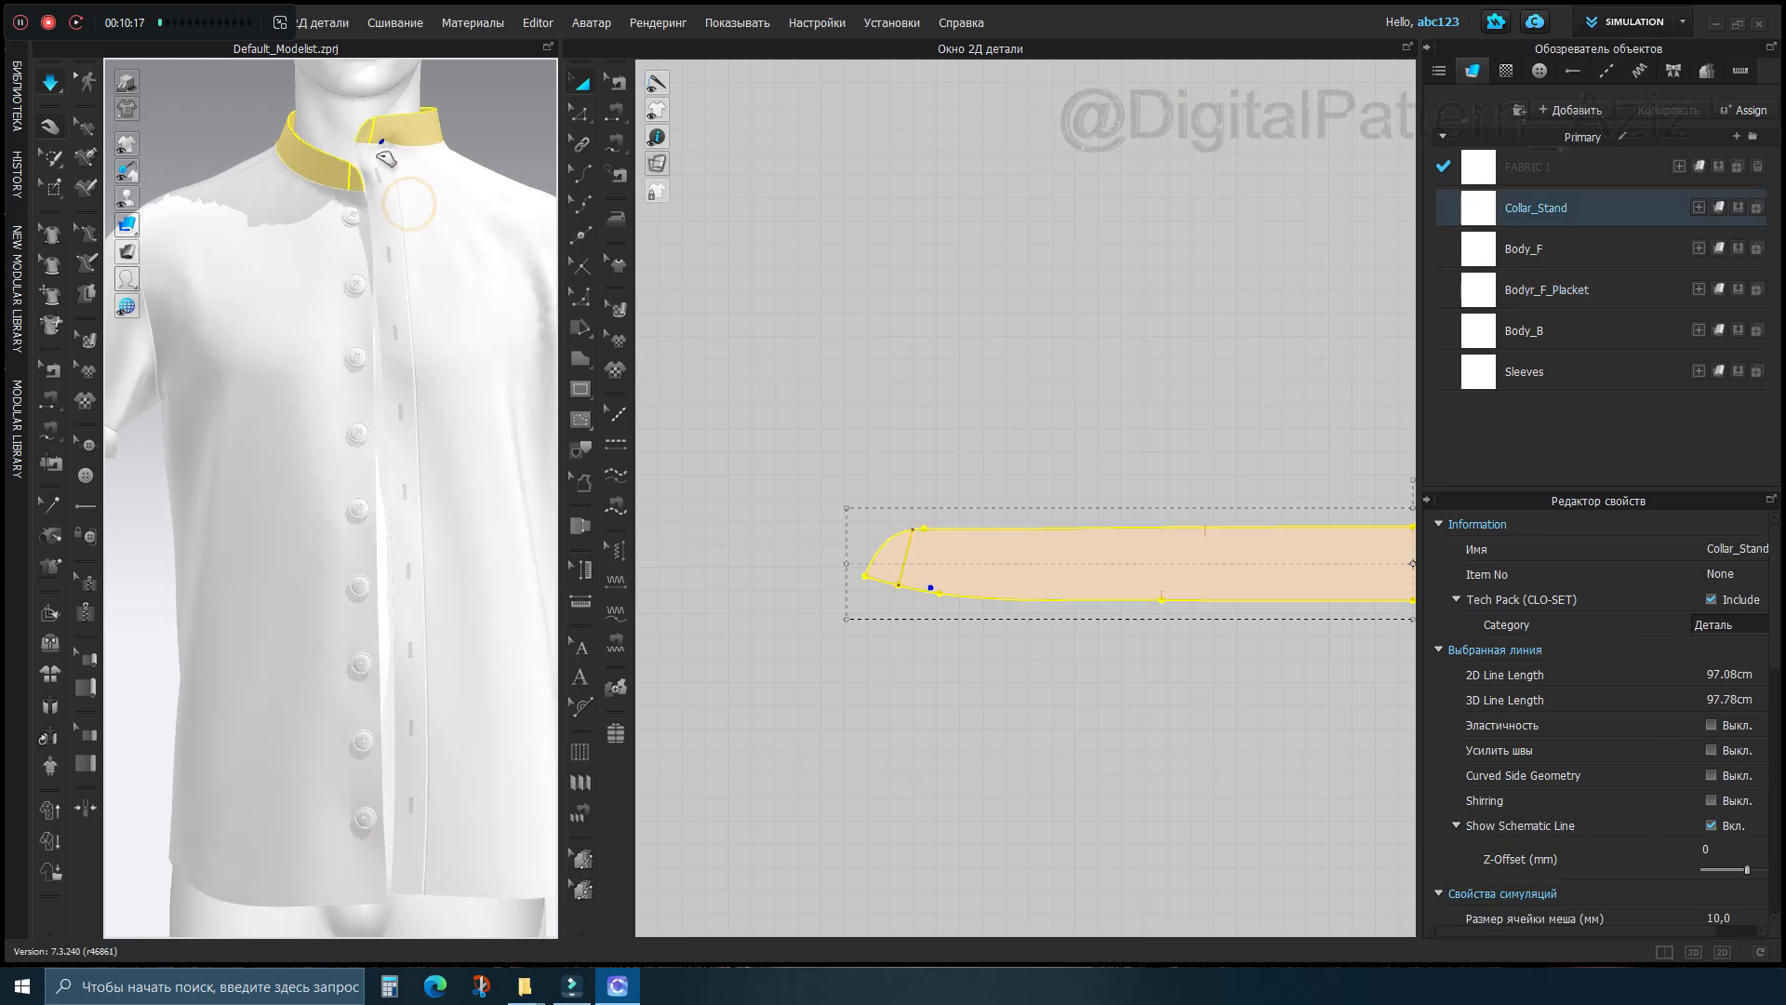
# Switch the garment simulation to Fast (GPU) and clear the collar stand selection
pyautogui.click(46, 80)
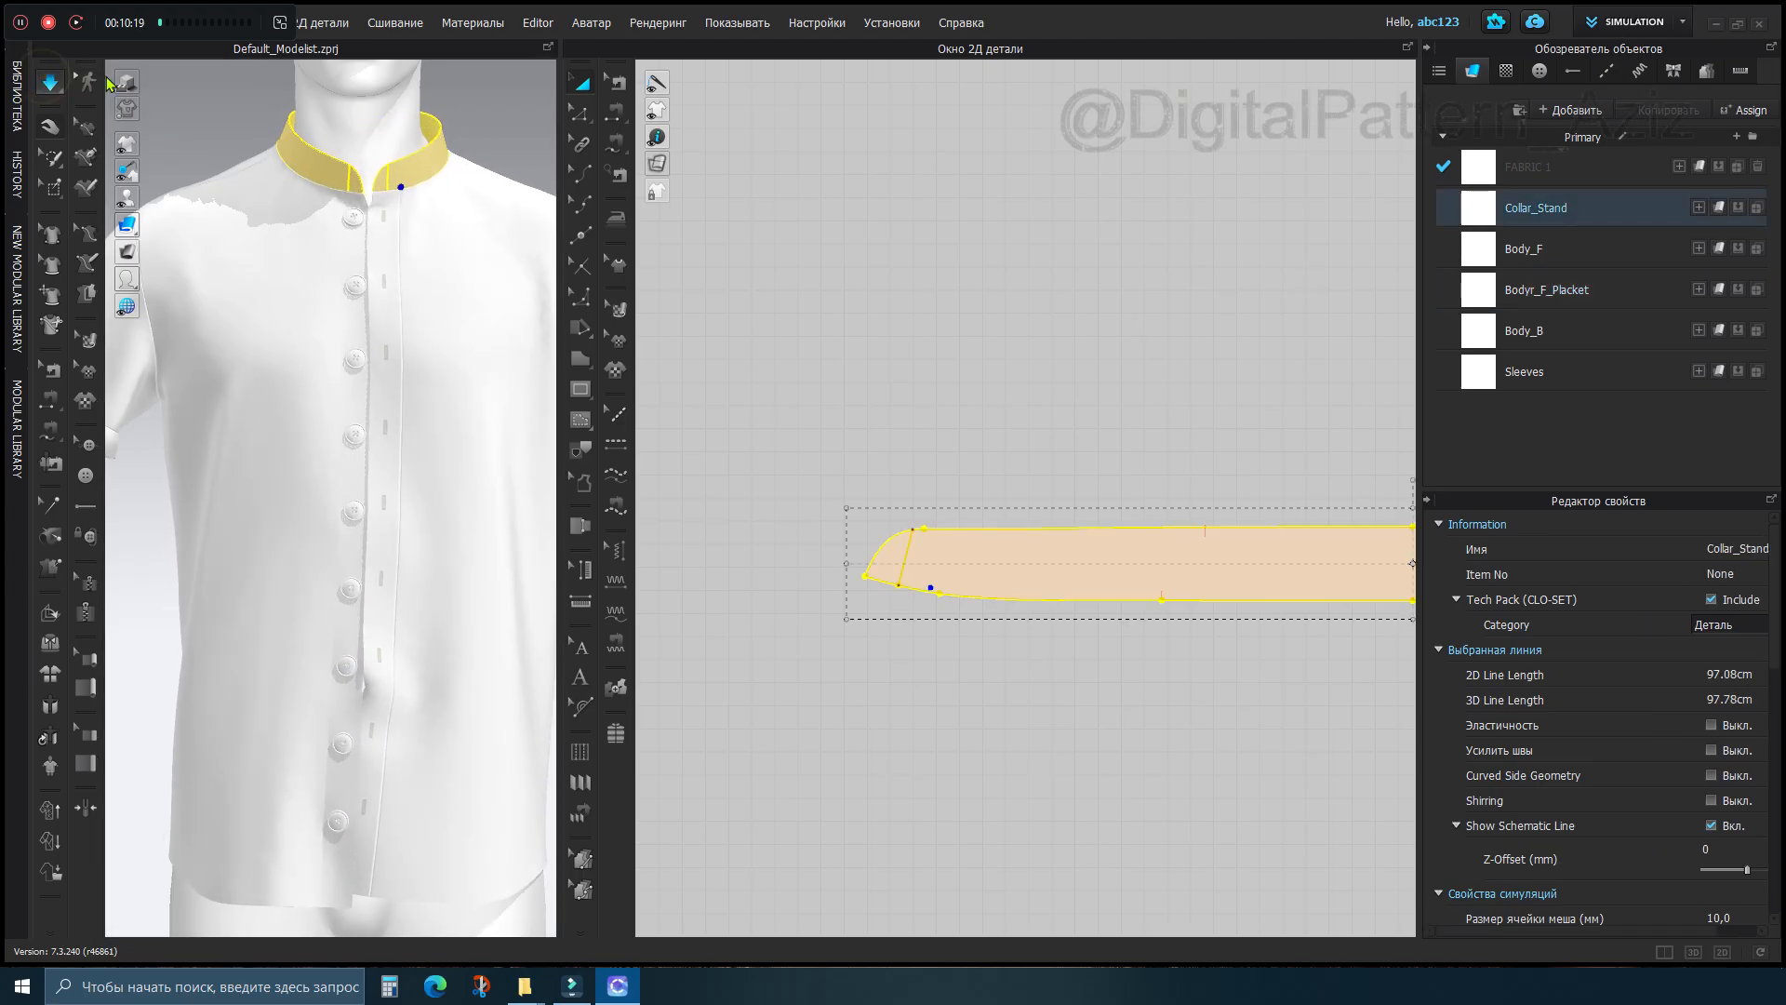
pyautogui.click(61, 91)
pyautogui.click(502, 140)
pyautogui.moveTo(410, 225); pyautogui.dragTo(428, 403, button='middle')
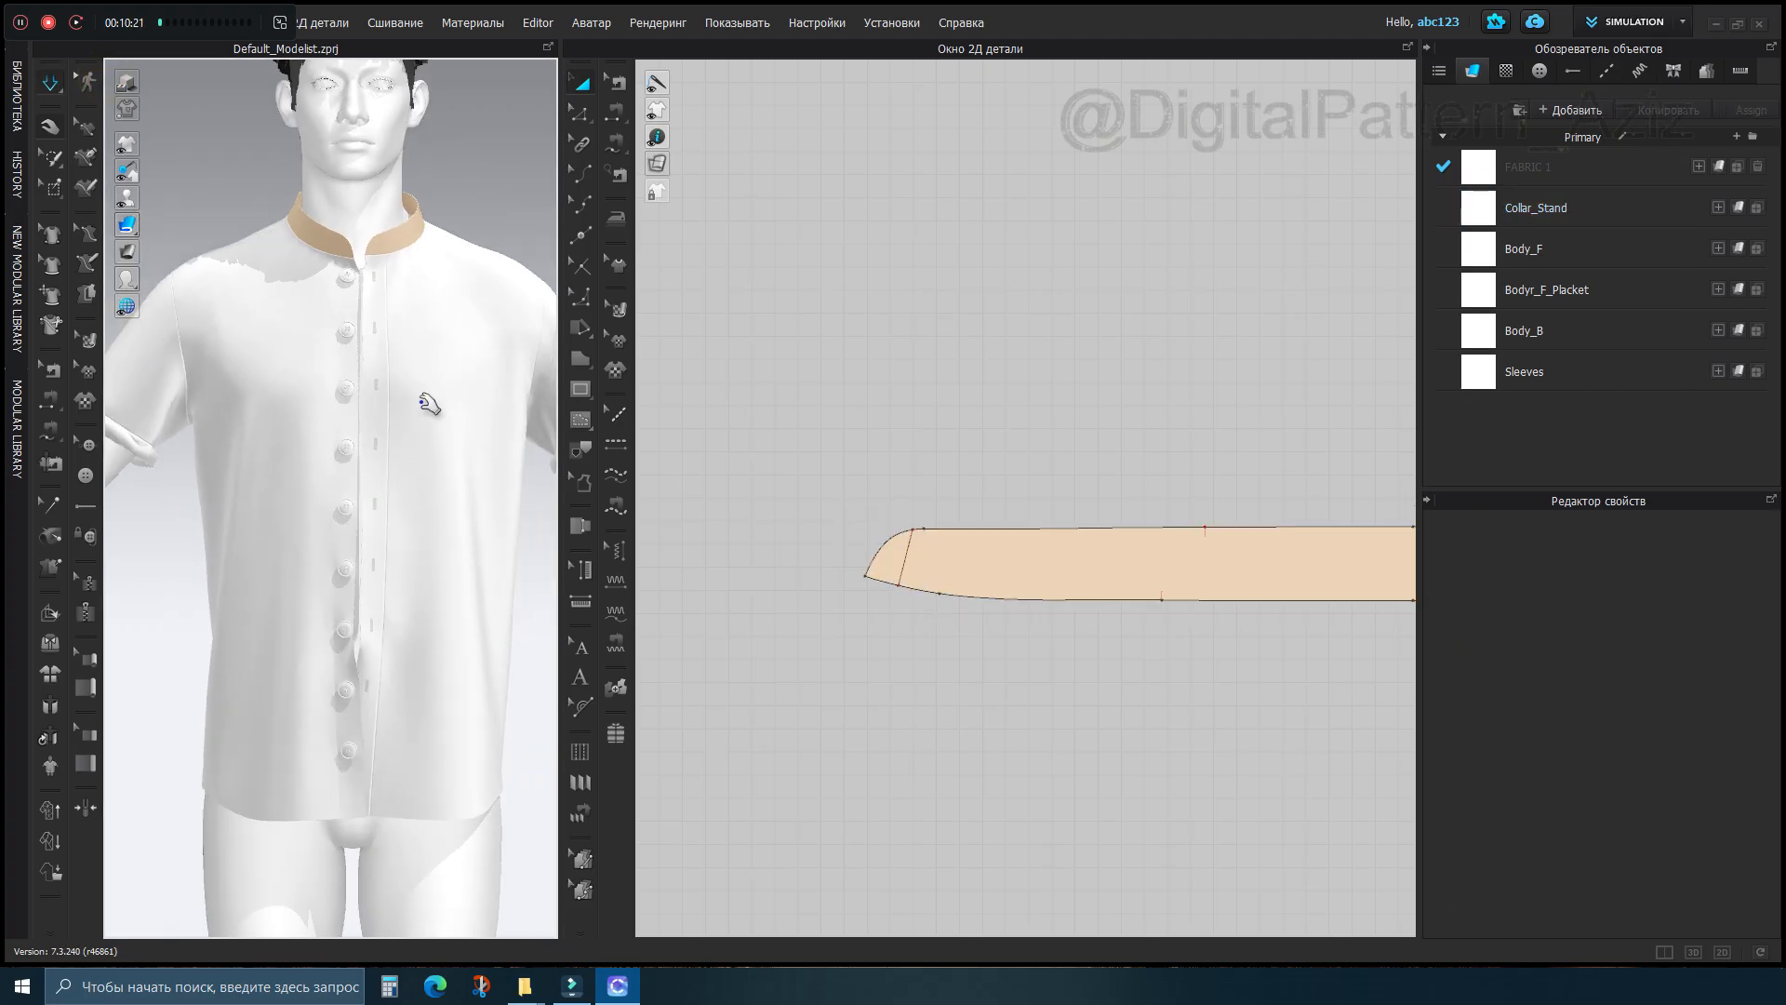
pyautogui.scroll(-3, 420, 403)
pyautogui.scroll(5, 416, 403)
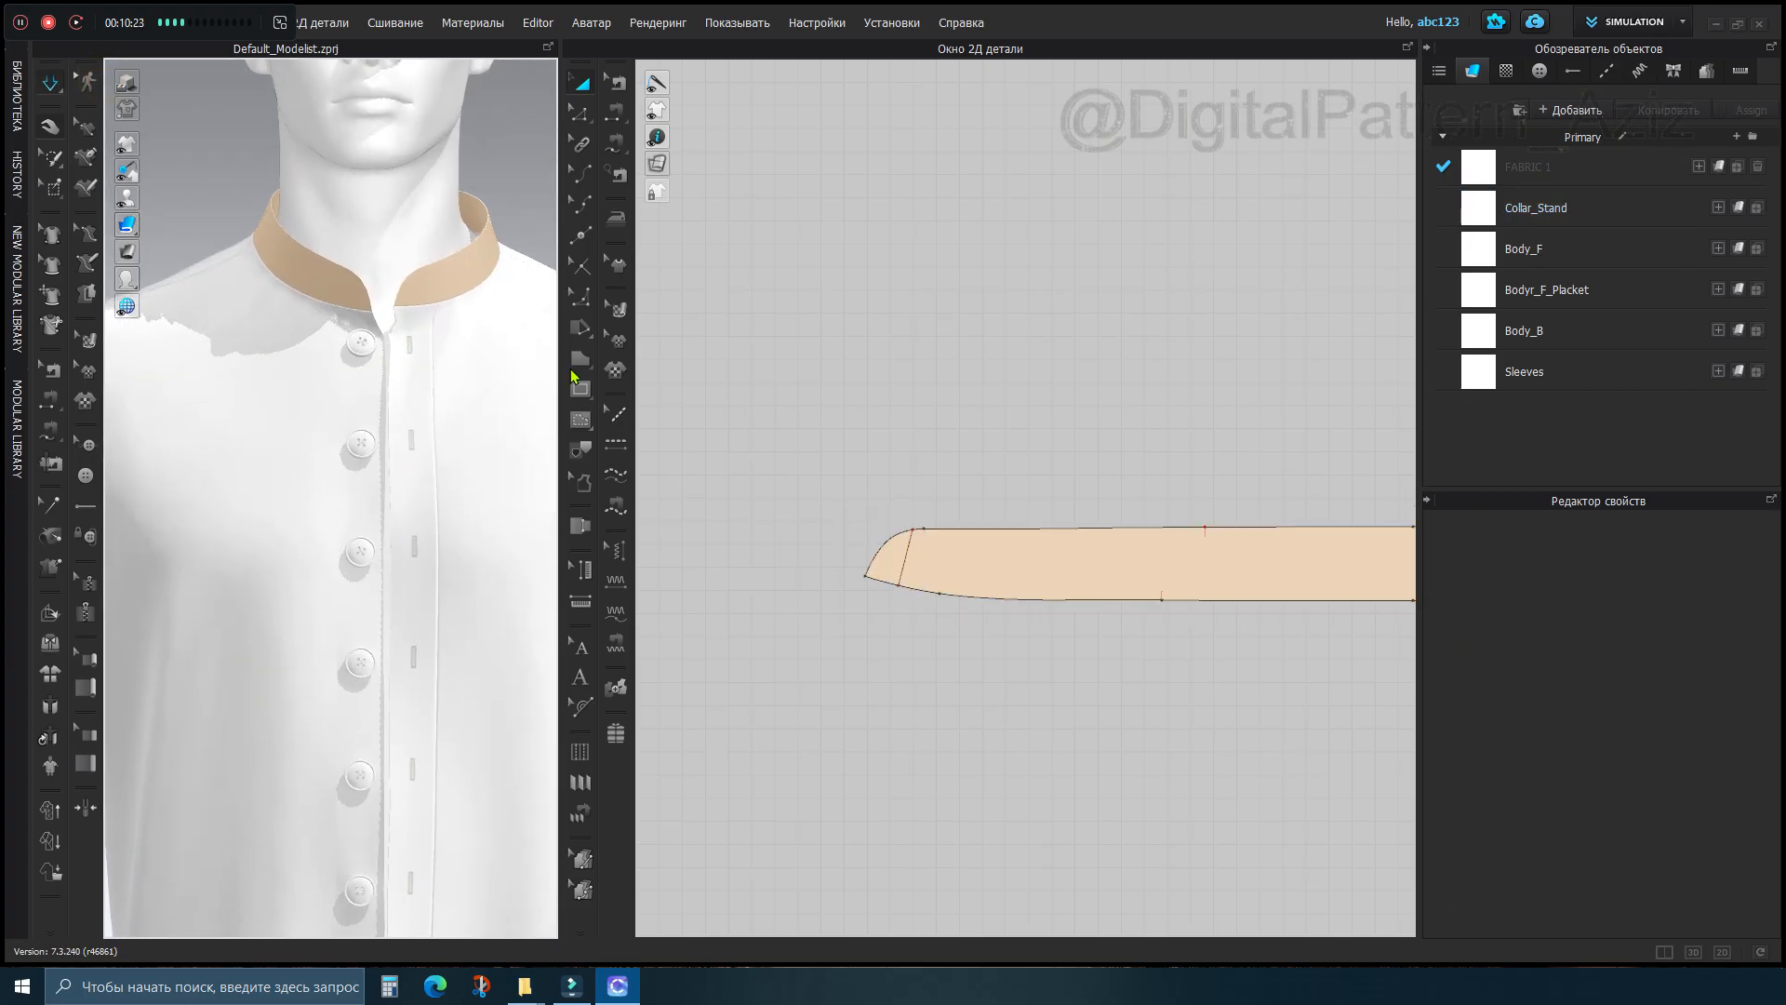
# Pull the buttoned front piece and the placket strip apart from collar to hem in the running Fast (GPU) simulation
pyautogui.click(56, 85)
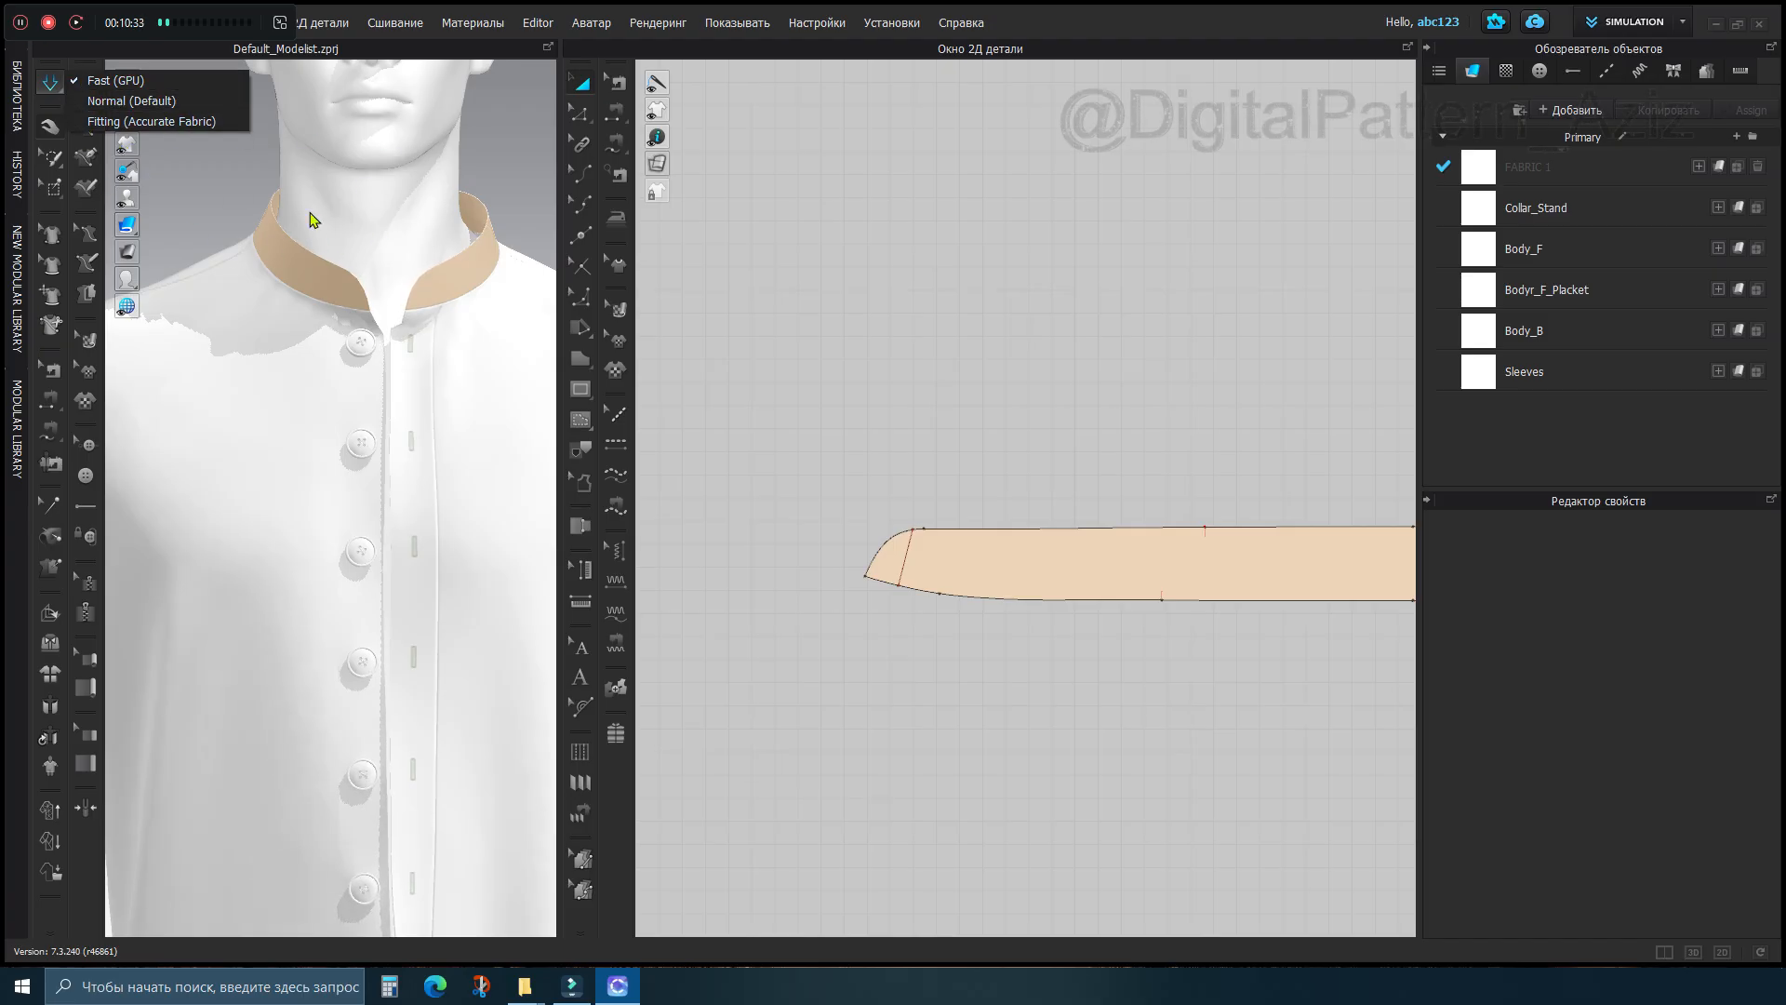
pyautogui.scroll(-3, 460, 198)
pyautogui.click(264, 562)
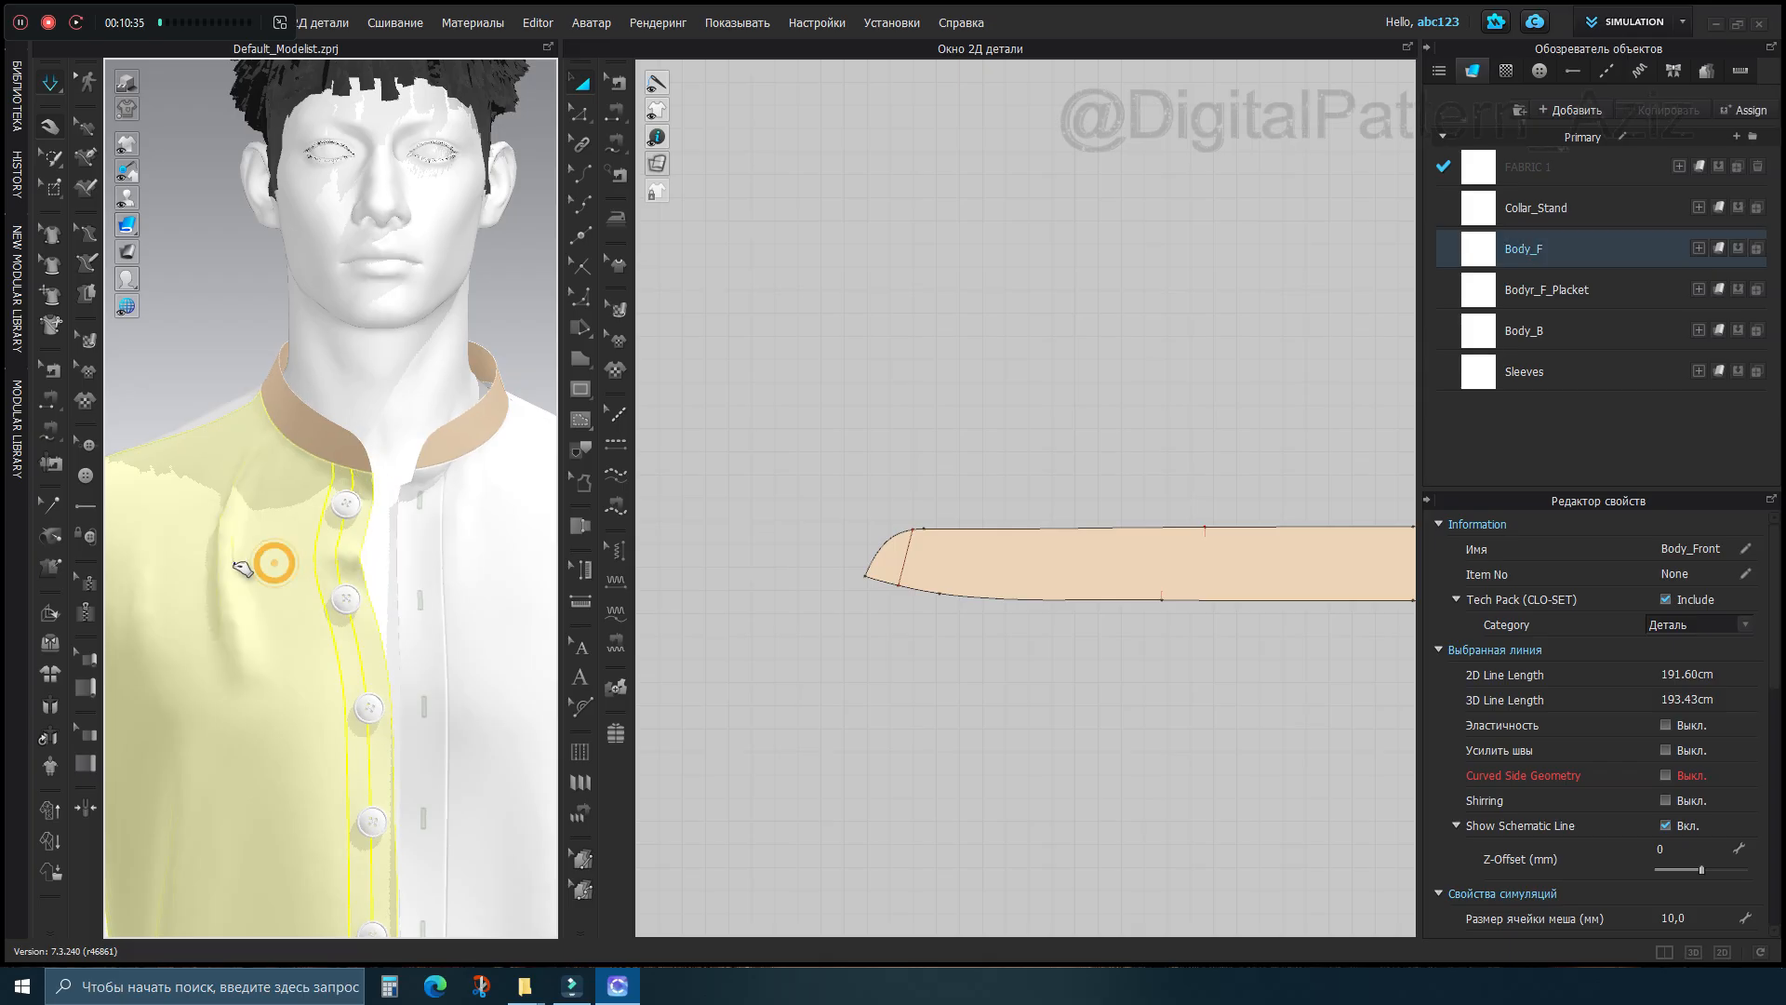
pyautogui.click(398, 507)
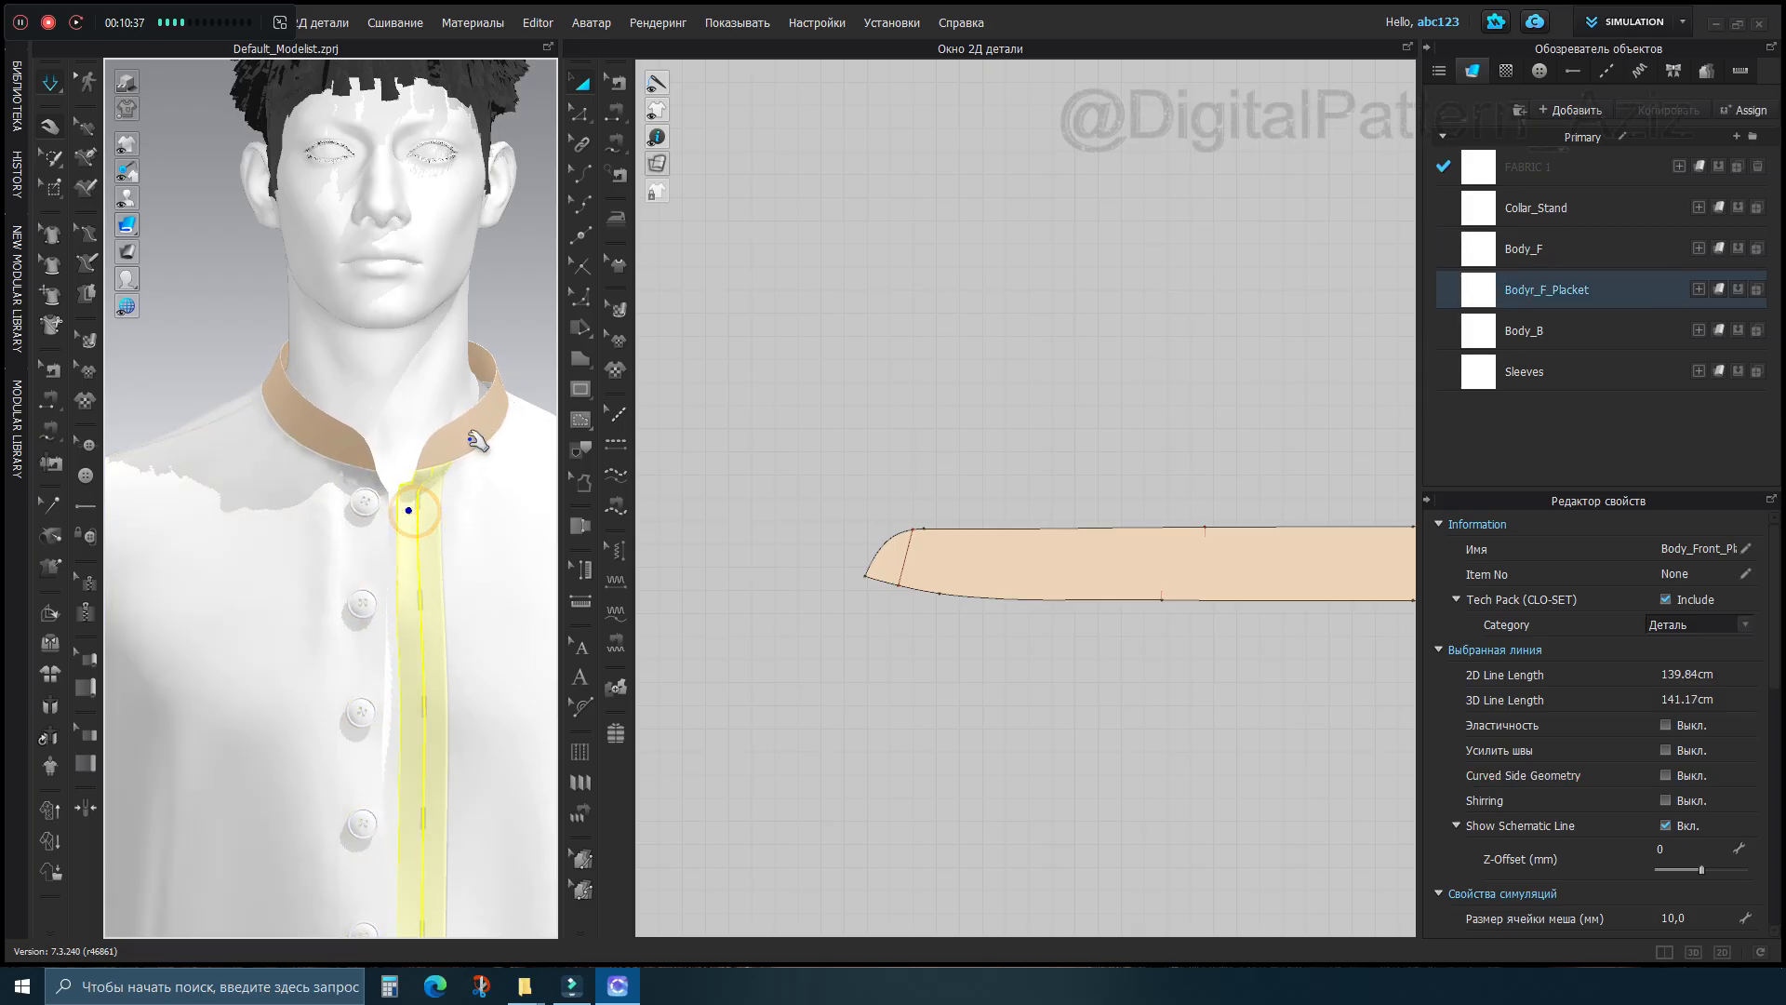
pyautogui.moveTo(410, 498); pyautogui.dragTo(426, 187, button='middle')
pyautogui.scroll(-2, 422, 546)
pyautogui.moveTo(422, 546); pyautogui.dragTo(450, 377, button='middle')
pyautogui.moveTo(439, 618); pyautogui.dragTo(443, 373, button='middle')
pyautogui.click(395, 518)
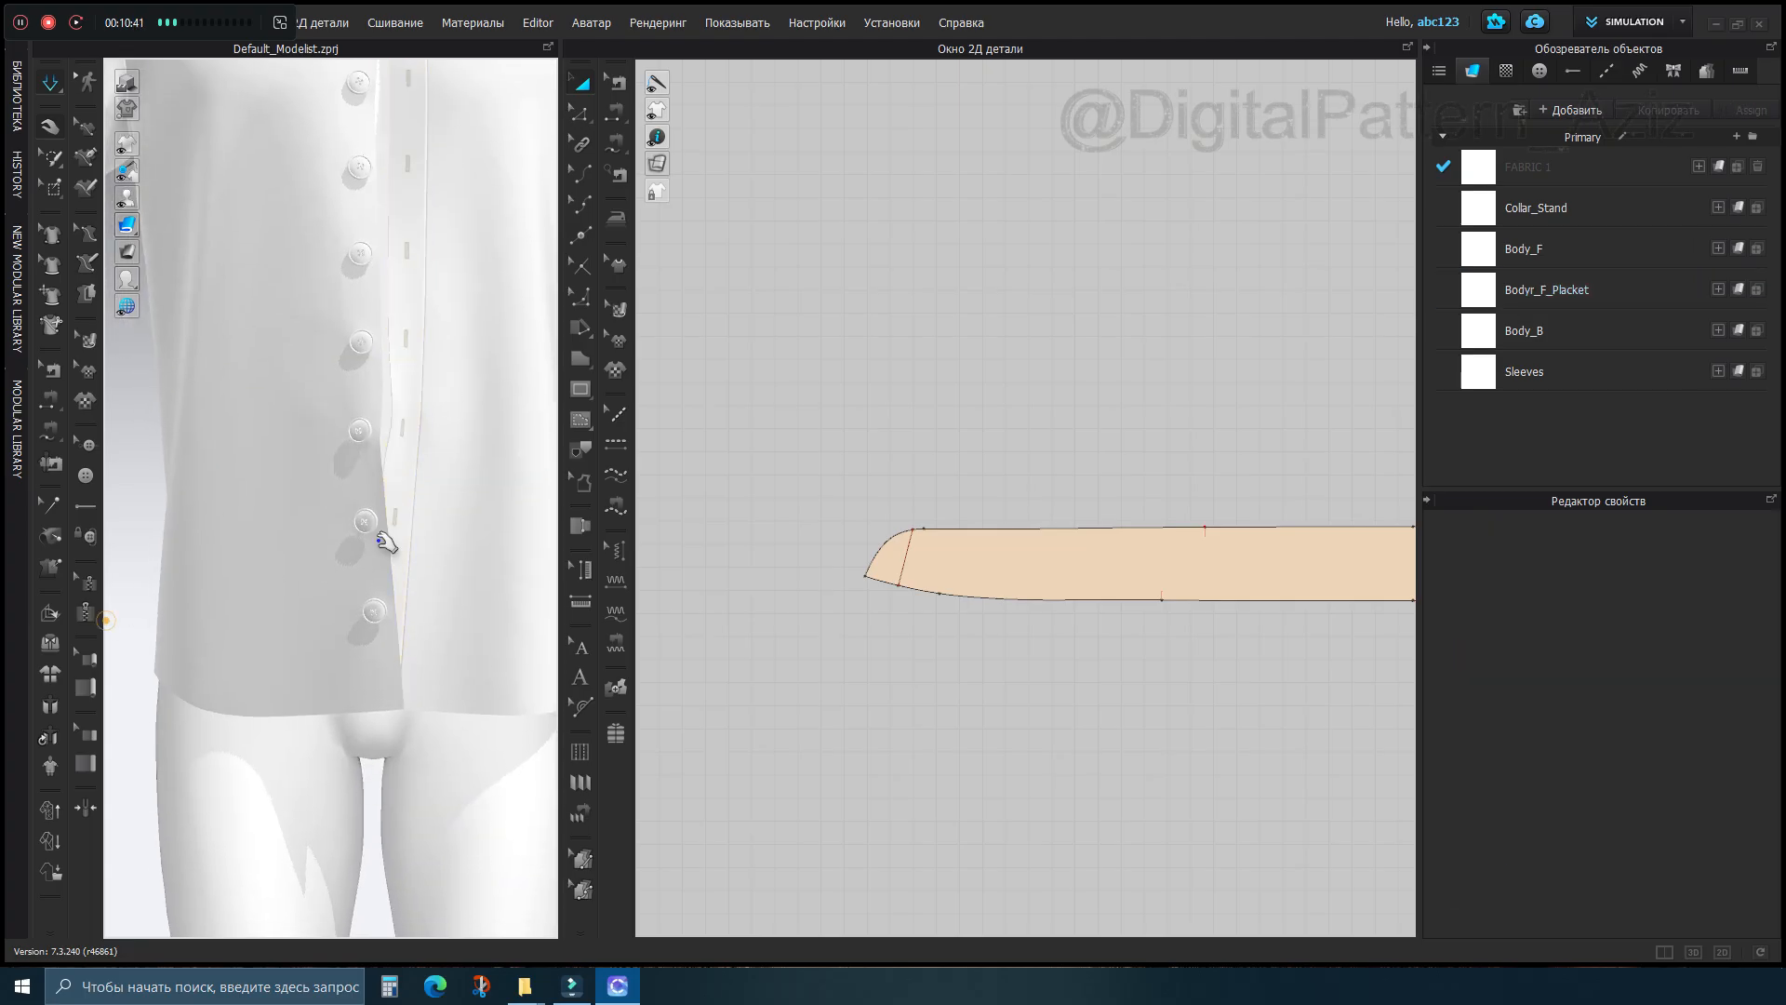
pyautogui.moveTo(394, 518); pyautogui.dragTo(471, 896, button='middle')
pyautogui.scroll(3, 344, 378)
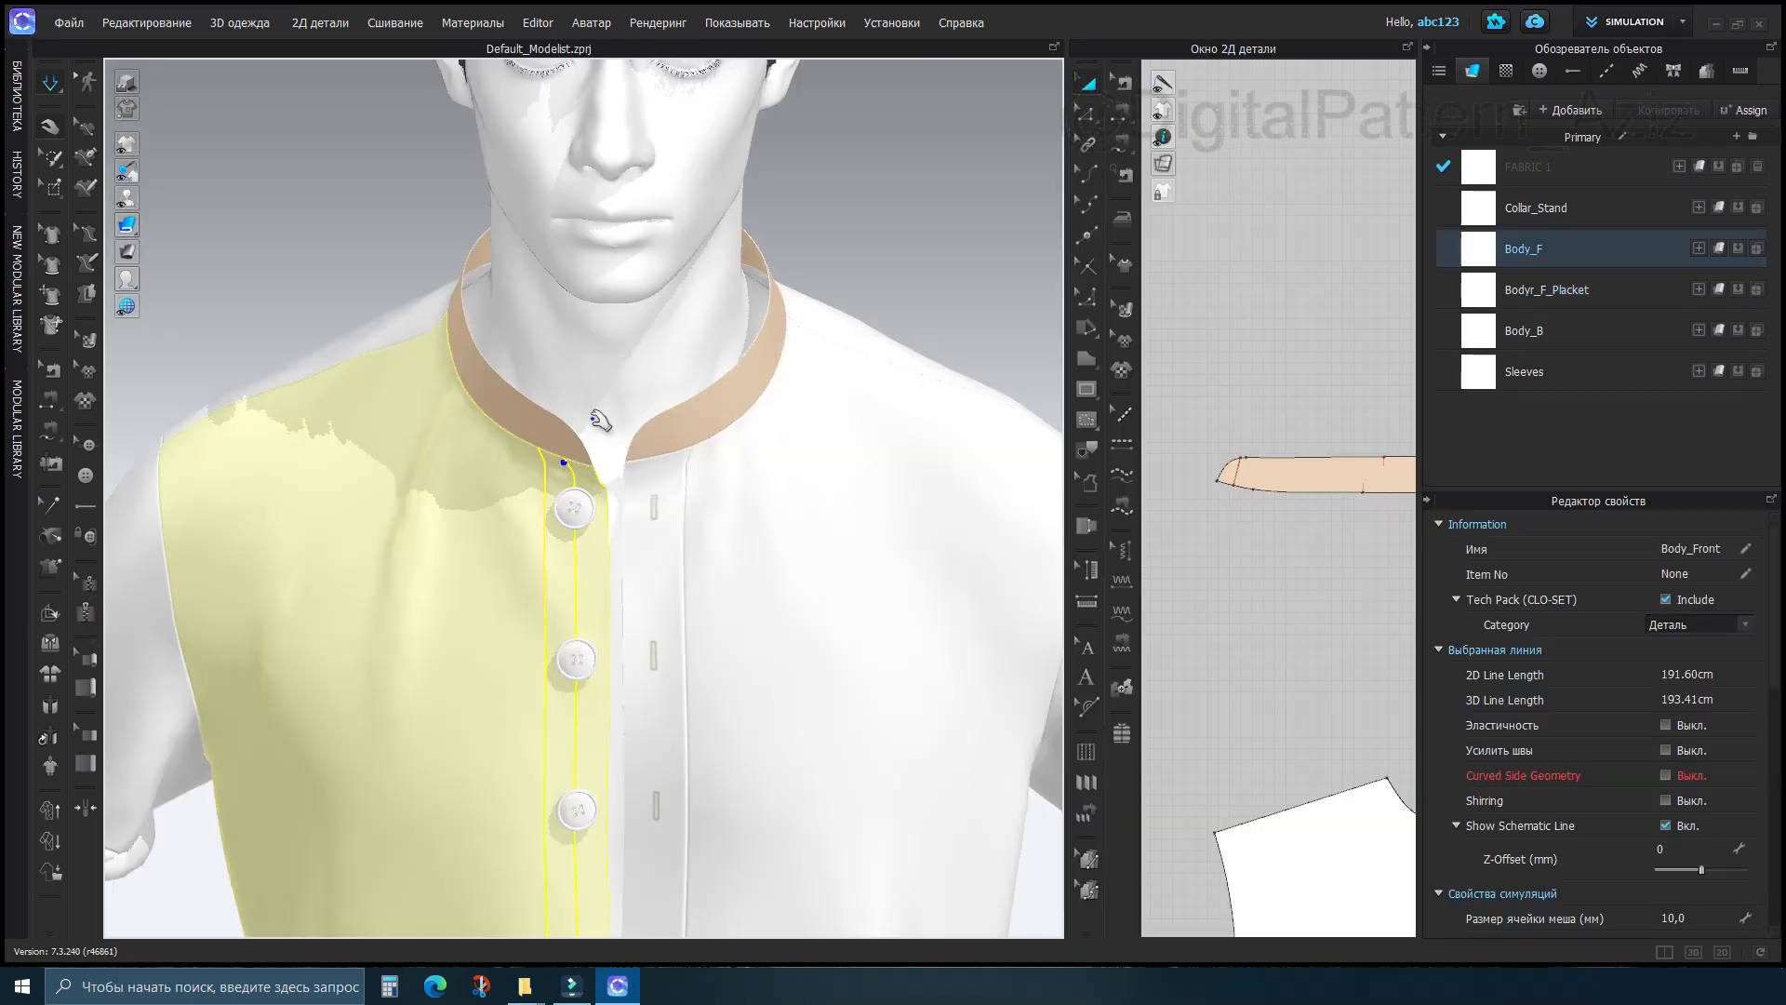
# Resize the 3D and 2D windows to show the collar opening next to the end of the collar stand pattern
pyautogui.scroll(3, 813, 506)
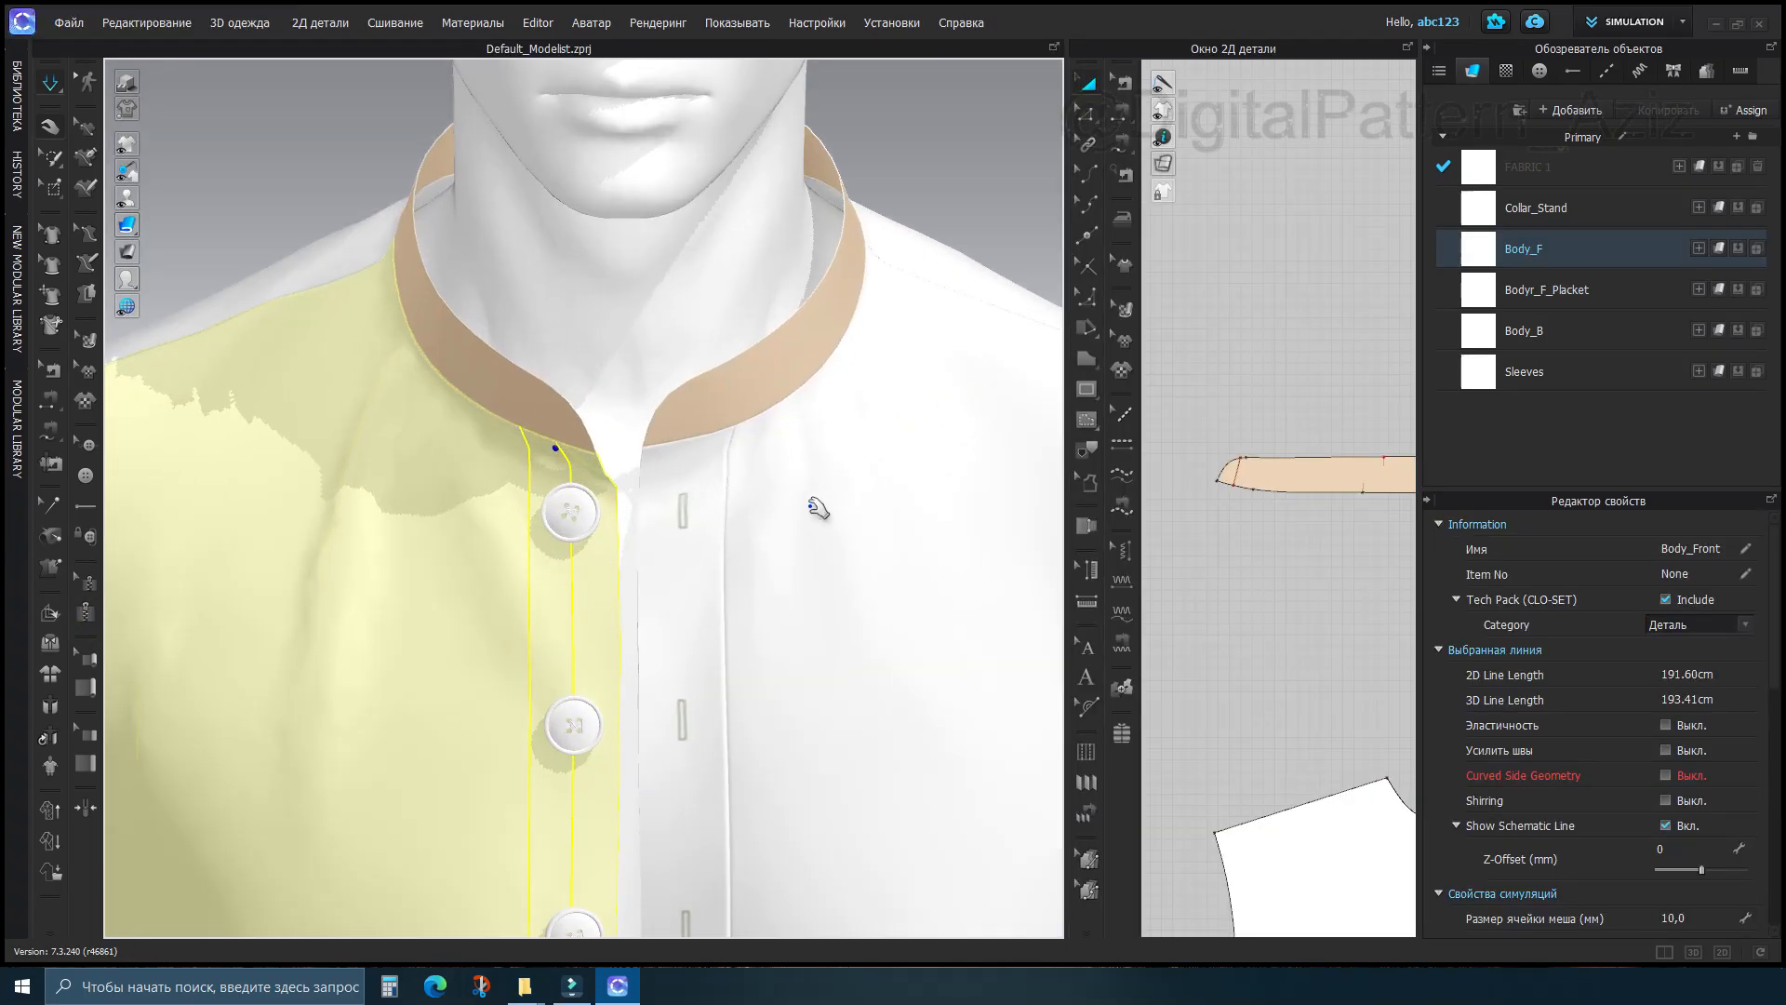
pyautogui.moveTo(1064, 491); pyautogui.dragTo(561, 495)
pyautogui.scroll(3, 897, 411)
pyautogui.scroll(-4, 1039, 452)
pyautogui.moveTo(828, 480); pyautogui.dragTo(618, 479, button='middle')
pyautogui.moveTo(1229, 498); pyautogui.dragTo(1447, 536, button='middle')
pyautogui.moveTo(1079, 536); pyautogui.dragTo(1116, 476, button='middle')
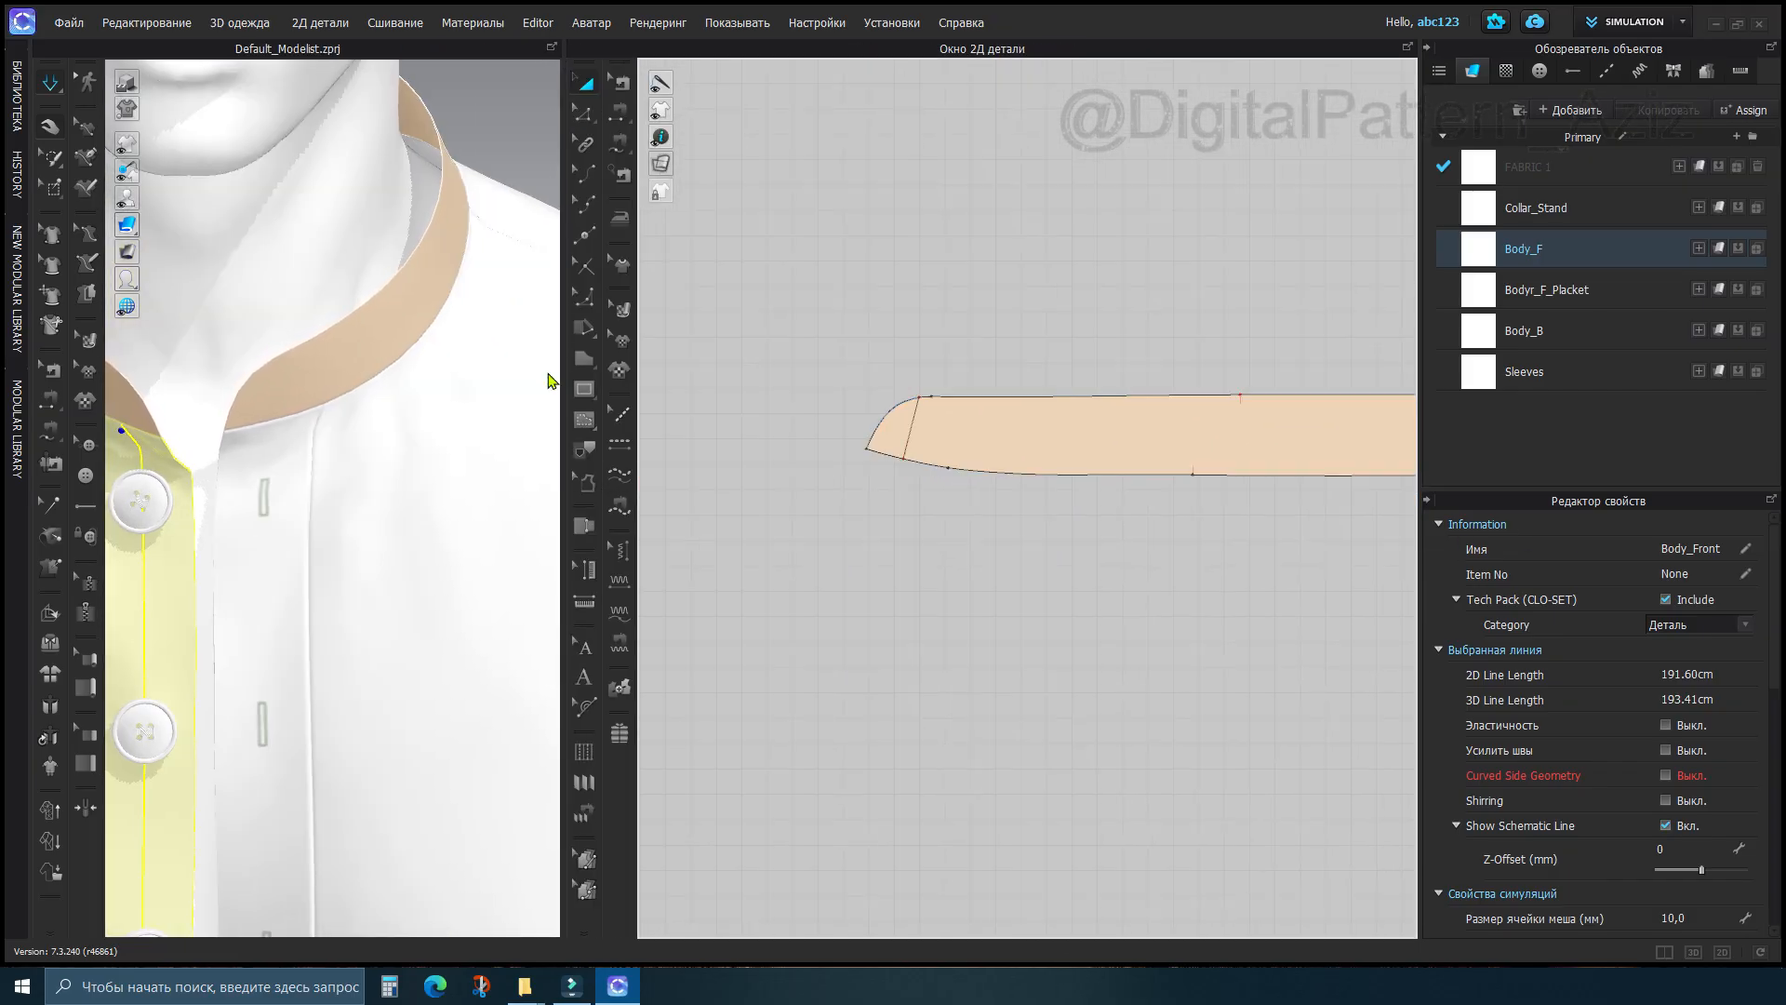
pyautogui.moveTo(564, 388); pyautogui.dragTo(797, 389)
pyautogui.moveTo(458, 437); pyautogui.dragTo(566, 405, button='middle')
# Try sewing the inner end lines of the collar stand to each other and simulate the collar closure
pyautogui.click(852, 110)
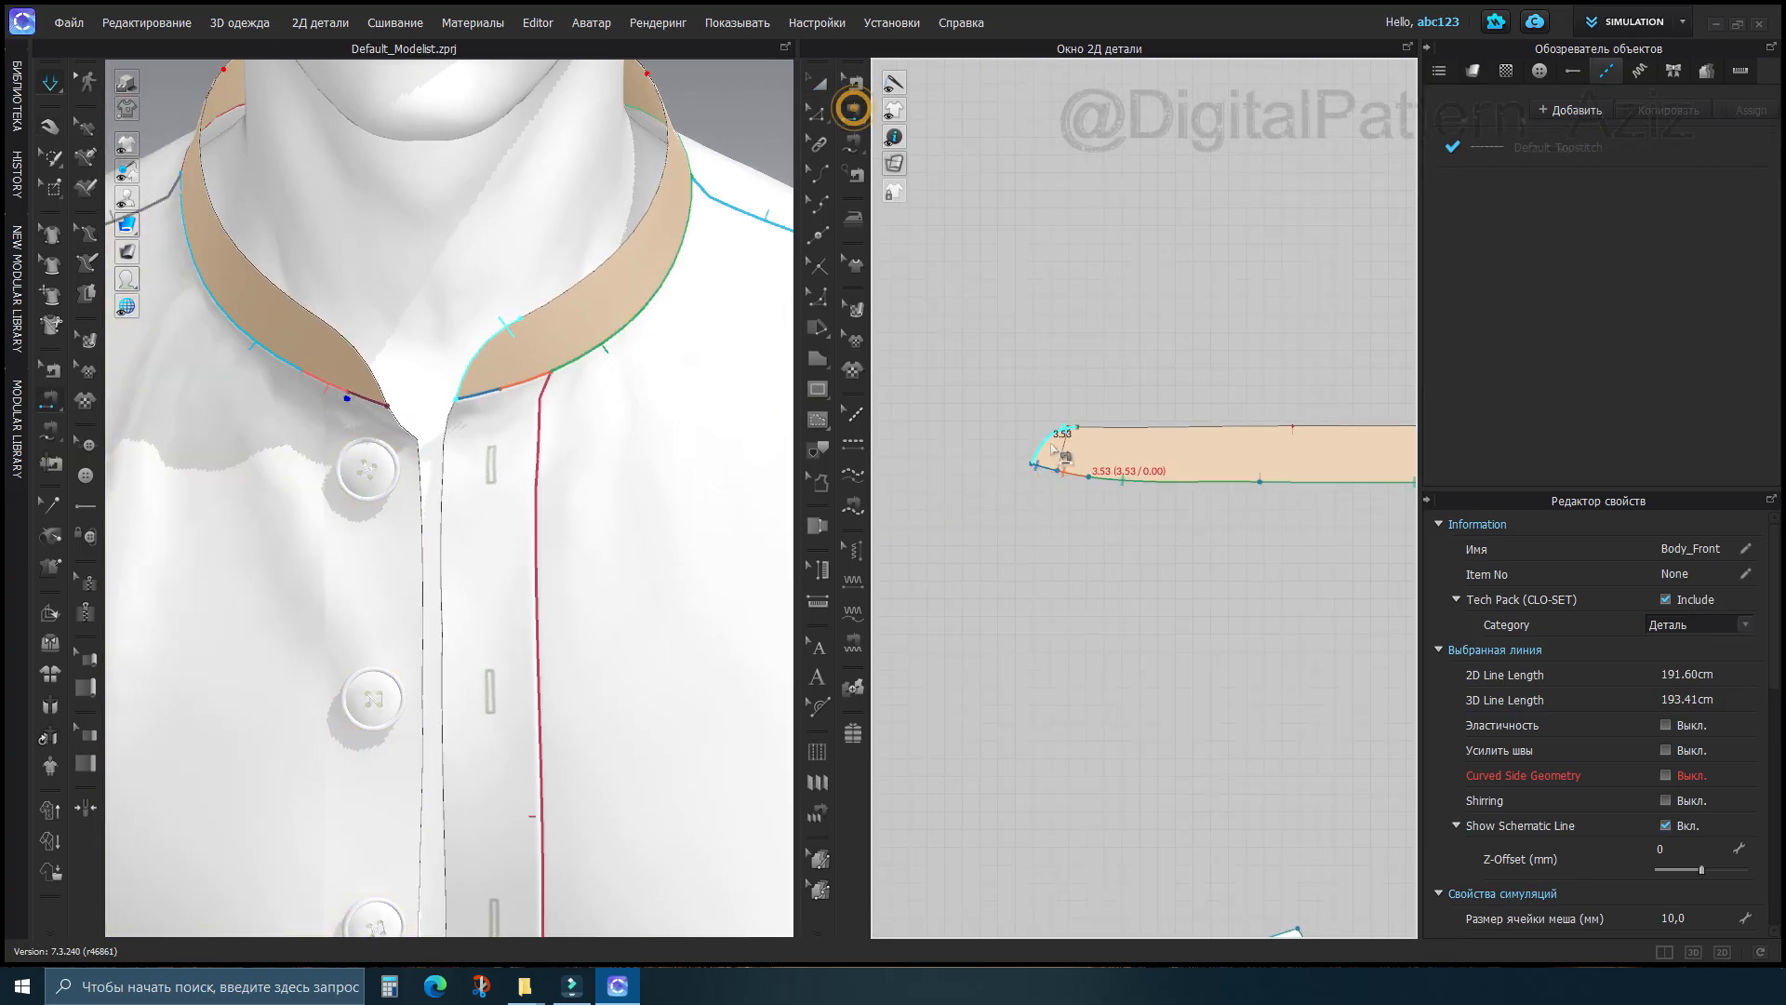
pyautogui.scroll(3, 1067, 444)
pyautogui.click(1067, 444)
pyautogui.scroll(-5, 1070, 451)
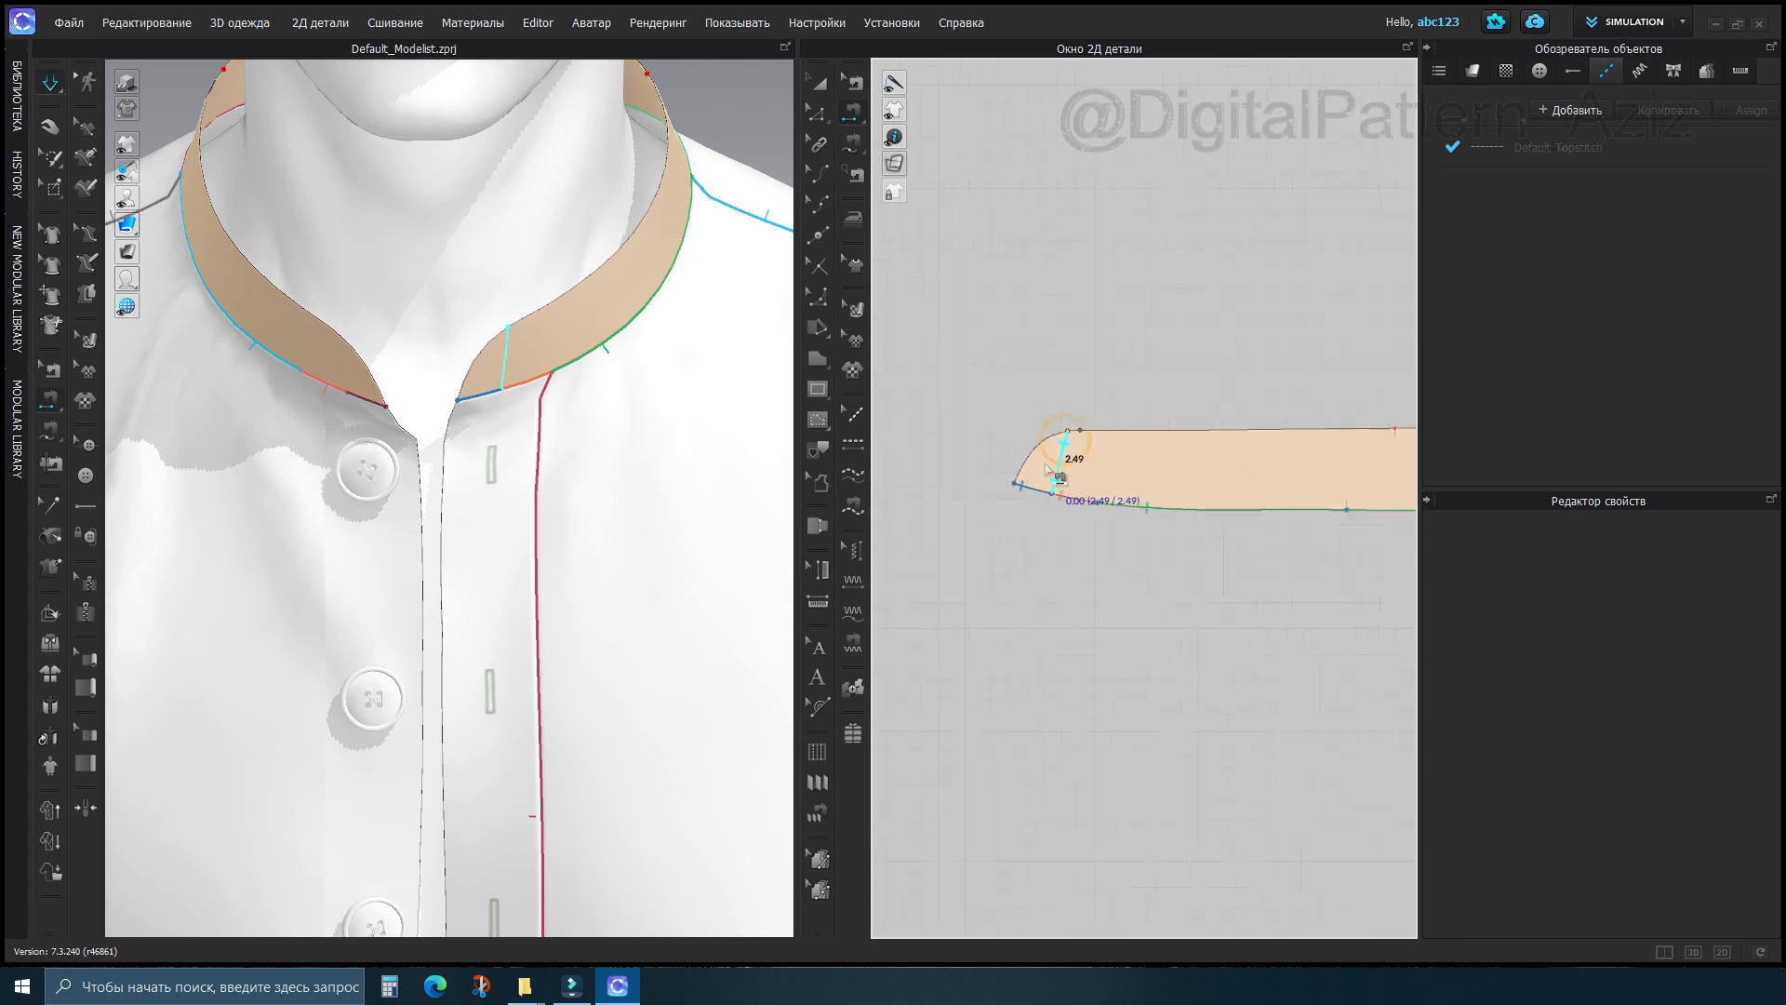
pyautogui.scroll(4, 930, 488)
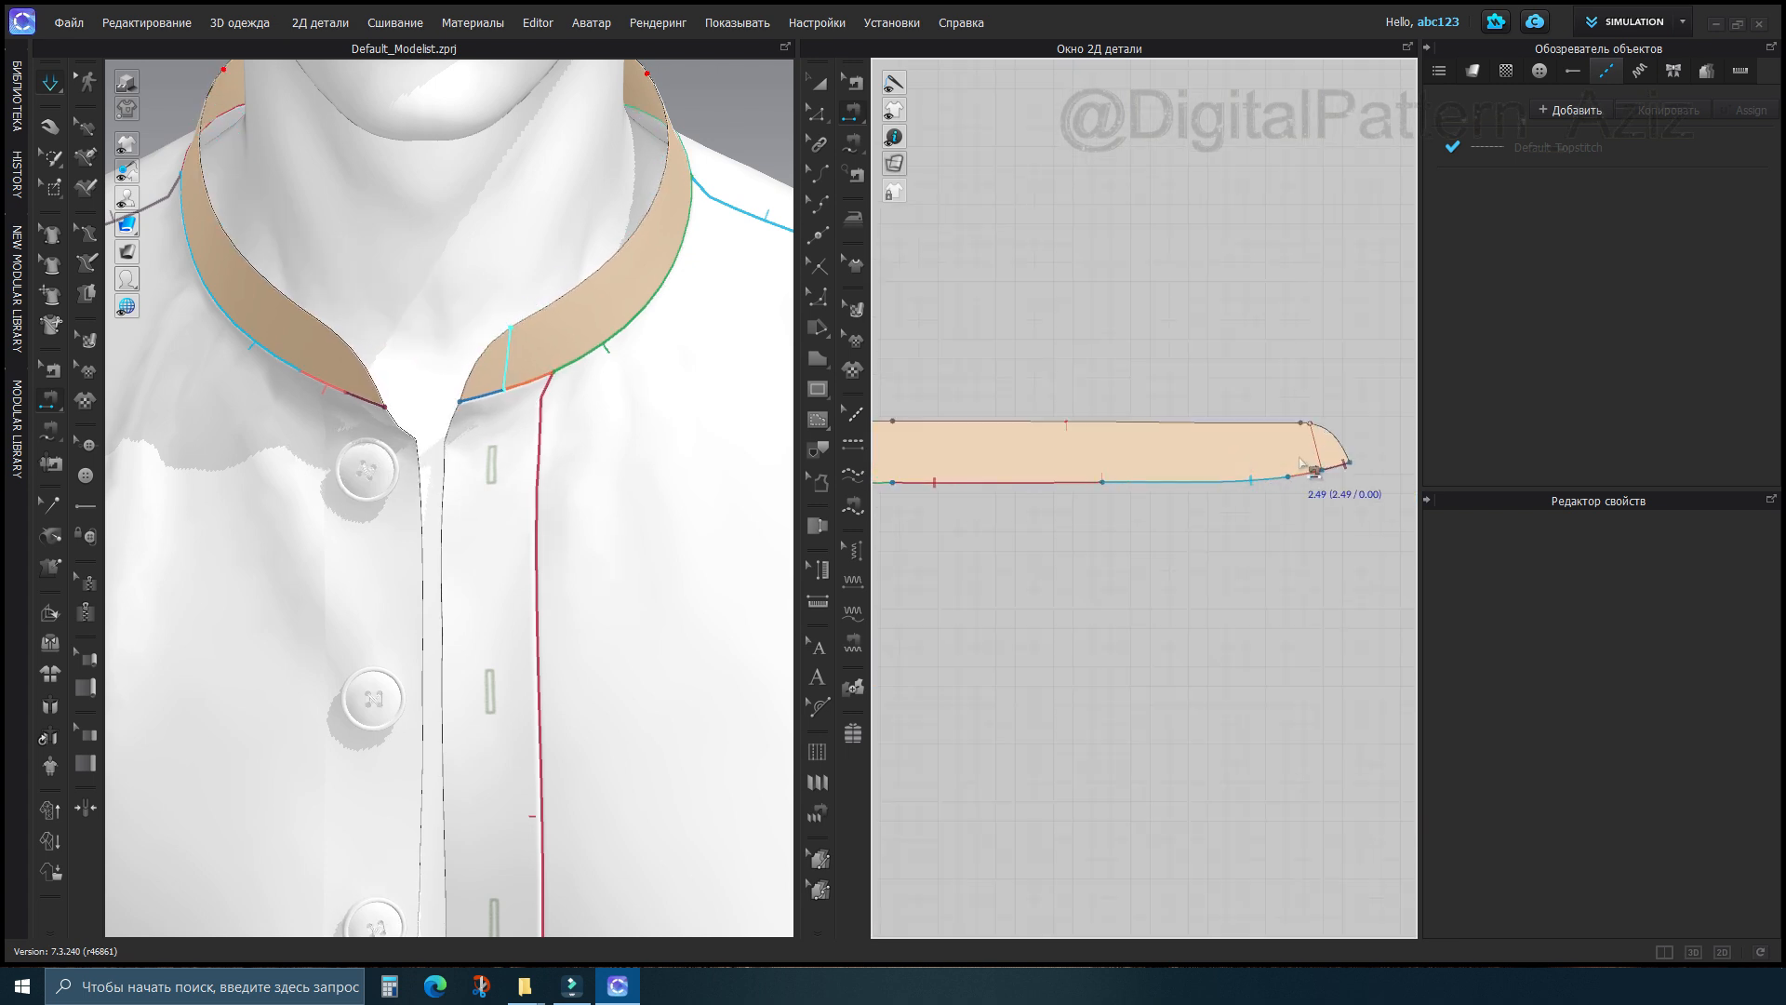
pyautogui.click(1328, 462)
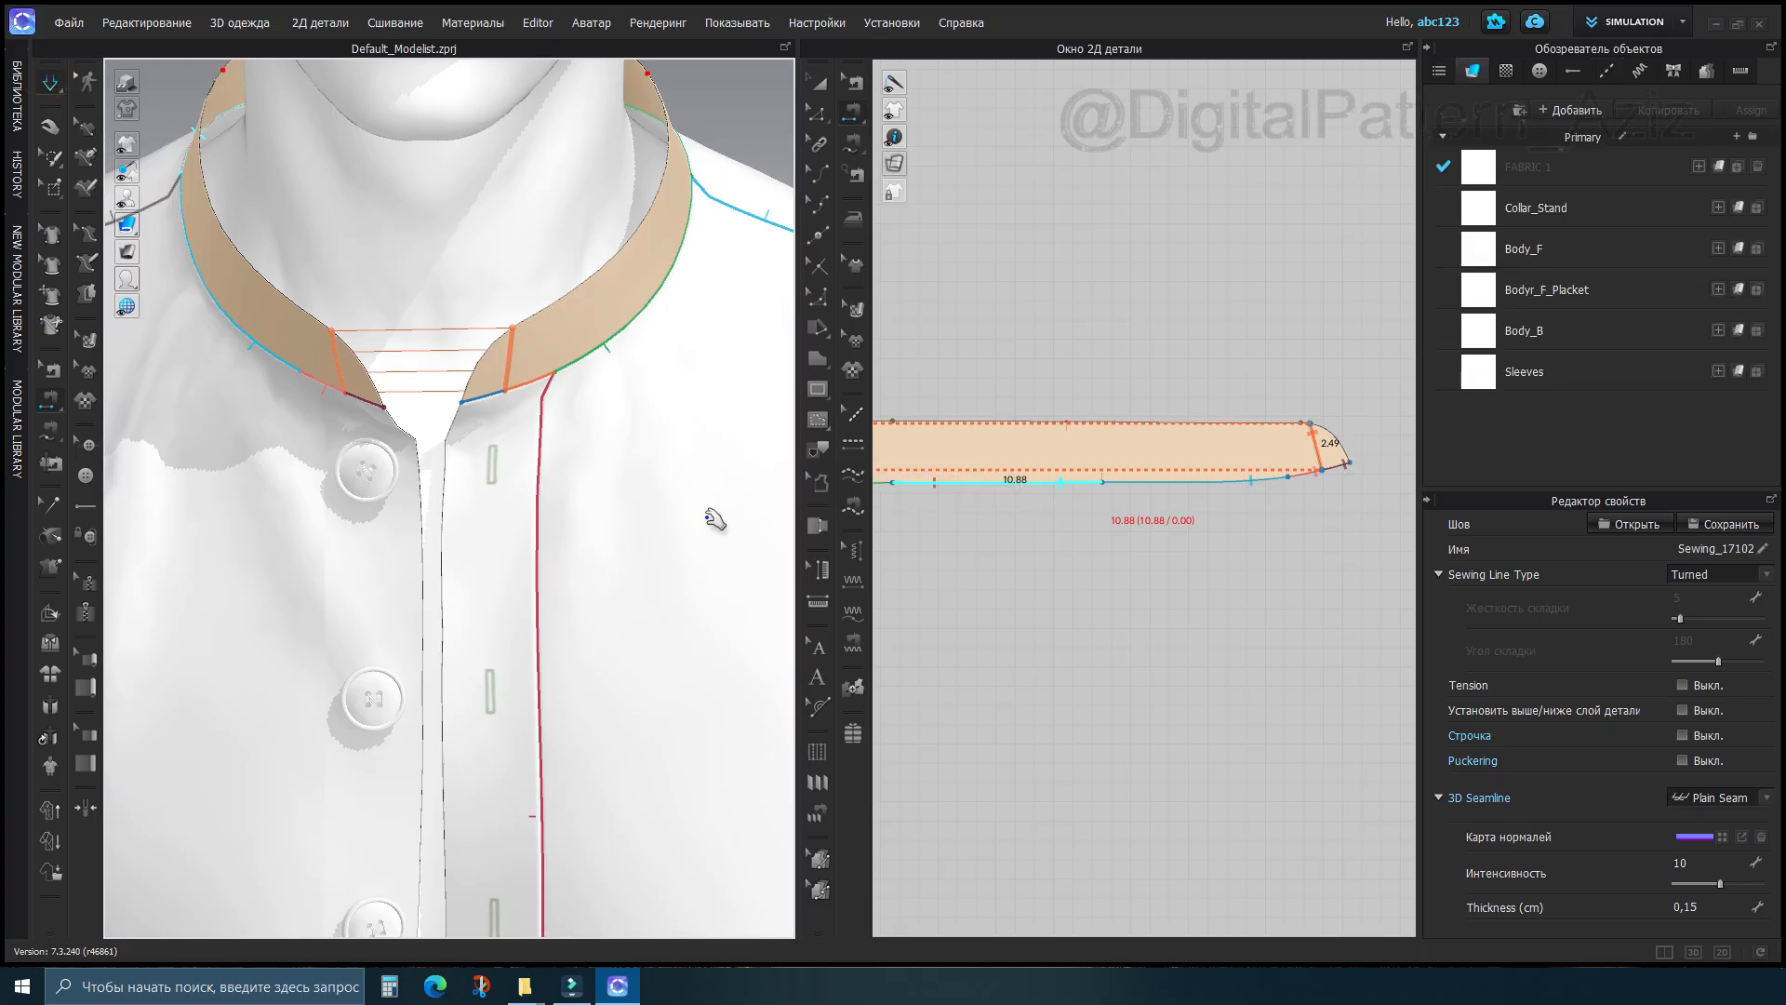
pyautogui.press('space')
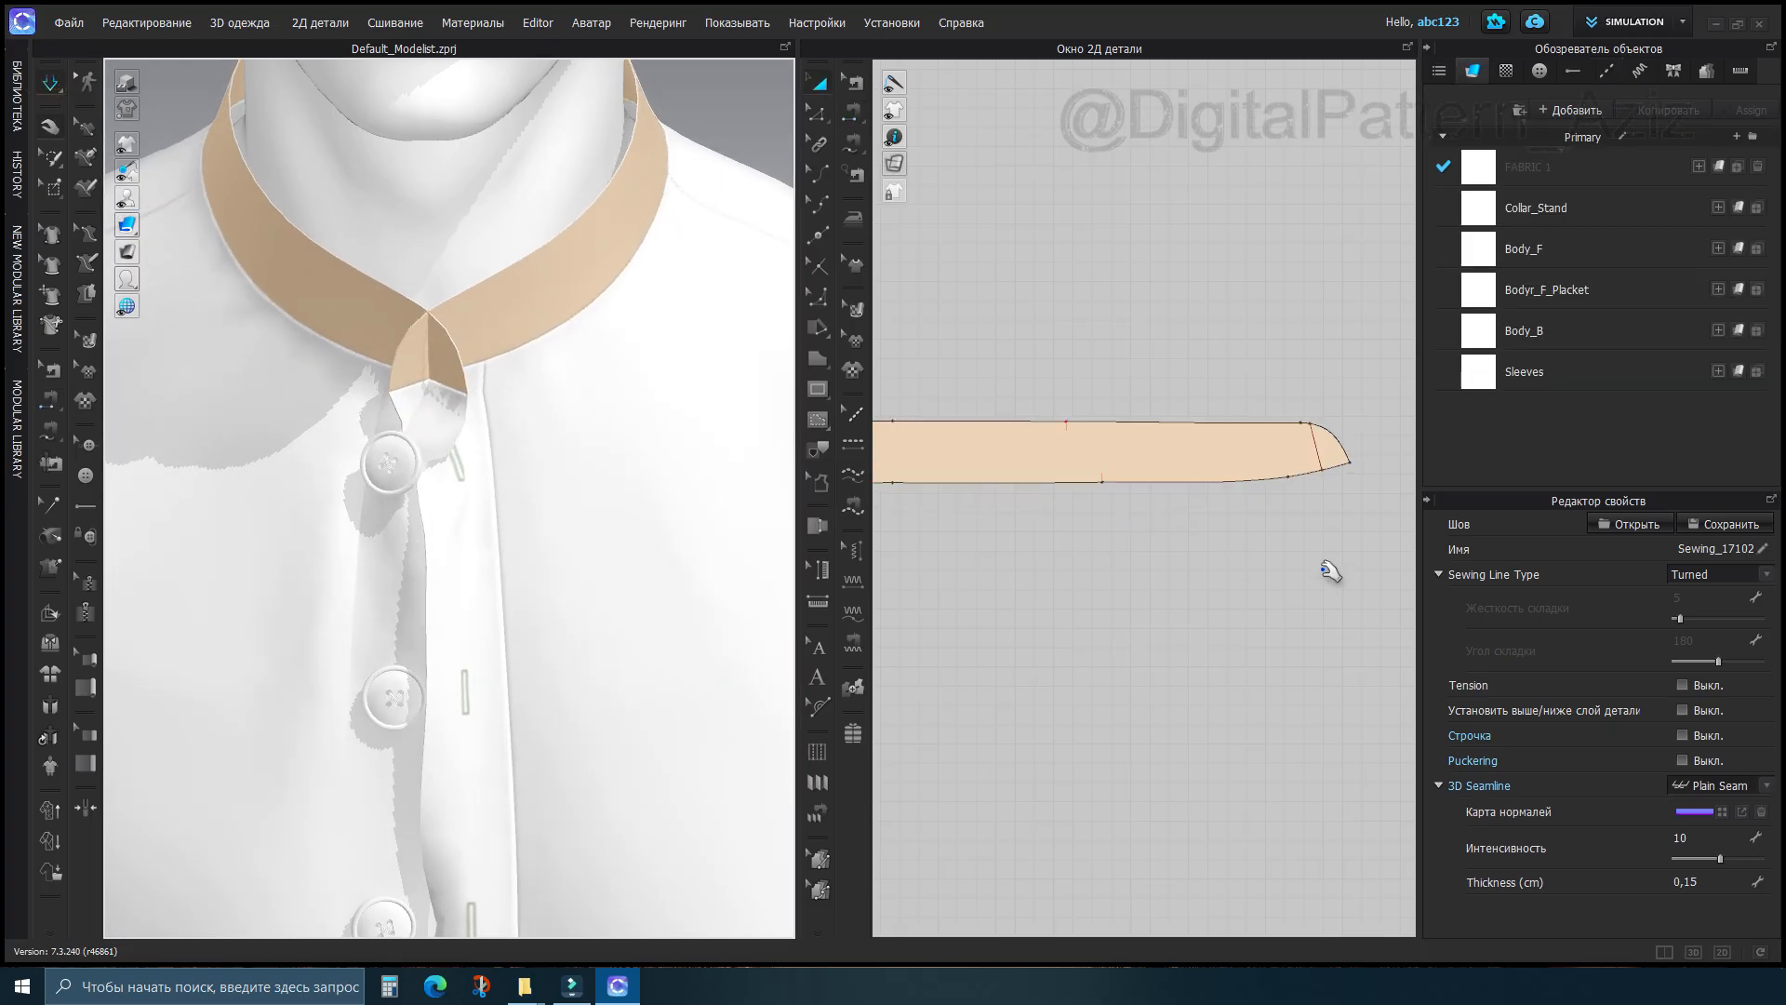
pyautogui.click(426, 287)
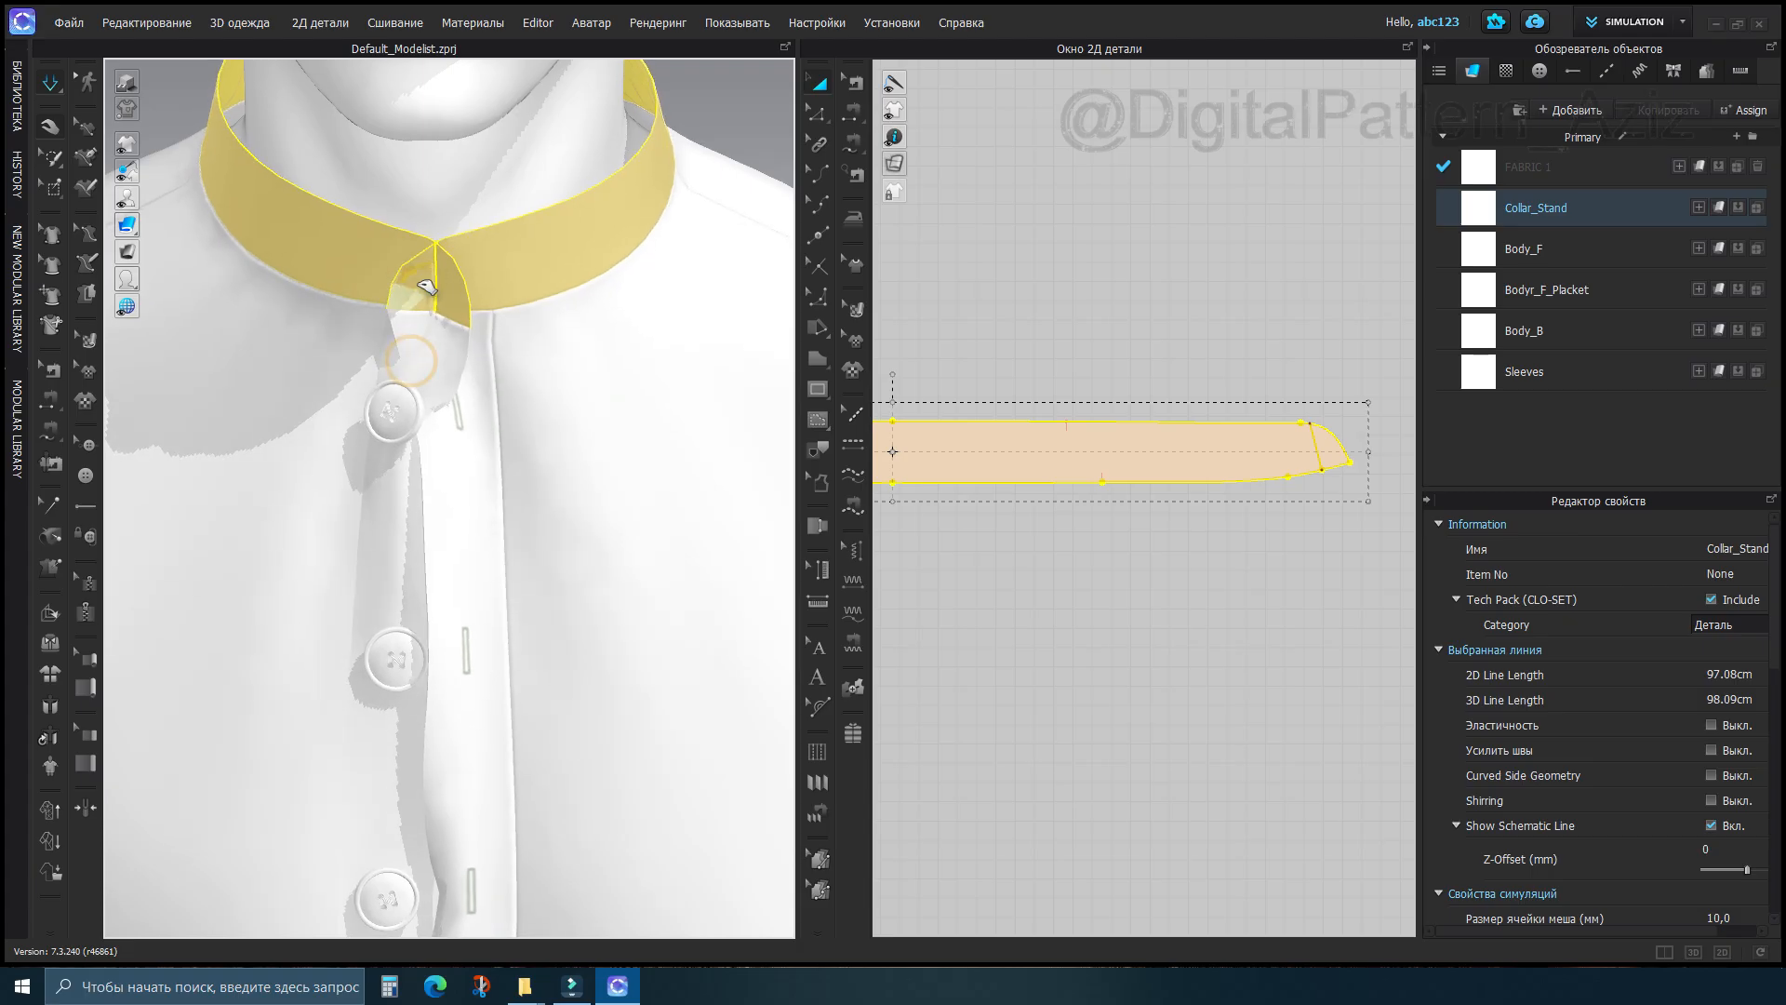
pyautogui.scroll(-5, 447, 316)
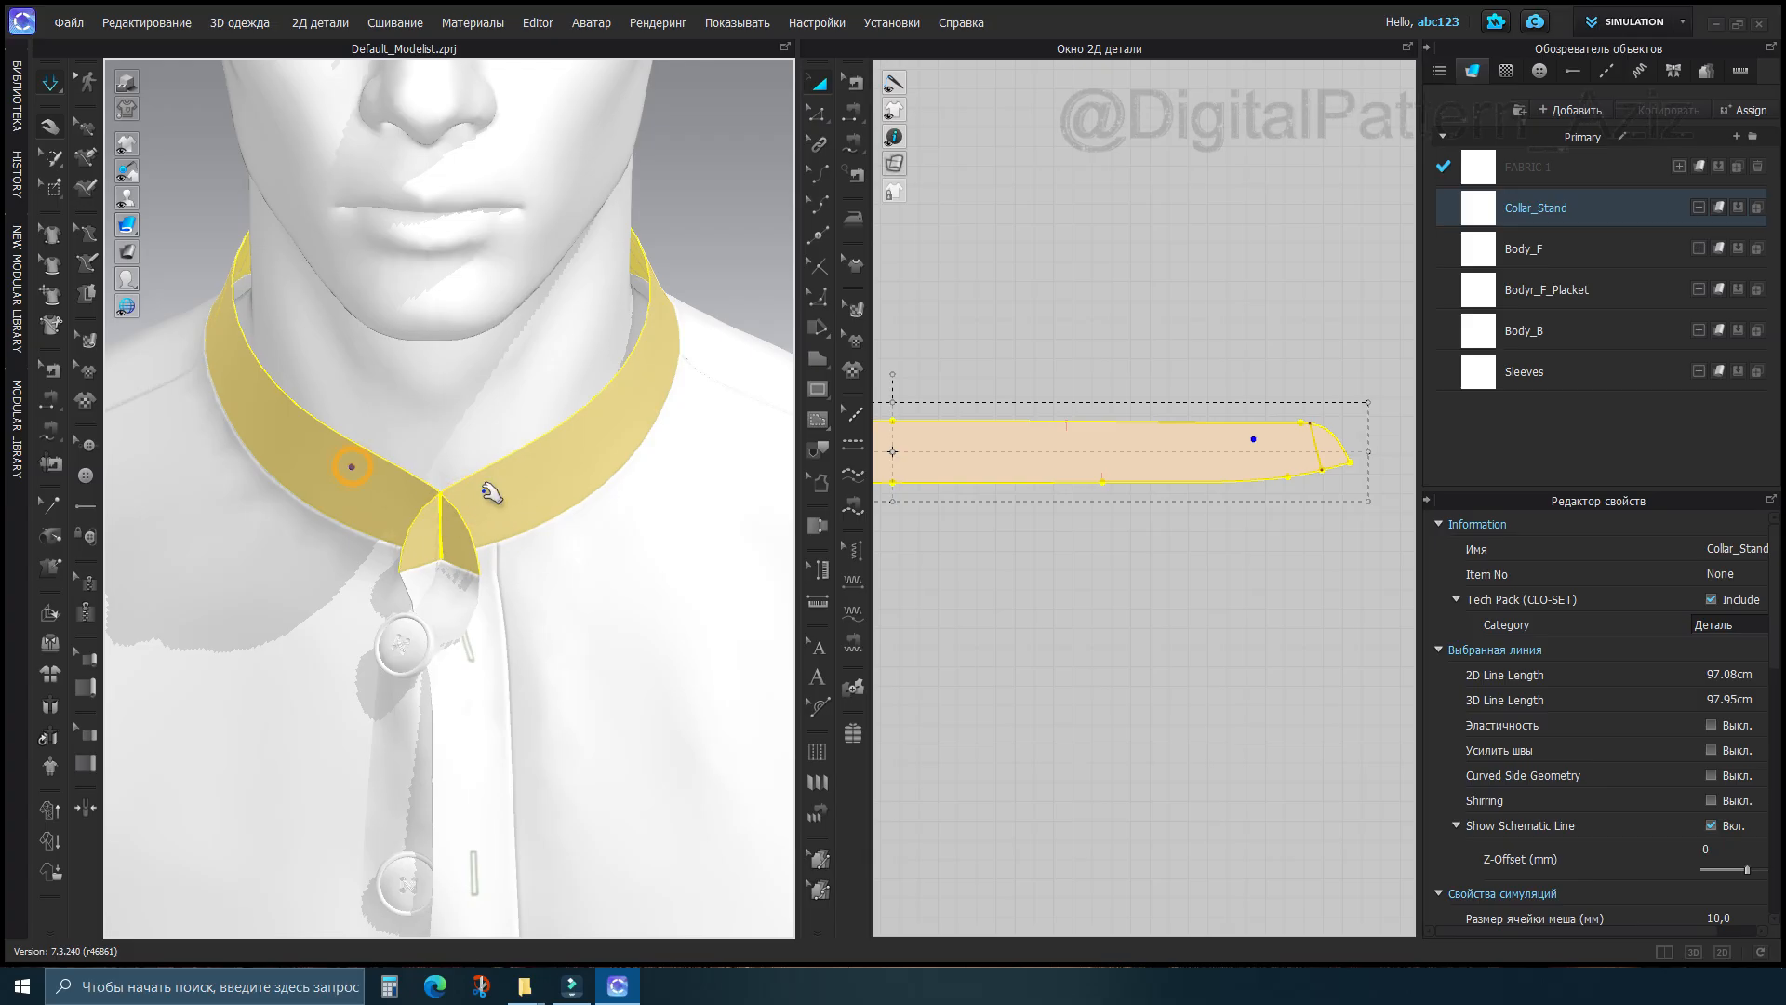
# Undo the collar stand simulation and the seam between its inner end lines
pyautogui.hotkey('ctrl', 'z')
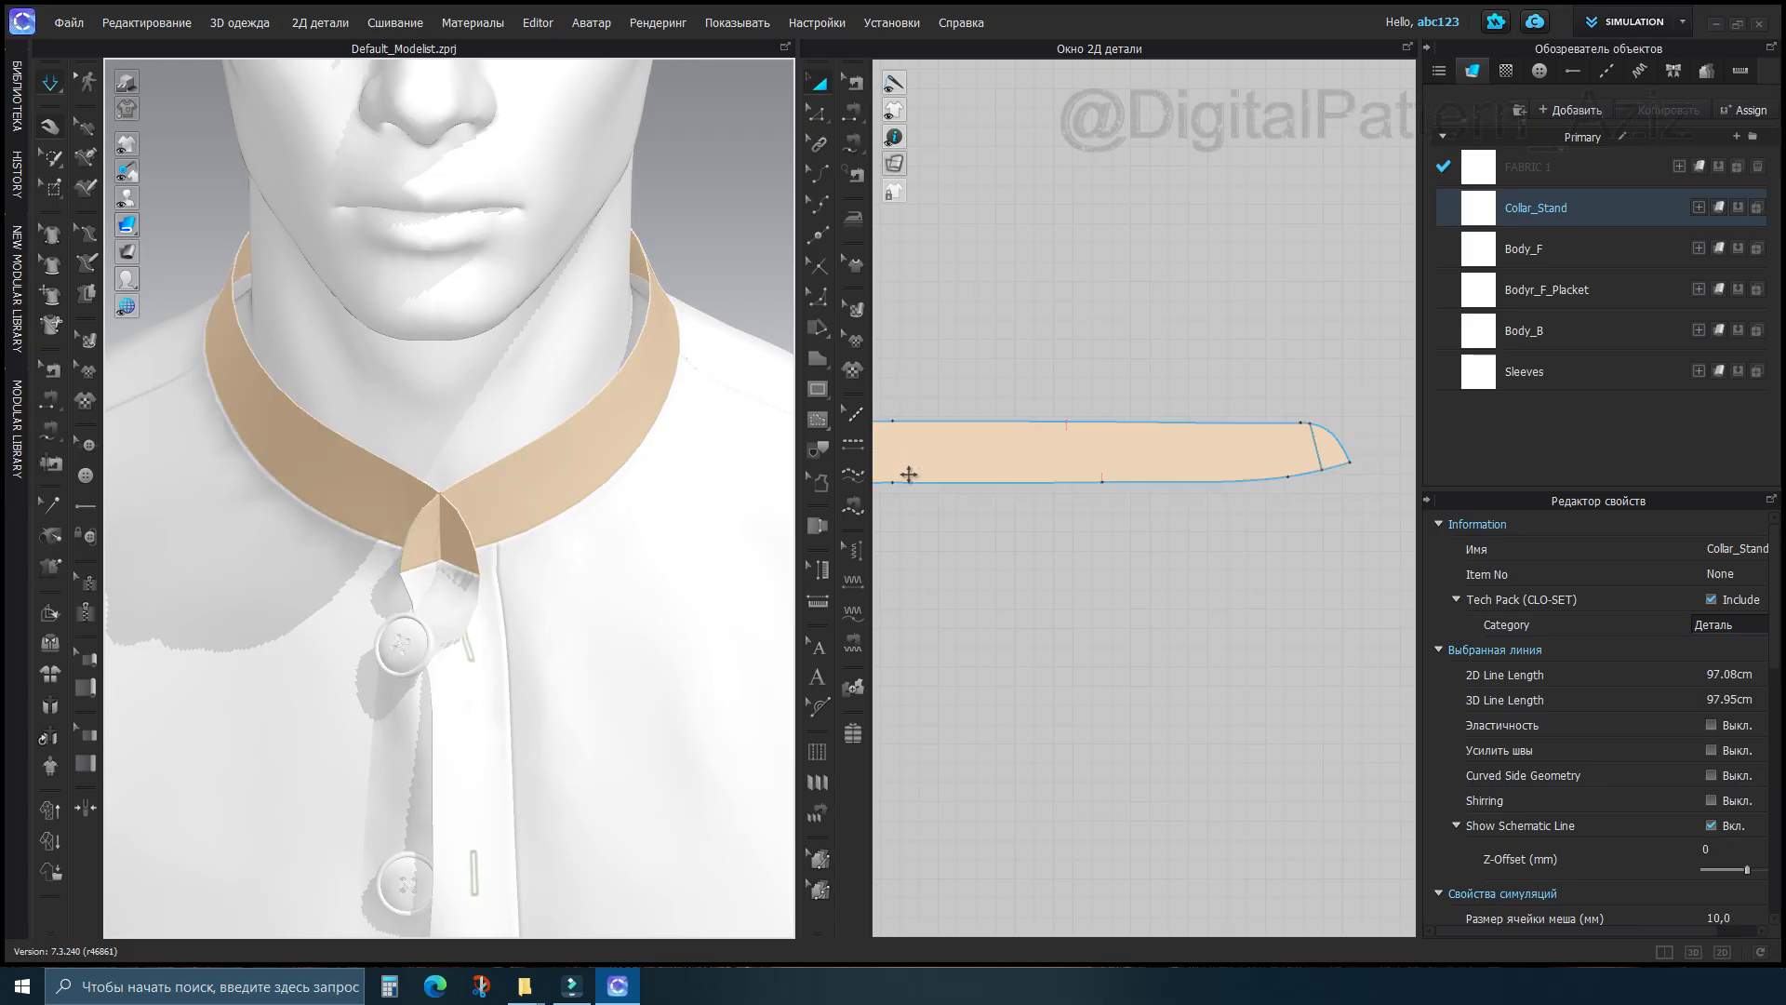
pyautogui.hotkey('ctrl', 'z')
pyautogui.scroll(-1, 508, 527)
pyautogui.moveTo(508, 527); pyautogui.dragTo(477, 493, button='middle')
pyautogui.hotkey('ctrl', 'z')
pyautogui.scroll(1, 565, 325)
pyautogui.scroll(1, 565, 325)
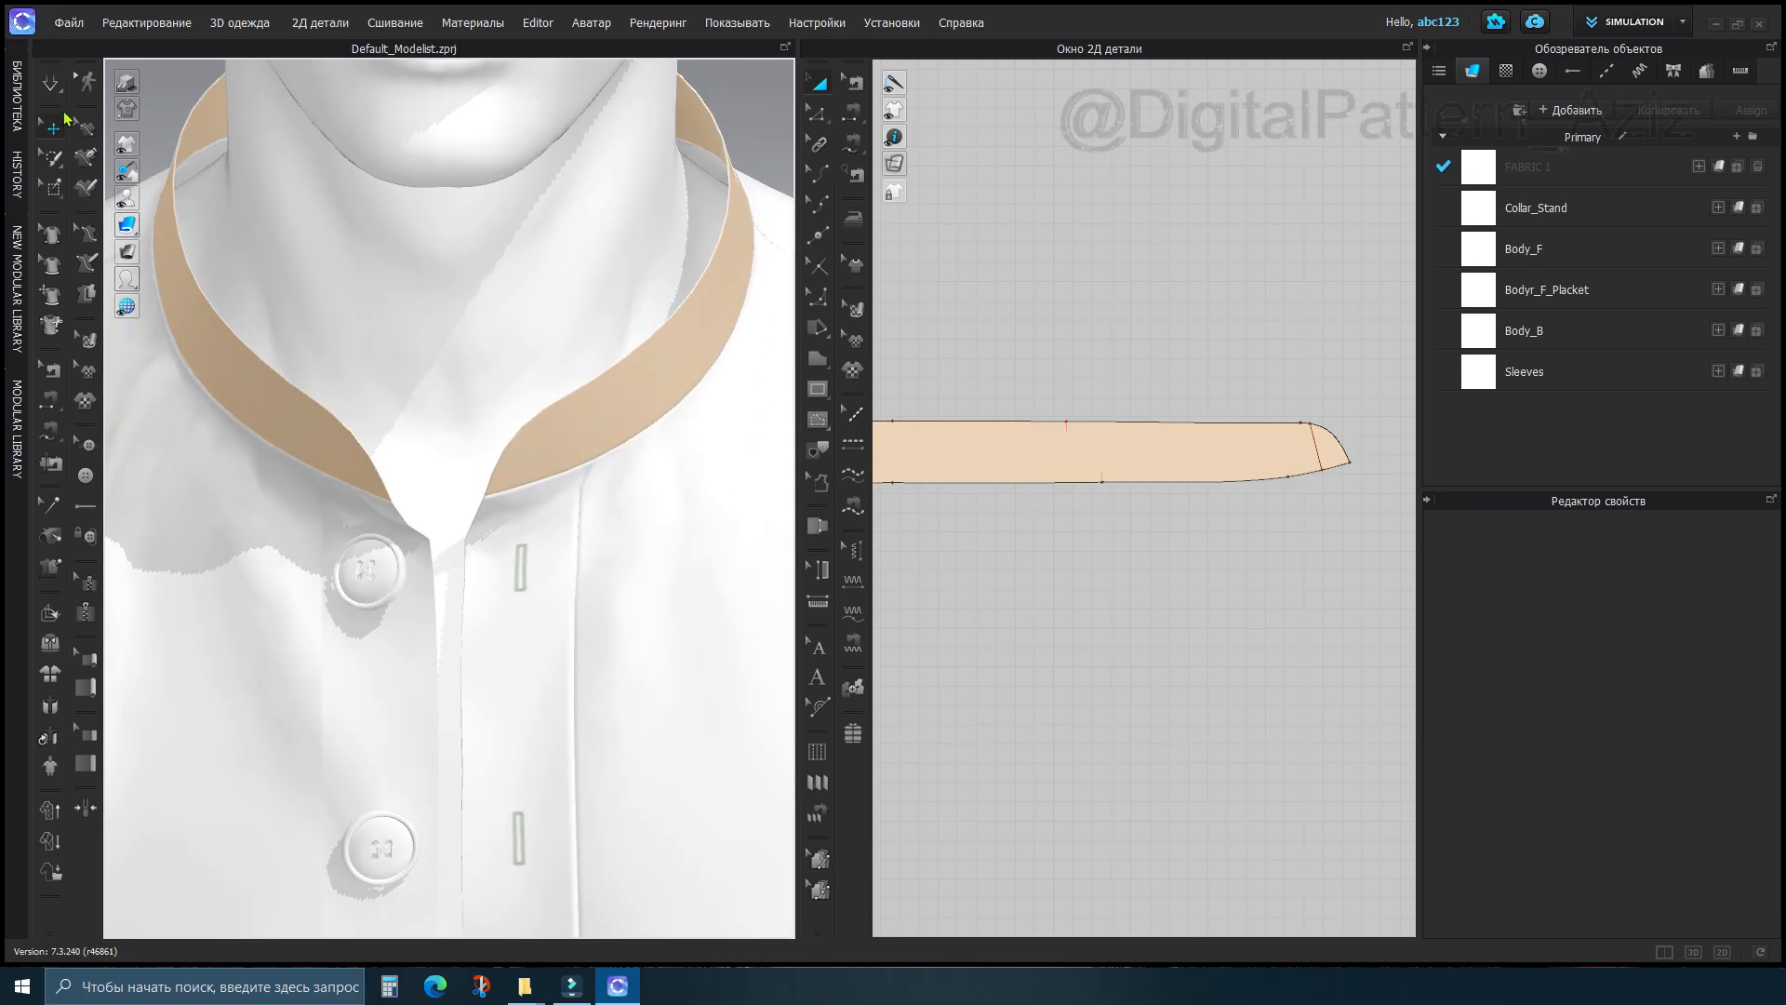
# Pin a small area on the upper edge at both front ends of the collar stand
pyautogui.click(52, 186)
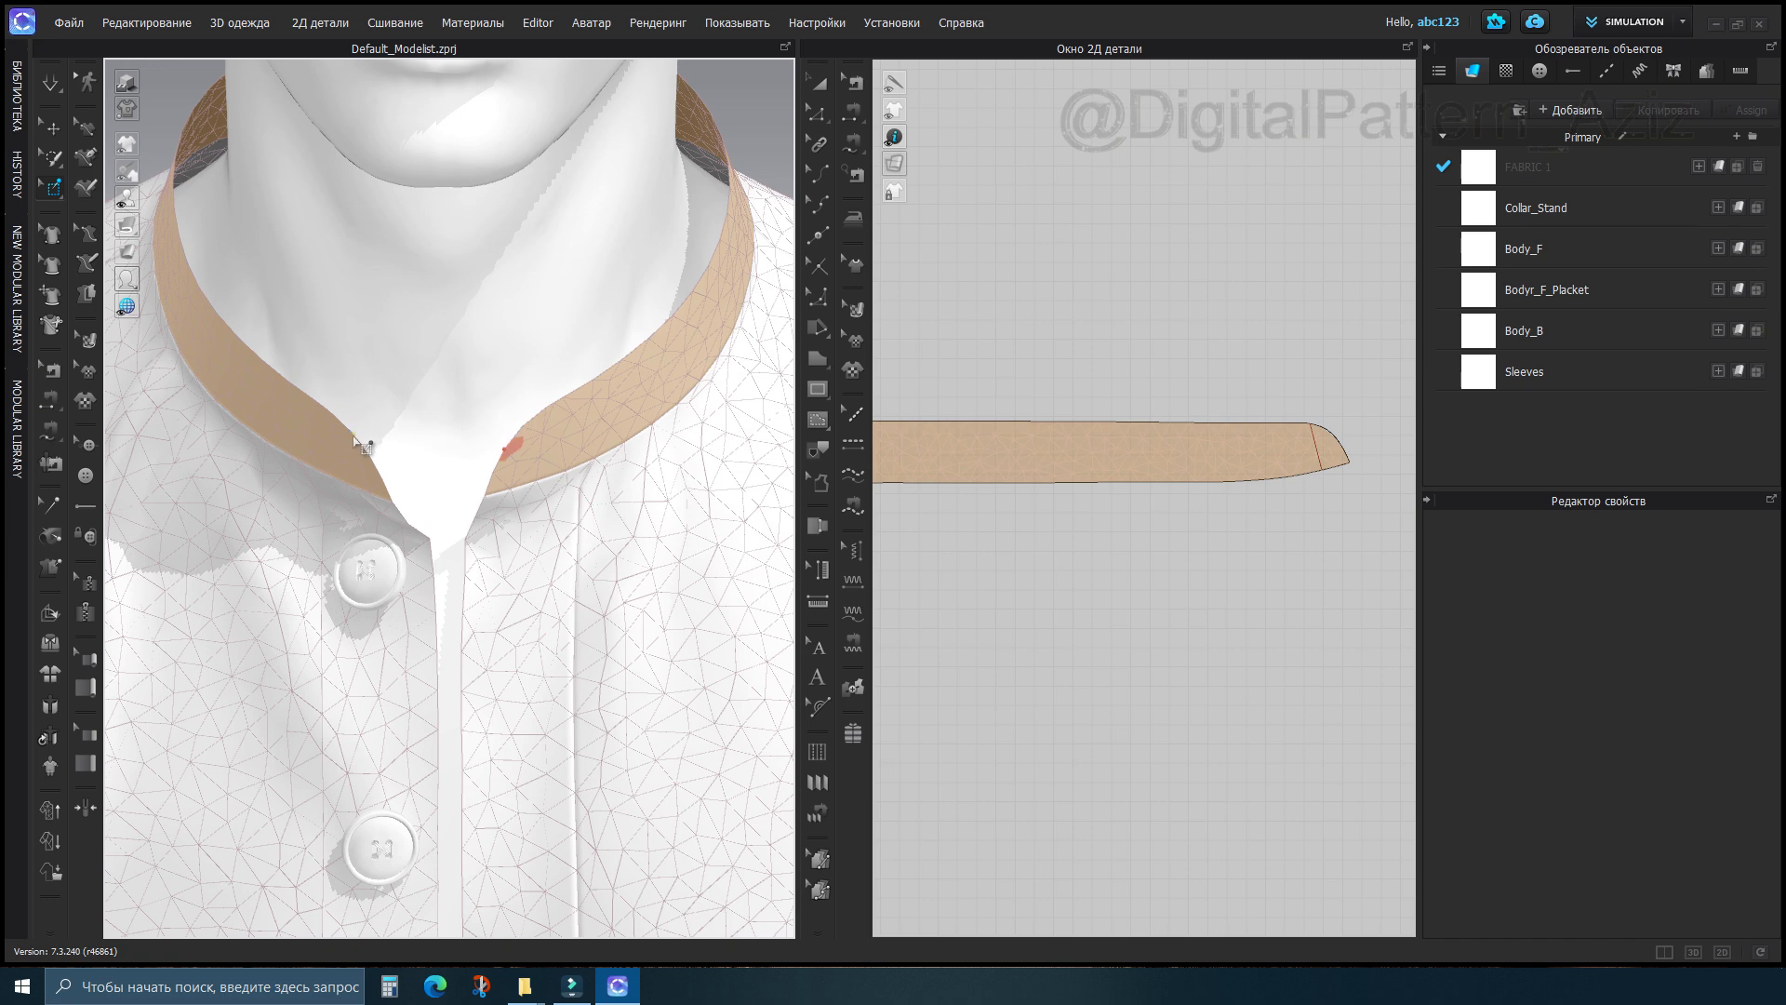
pyautogui.moveTo(370, 480); pyautogui.dragTo(458, 346, button='right')
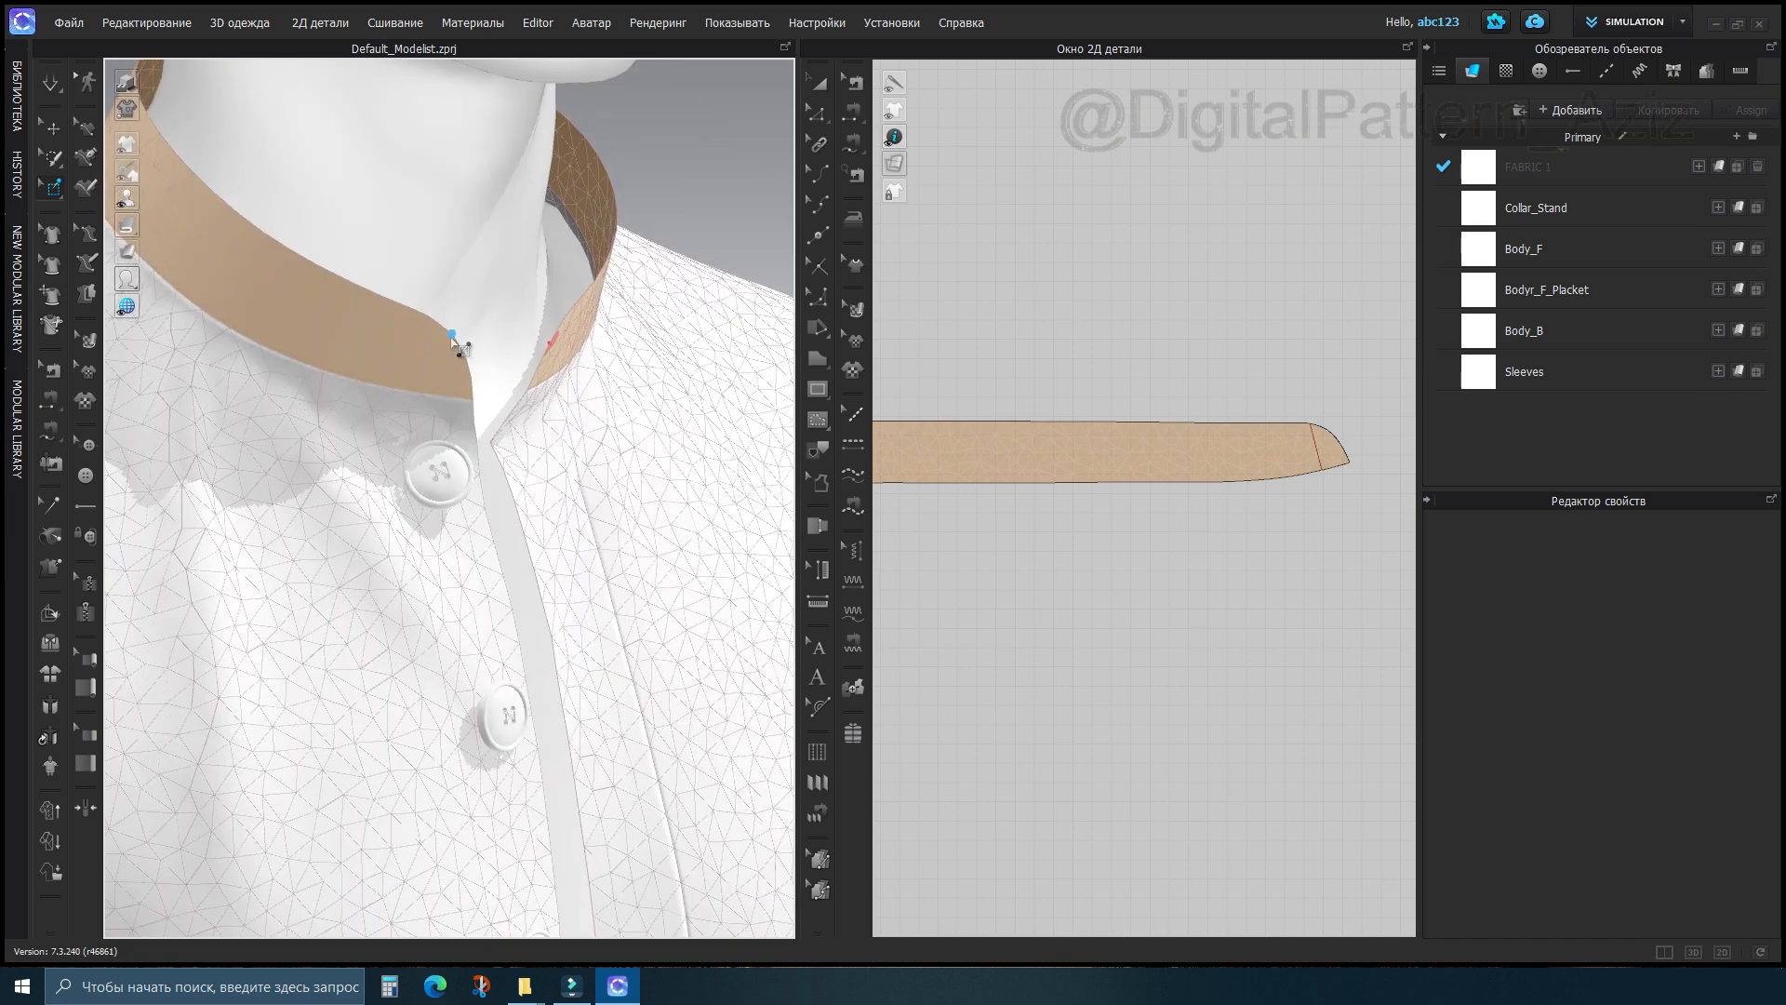
pyautogui.moveTo(470, 361); pyautogui.dragTo(470, 361)
pyautogui.moveTo(469, 361); pyautogui.dragTo(411, 391, button='right')
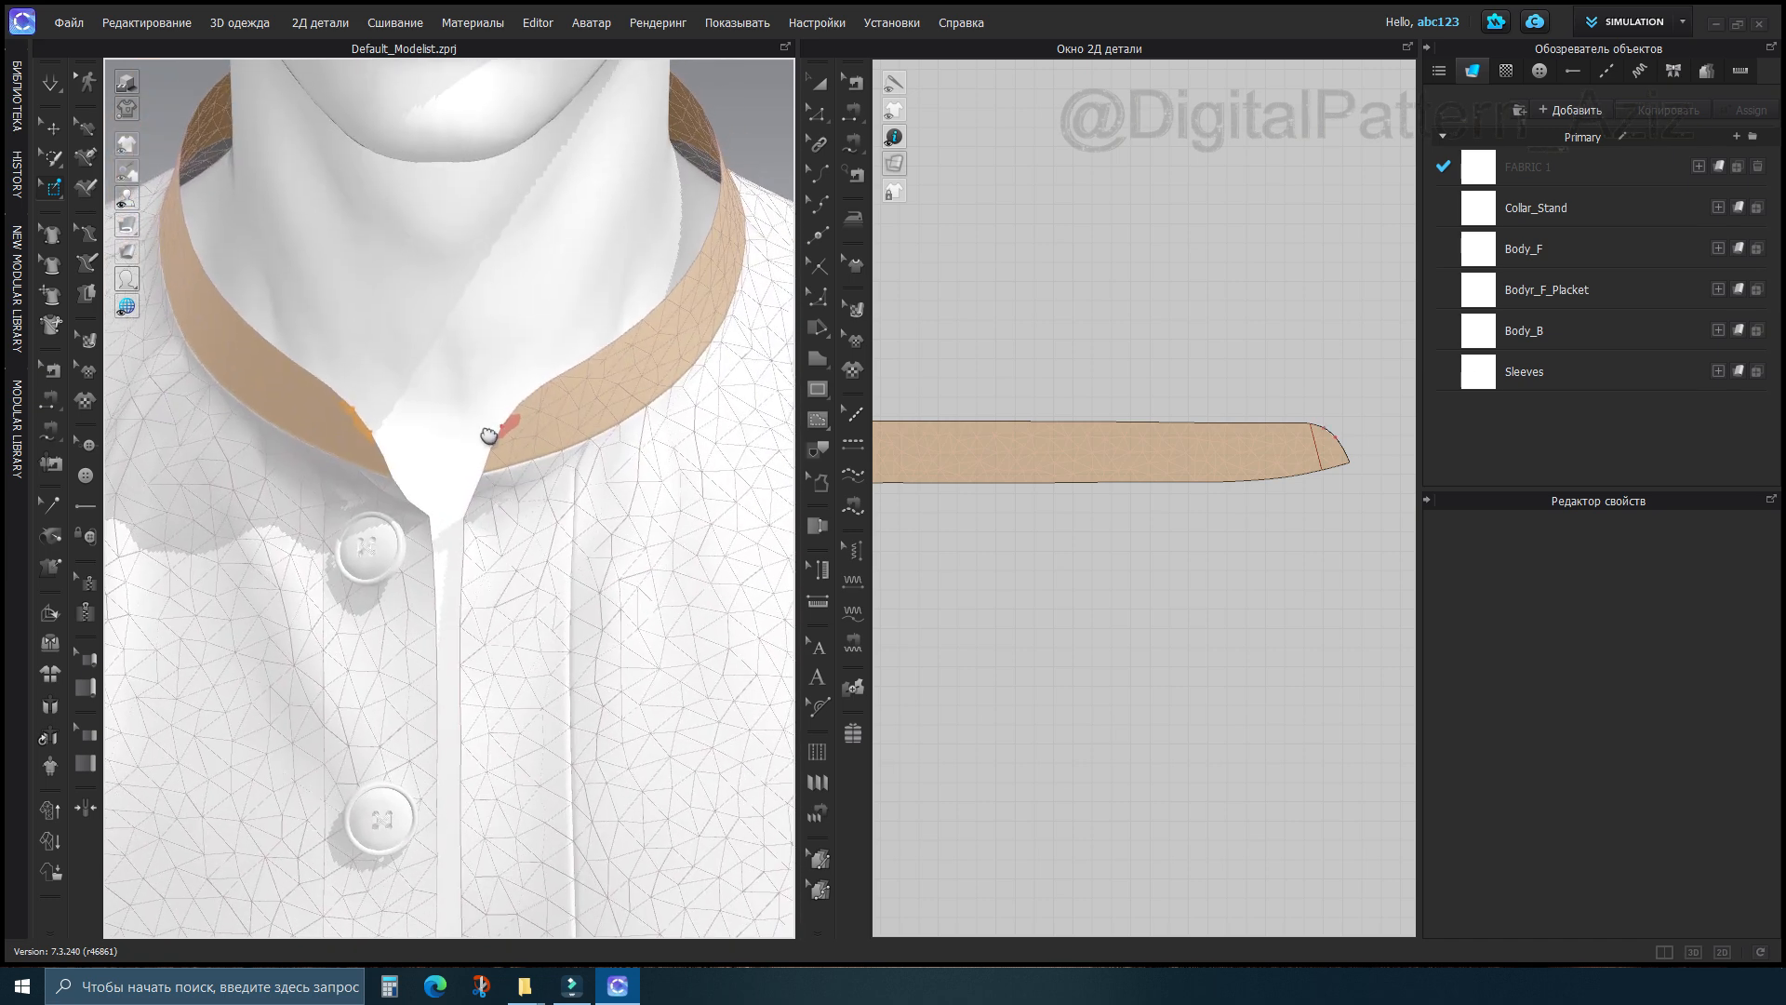
# Try pulling the pinned button-side end of the collar stand across the neck opening
pyautogui.moveTo(490, 435); pyautogui.dragTo(484, 465, button='right')
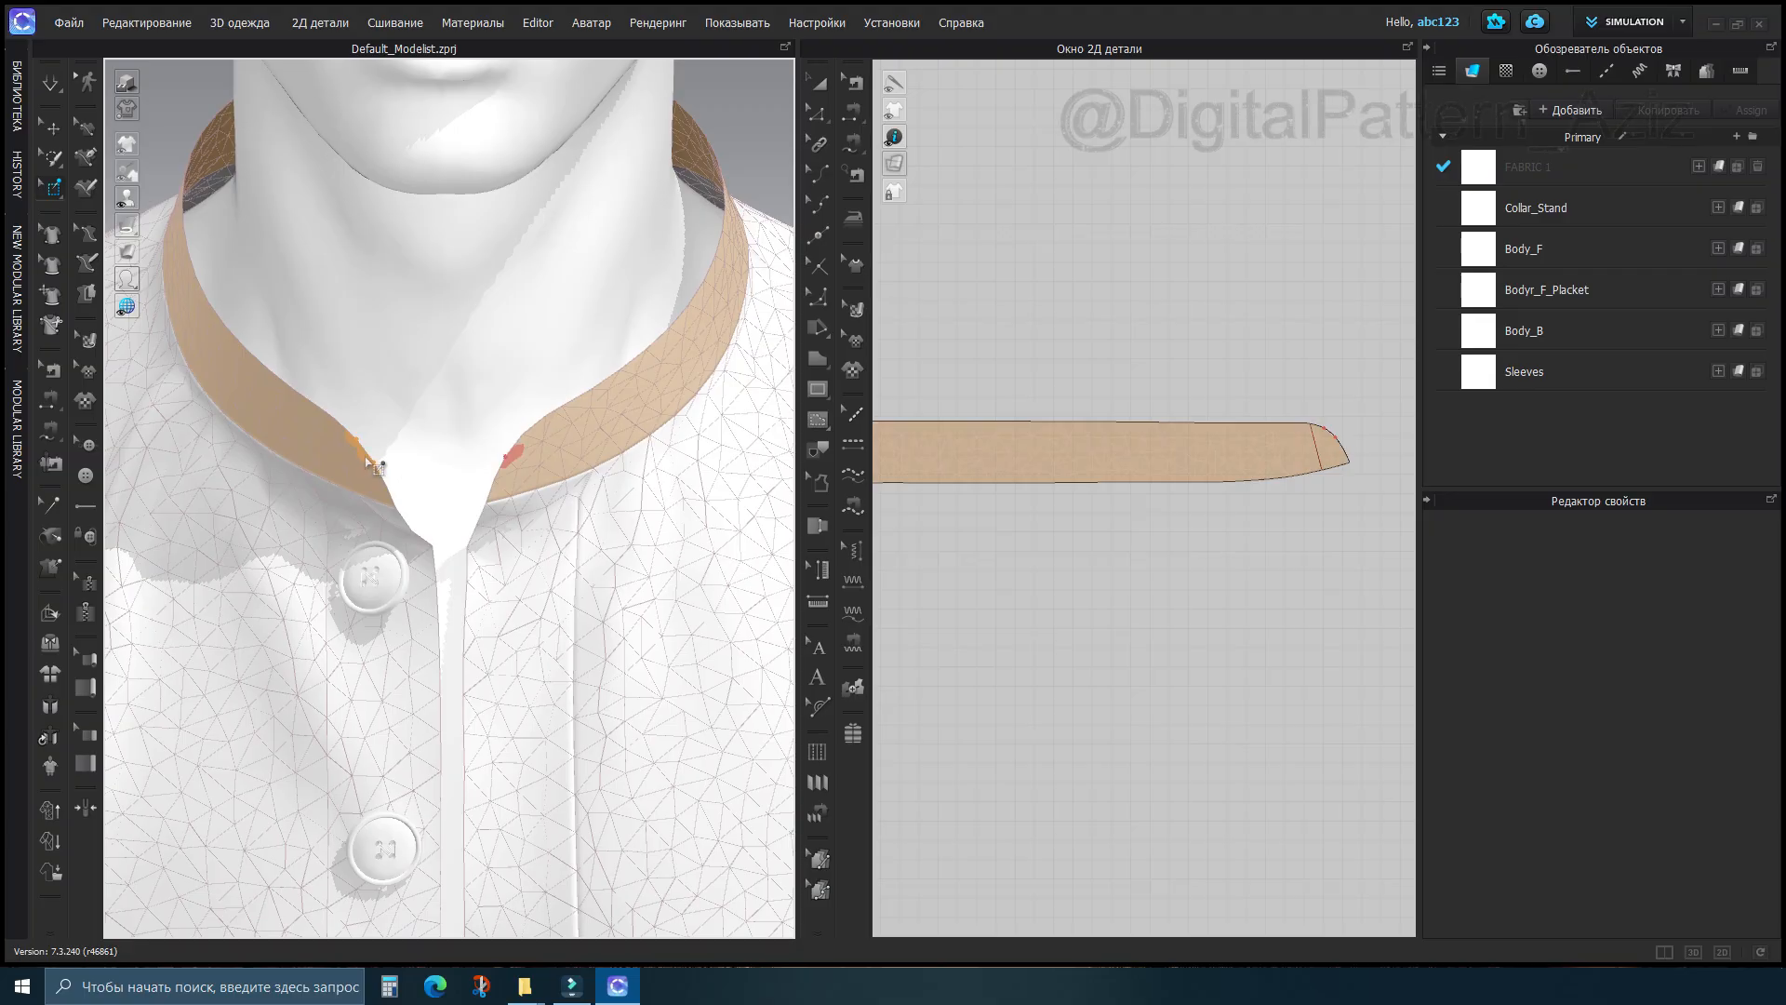
pyautogui.moveTo(377, 444); pyautogui.dragTo(324, 426)
pyautogui.moveTo(359, 443); pyautogui.dragTo(459, 435)
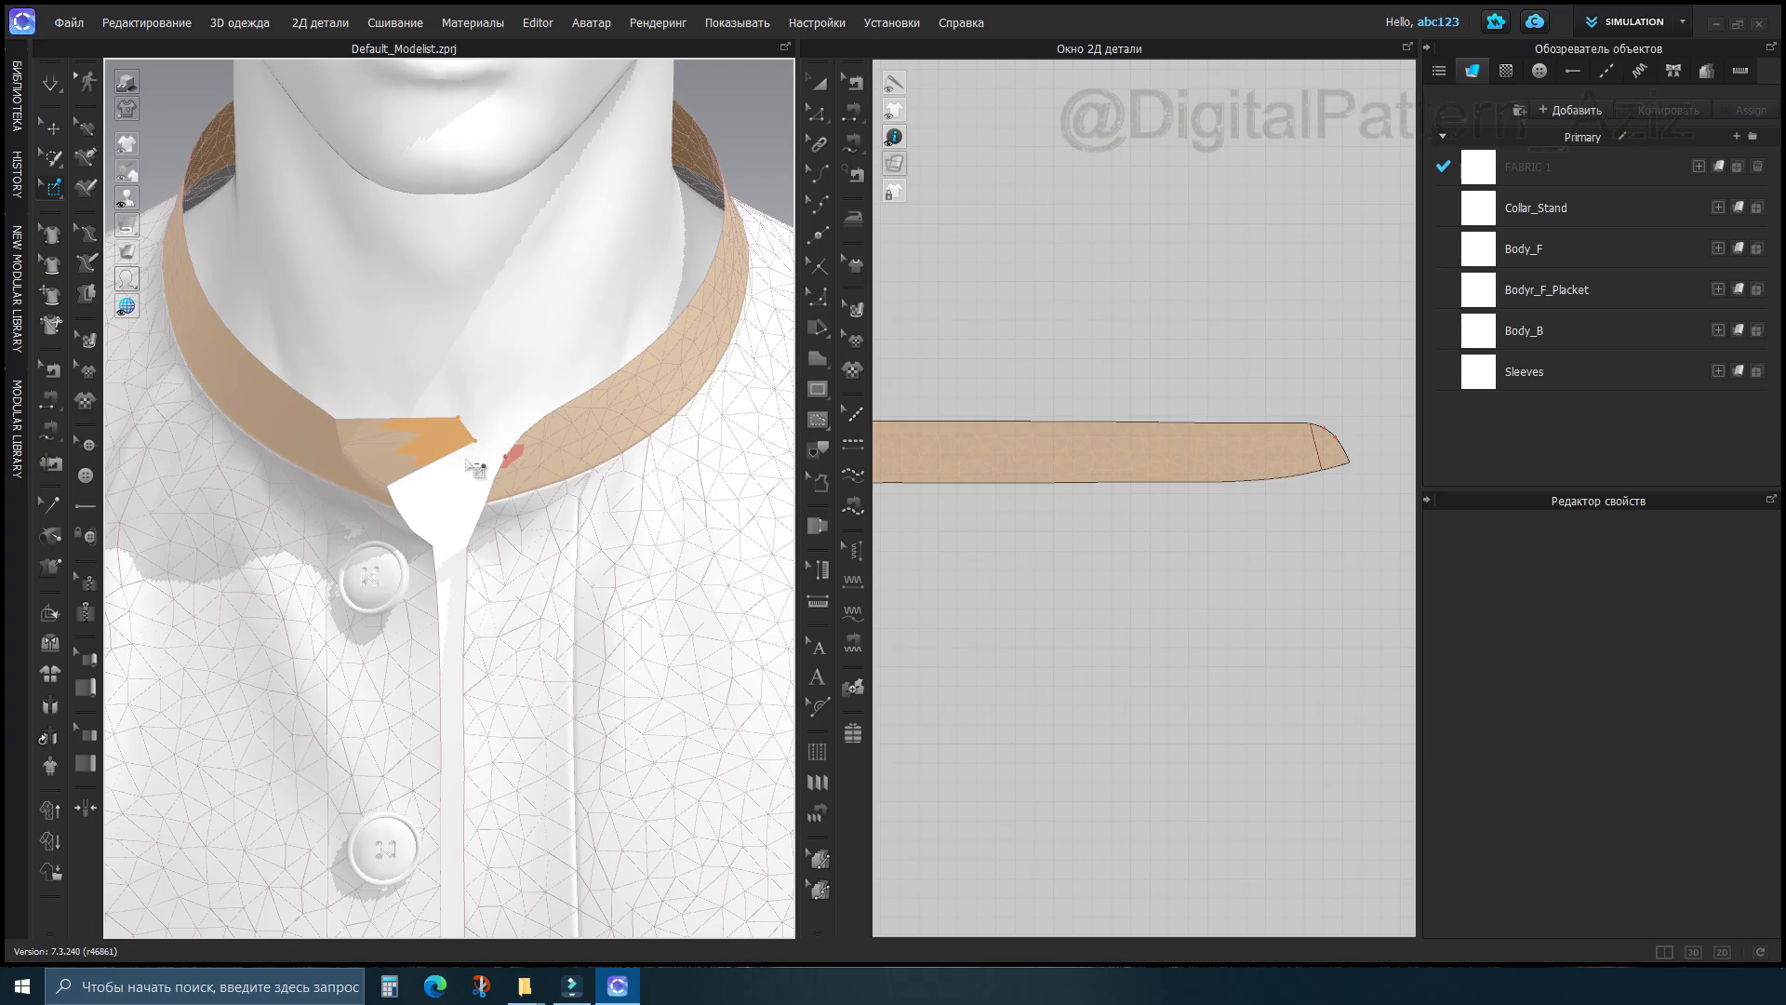
pyautogui.hotkey('ctrl', 'z')
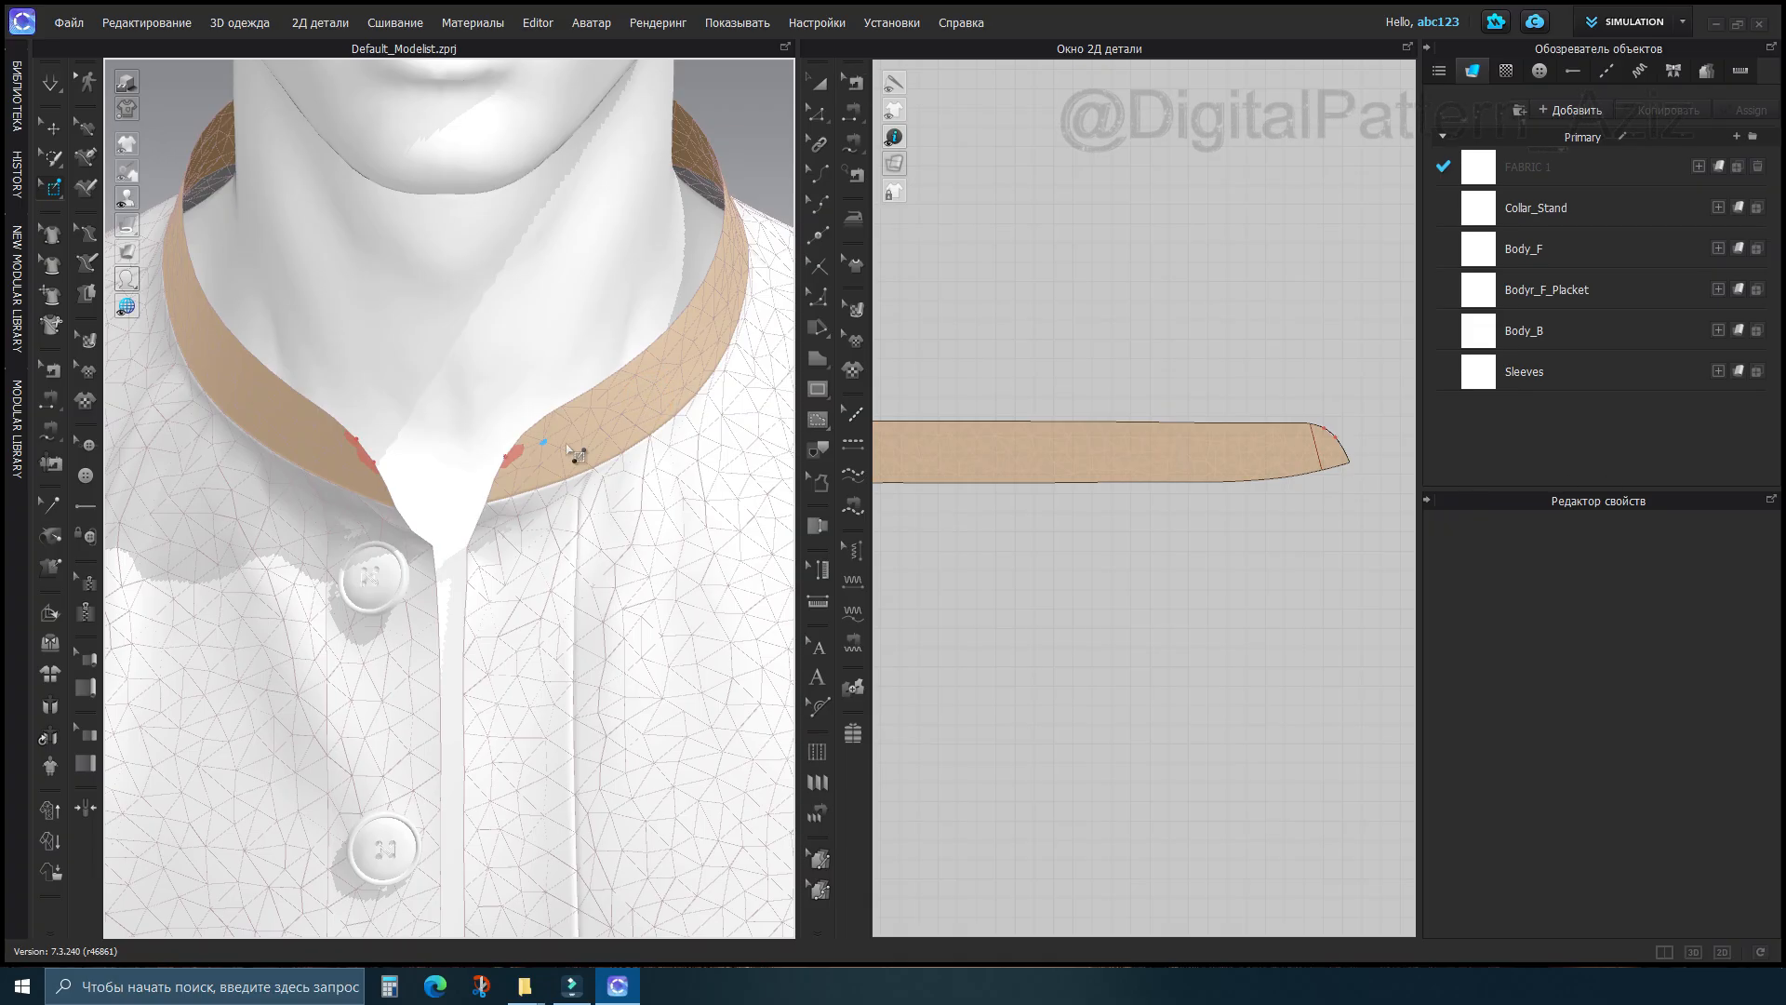
# Examine the sewing line properties of the seams along the collar stand's lower edge and at its front end
pyautogui.click(856, 83)
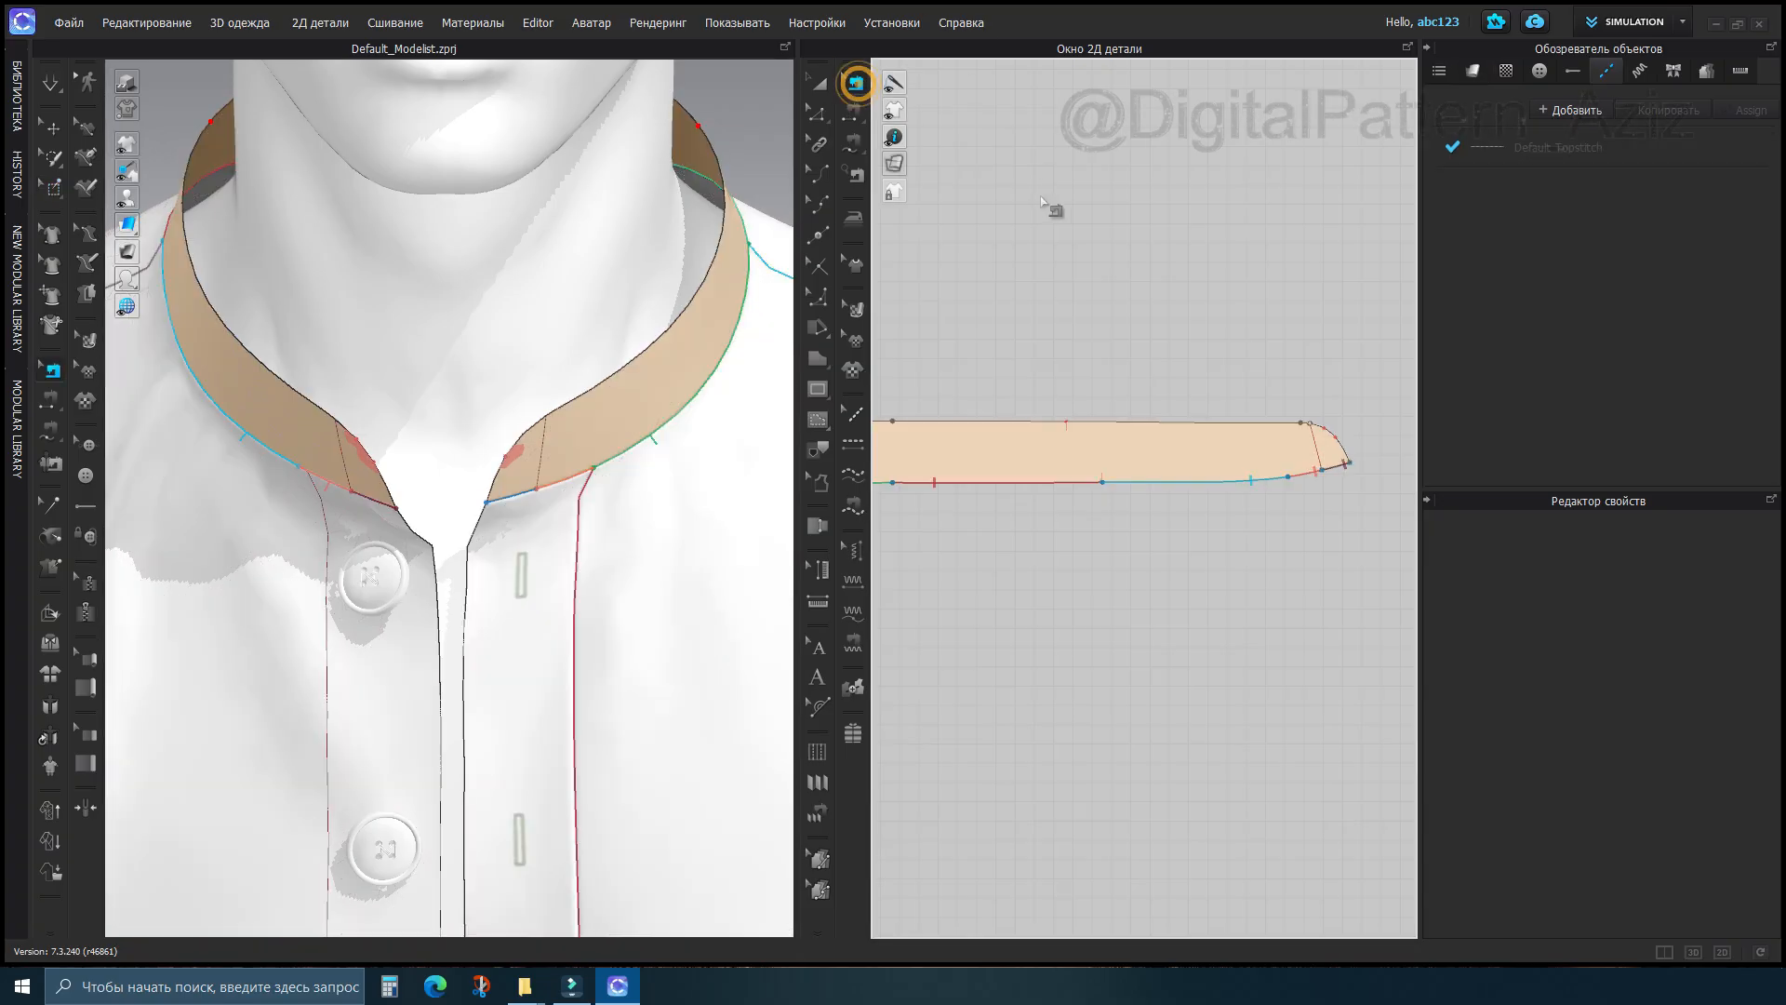
pyautogui.click(636, 416)
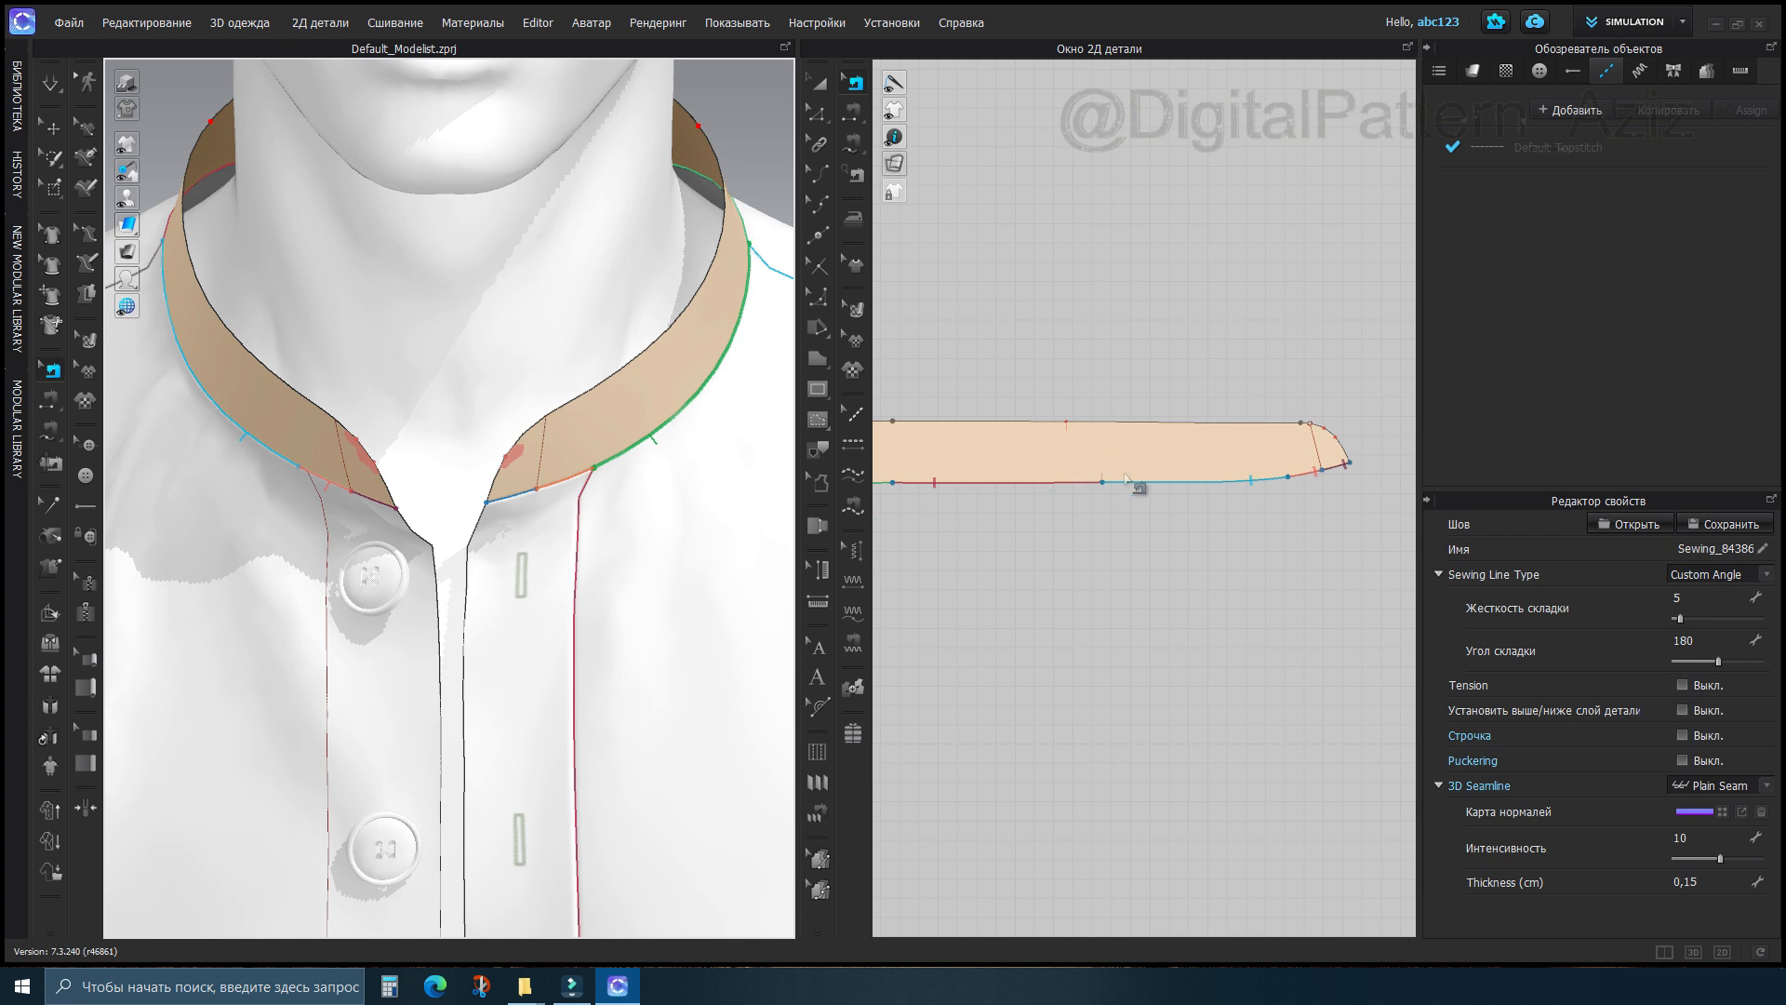
pyautogui.click(1128, 483)
pyautogui.scroll(-5, 1135, 493)
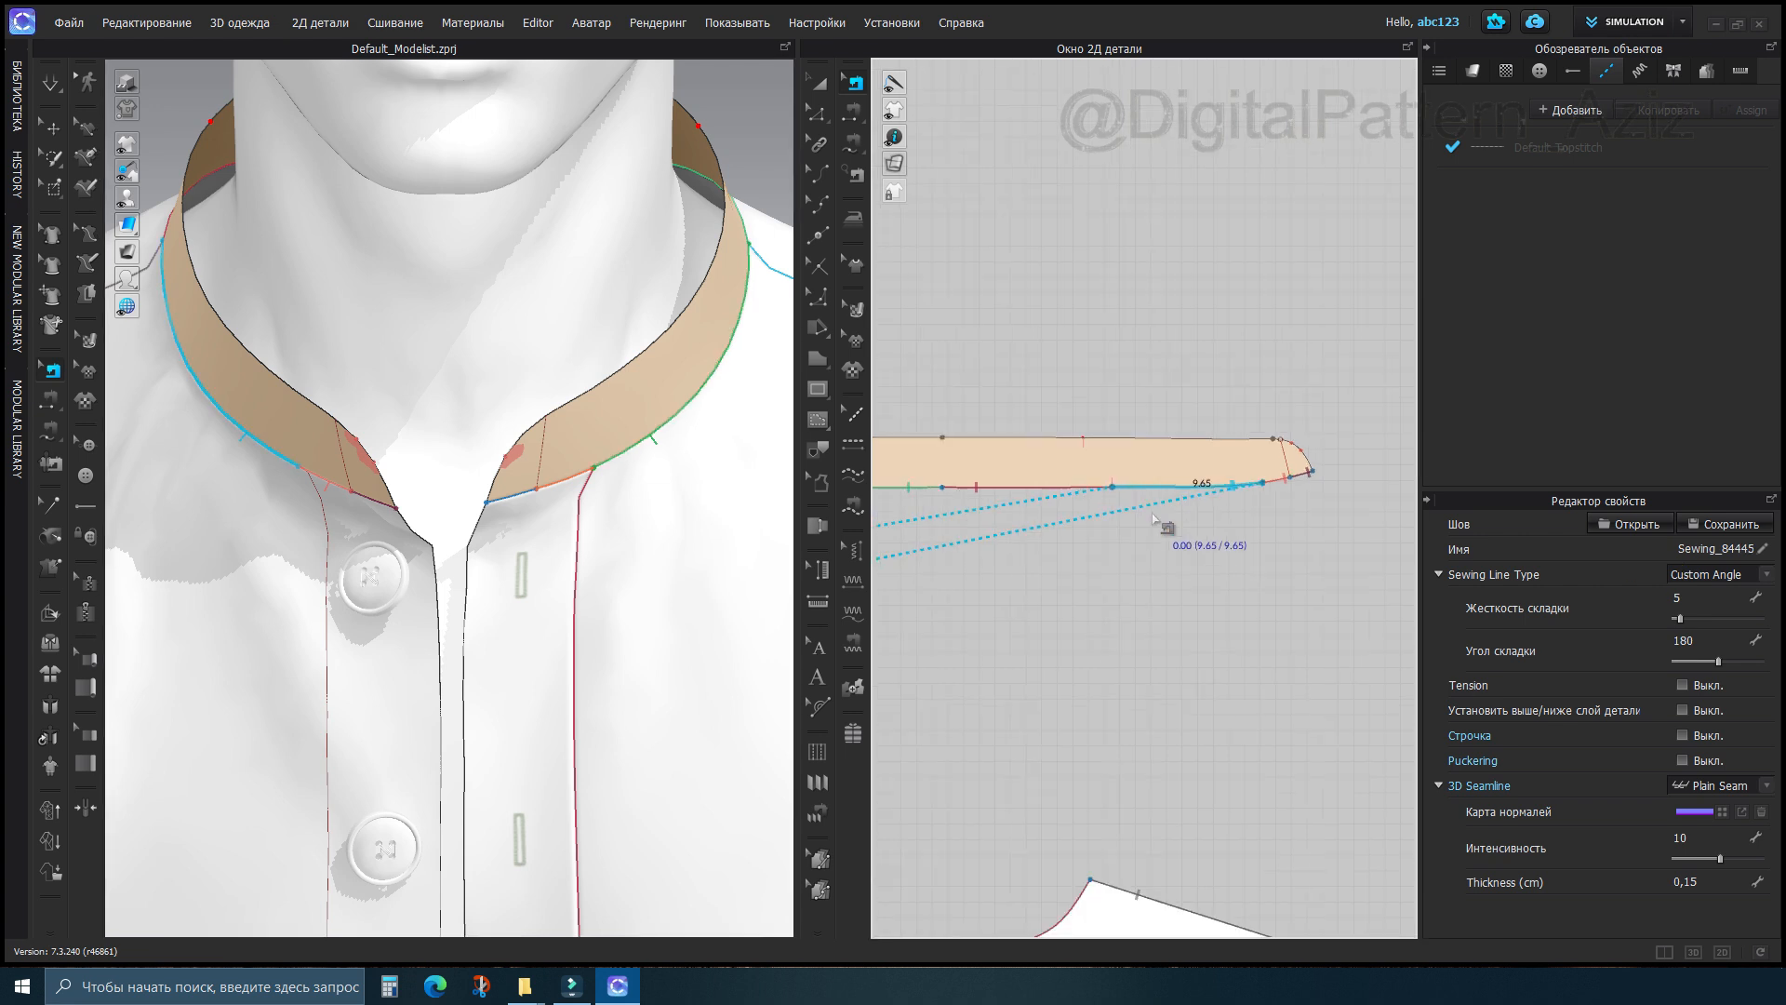
pyautogui.scroll(3, 1154, 540)
pyautogui.moveTo(954, 471); pyautogui.dragTo(1377, 558)
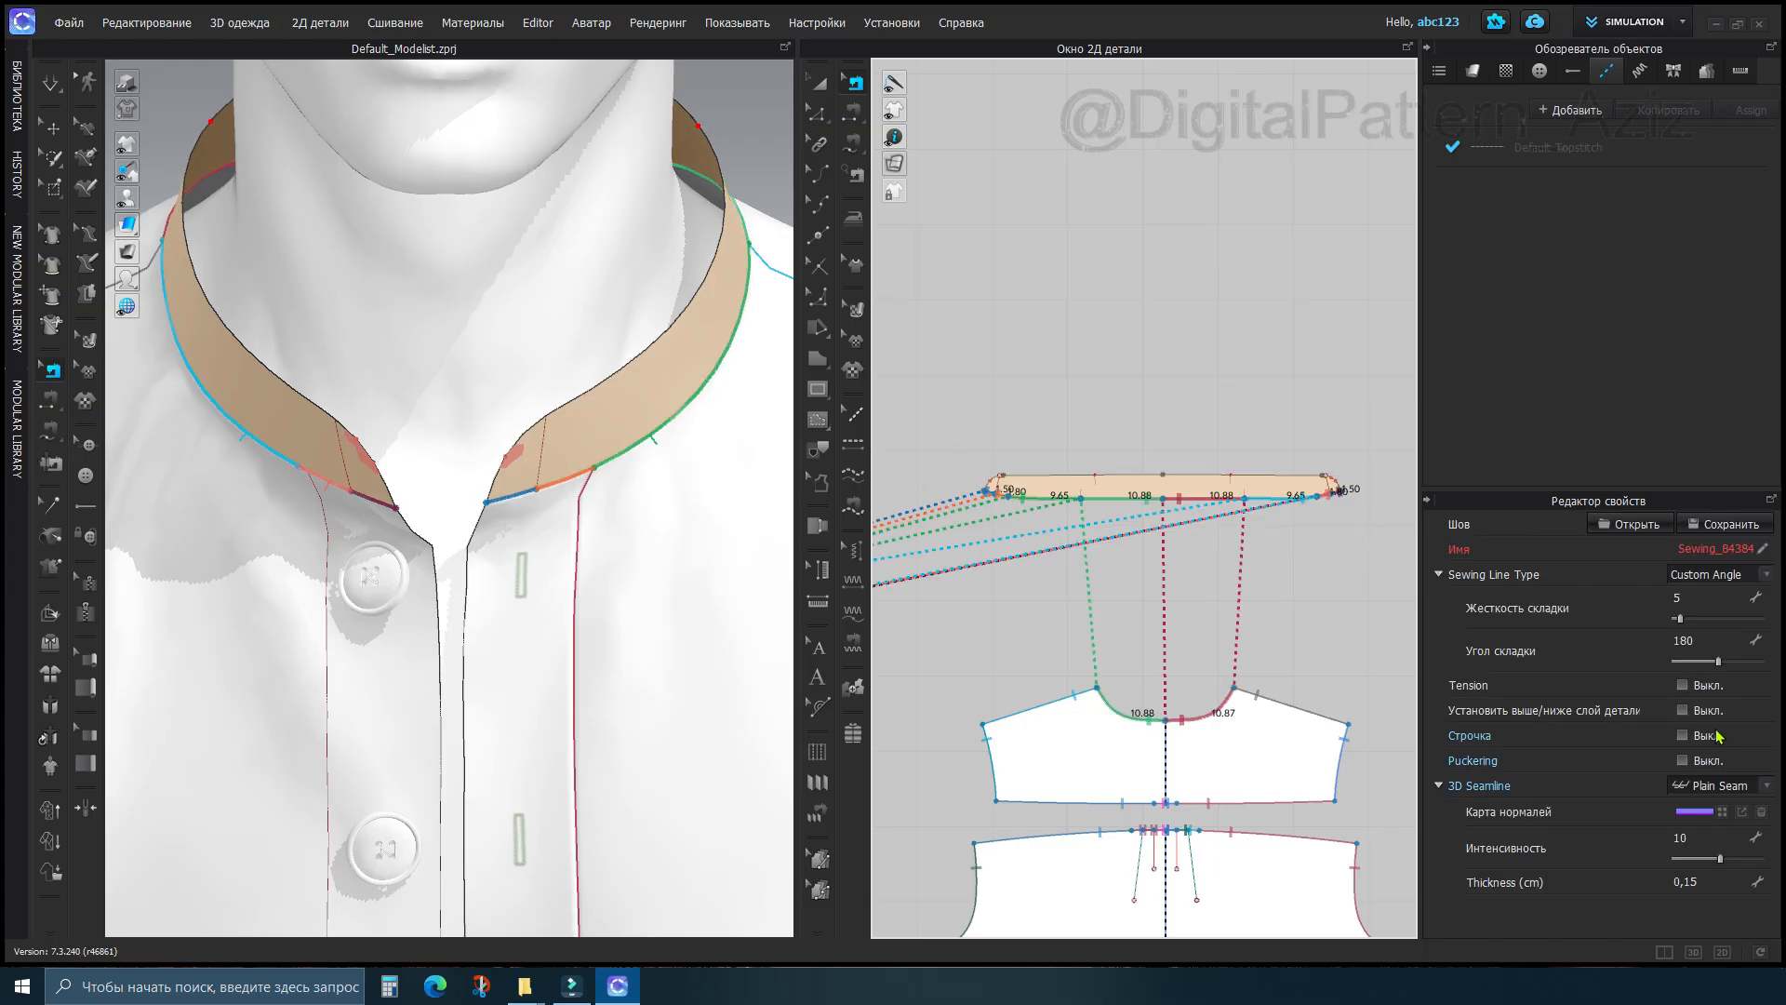
pyautogui.click(1210, 317)
pyautogui.scroll(3, 451, 446)
pyautogui.click(656, 436)
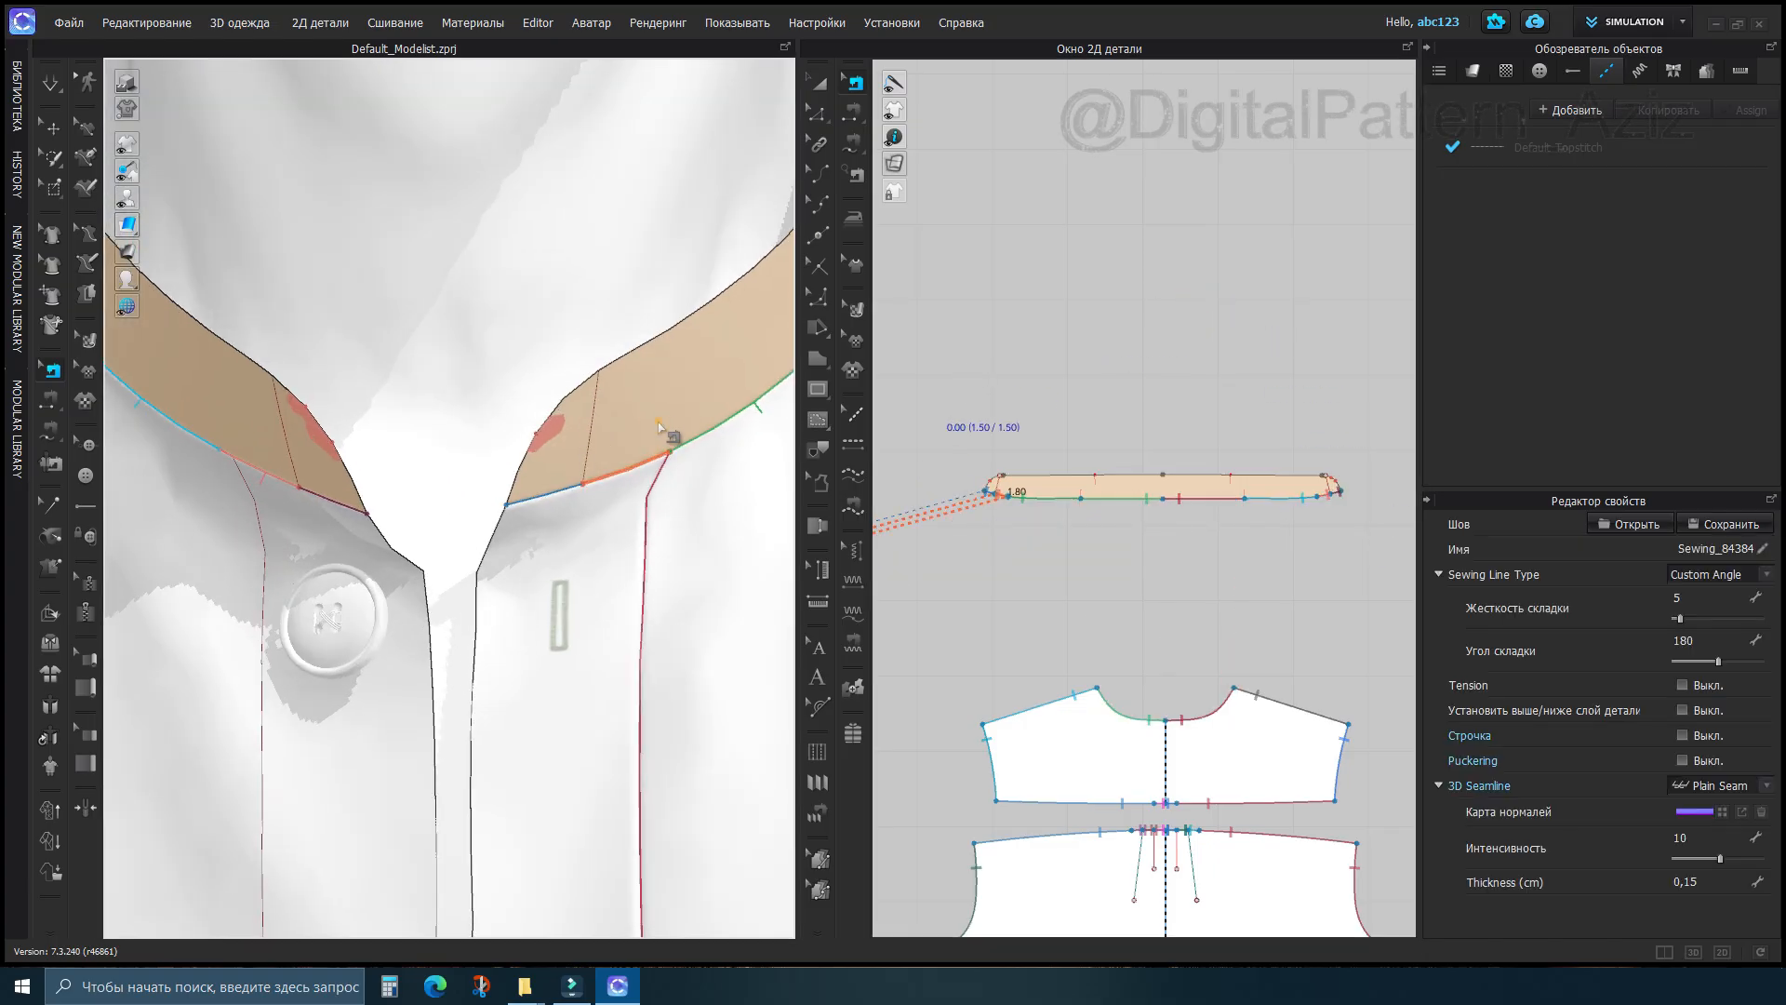
pyautogui.rightClick(660, 430)
# Apply Solidify to the collar stand pattern
pyautogui.click(53, 128)
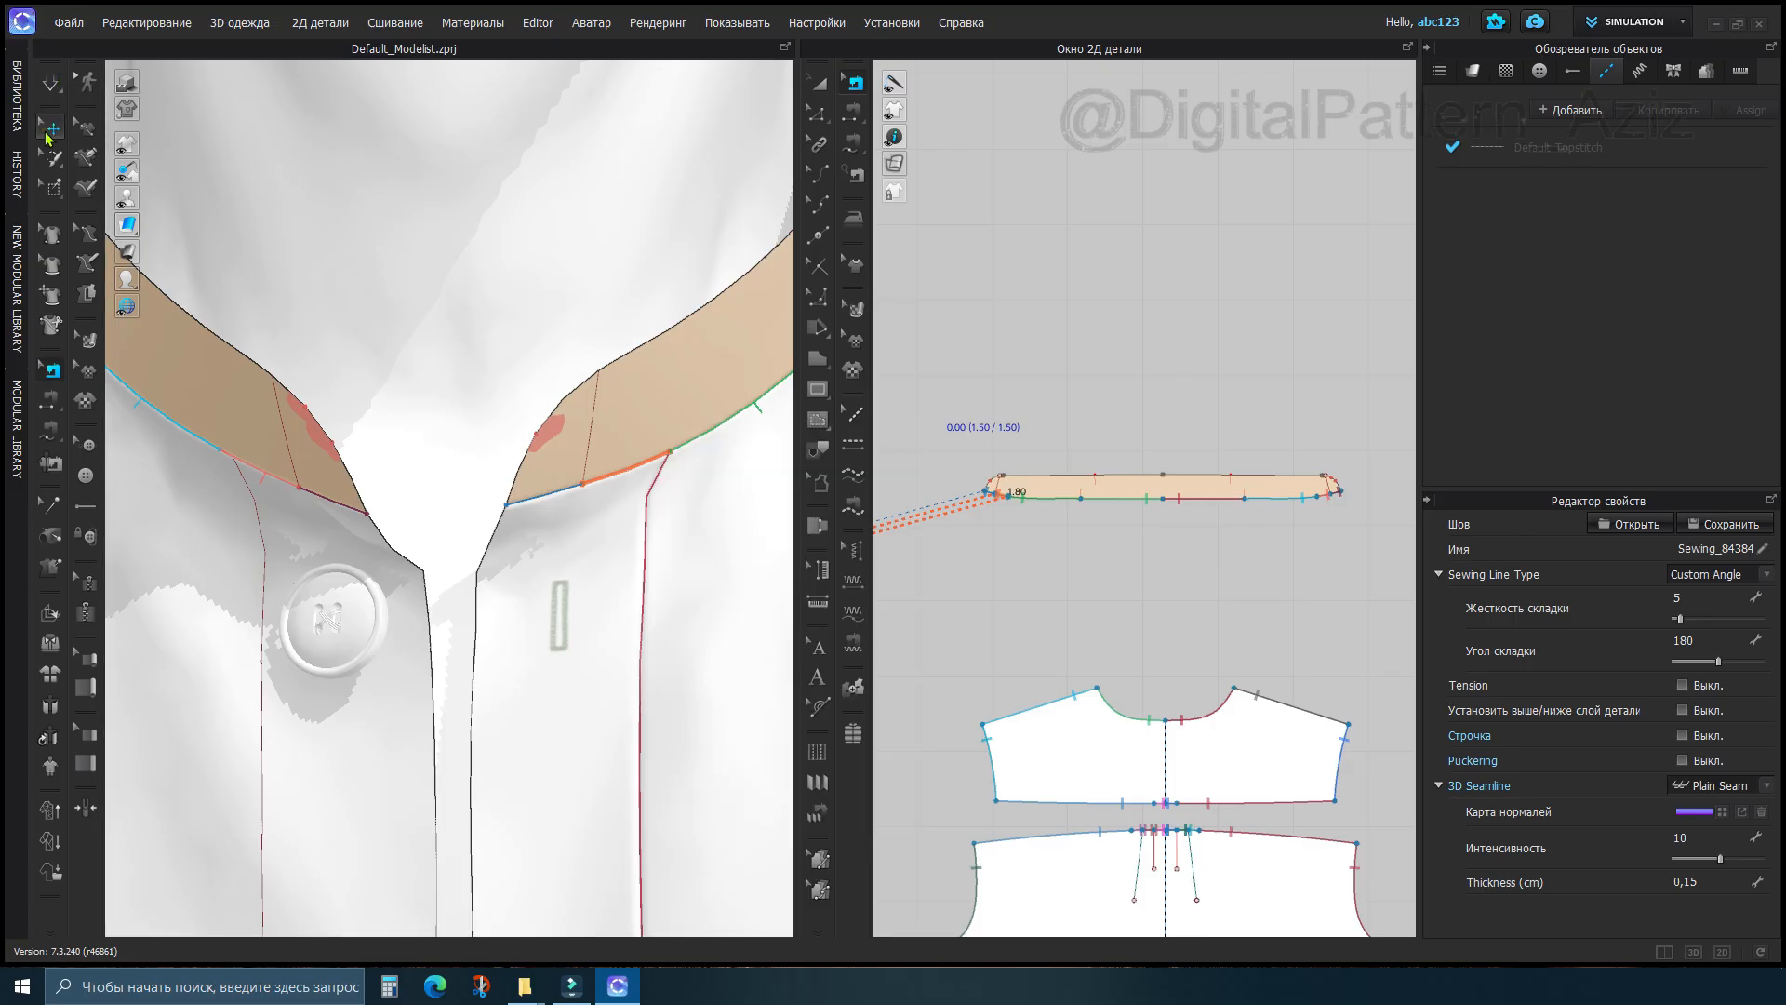
pyautogui.scroll(-4, 446, 465)
pyautogui.click(503, 493)
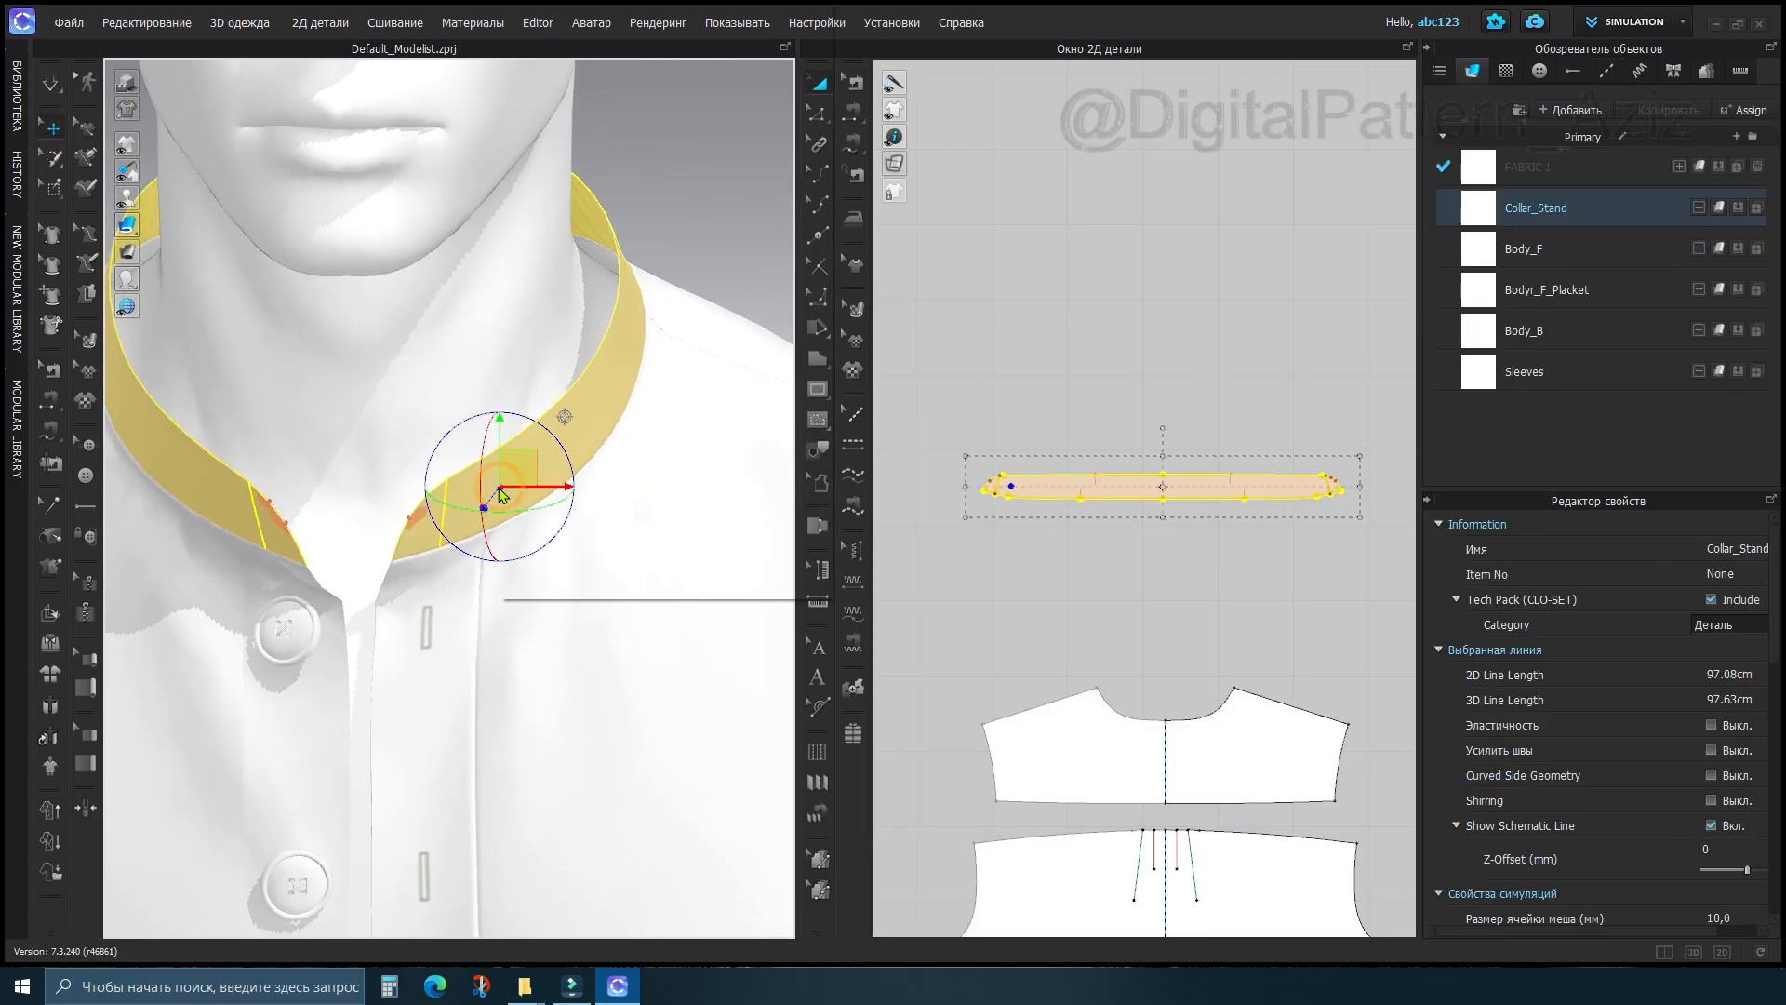
pyautogui.rightClick(500, 495)
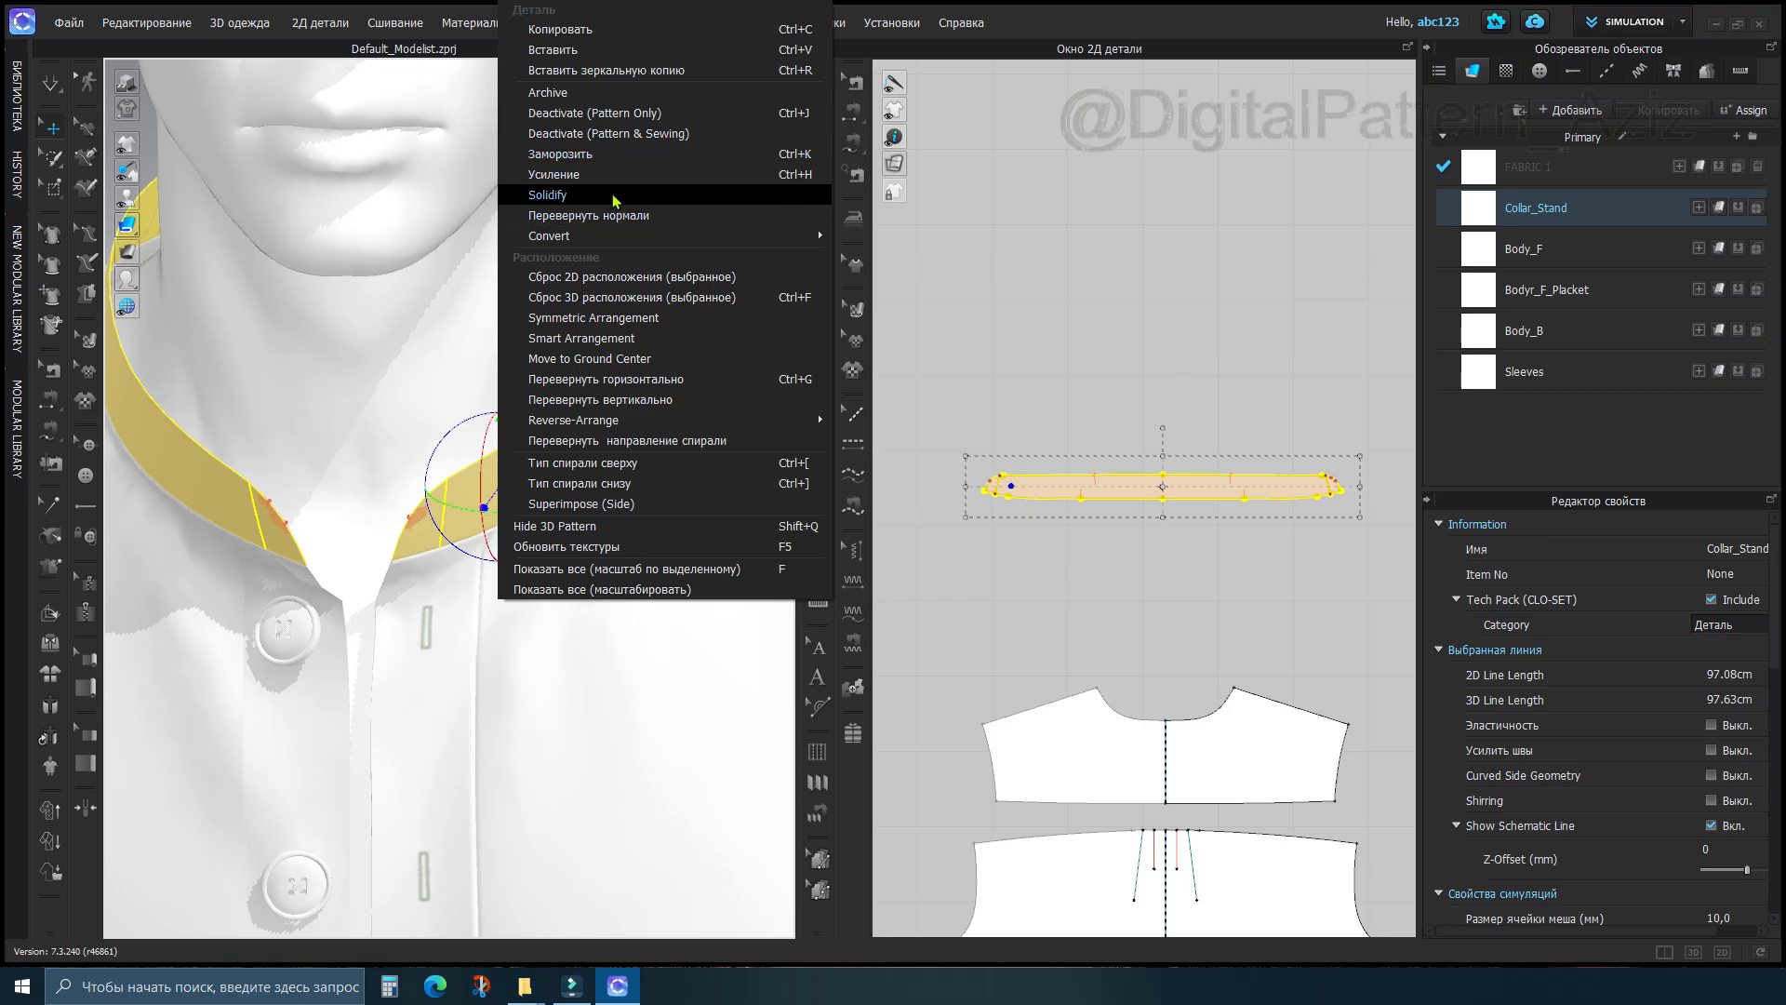
pyautogui.click(613, 197)
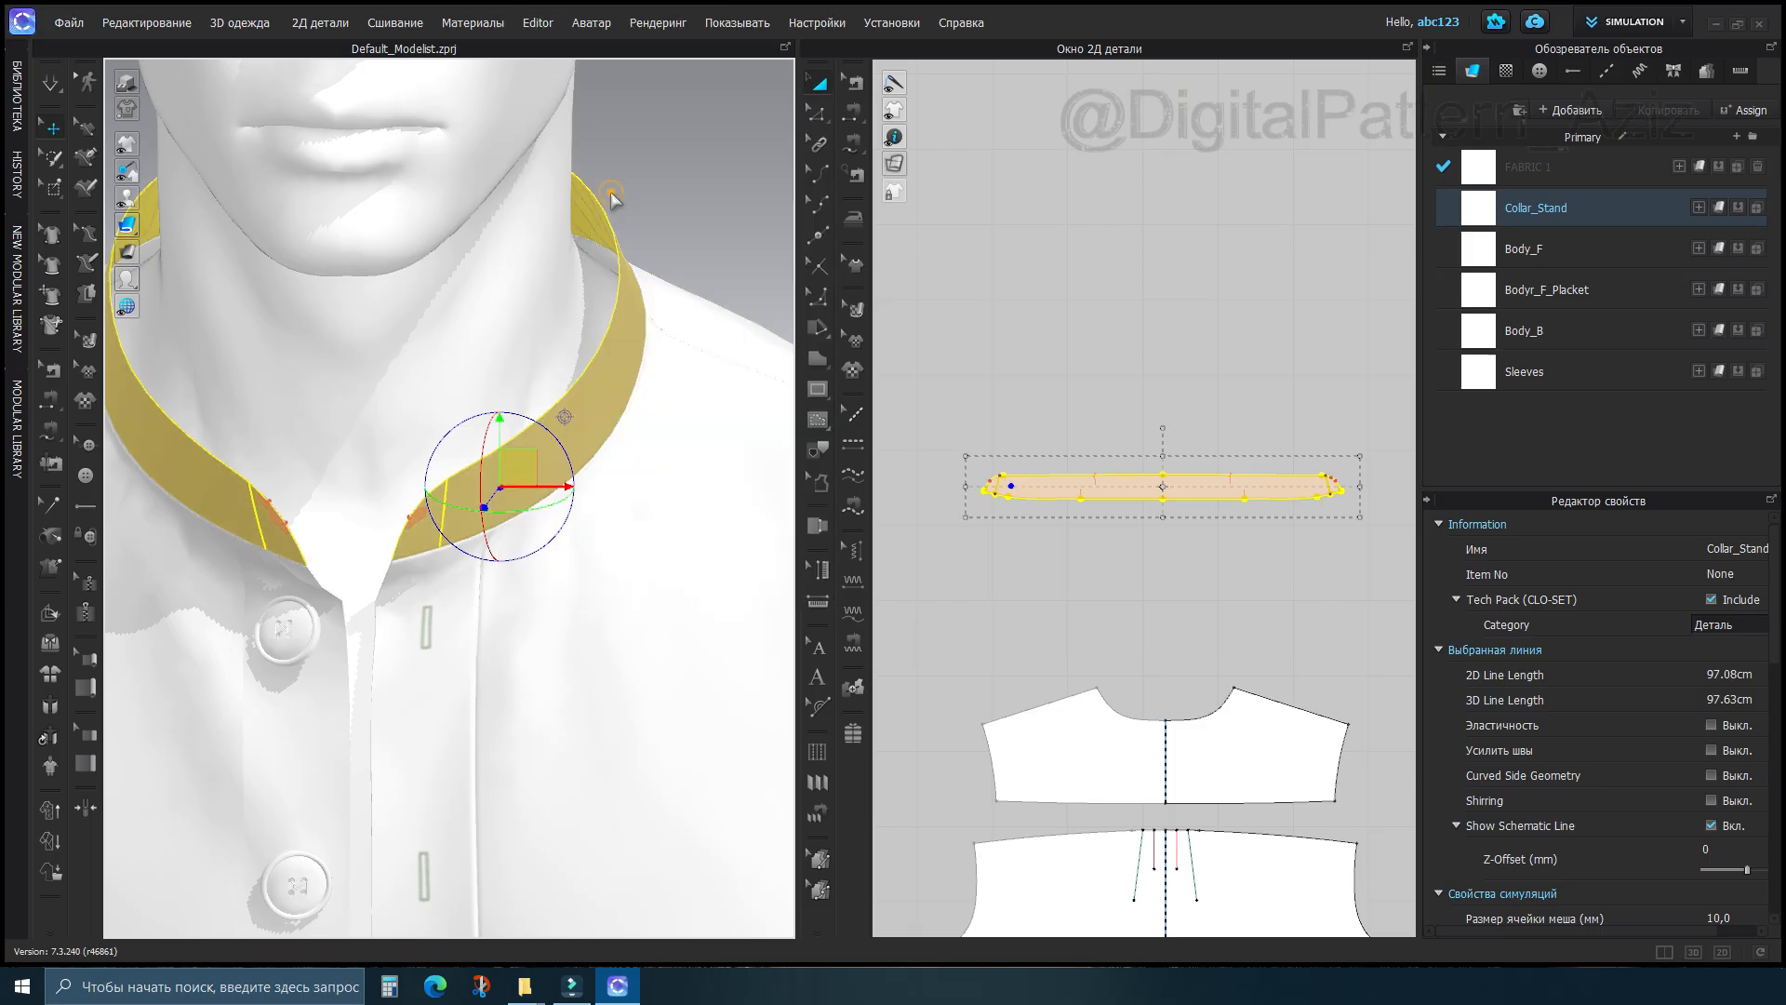
pyautogui.click(698, 192)
# Try simulating the solidified collar stand while pulling its buttonhole-side front end across the opening
pyautogui.moveTo(539, 491); pyautogui.dragTo(549, 381, button='right')
pyautogui.scroll(2, 549, 381)
pyautogui.moveTo(526, 387); pyautogui.dragTo(570, 389)
pyautogui.click(533, 381)
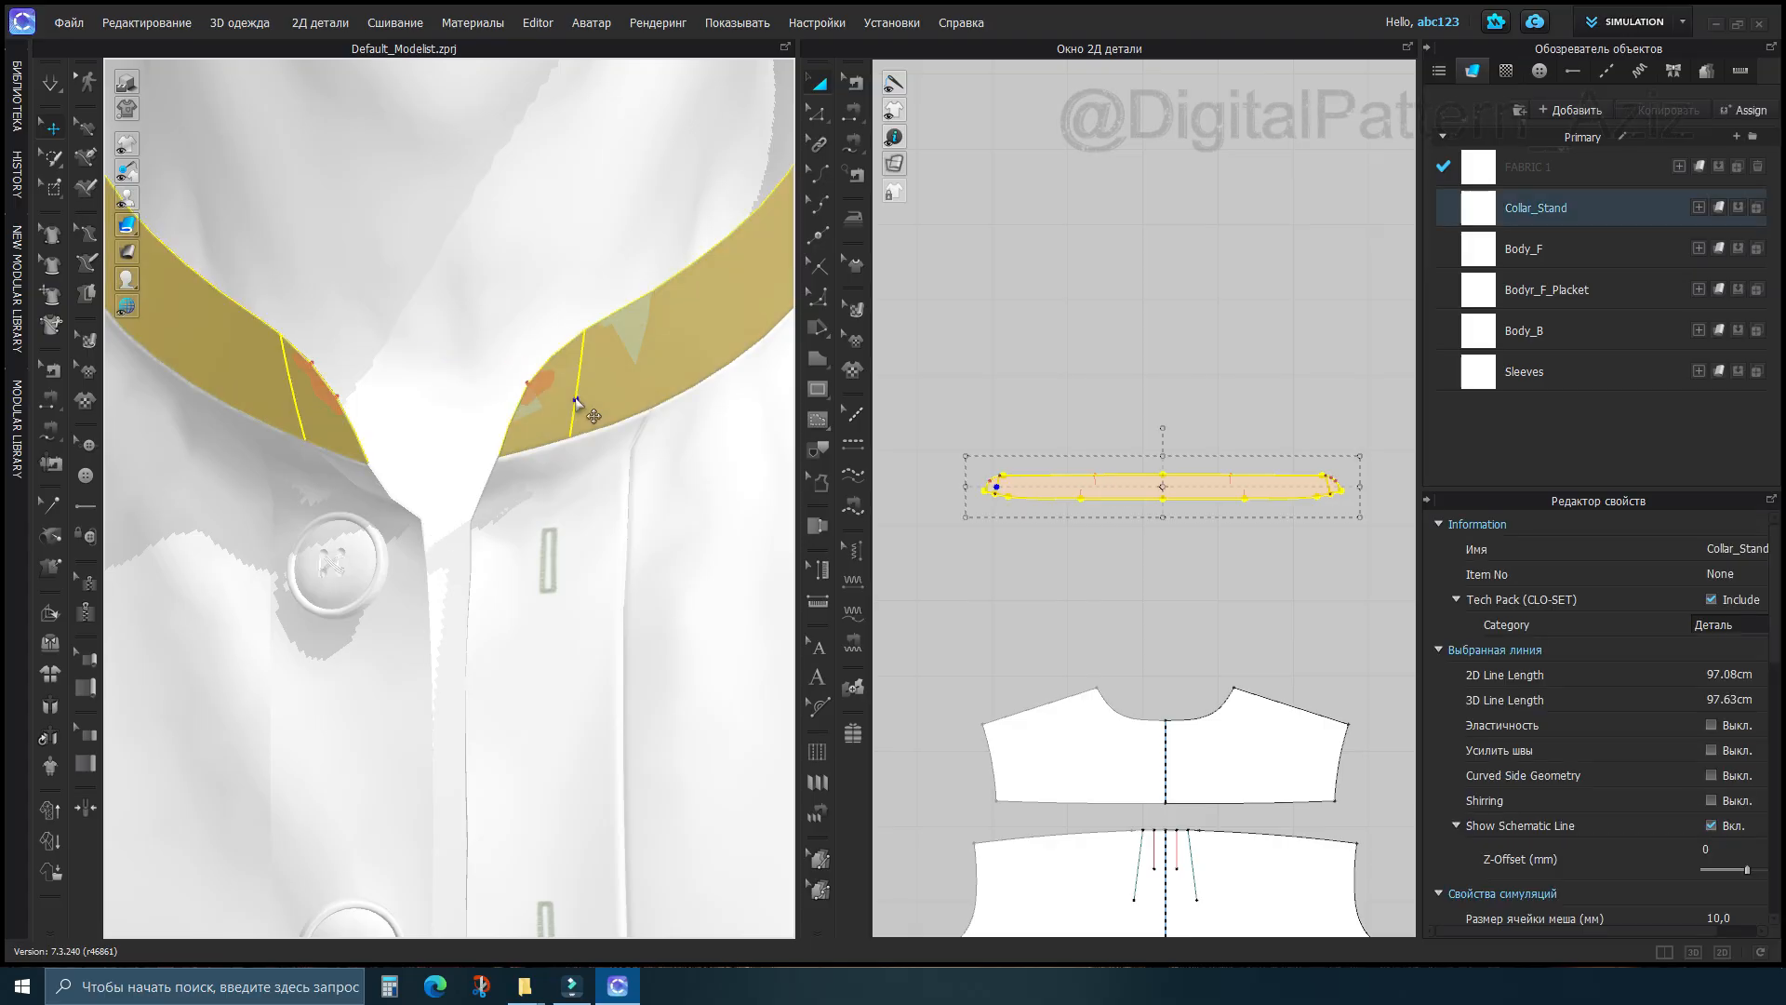
pyautogui.click(62, 87)
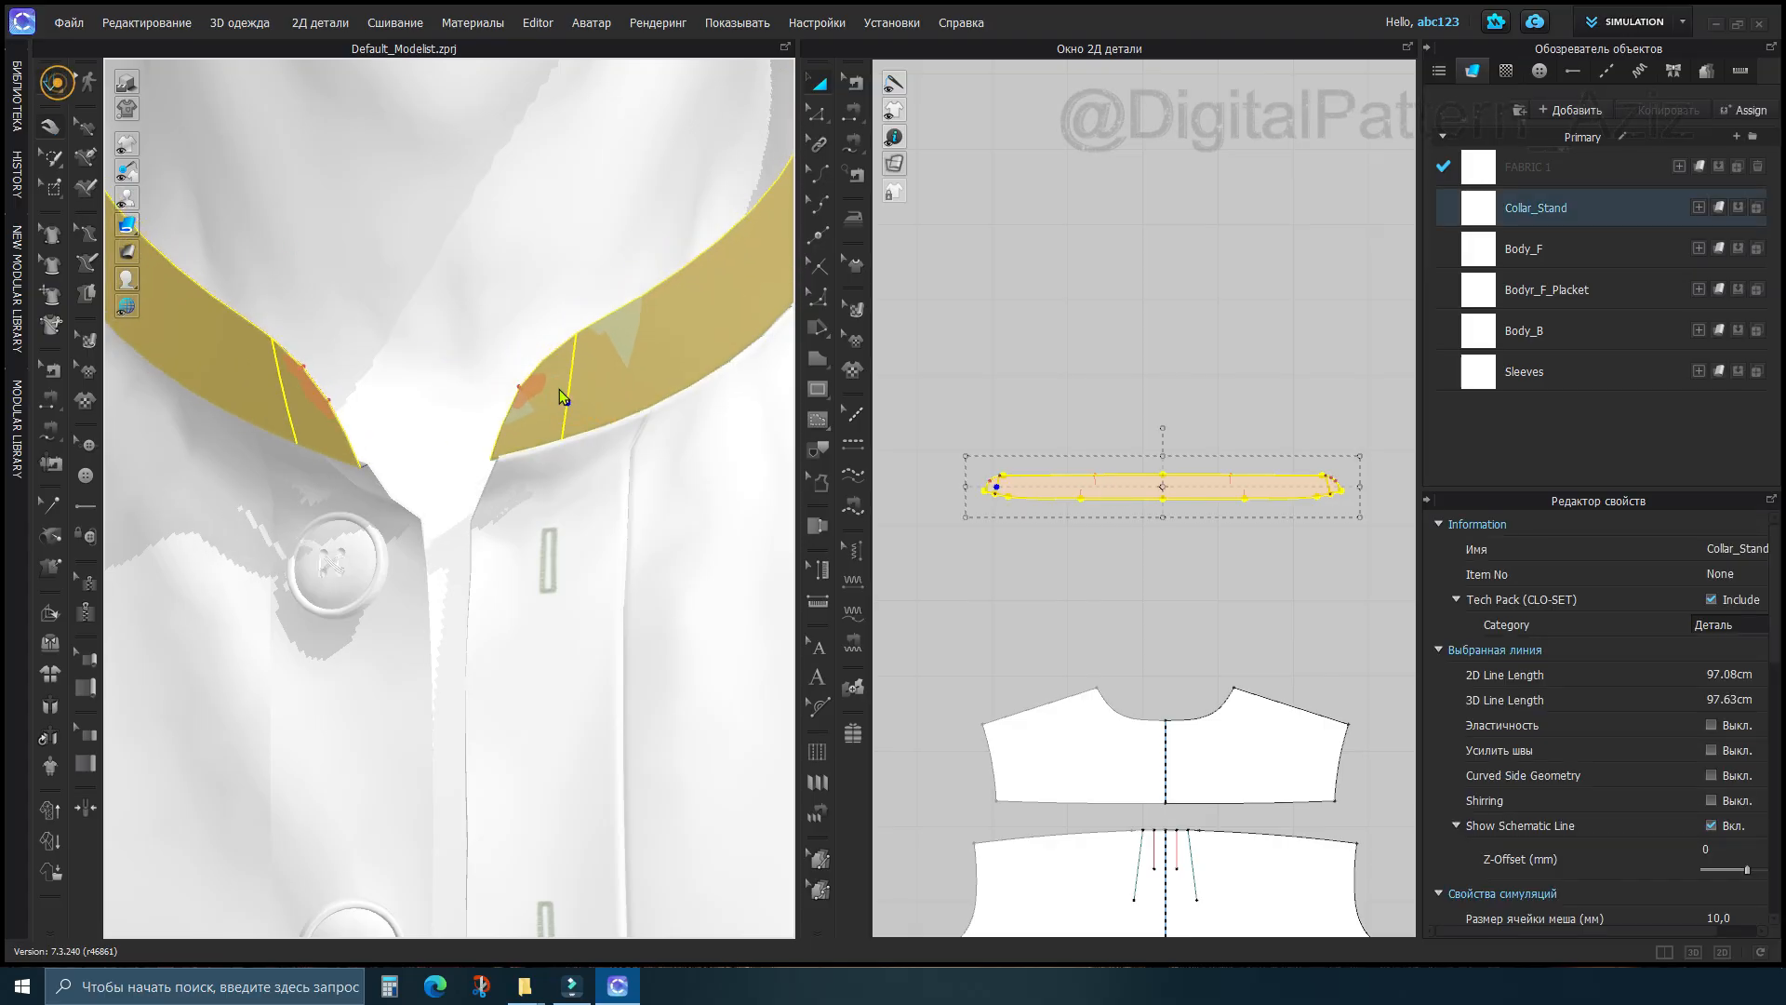
pyautogui.moveTo(525, 396); pyautogui.dragTo(374, 352)
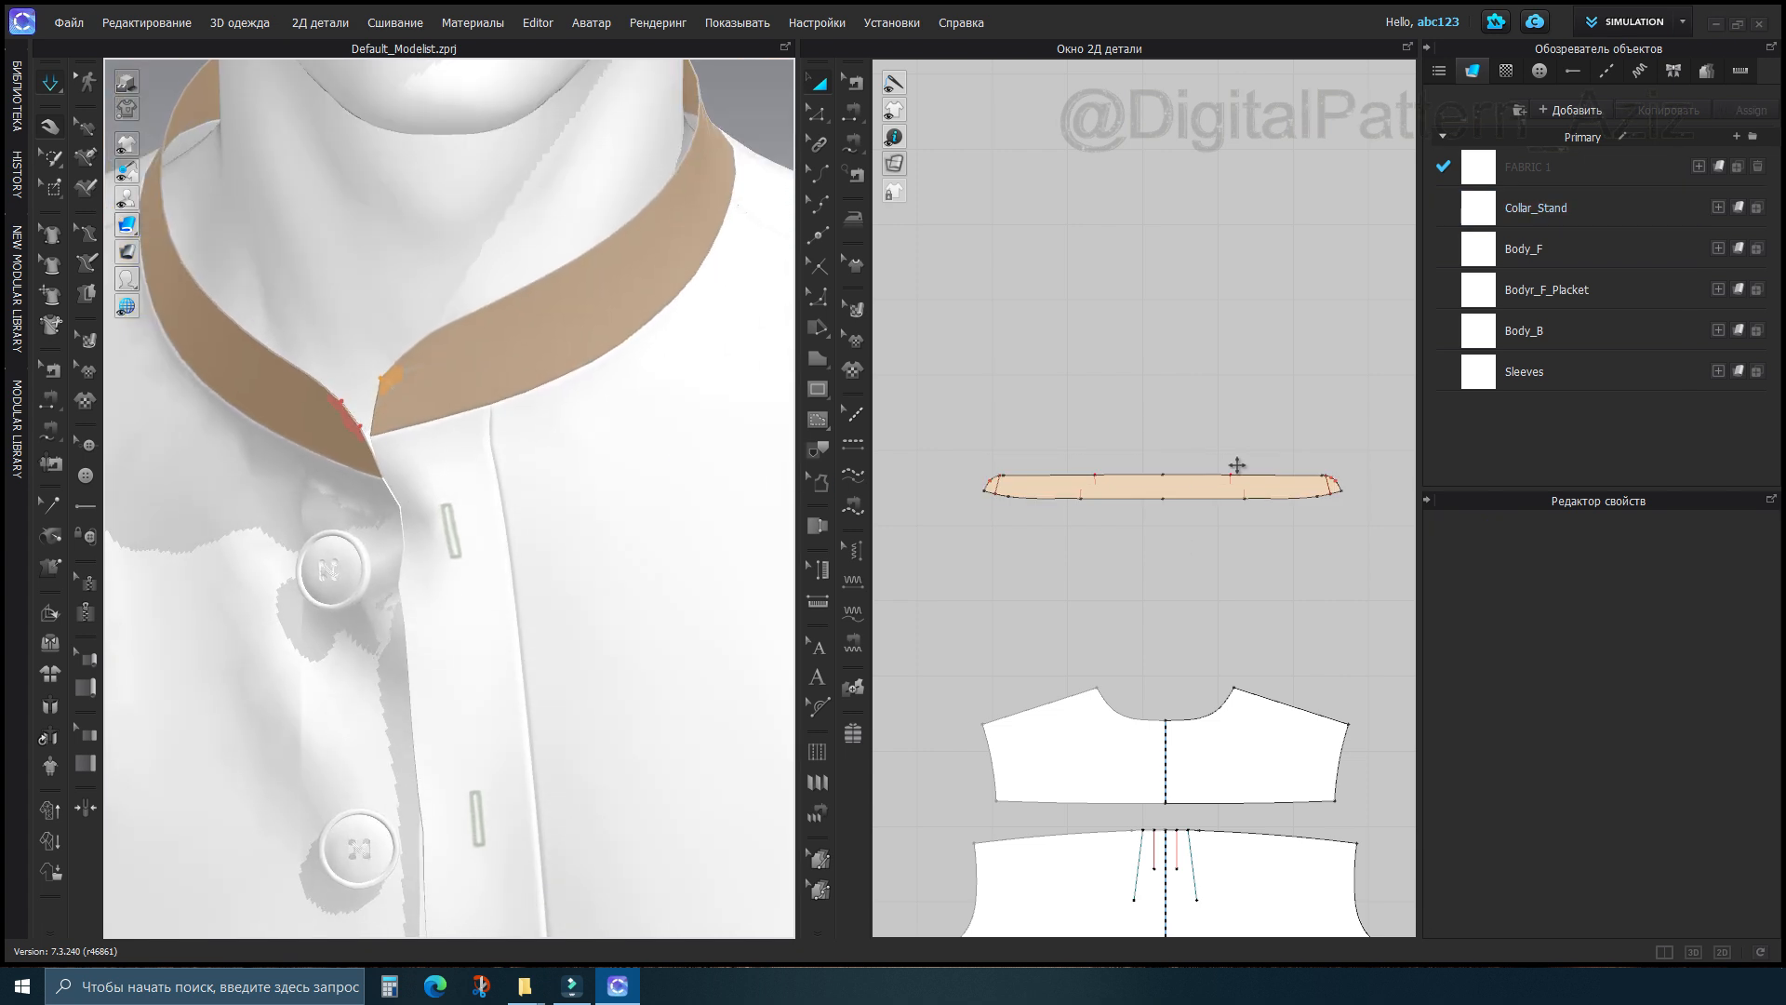
pyautogui.moveTo(658, 410)
pyautogui.mouseDown()
pyautogui.moveTo(618, 410)
pyautogui.moveTo(638, 438)
pyautogui.moveTo(651, 428)
pyautogui.mouseUp()
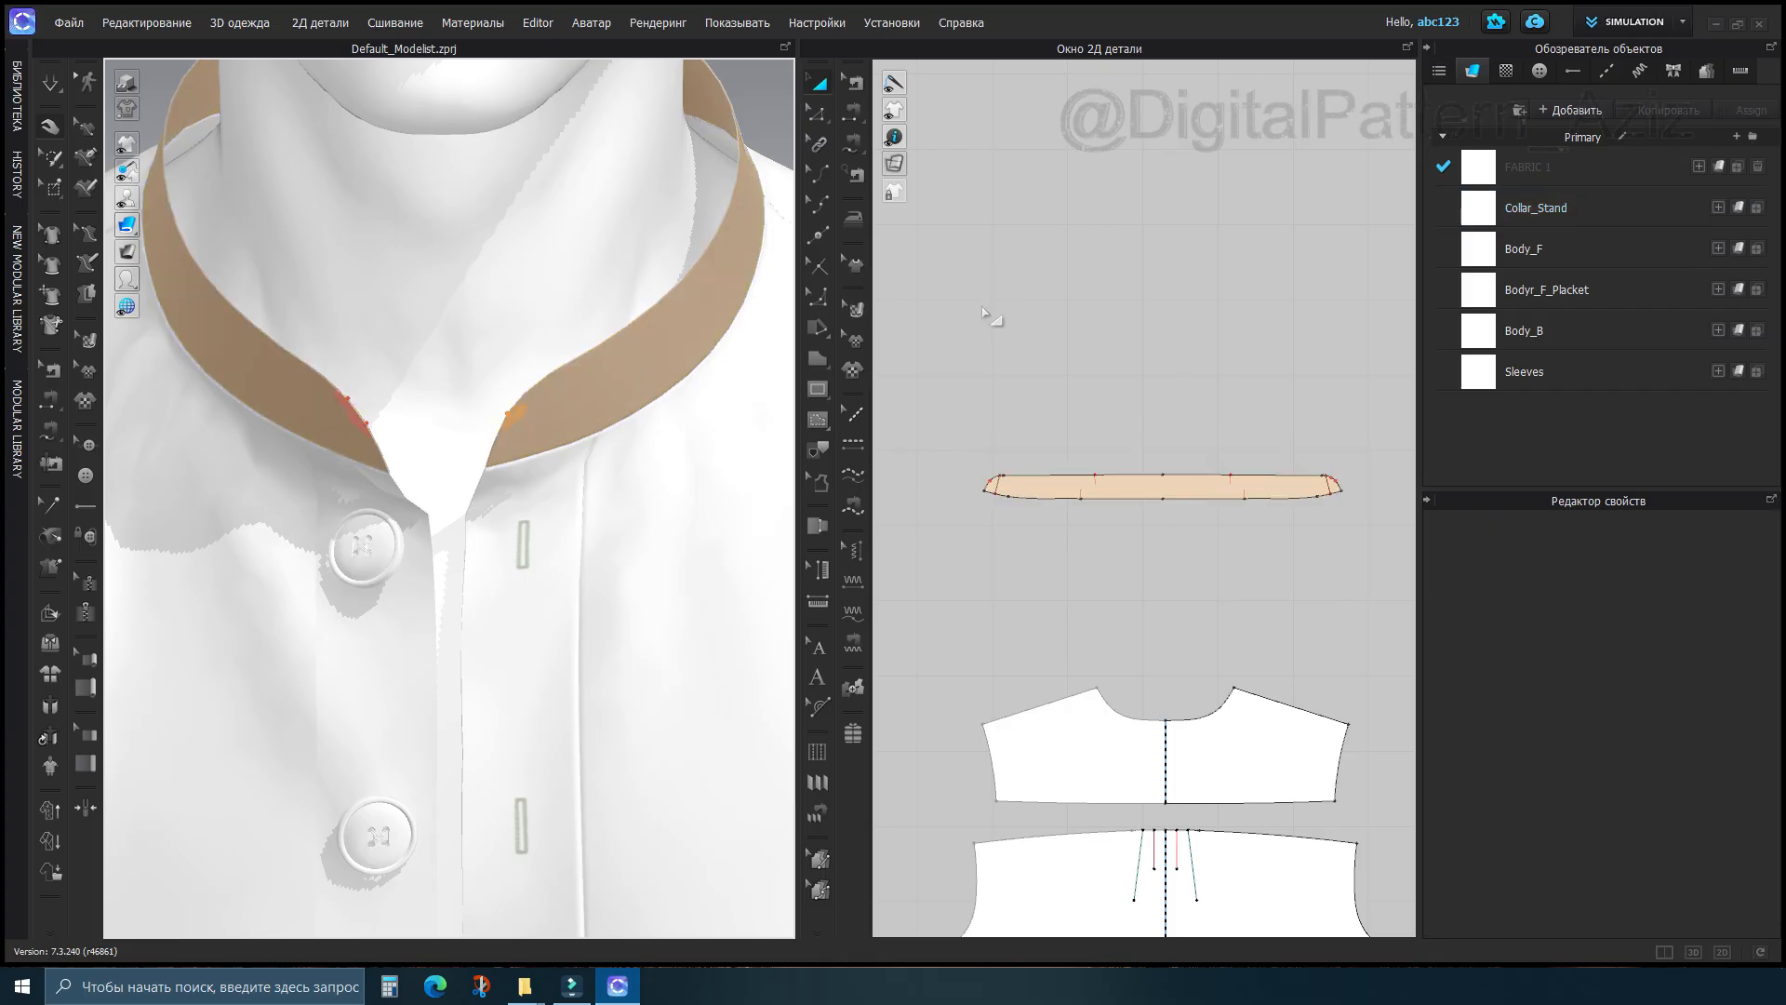
# Turn off Solidify on the collar stand and restart the simulation
pyautogui.click(512, 415)
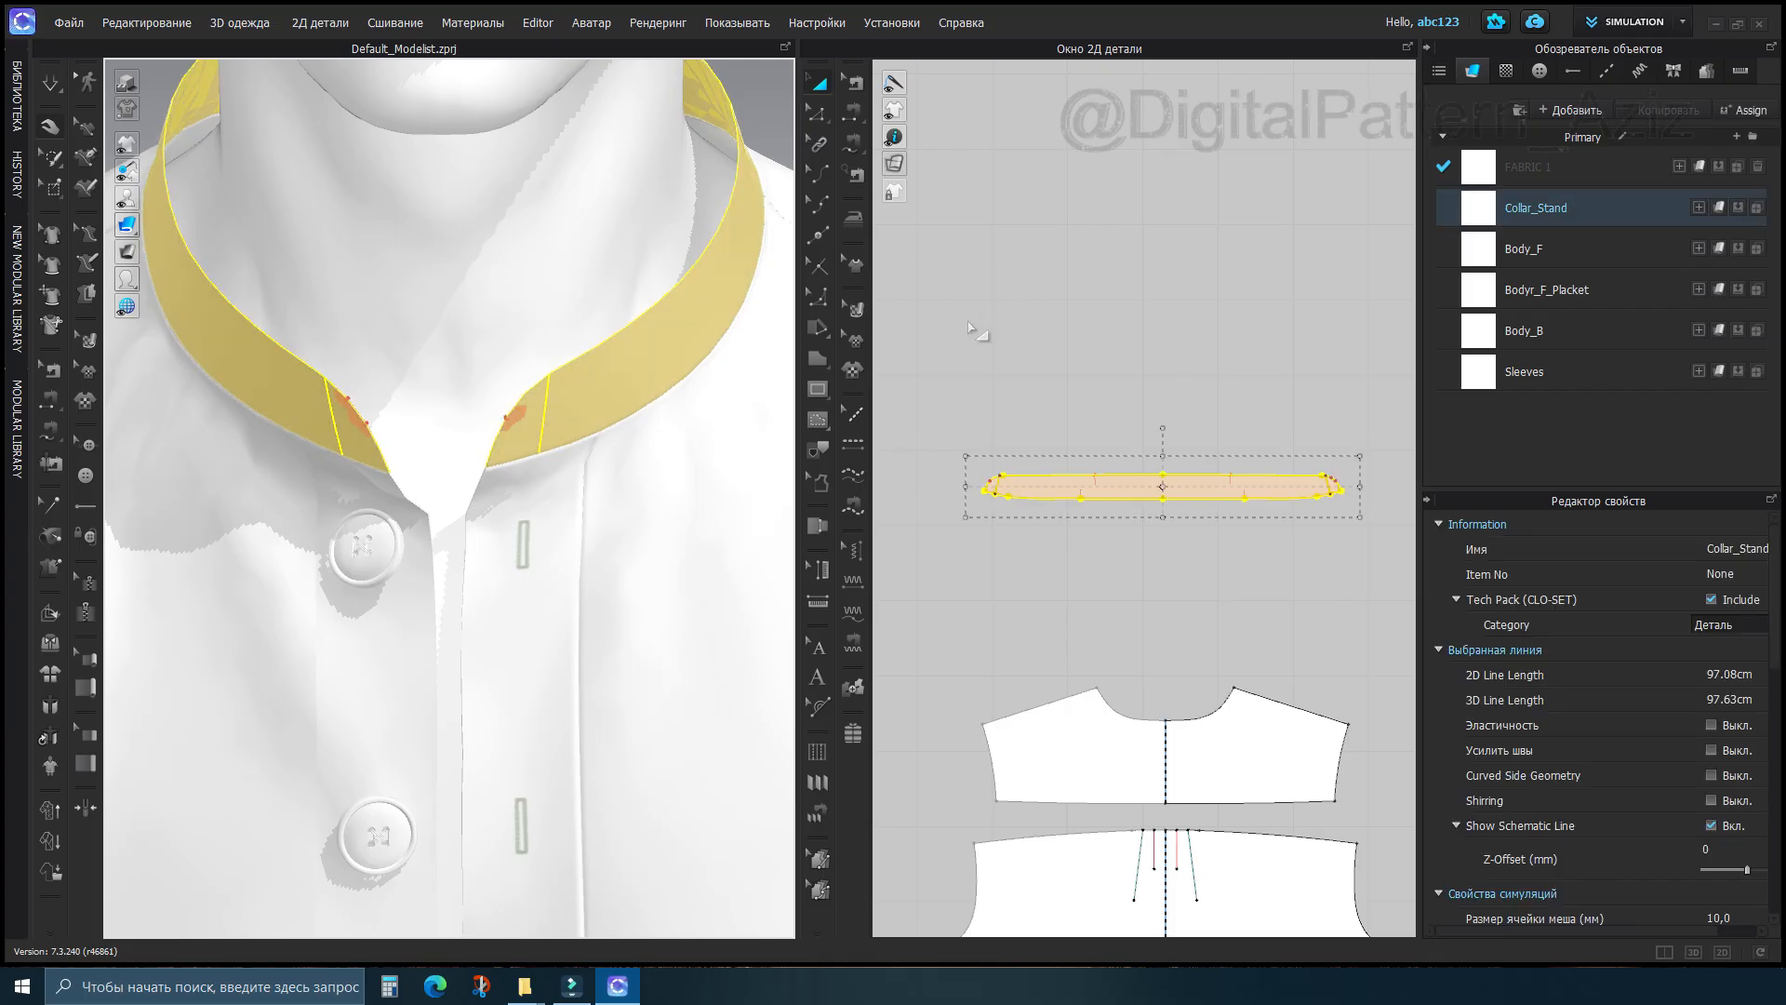
pyautogui.click(965, 326)
pyautogui.click(600, 398)
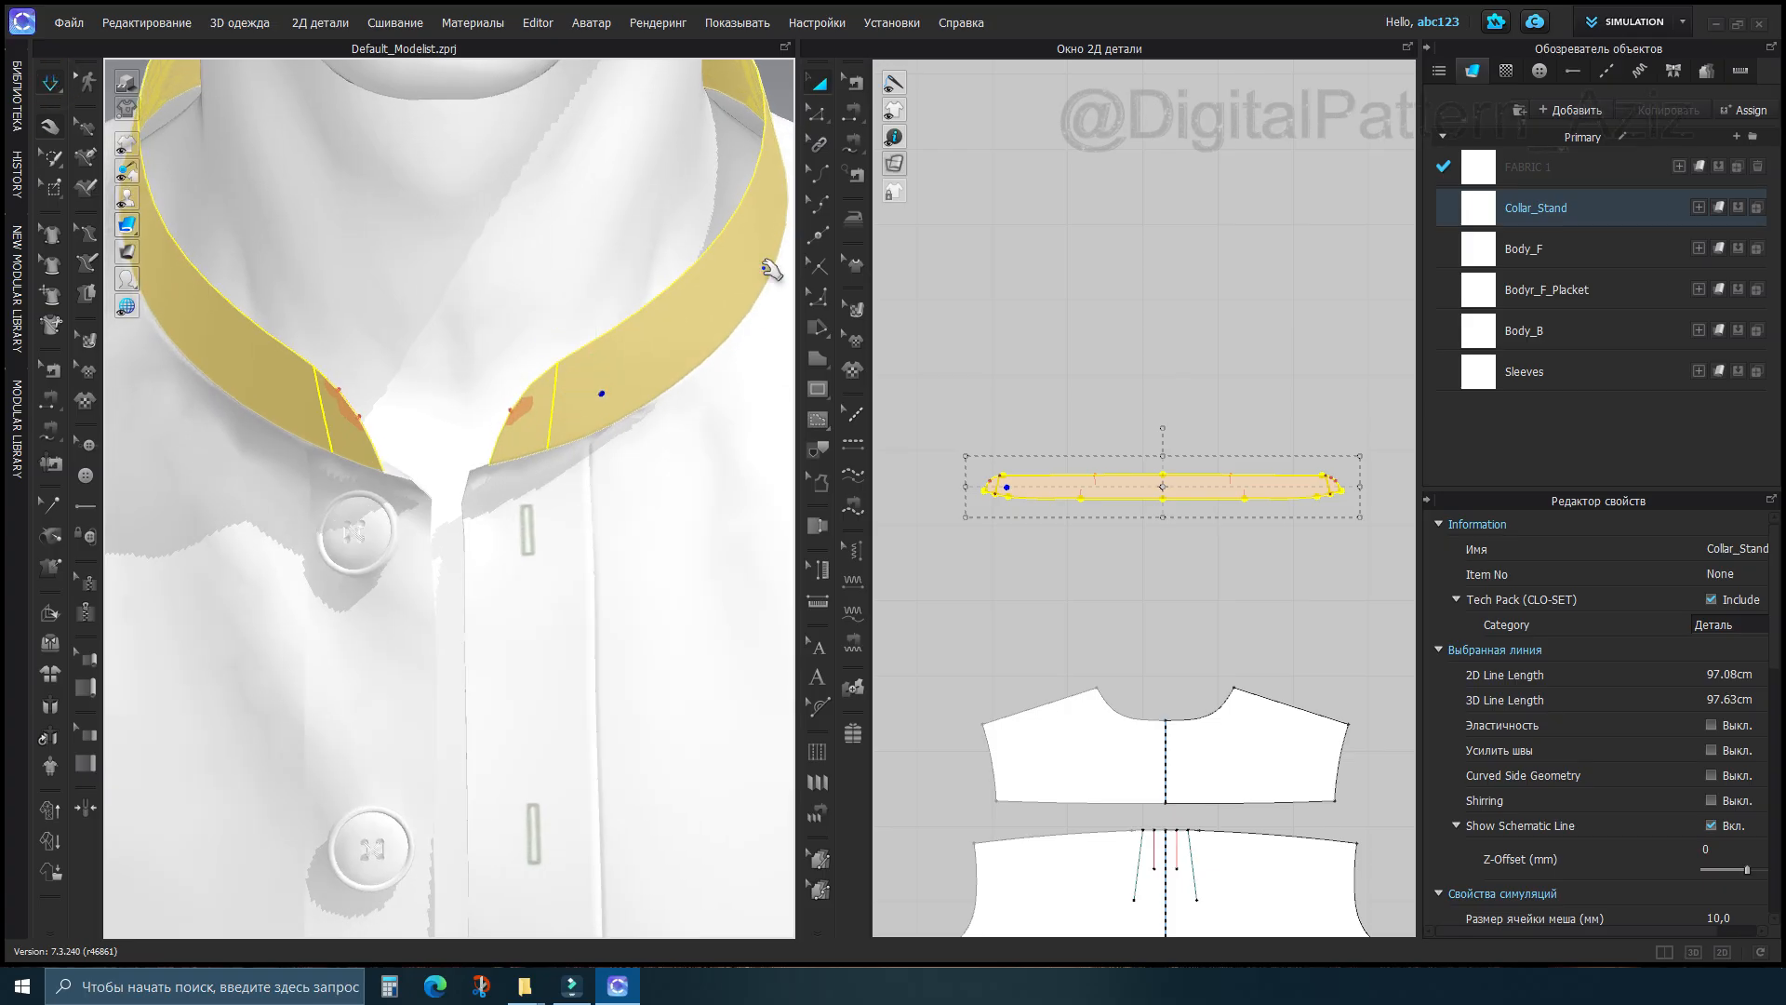
pyautogui.click(1019, 253)
# Pull both pinned front ends of the collar stand across the opening, with the buttonhole-side end on the outside
pyautogui.scroll(3, 533, 402)
pyautogui.moveTo(517, 393); pyautogui.dragTo(427, 360)
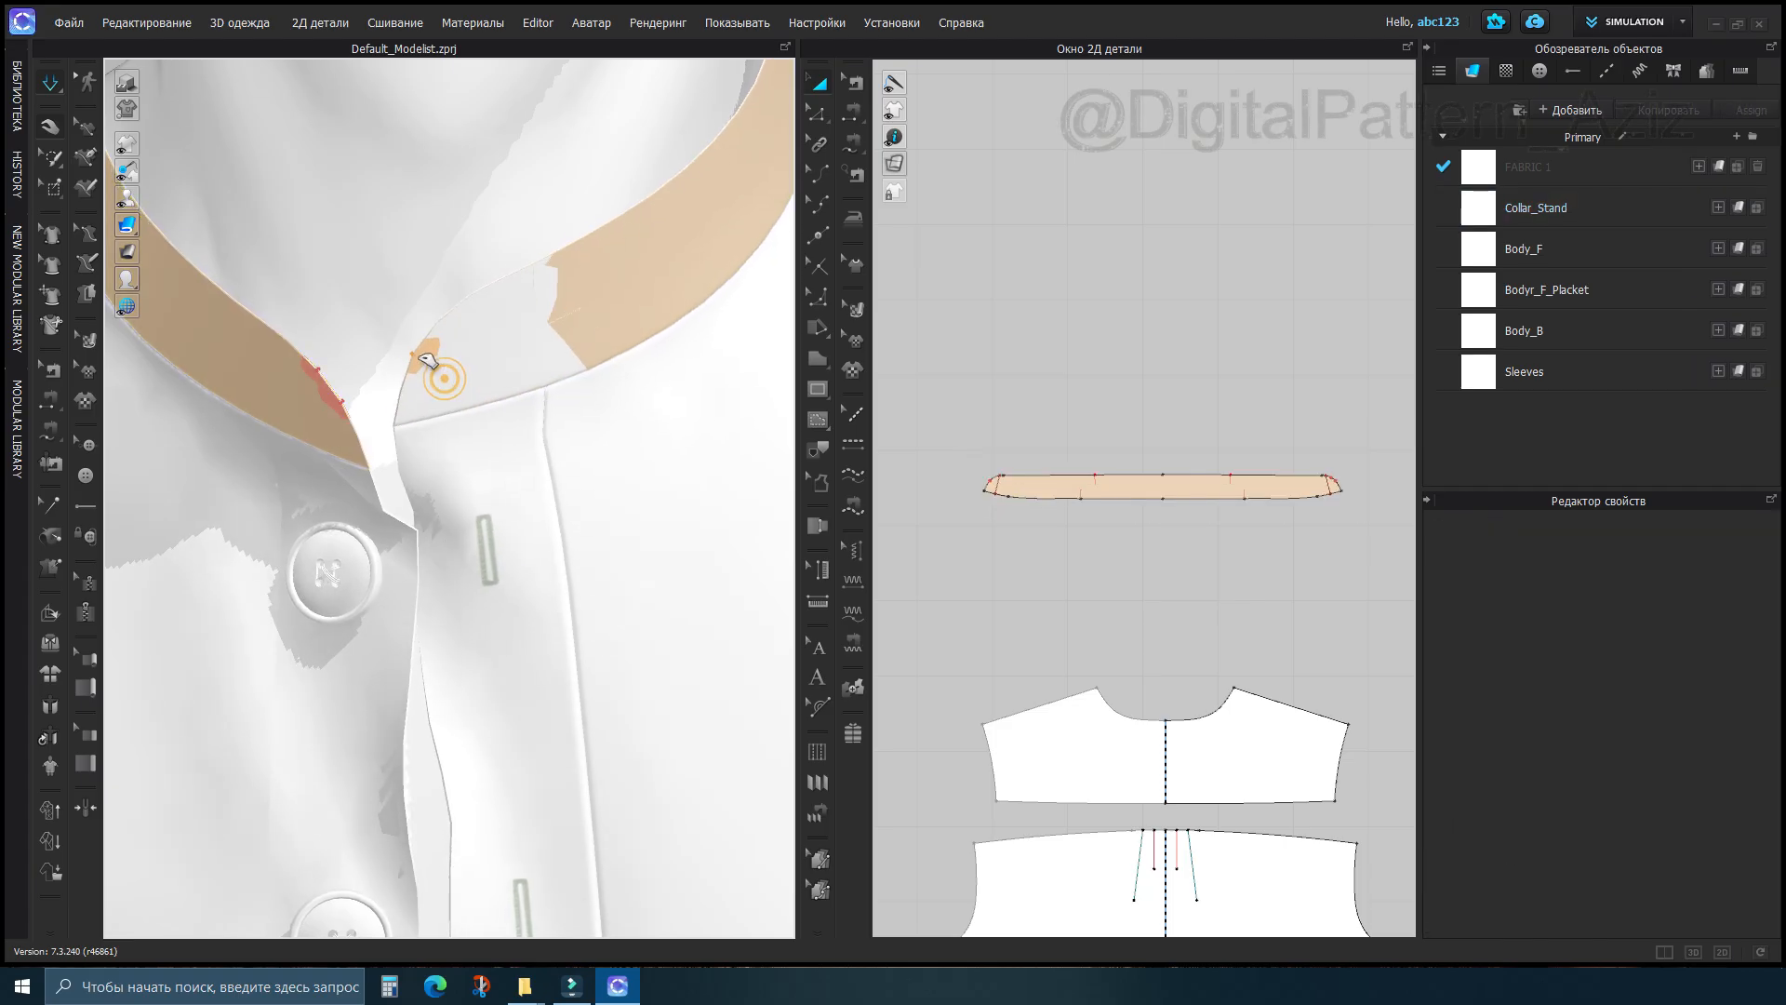
pyautogui.scroll(-2, 574, 495)
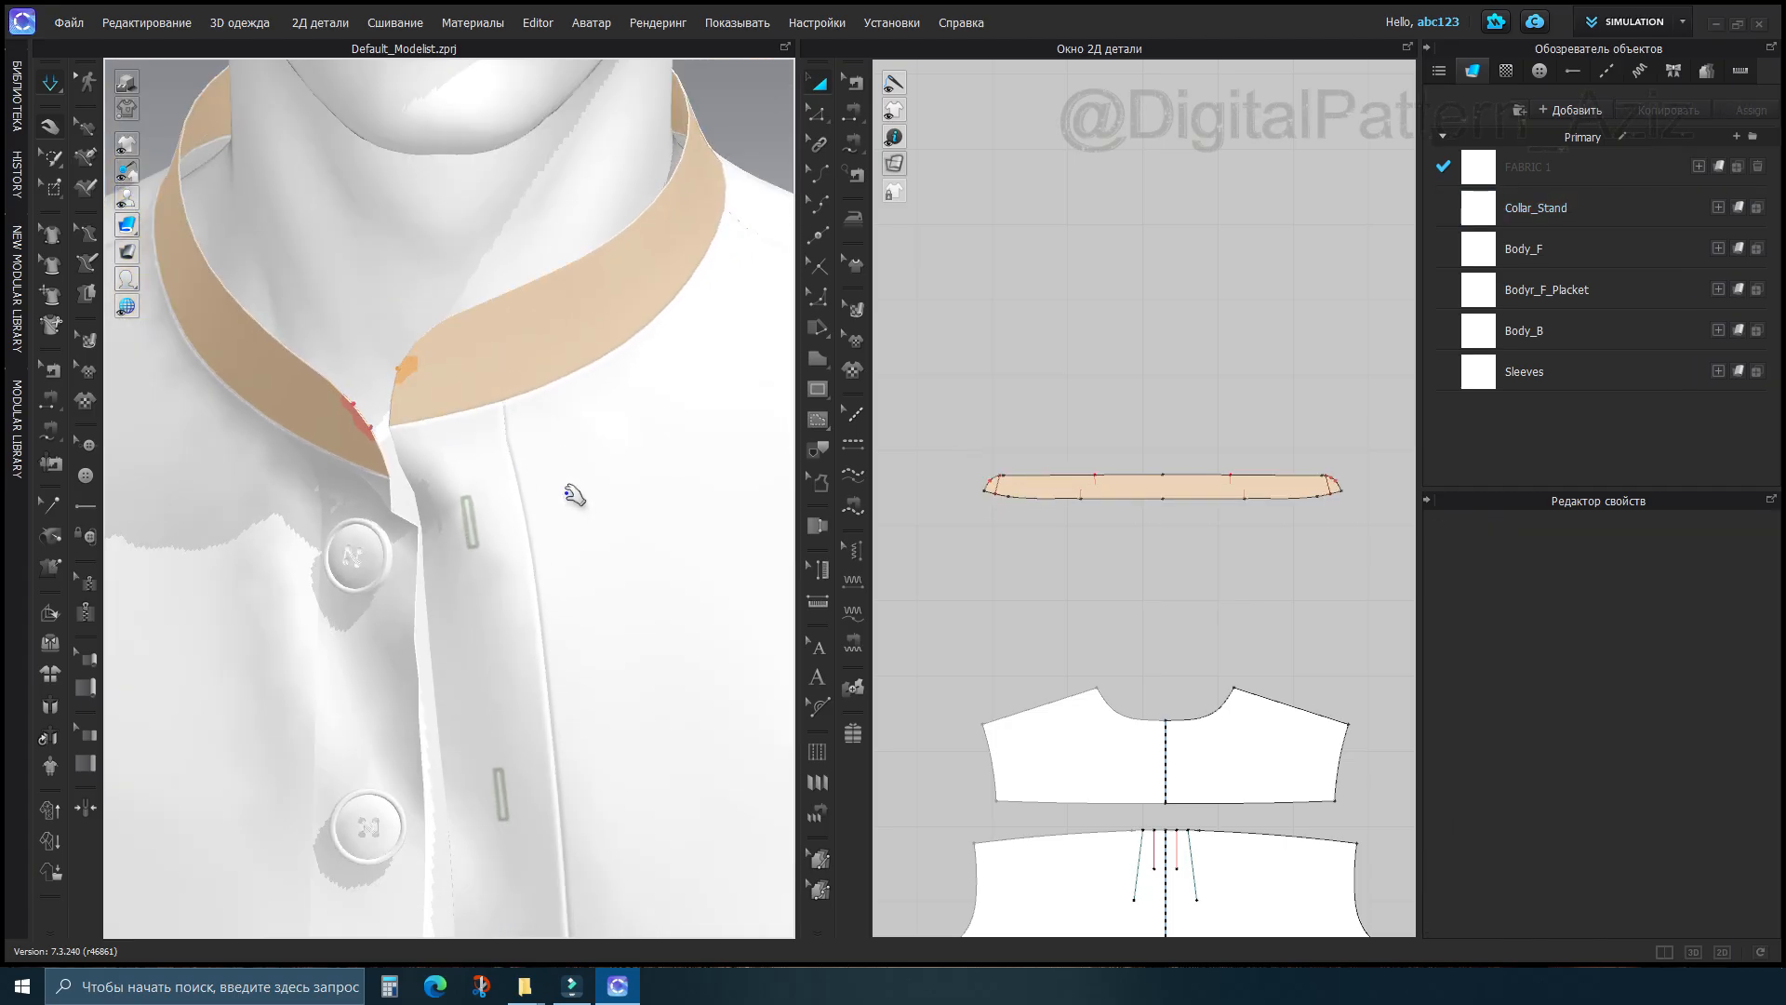
pyautogui.moveTo(574, 495); pyautogui.dragTo(678, 582, button='middle')
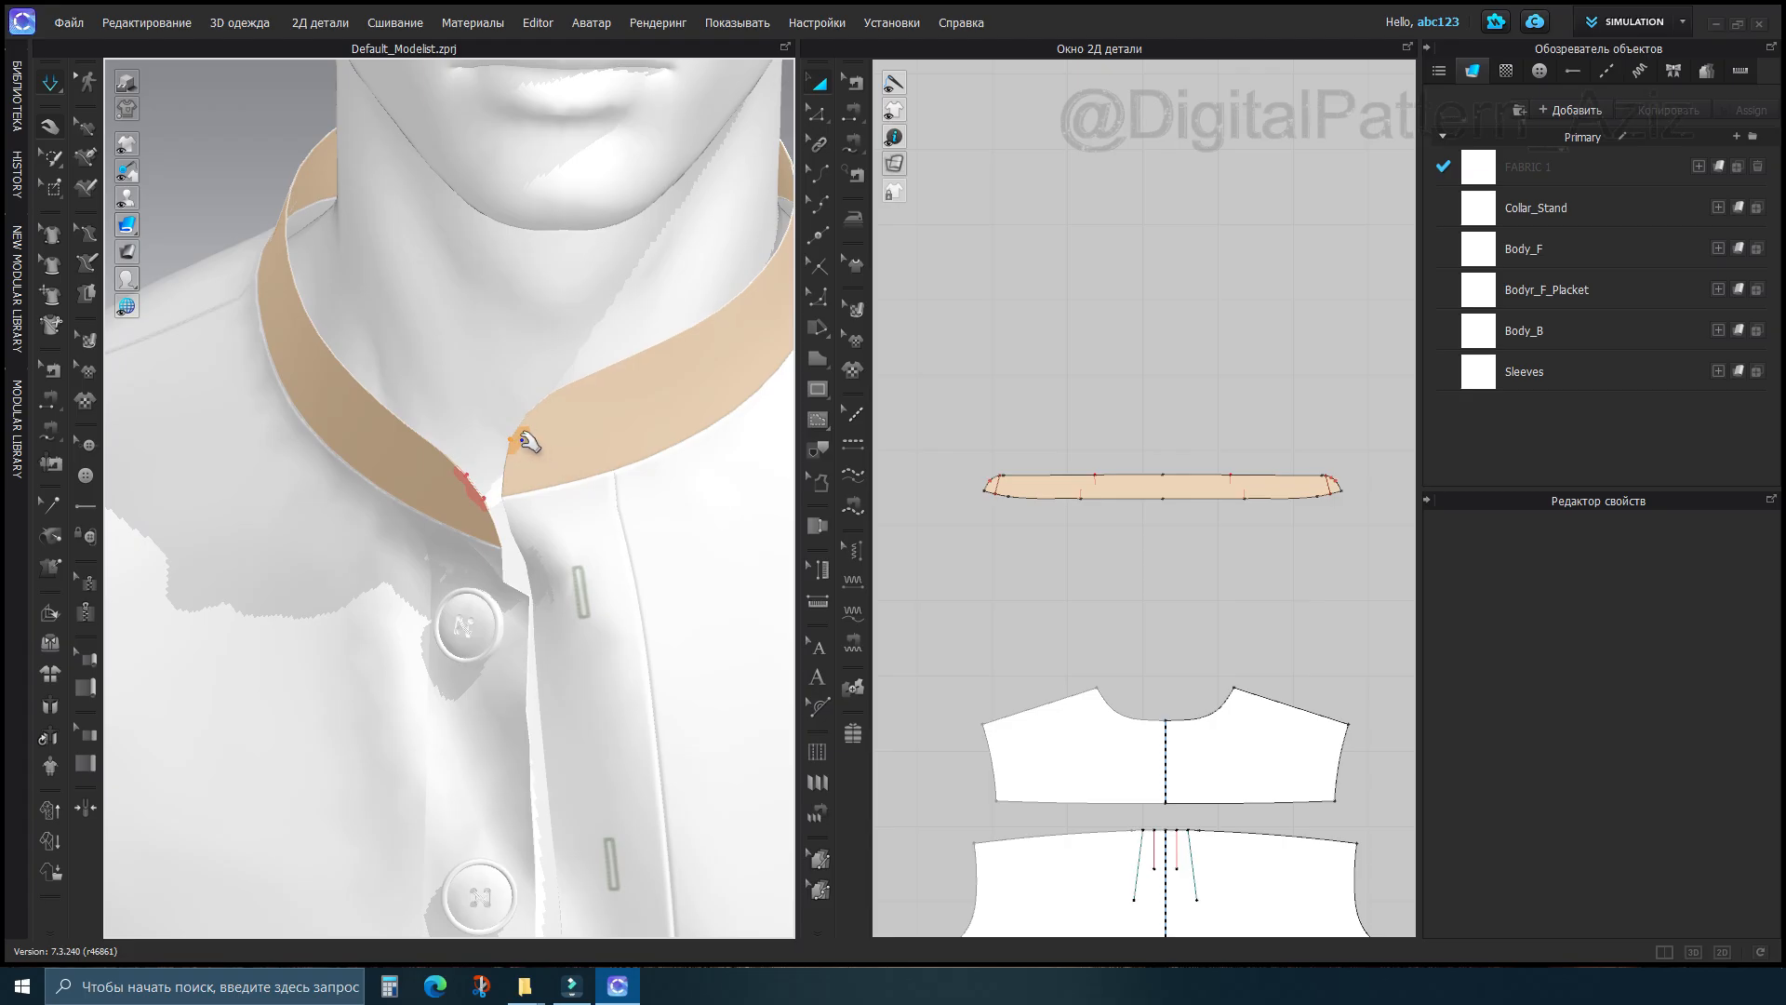
pyautogui.moveTo(527, 441); pyautogui.dragTo(710, 458)
pyautogui.moveTo(474, 483); pyautogui.dragTo(588, 415)
pyautogui.moveTo(693, 485); pyautogui.dragTo(578, 511)
# Refine the overlap from the side, pulling the buttonhole-side end over the other end to close the collar stand at centre front
pyautogui.moveTo(578, 510)
pyautogui.mouseDown(button='right')
pyautogui.moveTo(544, 553)
pyautogui.moveTo(596, 537)
pyautogui.mouseUp(button='right')
pyautogui.moveTo(674, 496); pyautogui.dragTo(468, 552, button='right')
pyautogui.moveTo(453, 556); pyautogui.dragTo(467, 533, button='middle')
pyautogui.moveTo(466, 519); pyautogui.dragTo(447, 506)
pyautogui.moveTo(447, 506); pyautogui.dragTo(670, 366, button='right')
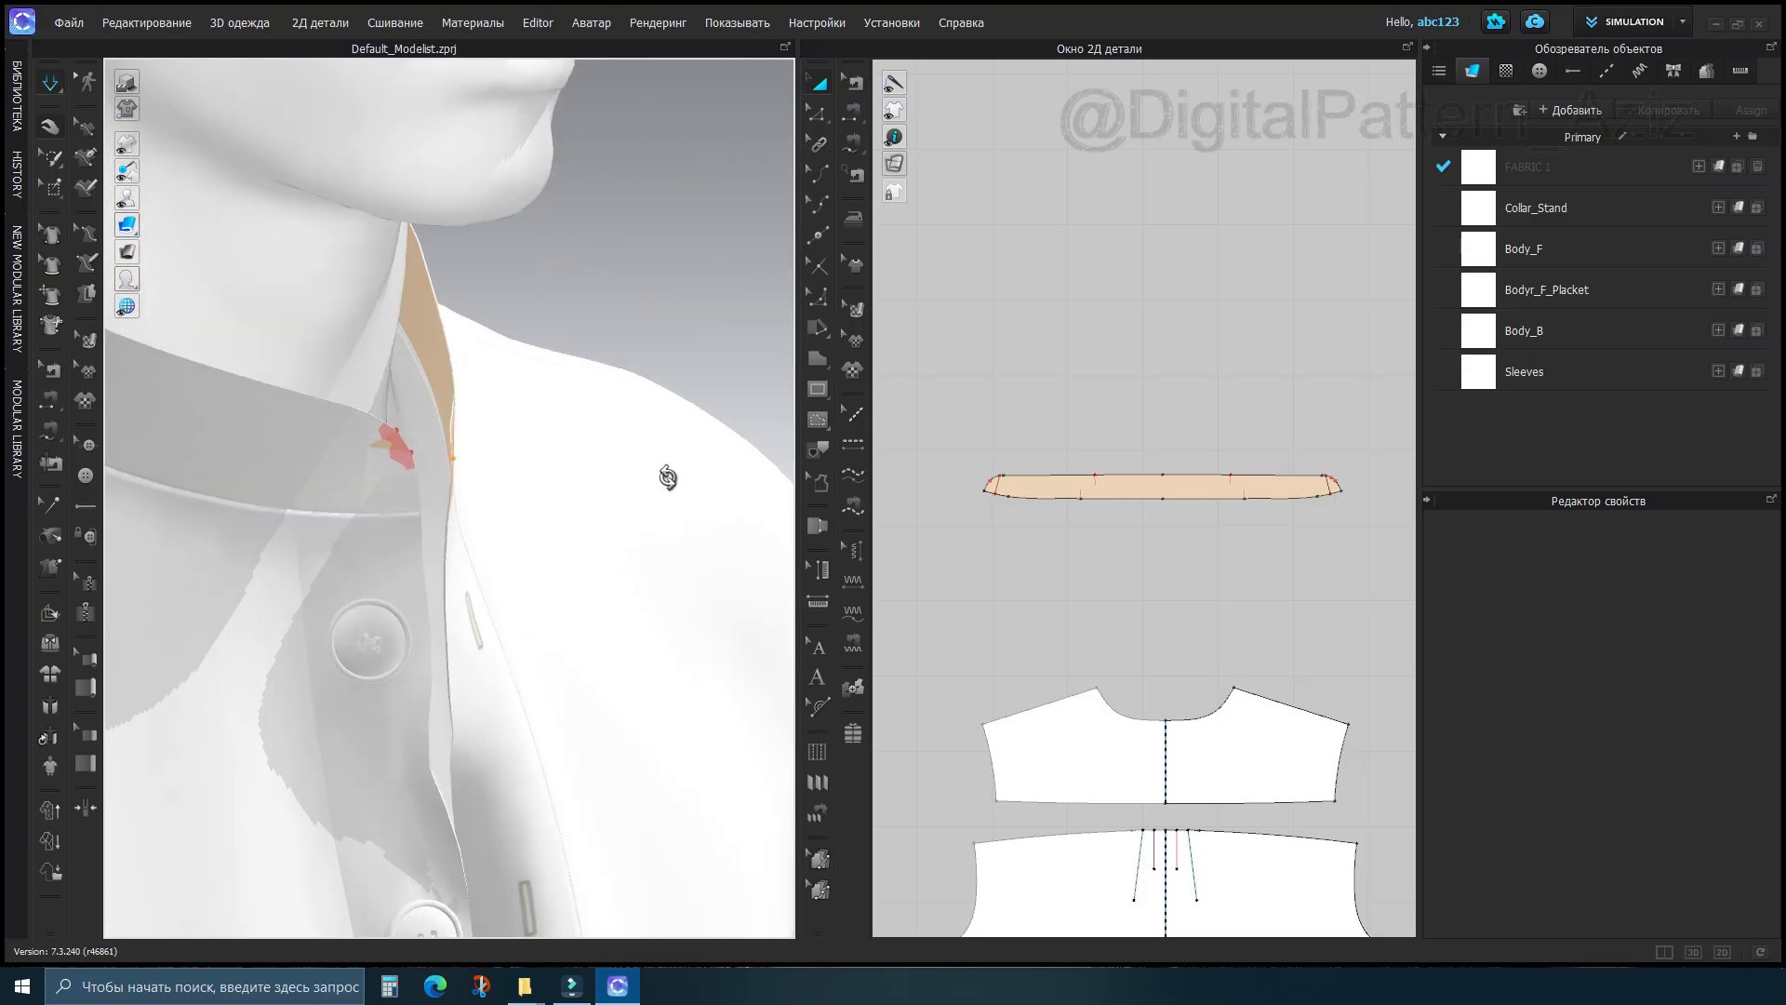
pyautogui.click(456, 458)
pyautogui.moveTo(327, 488); pyautogui.dragTo(399, 445, button='right')
pyautogui.moveTo(399, 427); pyautogui.dragTo(363, 380)
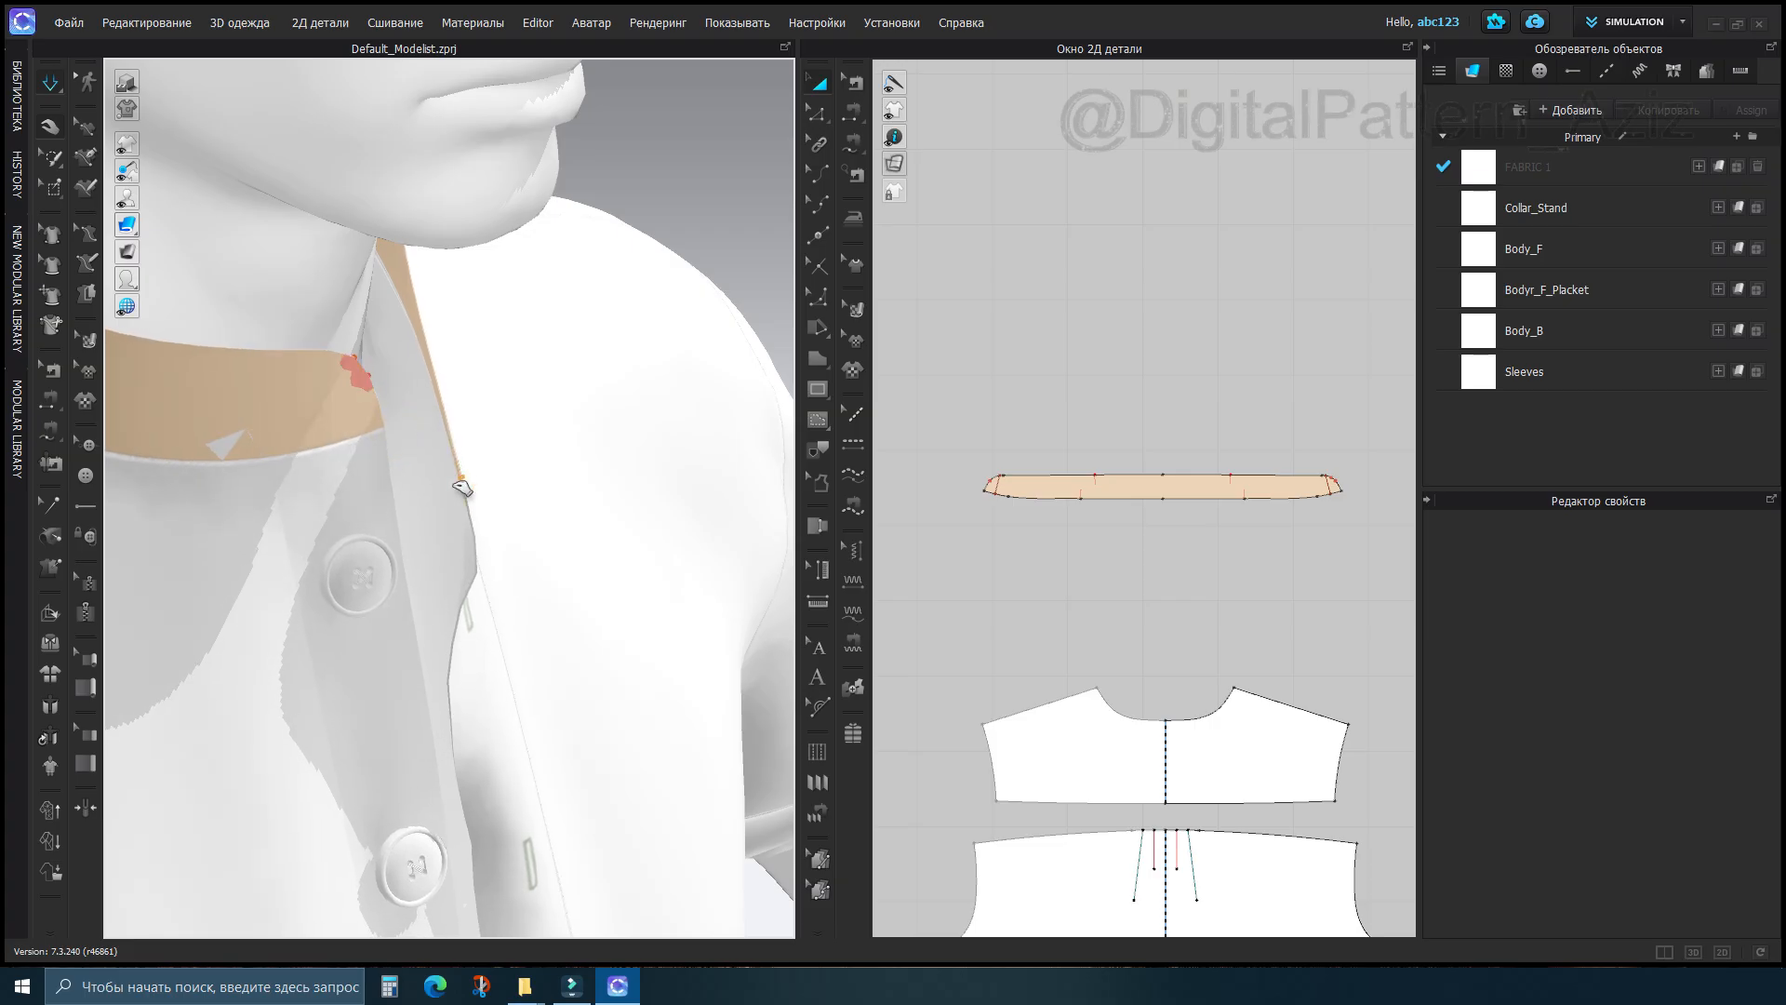
pyautogui.moveTo(461, 478); pyautogui.dragTo(319, 399)
pyautogui.moveTo(489, 474); pyautogui.dragTo(429, 448, button='right')
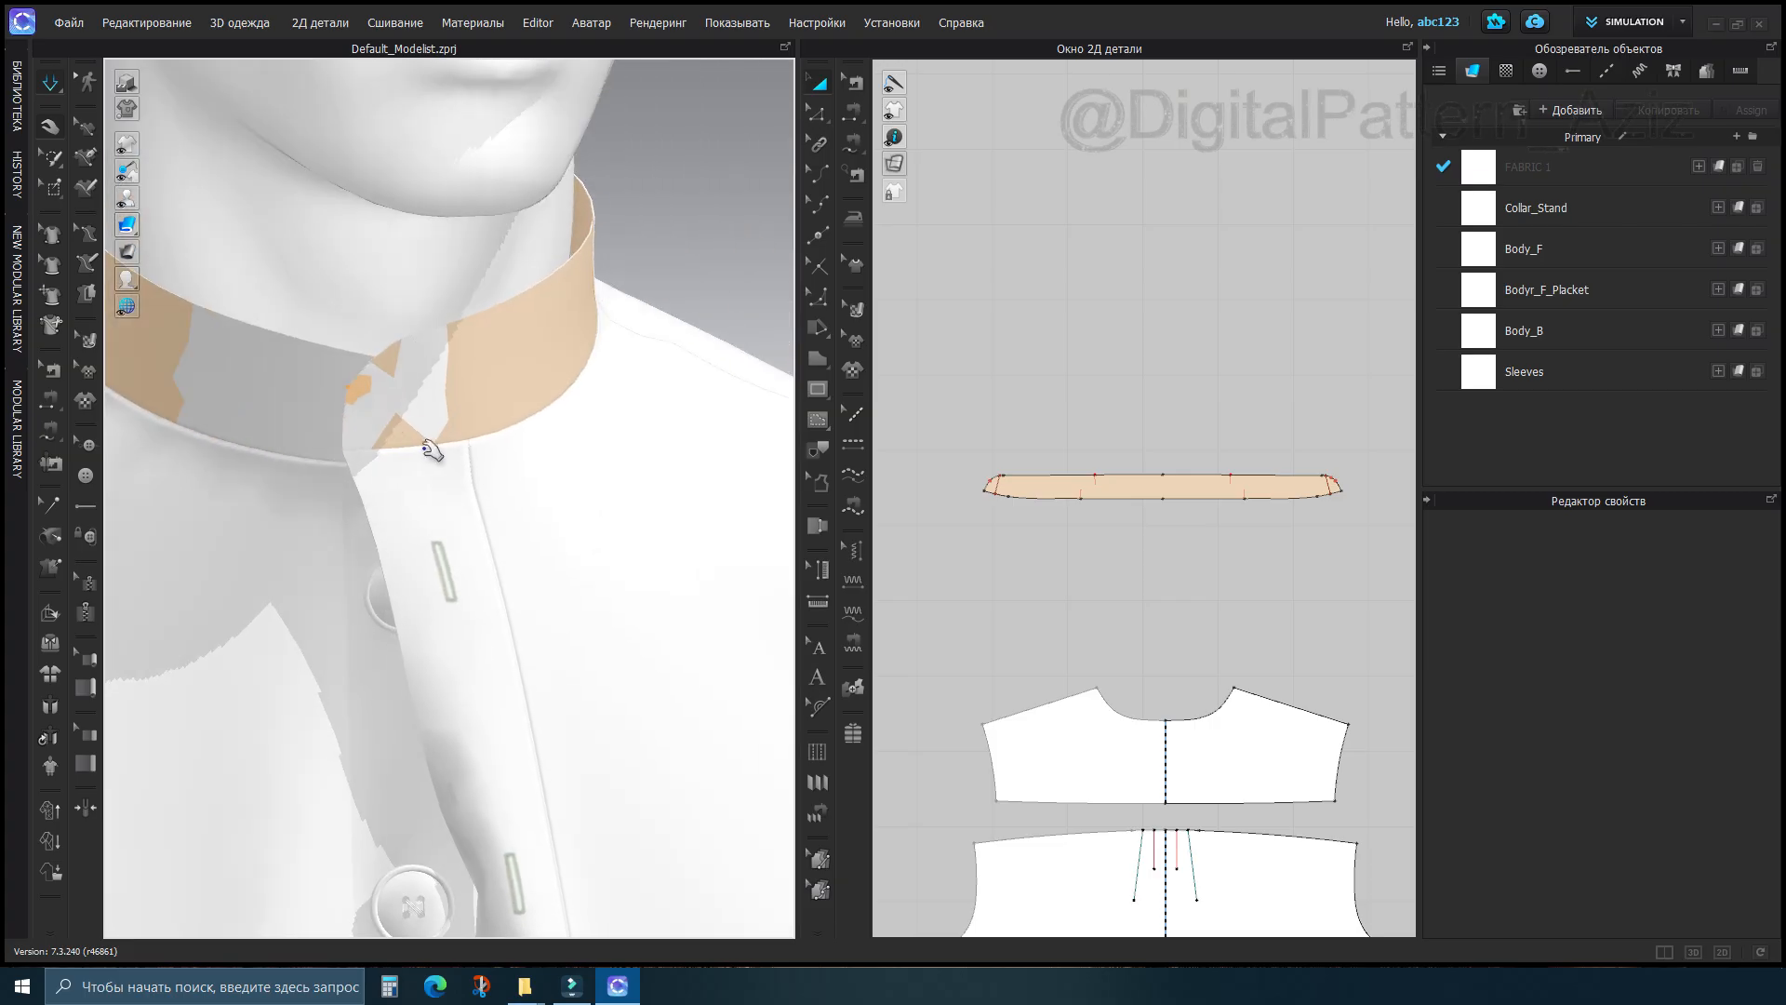
pyautogui.click(429, 450)
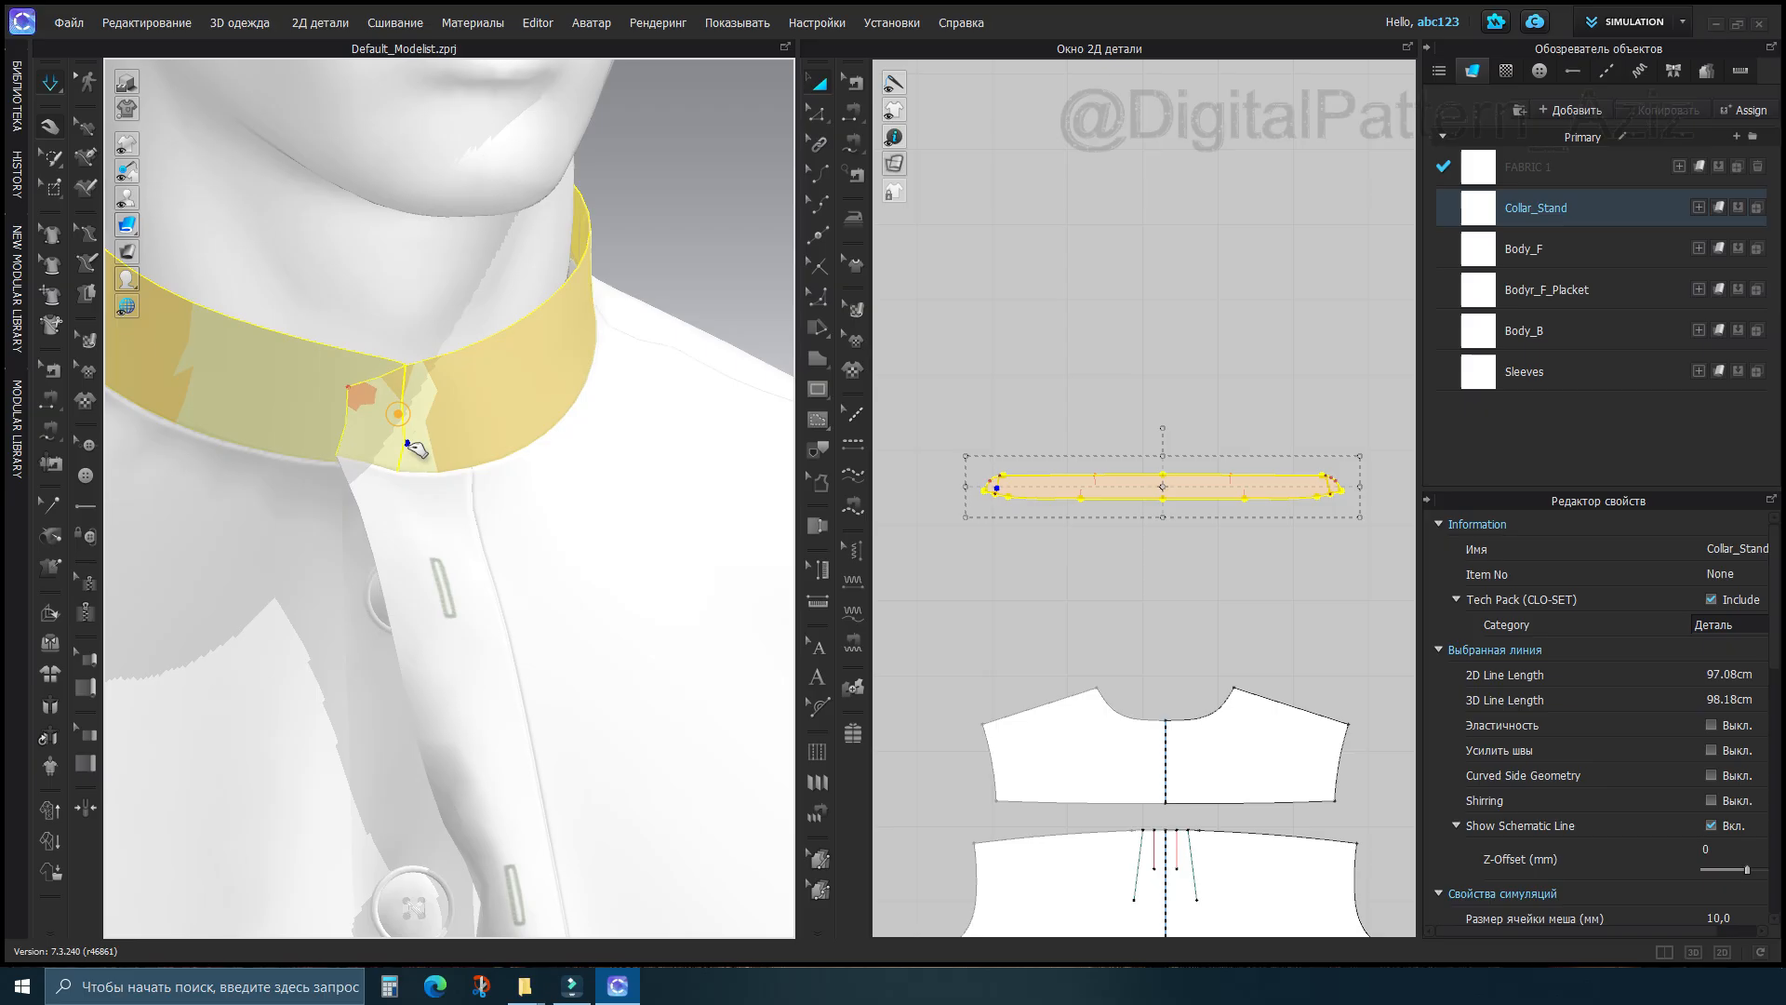
pyautogui.click(348, 399)
pyautogui.scroll(-5, 366, 416)
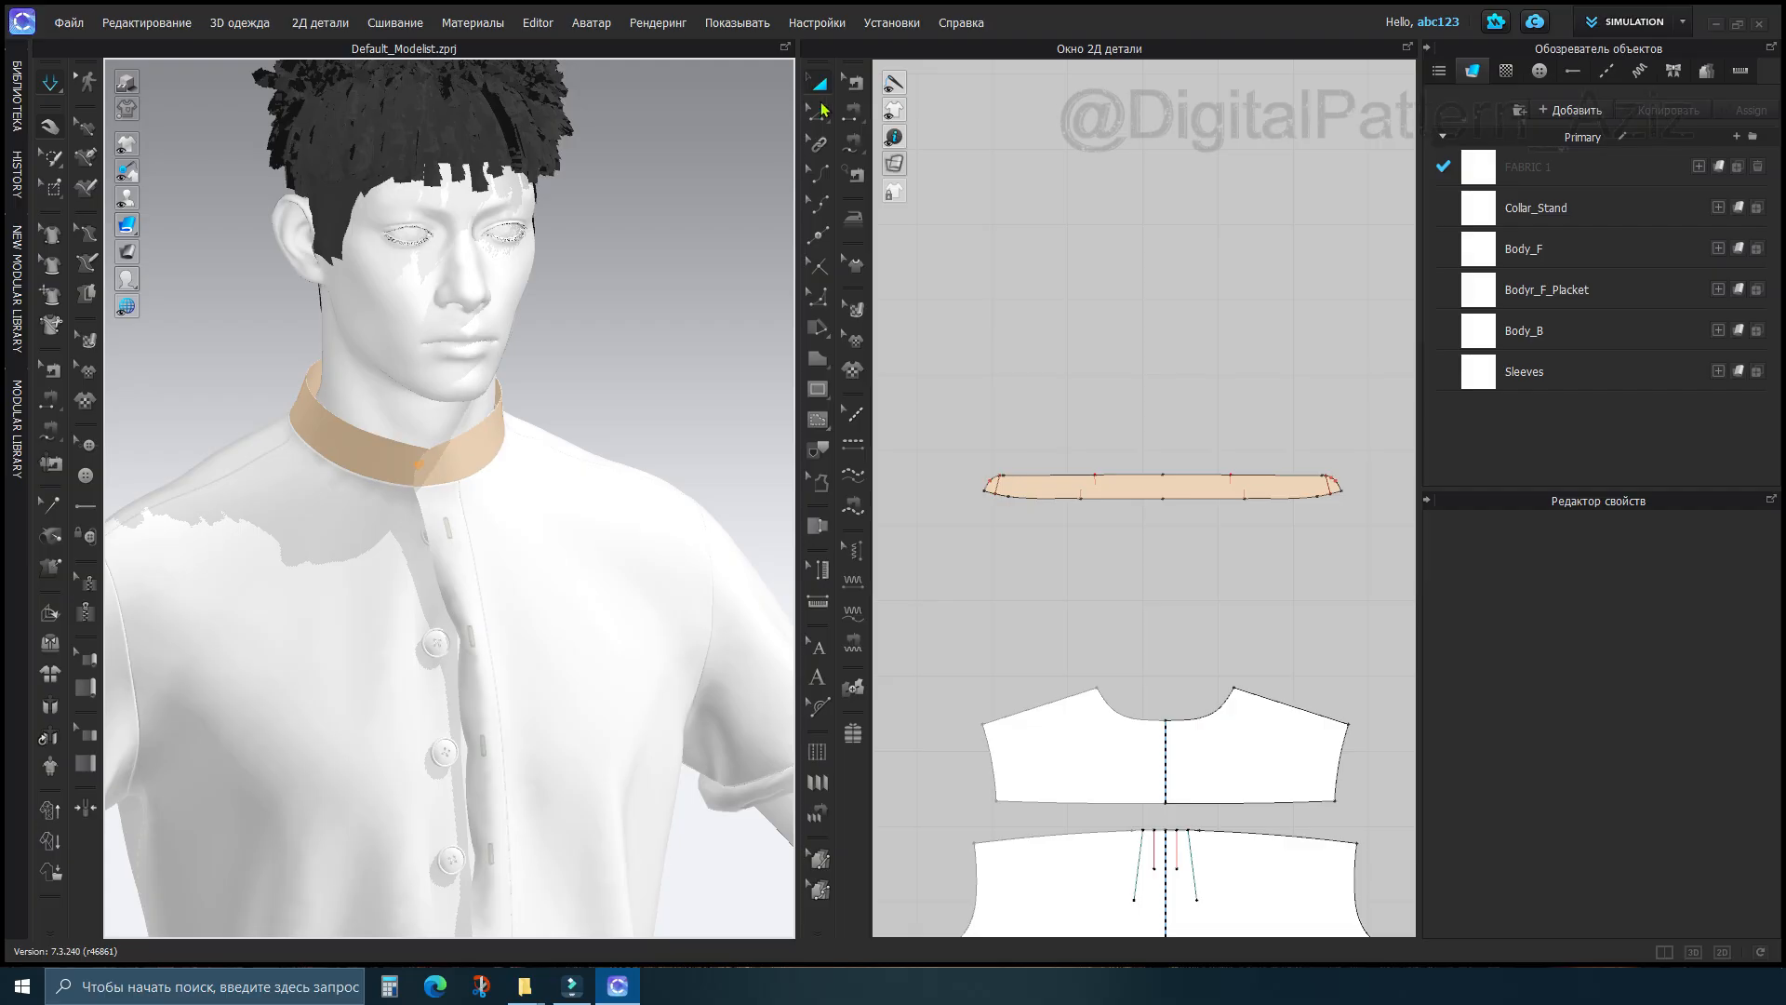
# Sew the inner end lines at the two front ends of the collar stand to each other
pyautogui.click(853, 112)
pyautogui.scroll(5, 1032, 483)
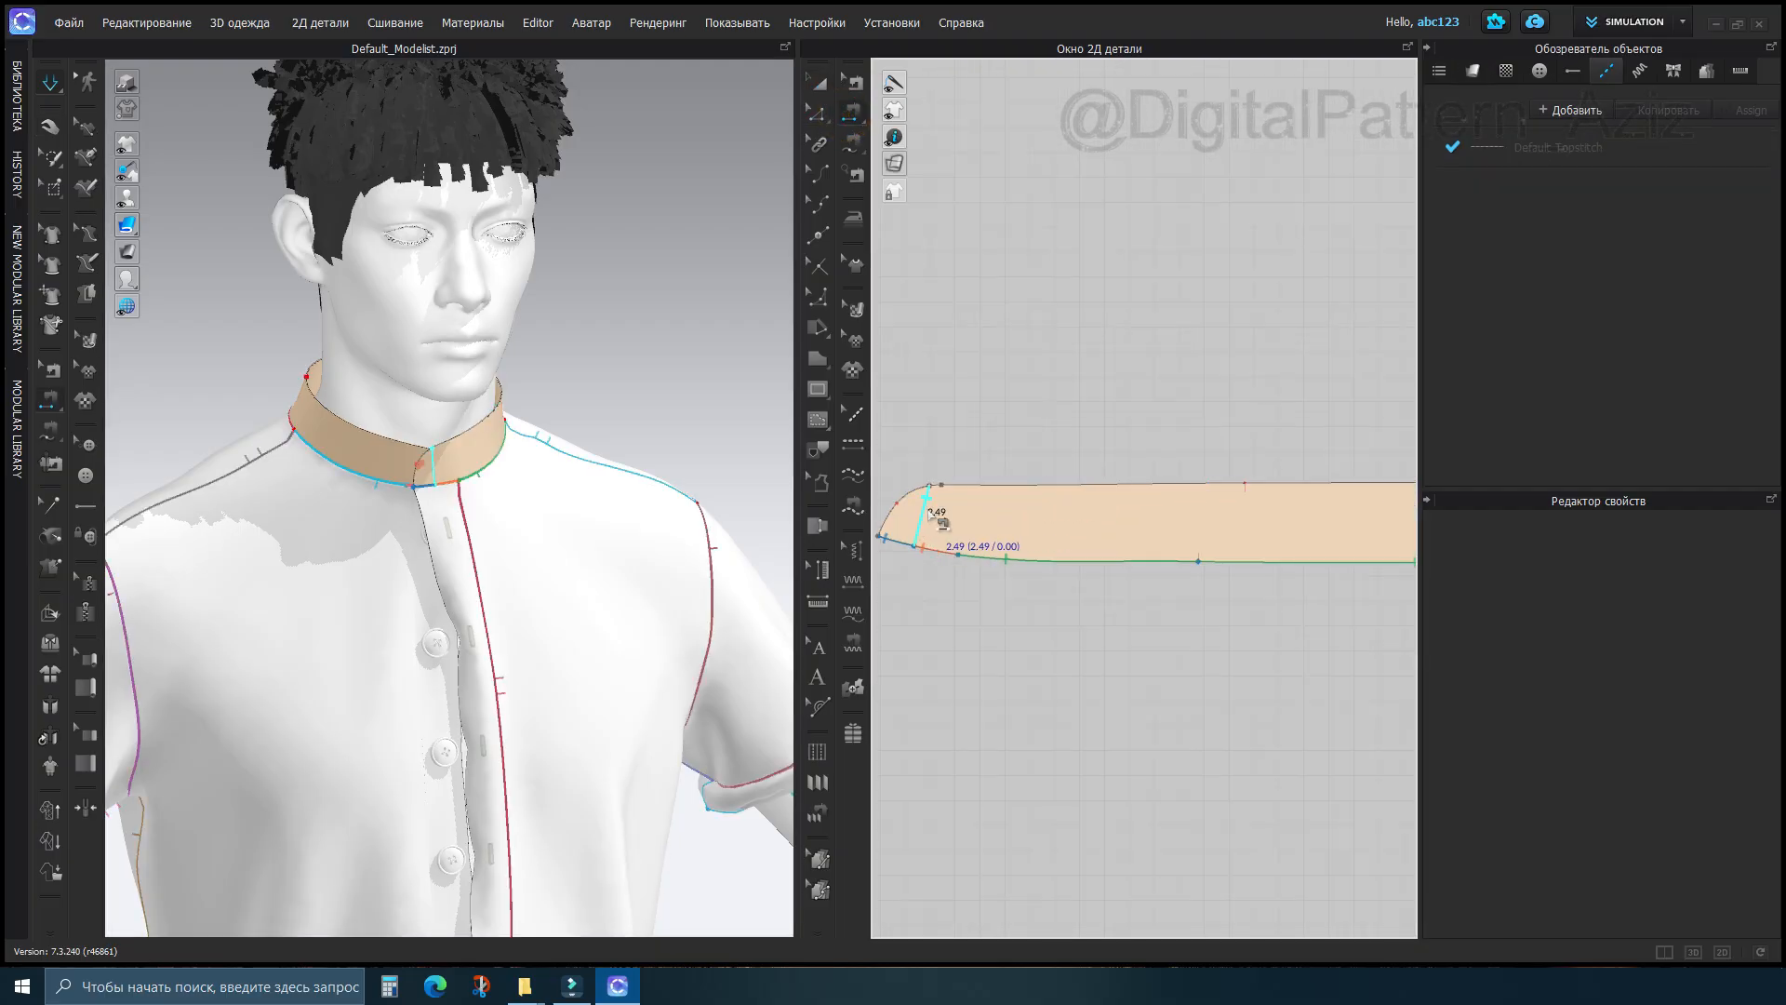
pyautogui.scroll(-4, 1042, 553)
pyautogui.moveTo(1286, 571); pyautogui.dragTo(778, 536, button='middle')
pyautogui.scroll(5, 1021, 498)
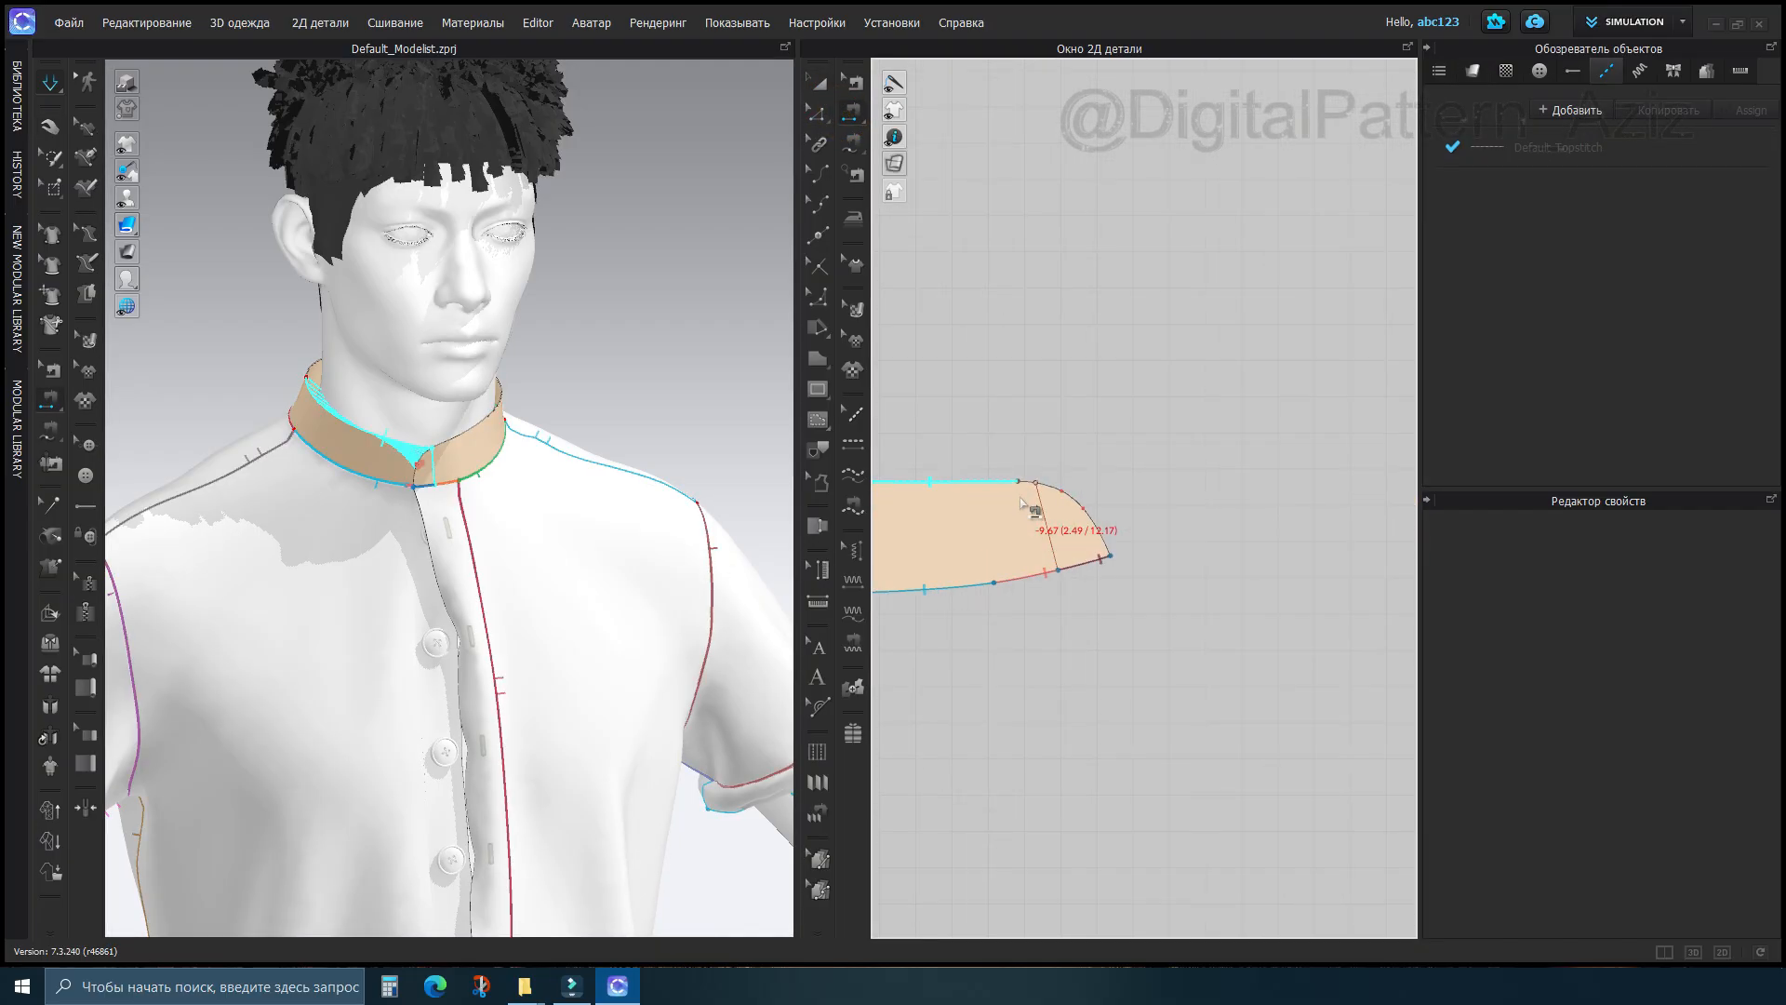
pyautogui.click(1044, 512)
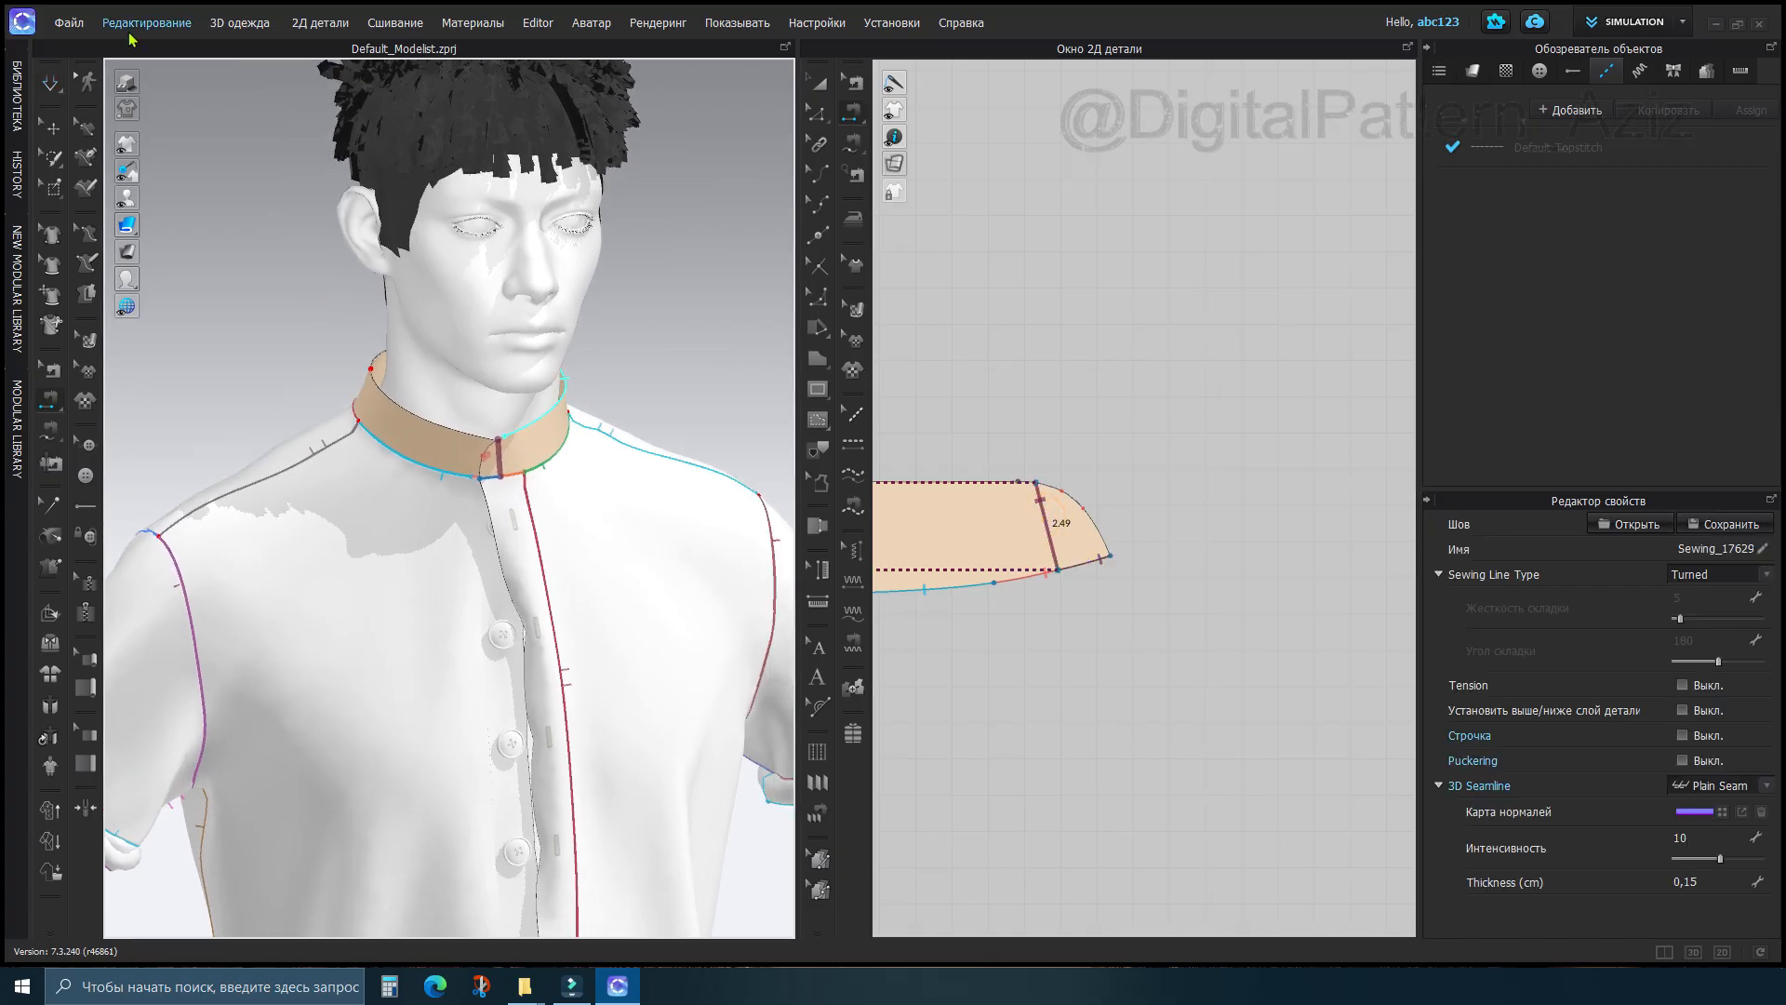
# Simulate the collar stand closure along the new seam and inspect the neckline and whole shirt front
pyautogui.click(53, 85)
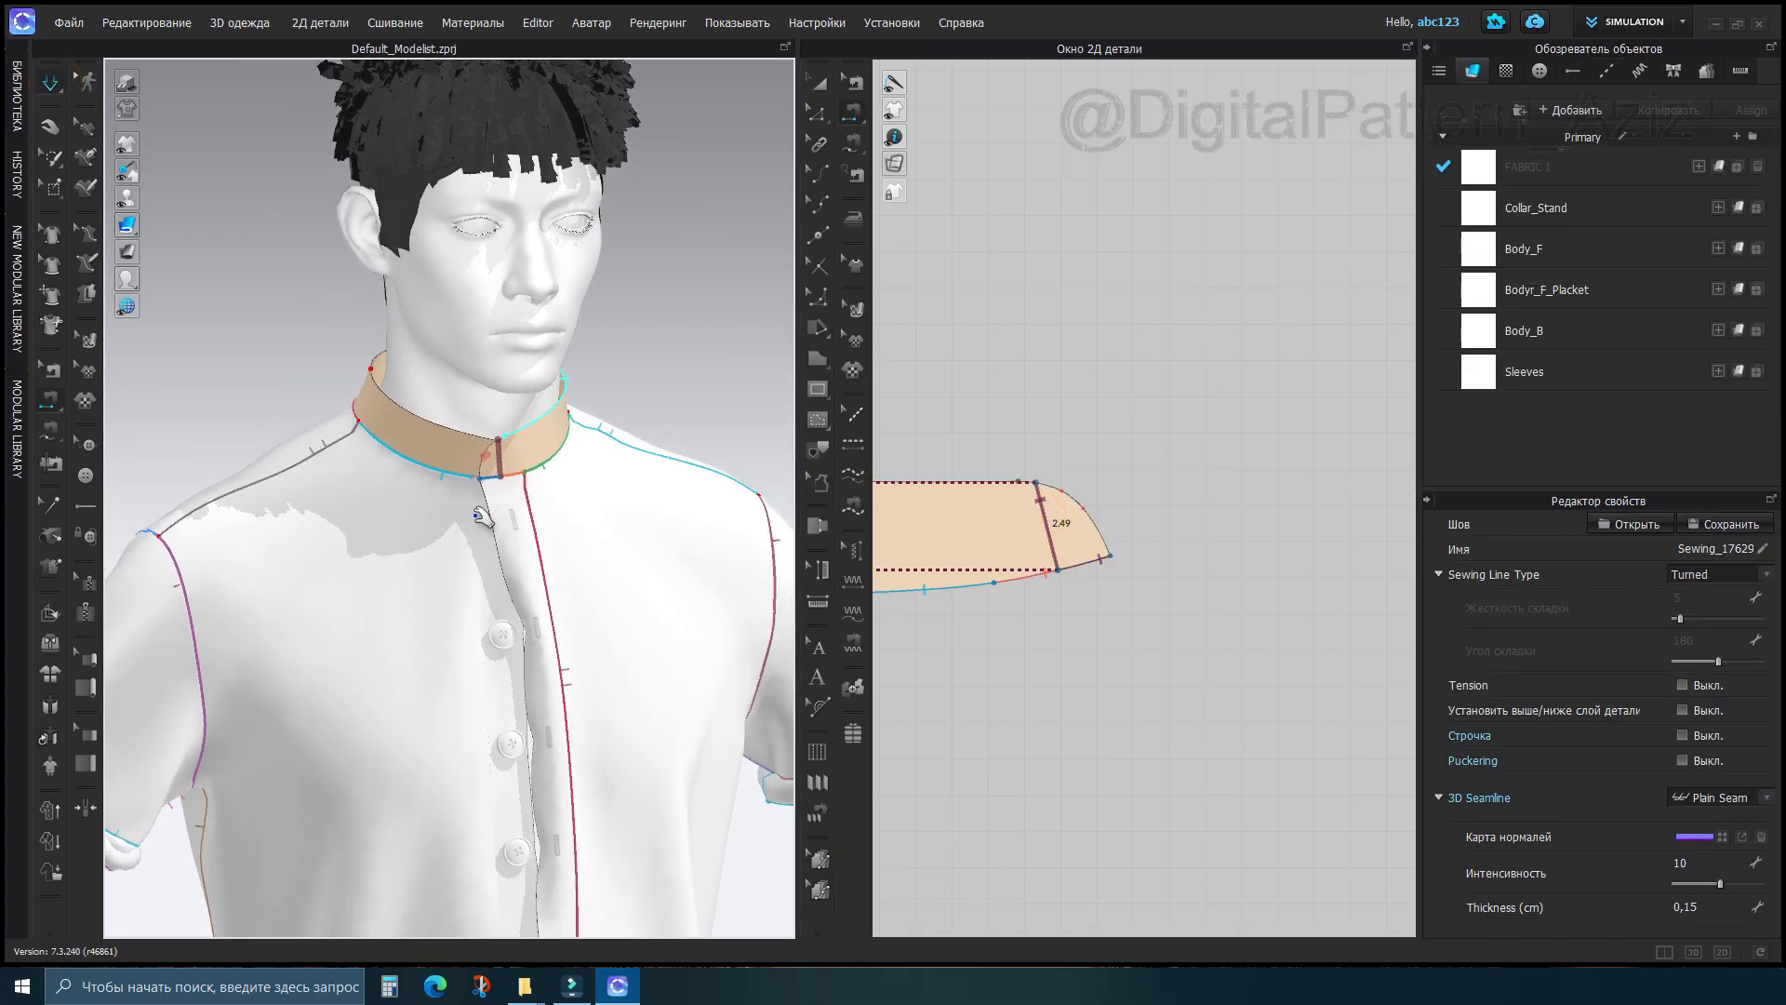
pyautogui.click(657, 361)
pyautogui.scroll(2, 587, 490)
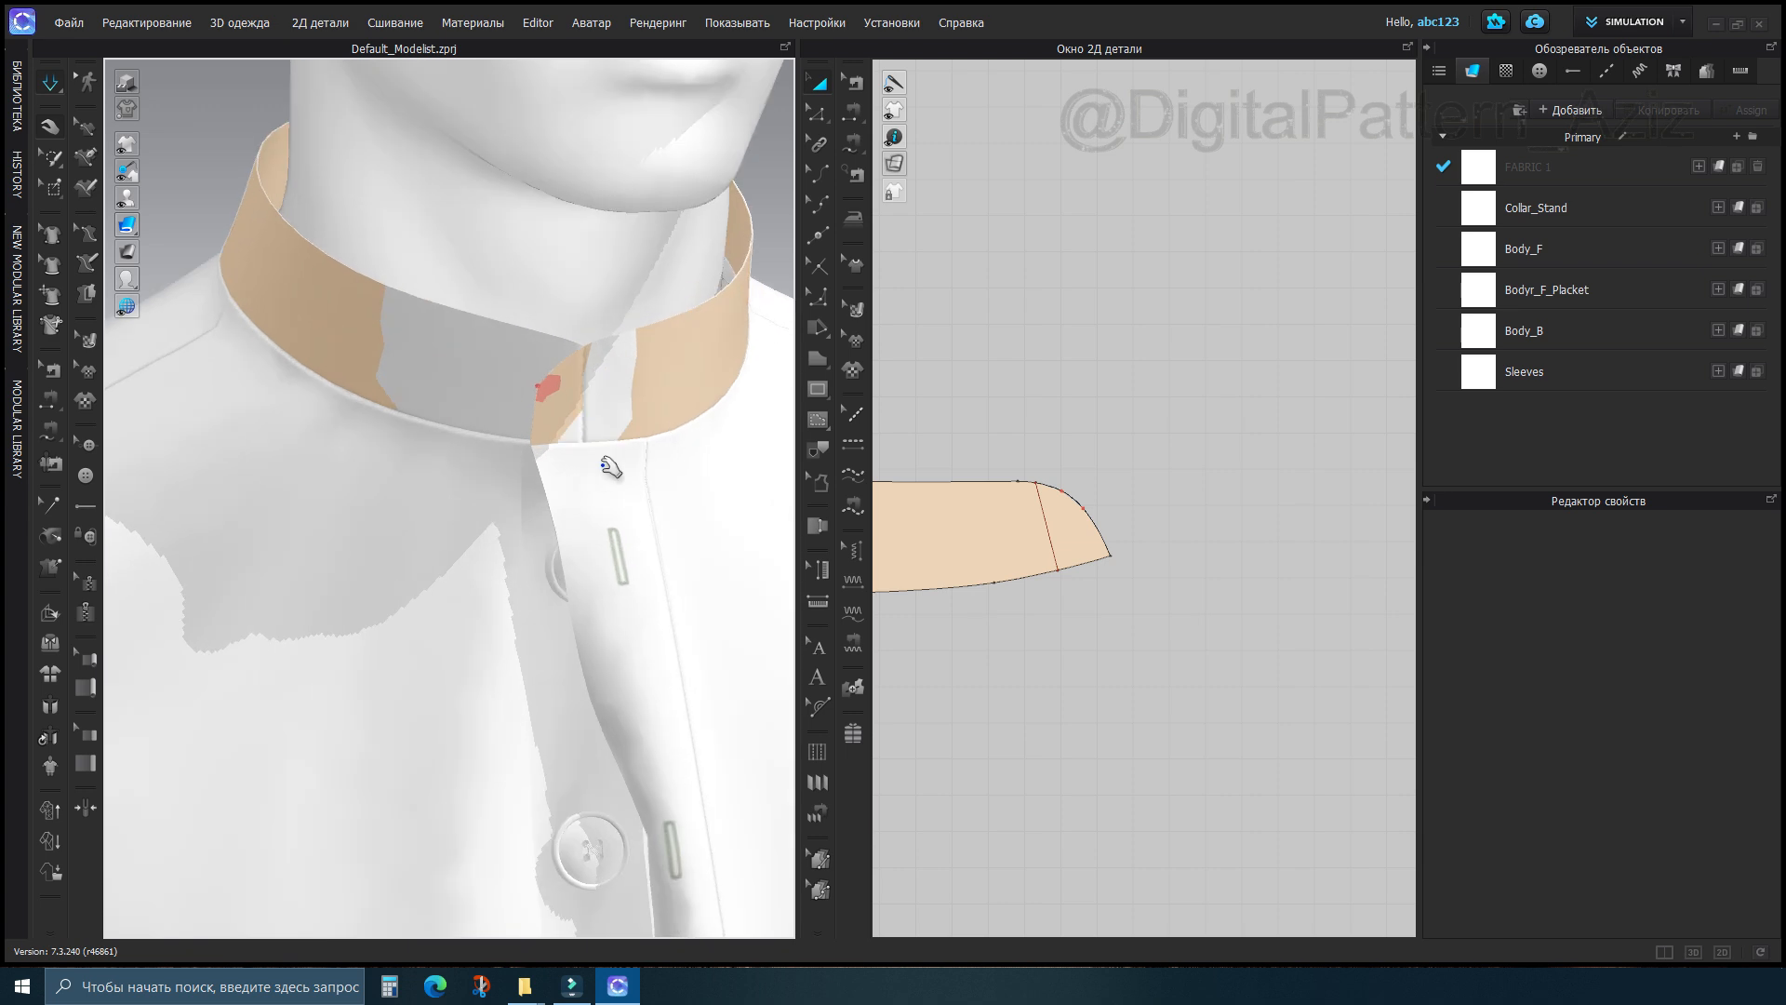
pyautogui.moveTo(573, 469); pyautogui.dragTo(548, 505, button='right')
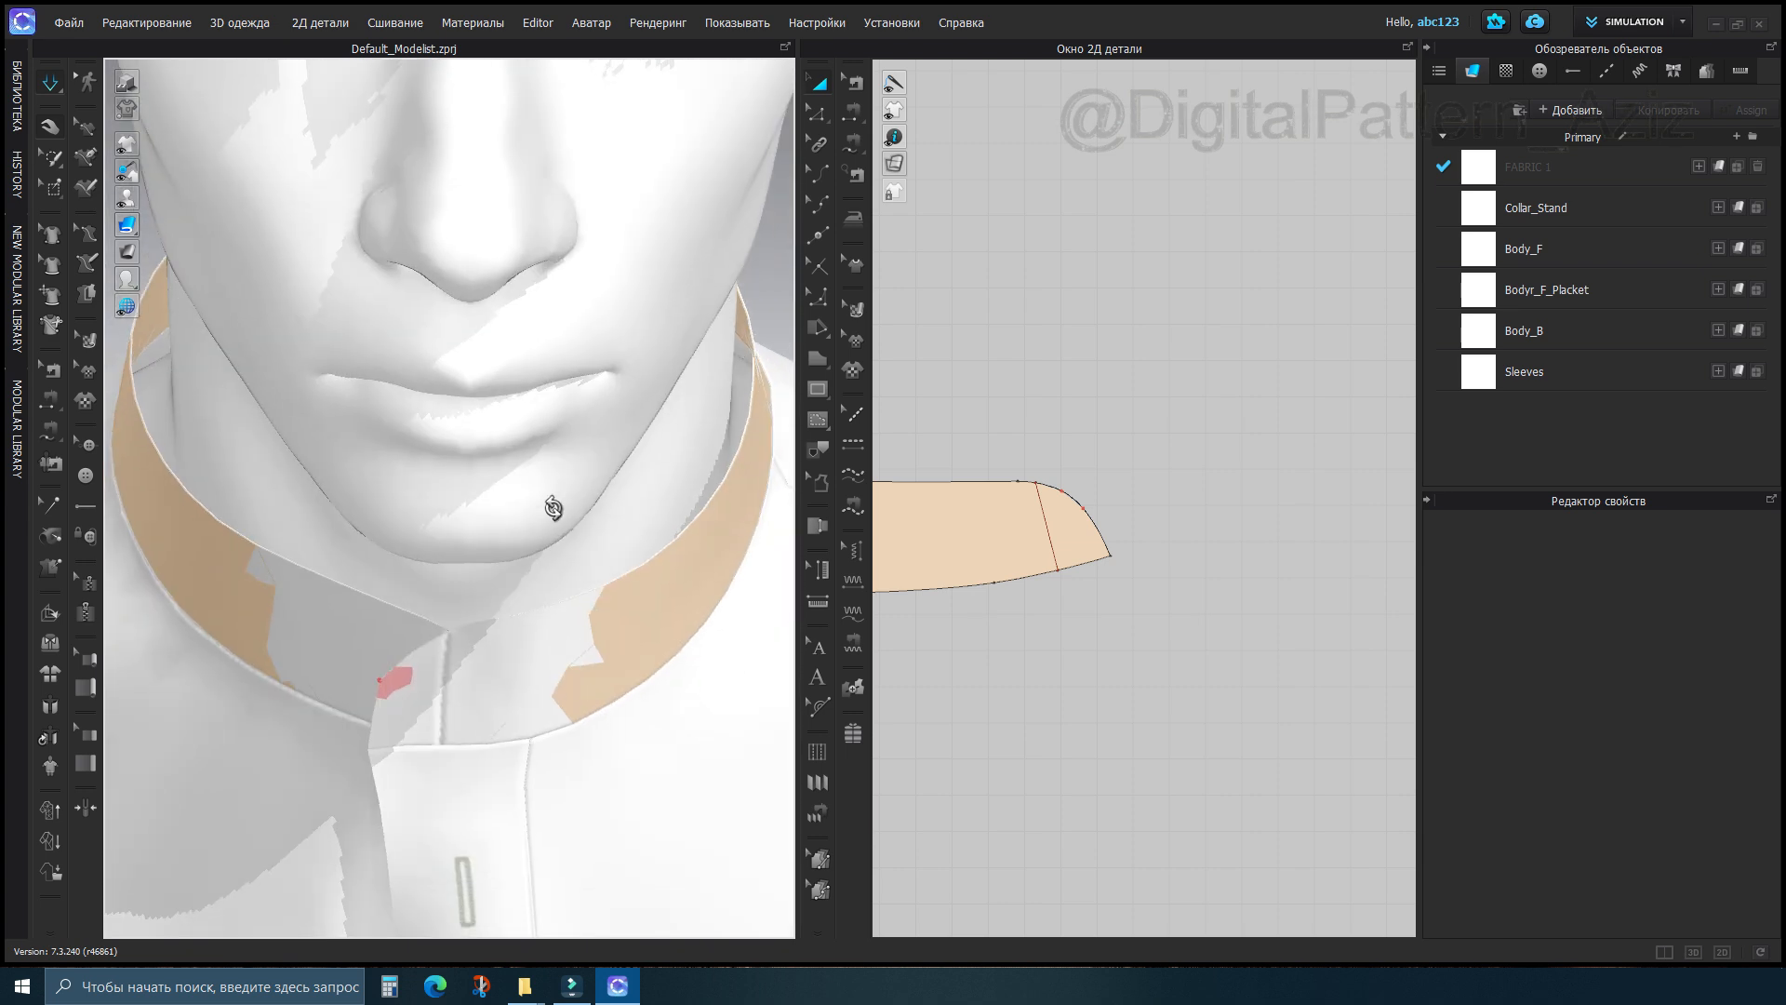
pyautogui.click(505, 675)
pyautogui.scroll(-3, 506, 661)
pyautogui.click(652, 502)
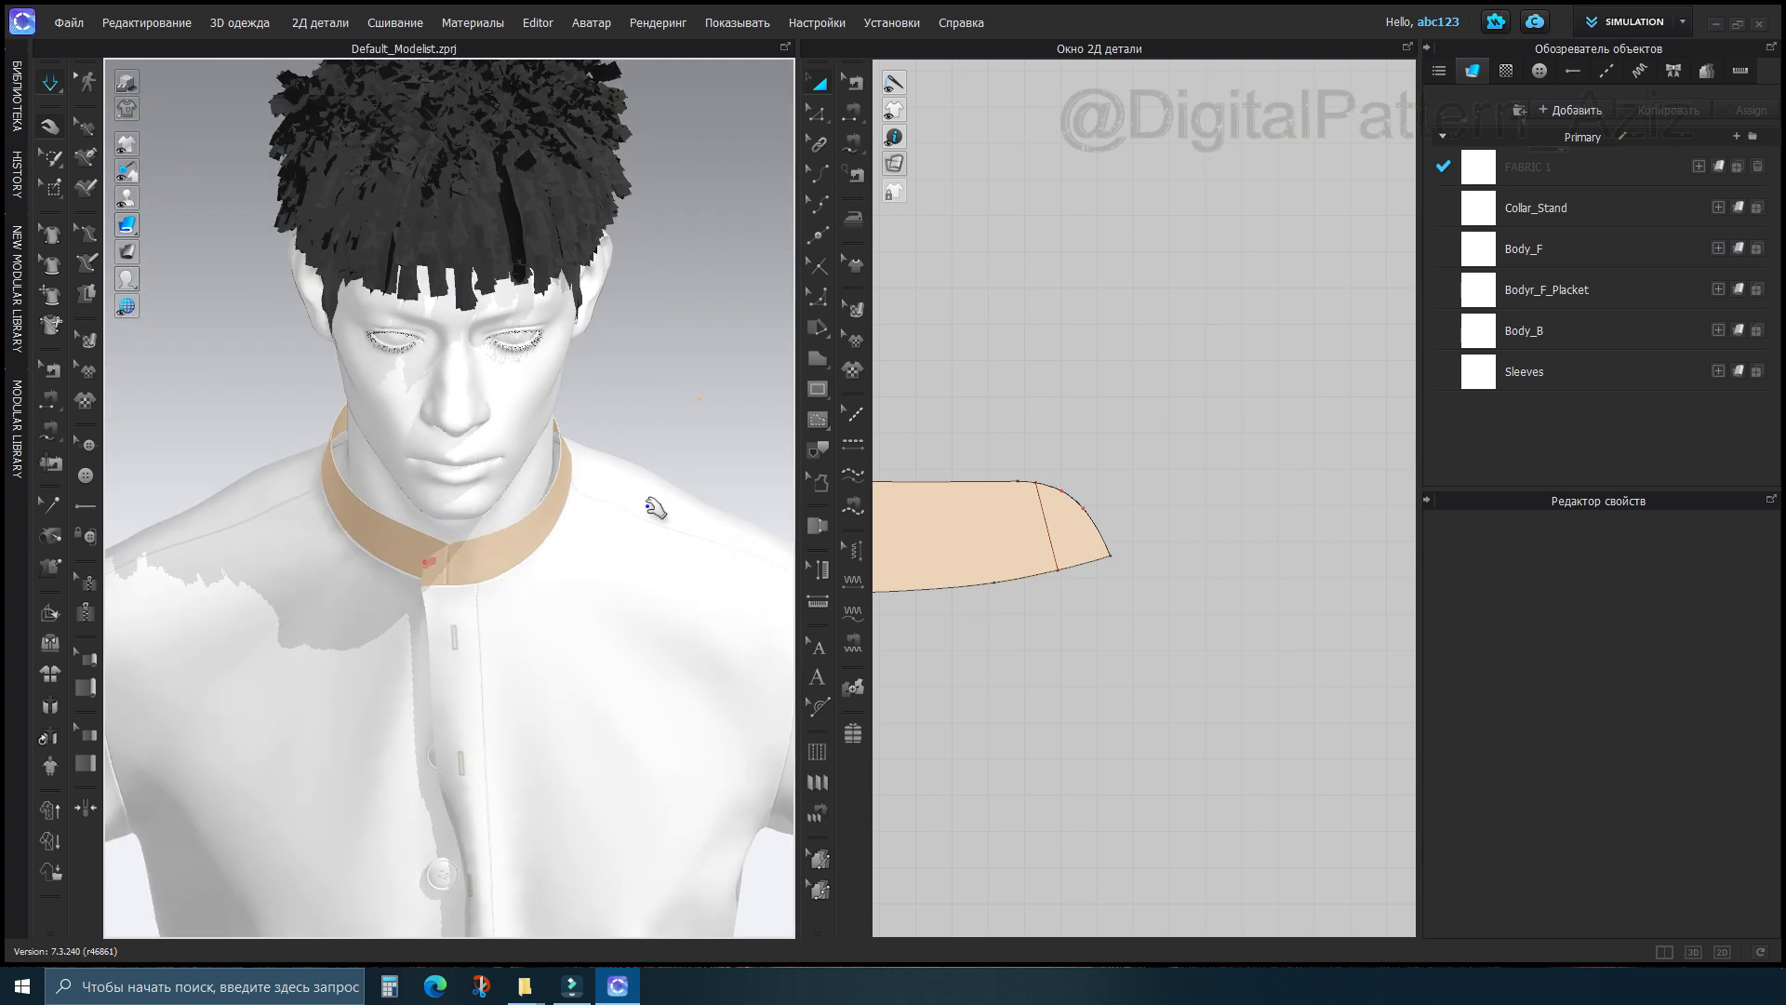
pyautogui.moveTo(633, 651); pyautogui.dragTo(647, 377, button='middle')
pyautogui.scroll(-2, 584, 578)
pyautogui.moveTo(521, 588); pyautogui.dragTo(507, 684, button='right')
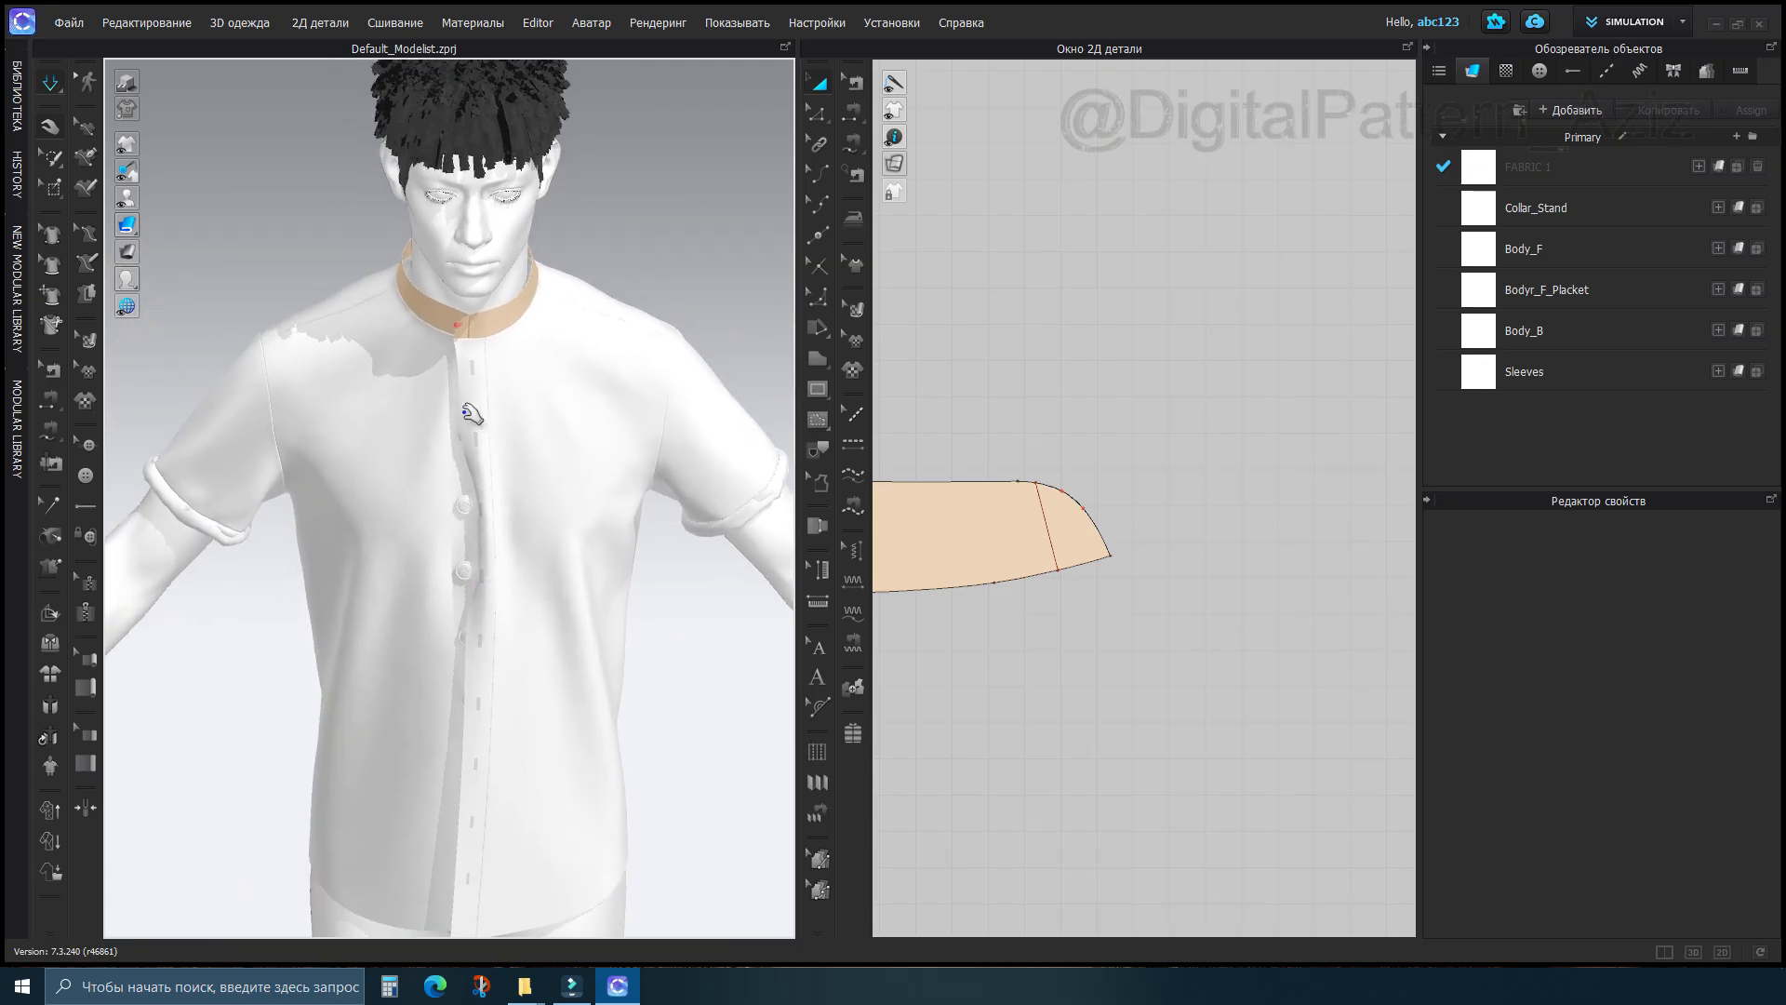
pyautogui.moveTo(494, 540); pyautogui.dragTo(493, 436, button='right')
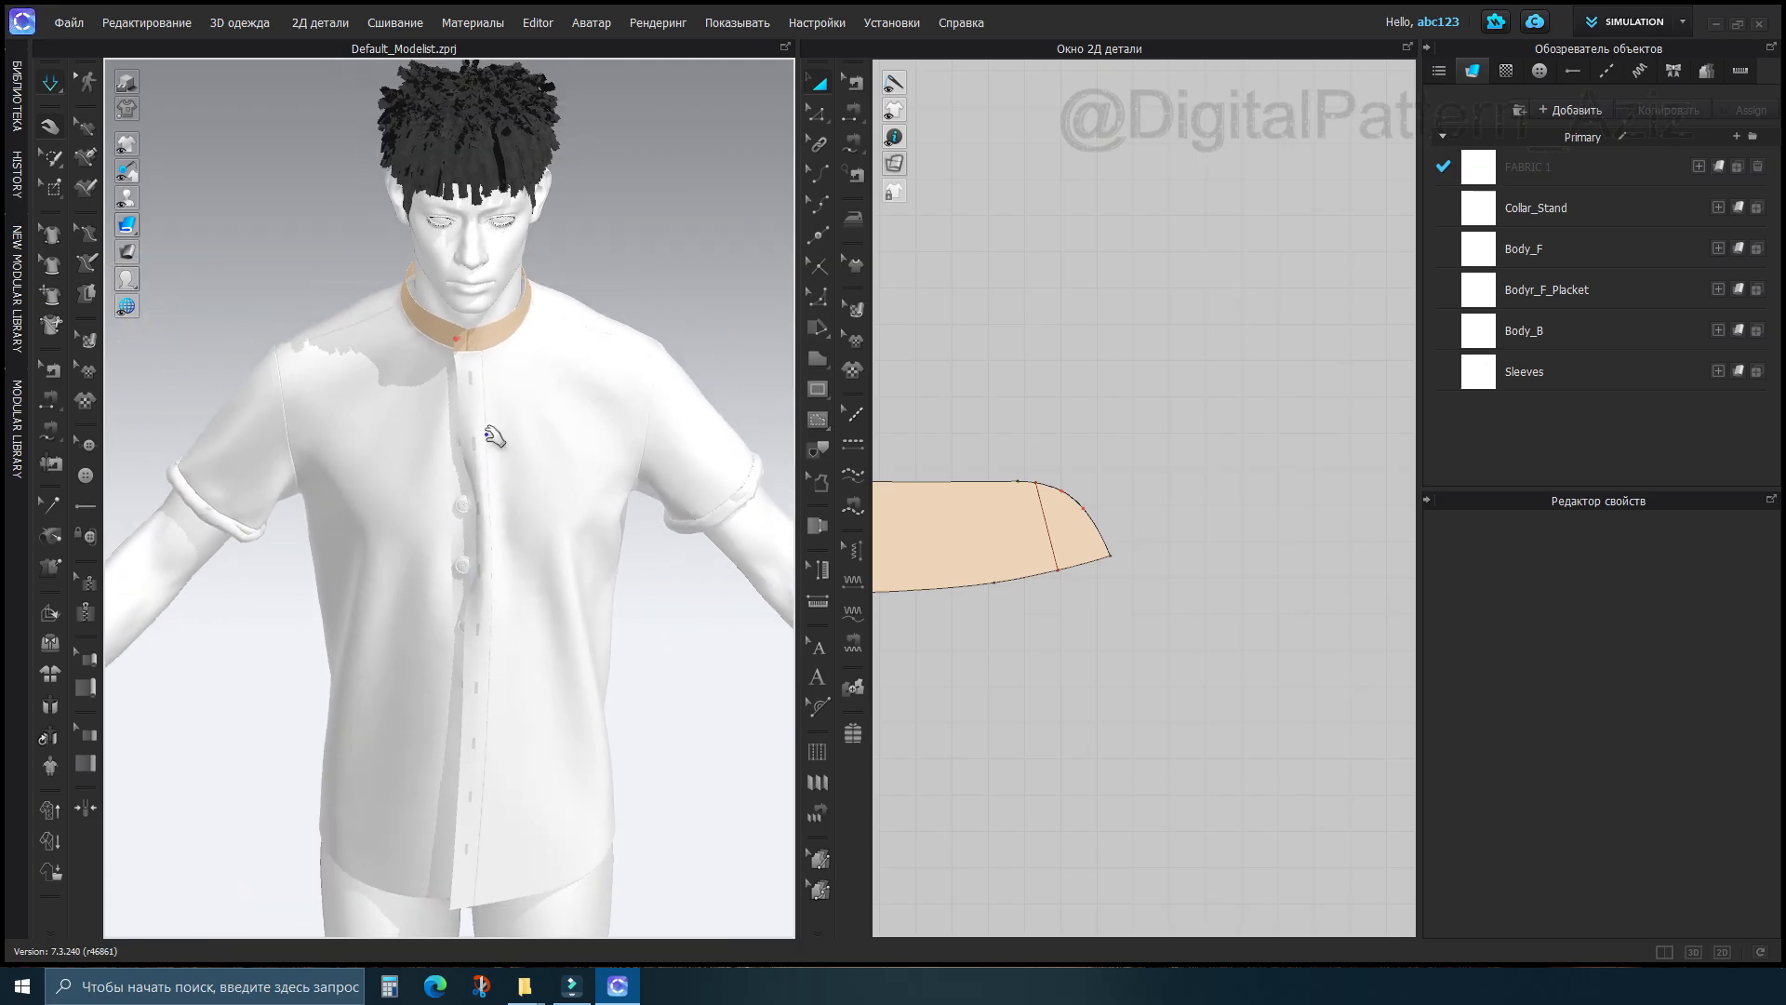
# Fasten all nine buttons on the front panel to the matching buttonholes on the opposite placket
pyautogui.click(94, 545)
pyautogui.click(94, 545)
pyautogui.scroll(-6, 1202, 607)
pyautogui.moveTo(1189, 560); pyautogui.dragTo(1233, 187, button='middle')
pyautogui.scroll(-5, 1206, 589)
pyautogui.moveTo(1114, 649); pyautogui.dragTo(1255, 588, button='middle')
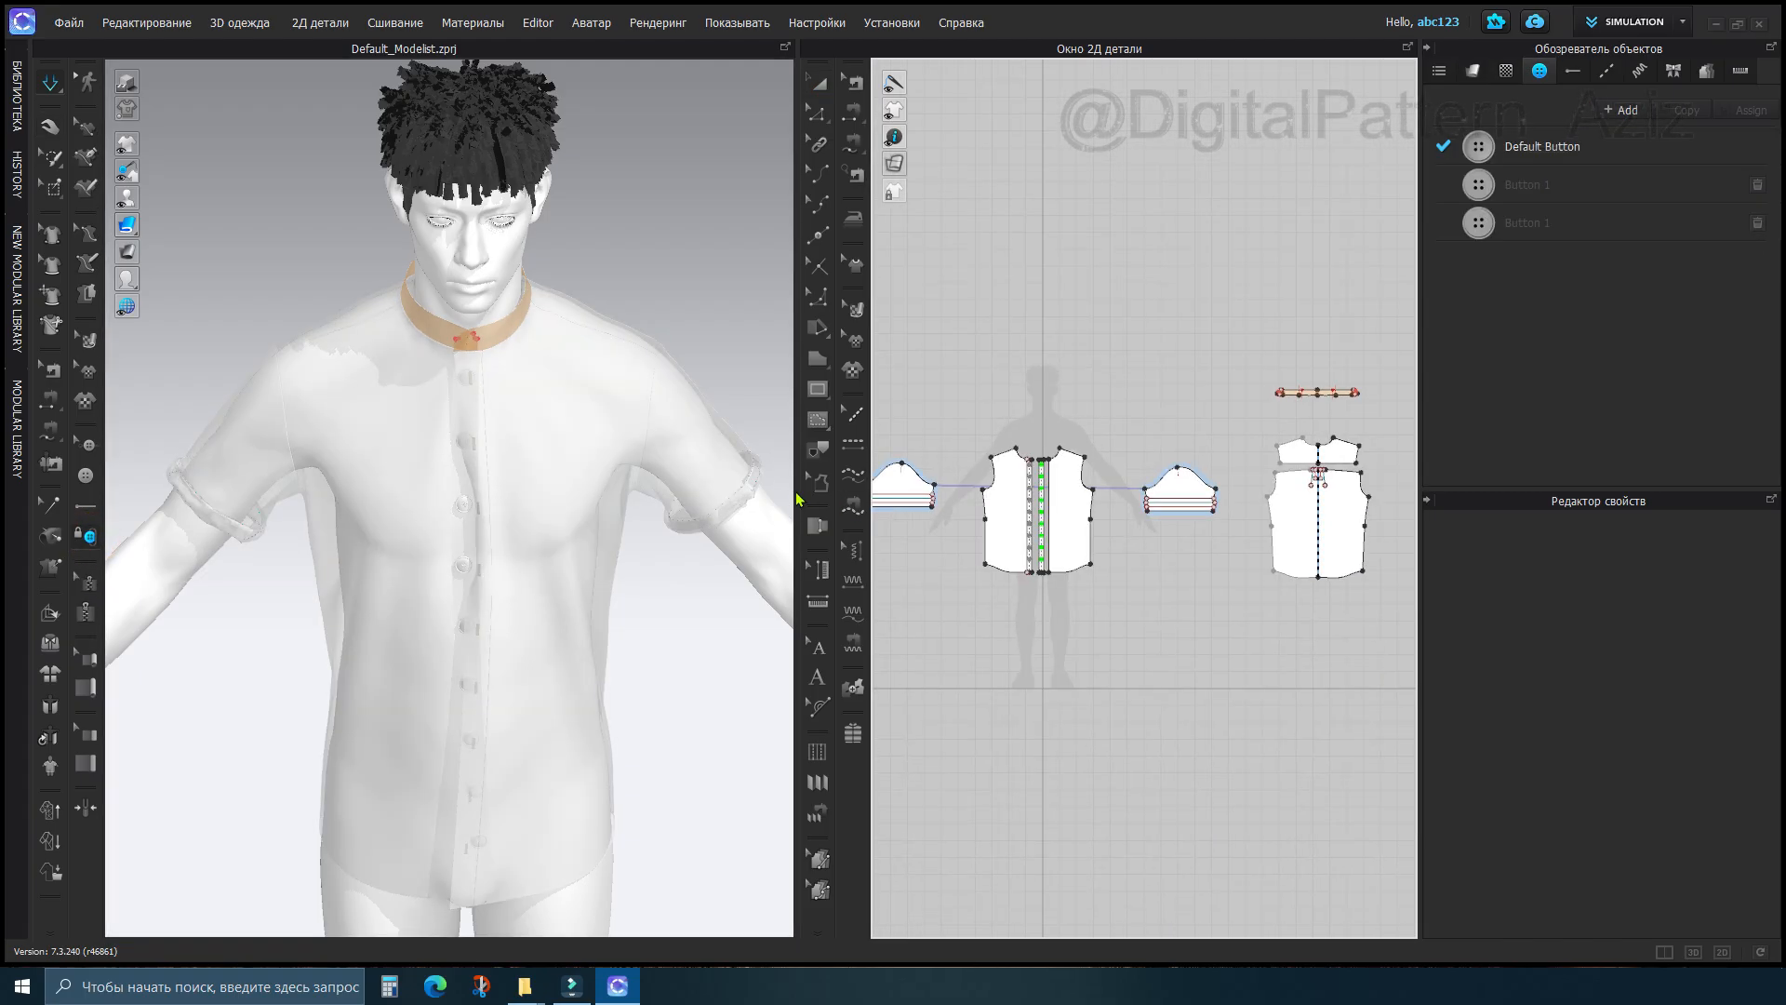
pyautogui.moveTo(797, 491); pyautogui.dragTo(600, 491)
pyautogui.scroll(8, 905, 530)
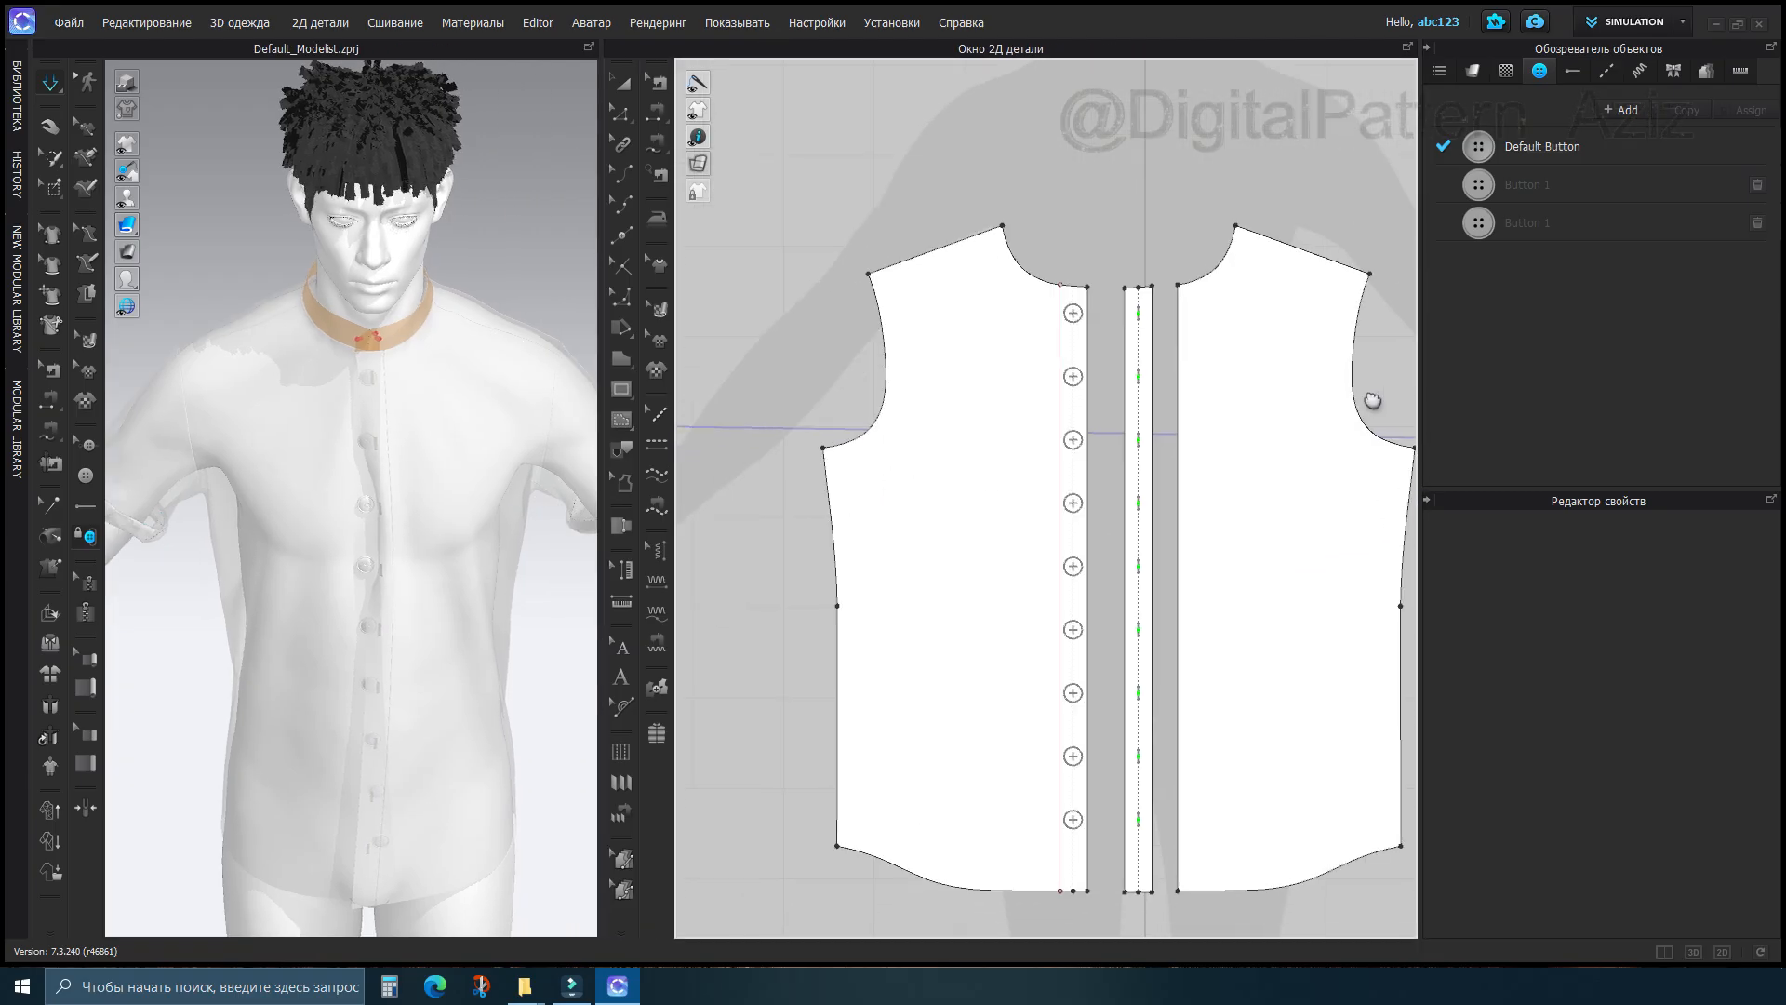
pyautogui.moveTo(1188, 419); pyautogui.dragTo(1123, 435, button='middle')
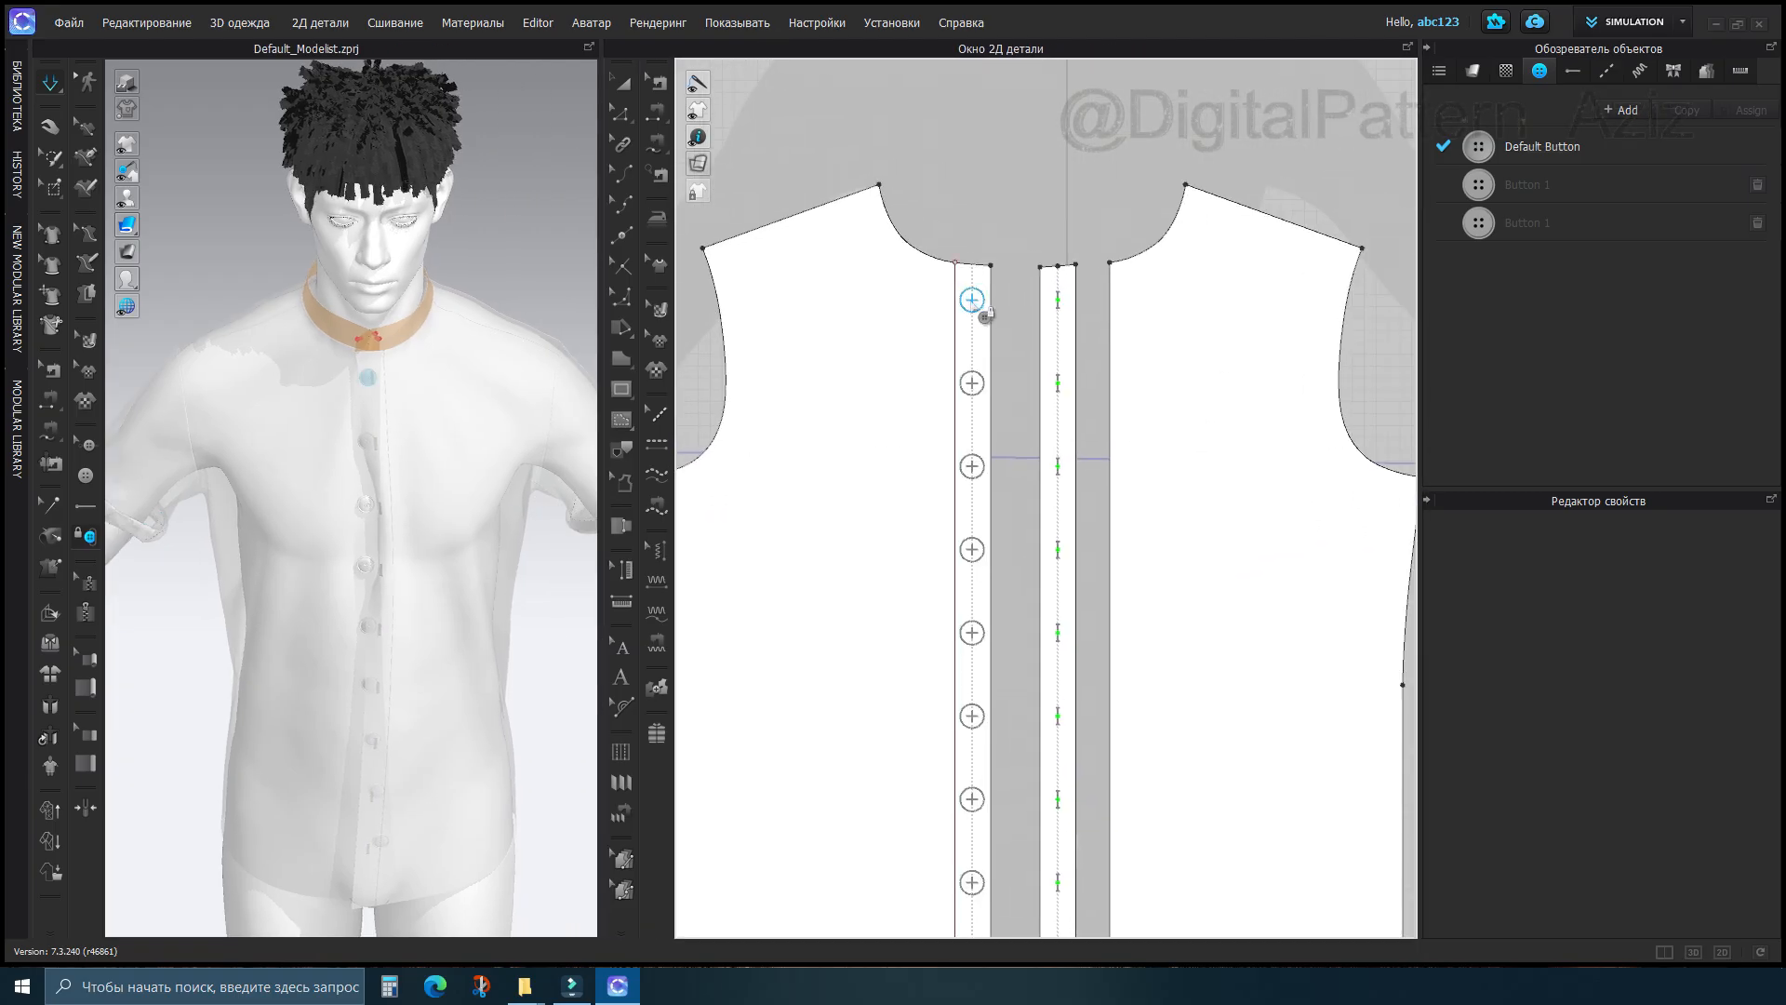
pyautogui.scroll(-4, 1016, 265)
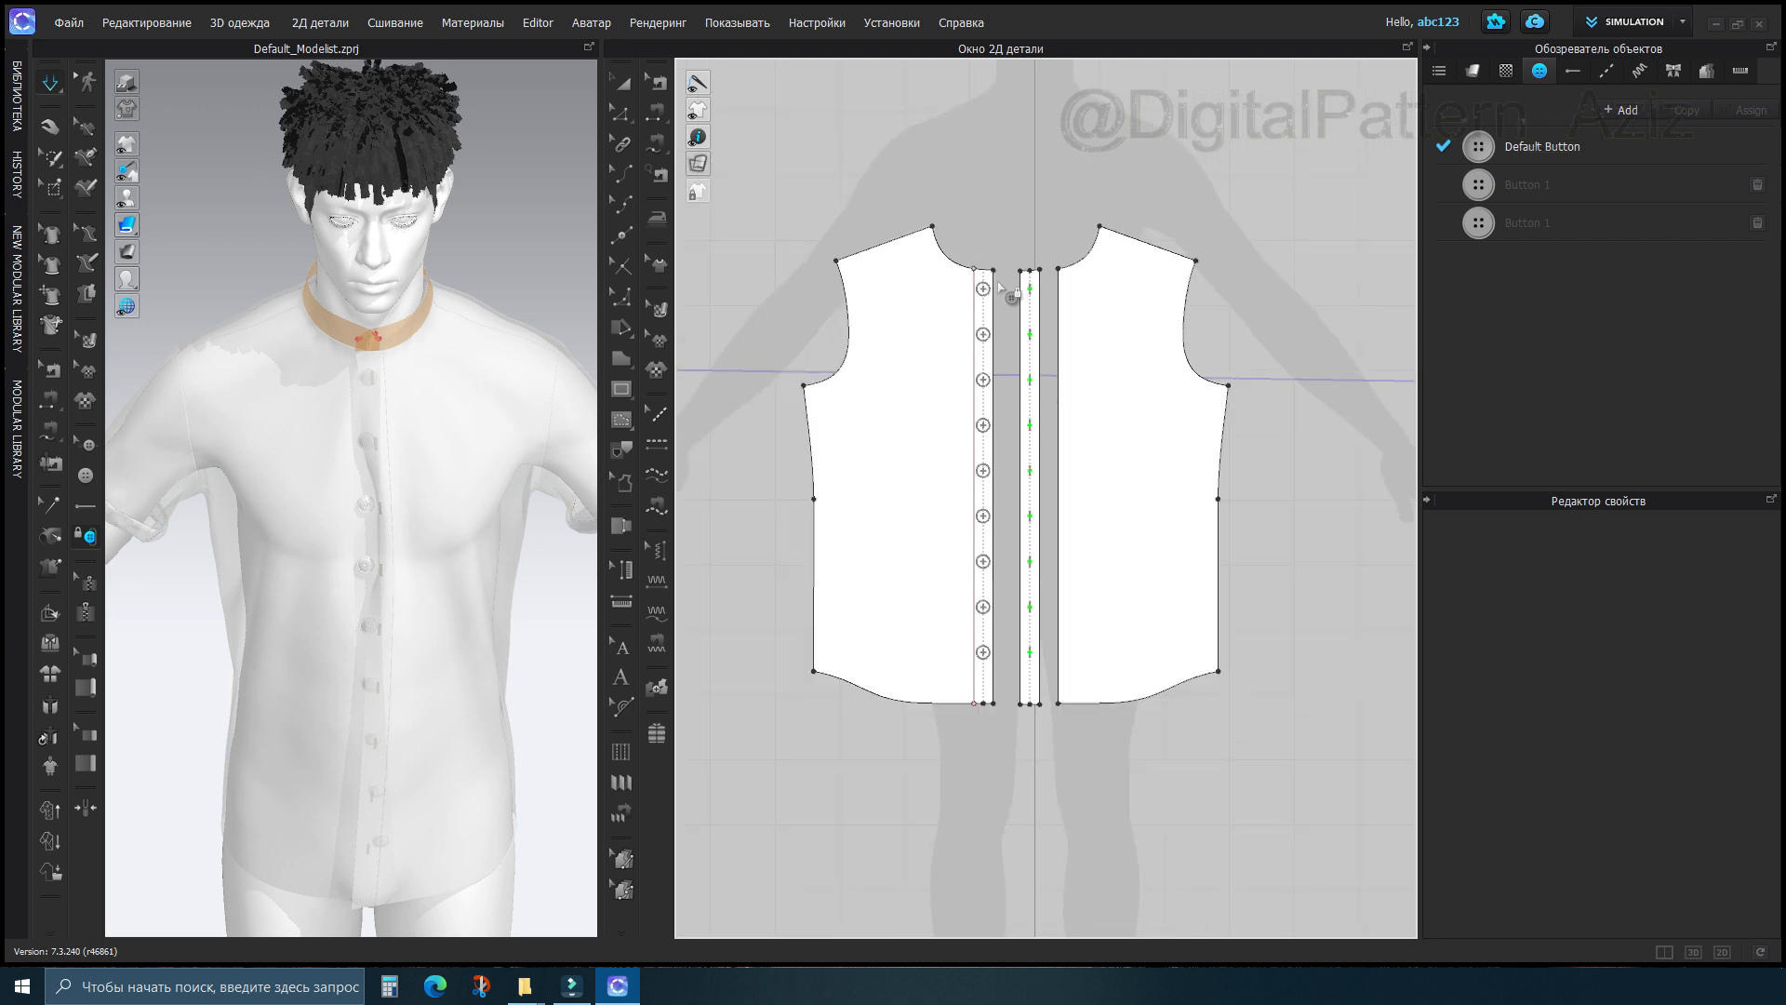
pyautogui.moveTo(977, 688); pyautogui.dragTo(978, 691)
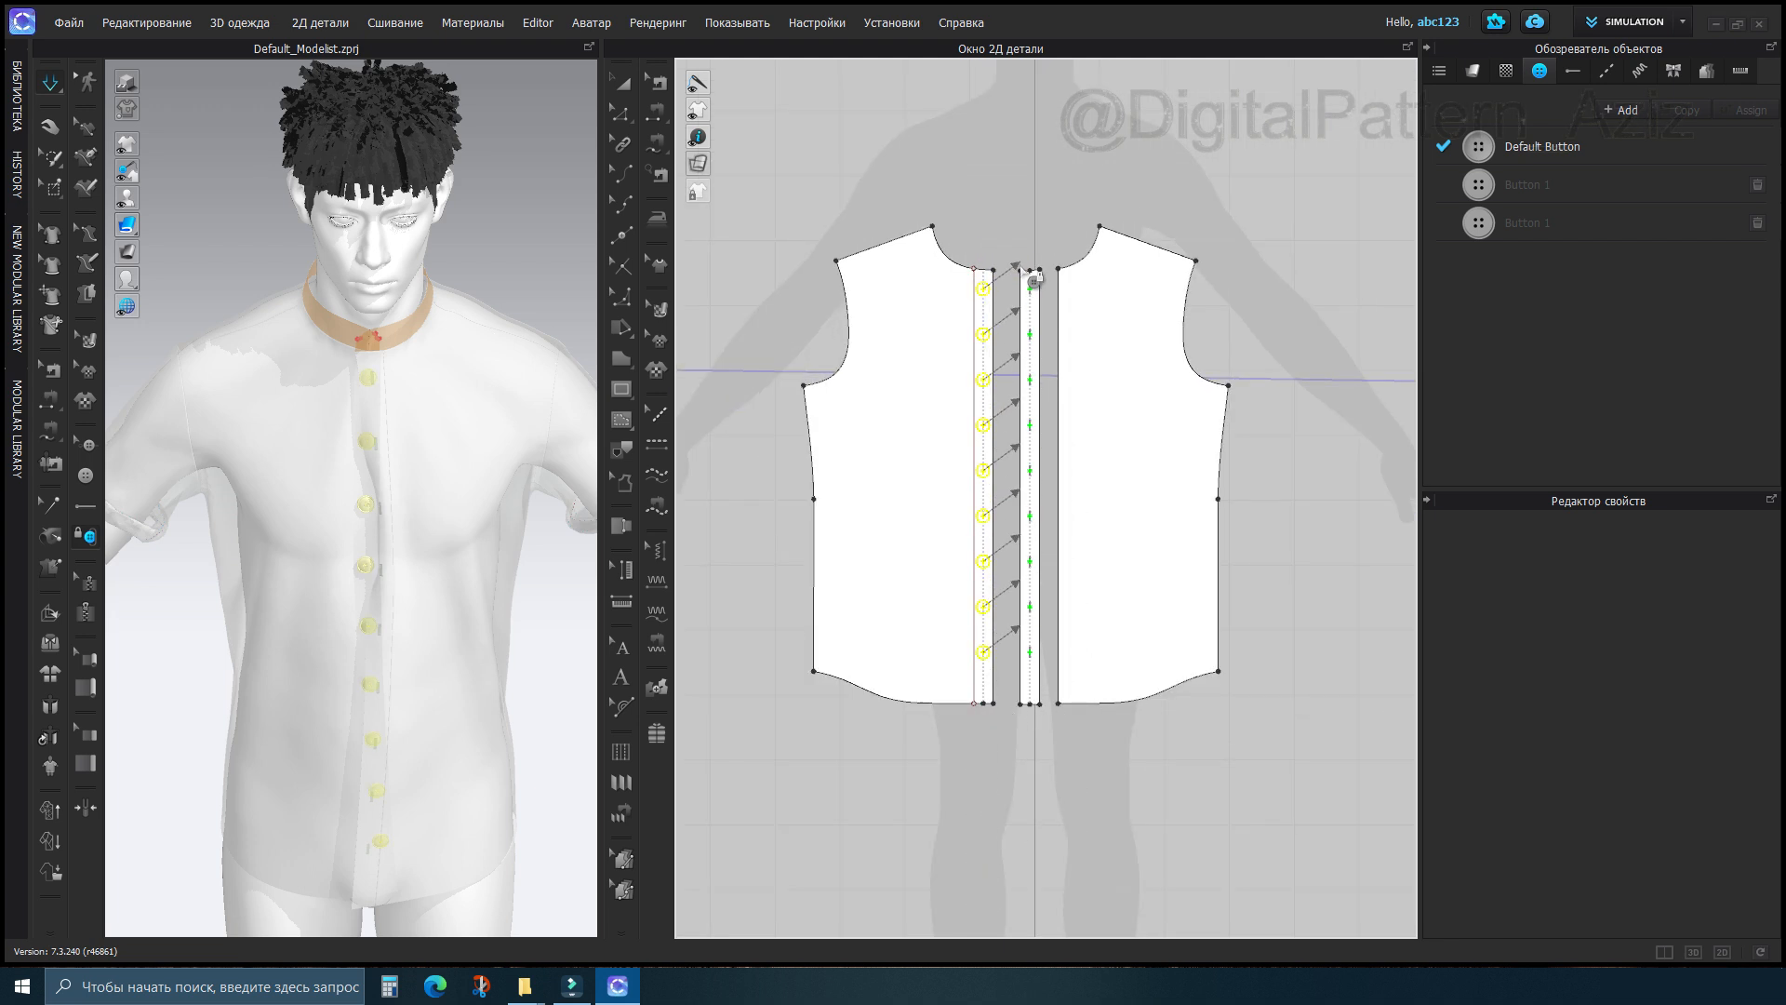
pyautogui.scroll(5, 1018, 270)
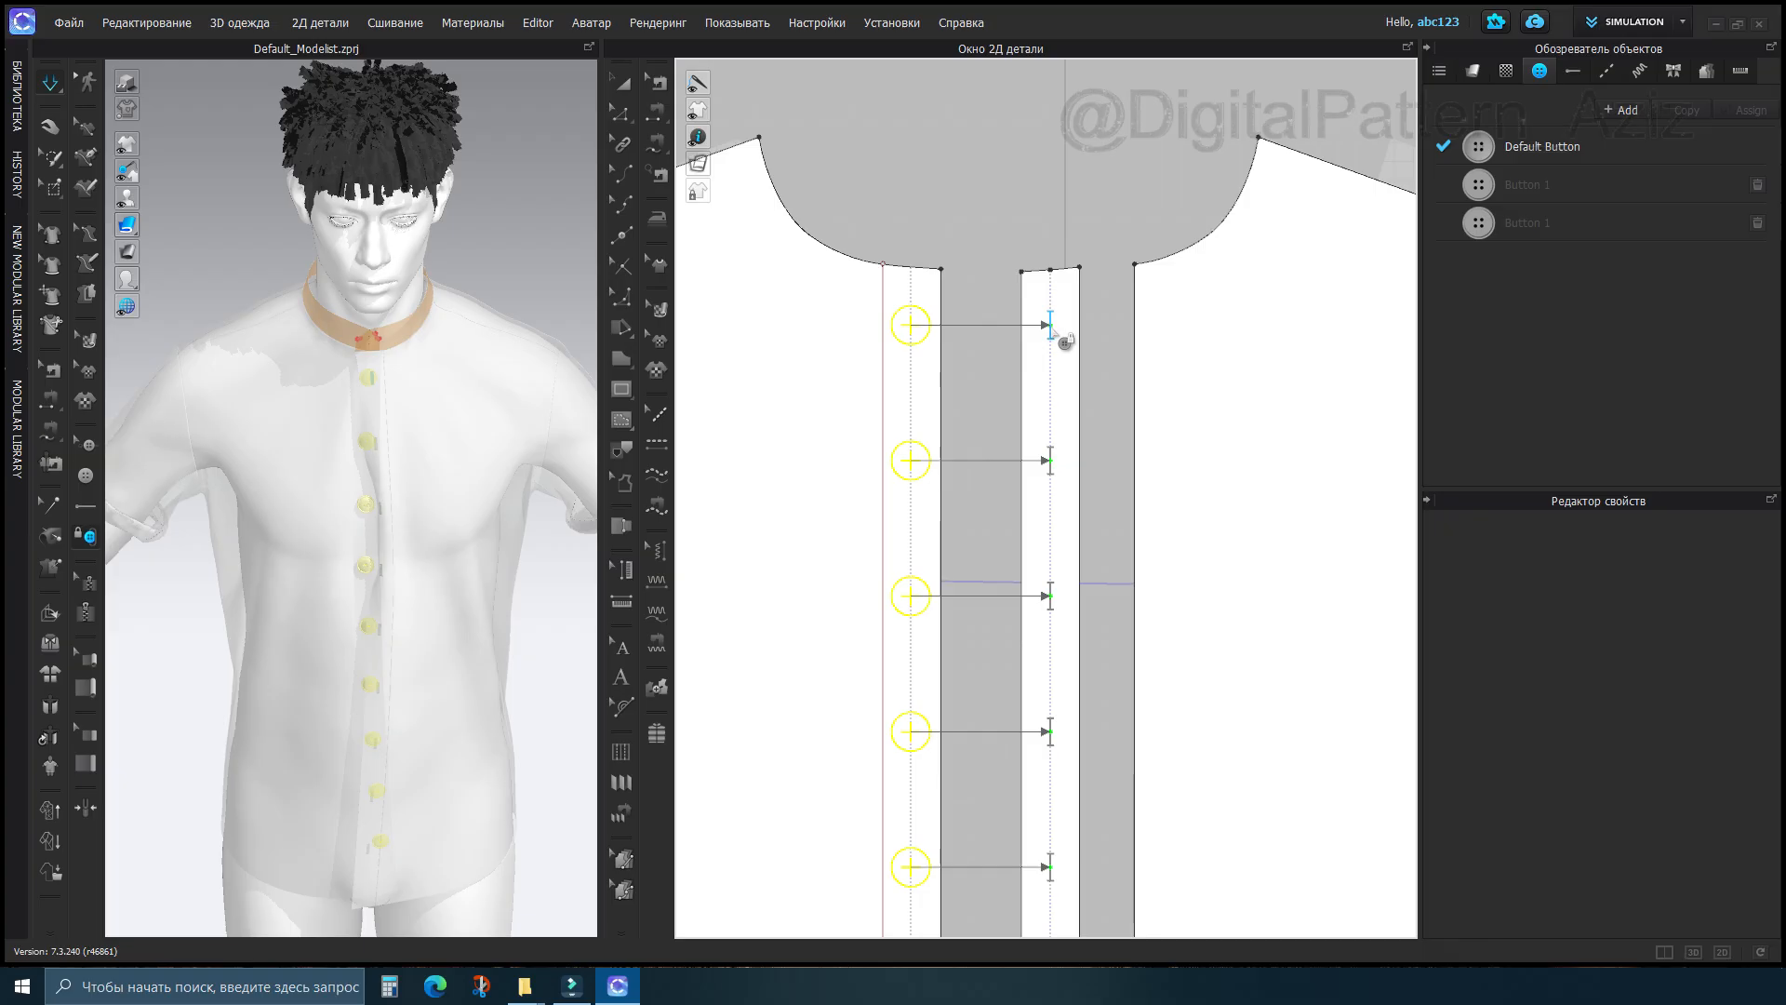
pyautogui.click(1052, 331)
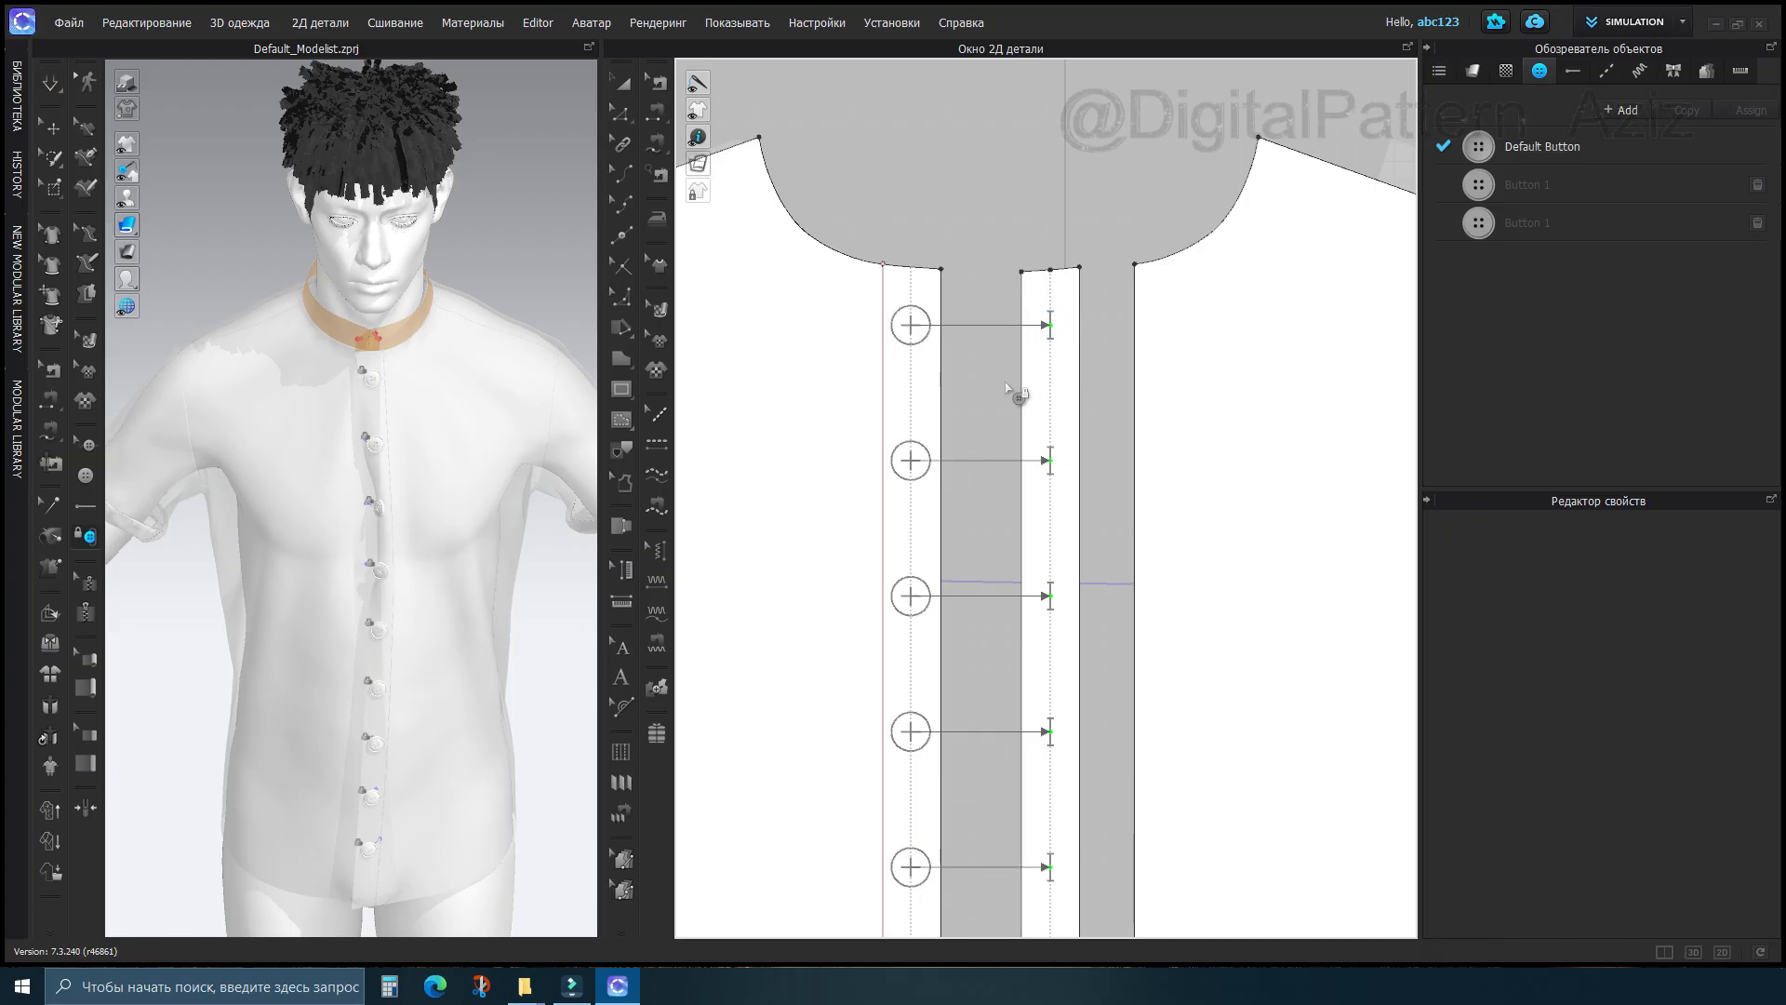
# Check the locked buttons in 3D and simulate the shirt with its front placket fastened
pyautogui.scroll(10, 404, 542)
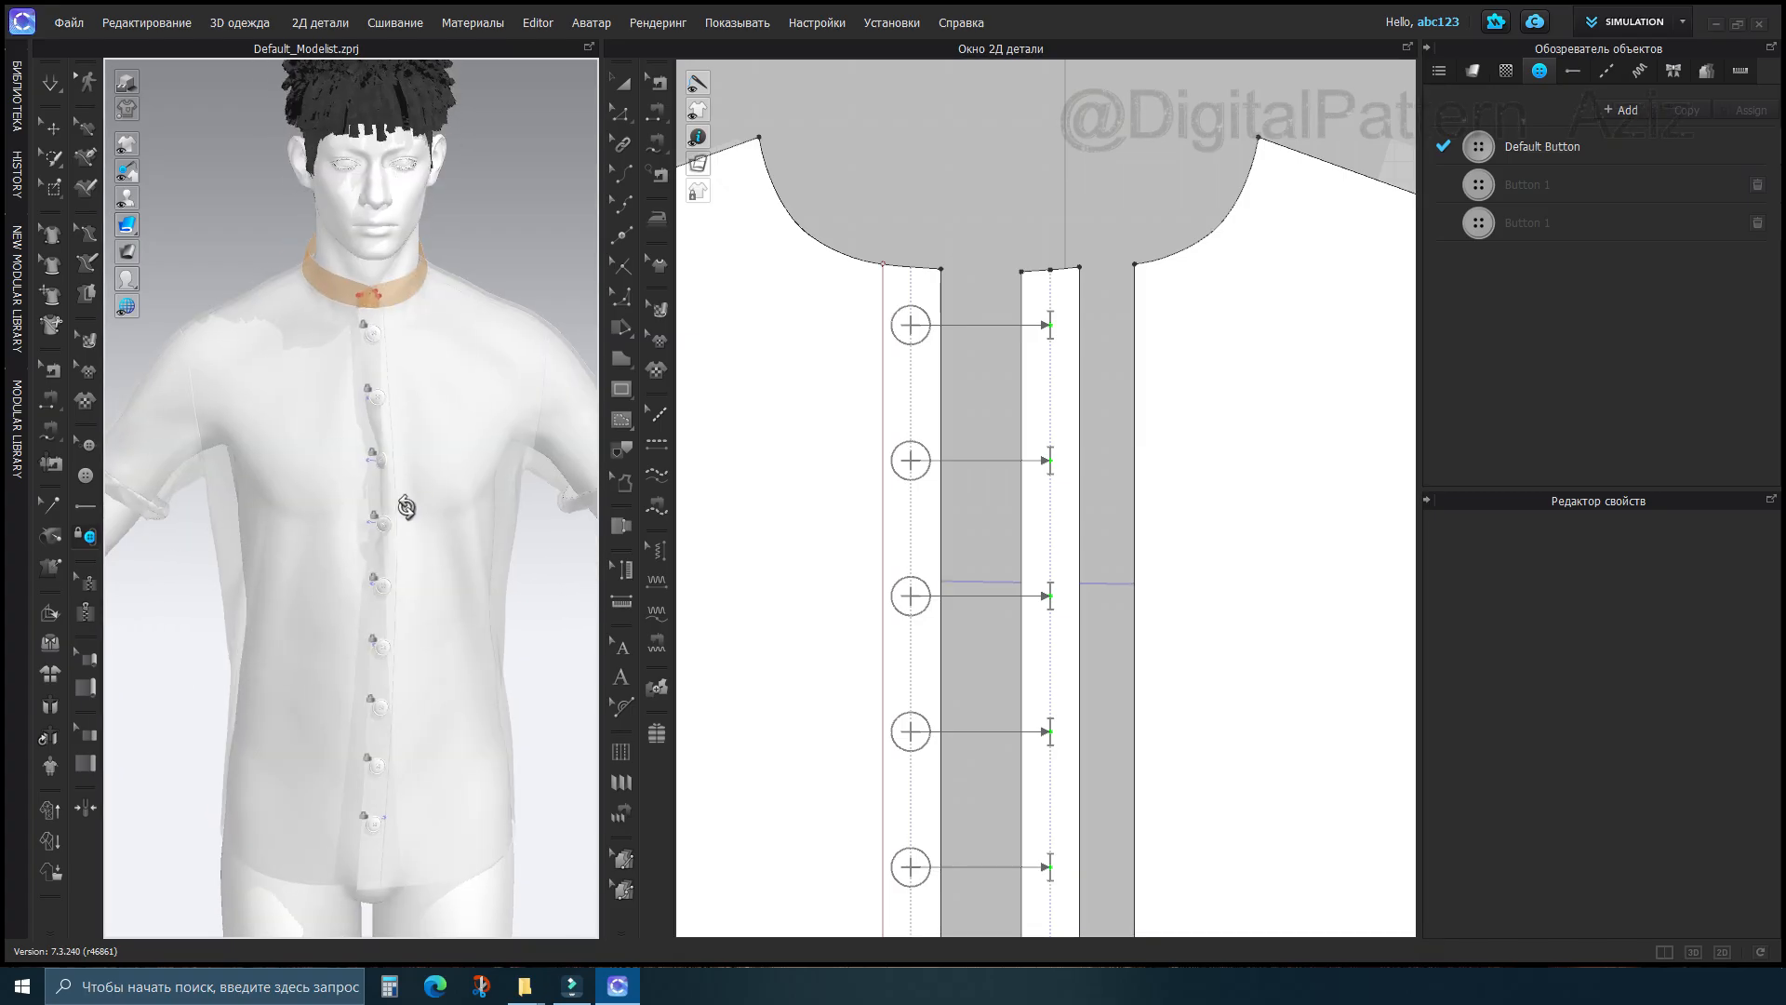
pyautogui.scroll(3, 372, 572)
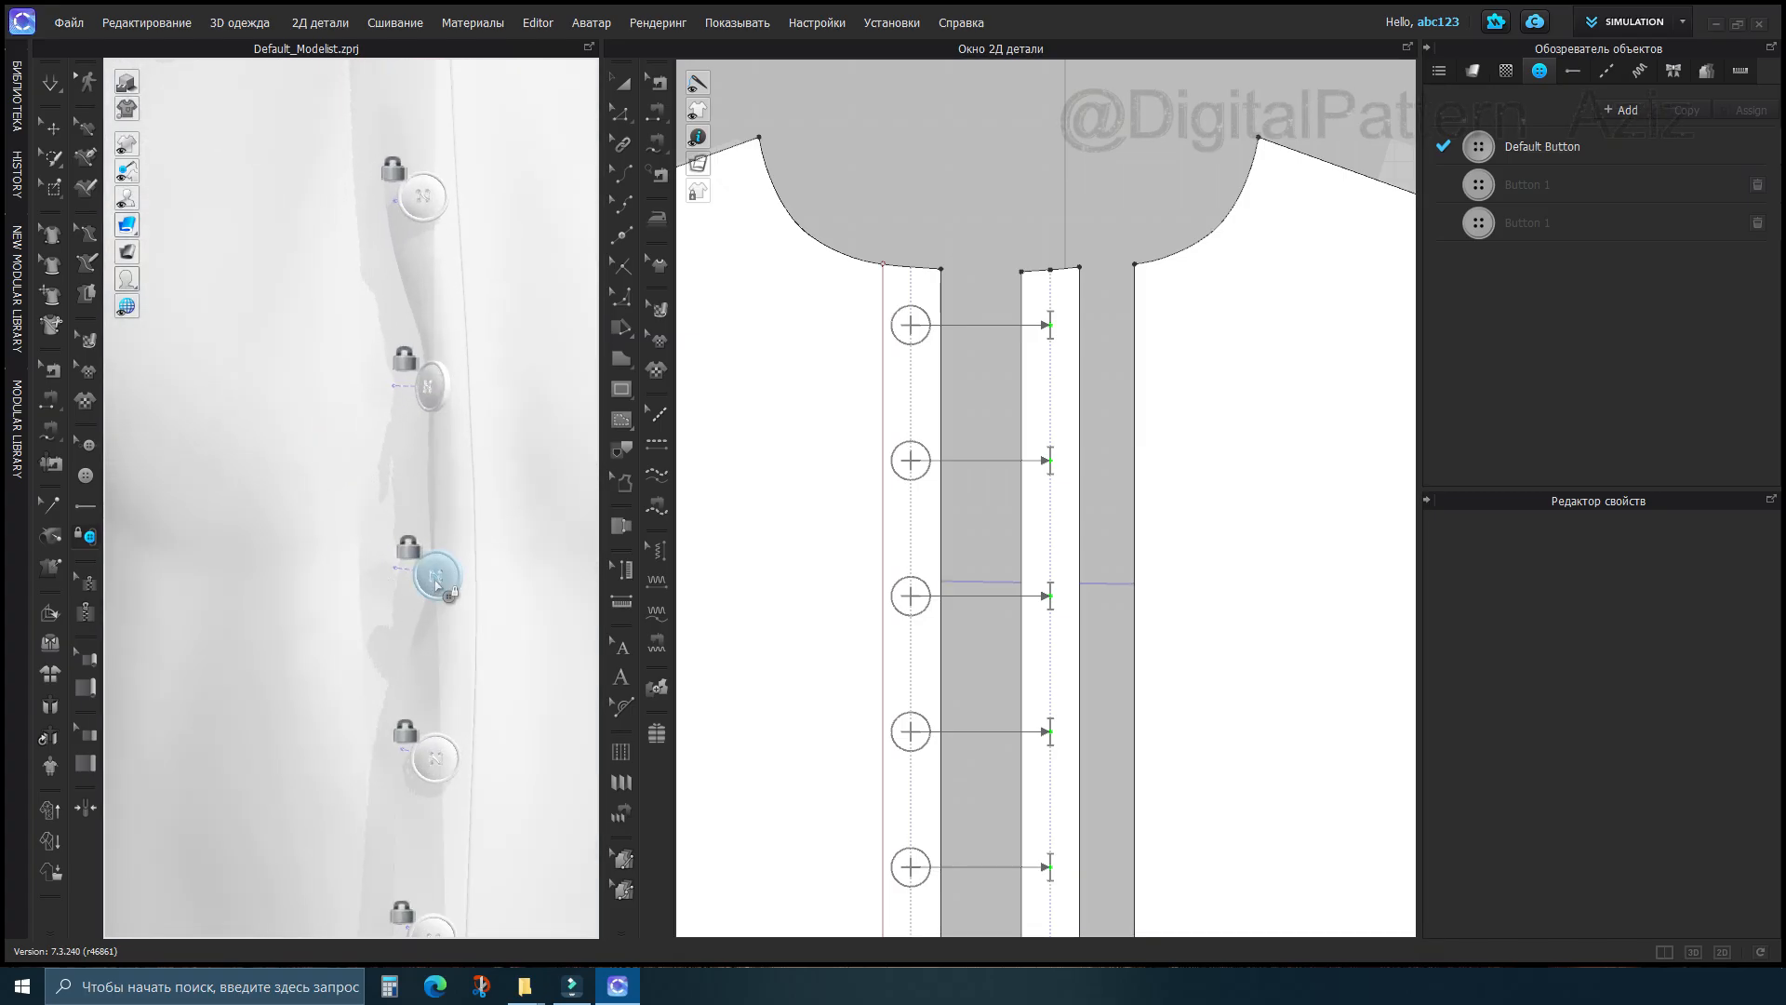
pyautogui.scroll(-10, 438, 549)
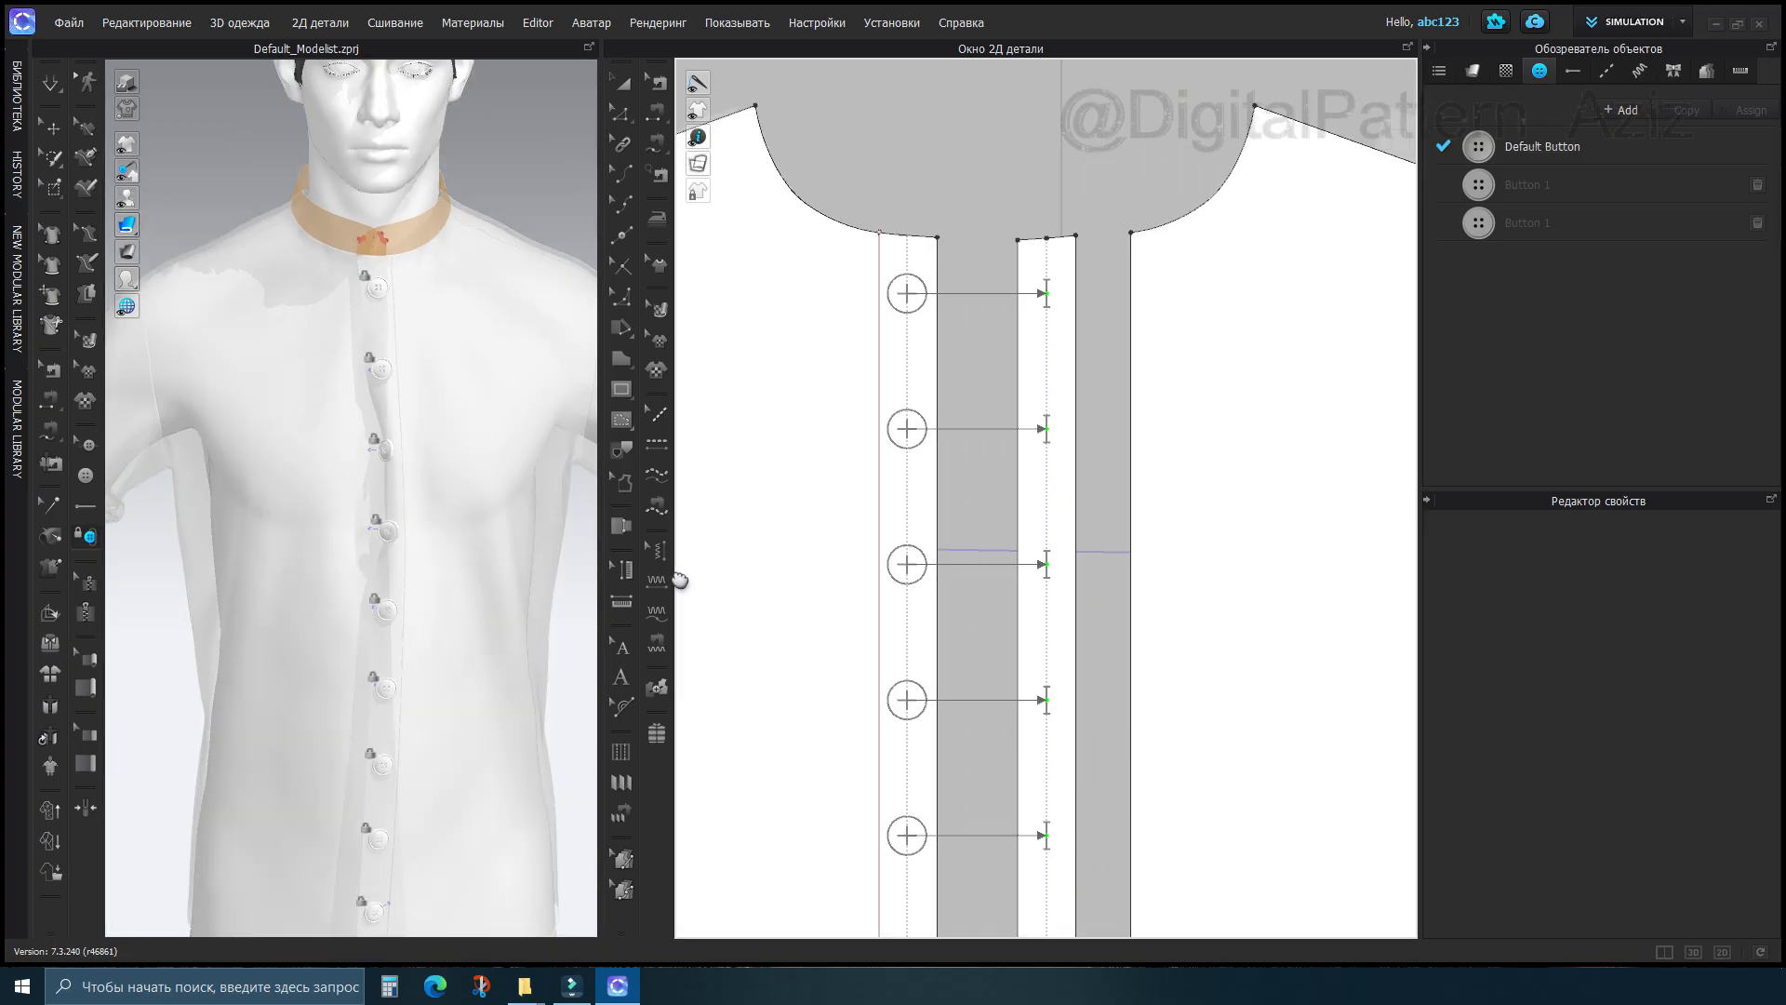
pyautogui.scroll(-5, 1102, 510)
pyautogui.scroll(-3, 1102, 510)
pyautogui.click(50, 82)
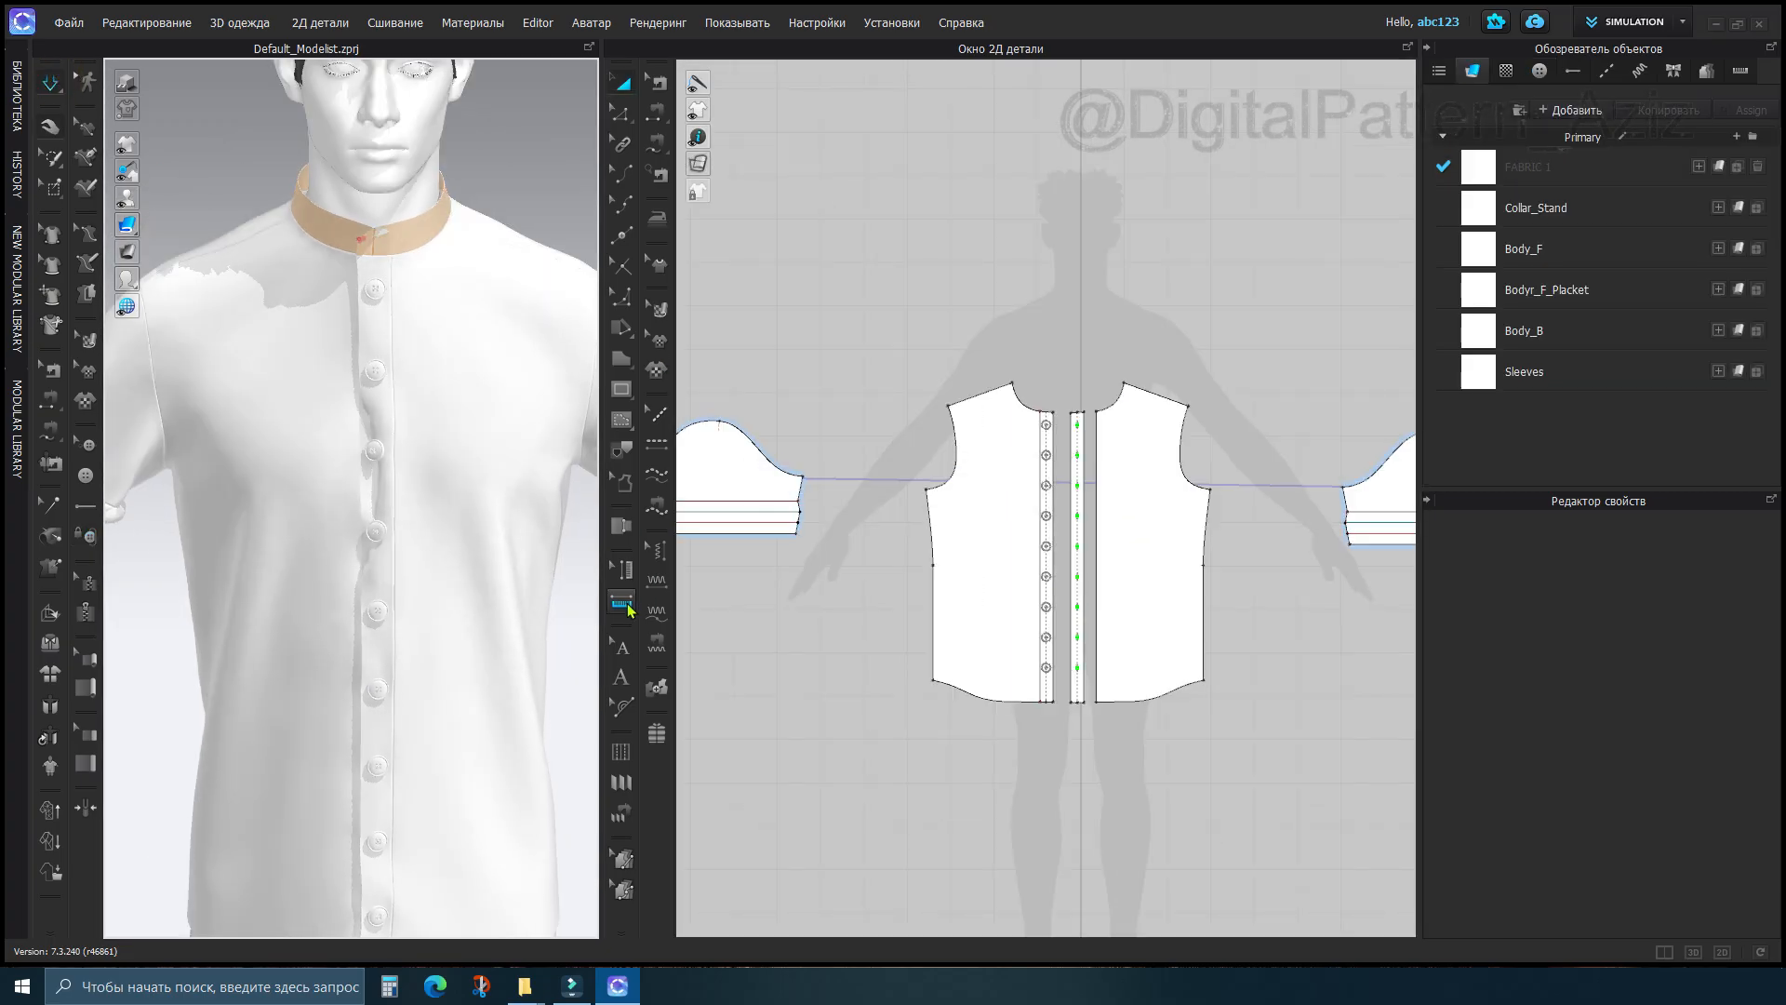
# Inspect the buttoned placket from several angles, from collar to hem, and check the fold line on the button-side front panel
pyautogui.click(383, 499)
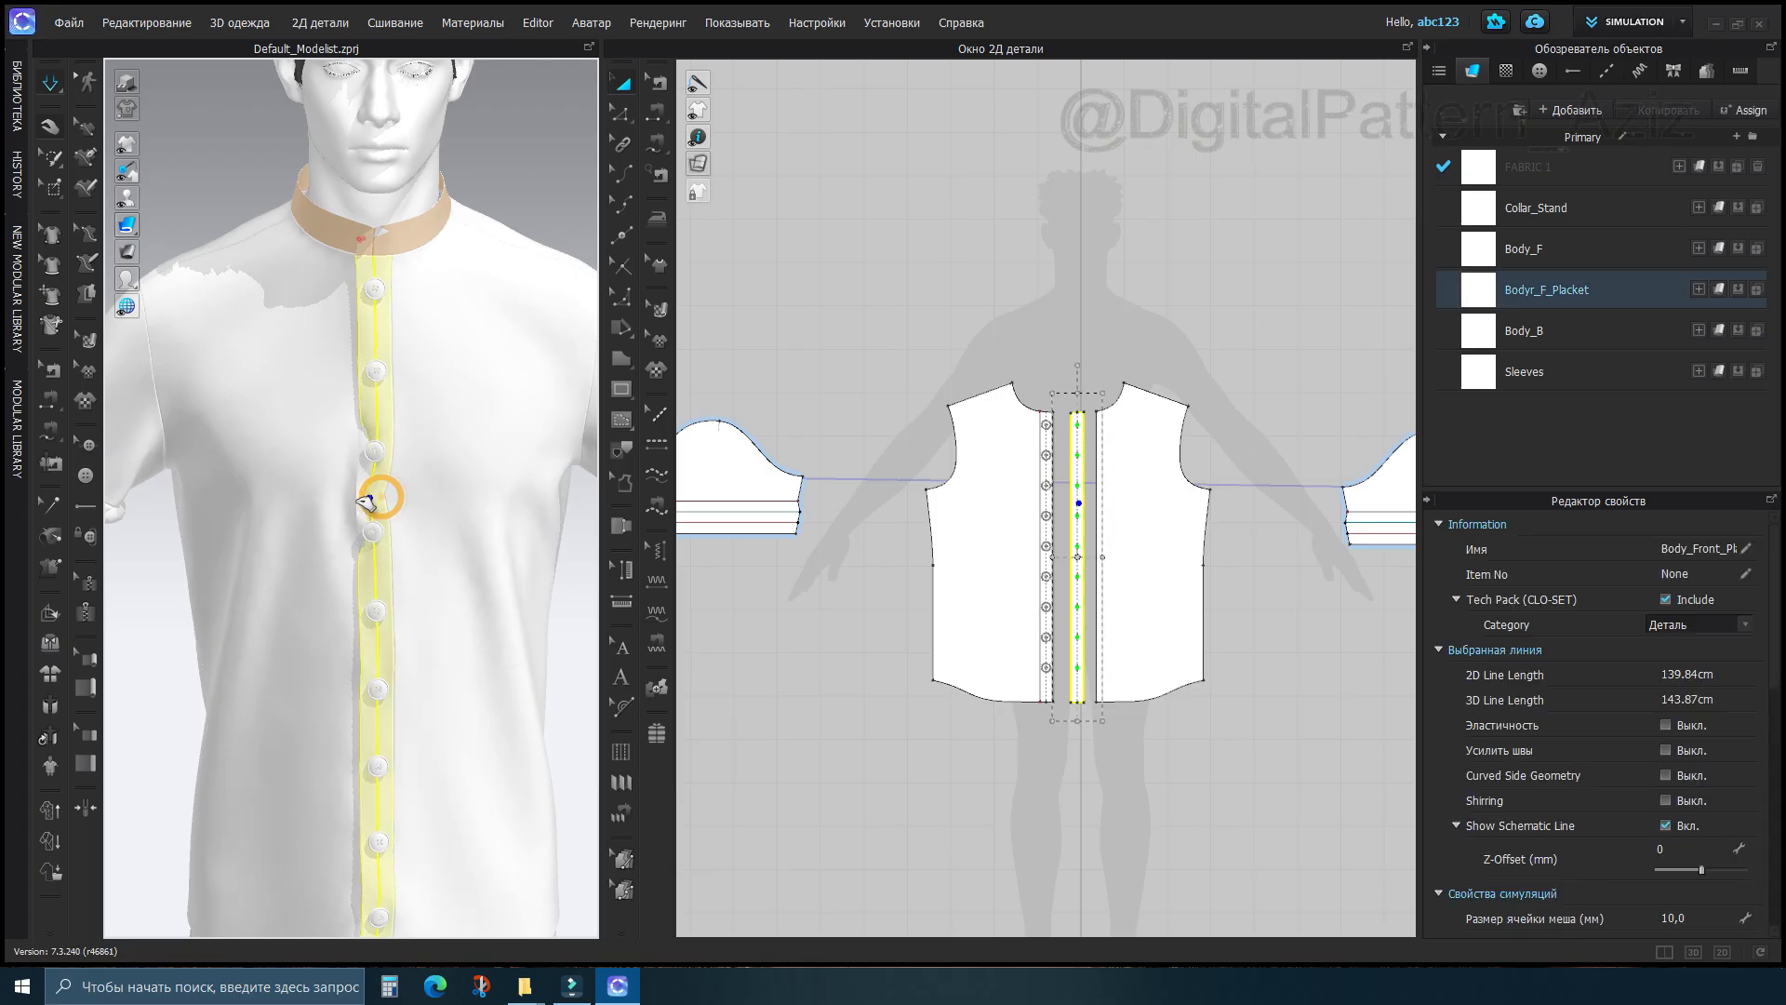
pyautogui.moveTo(387, 509); pyautogui.dragTo(463, 522, button='right')
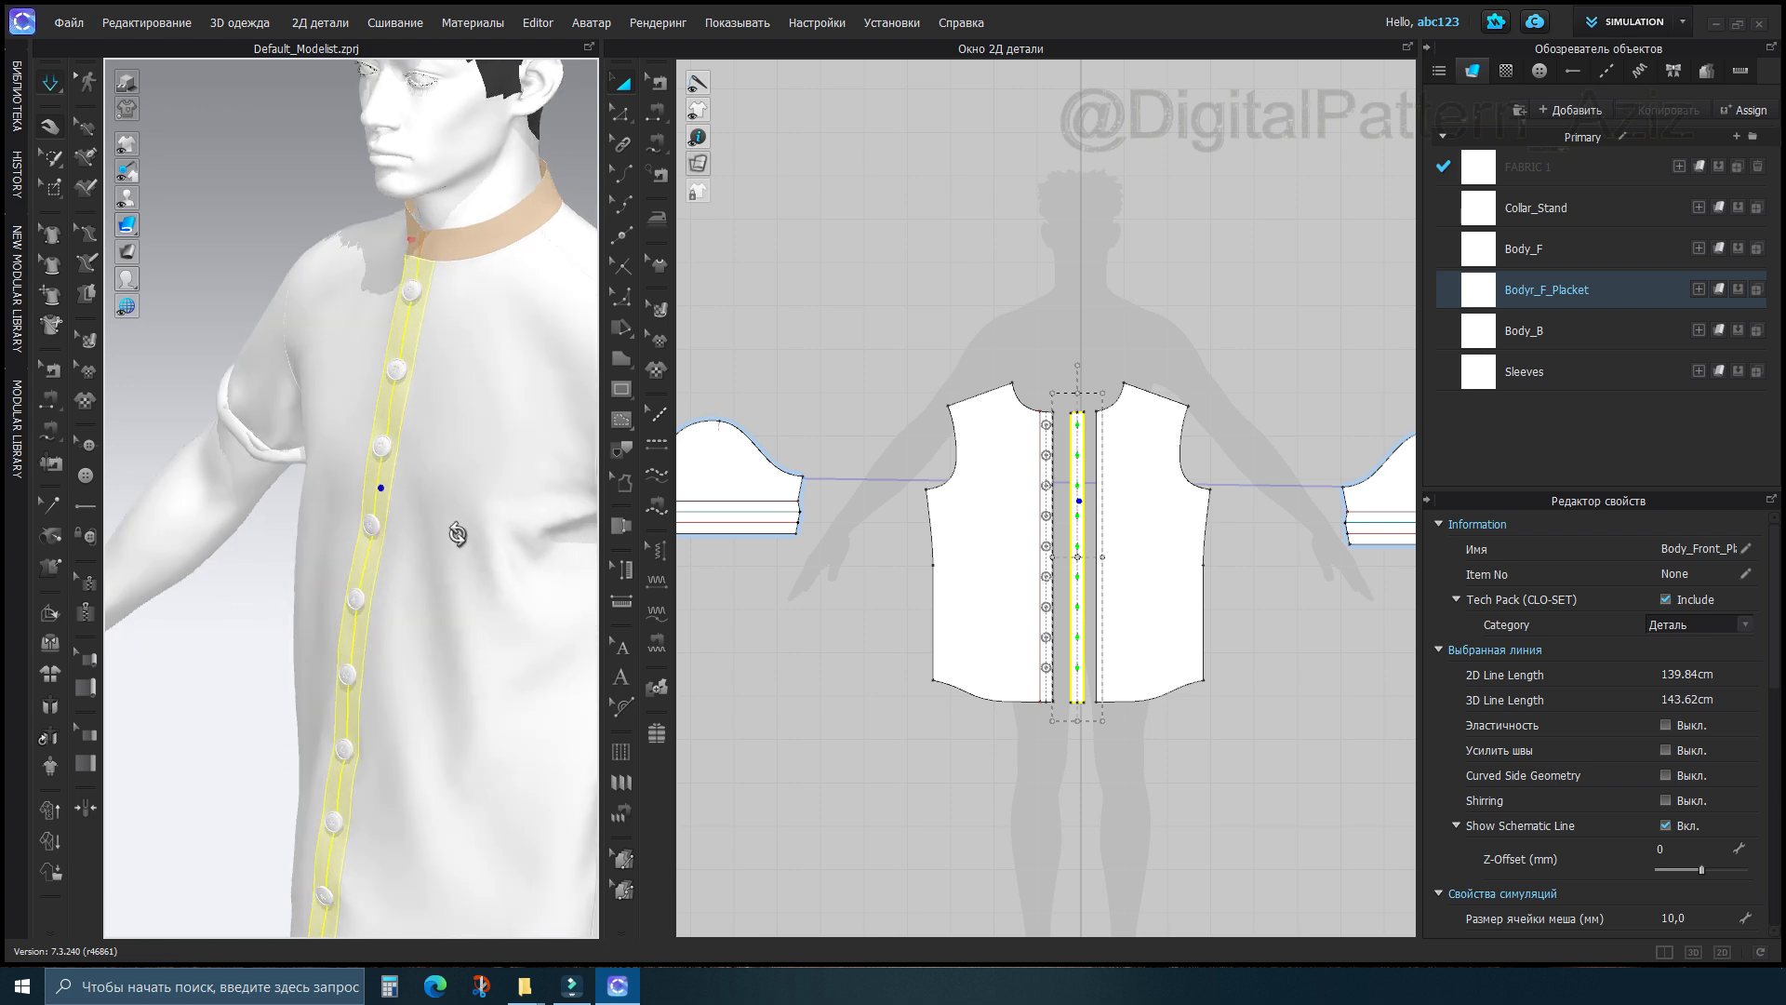
pyautogui.scroll(3, 461, 511)
pyautogui.scroll(-3, 427, 729)
pyautogui.click(187, 651)
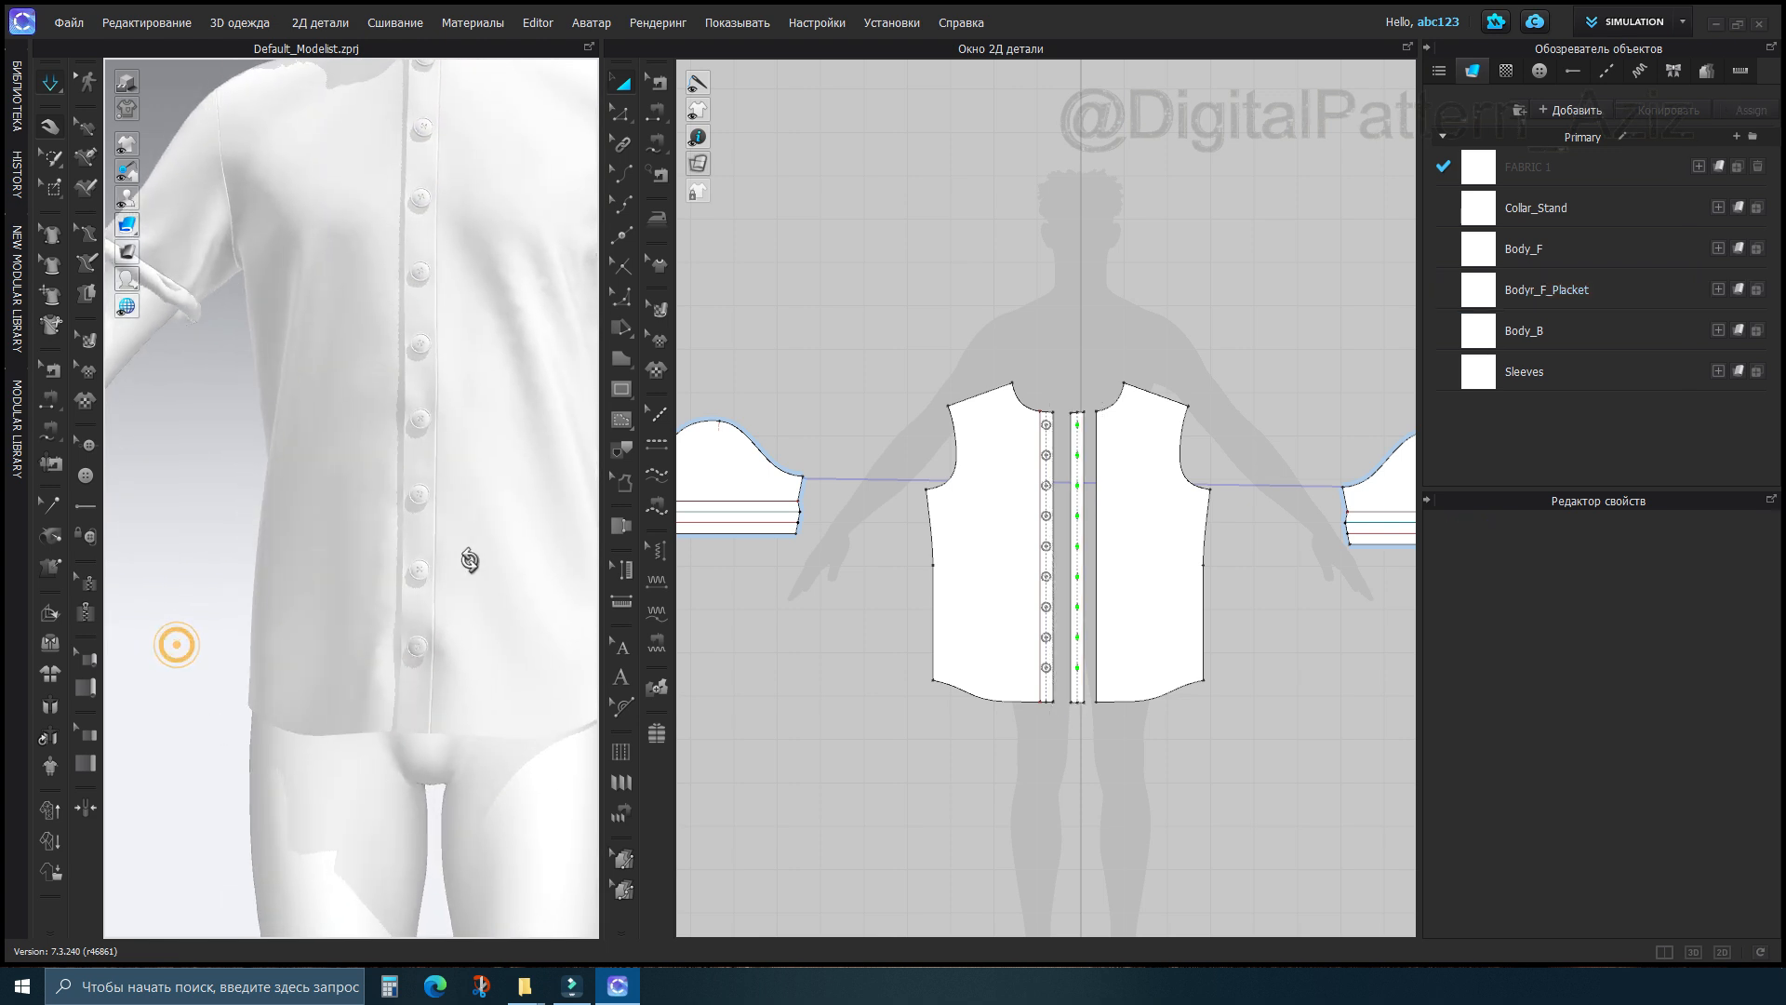
pyautogui.scroll(3, 497, 479)
pyautogui.moveTo(498, 479); pyautogui.dragTo(498, 543, button='middle')
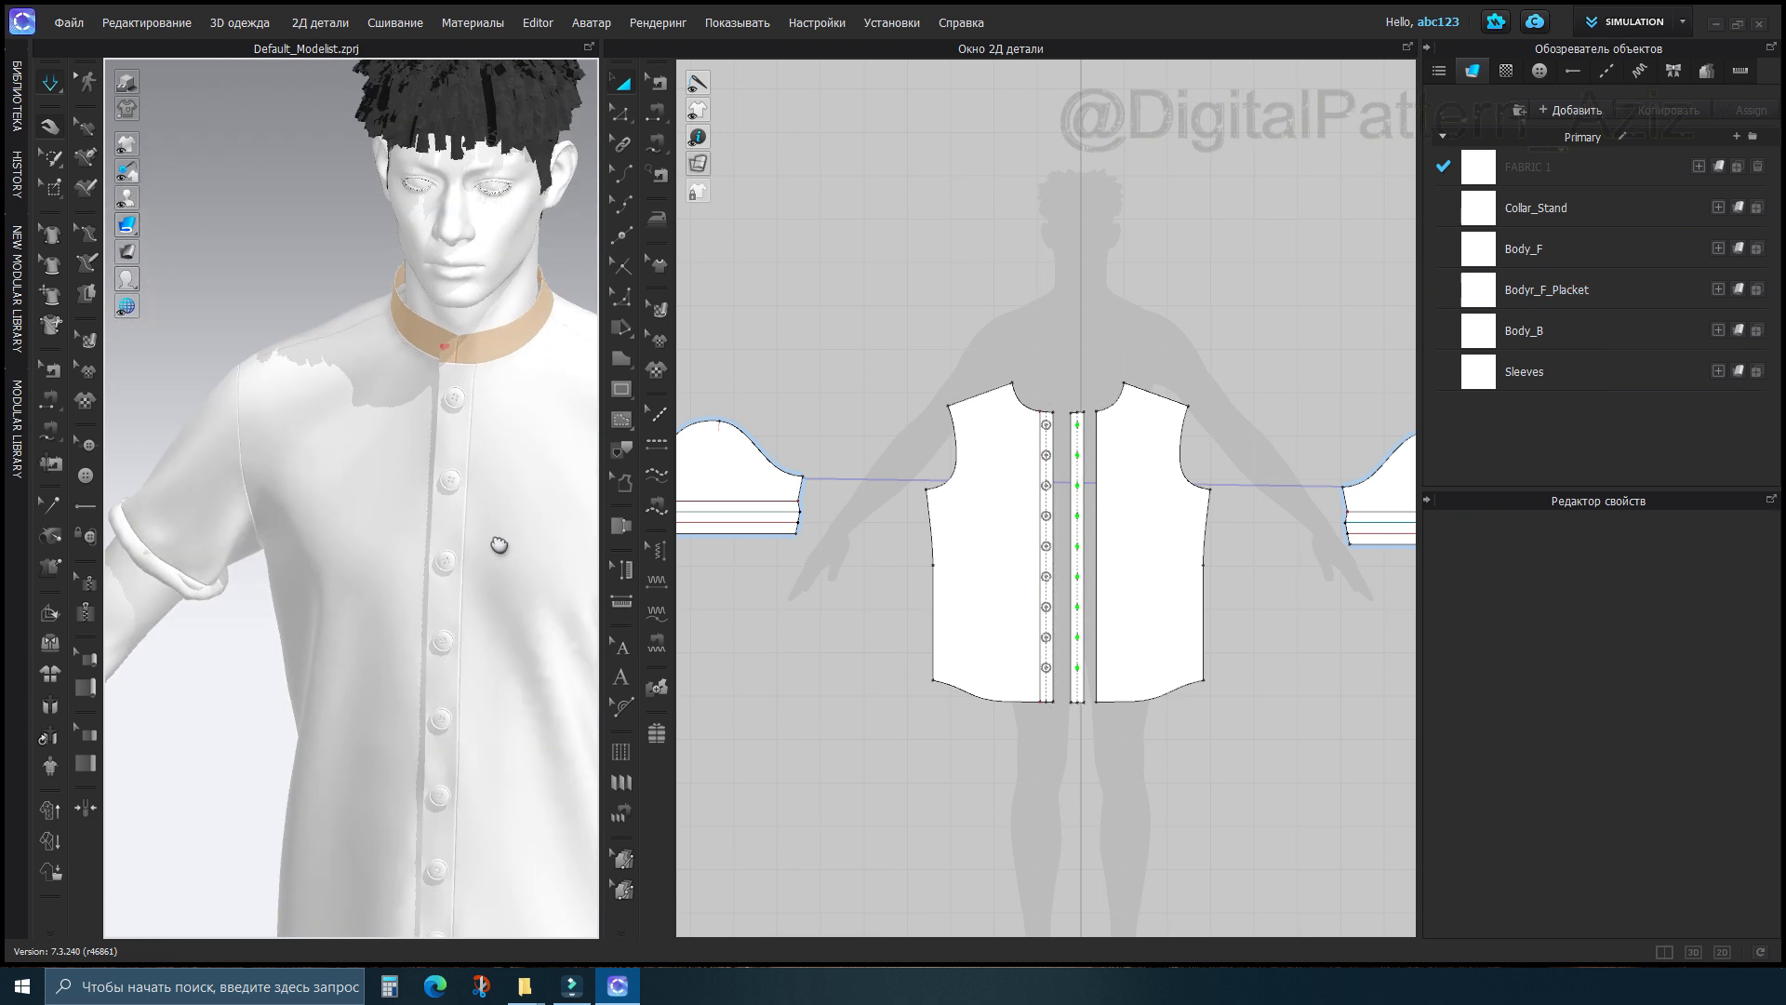
pyautogui.scroll(3, 377, 367)
pyautogui.moveTo(376, 368)
pyautogui.mouseDown(button='right')
pyautogui.moveTo(351, 379)
pyautogui.moveTo(379, 367)
pyautogui.moveTo(383, 400)
pyautogui.mouseUp(button='right')
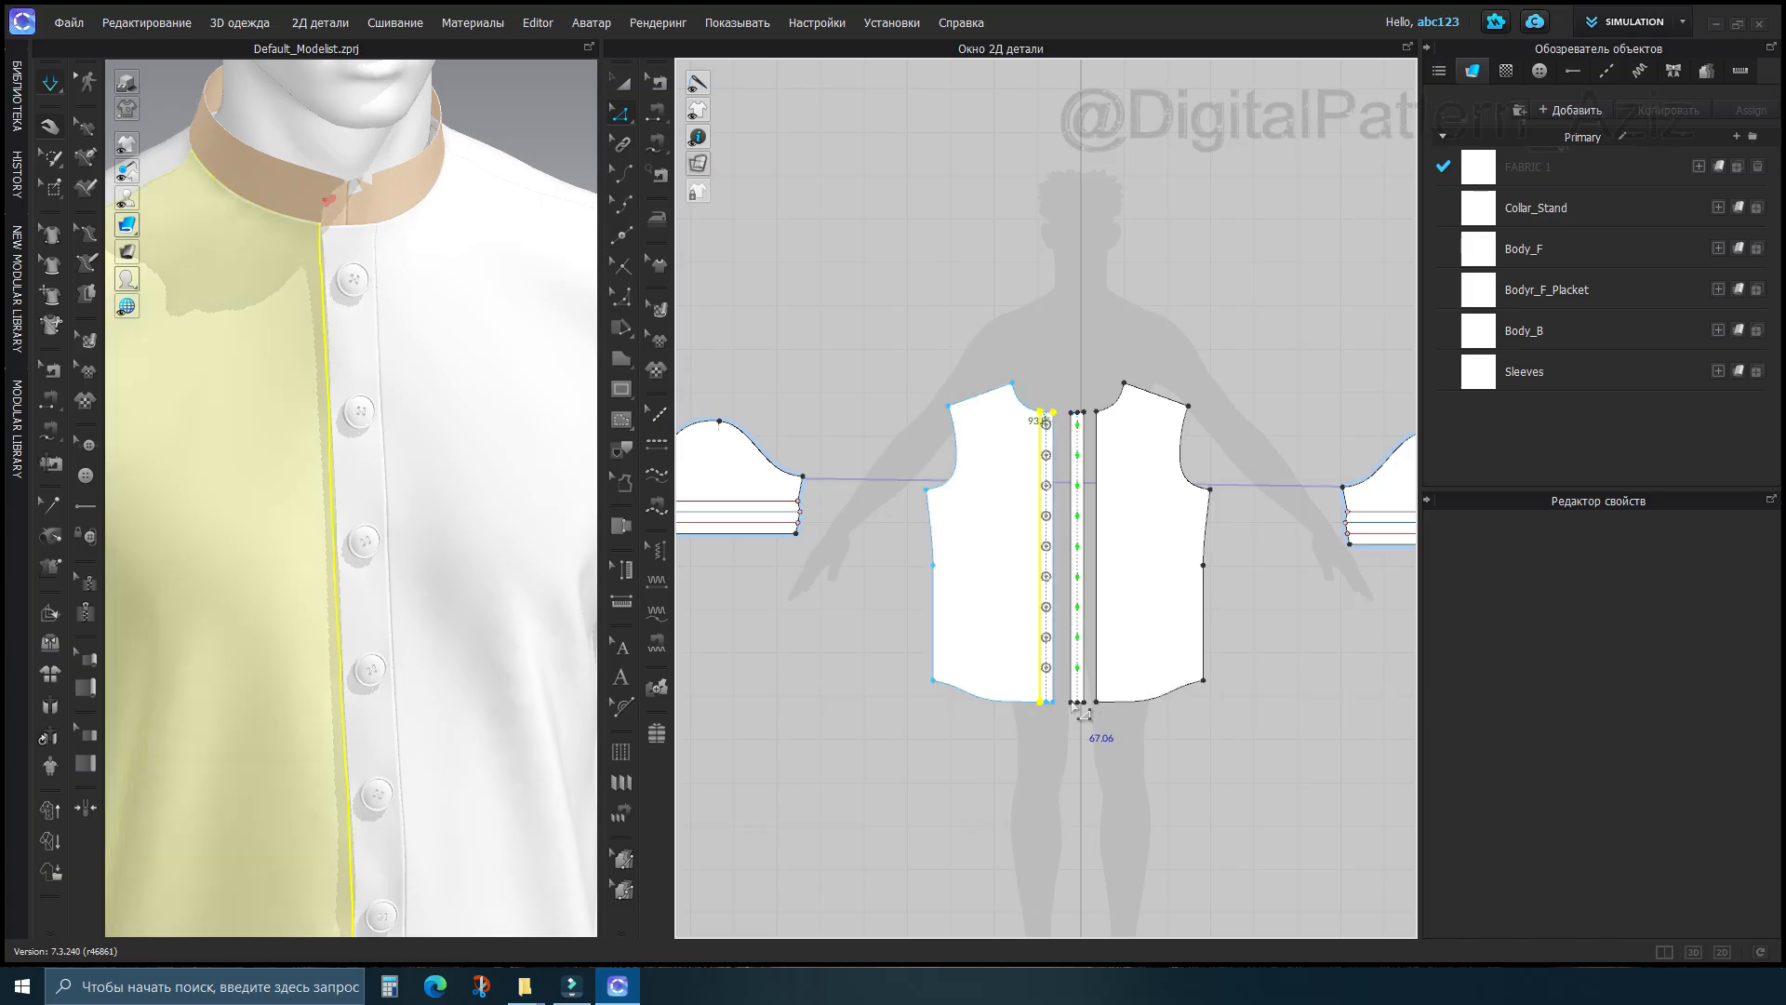
pyautogui.click(1076, 706)
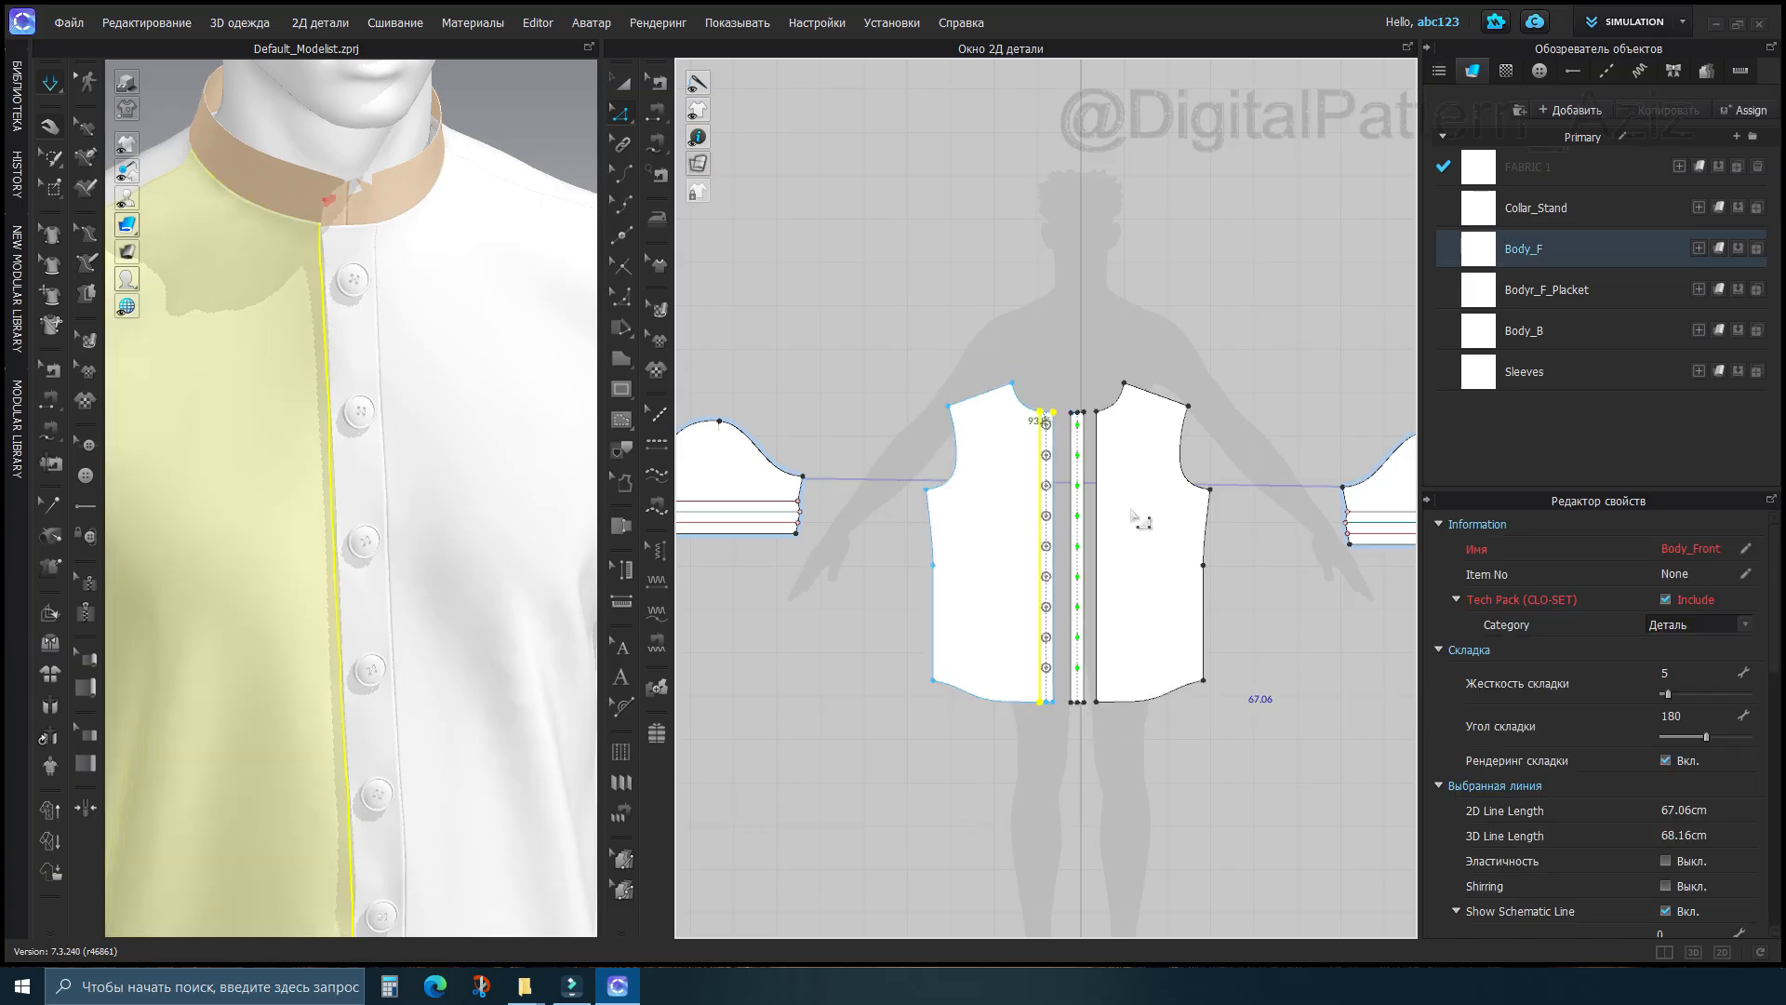
# Select all the placket buttons and set the Default Button width to 1.20 cm
pyautogui.click(86, 477)
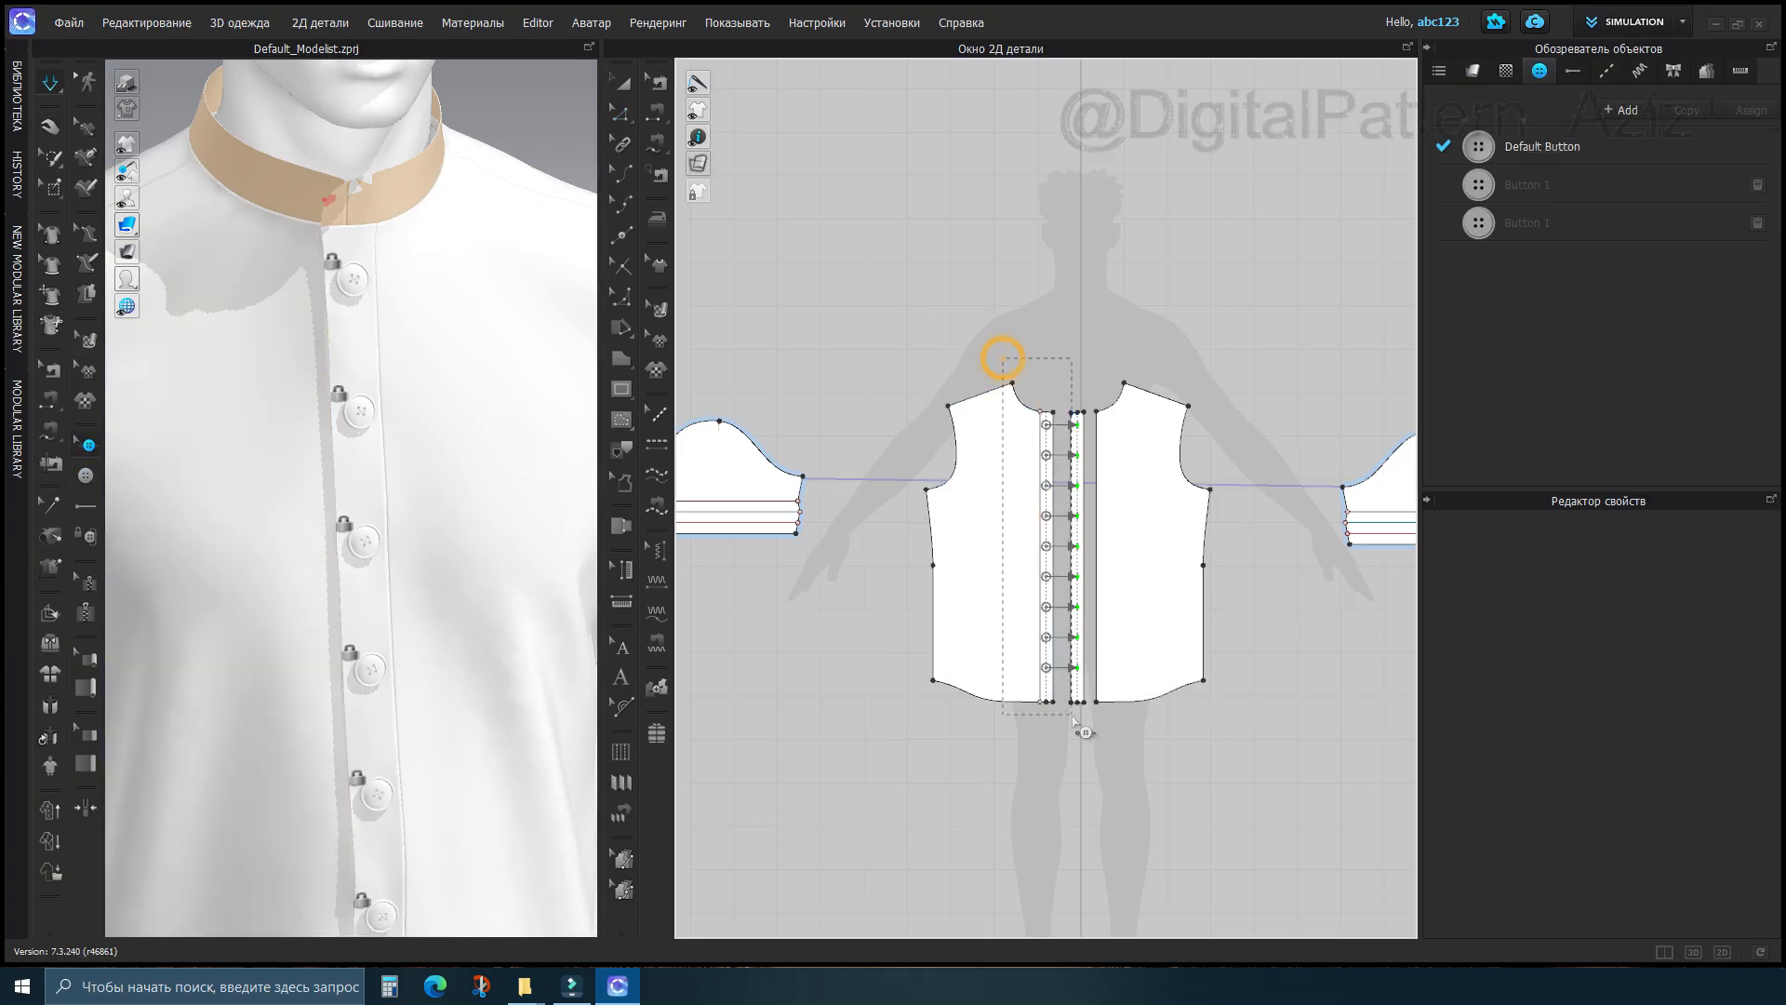
pyautogui.moveTo(1072, 716); pyautogui.dragTo(1074, 719)
pyautogui.doubleClick(1582, 146)
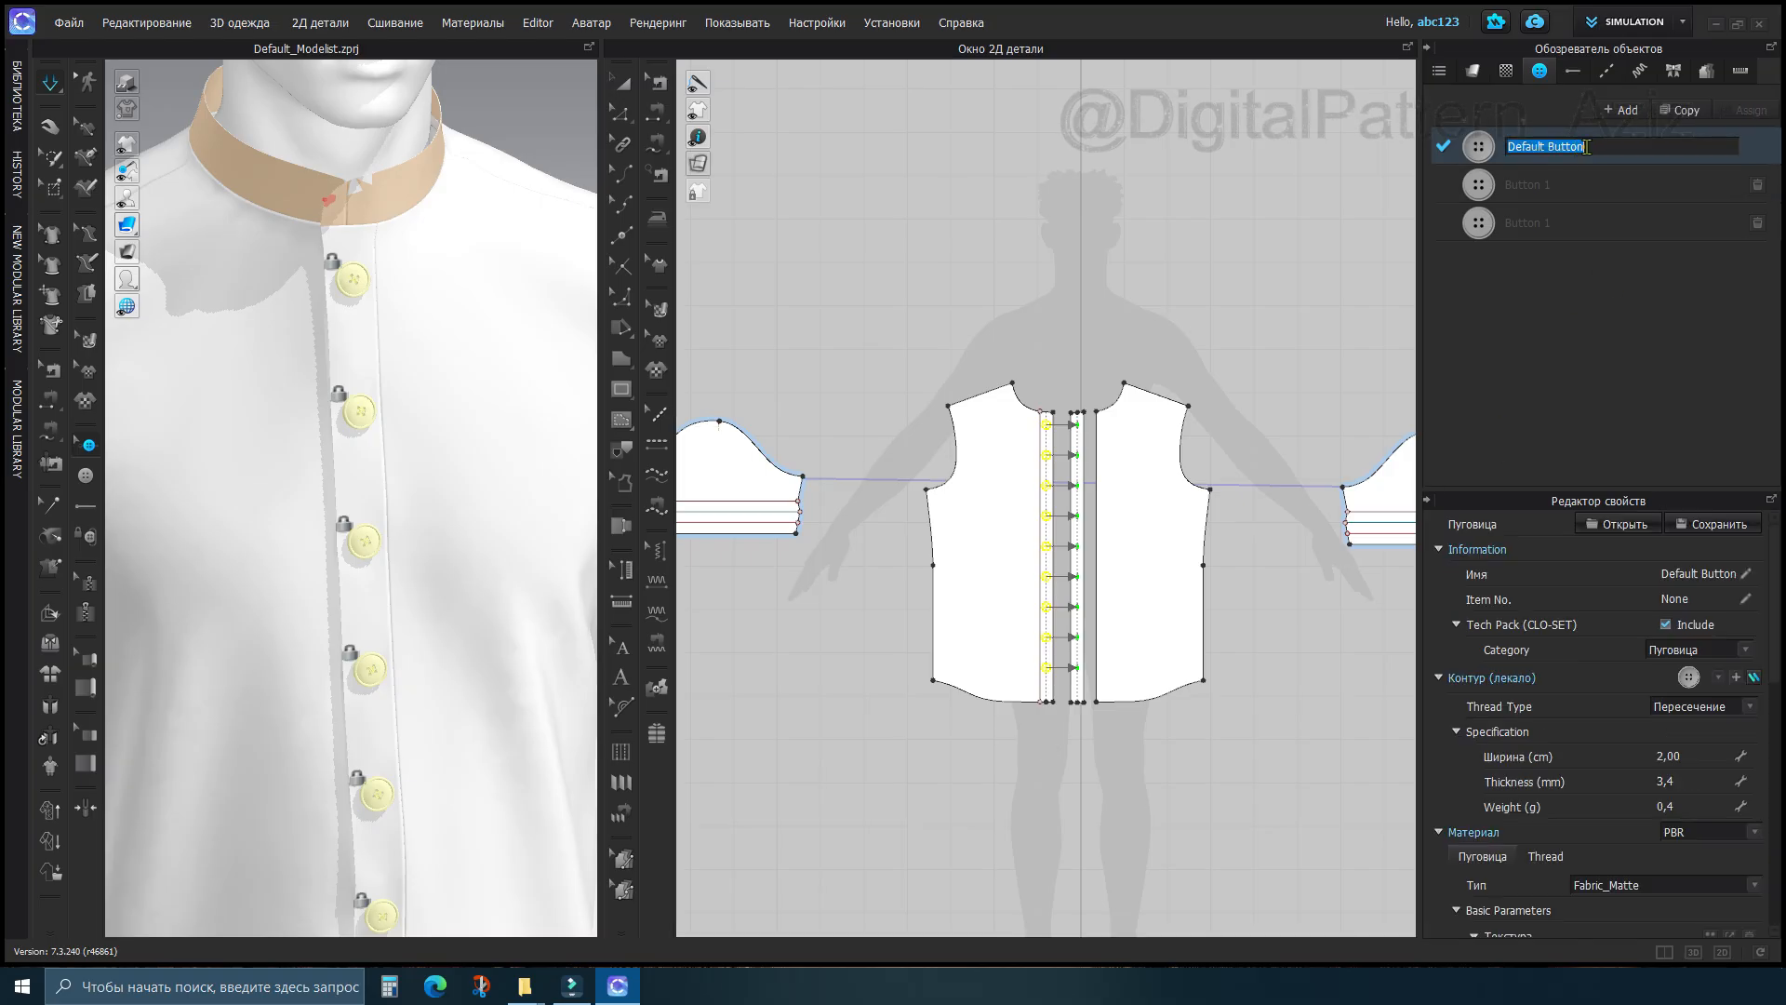
pyautogui.click(1678, 754)
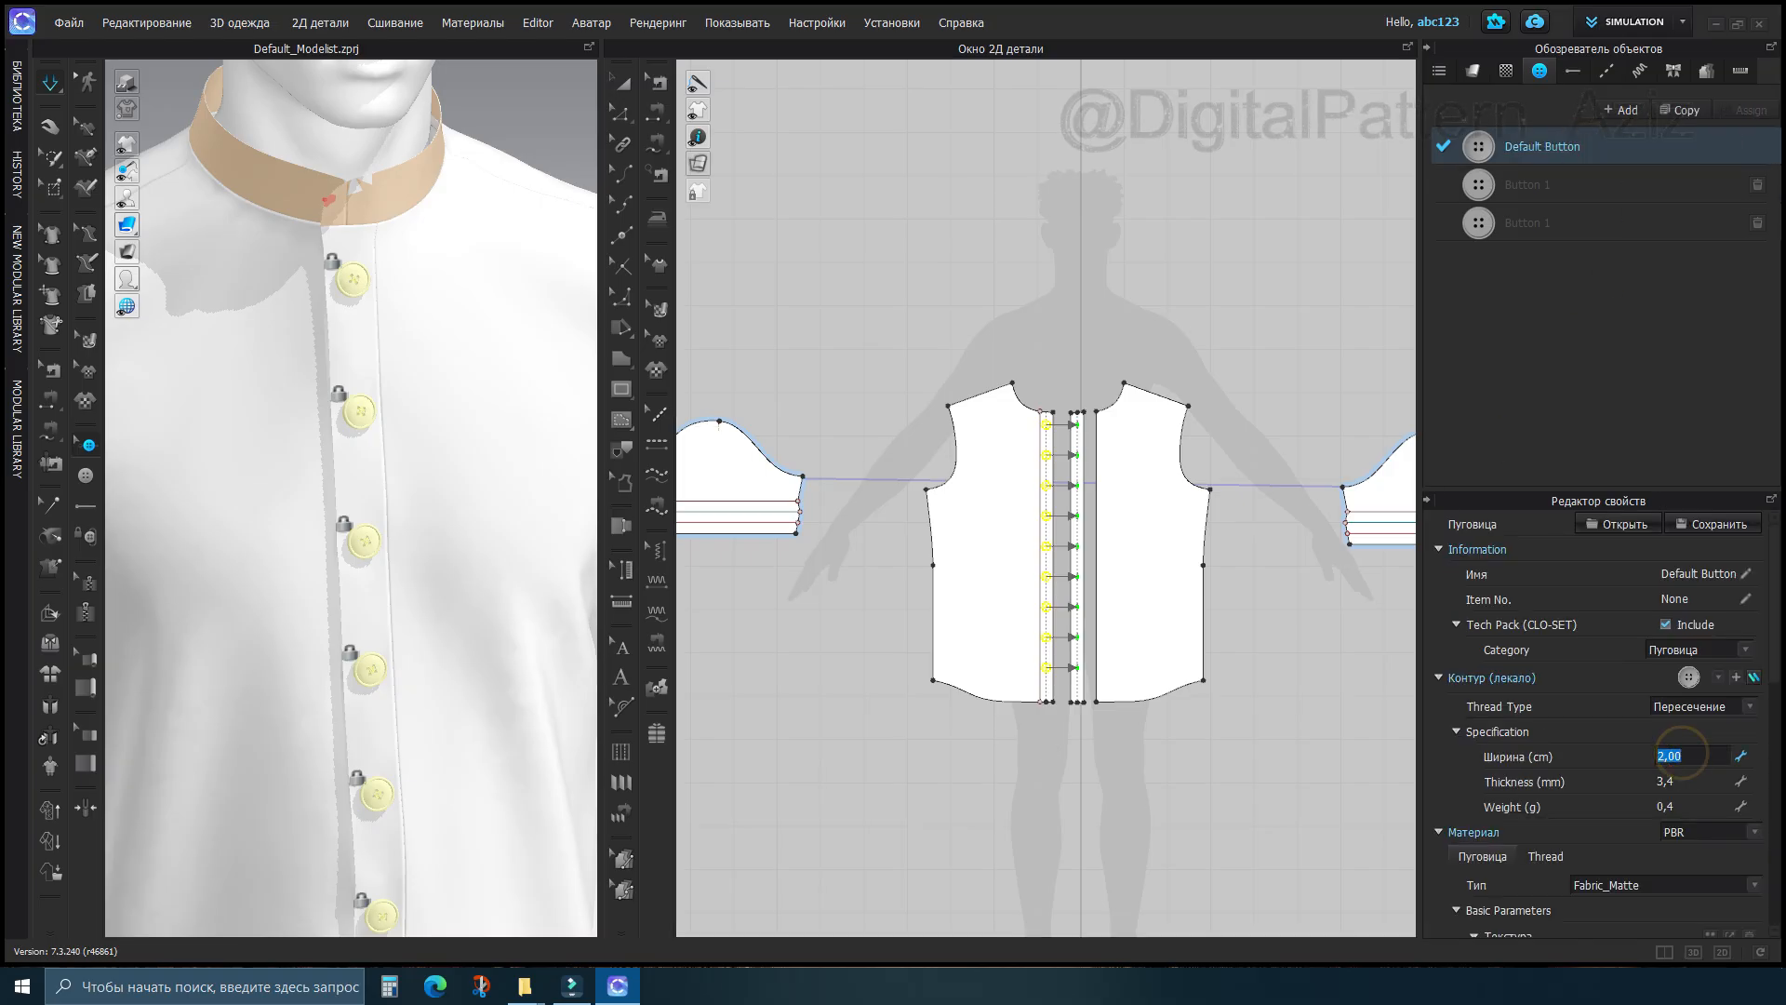
pyautogui.press('Return')
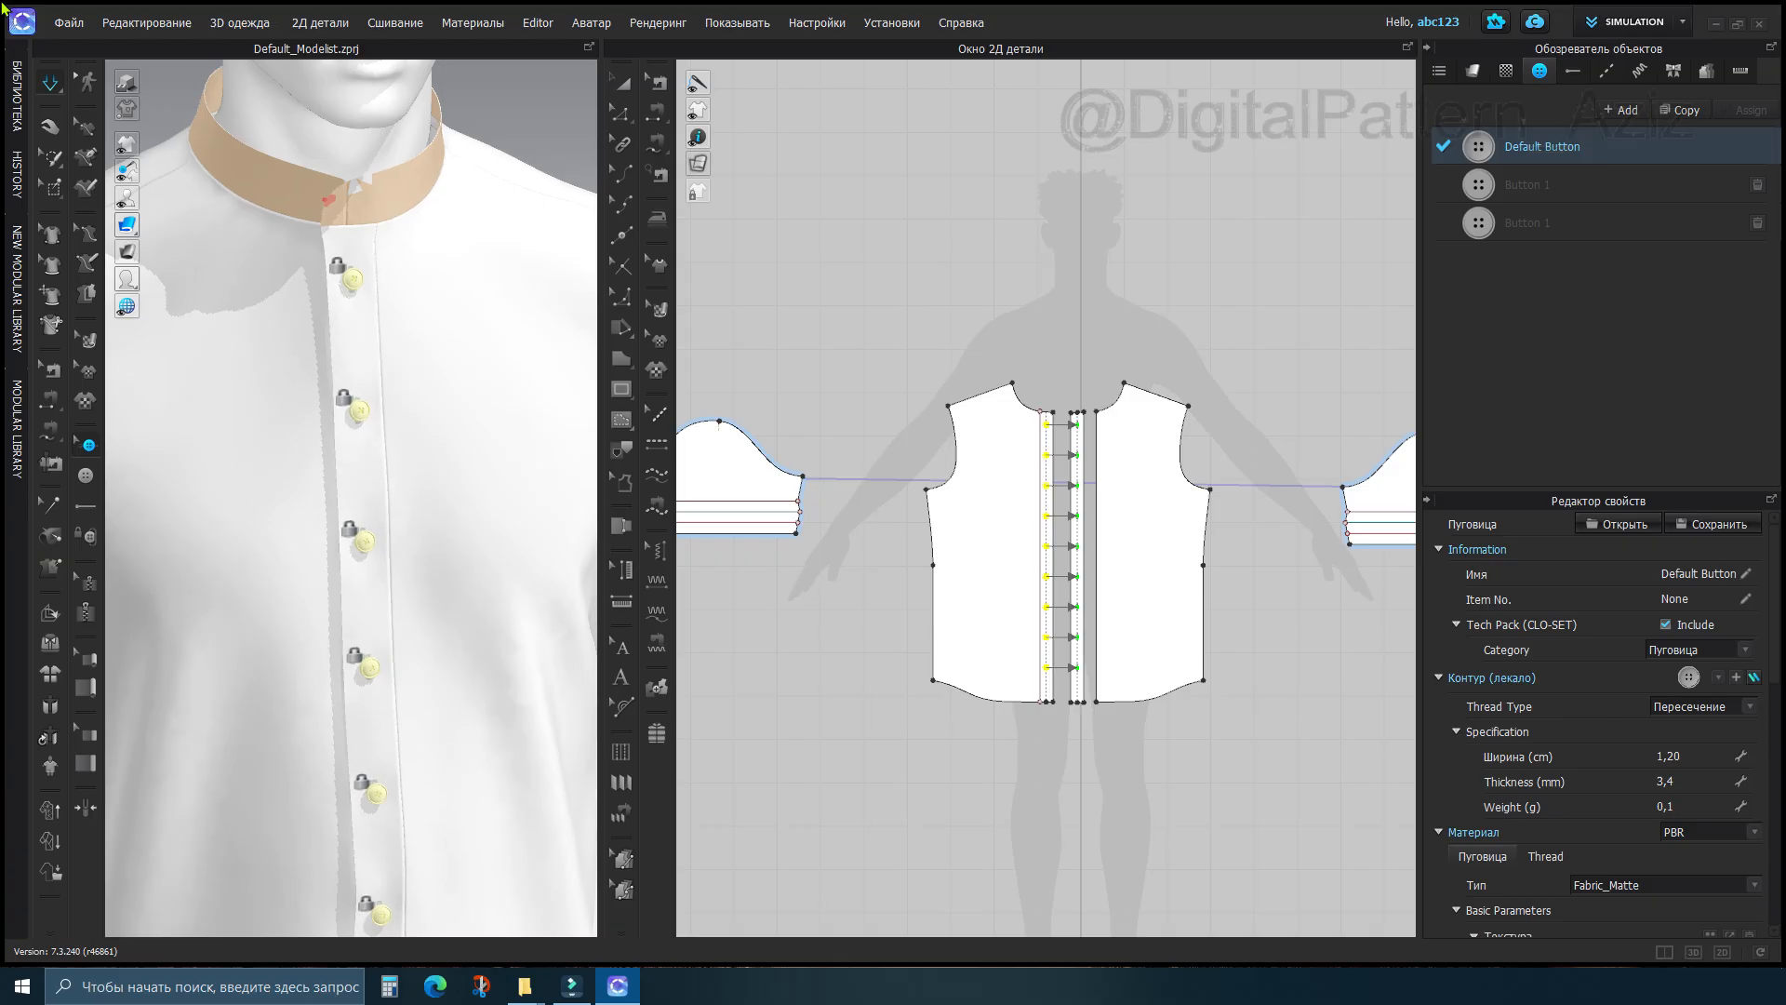
pyautogui.click(942, 300)
# Inspect the smaller buttons along the simulated shirt front and stop the simulation
pyautogui.scroll(-5, 944, 285)
pyautogui.moveTo(530, 298); pyautogui.dragTo(476, 307, button='right')
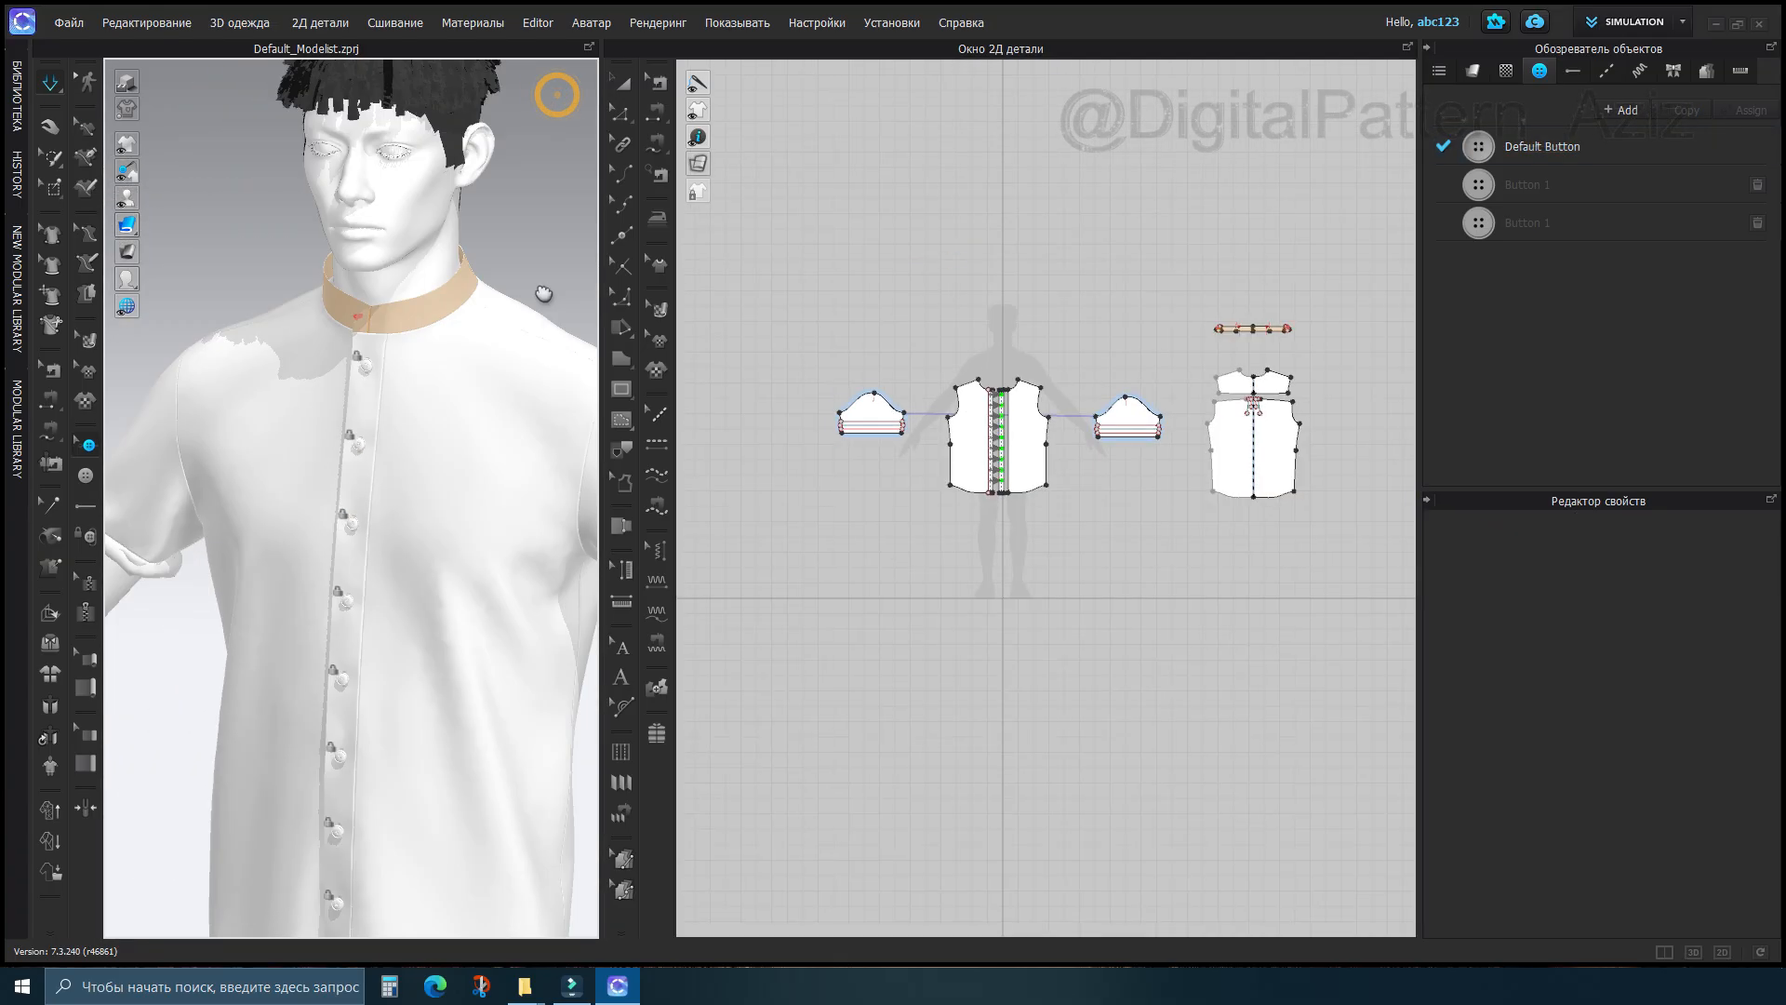
pyautogui.scroll(-6, 558, 88)
pyautogui.scroll(5, 479, 609)
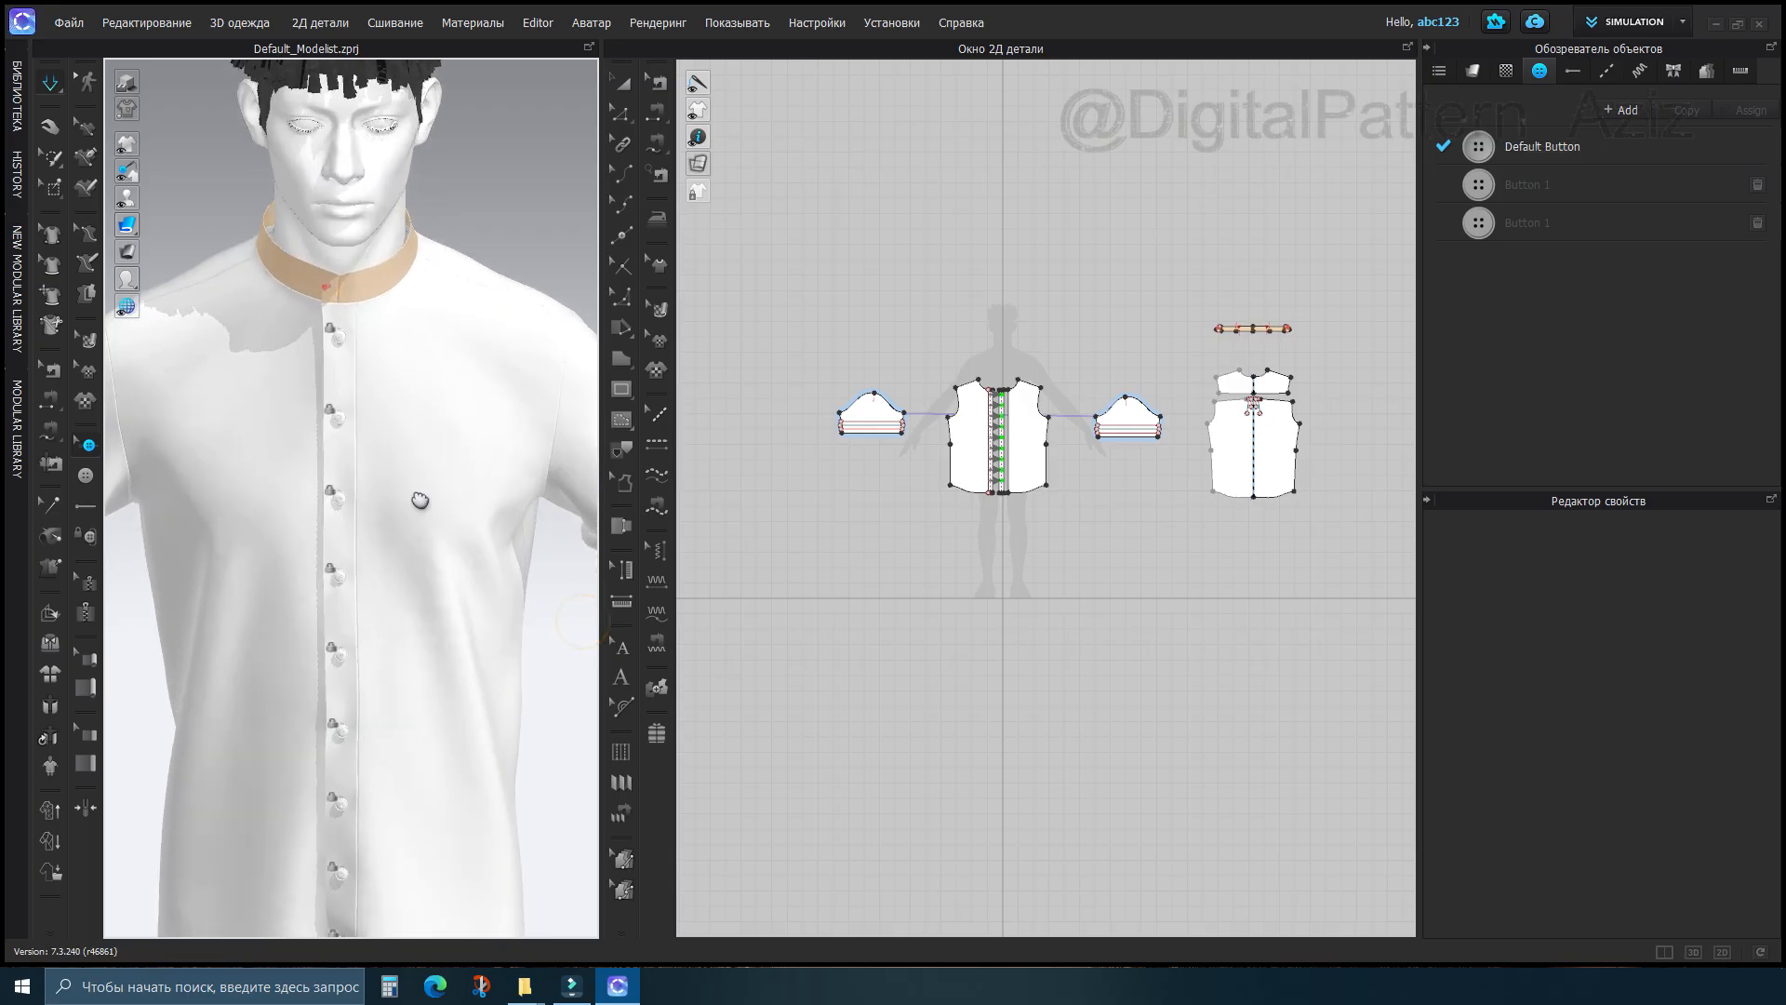
pyautogui.click(51, 83)
pyautogui.click(52, 86)
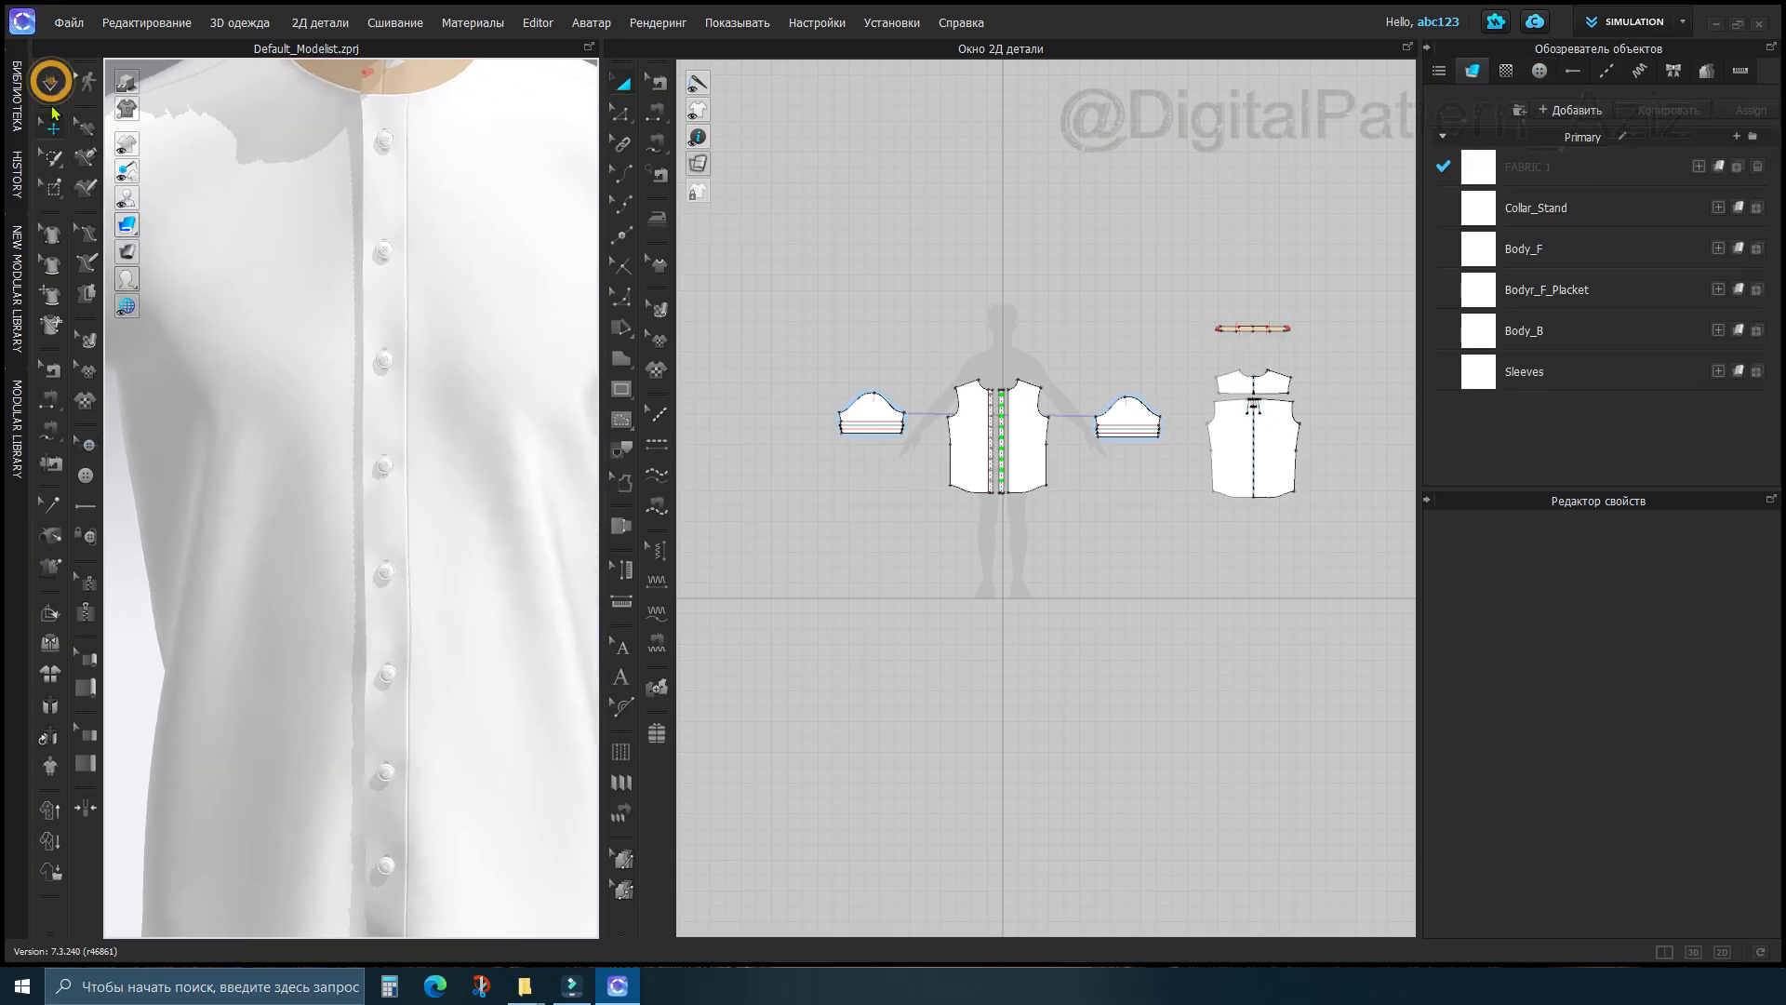
pyautogui.click(1653, 985)
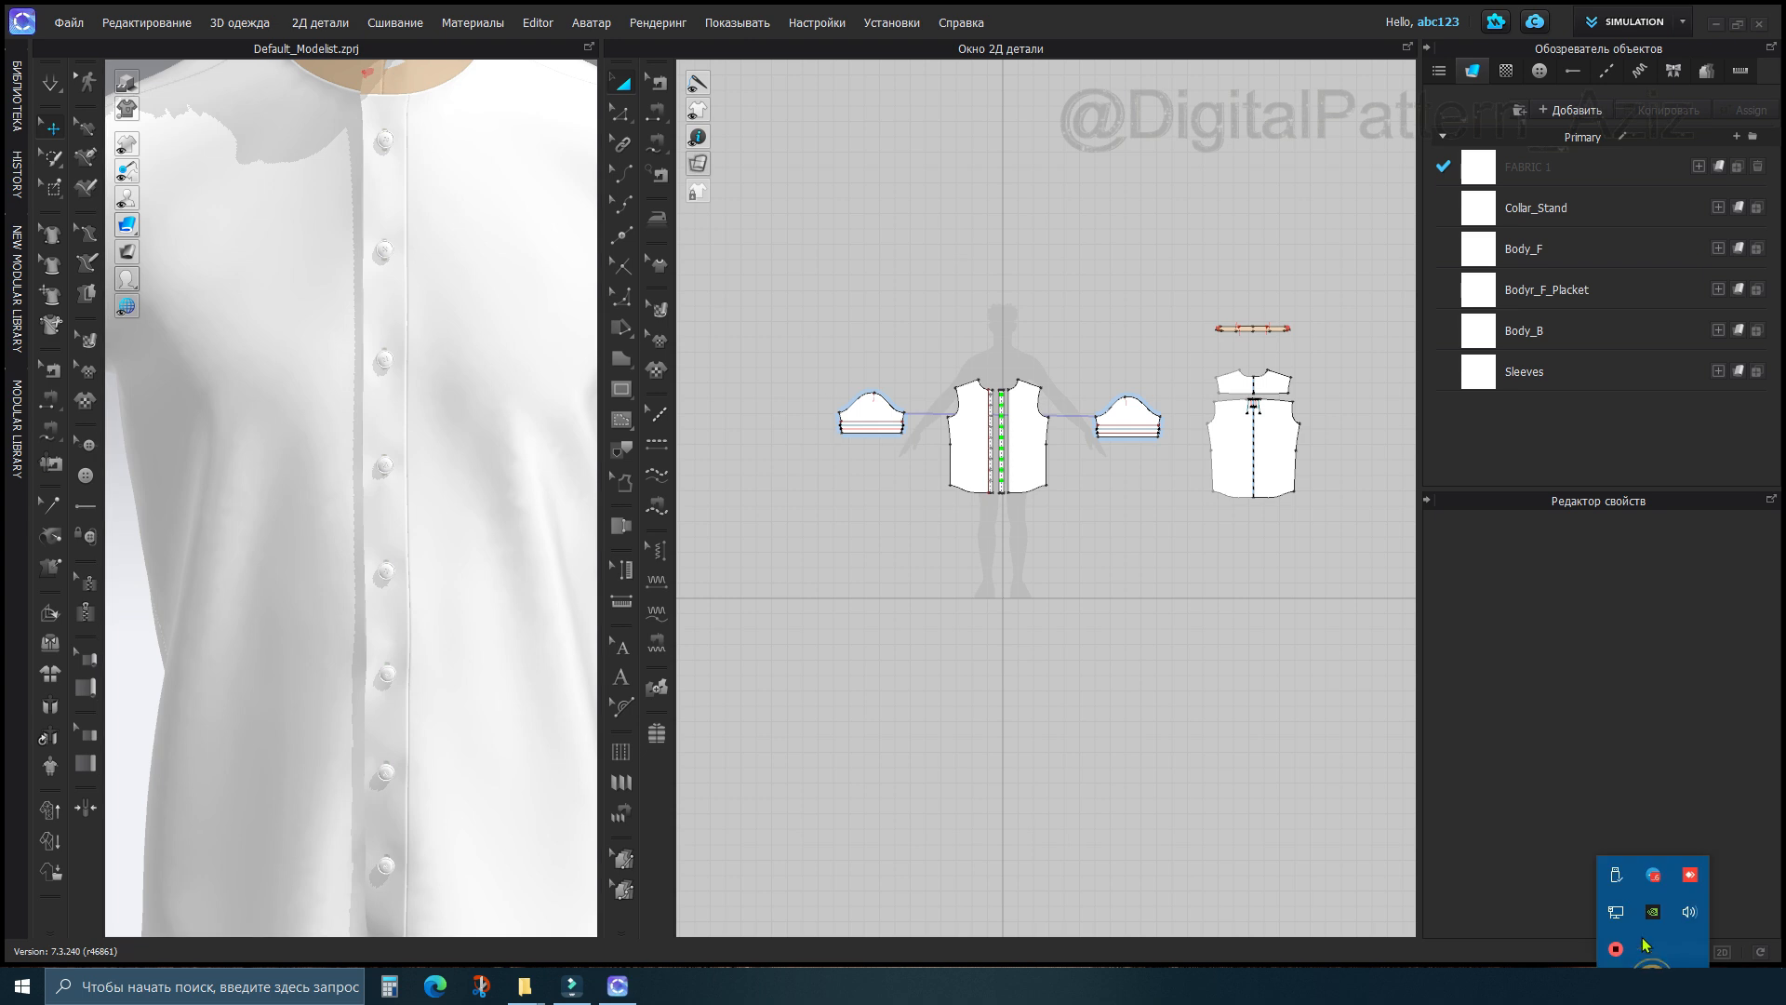
pyautogui.click(1609, 950)
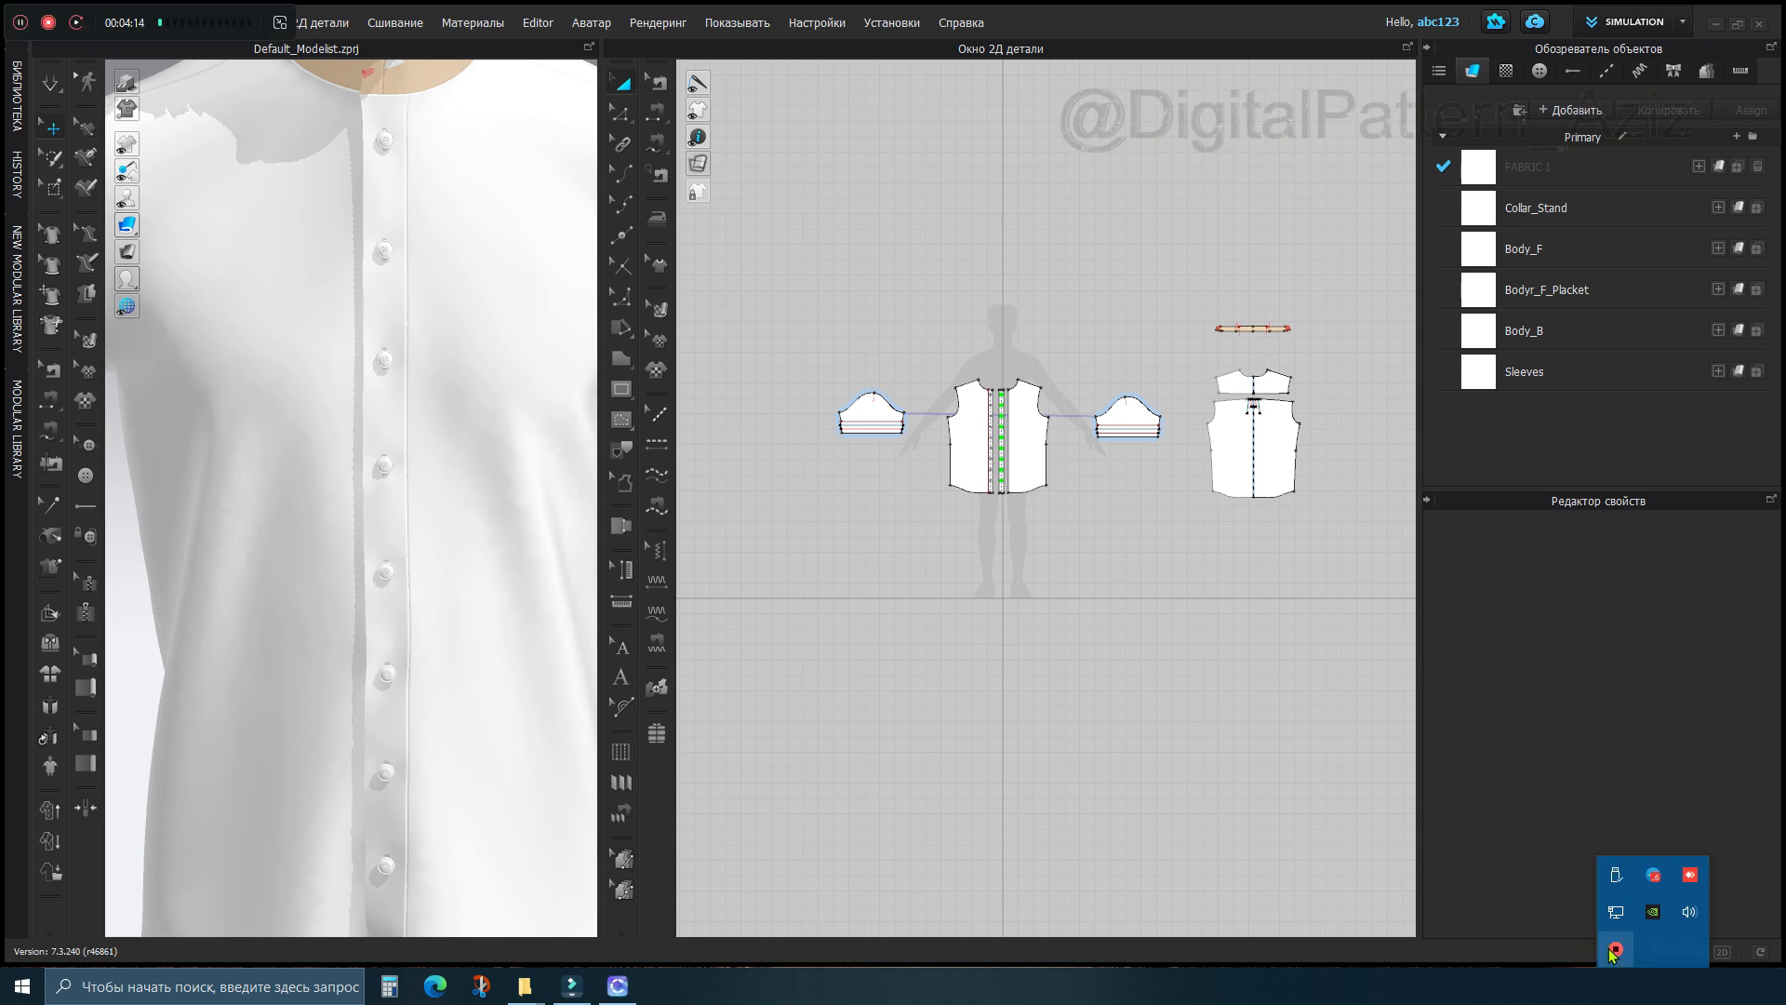
# Resume the garment simulation and pull the front placket near its lowest button
pyautogui.scroll(-5, 446, 599)
pyautogui.scroll(5, 418, 518)
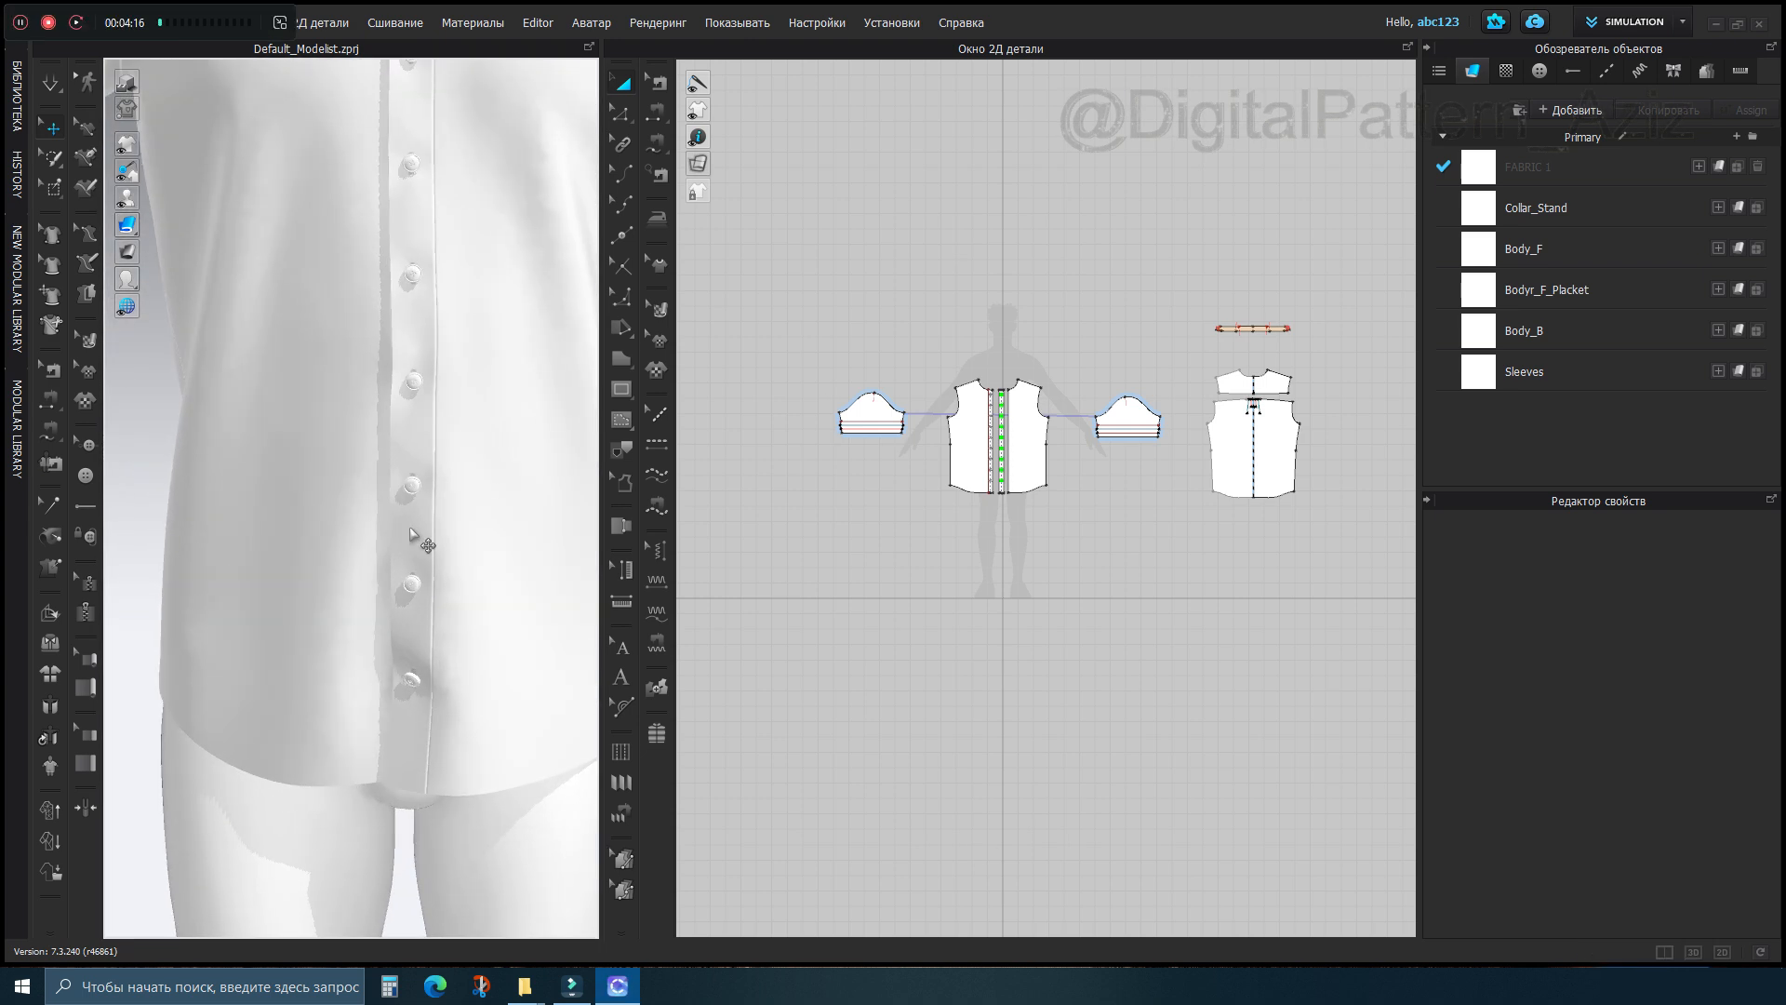
pyautogui.click(344, 421)
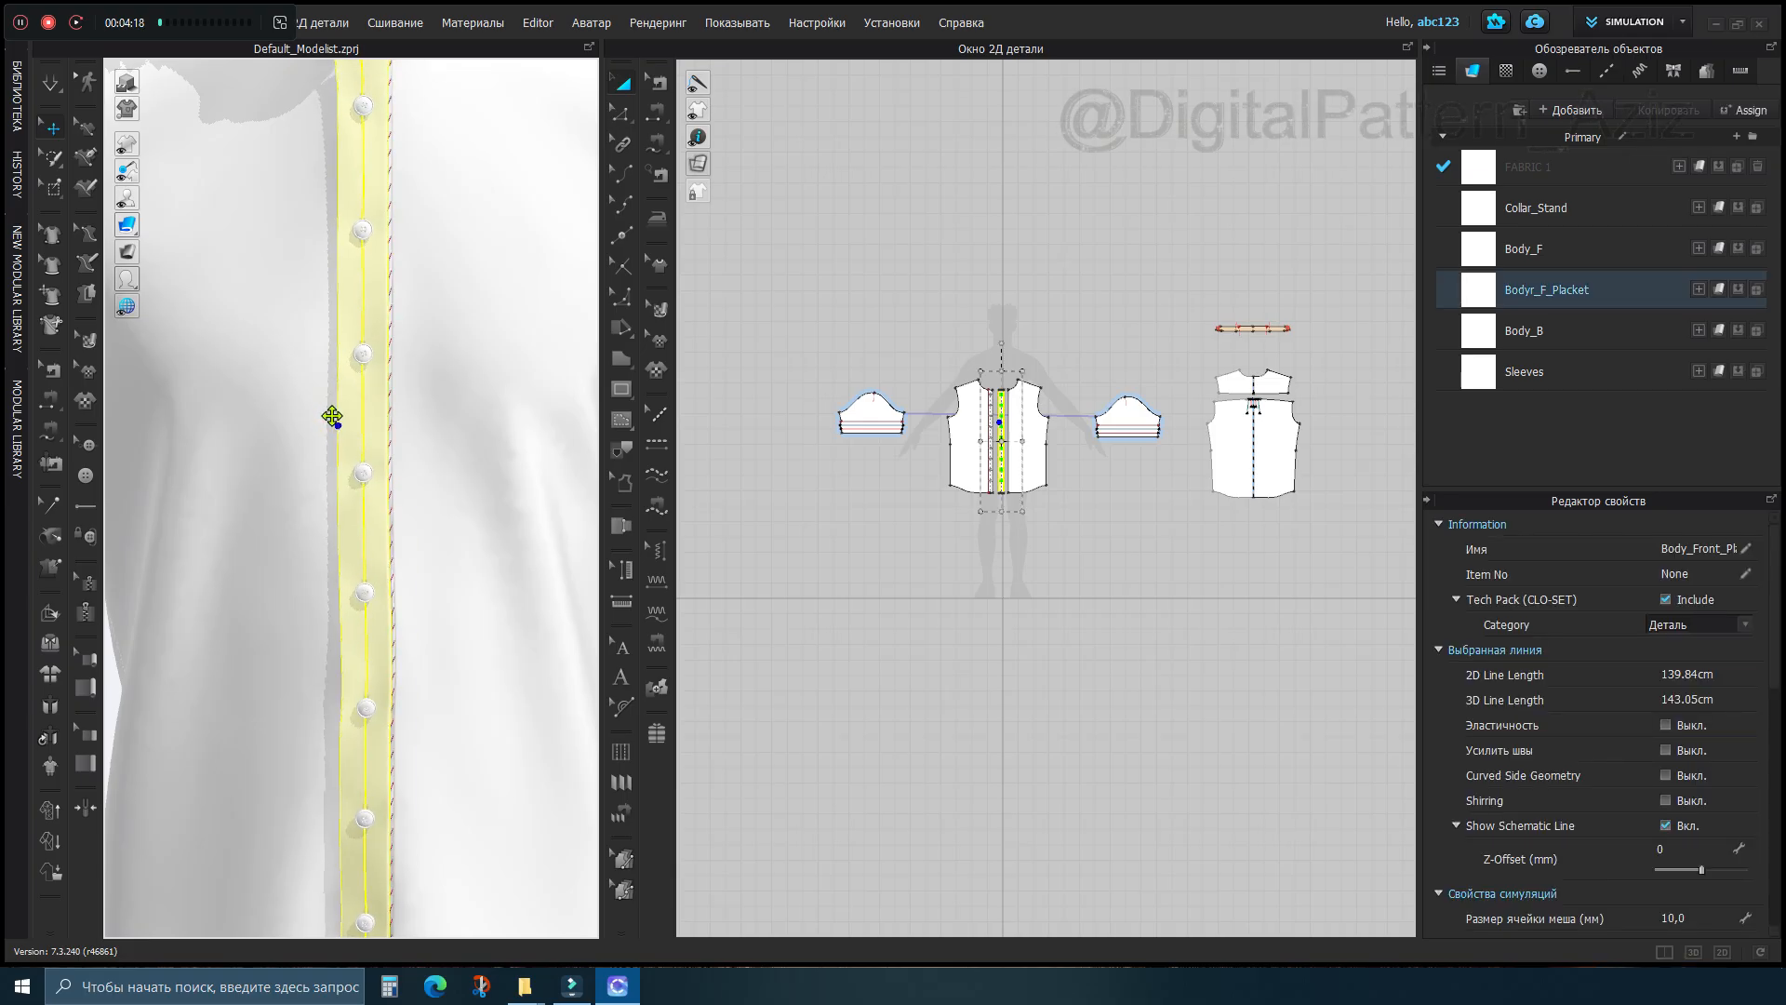
pyautogui.click(52, 86)
pyautogui.moveTo(447, 159); pyautogui.dragTo(446, 563, button='middle')
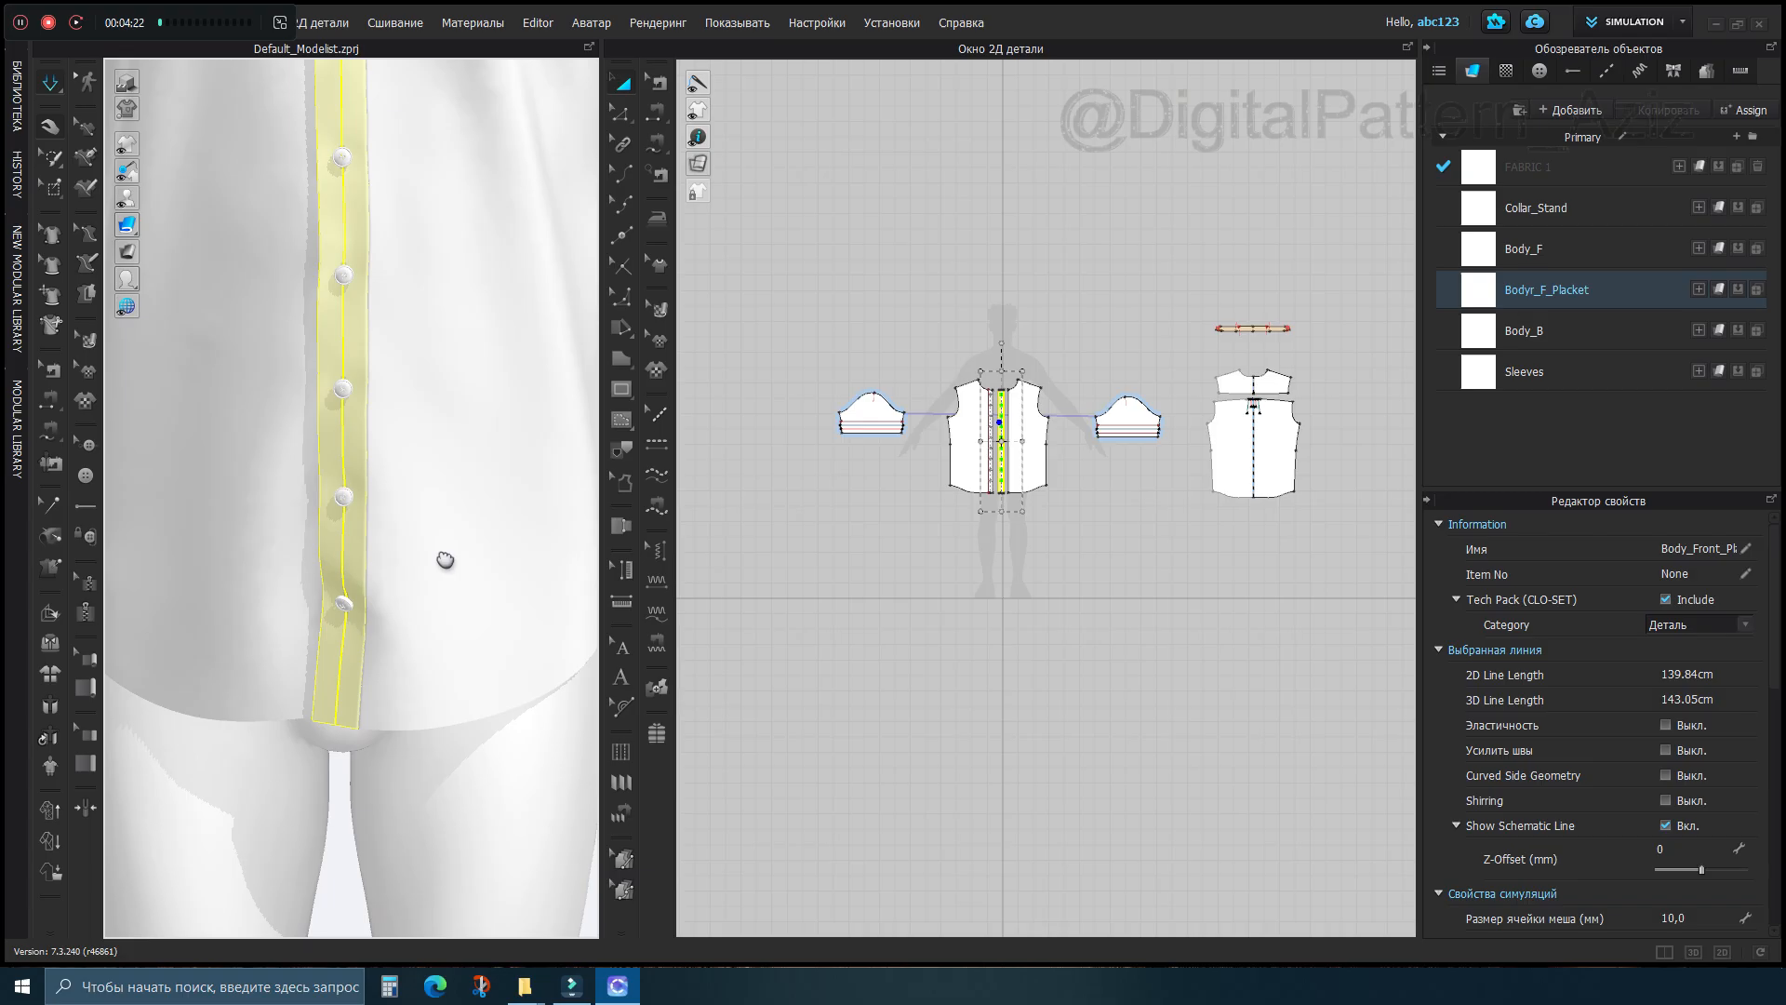
pyautogui.click(340, 626)
pyautogui.scroll(10, 341, 626)
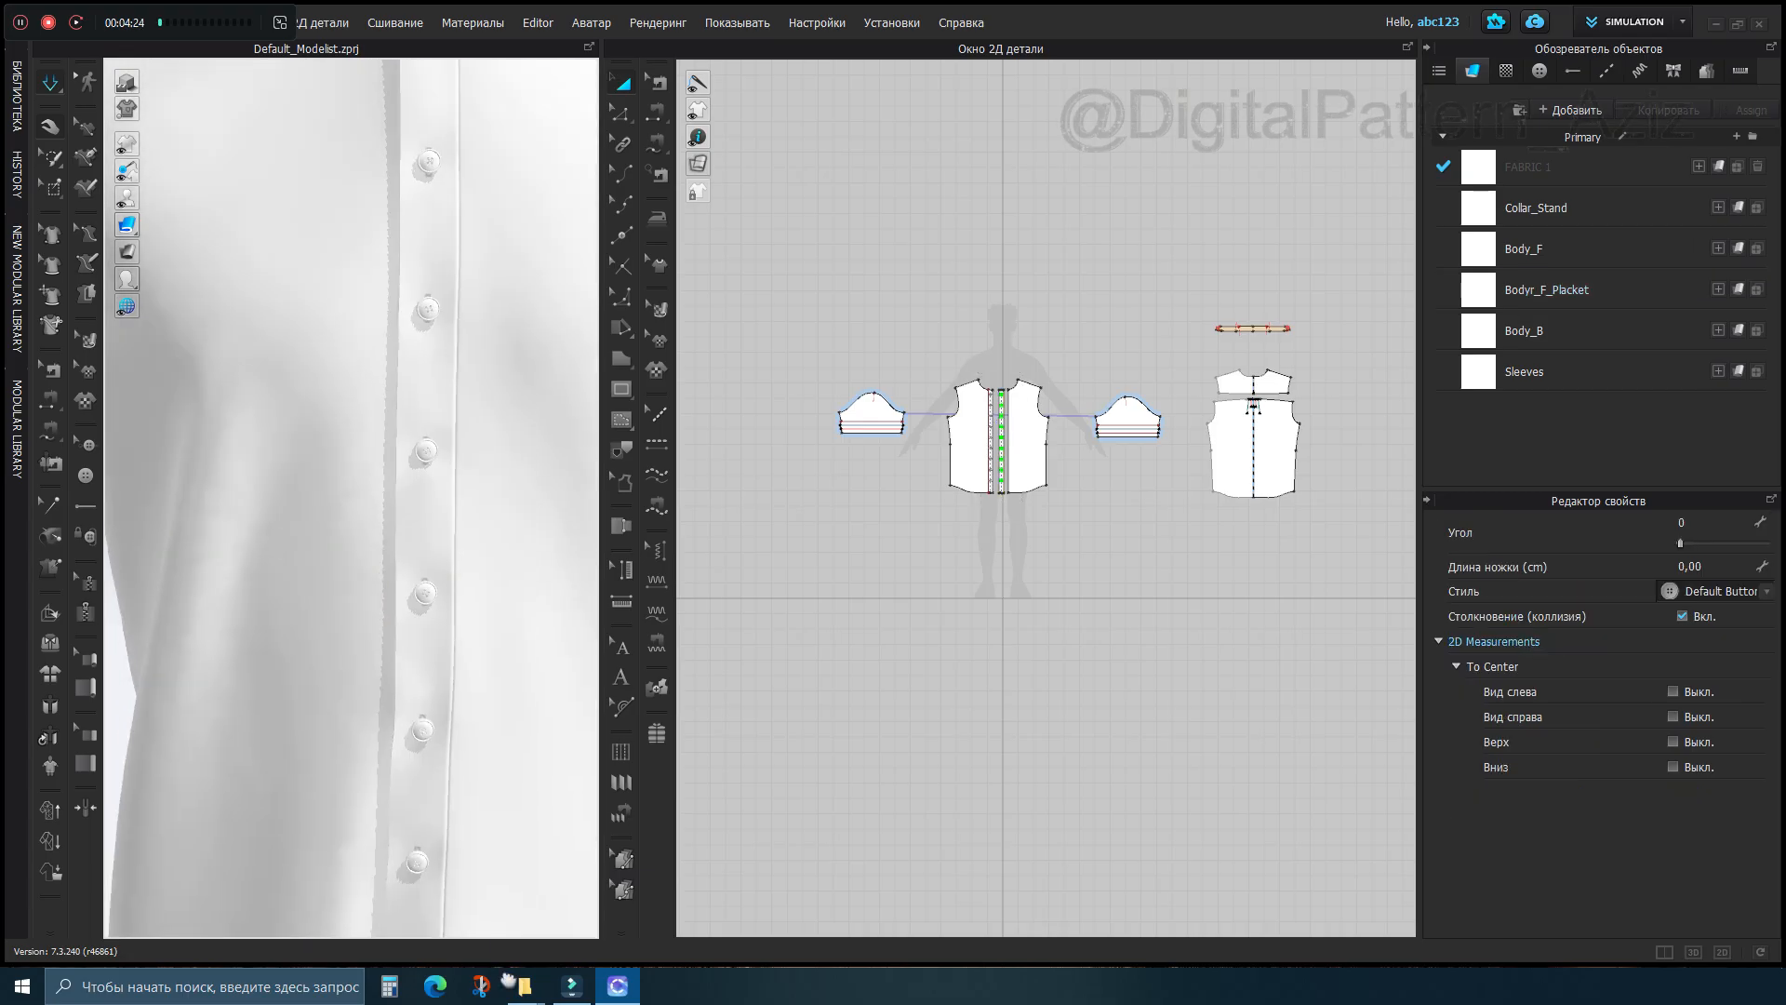
# Delete all pins from the front ends of the collar stand
pyautogui.scroll(-5, 521, 346)
pyautogui.moveTo(499, 347); pyautogui.dragTo(387, 410, button='middle')
pyautogui.scroll(10, 391, 447)
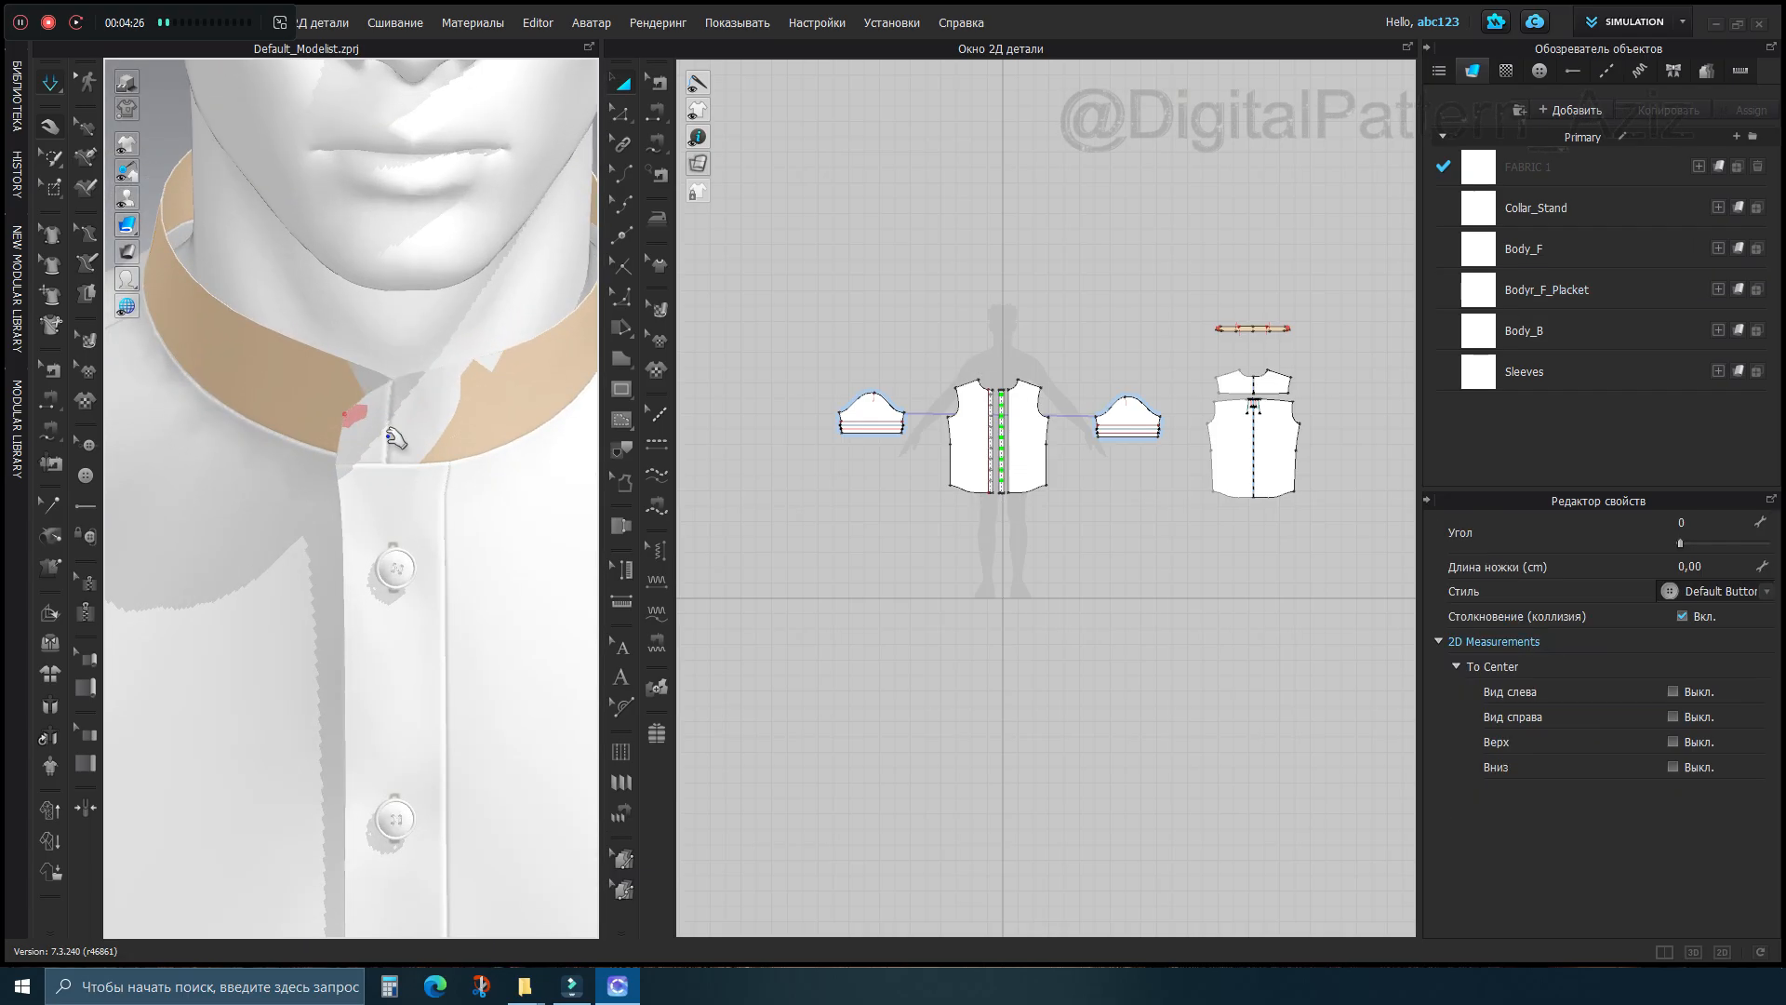
pyautogui.scroll(-2, 402, 481)
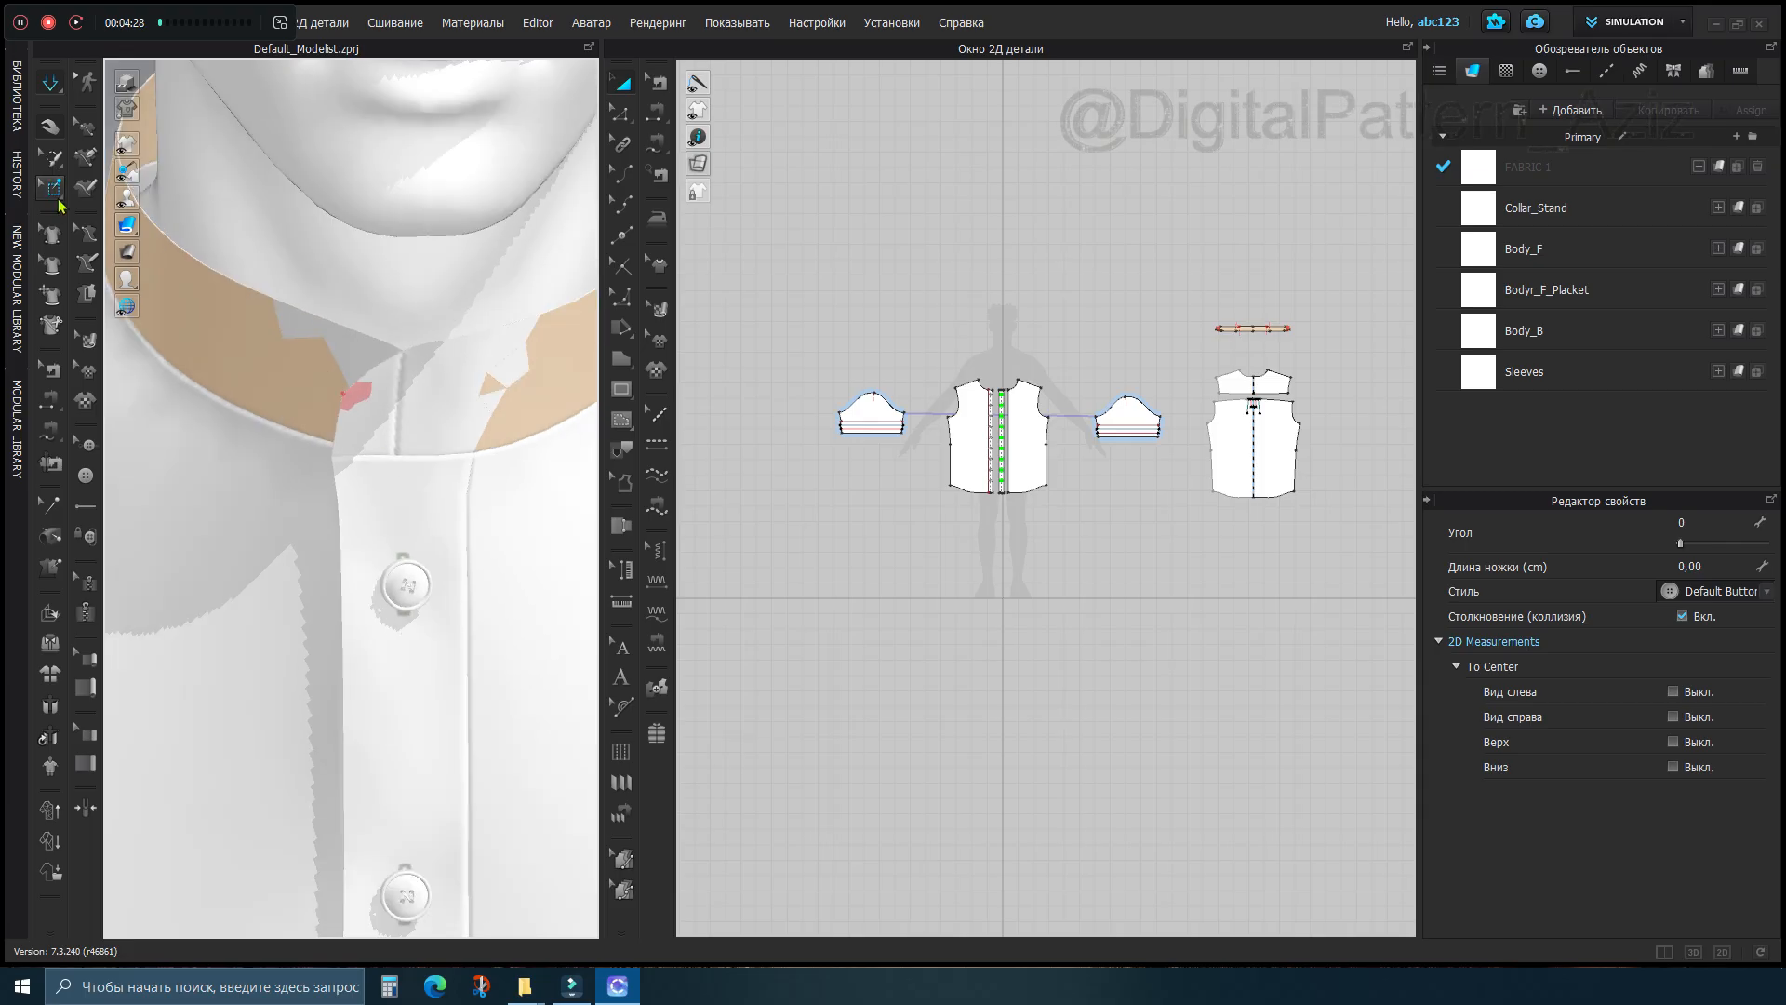
pyautogui.click(52, 187)
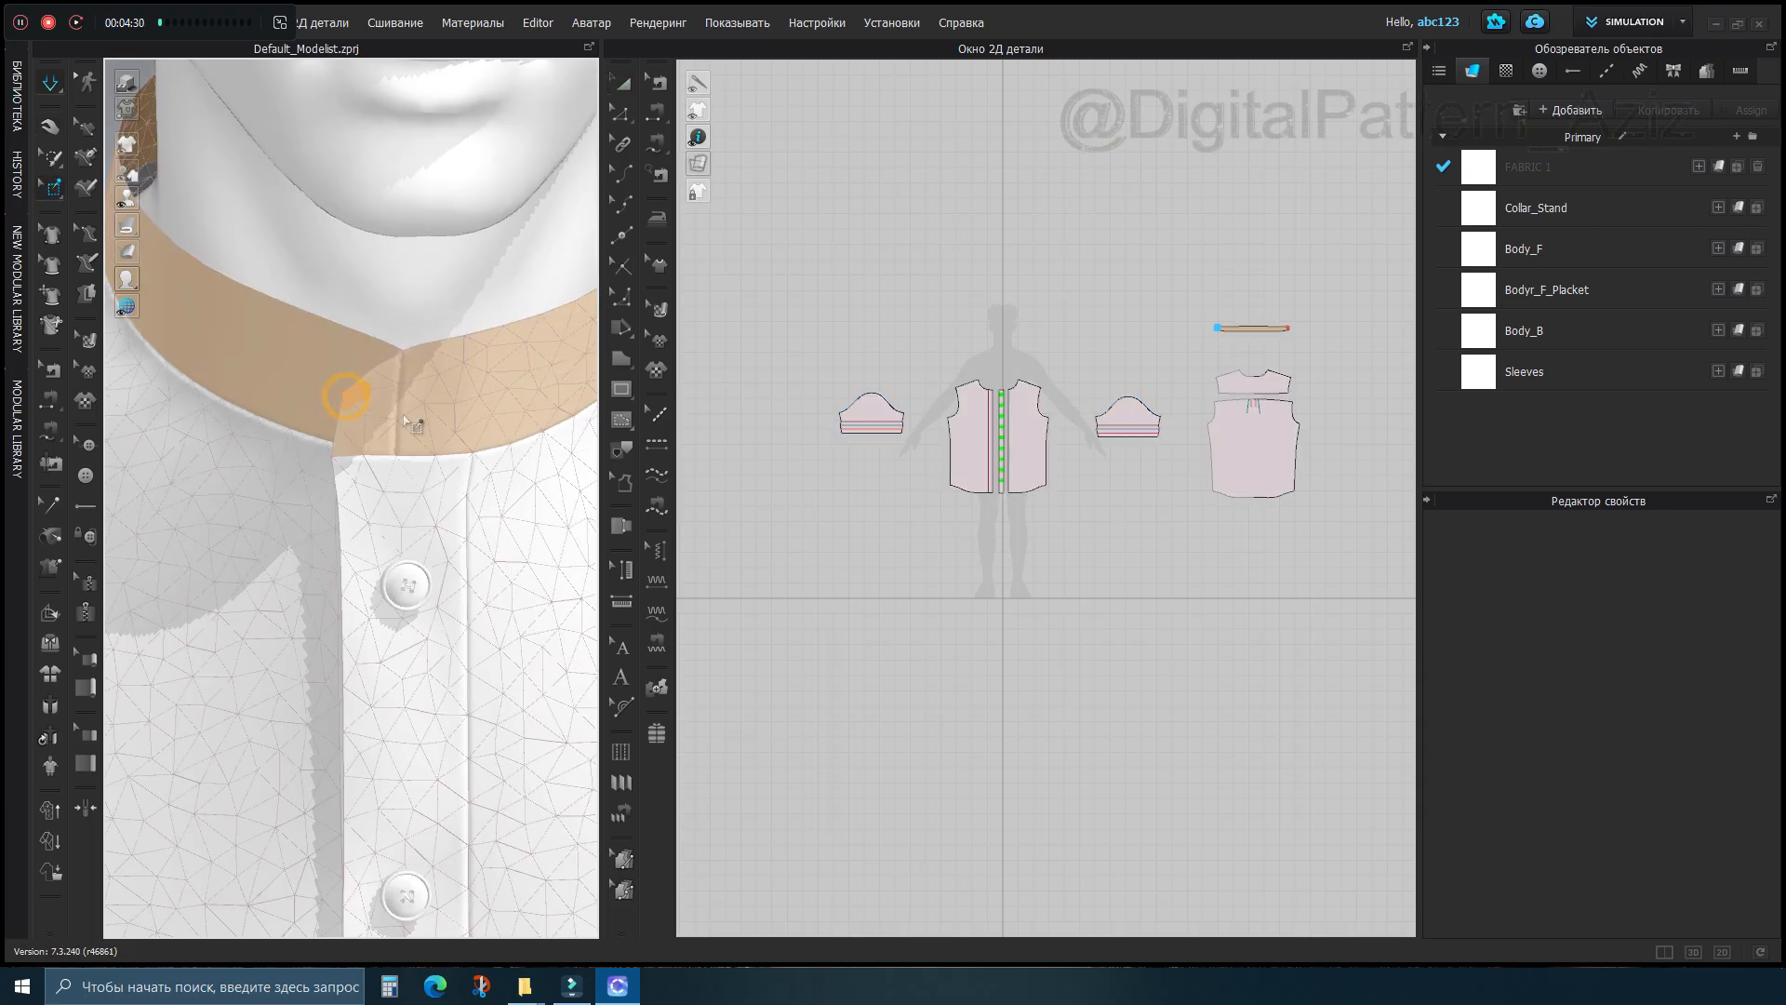
pyautogui.scroll(-3, 434, 426)
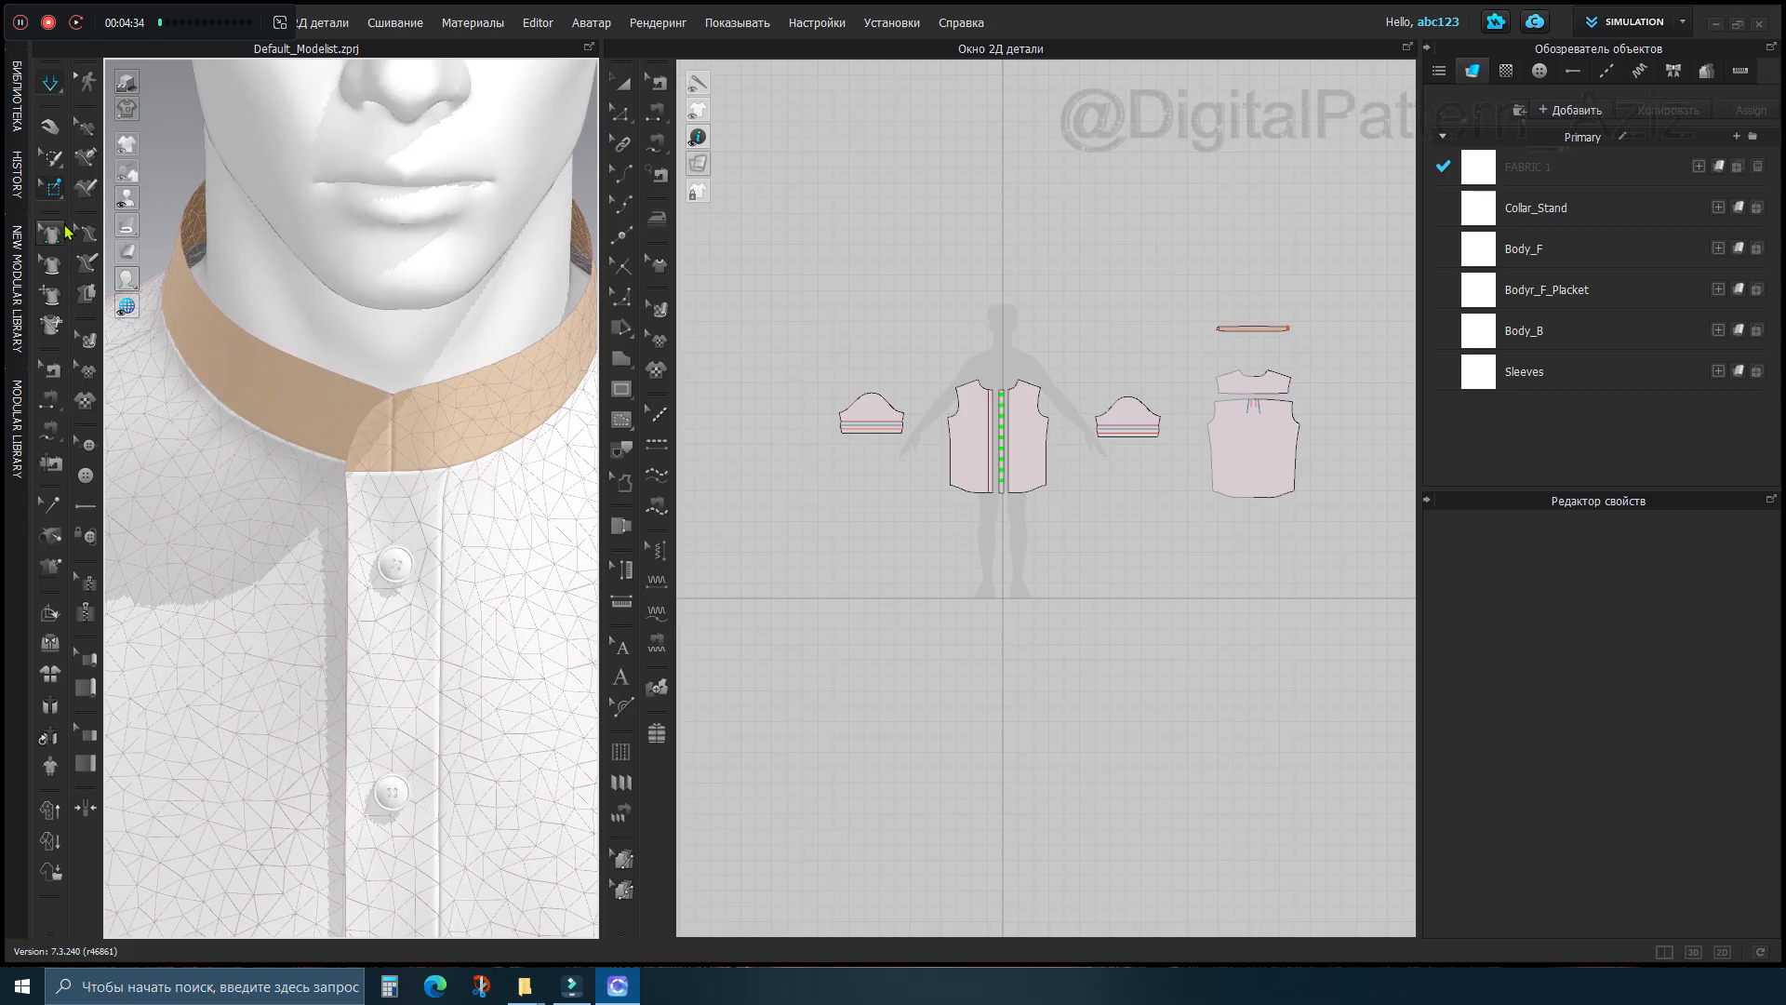
pyautogui.rightClick(370, 429)
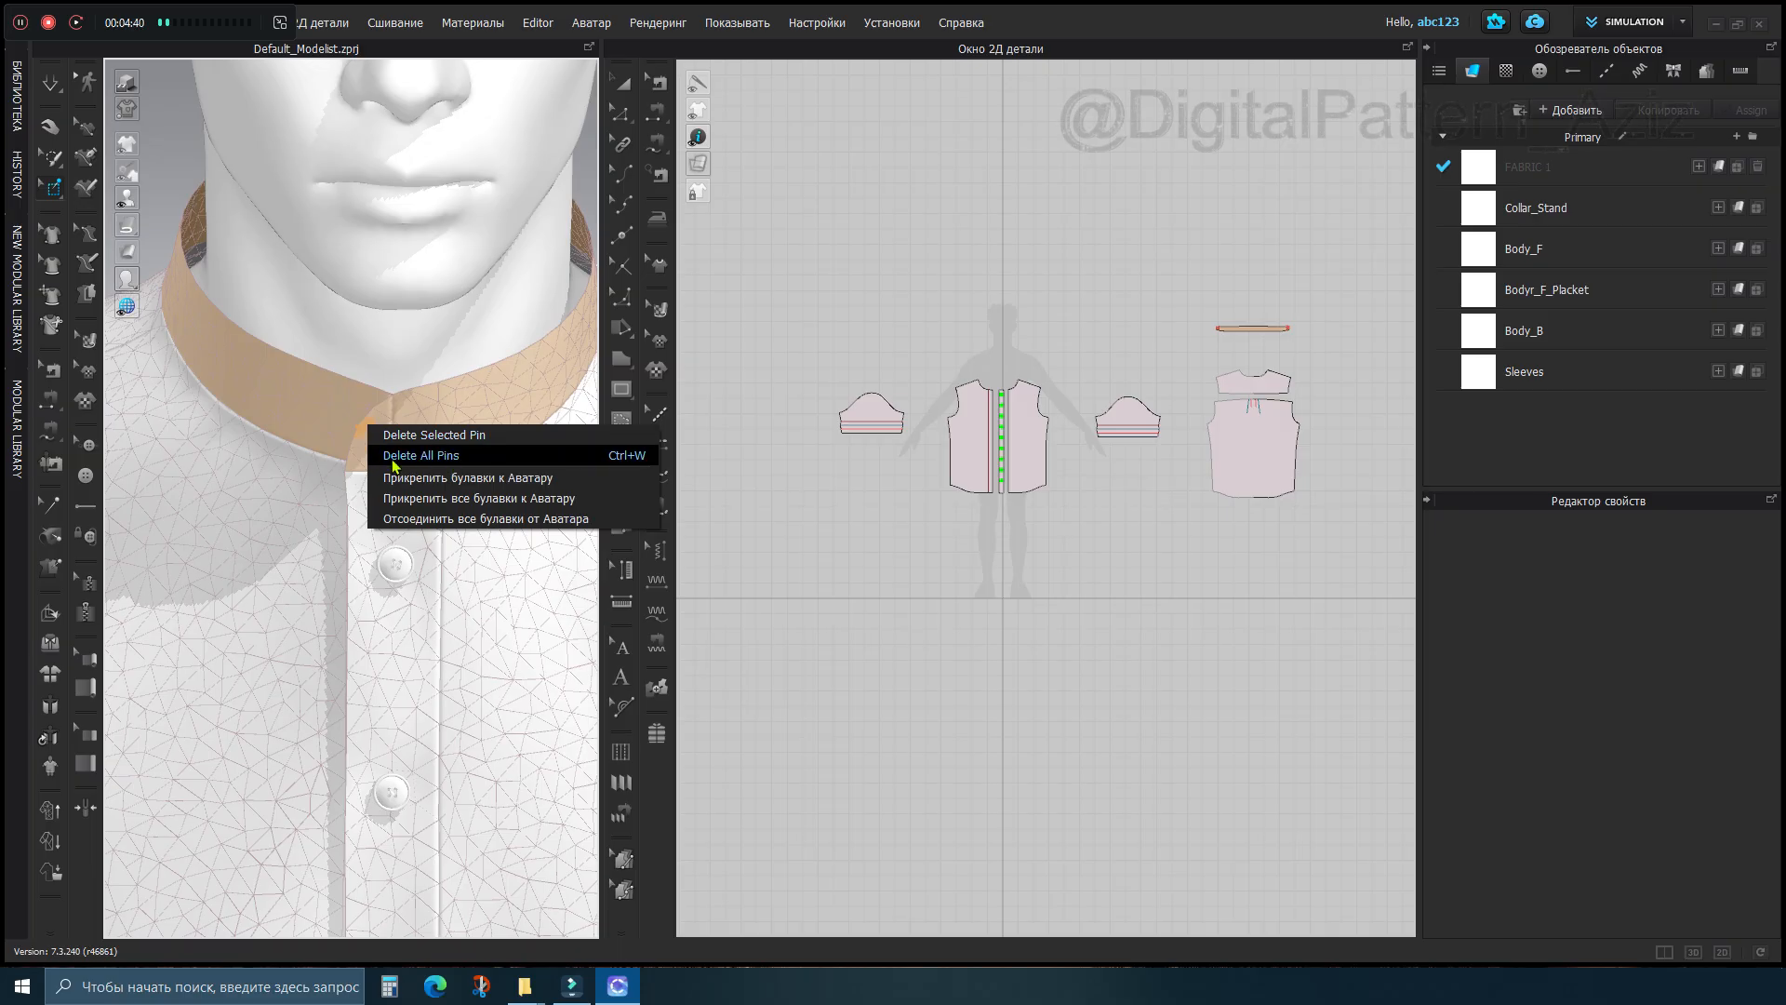
pyautogui.click(420, 455)
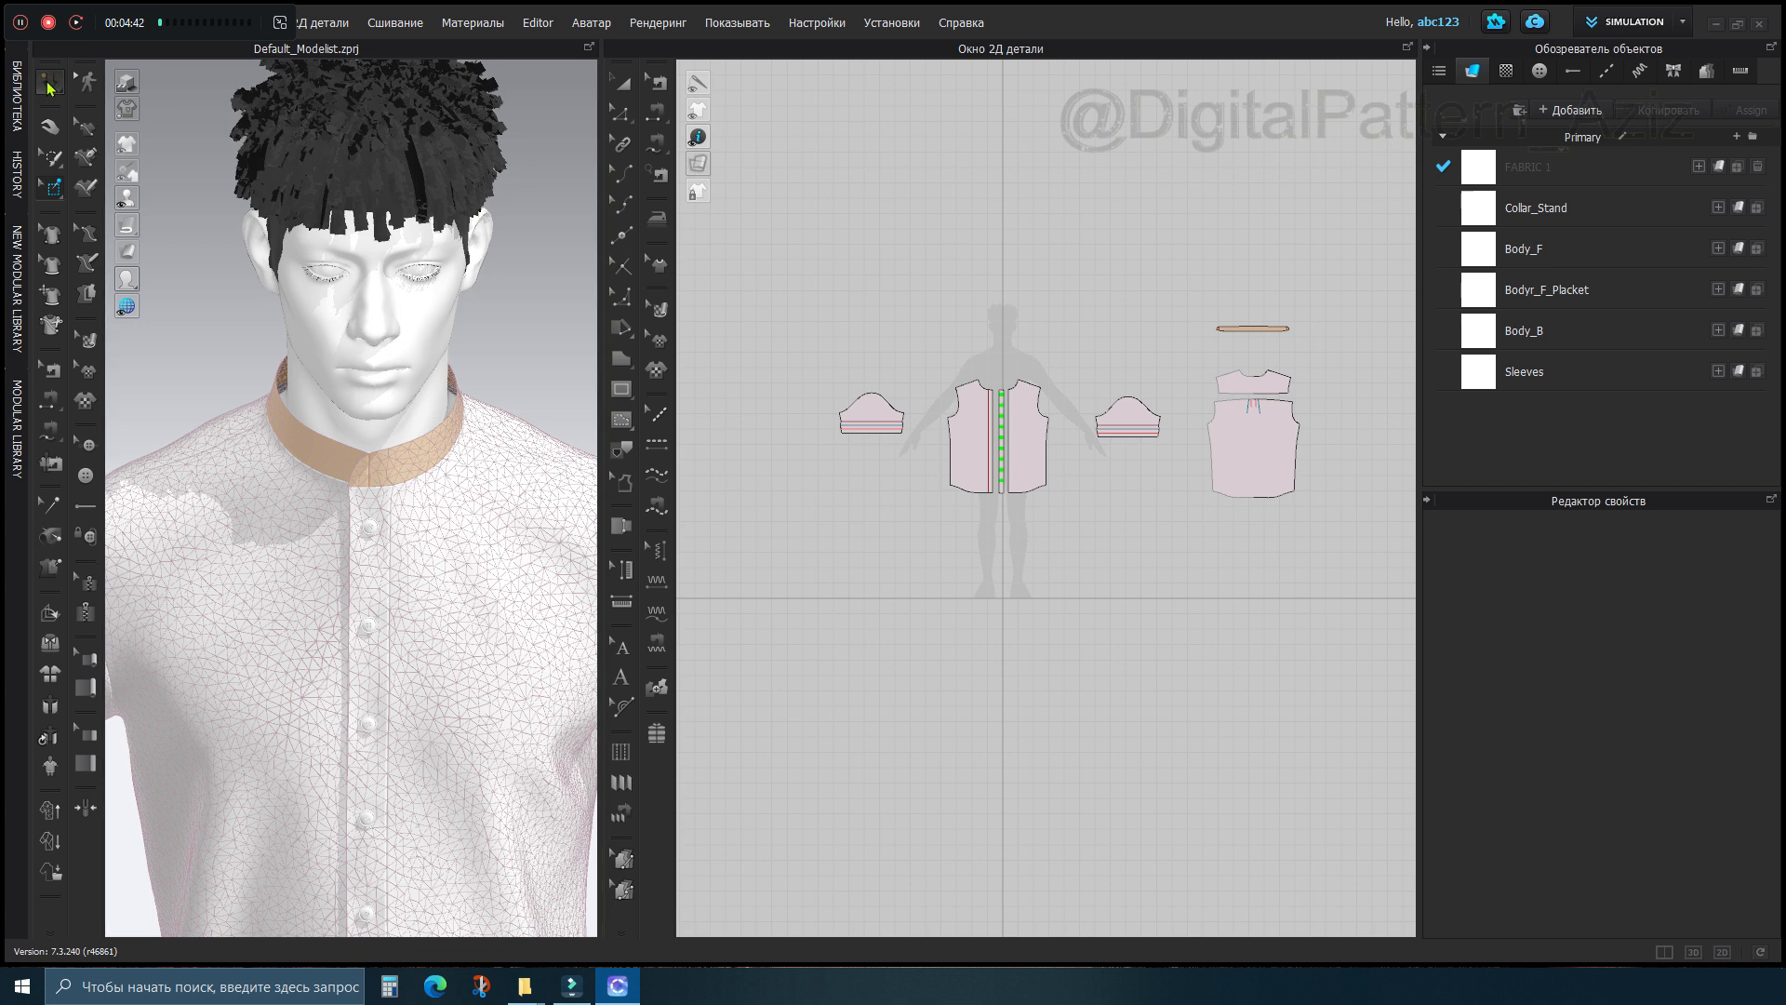
# Simulate the shirt without the pins and review the closed collar stand and the whole front
pyautogui.click(49, 86)
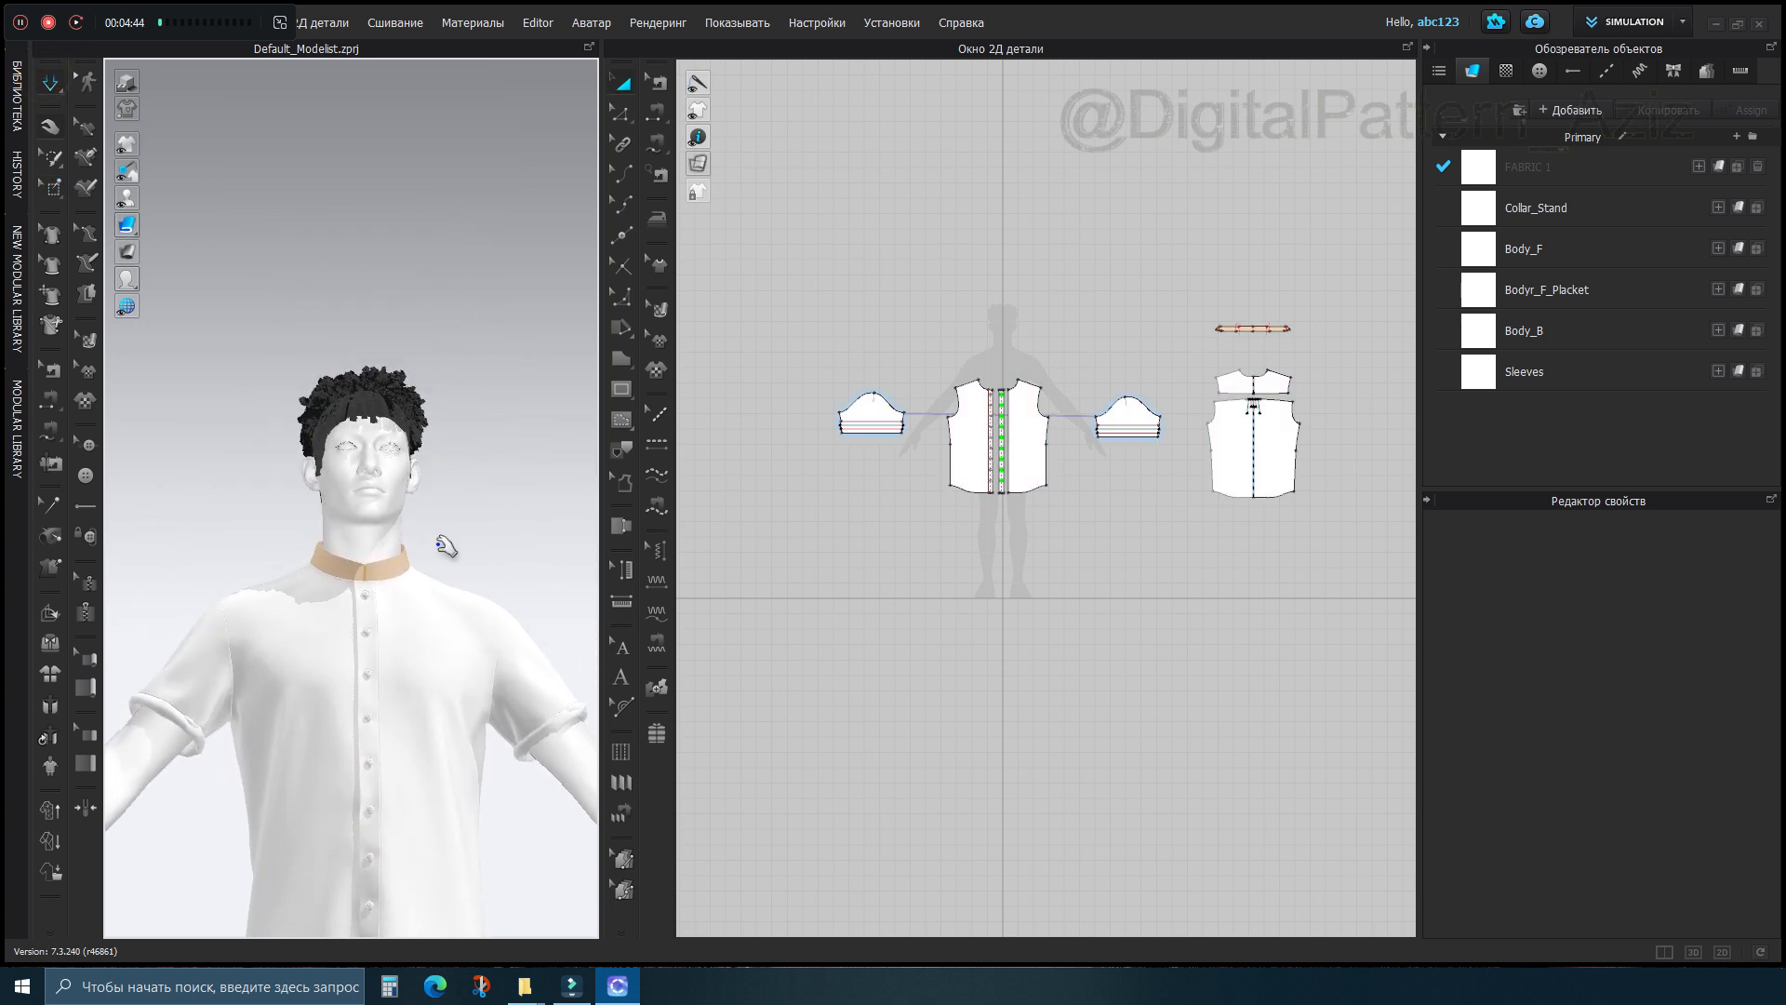
pyautogui.scroll(3, 444, 546)
pyautogui.moveTo(432, 154); pyautogui.dragTo(376, 321, button='middle')
pyautogui.moveTo(376, 321); pyautogui.dragTo(508, 415, button='right')
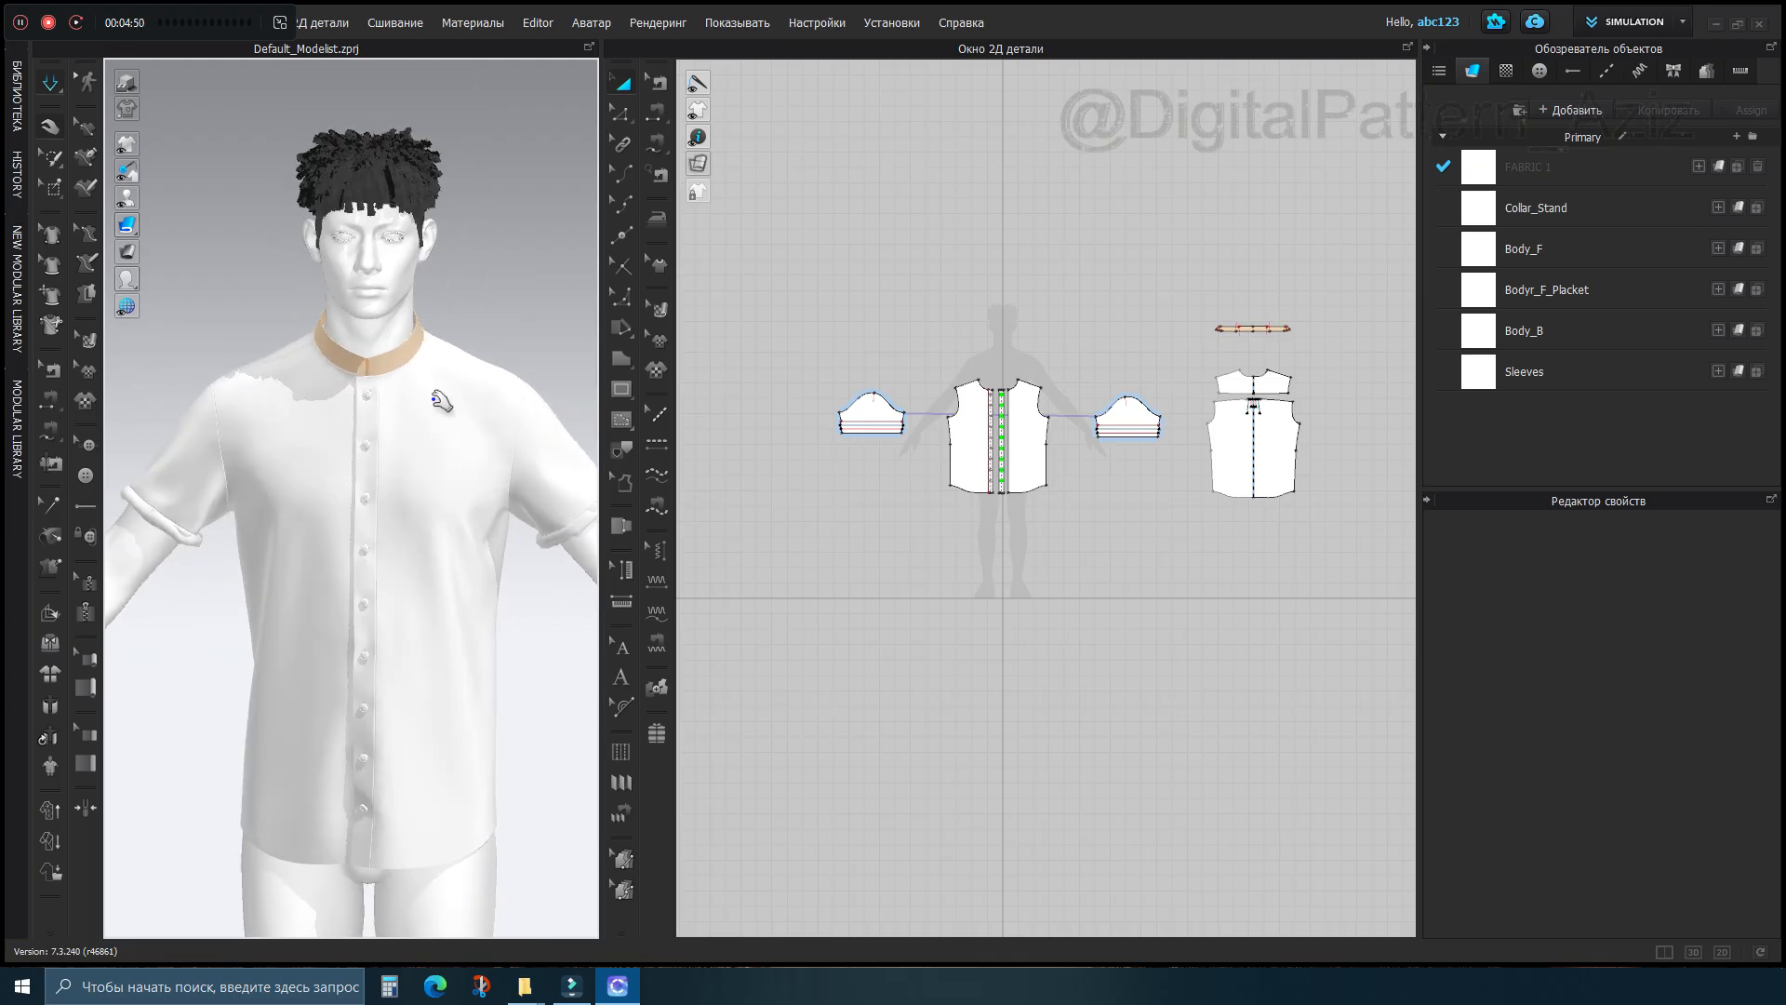